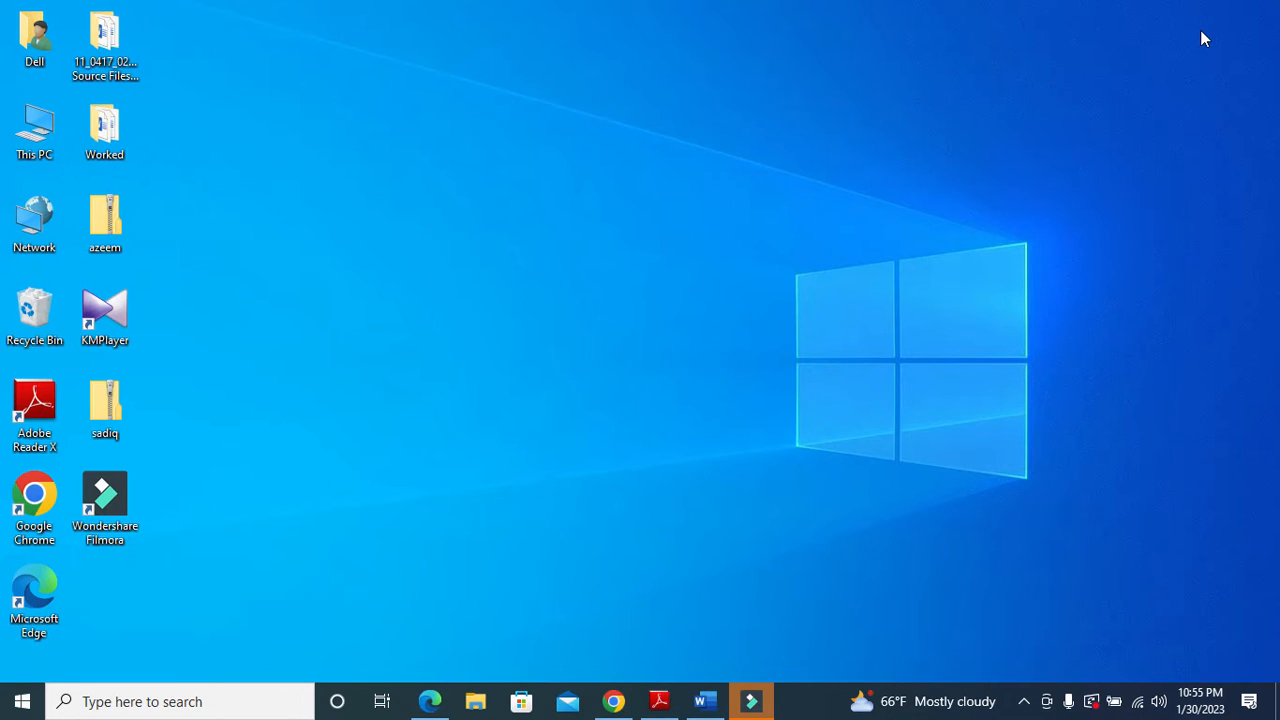
- In the question paper, highlight the report sentence and the N2202SKIPPERS.csv import instruction
click(659, 701)
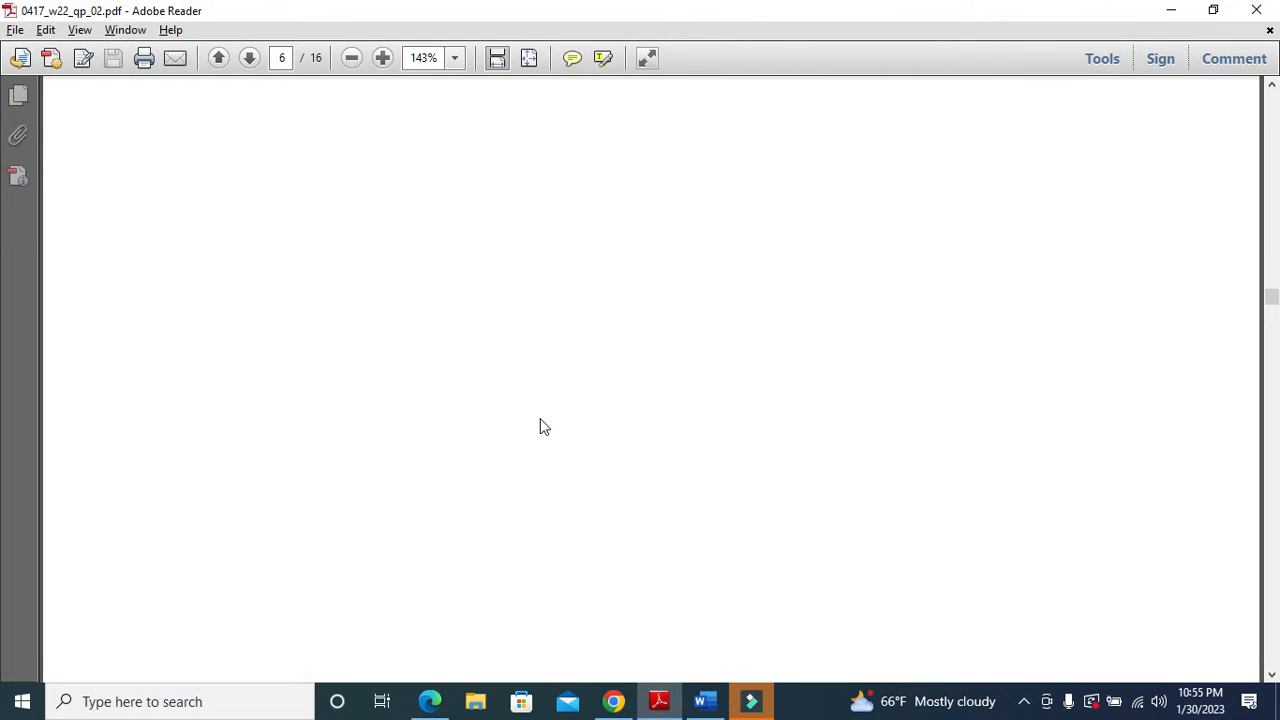
scroll(539, 425, down, 10)
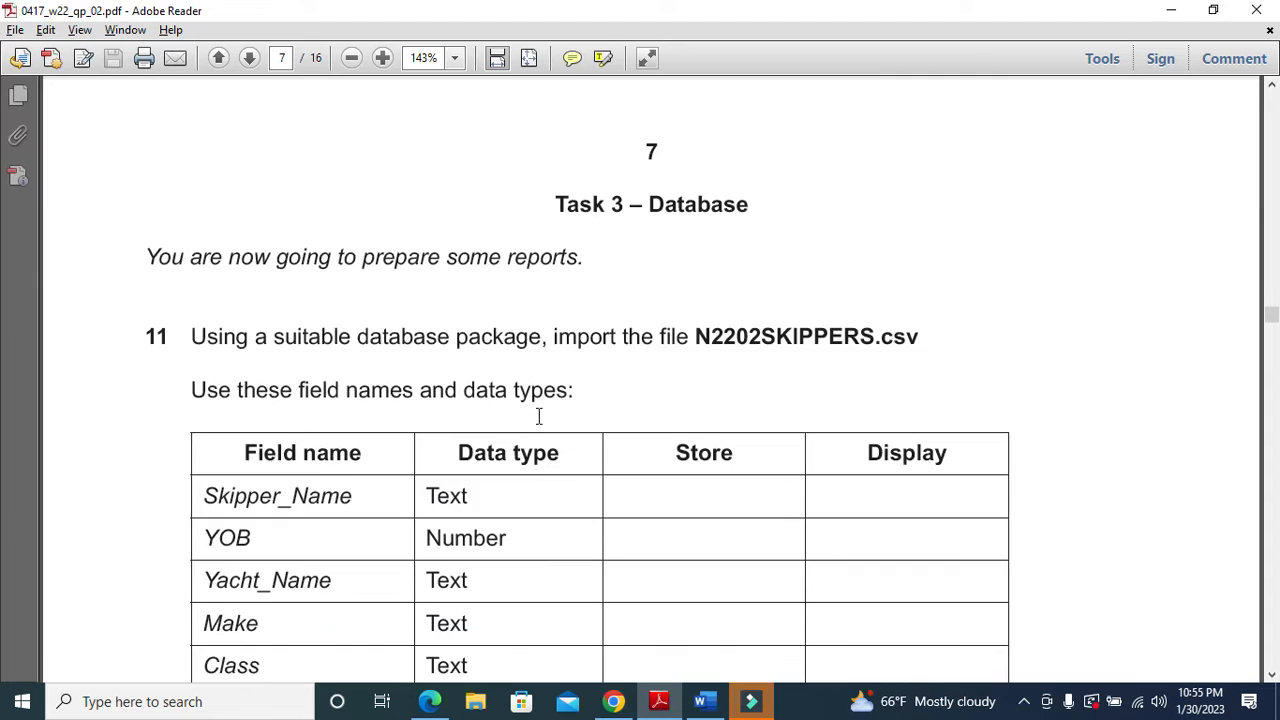
scroll(539, 417, down, 1)
scroll(539, 417, up, 1)
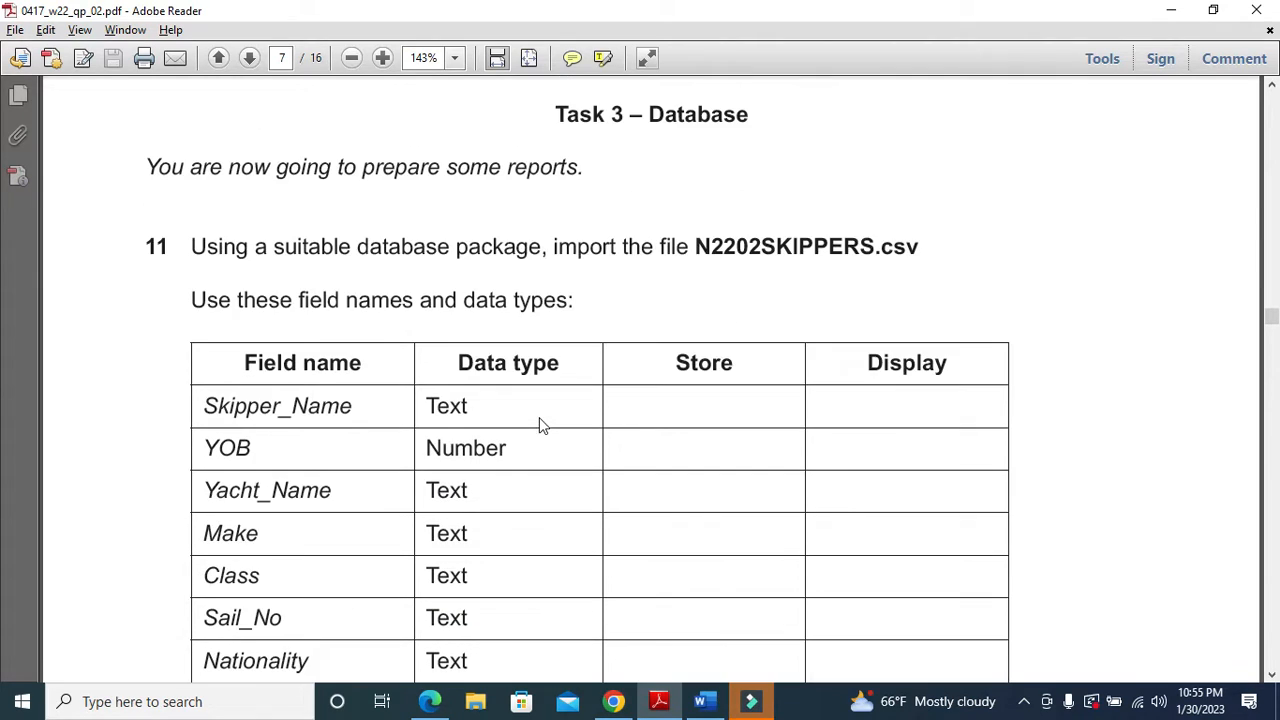
drag(141, 167, 590, 169)
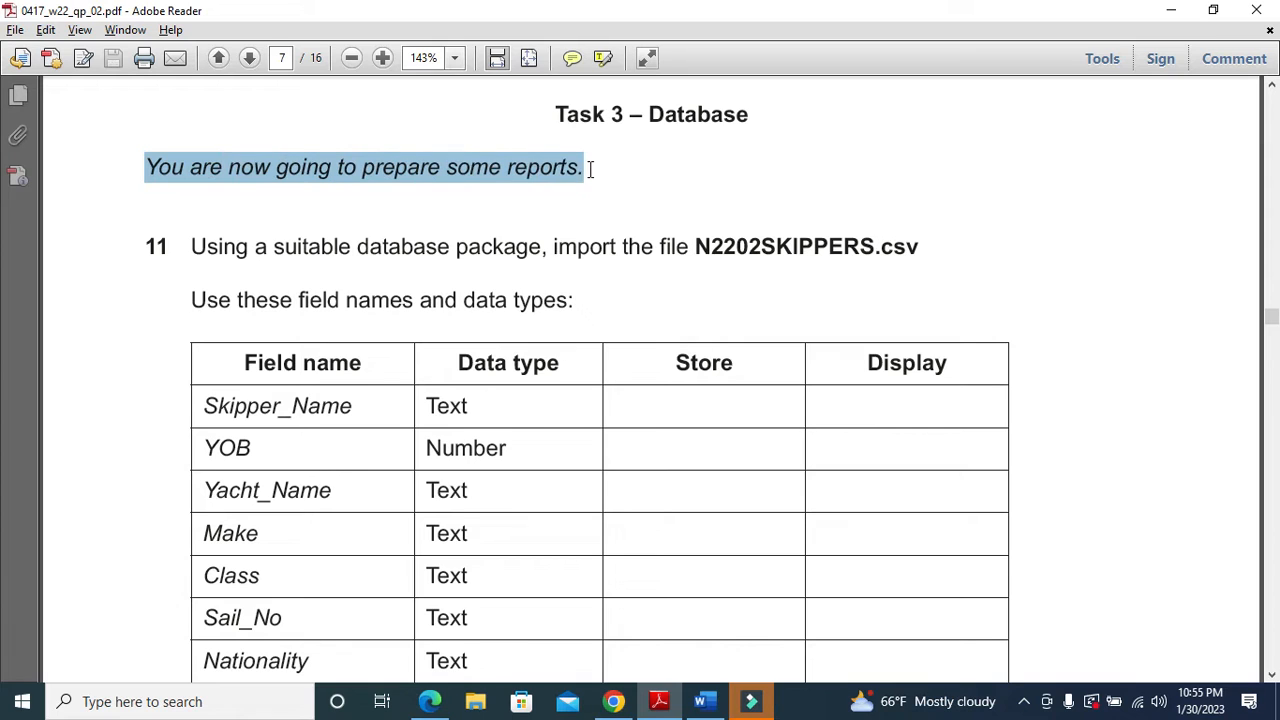
drag(190, 247, 767, 254)
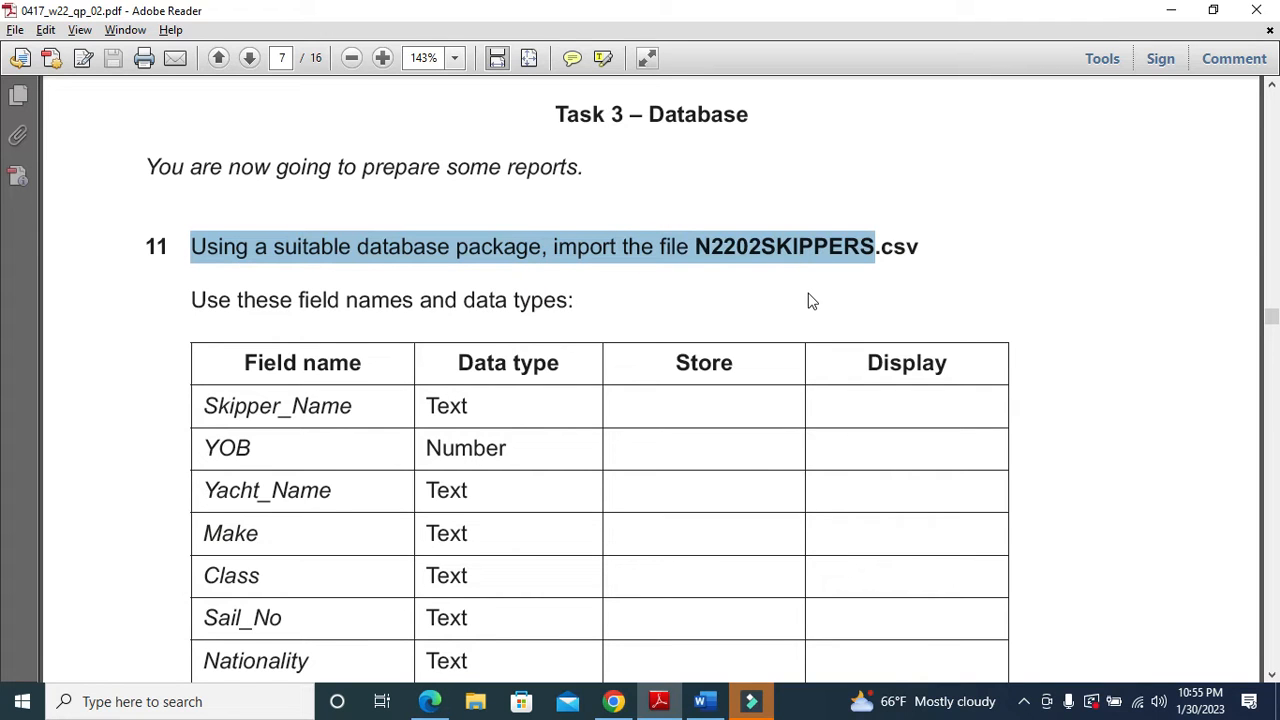
scroll(812, 295, down, 1)
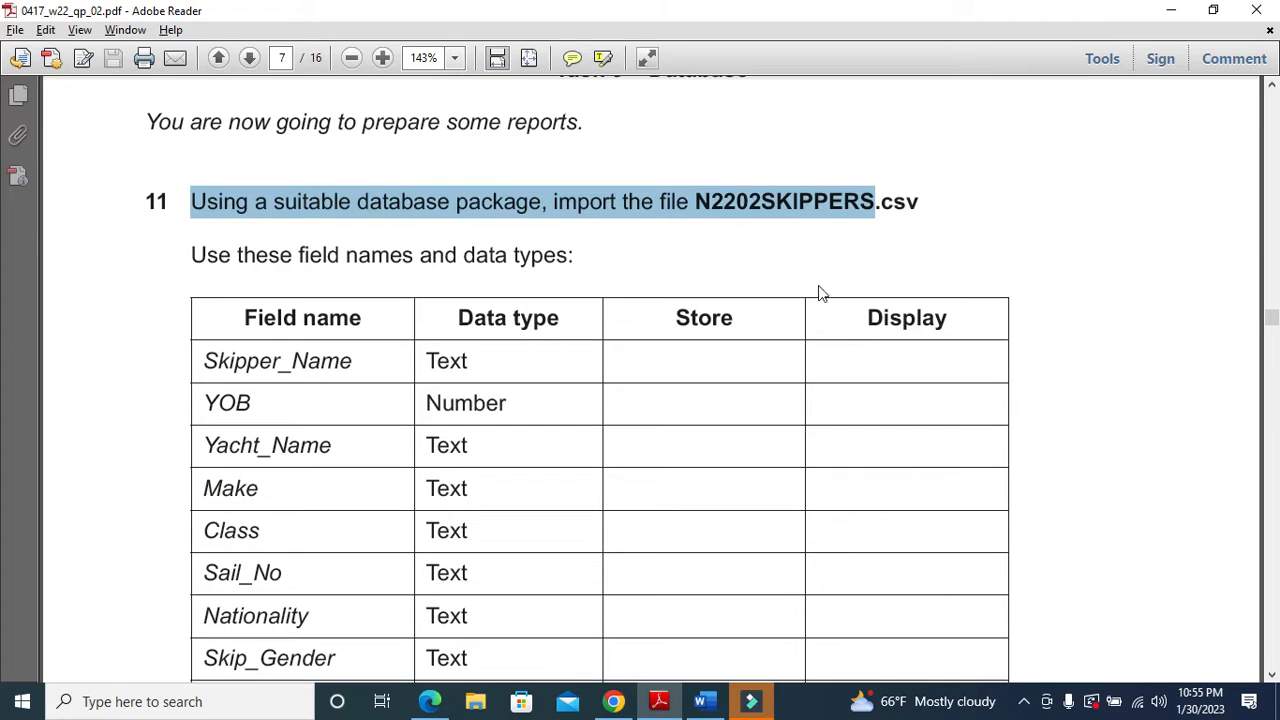
- Search for Access from the taskbar and launch it
click(256, 697)
text(A)
click(214, 214)
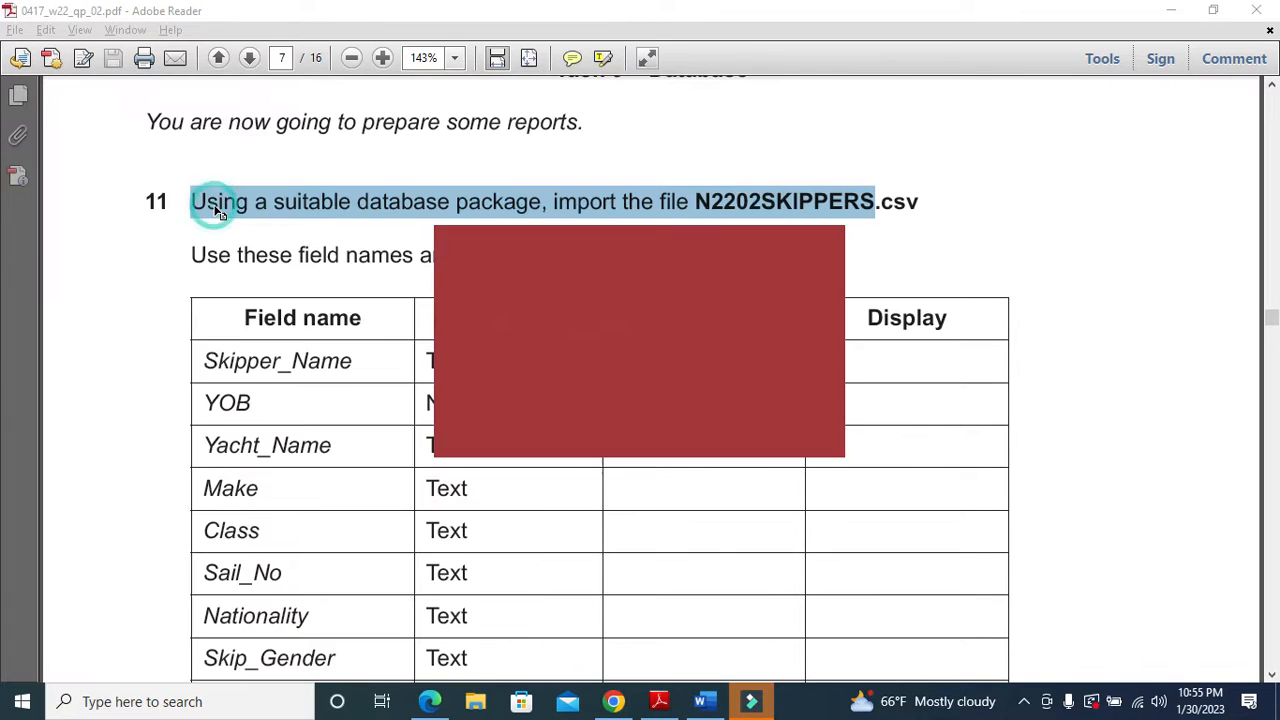
- Create the blank database '2022 OCT-NOV.accdb' in the Desktop's confidential source files folder
click(280, 168)
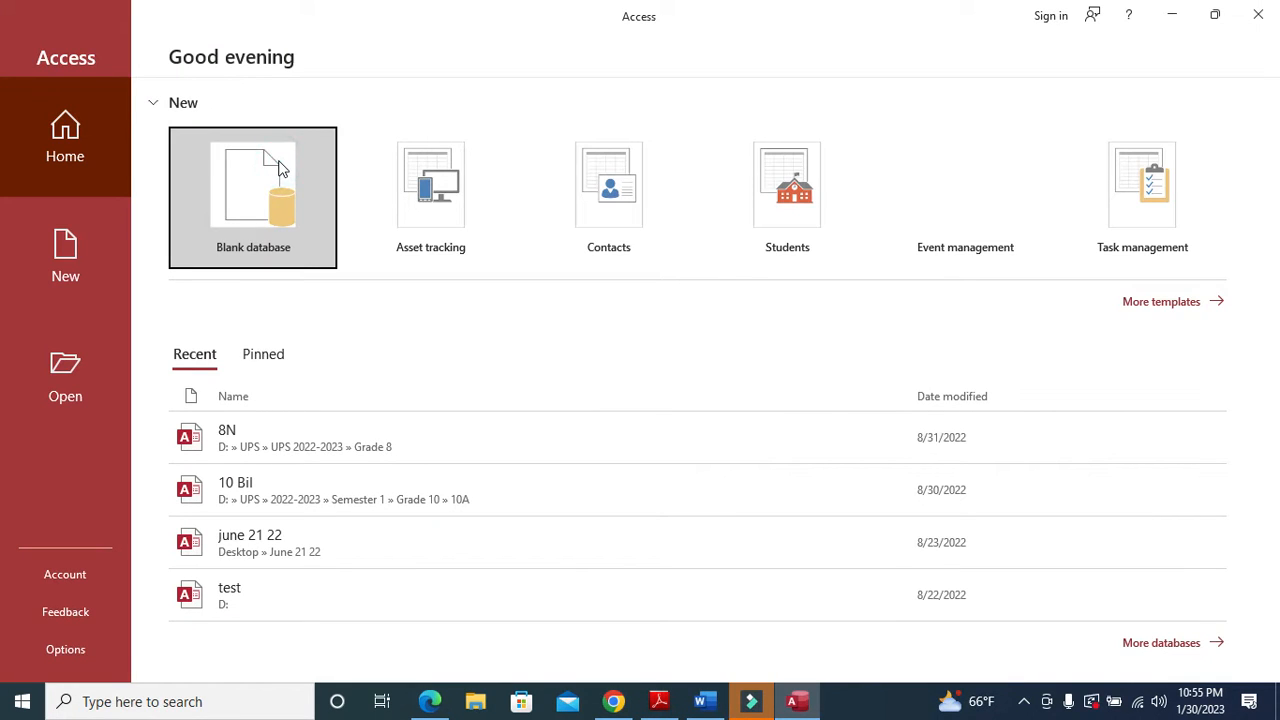
double_click(762, 243)
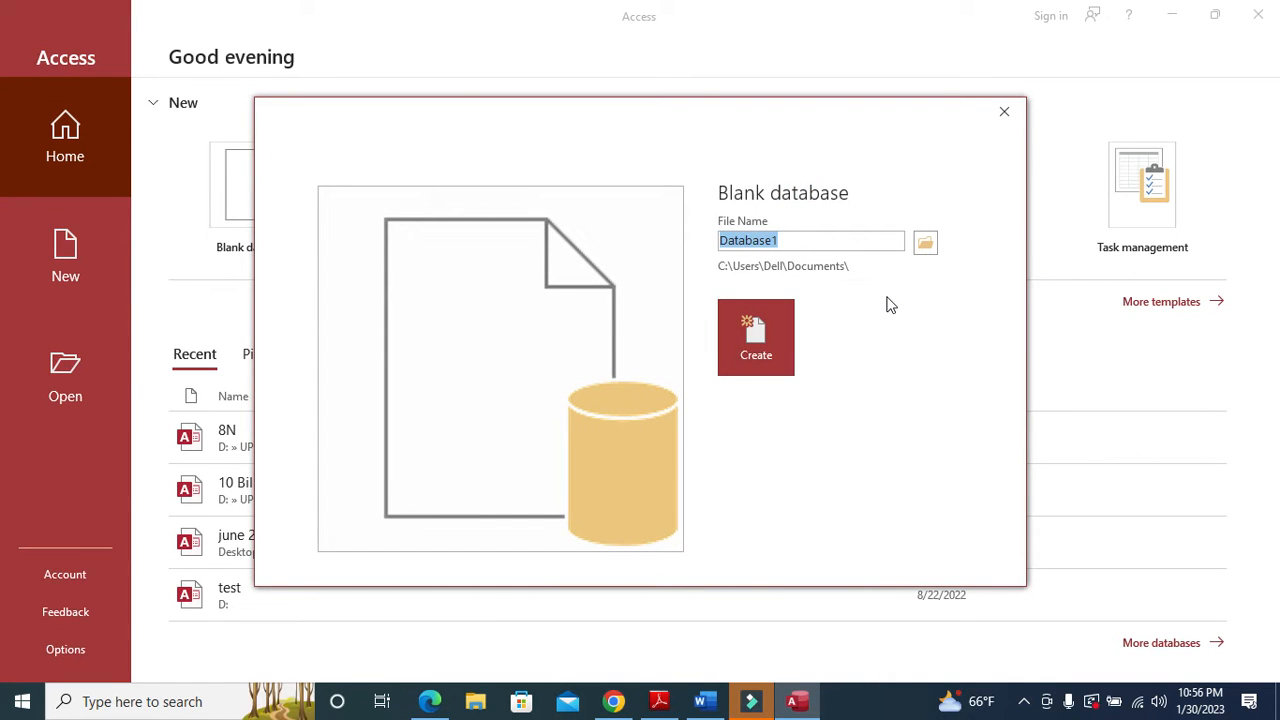
text(2022 OCT-NOV)
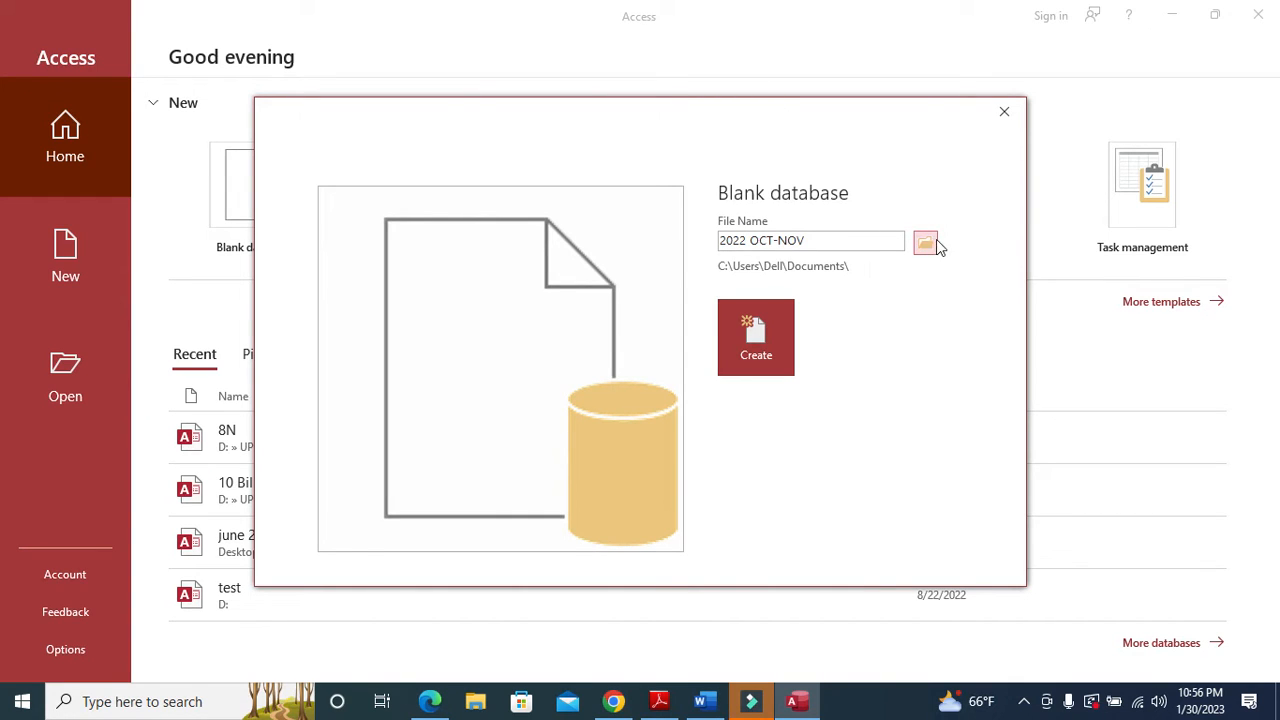
click(938, 247)
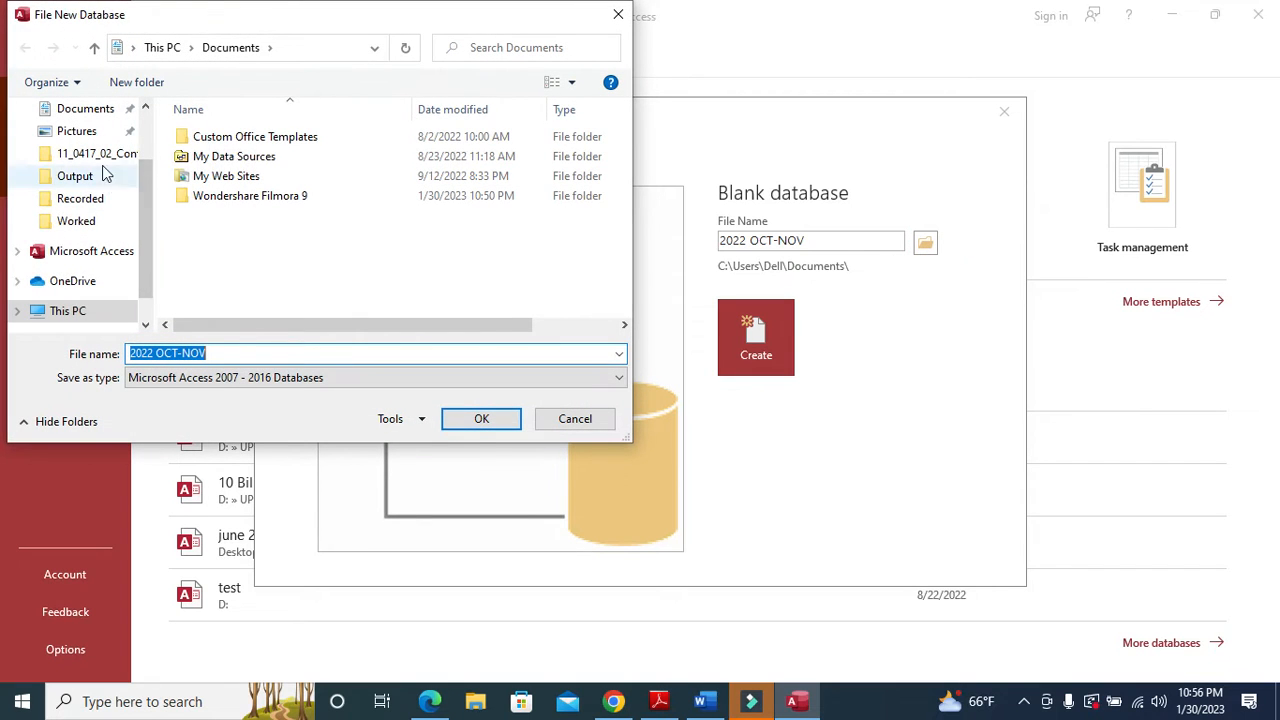
scroll(90, 155, up, 1)
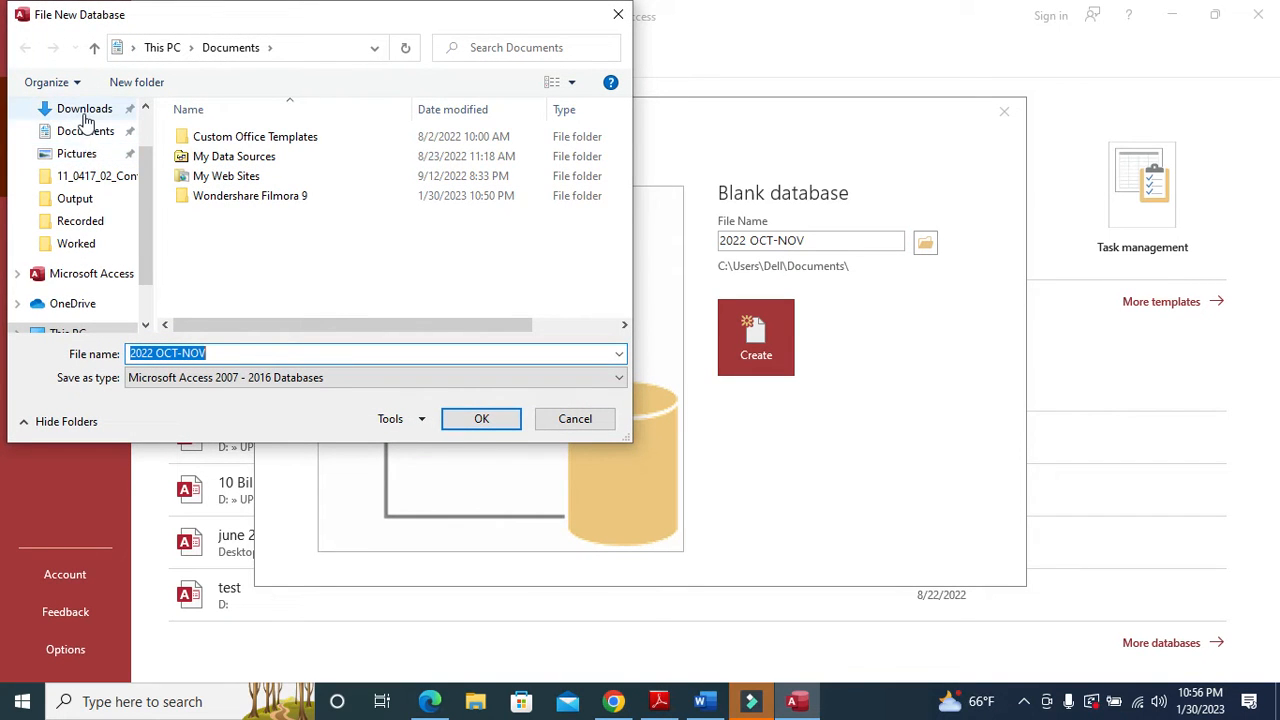
scroll(91, 125, up, 1)
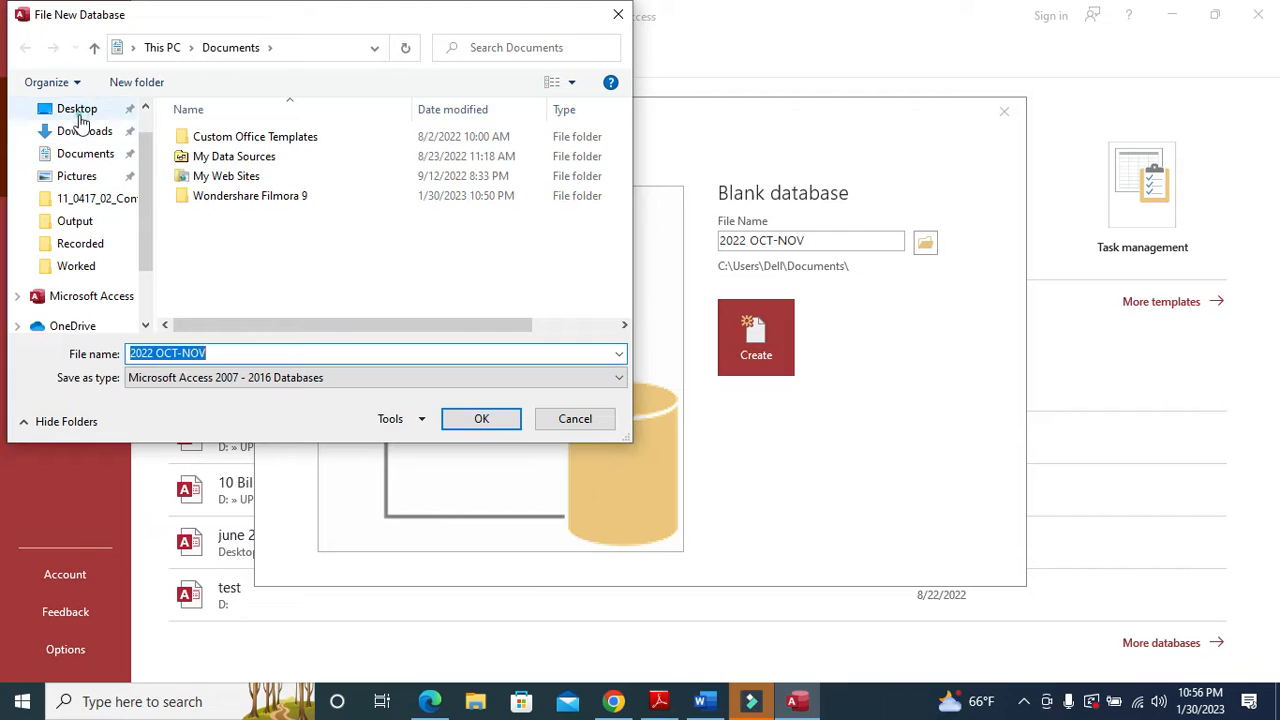
click(82, 110)
double_click(266, 143)
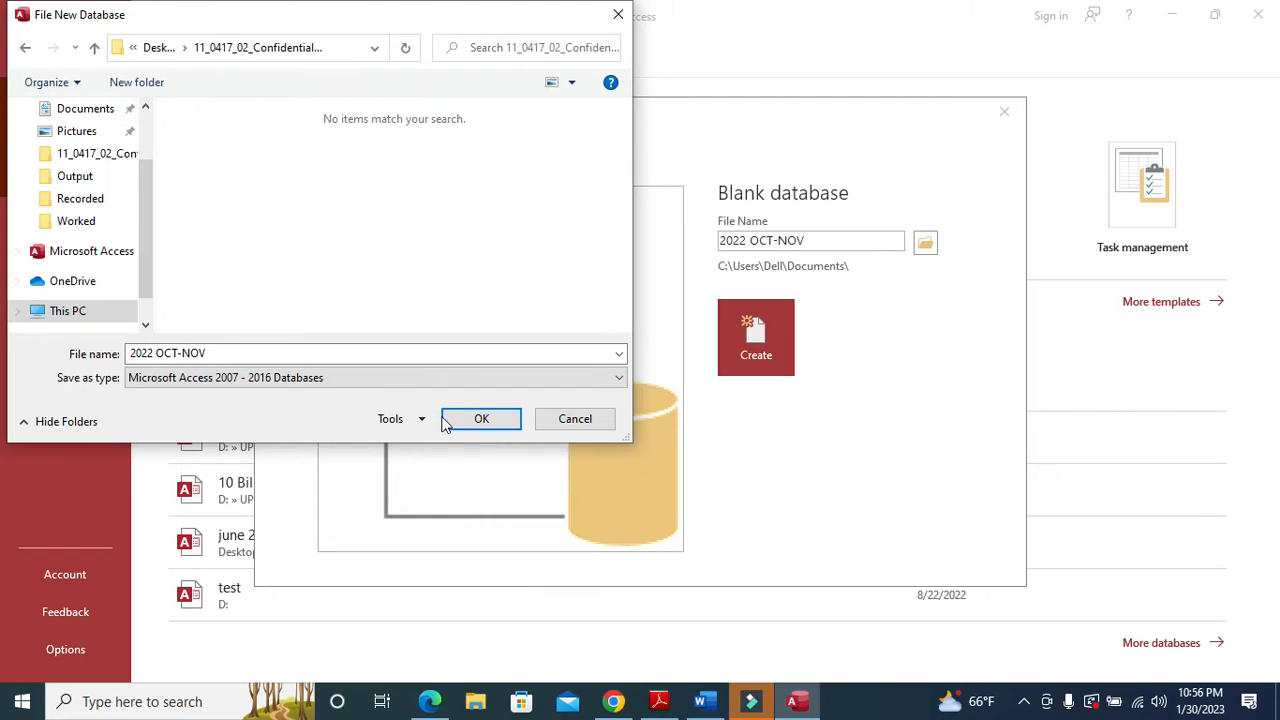
click(490, 428)
click(756, 340)
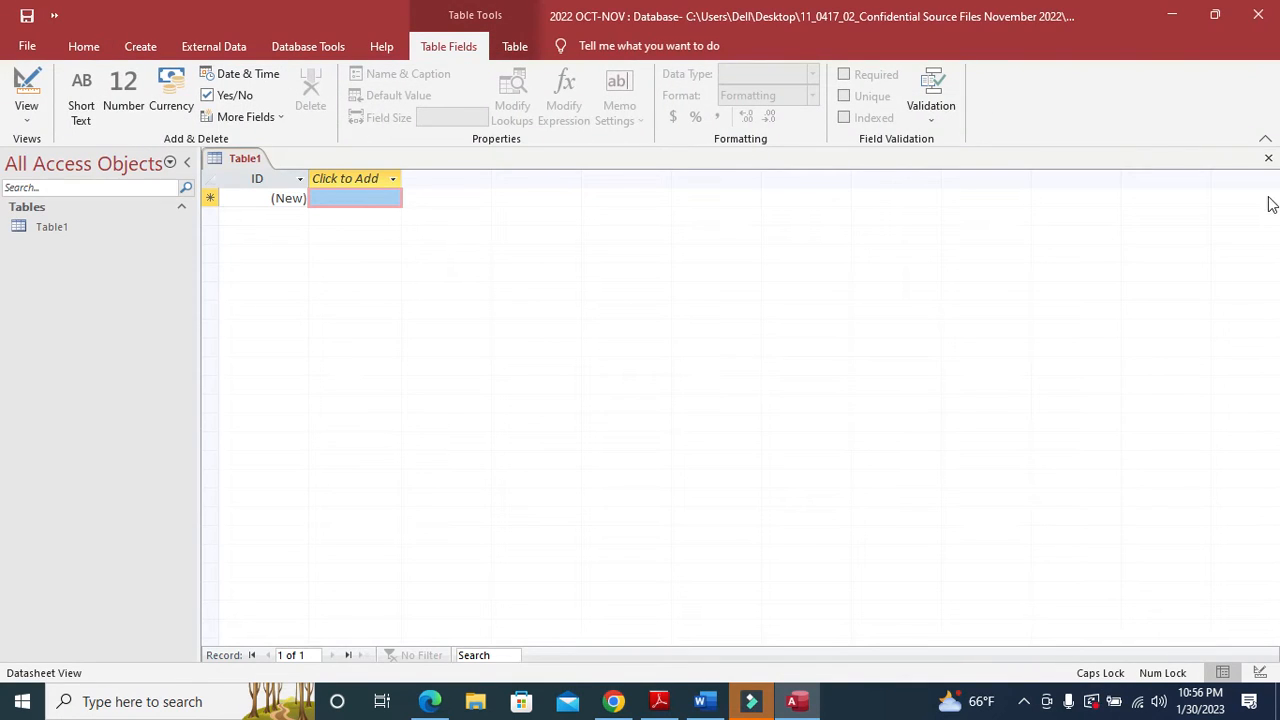
- Close the empty Table1 and start an External Data text file import
click(1268, 158)
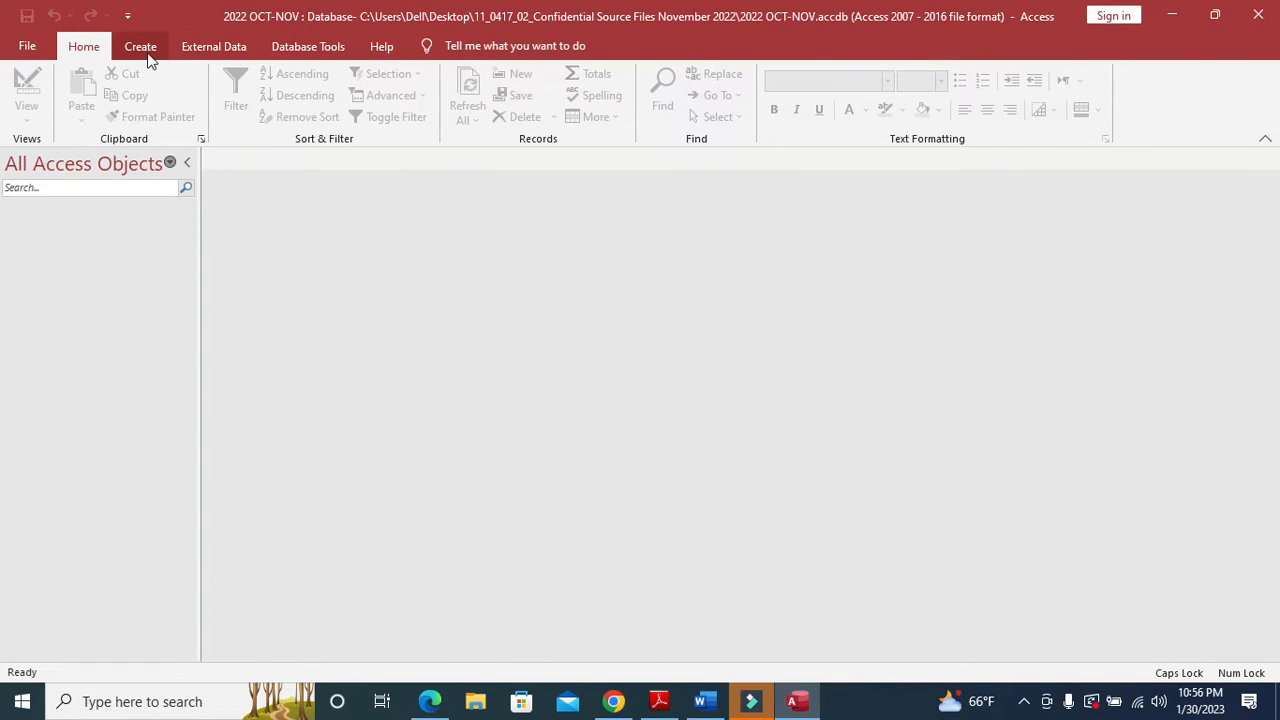
click(209, 51)
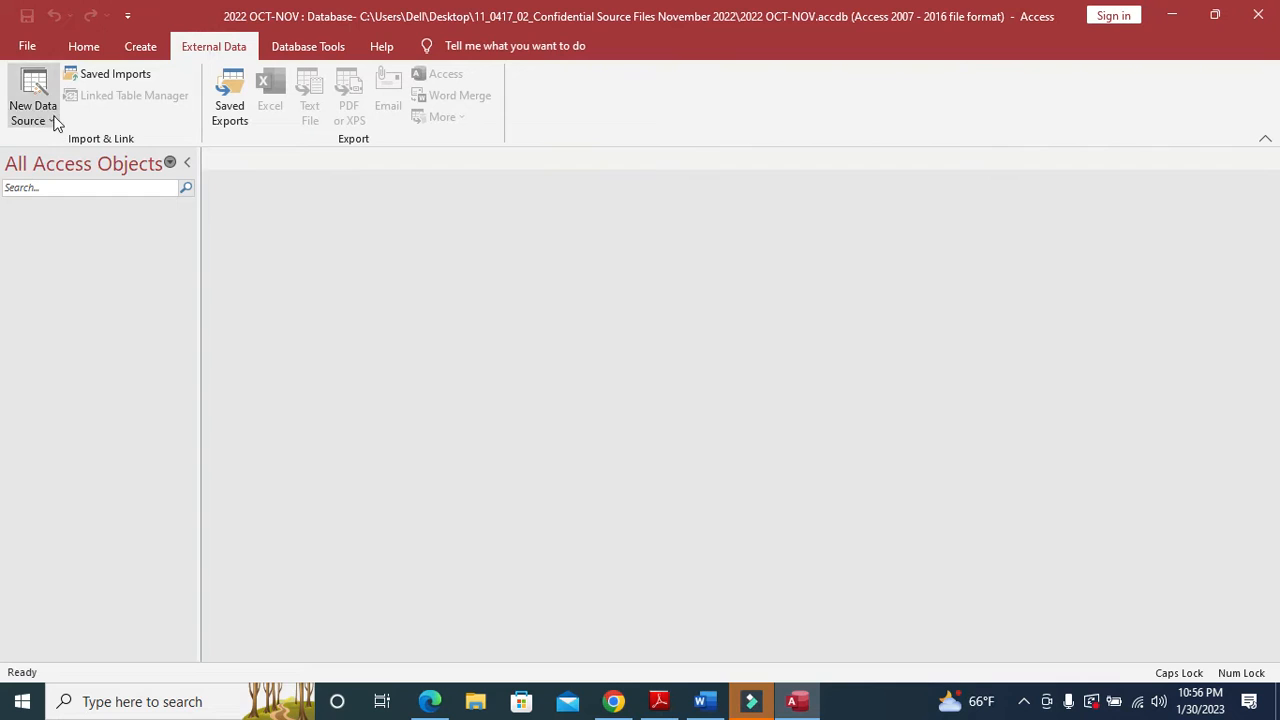
click(54, 120)
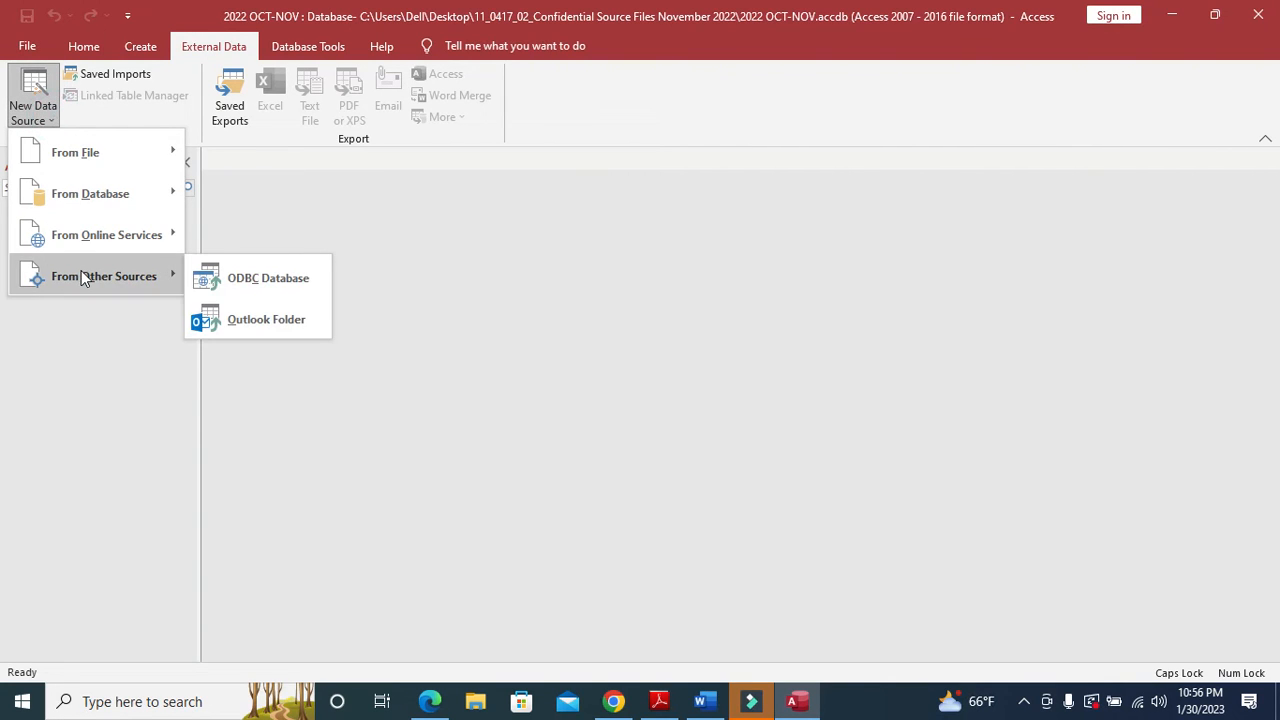
mouse_move(121, 163)
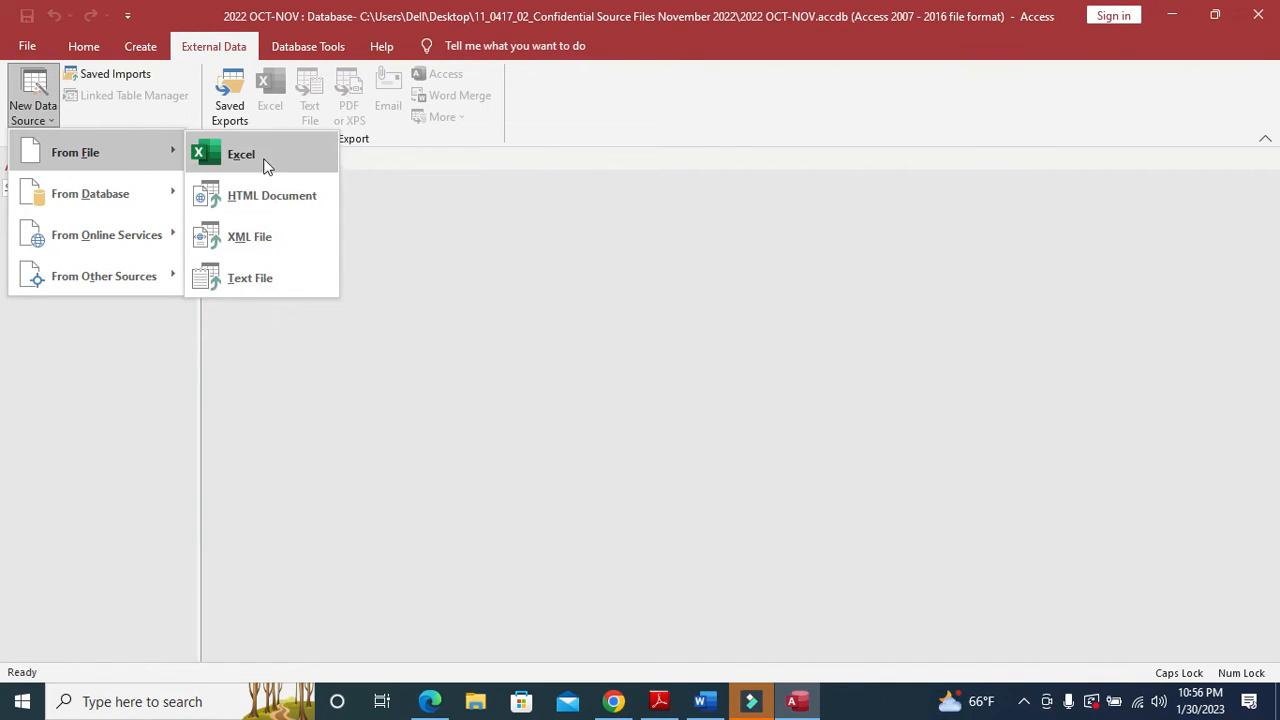
click(262, 277)
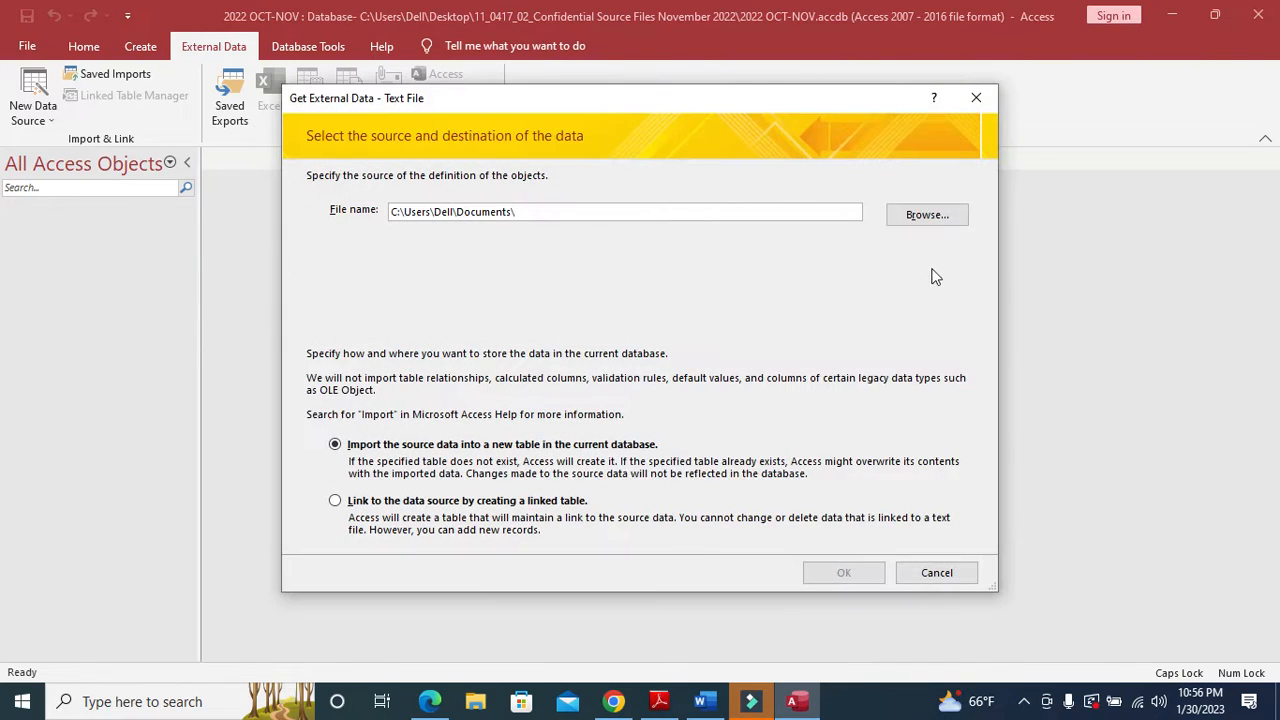
- Choose N2202SKIPPERS.csv from the Desktop source files folder as the import source
click(932, 215)
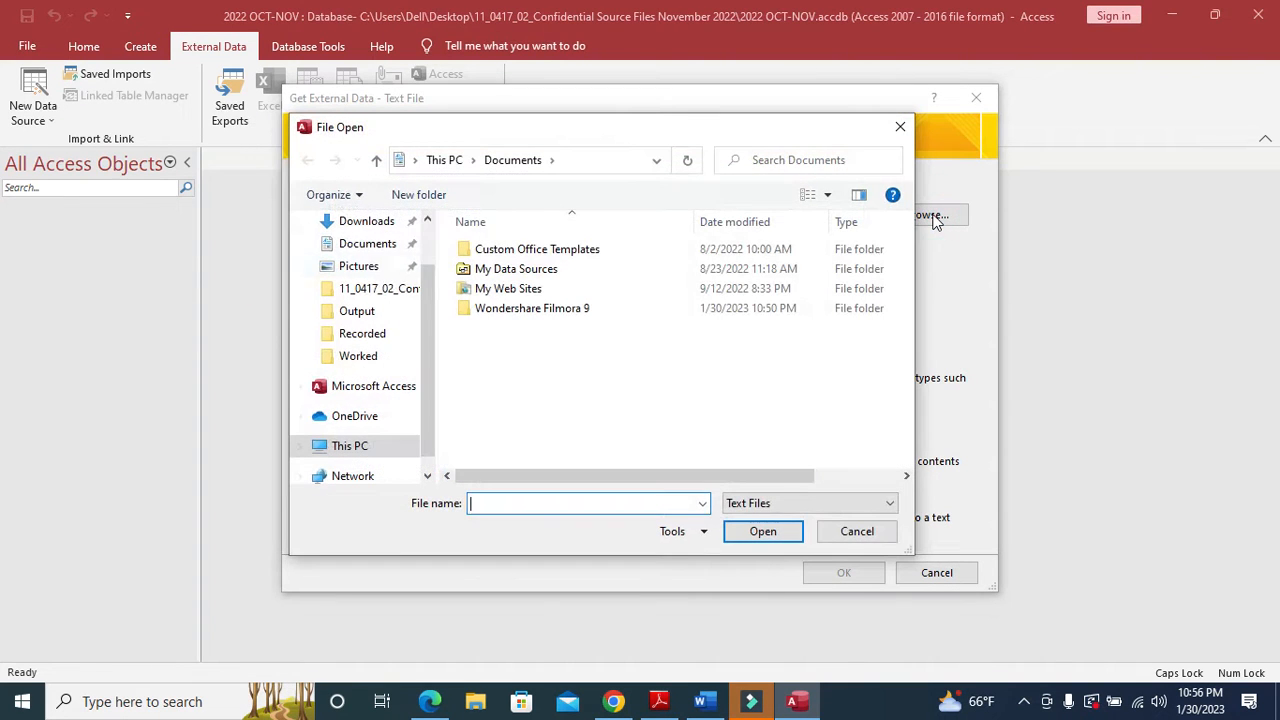
scroll(340, 285, up, 2)
click(360, 260)
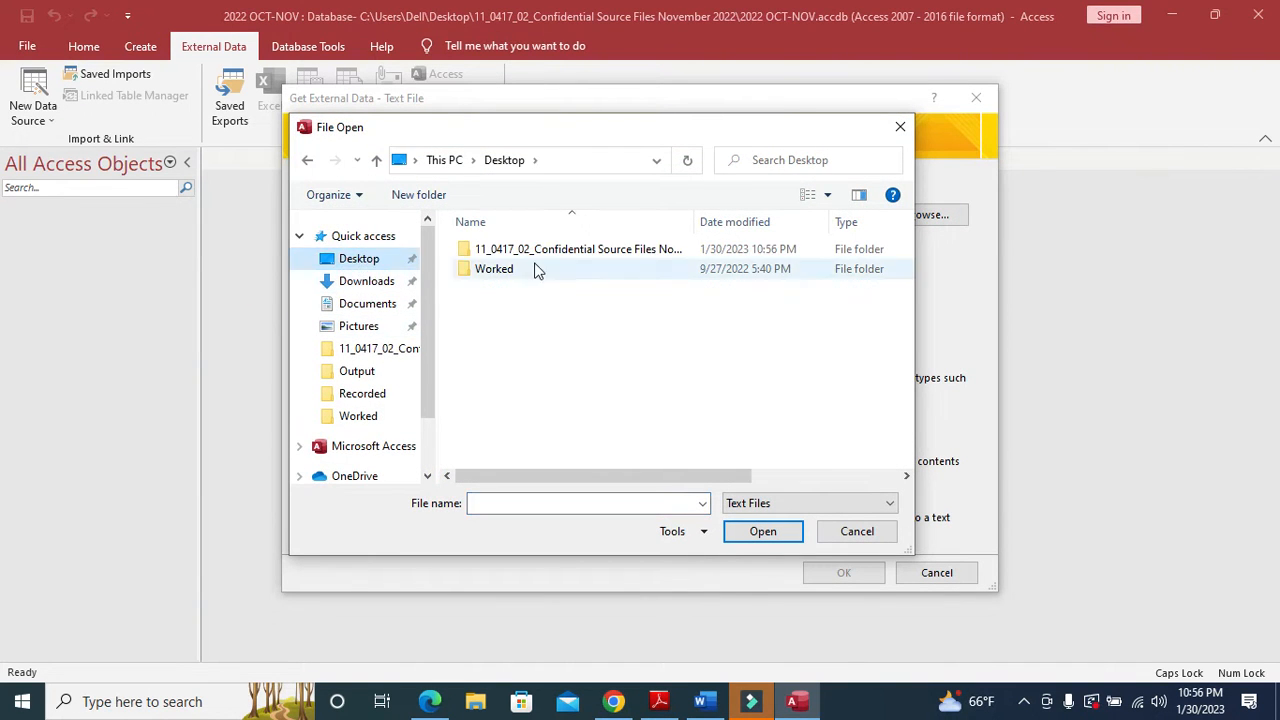
double_click(543, 250)
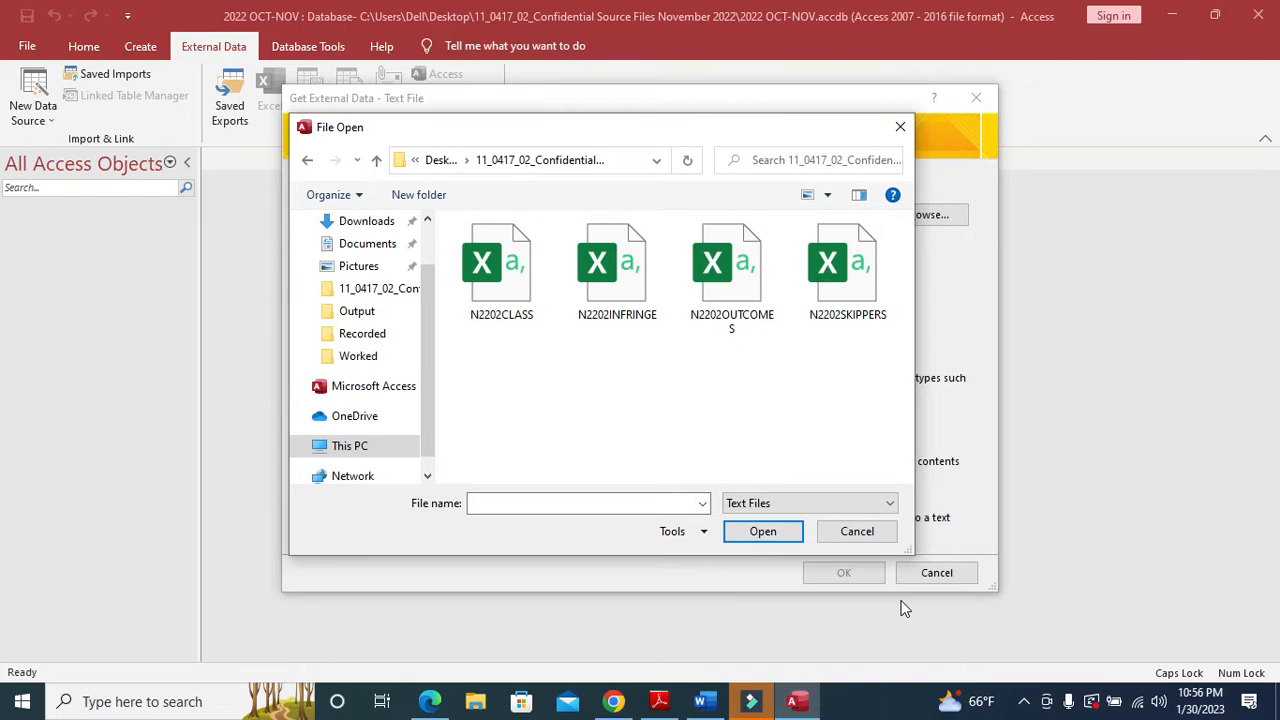
click(818, 322)
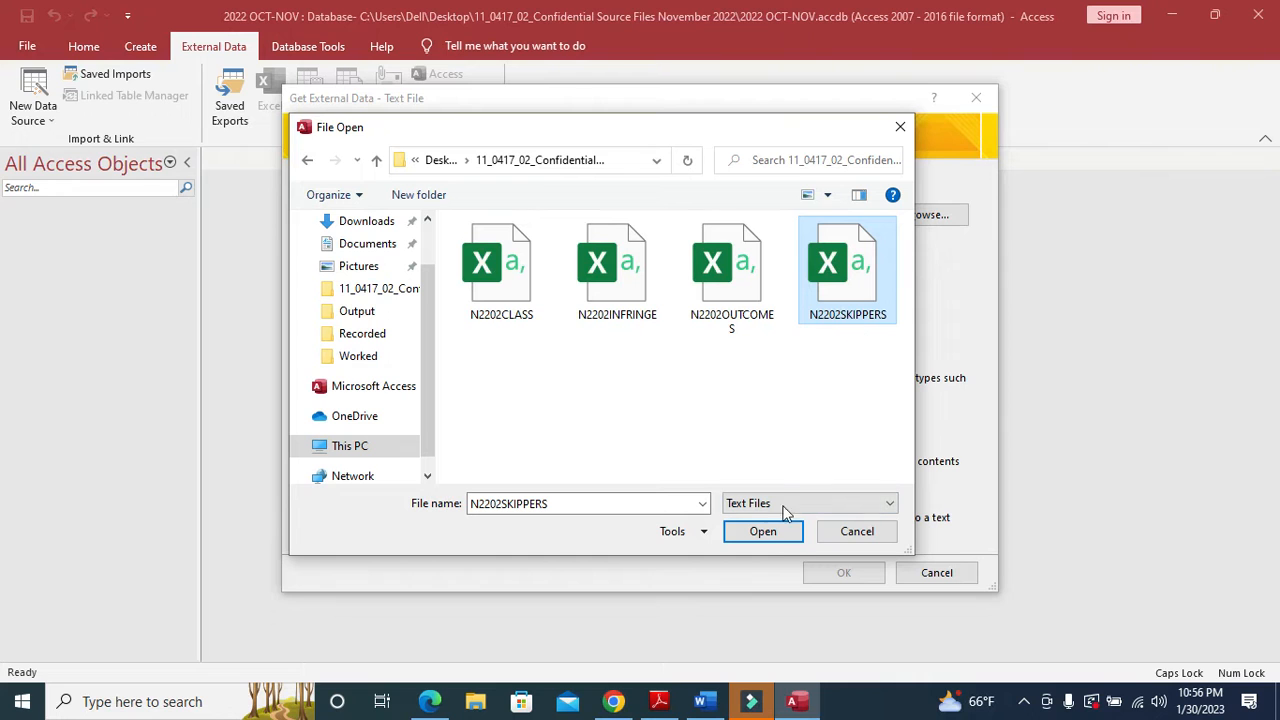
click(766, 532)
- Use comma delimiters with first-row field names, then open the Advanced import specification
click(850, 573)
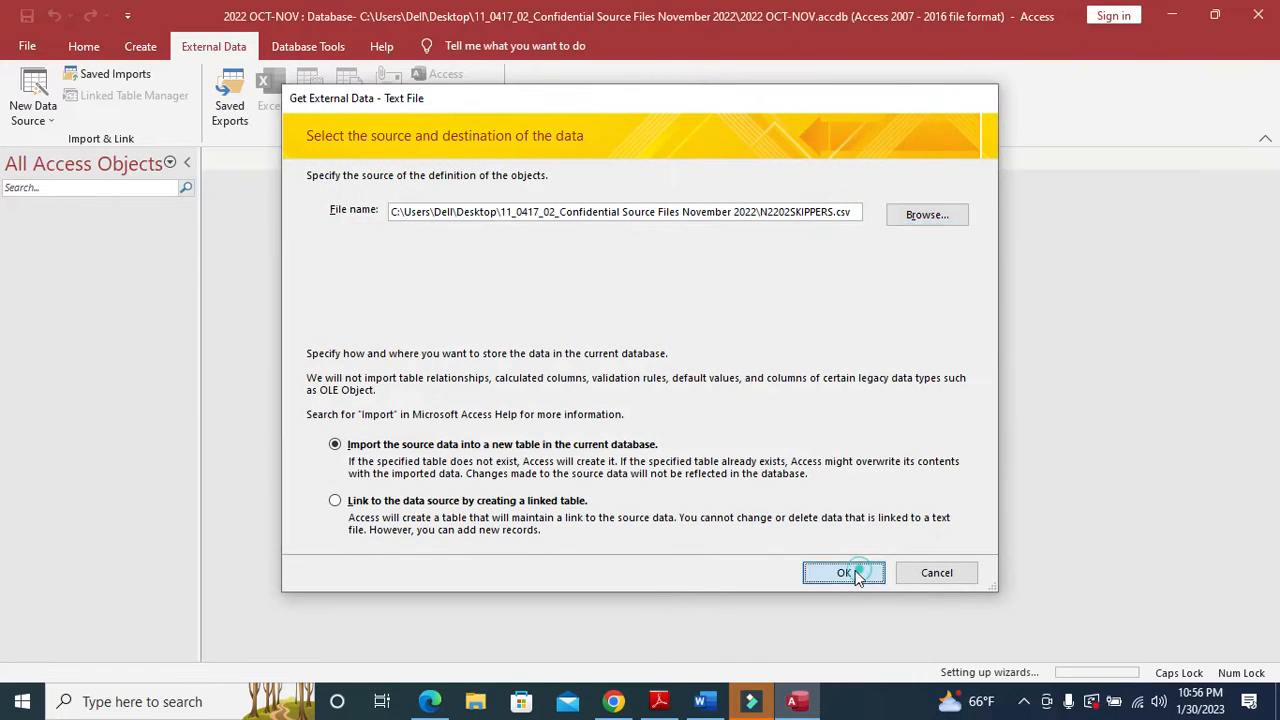
click(848, 546)
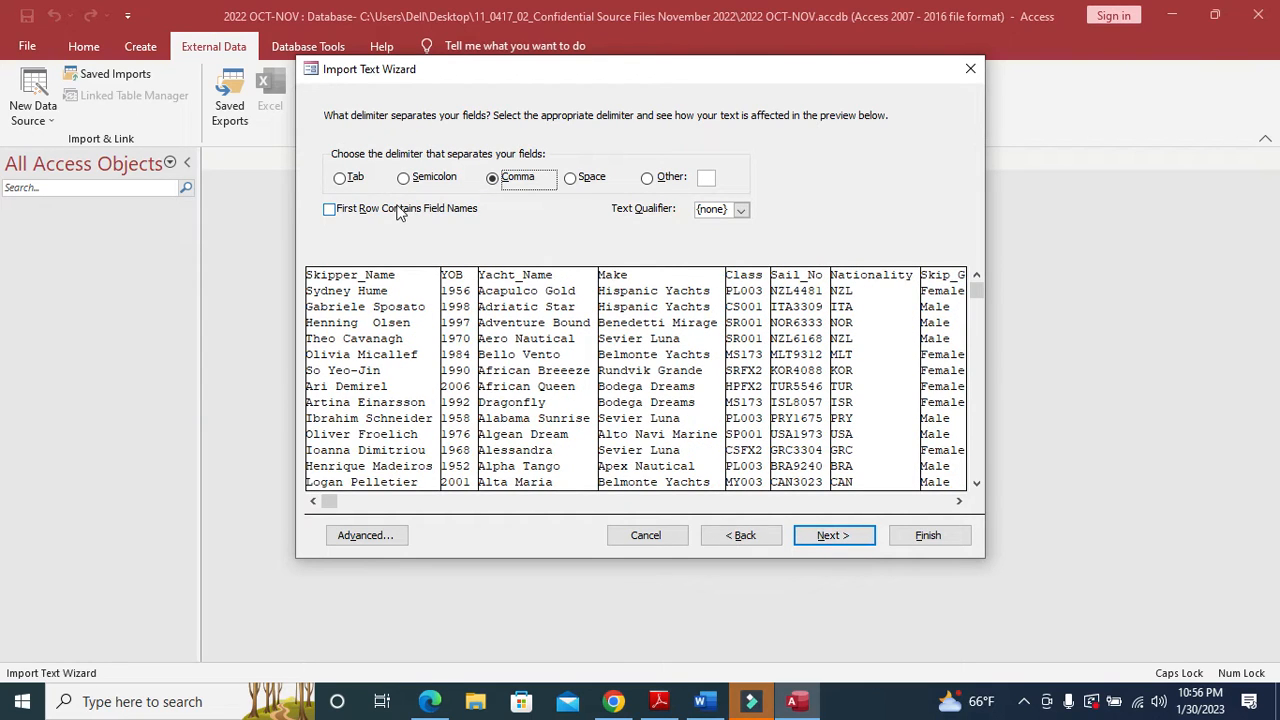
click(400, 210)
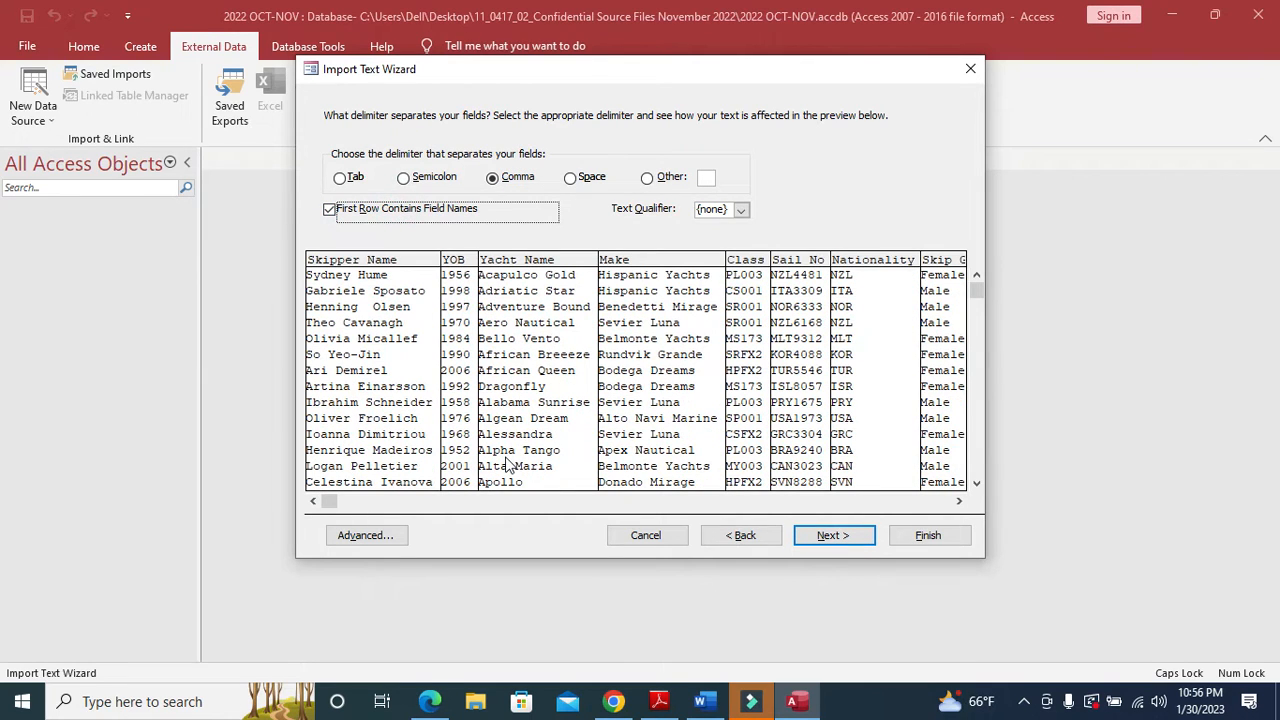
click(851, 541)
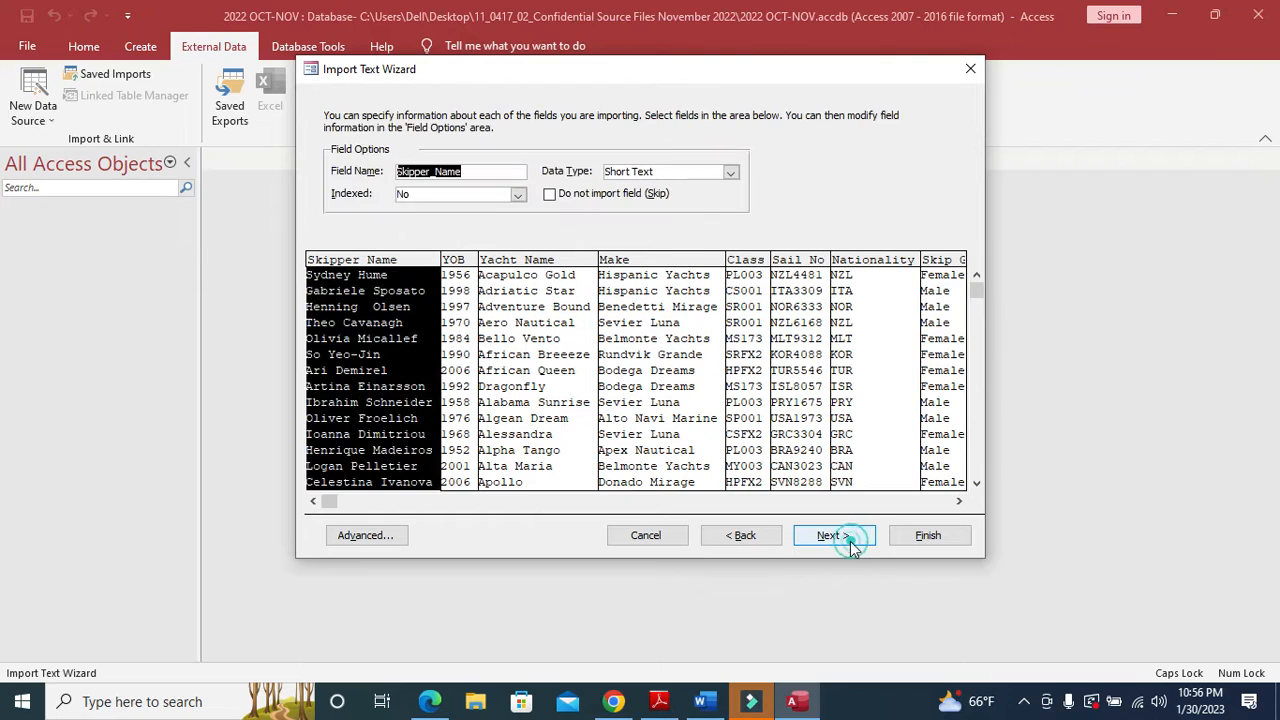
click(395, 535)
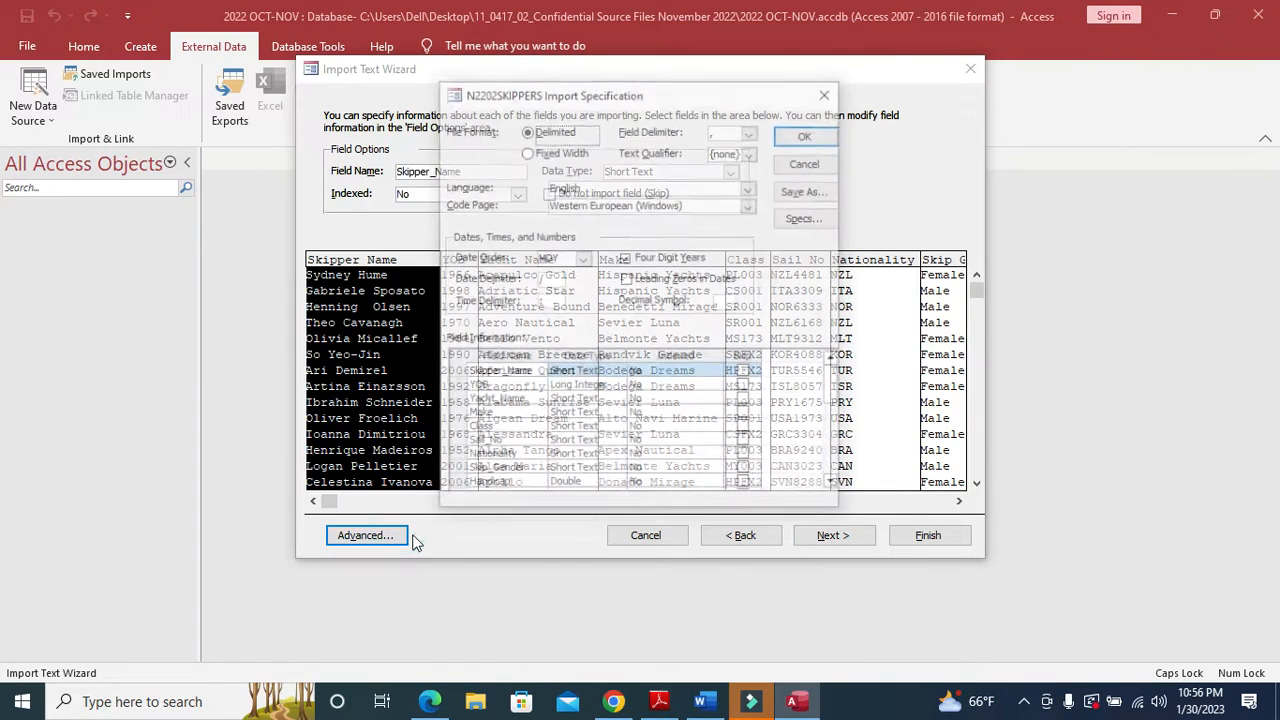
- Bring up the question paper's field type table beside the import specification
click(716, 703)
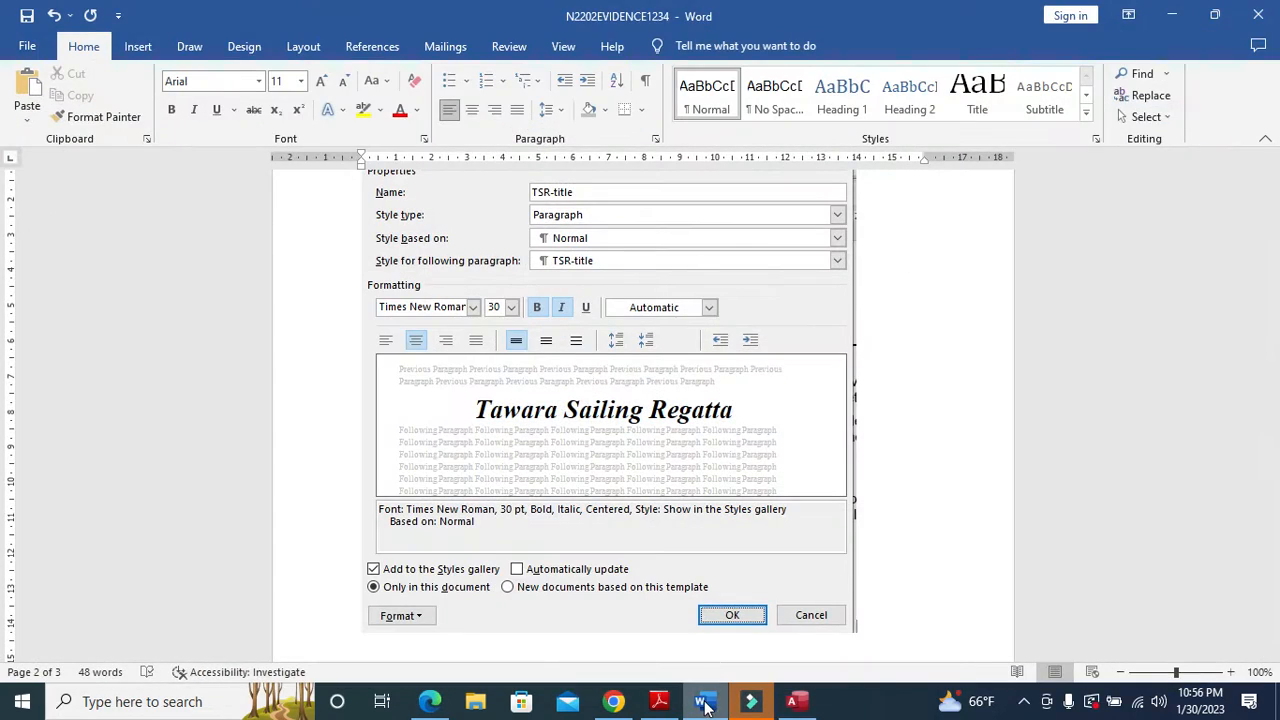
click(706, 701)
click(658, 701)
scroll(491, 385, down, 3)
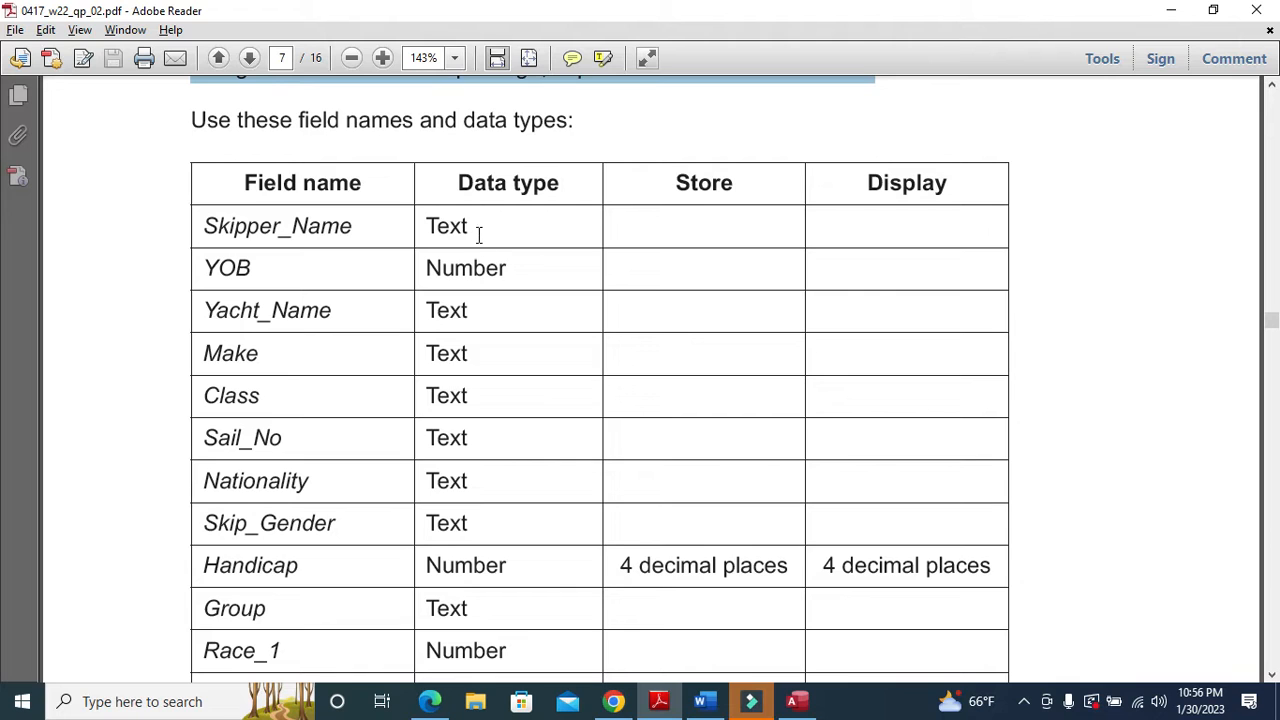
scroll(503, 268, down, 1)
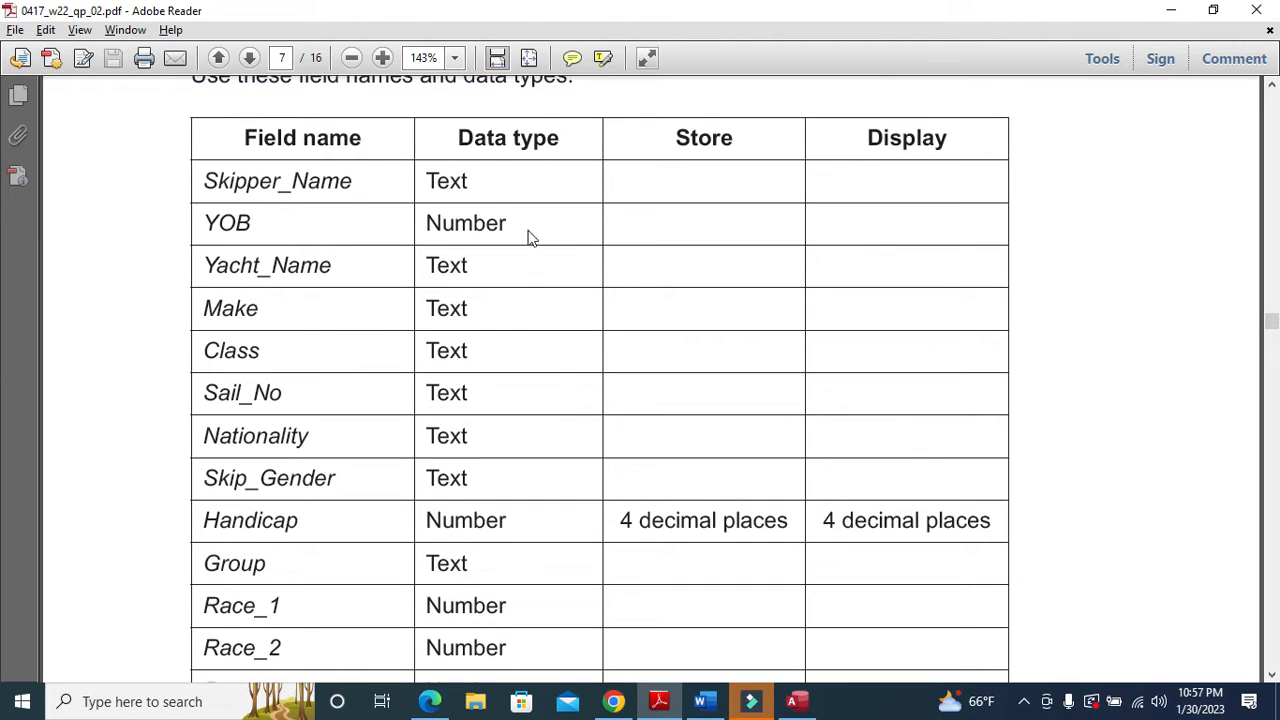
click(795, 699)
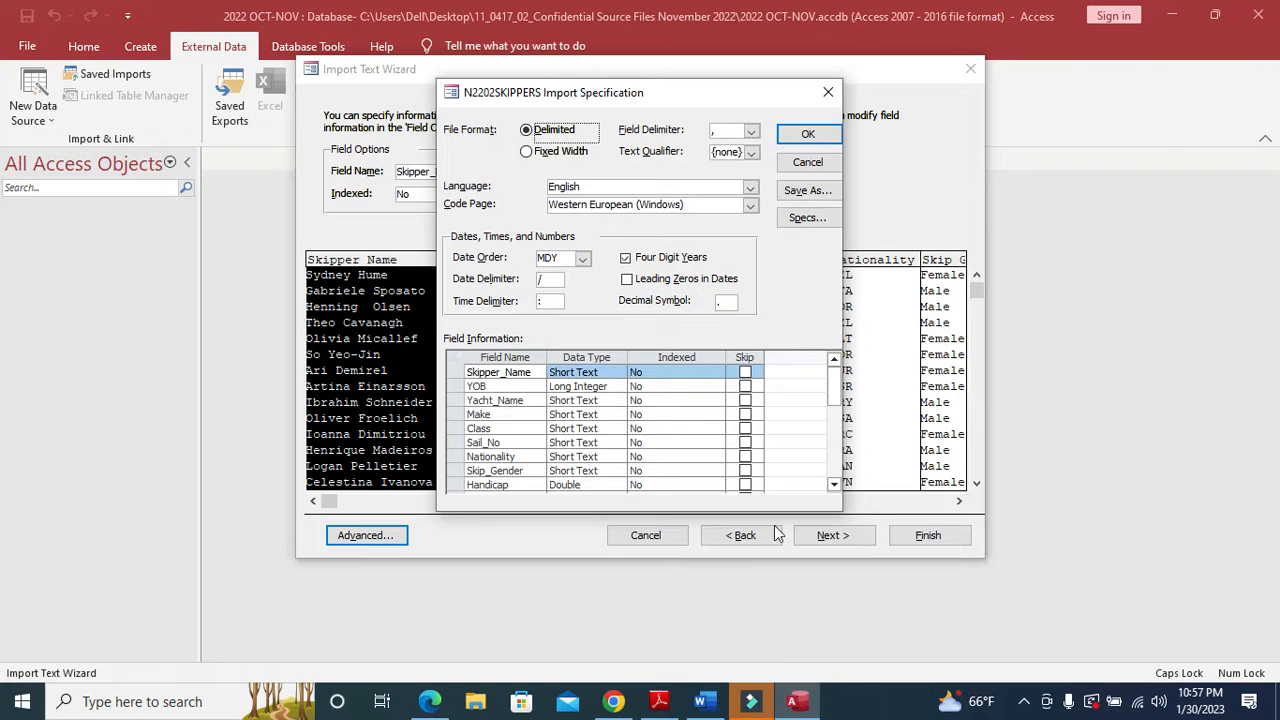
- Check the YOB and Handicap data types against the paper, making Handicap Double
click(574, 388)
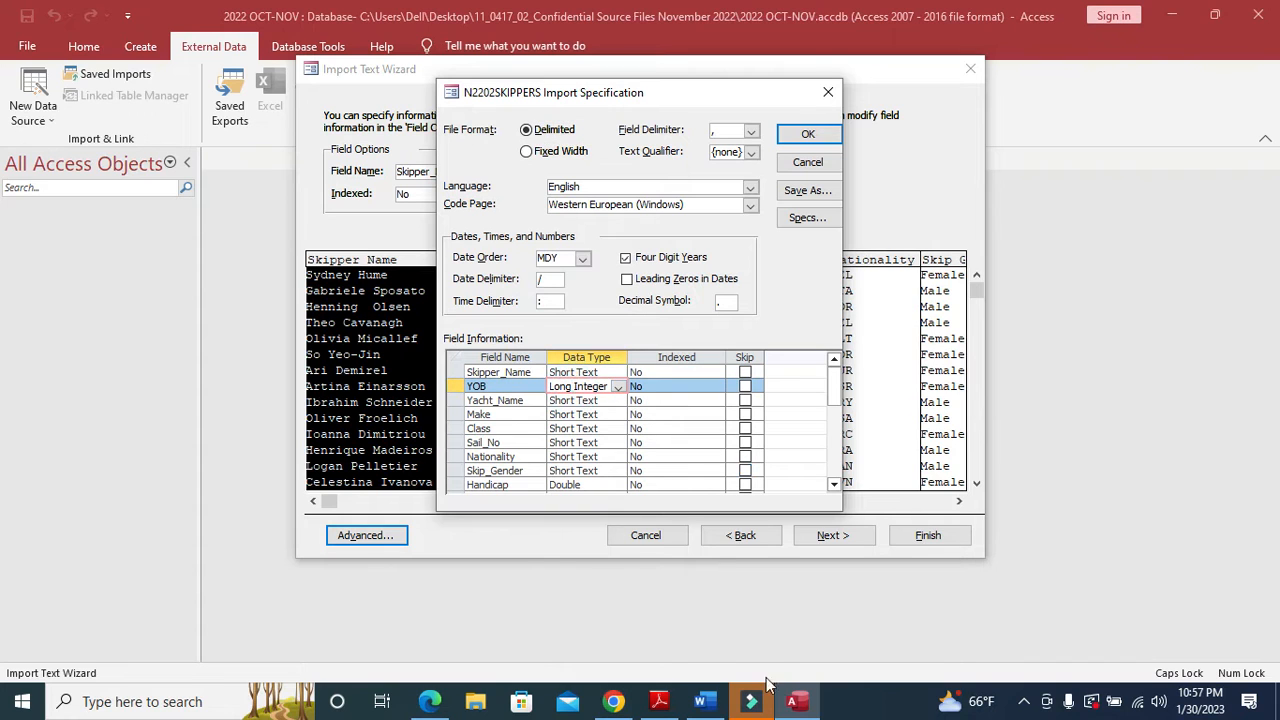
click(672, 707)
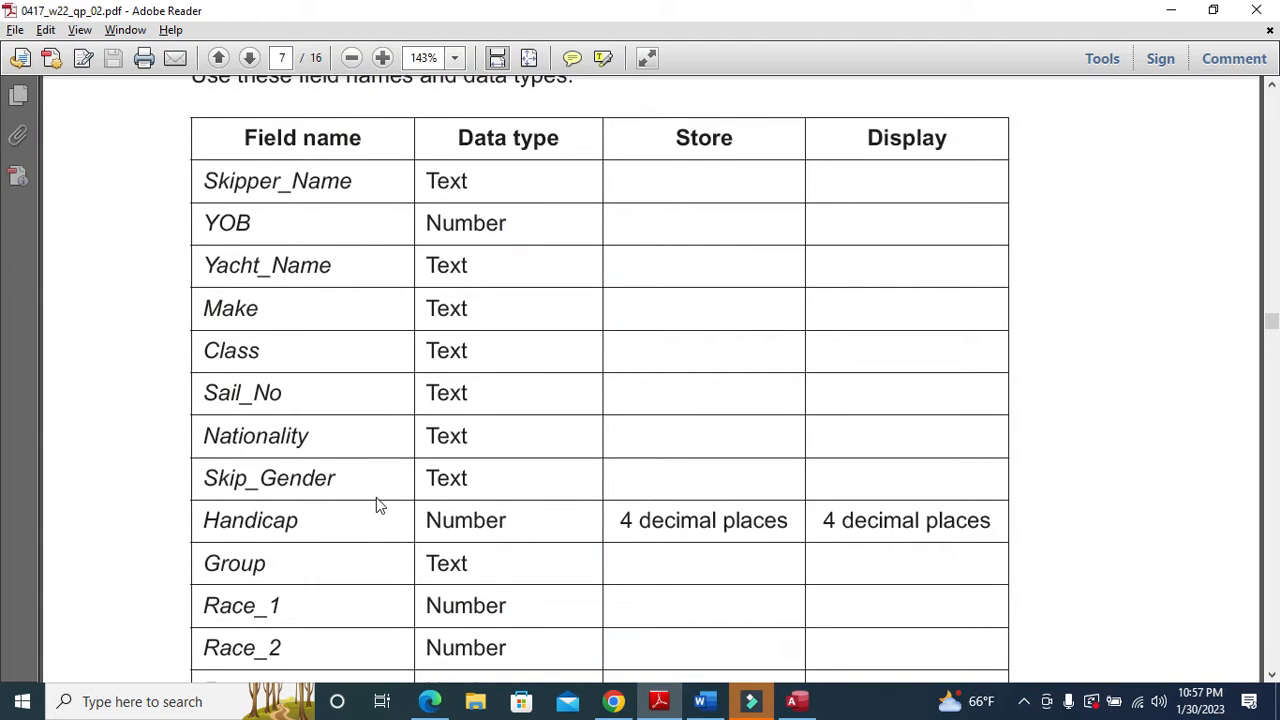
scroll(376, 500, down, 1)
scroll(340, 505, down, 3)
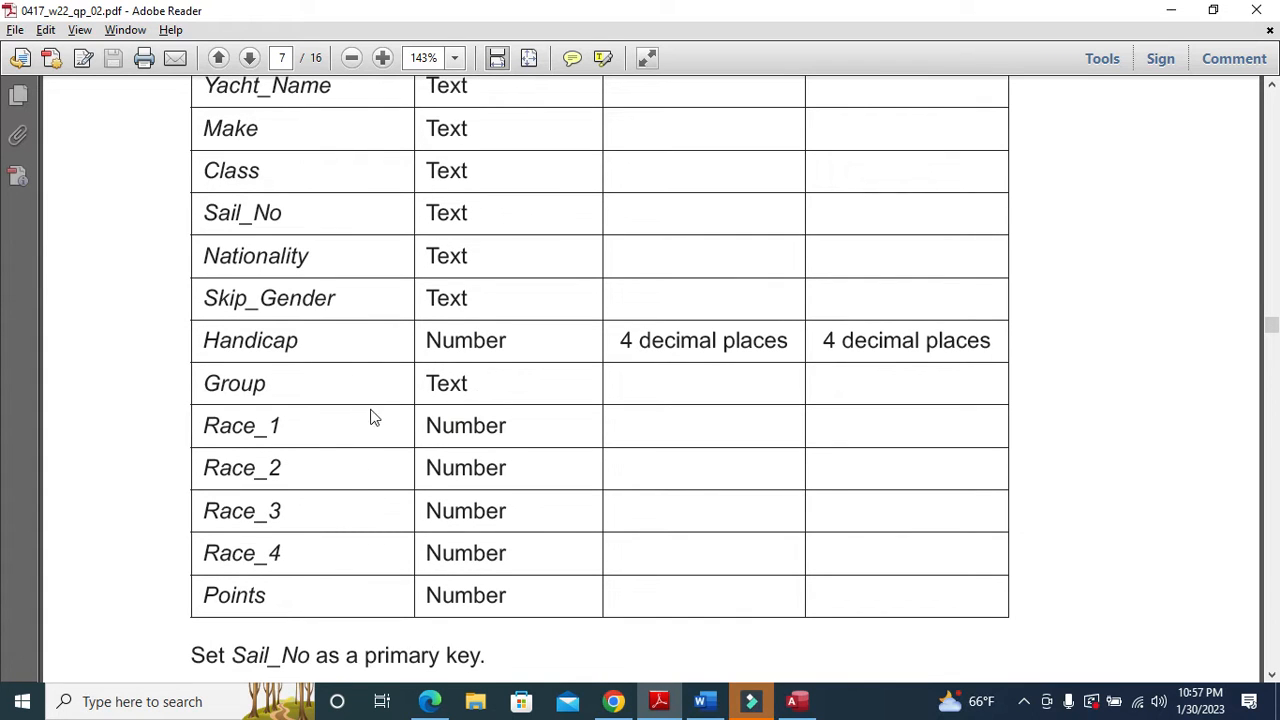
click(662, 700)
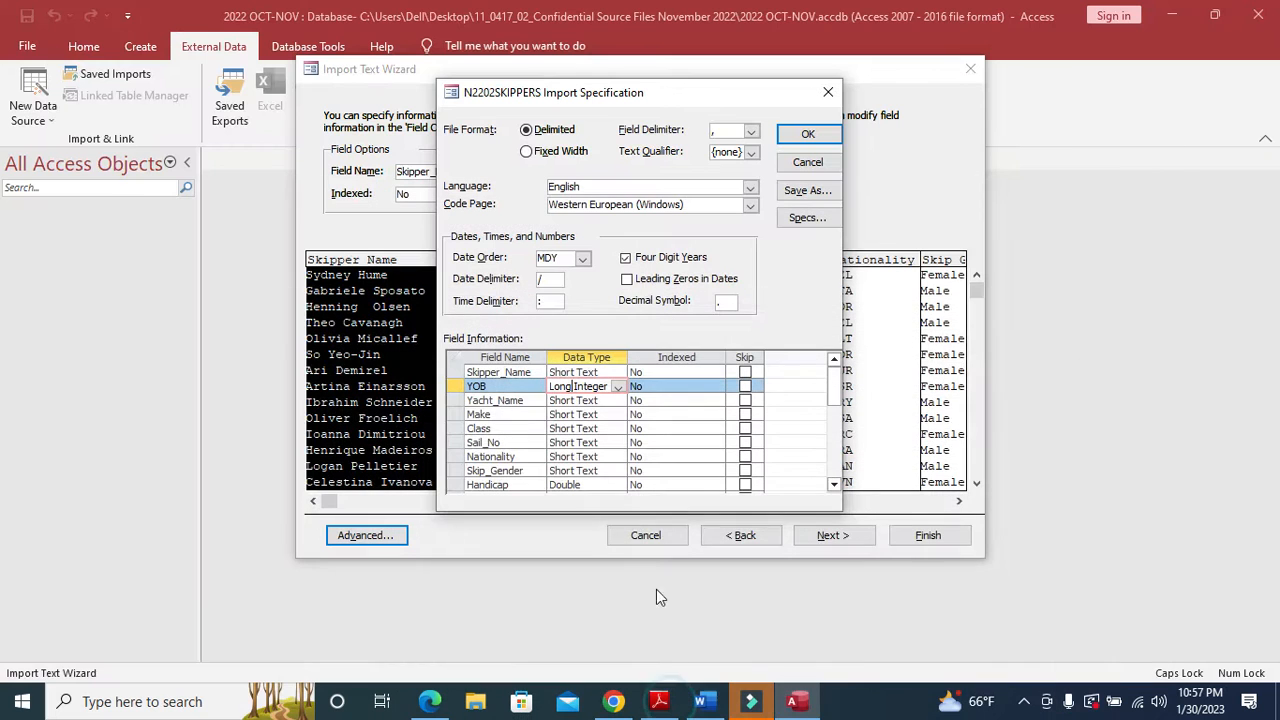
click(585, 485)
scroll(592, 480, down, 3)
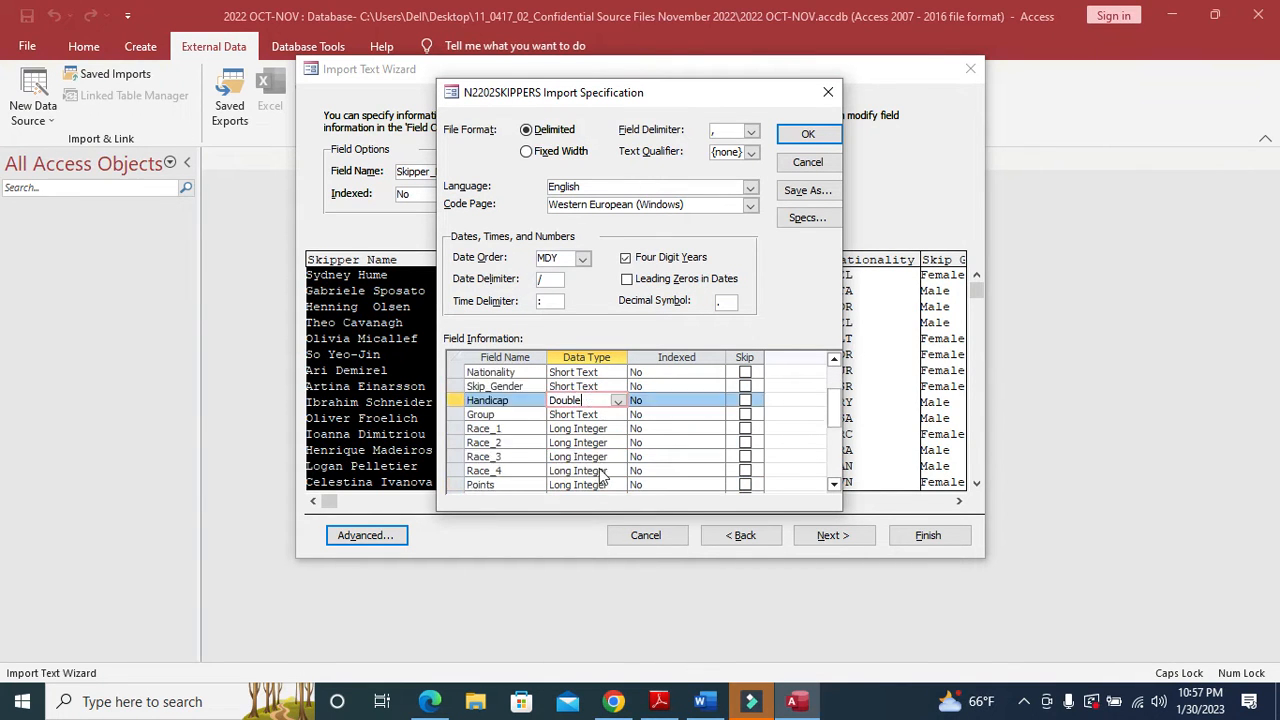
click(661, 703)
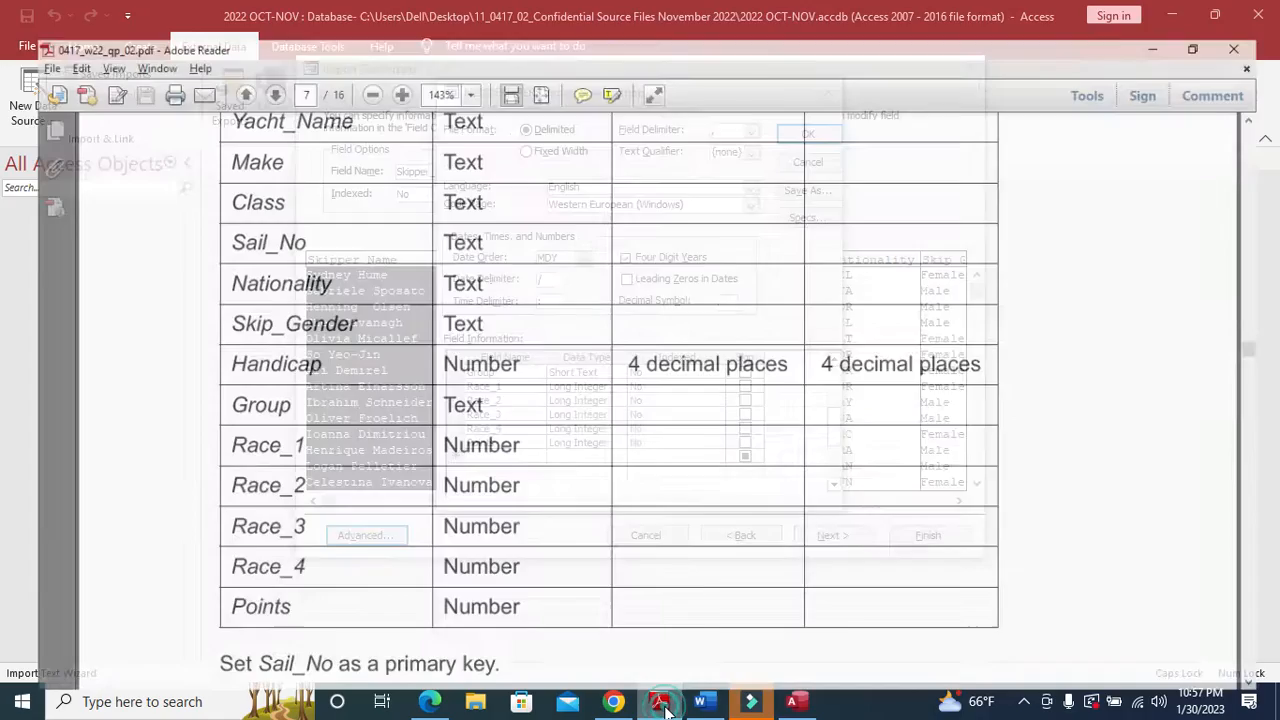
click(662, 703)
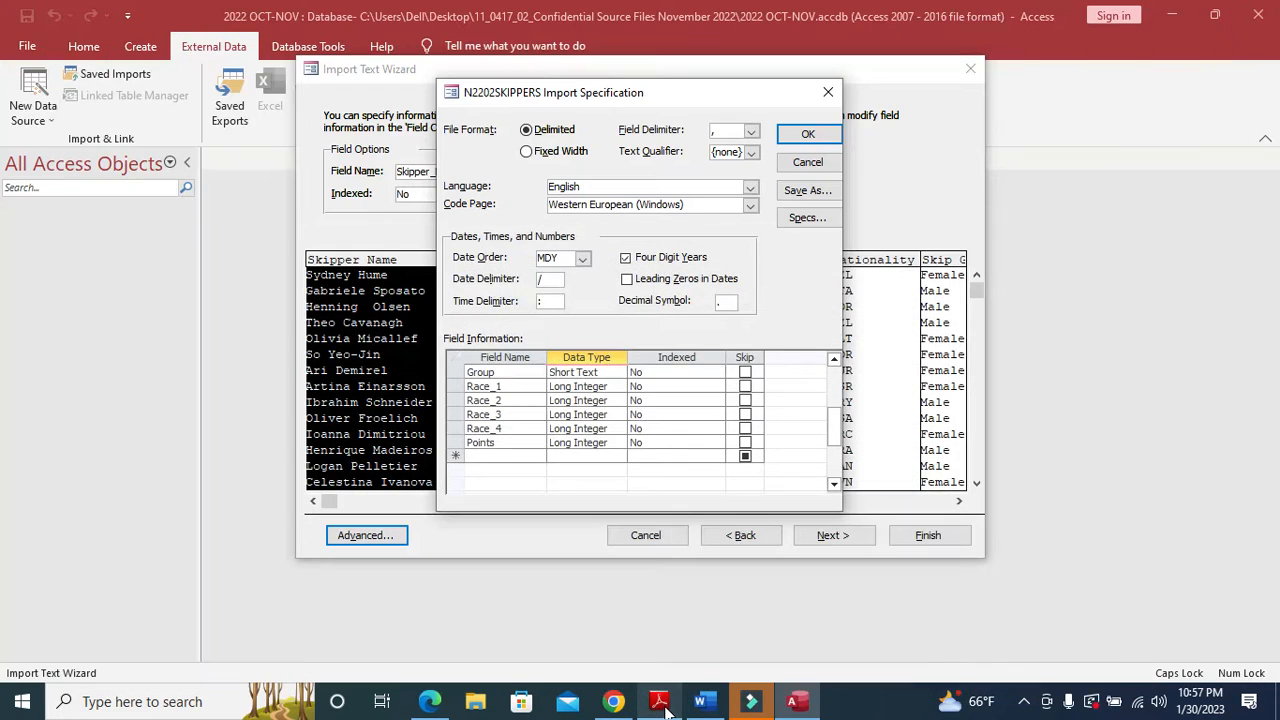
click(661, 703)
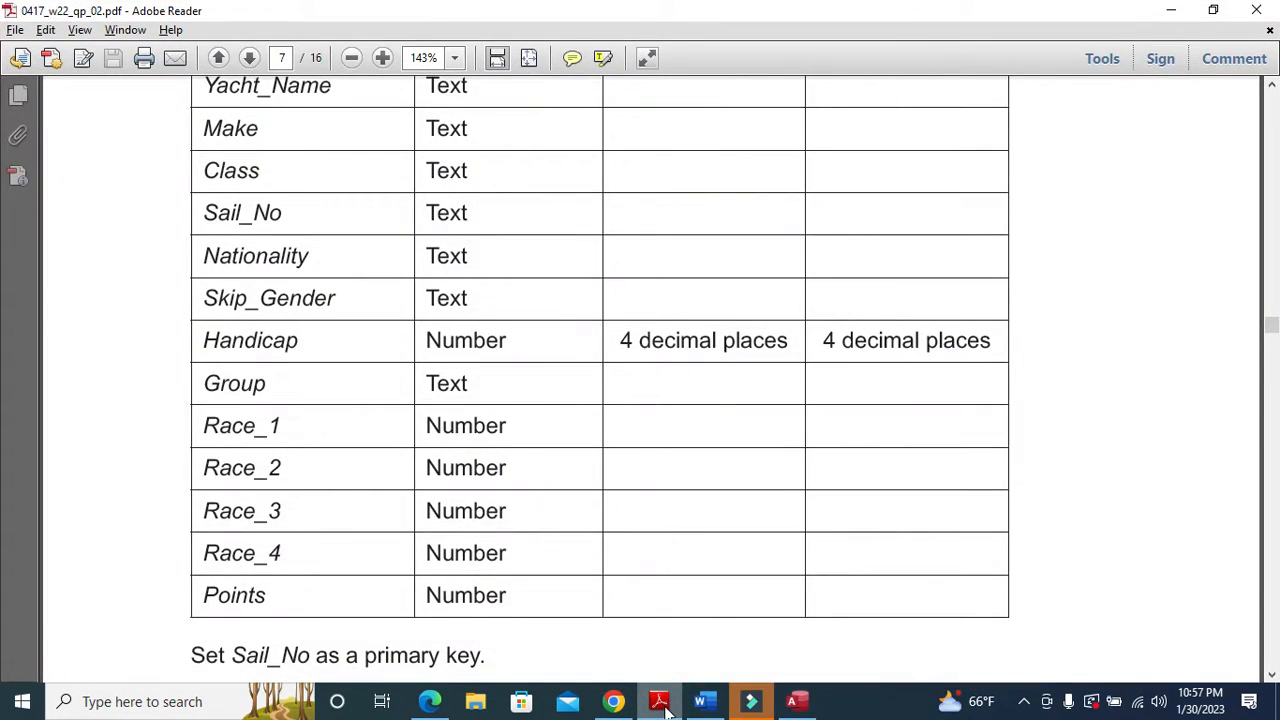
click(661, 703)
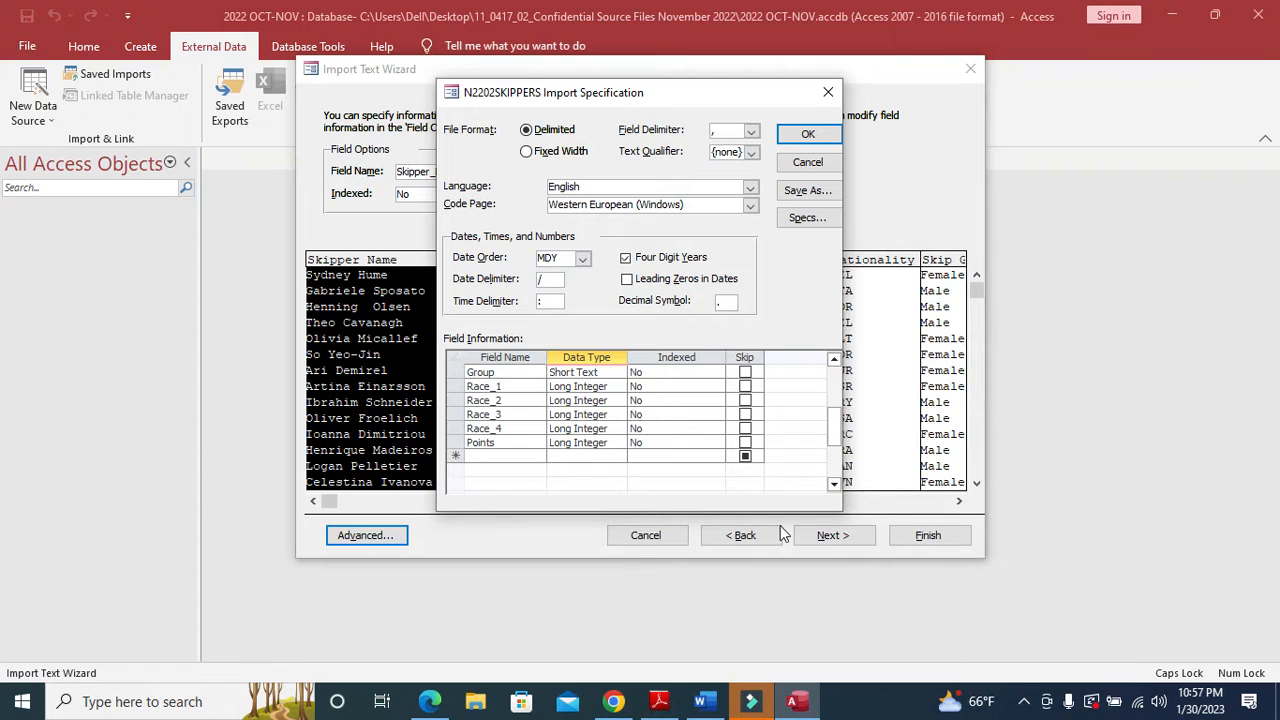
- Accept the import specification and advance to the primary key step
click(808, 134)
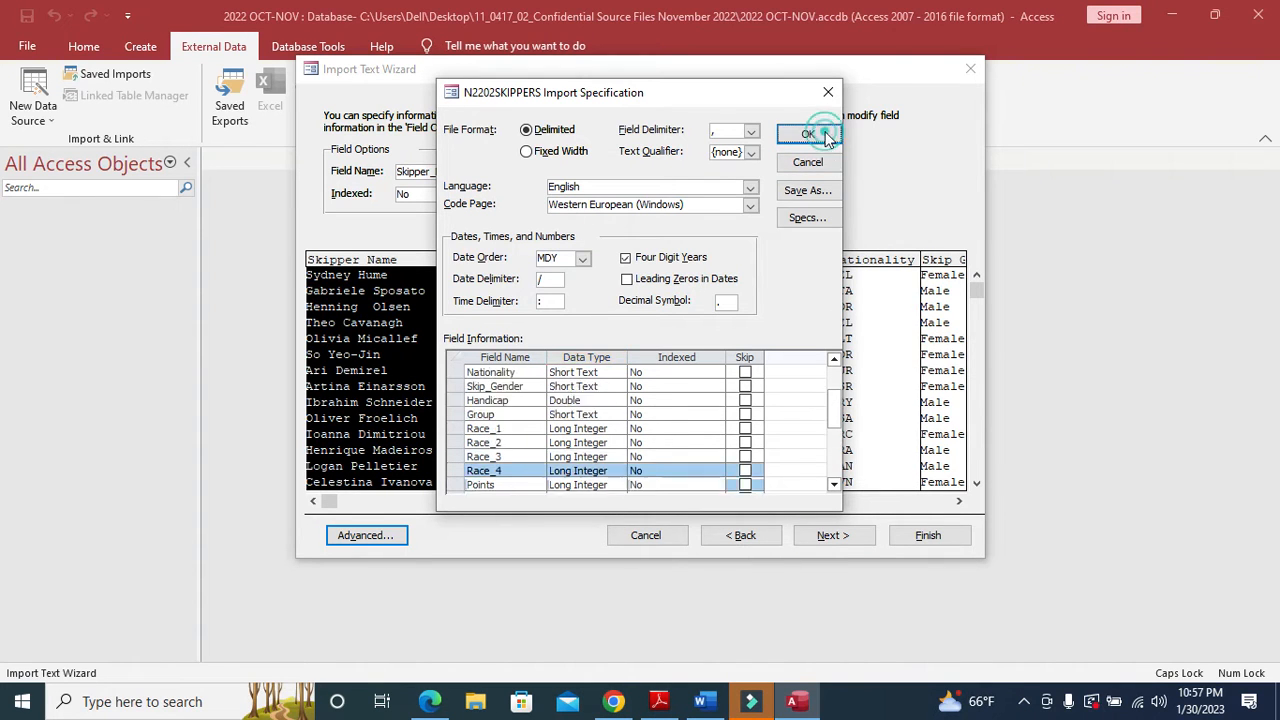
click(840, 535)
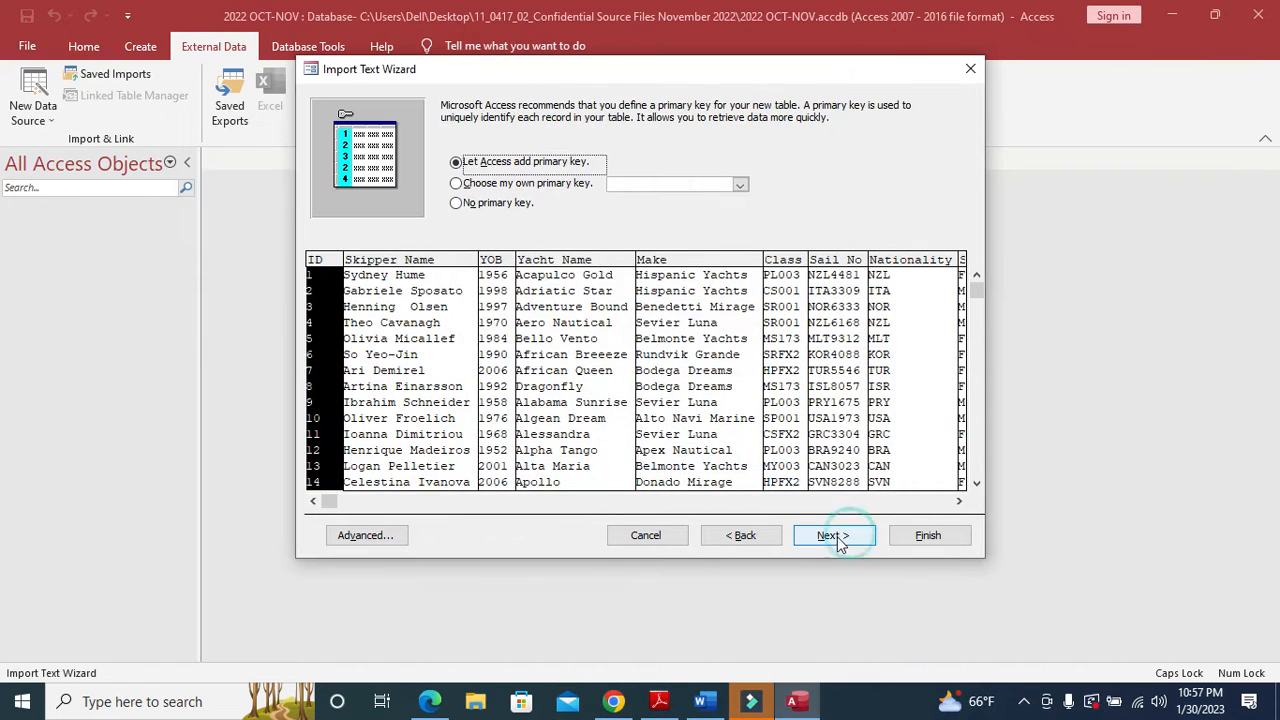
click(668, 703)
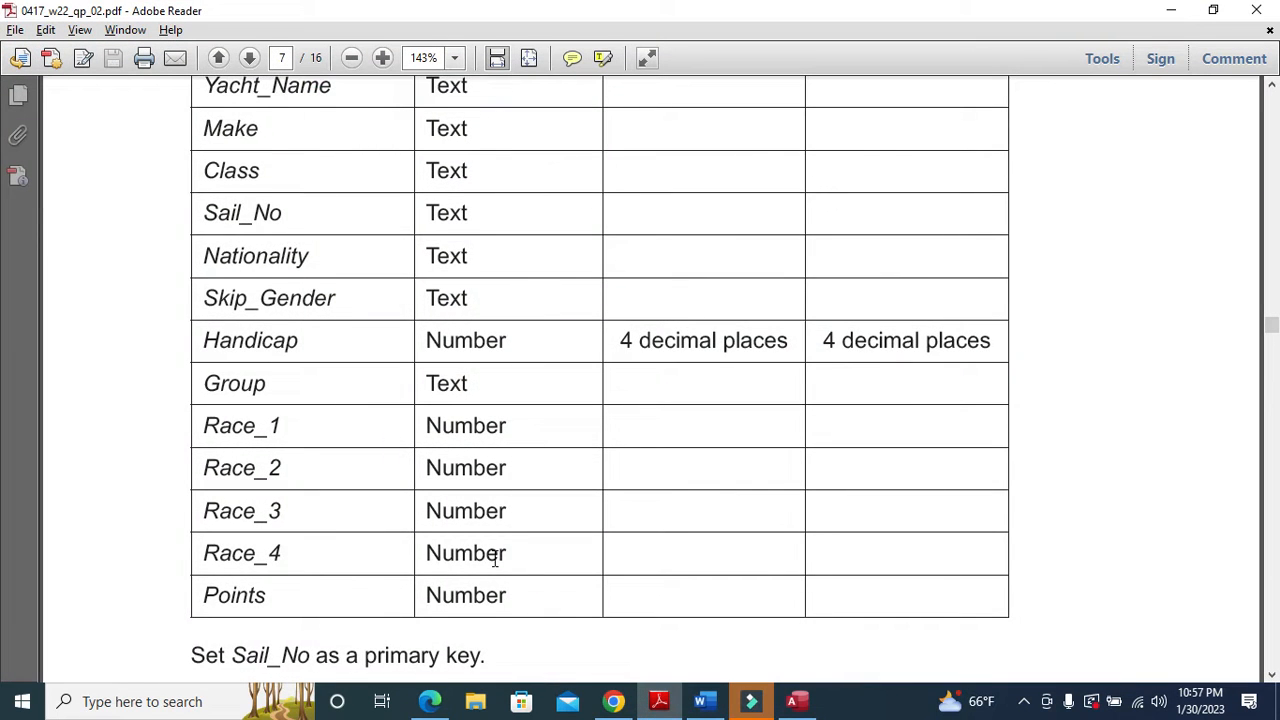
- Highlight the Sail_No primary-key instruction in the question paper
scroll(366, 617, down, 2)
drag(232, 566, 309, 566)
click(659, 701)
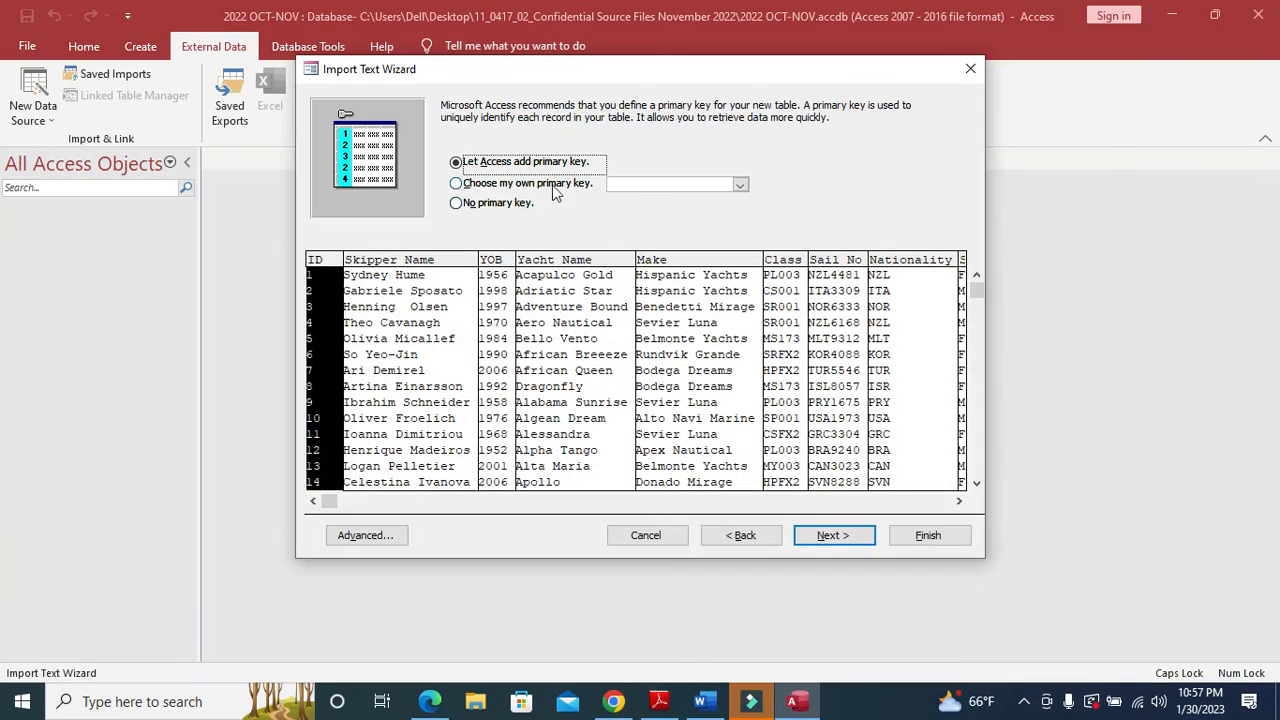
- Set Sail_No as the primary key and finish the import without saving import steps
click(553, 188)
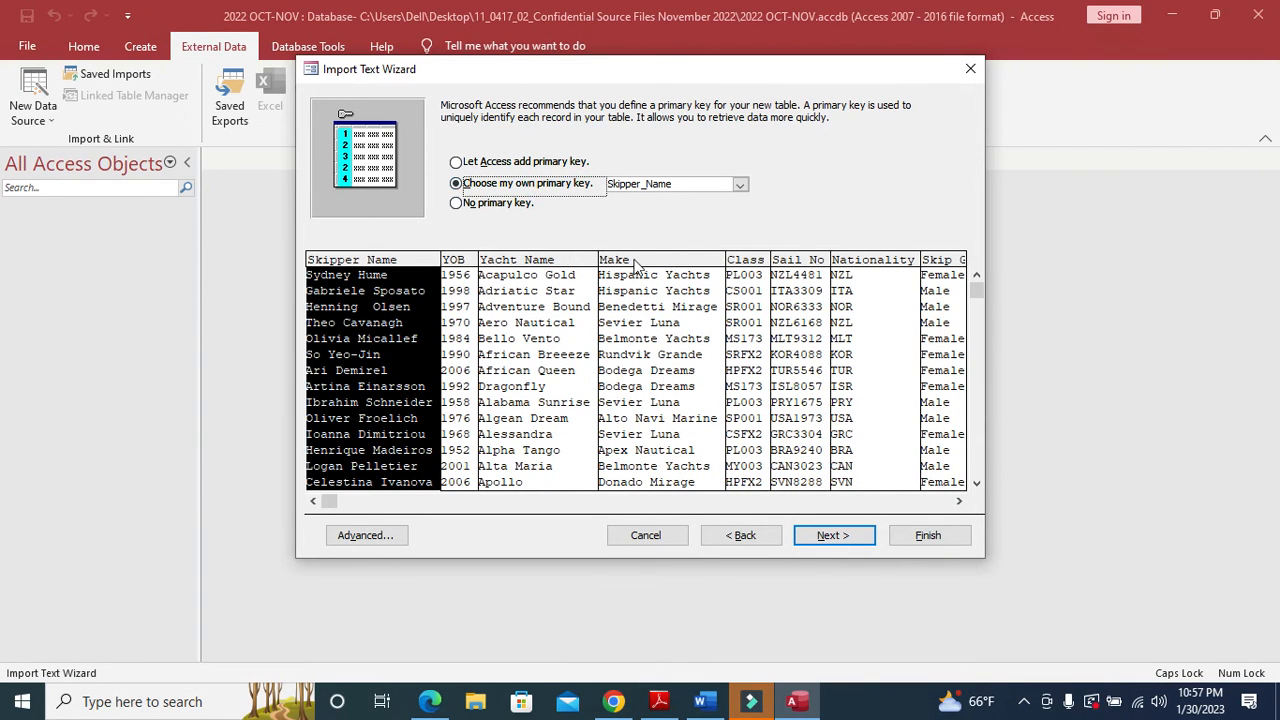
click(800, 260)
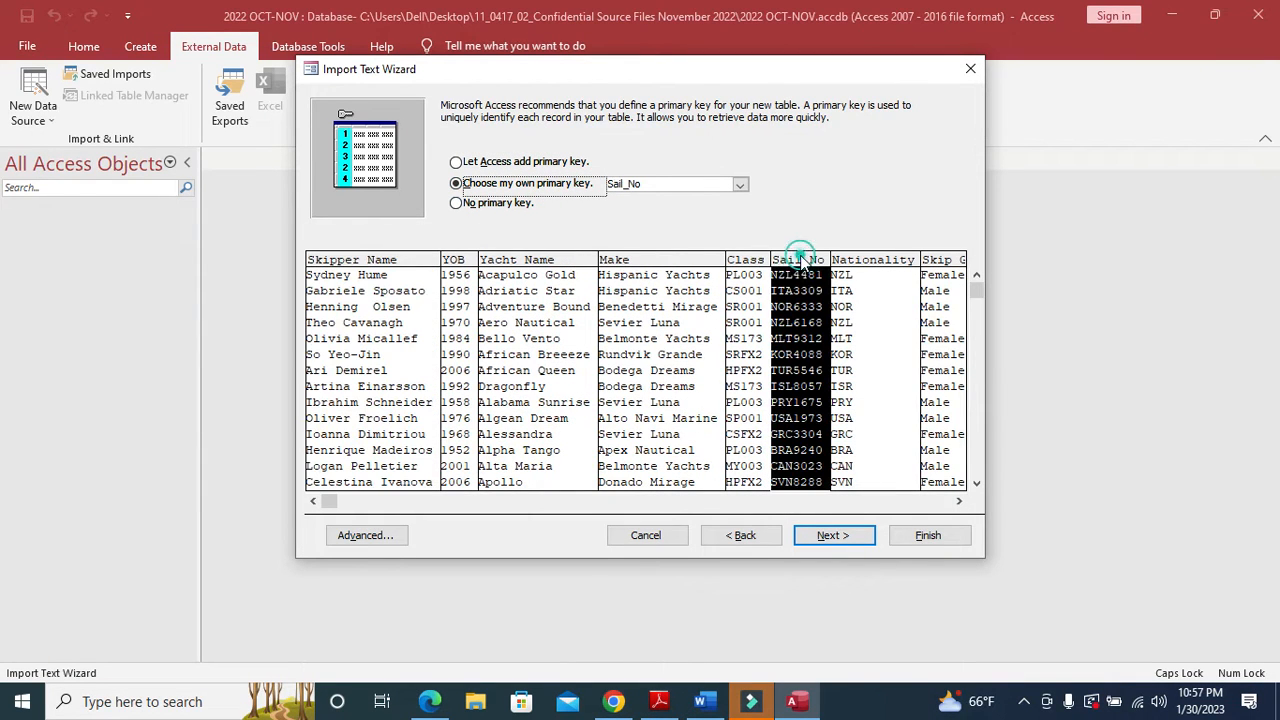
click(852, 535)
click(910, 535)
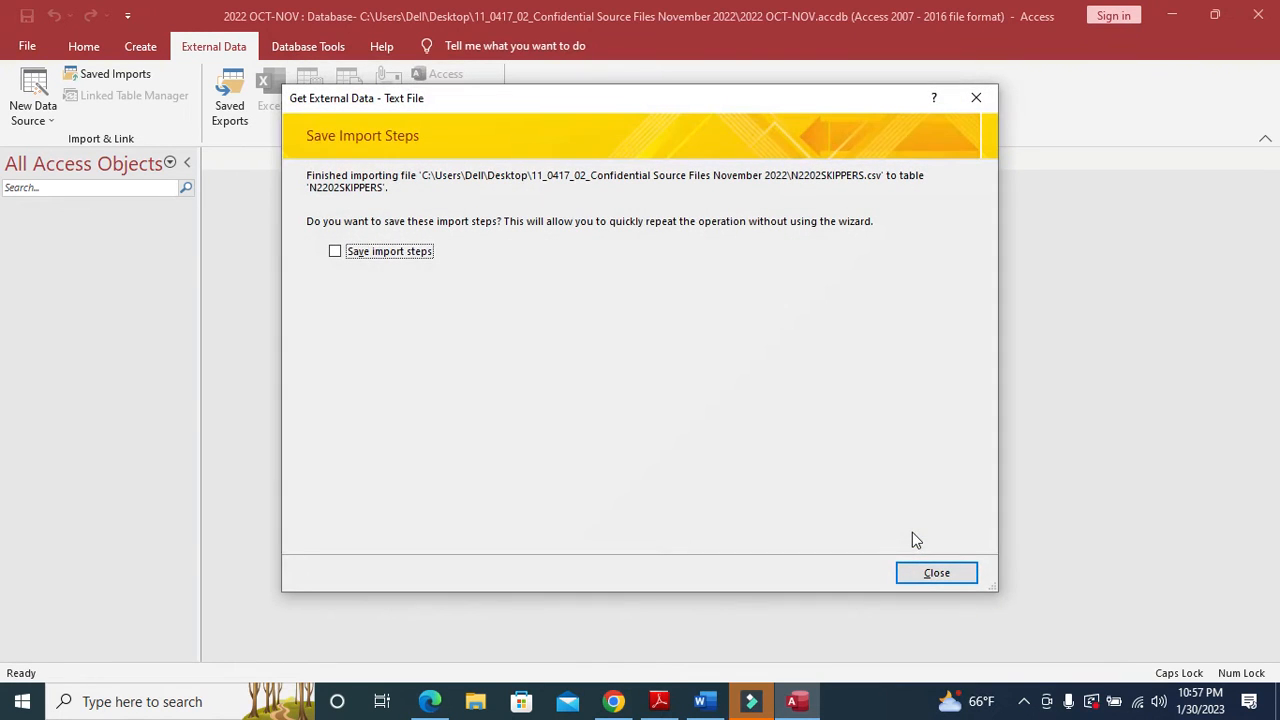
click(930, 577)
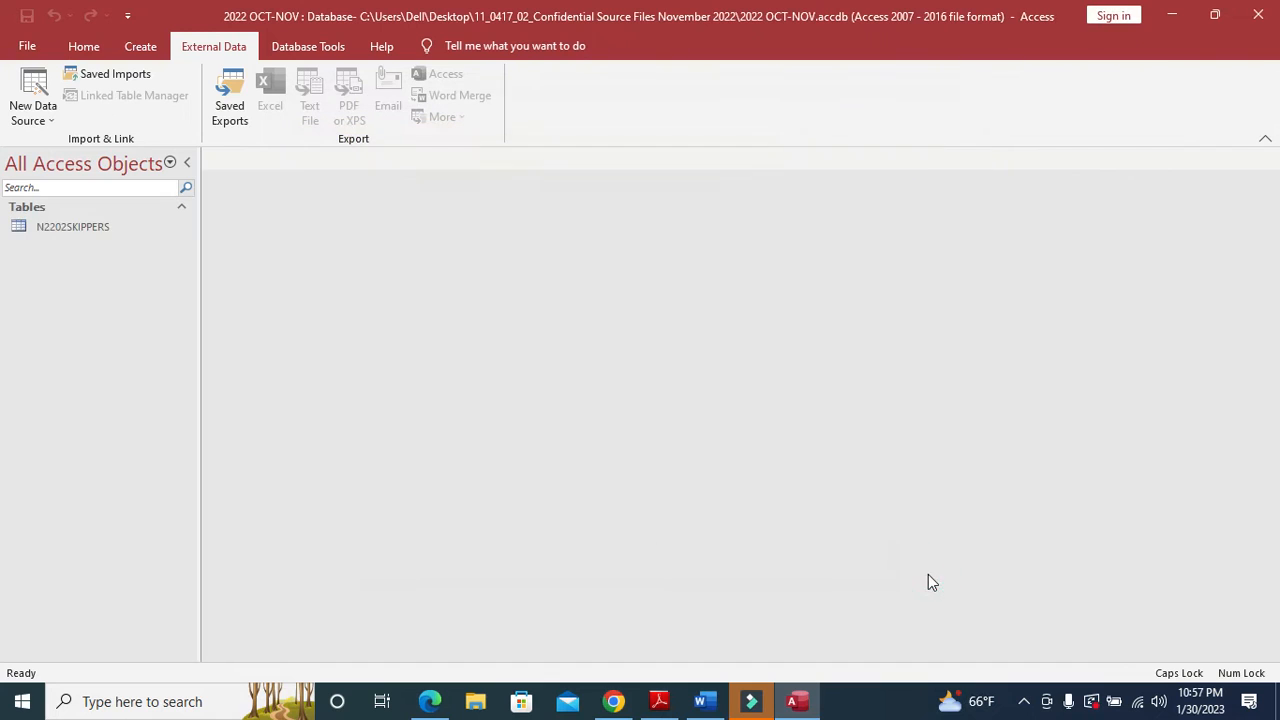
- Open N2202SKIPPERS in Design View and review the field requirements in the question paper
click(99, 228)
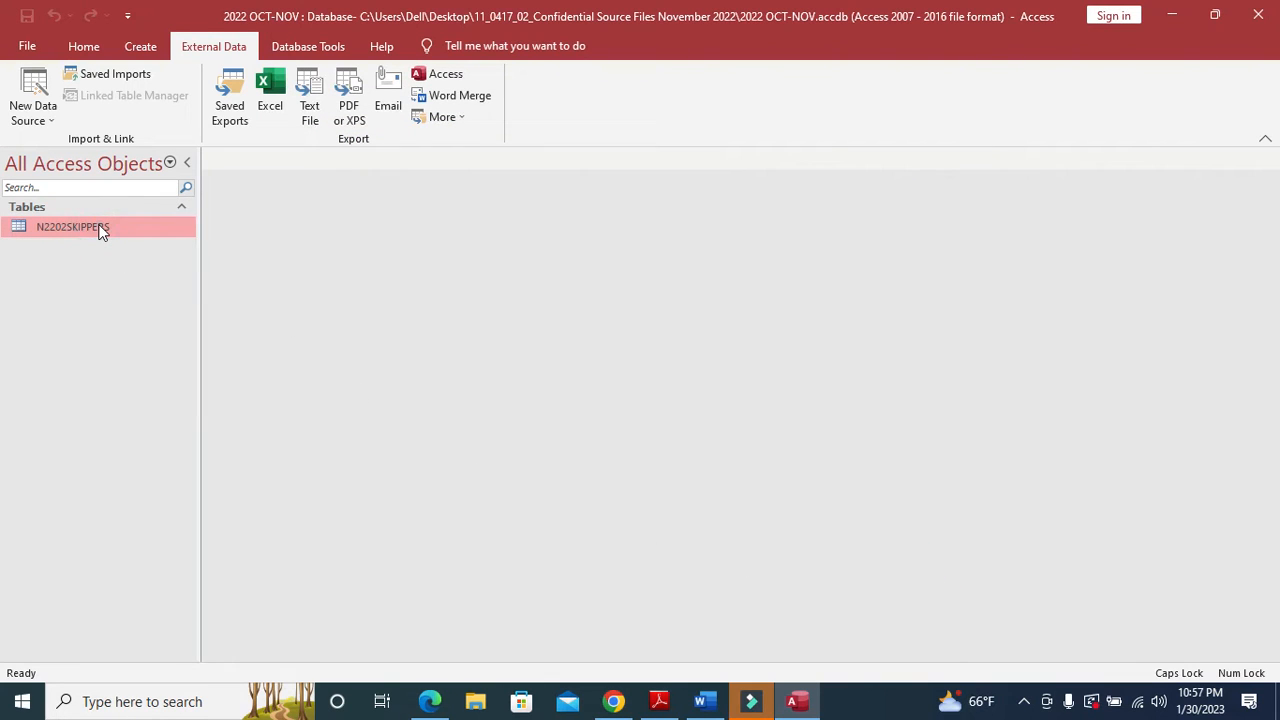
right_click(101, 231)
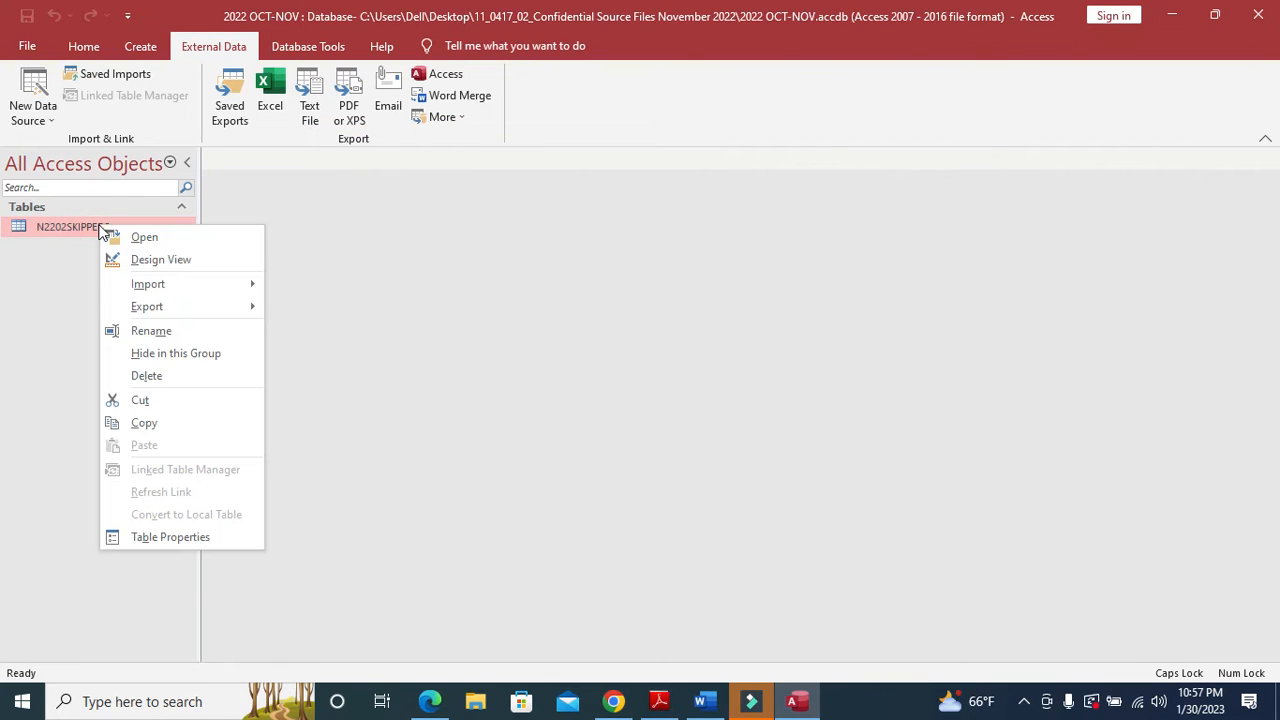
click(180, 262)
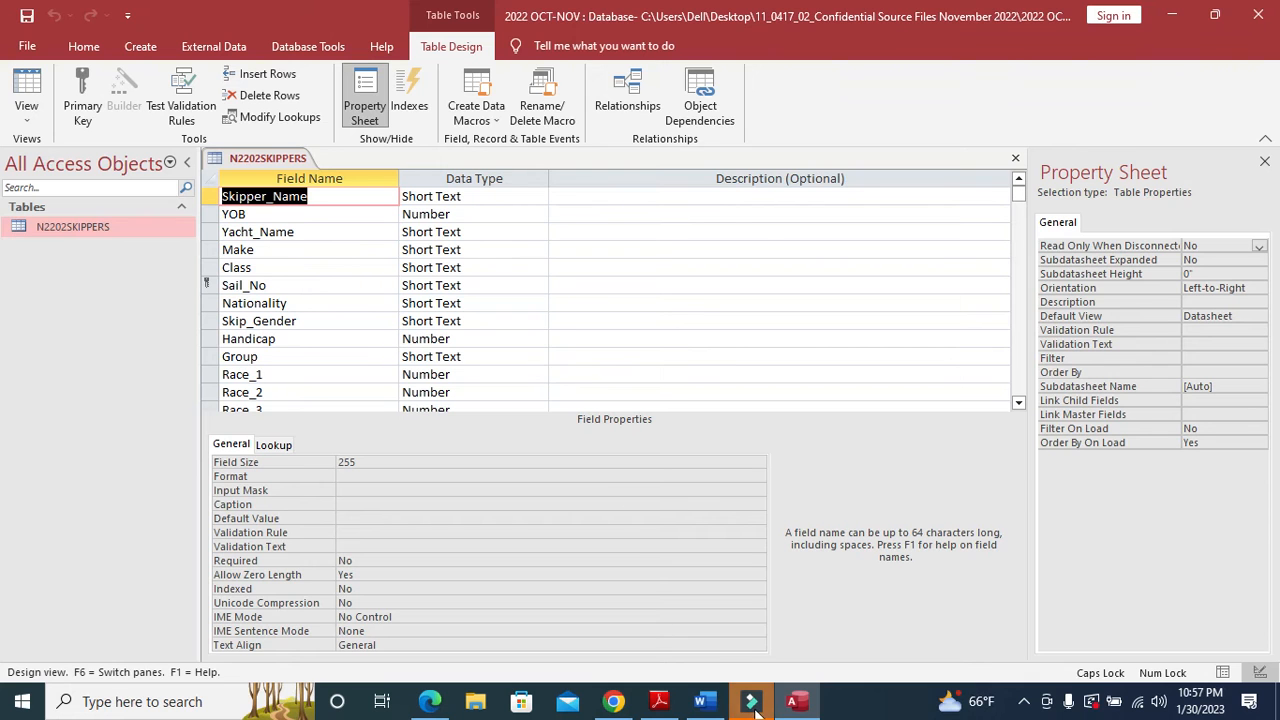
click(660, 703)
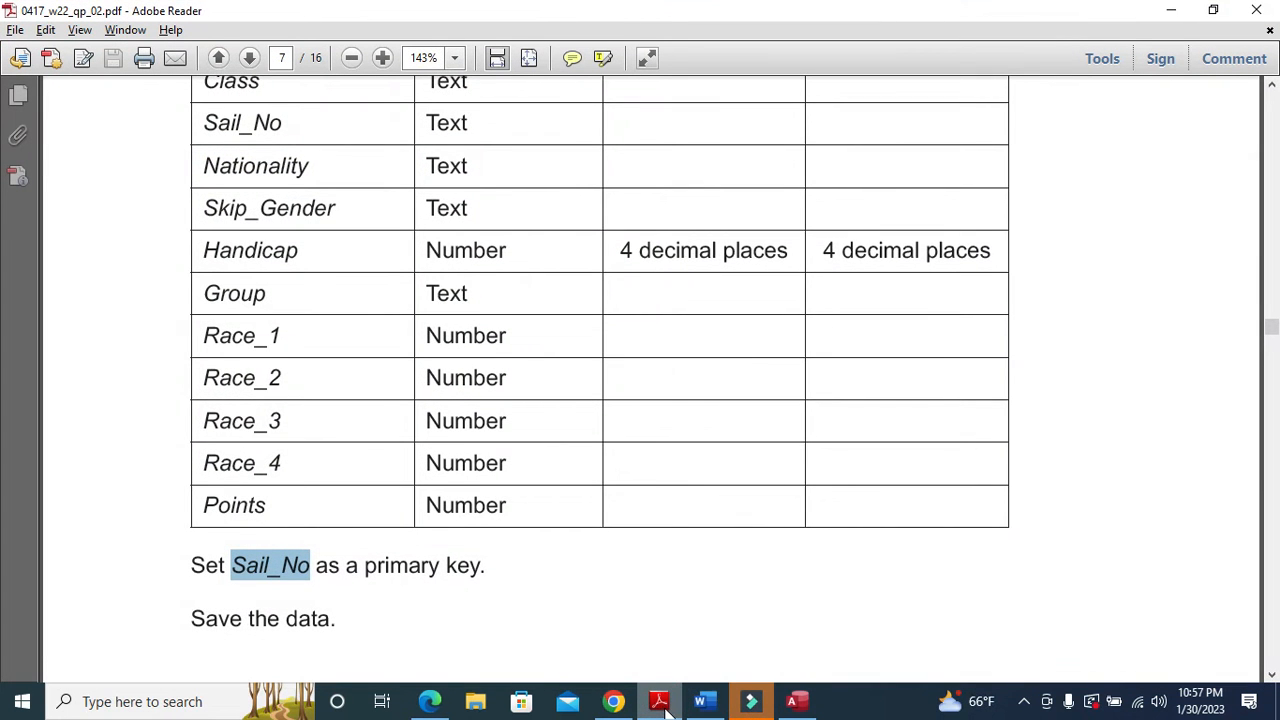
scroll(563, 534, up, 6)
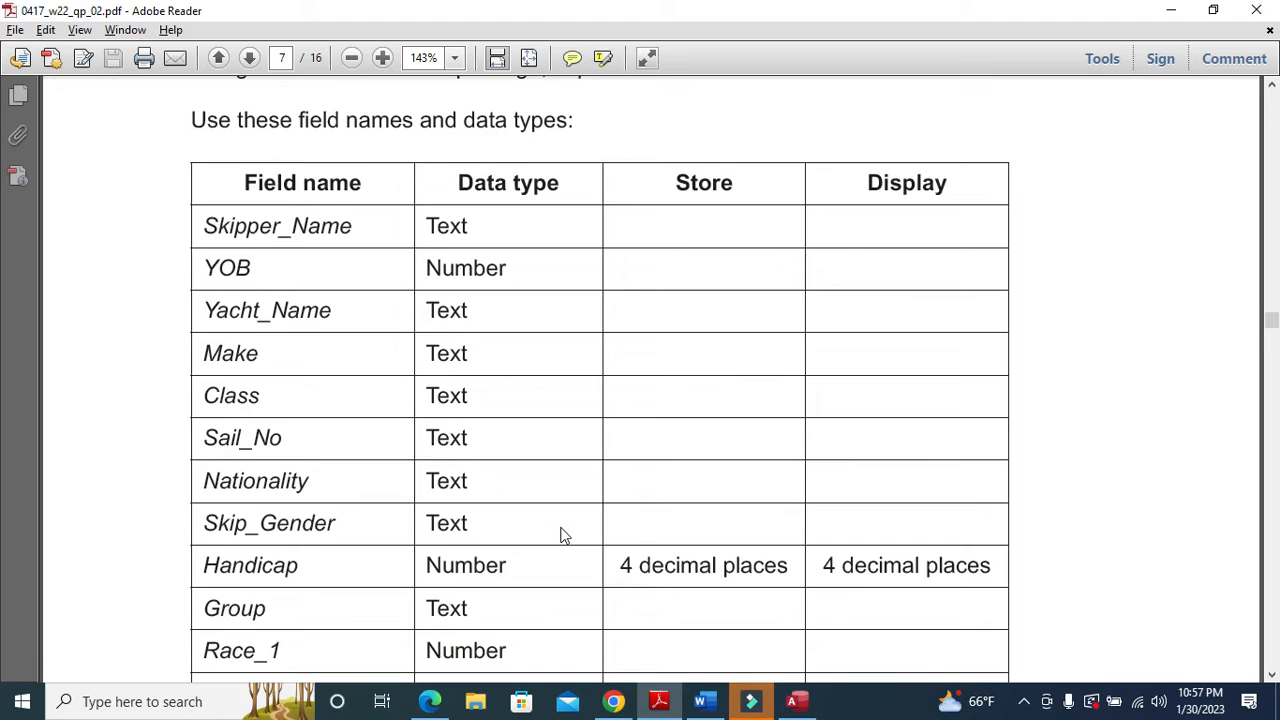
scroll(563, 534, down, 3)
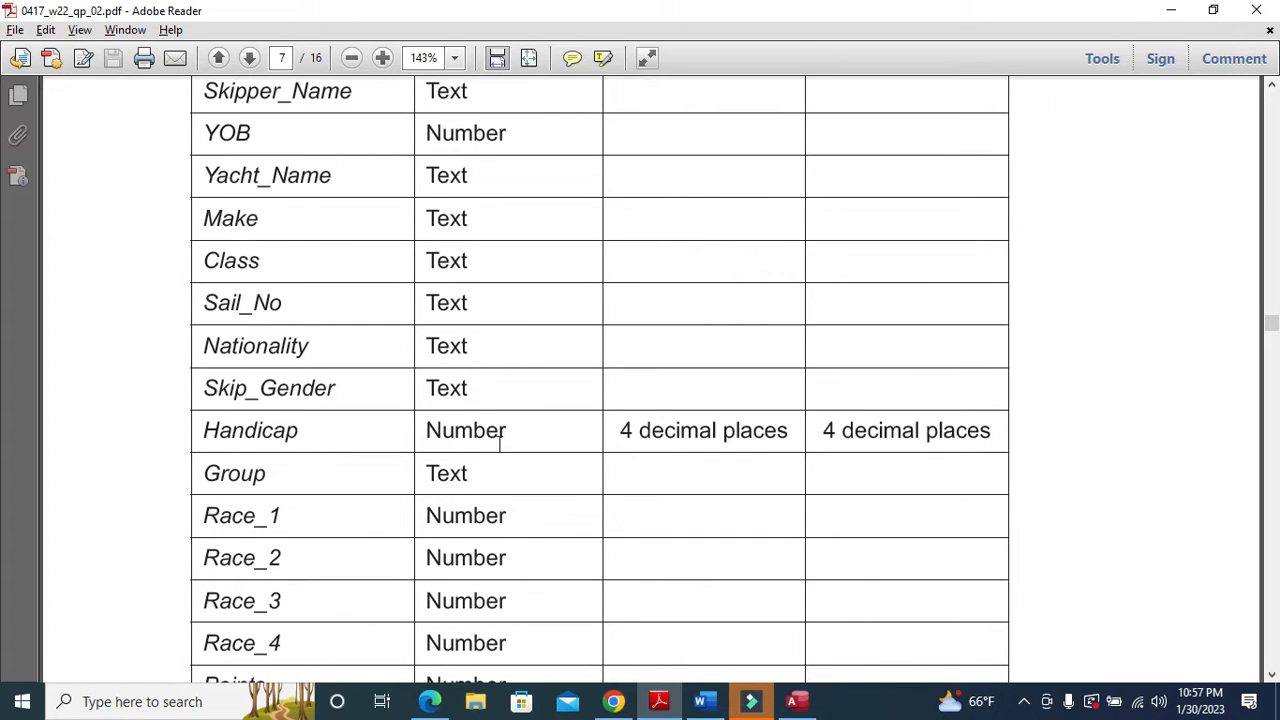
click(655, 711)
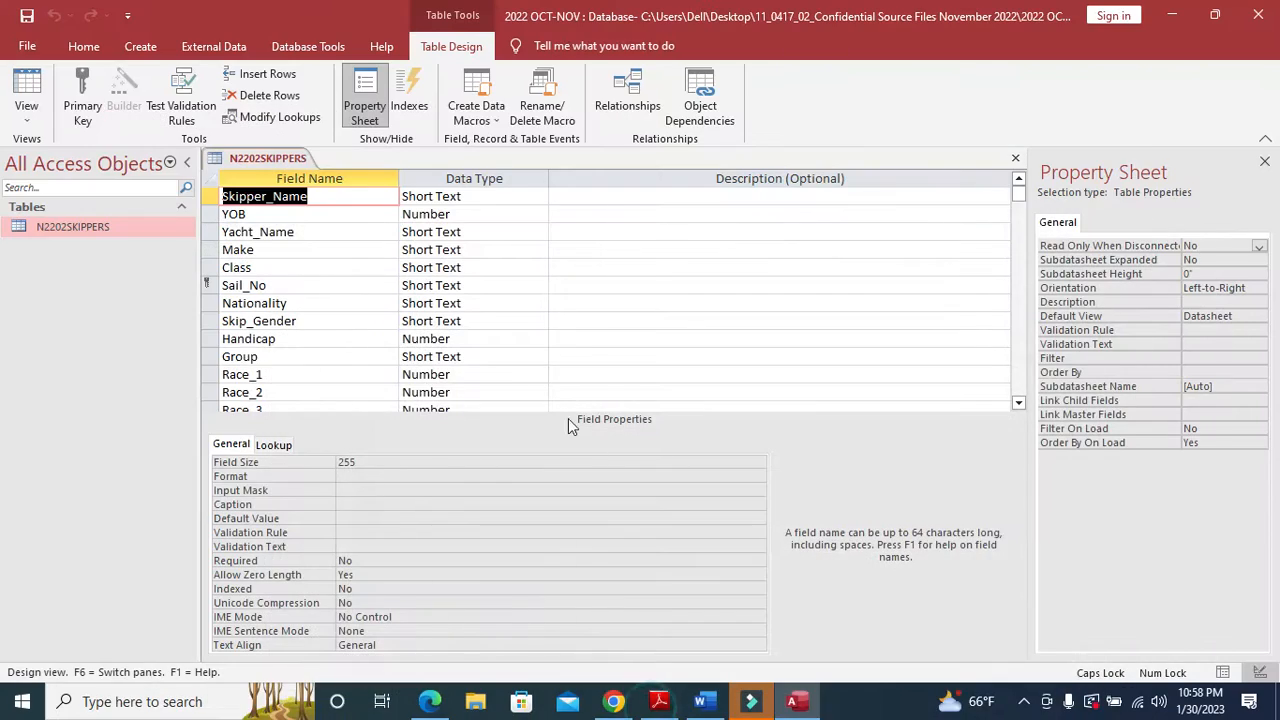
- Set Handicap's Decimal Places to 4 and switch to Datasheet view
click(209, 339)
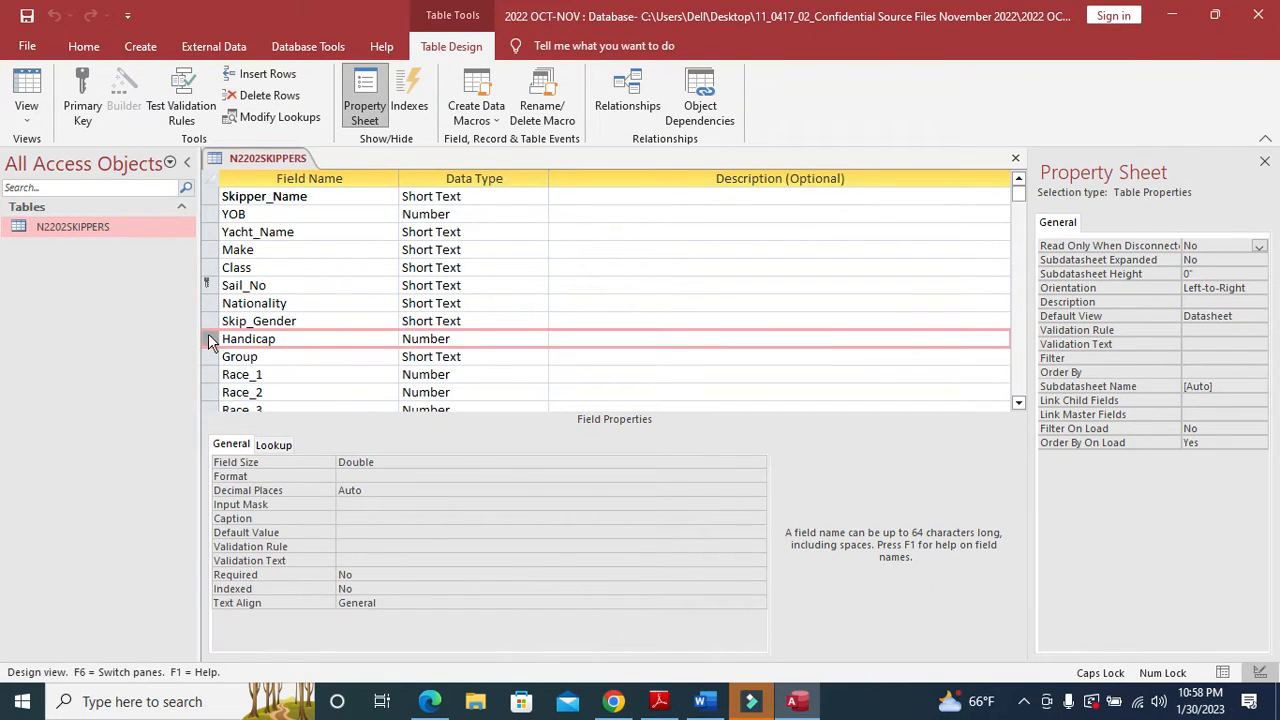
click(370, 477)
click(758, 478)
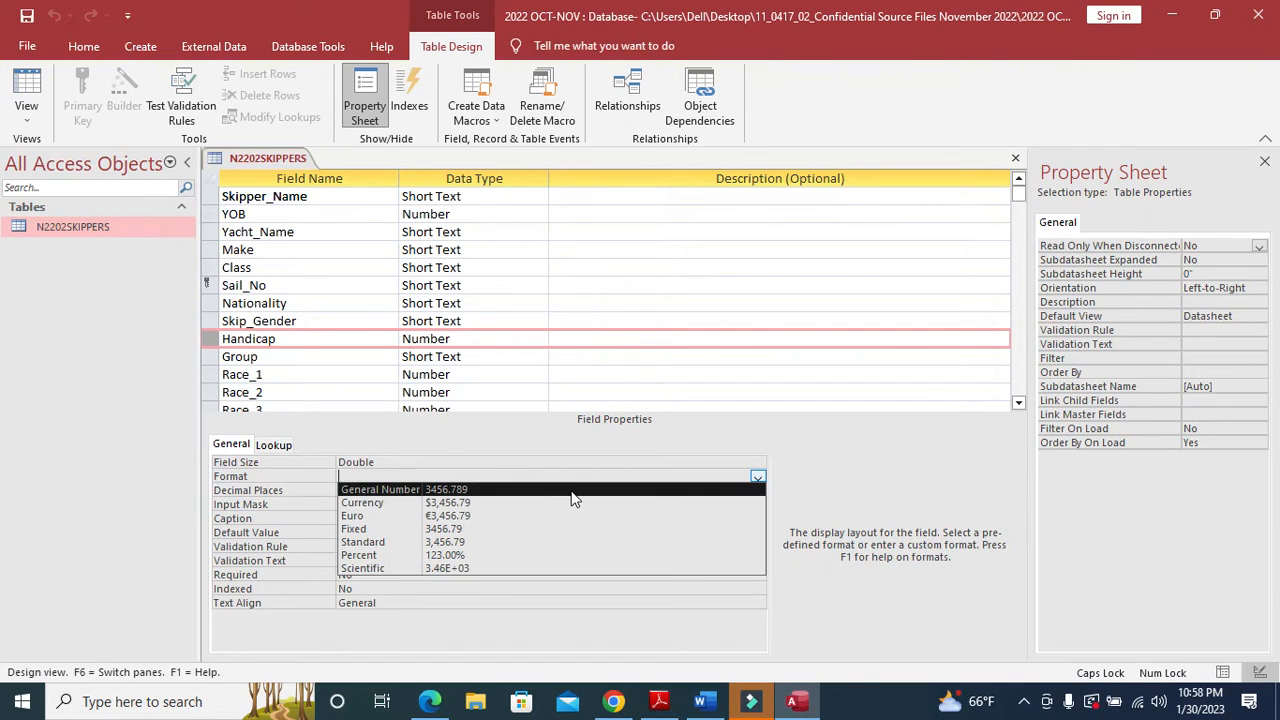
click(526, 428)
click(434, 503)
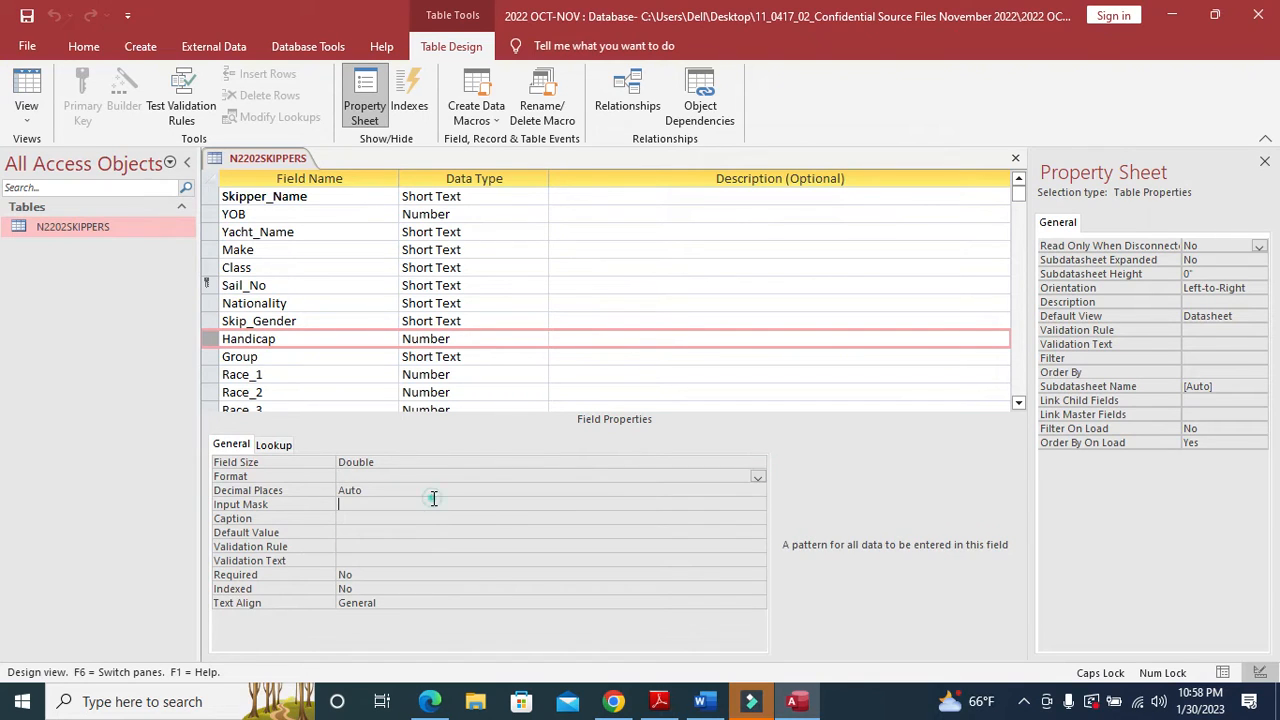
click(738, 490)
click(758, 490)
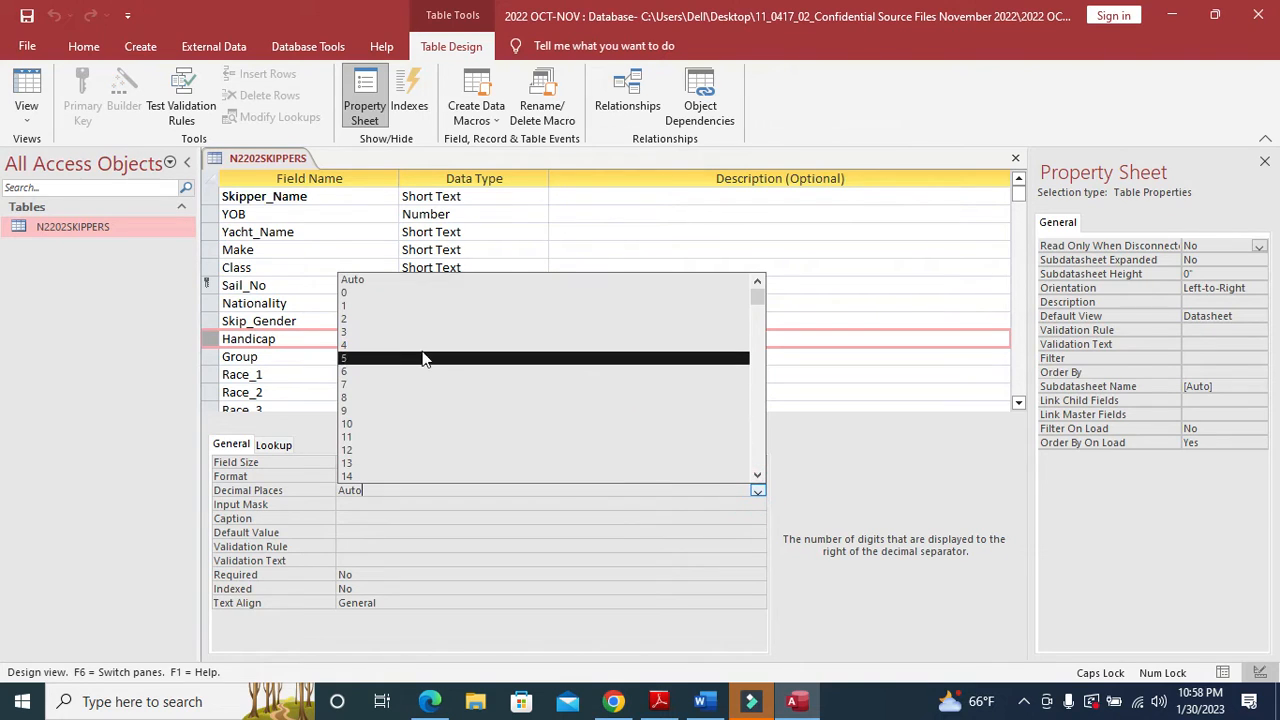
click(400, 344)
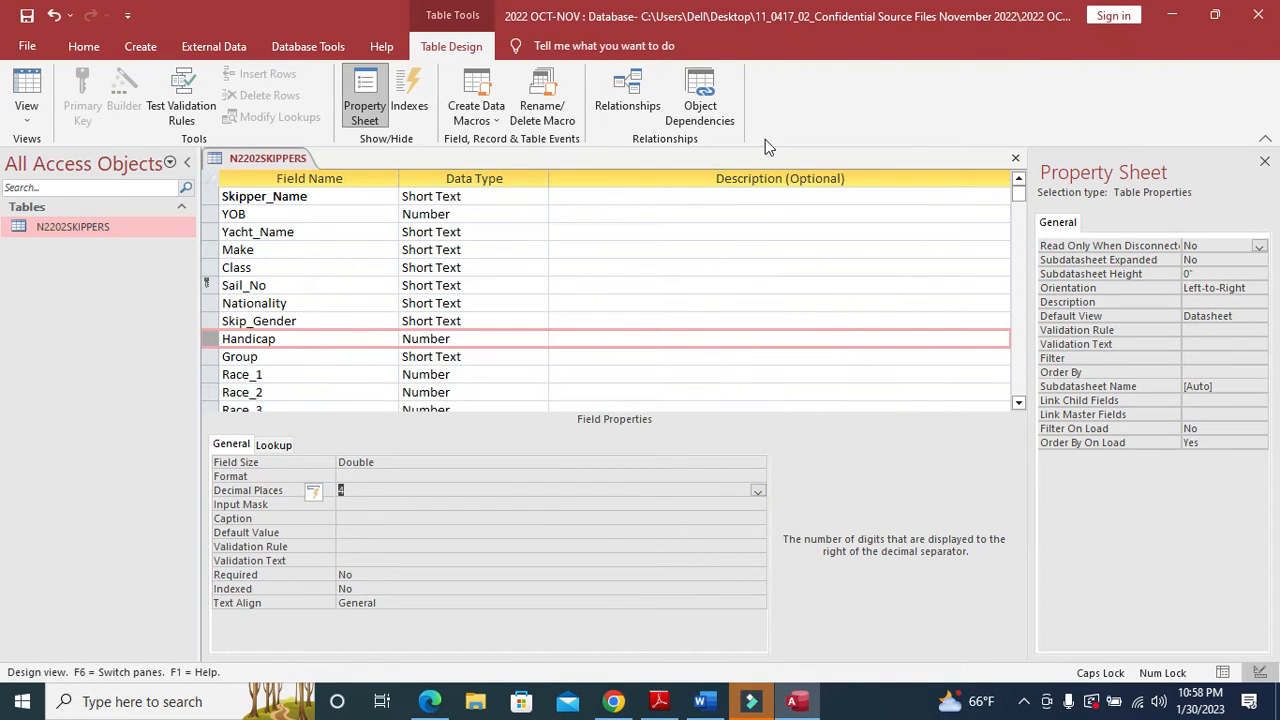
click(25, 82)
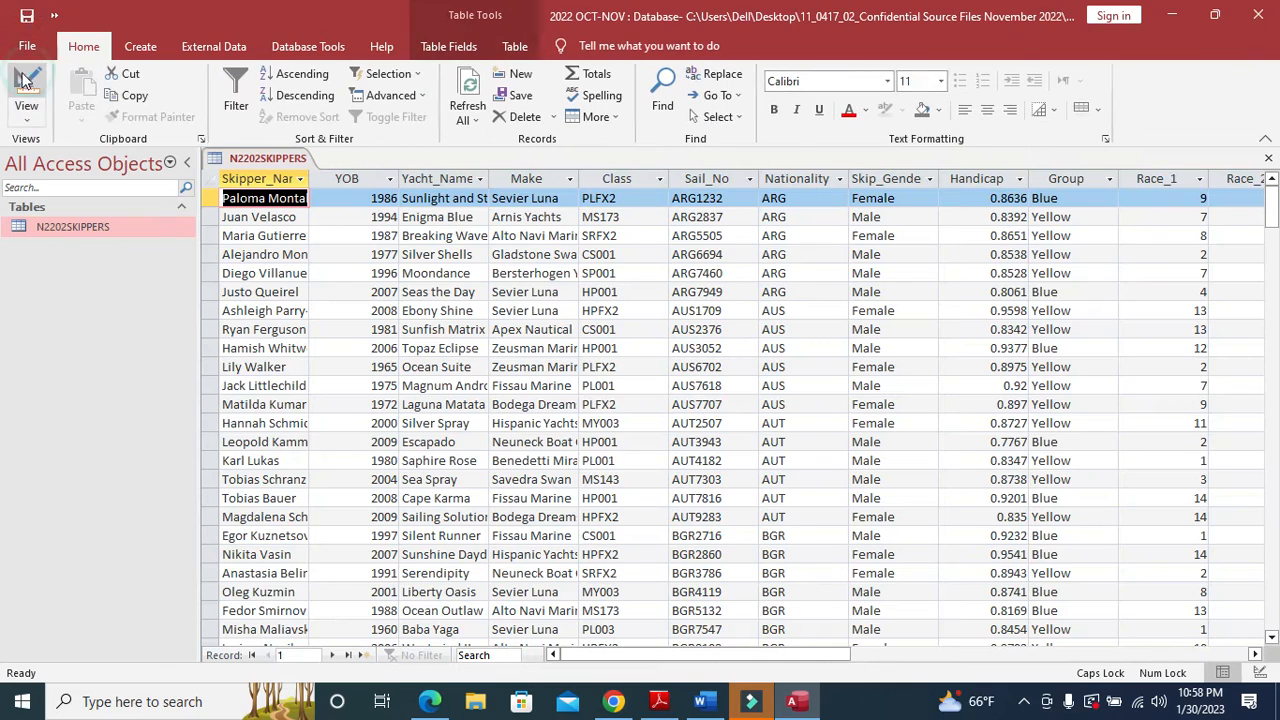
- Compare the 418 imported skipper records with the question paper, then return to Access
mouse_move(788, 654)
mouse_down()
mouse_move(958, 677)
mouse_move(792, 660)
mouse_up()
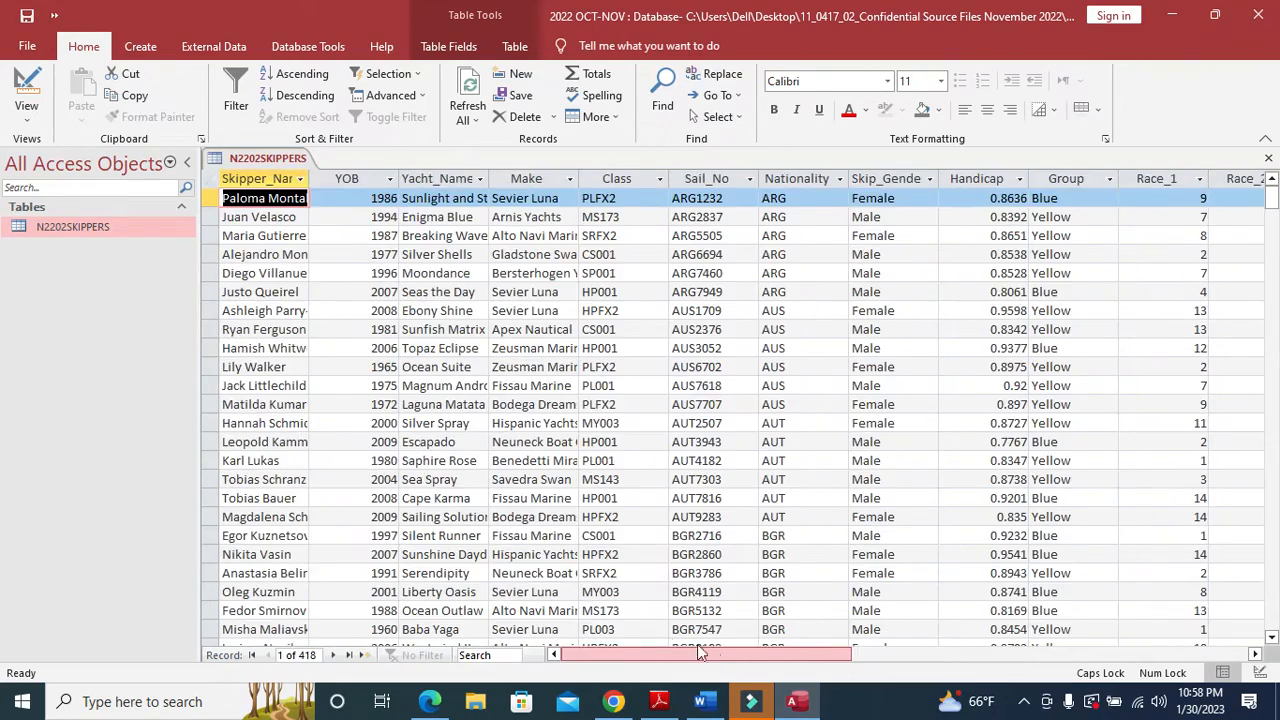
click(659, 701)
scroll(590, 470, down, 12)
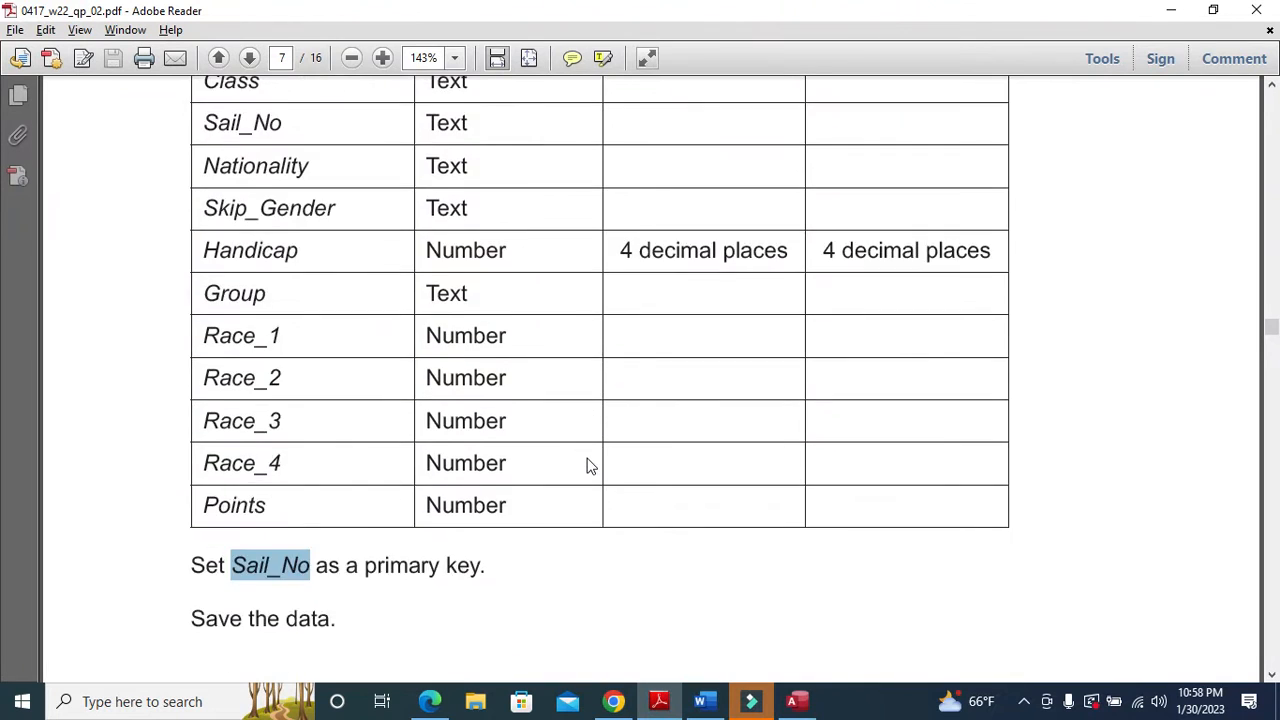
scroll(590, 437, down, 8)
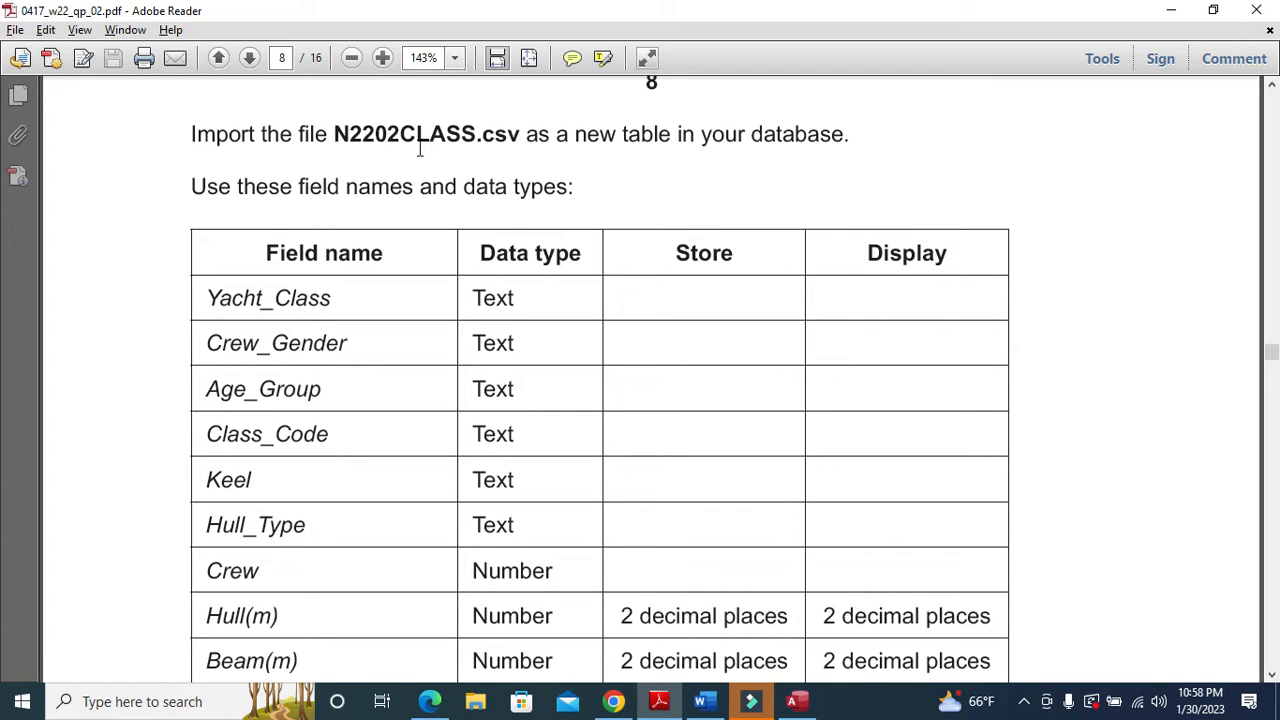
click(662, 703)
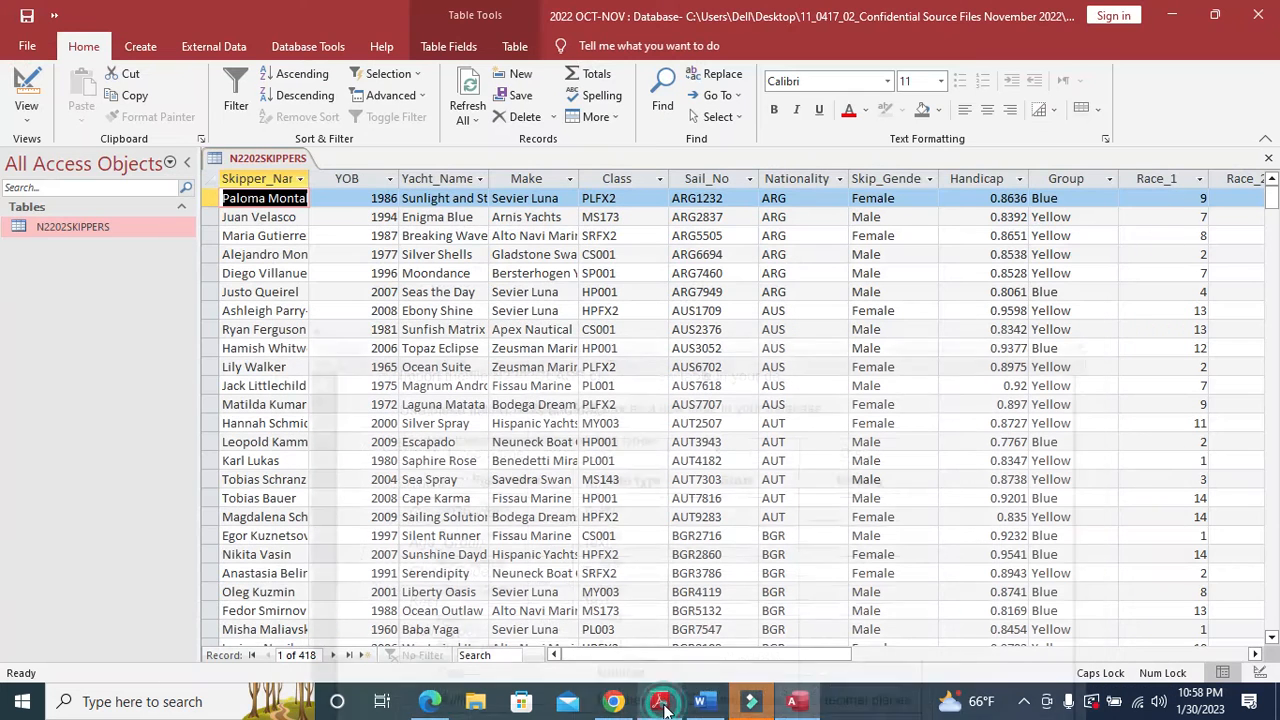
- Close N2202SKIPPERS and choose N2202CLASS.csv as a new text file import source
click(1268, 158)
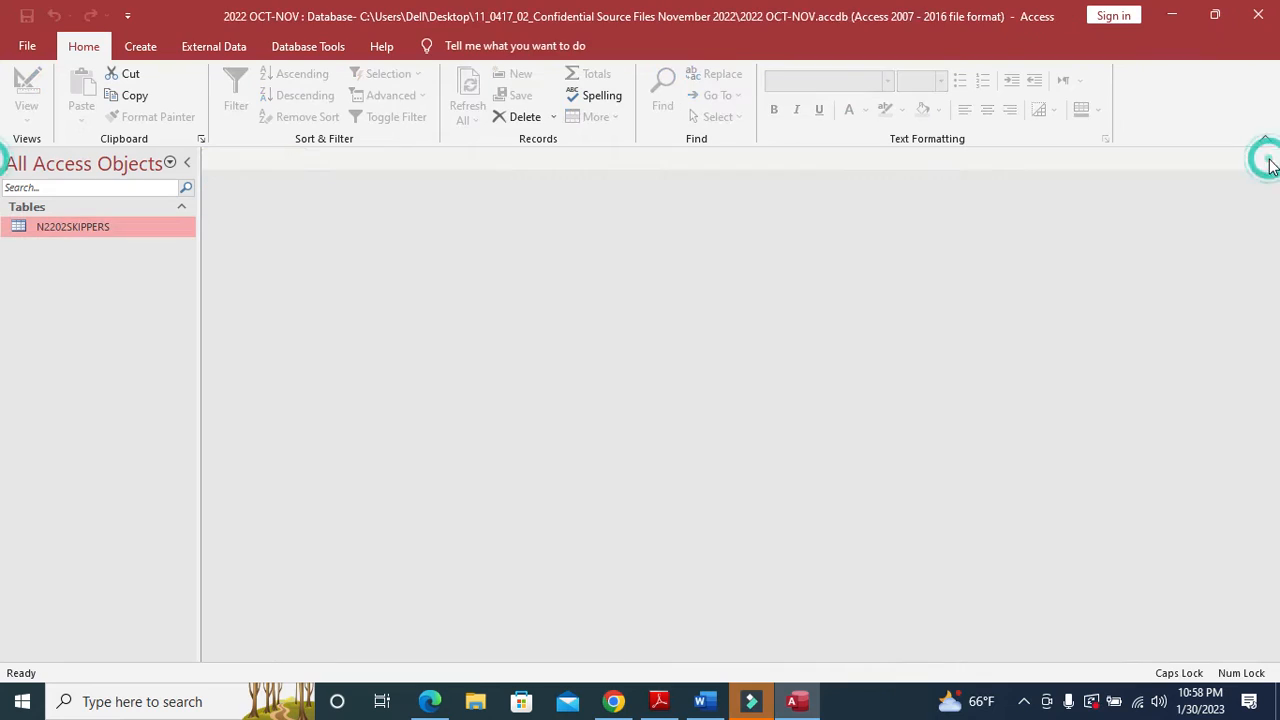
click(210, 46)
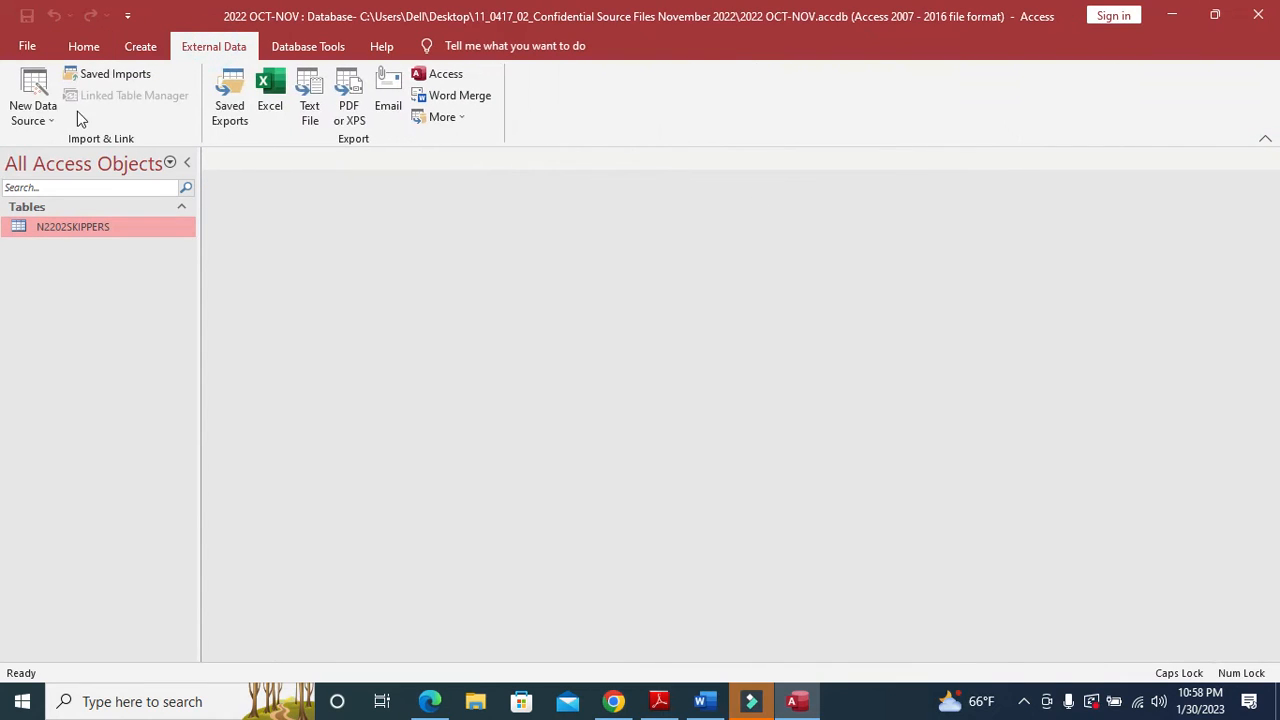
click(56, 118)
mouse_move(89, 152)
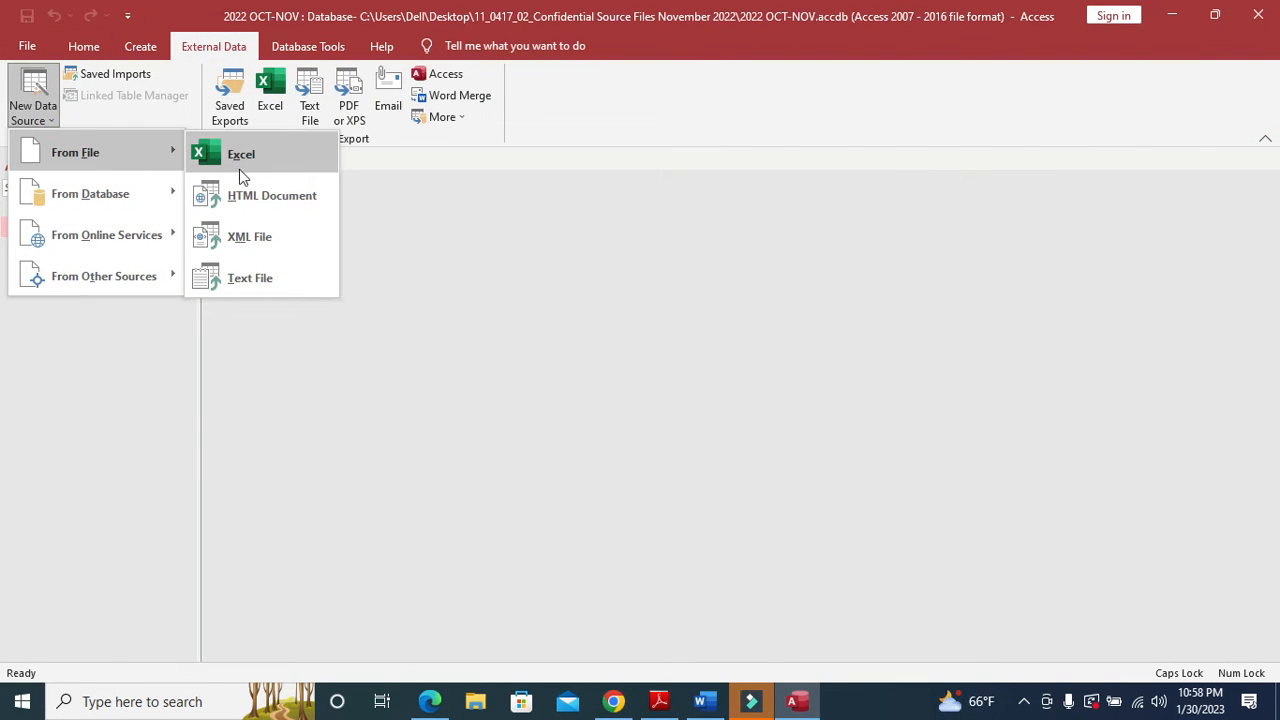
click(262, 280)
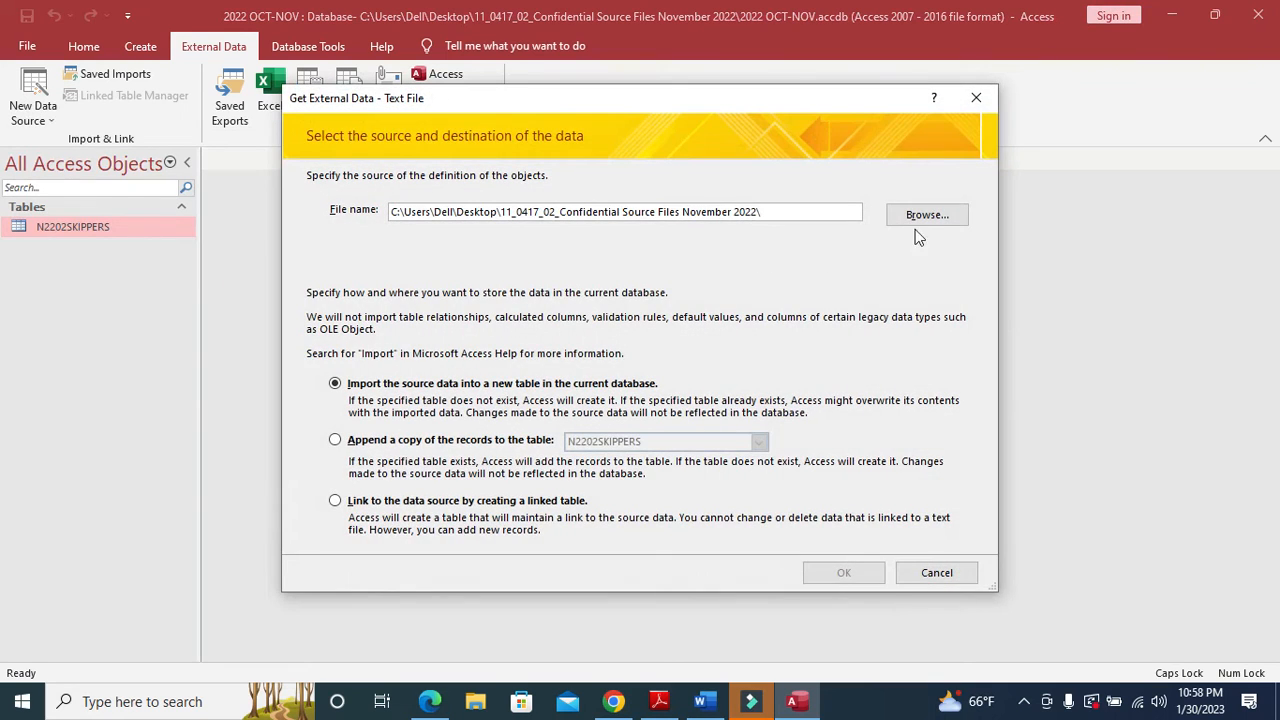
click(926, 216)
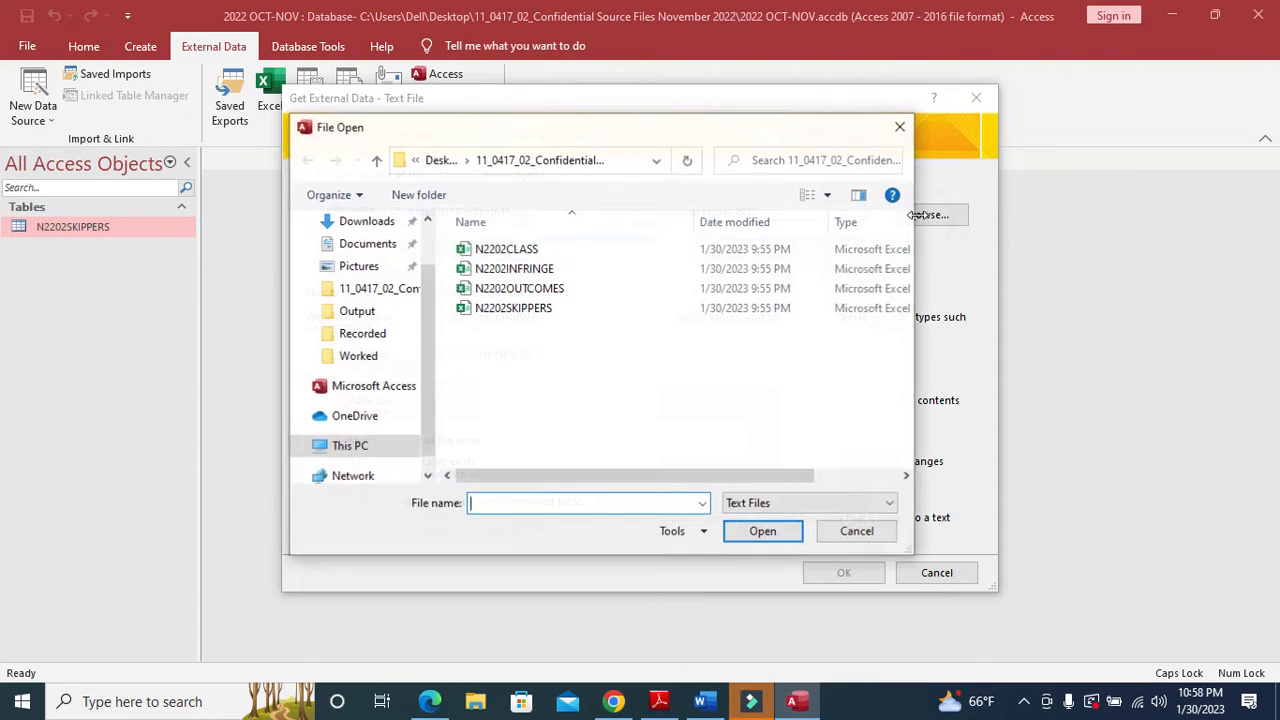
click(508, 249)
click(760, 533)
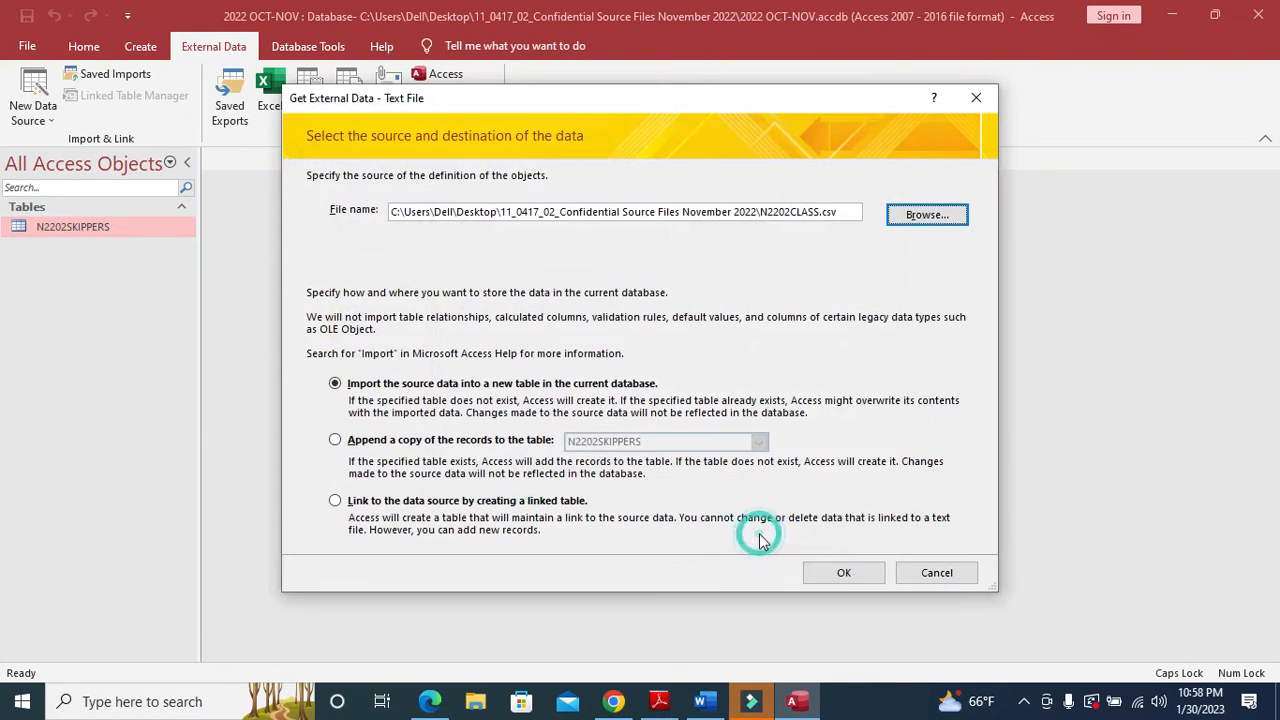
- Import N2202CLASS.csv into a new table as delimited text with first-row field names
click(843, 574)
click(838, 539)
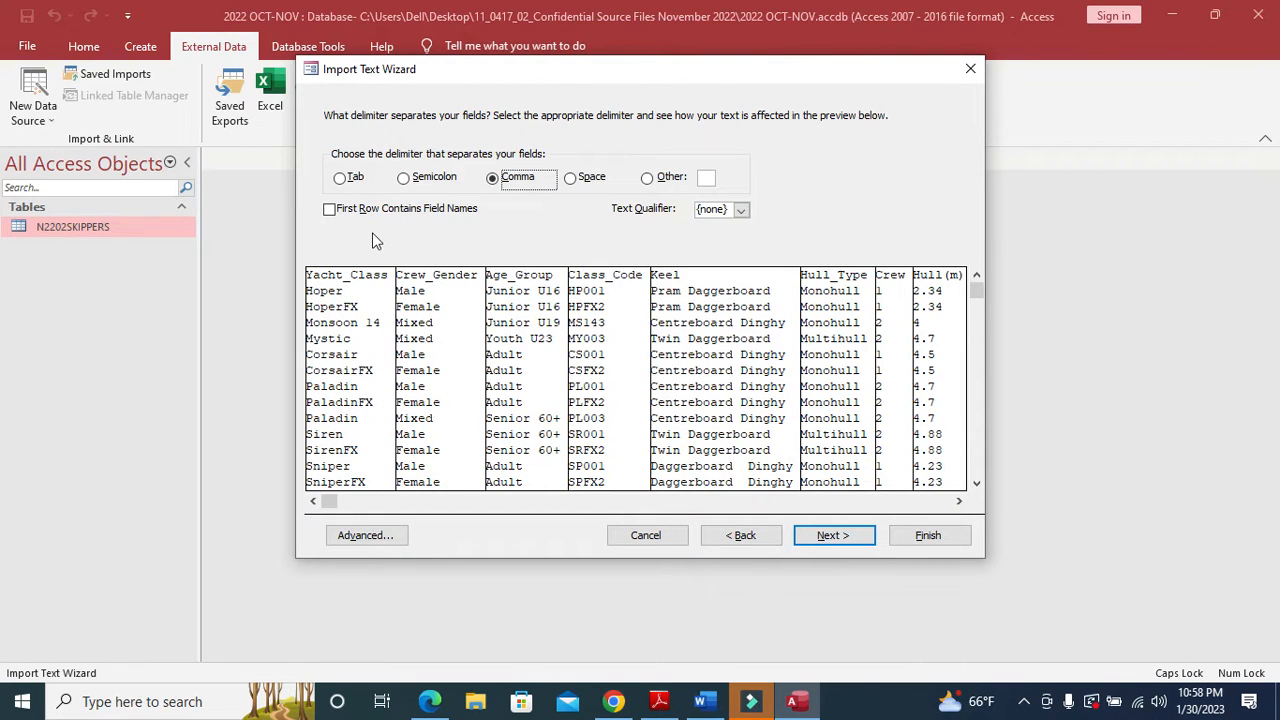
click(331, 209)
click(848, 538)
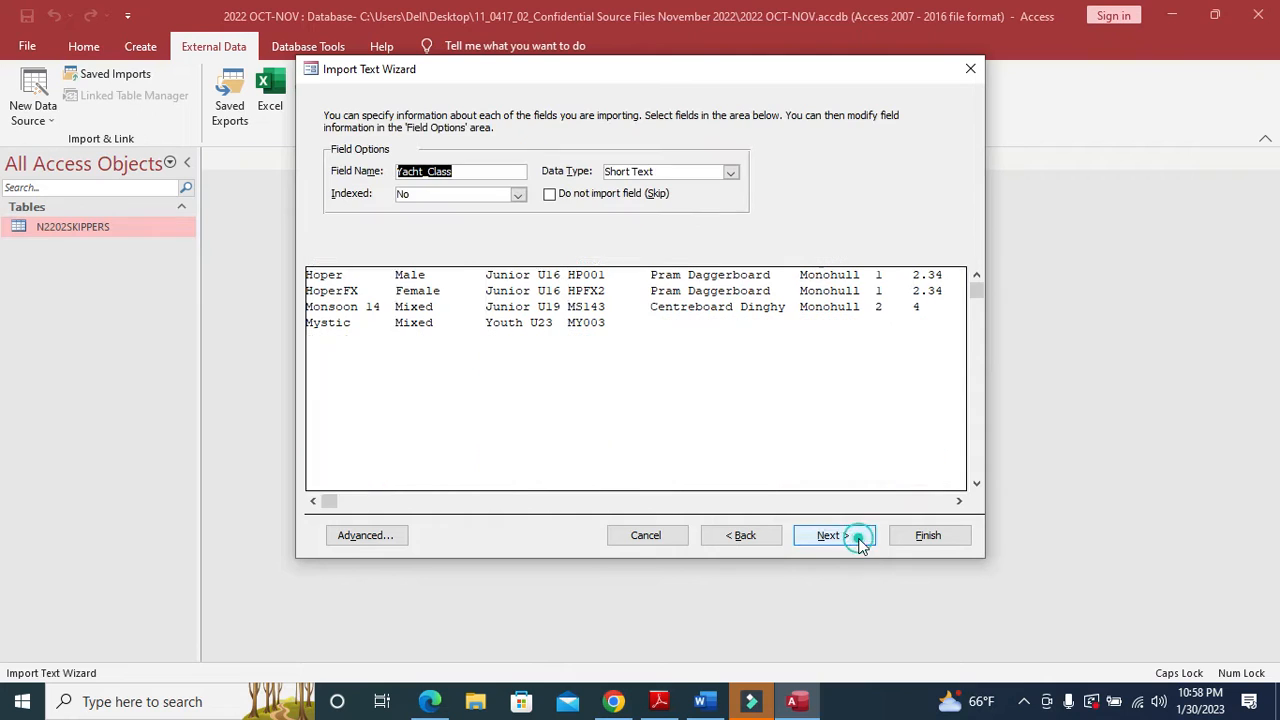
click(368, 535)
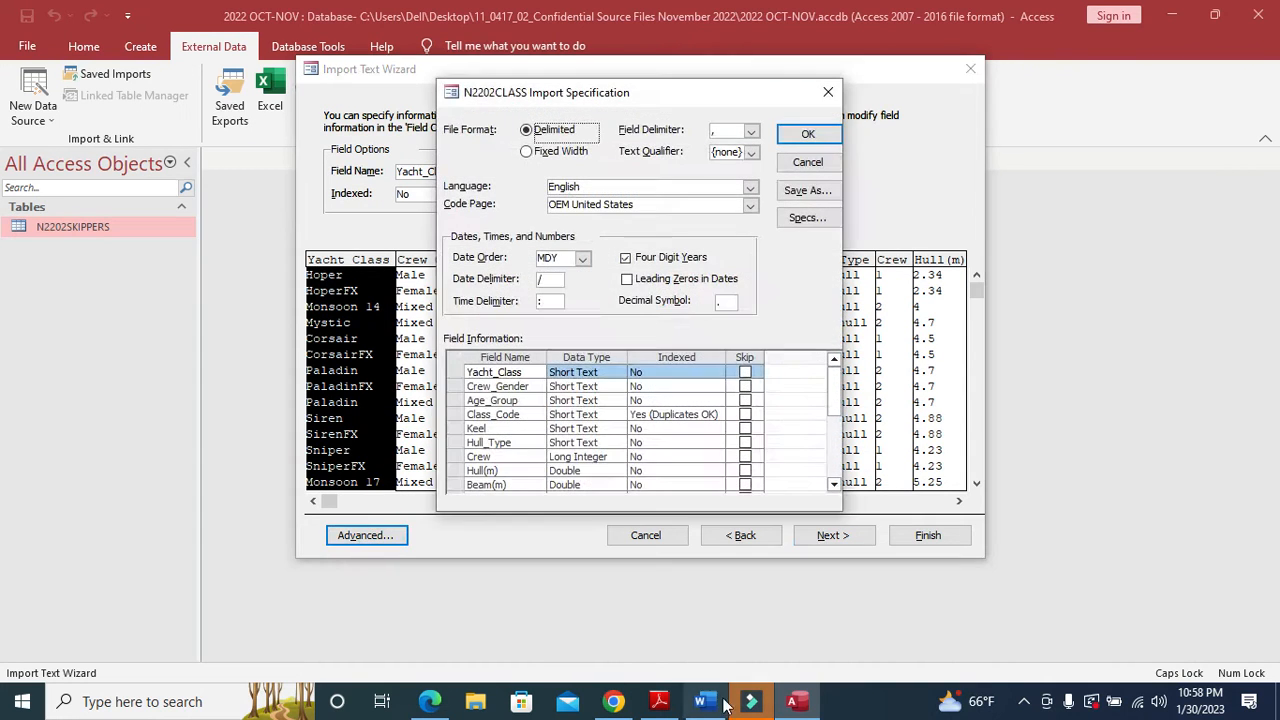
click(659, 701)
scroll(590, 408, down, 1)
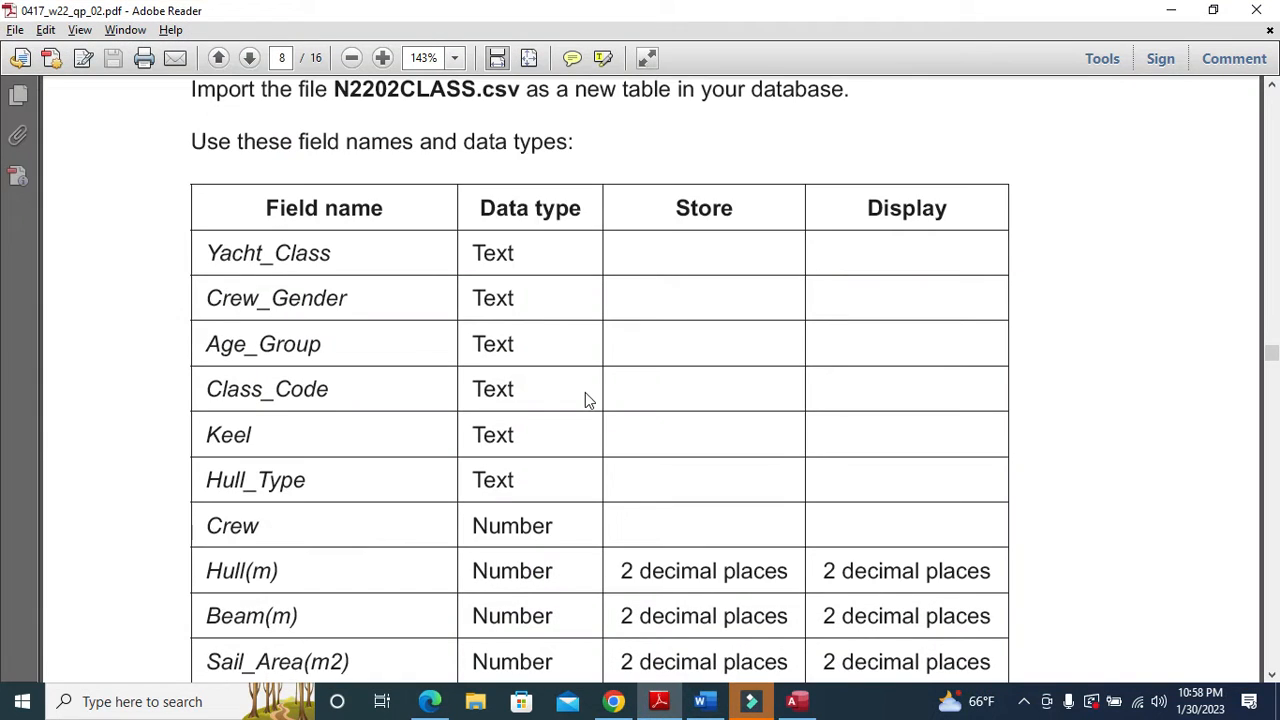
click(795, 701)
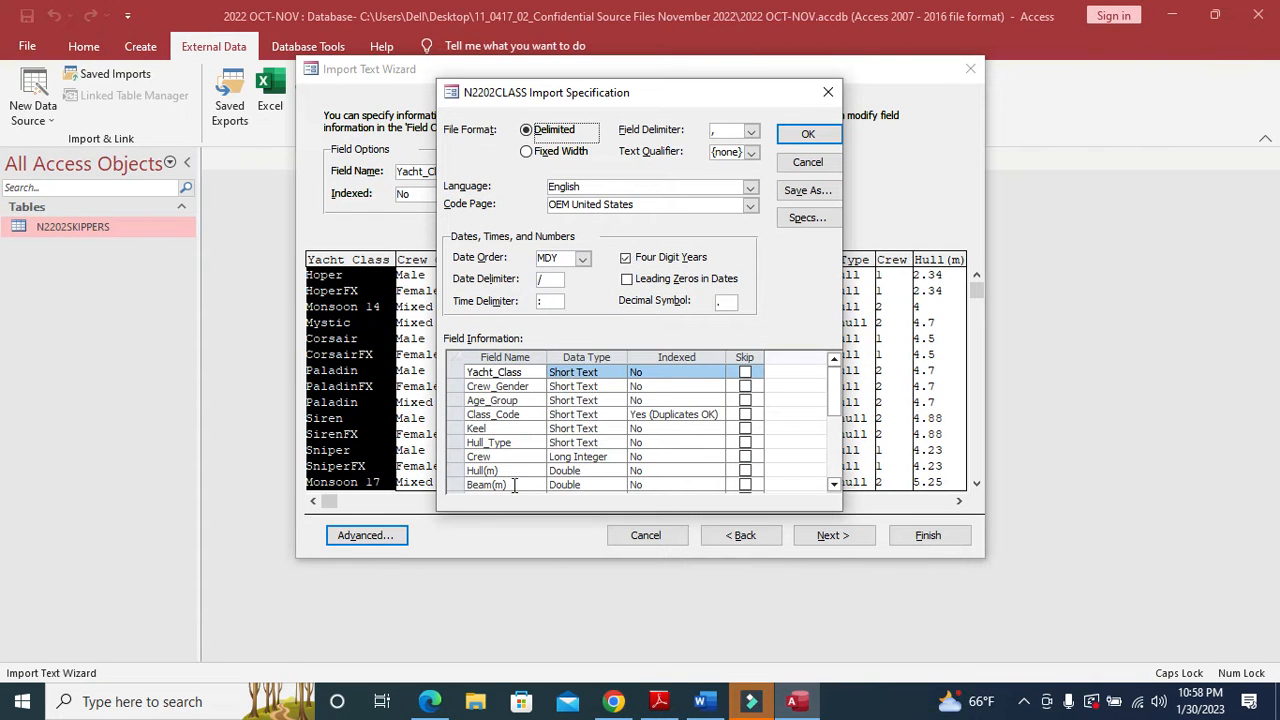
click(659, 701)
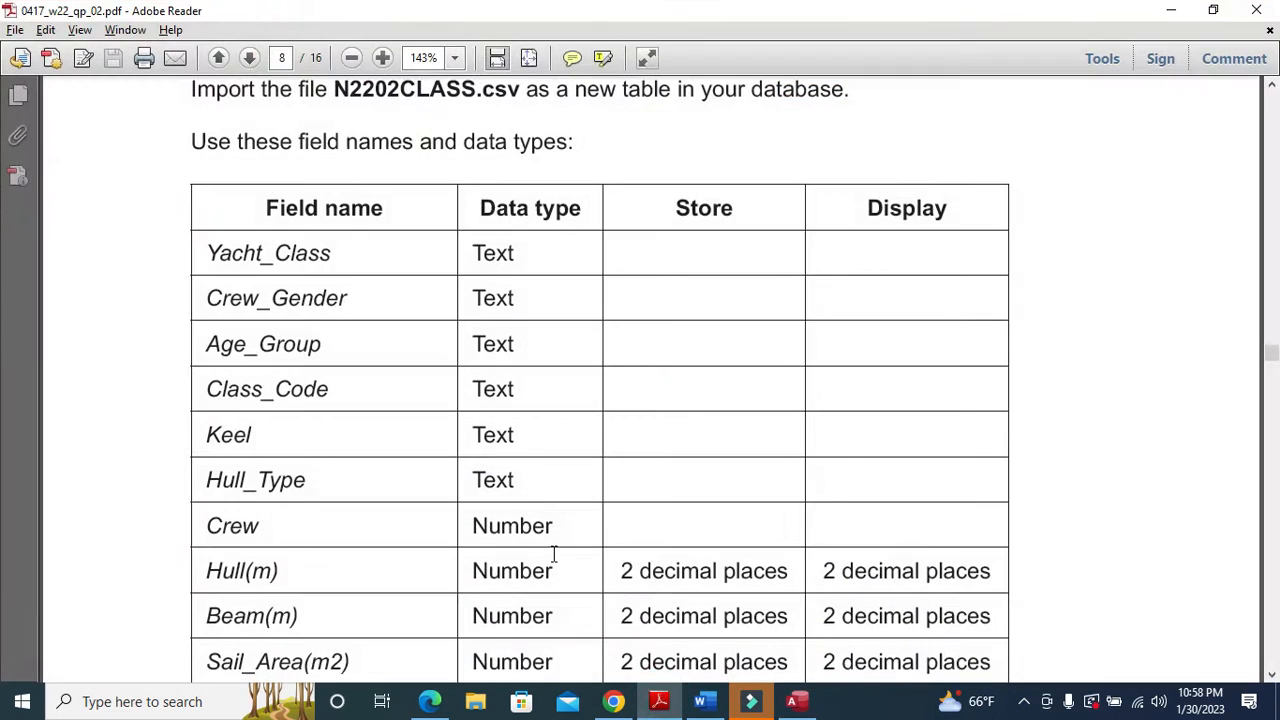
scroll(547, 531, down, 2)
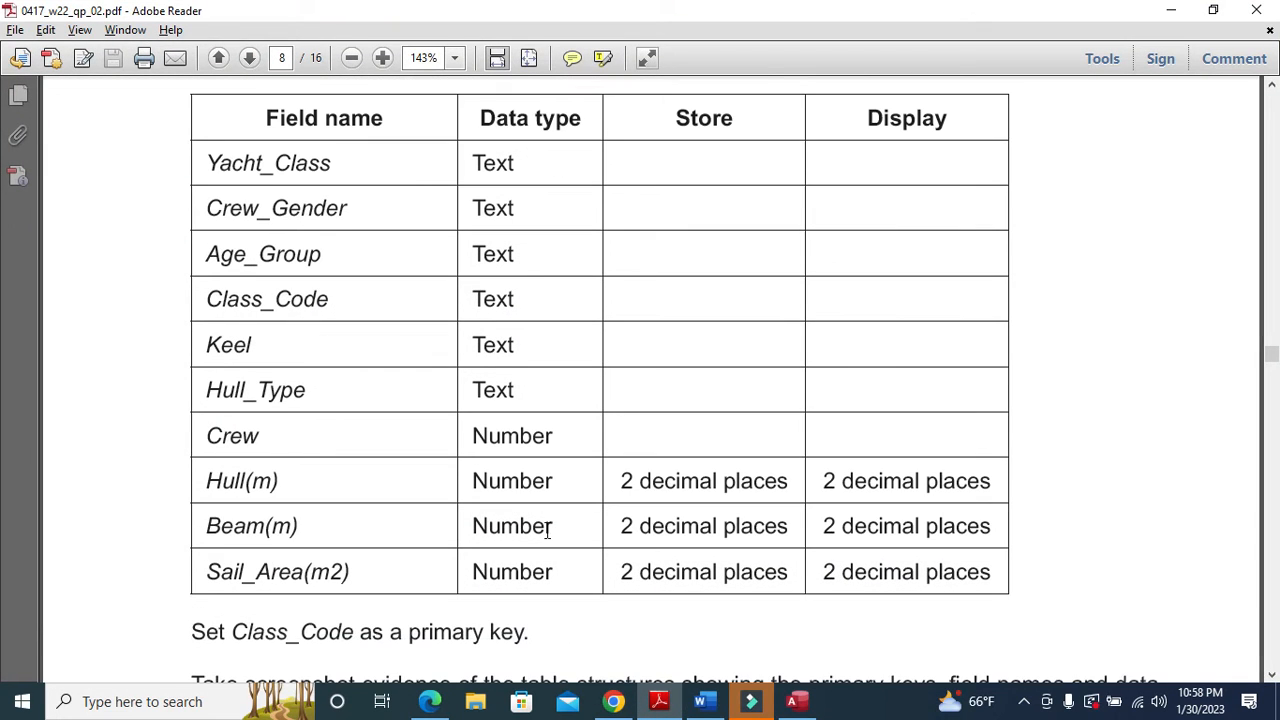
click(657, 701)
scroll(605, 450, down, 2)
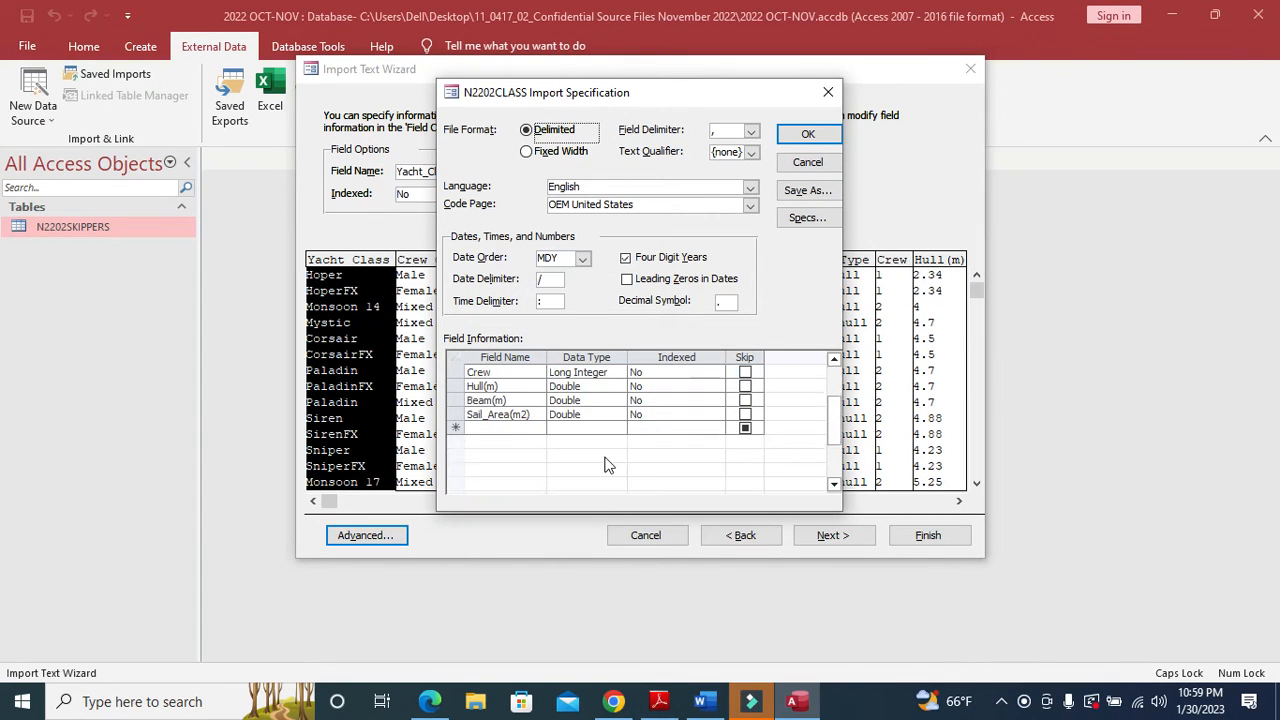
scroll(585, 432, up, 1)
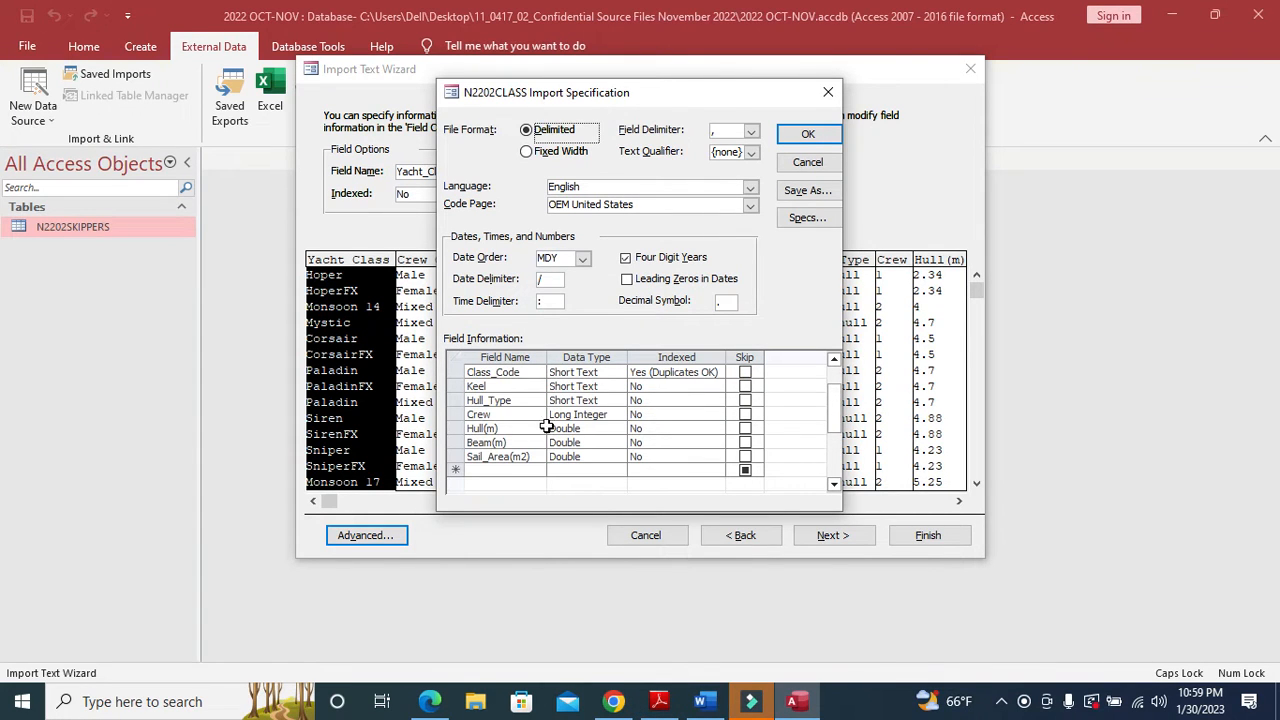
click(818, 134)
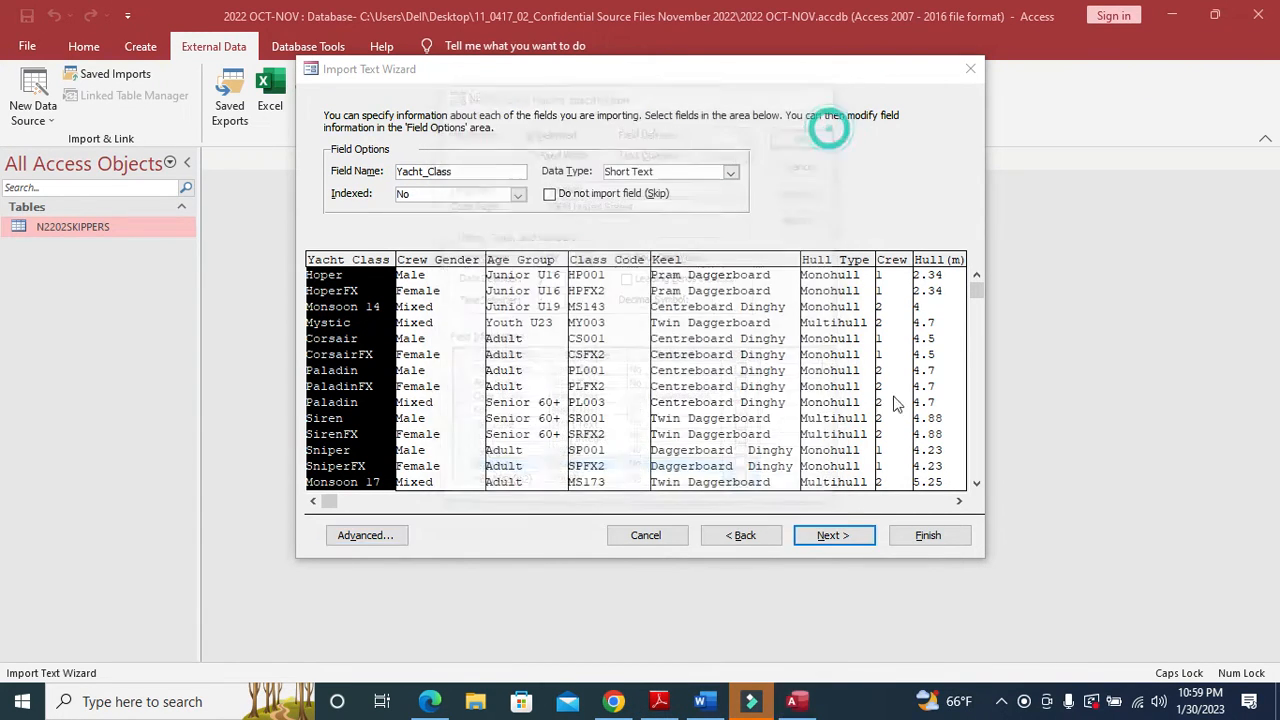
- Highlight the Class_Code primary-key instruction in the question paper
click(853, 535)
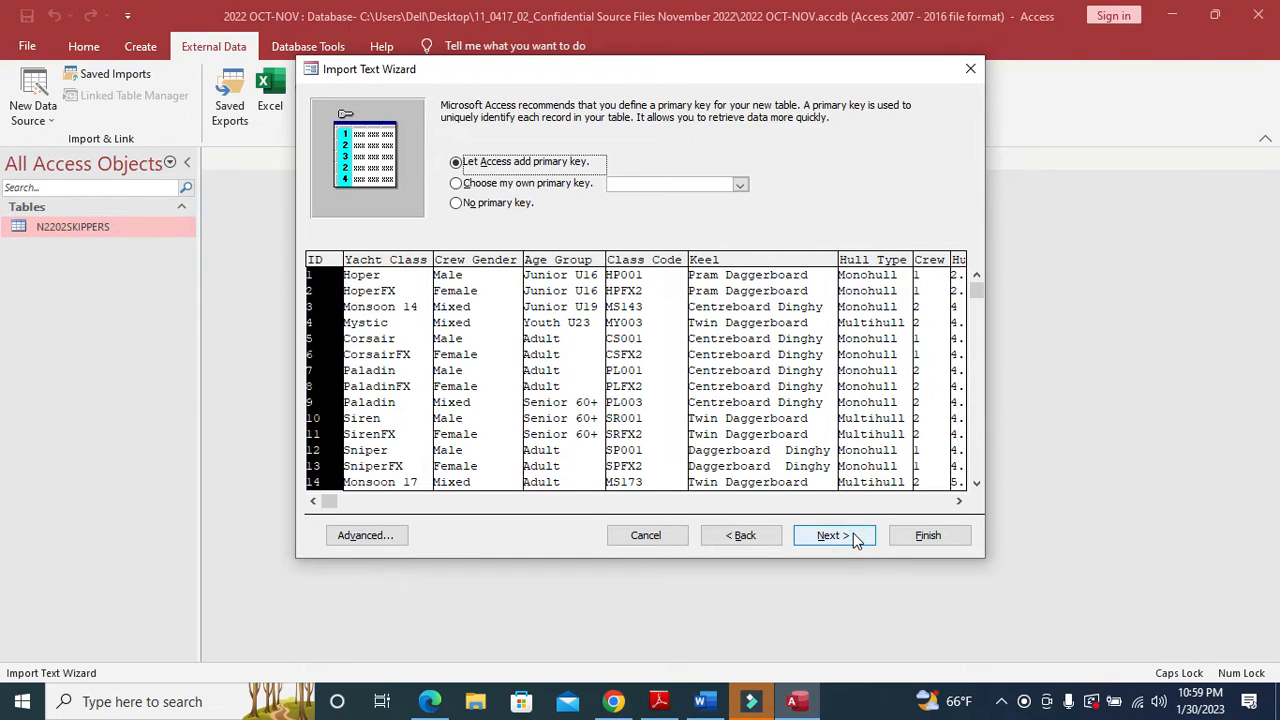
click(650, 705)
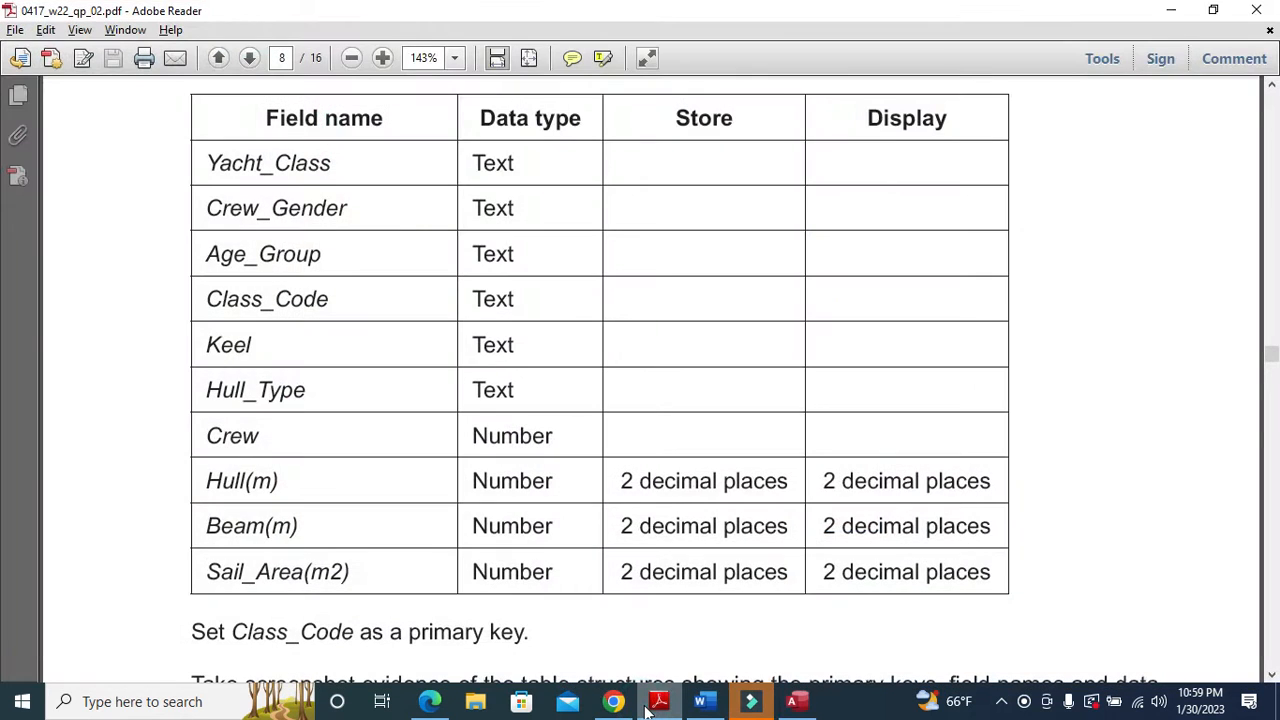
drag(232, 634, 354, 640)
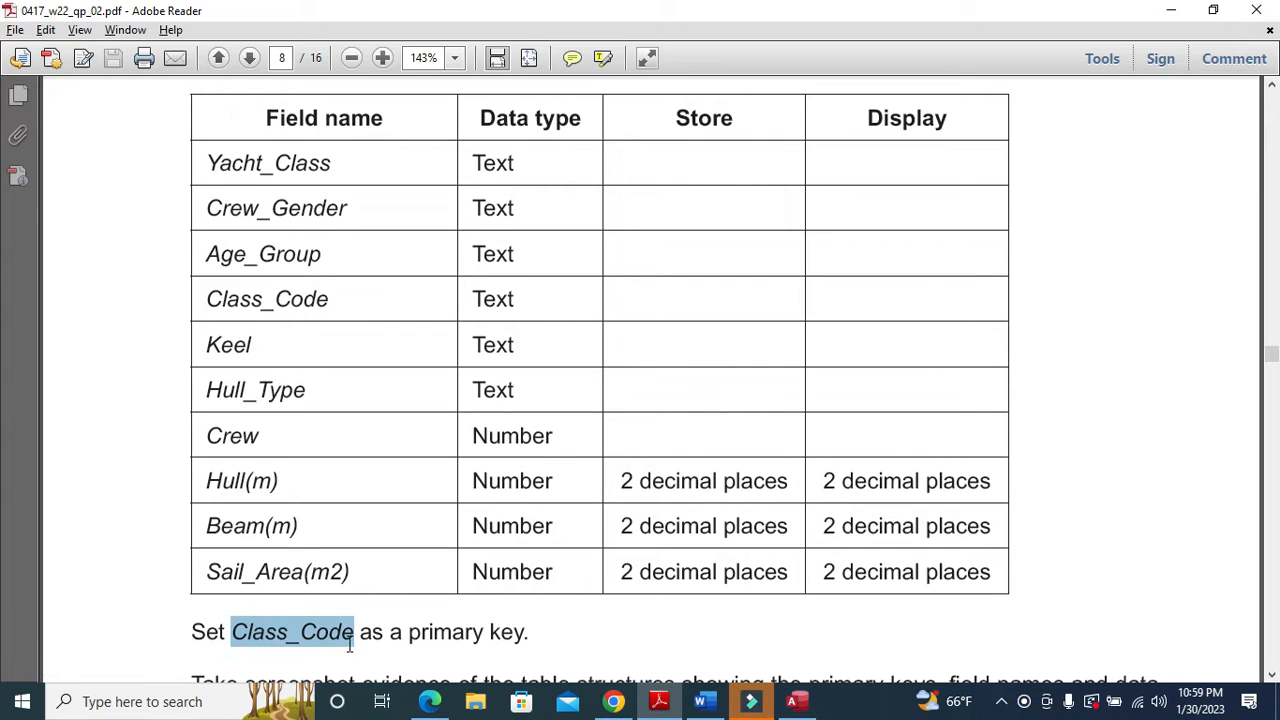
click(662, 703)
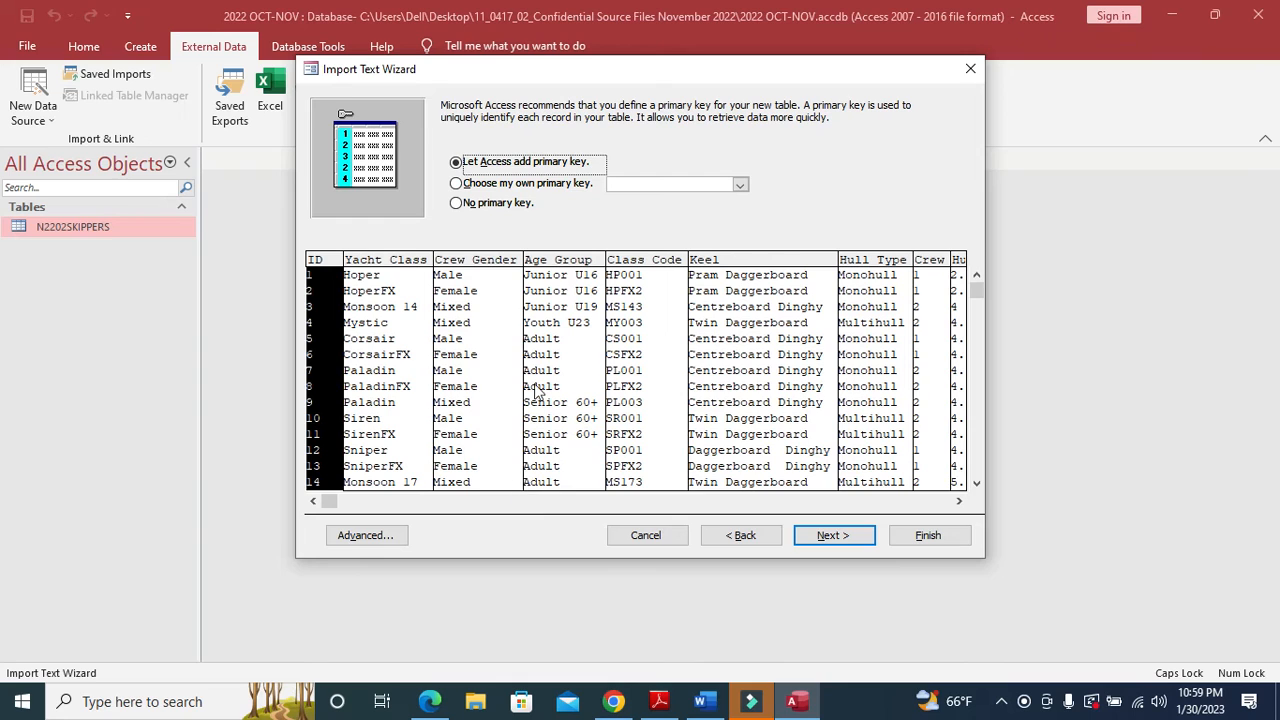
- Make Class_Code the primary key, finish the import, and select the new N2202CLASS table
click(556, 186)
click(630, 266)
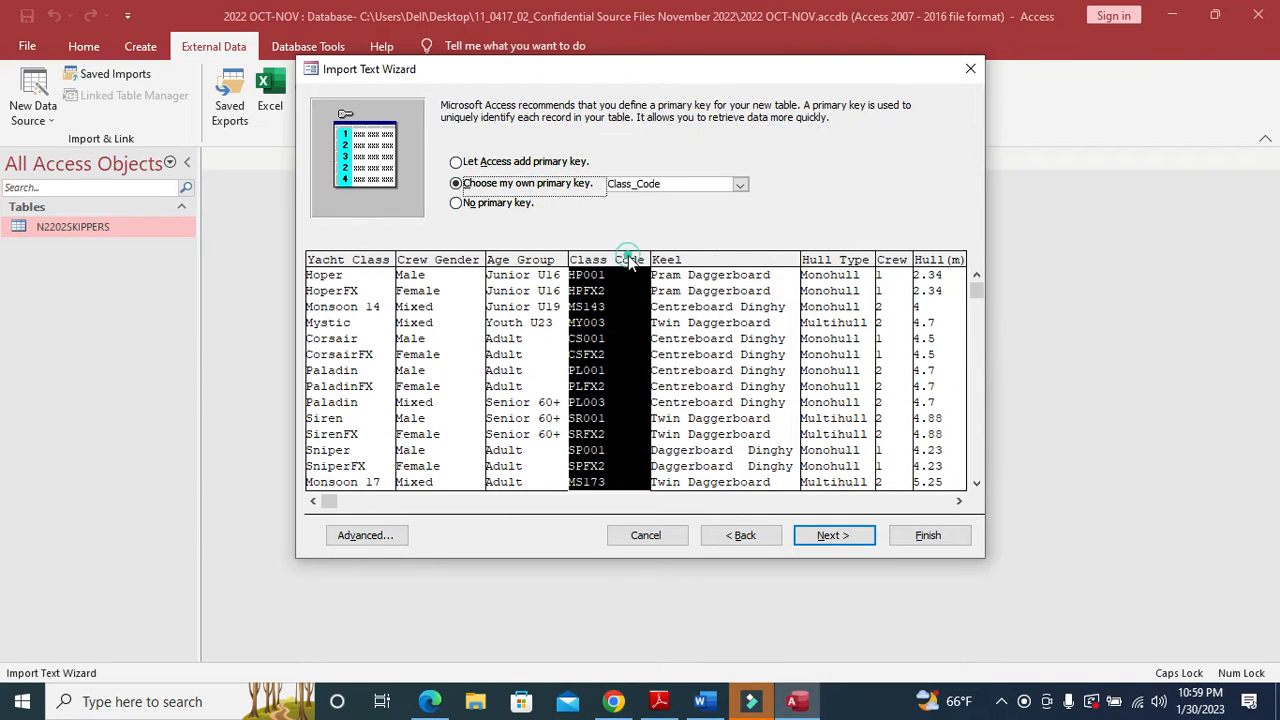
click(848, 535)
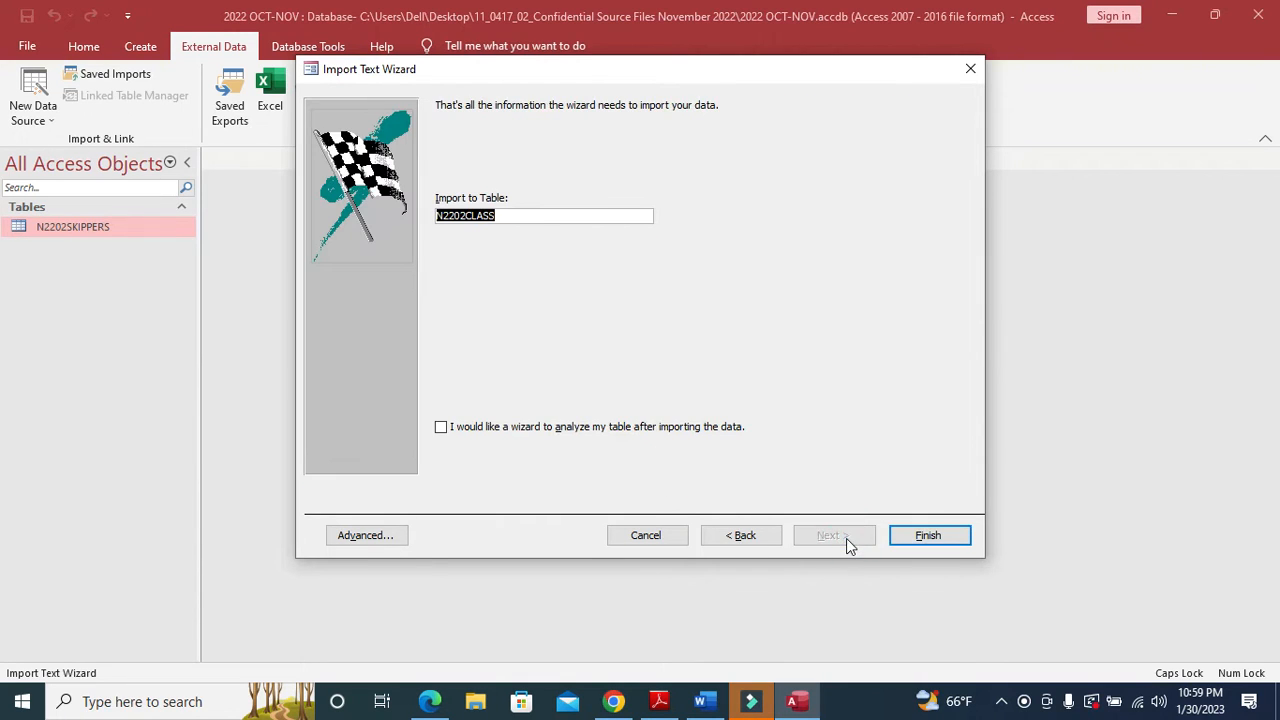
click(910, 536)
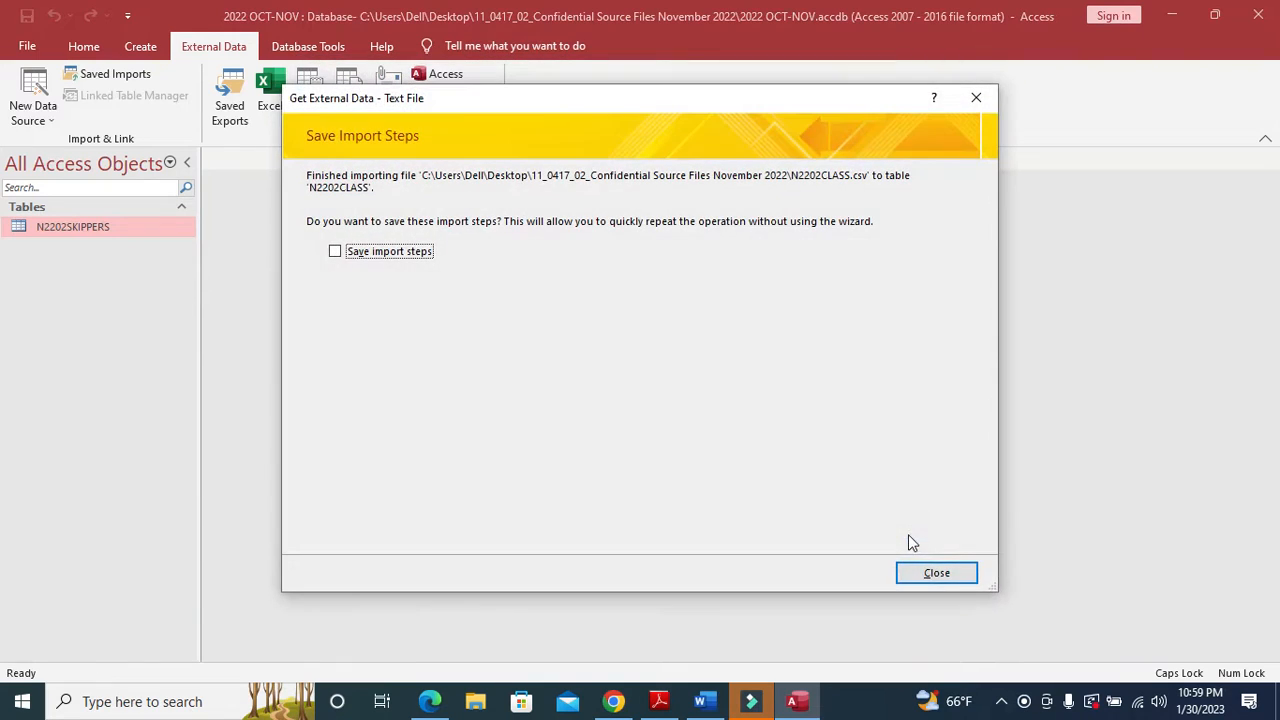
click(921, 577)
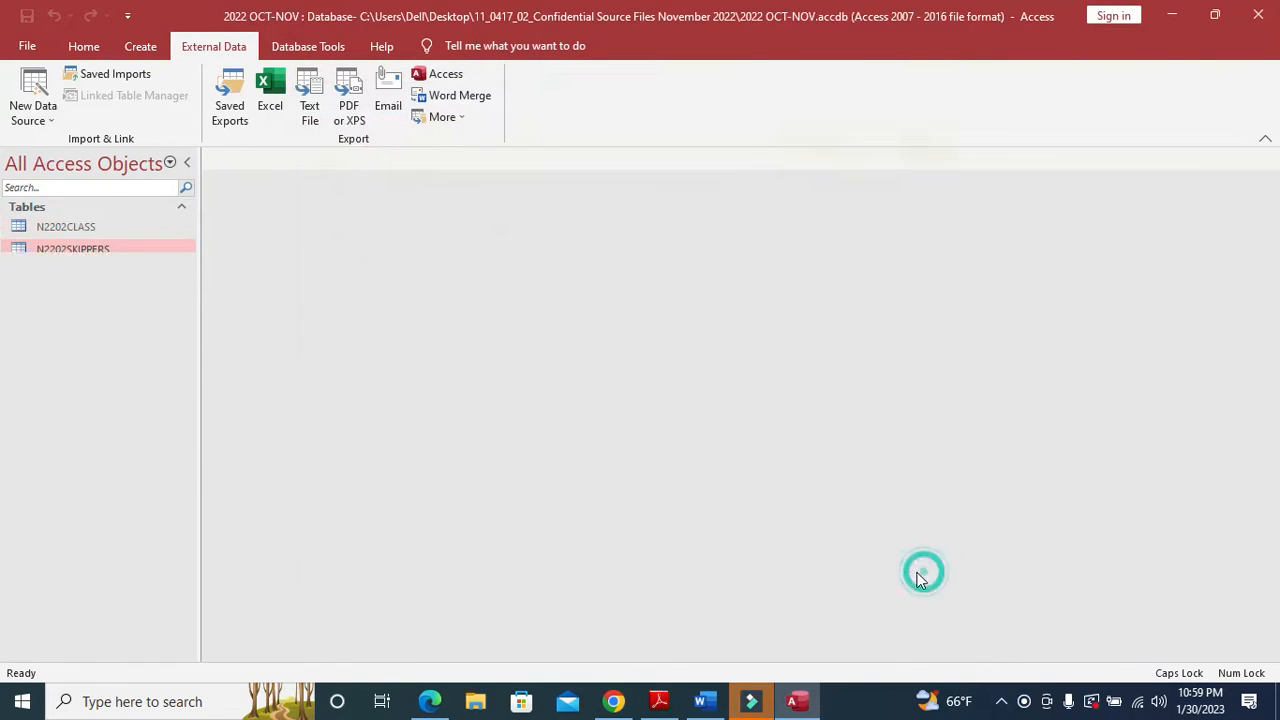
click(94, 228)
right_click(94, 228)
- In the N2202CLASS table design, set Hull(m) to 2 decimal places
click(146, 262)
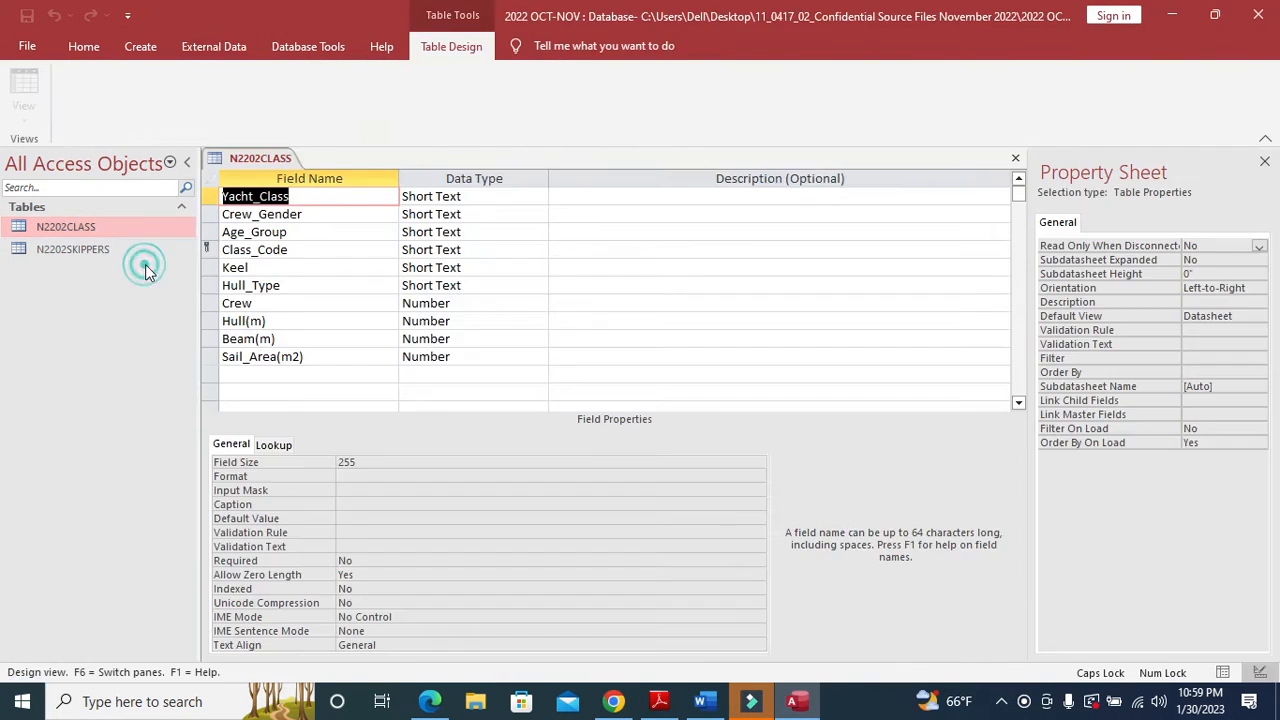
click(659, 701)
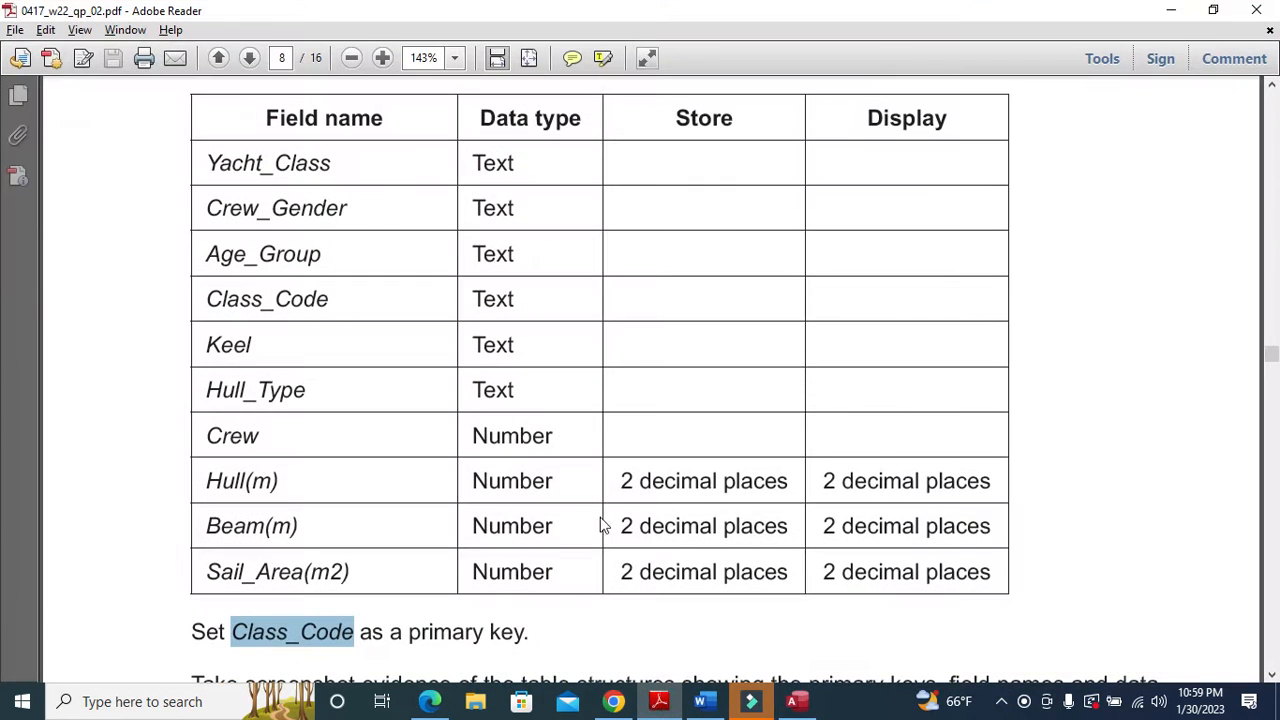
click(665, 704)
click(462, 322)
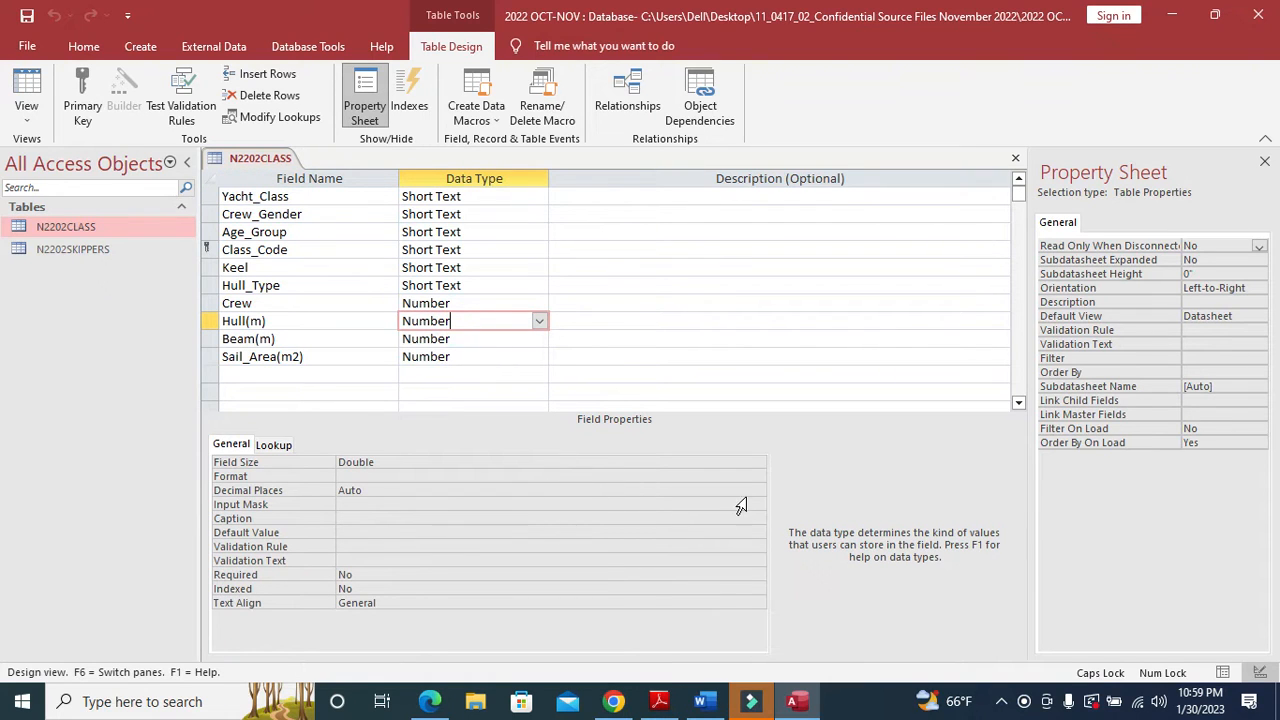
click(757, 490)
click(417, 312)
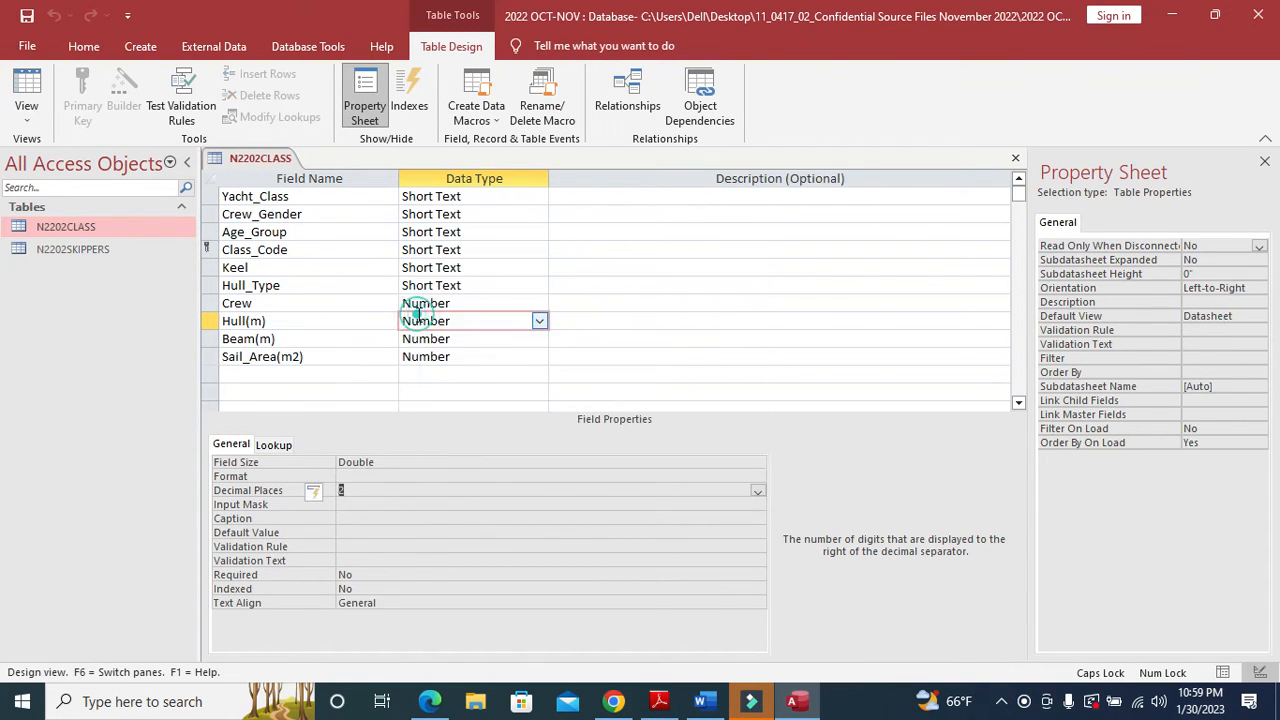
- Set Beam(m) and Sail_Area(m2) to 2 decimal places as well
click(460, 340)
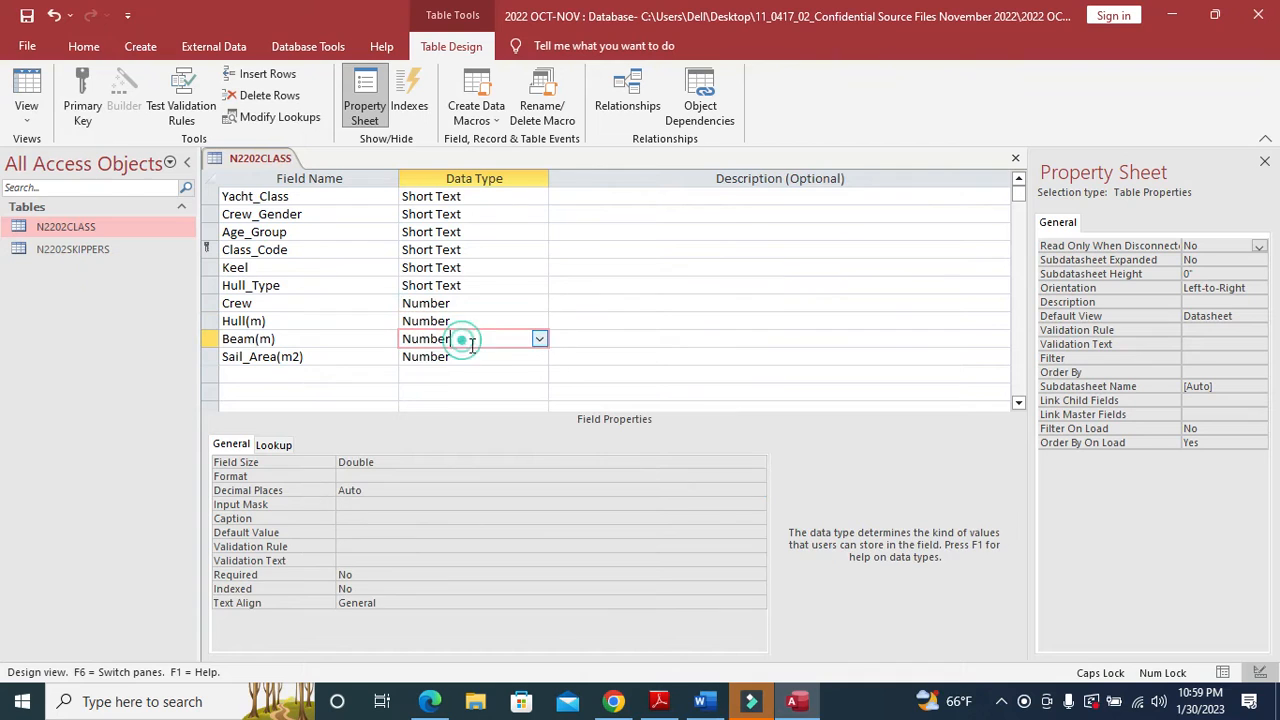
click(759, 491)
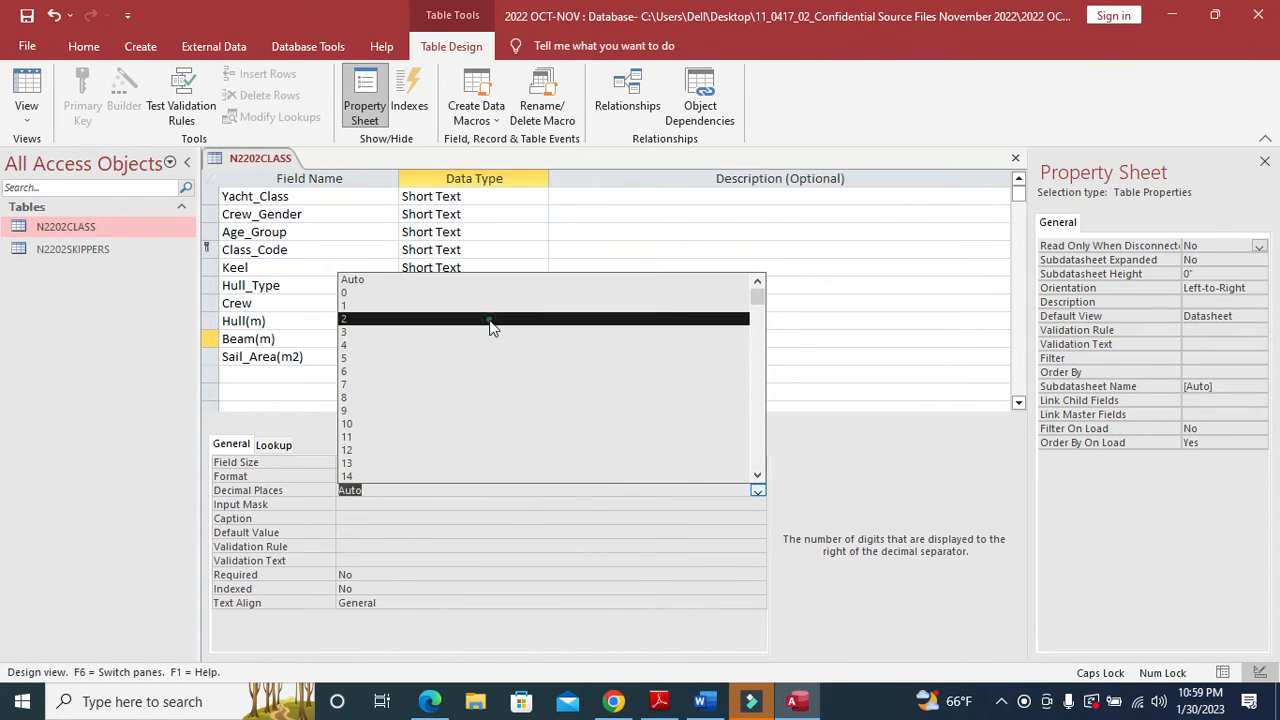
click(490, 320)
click(498, 357)
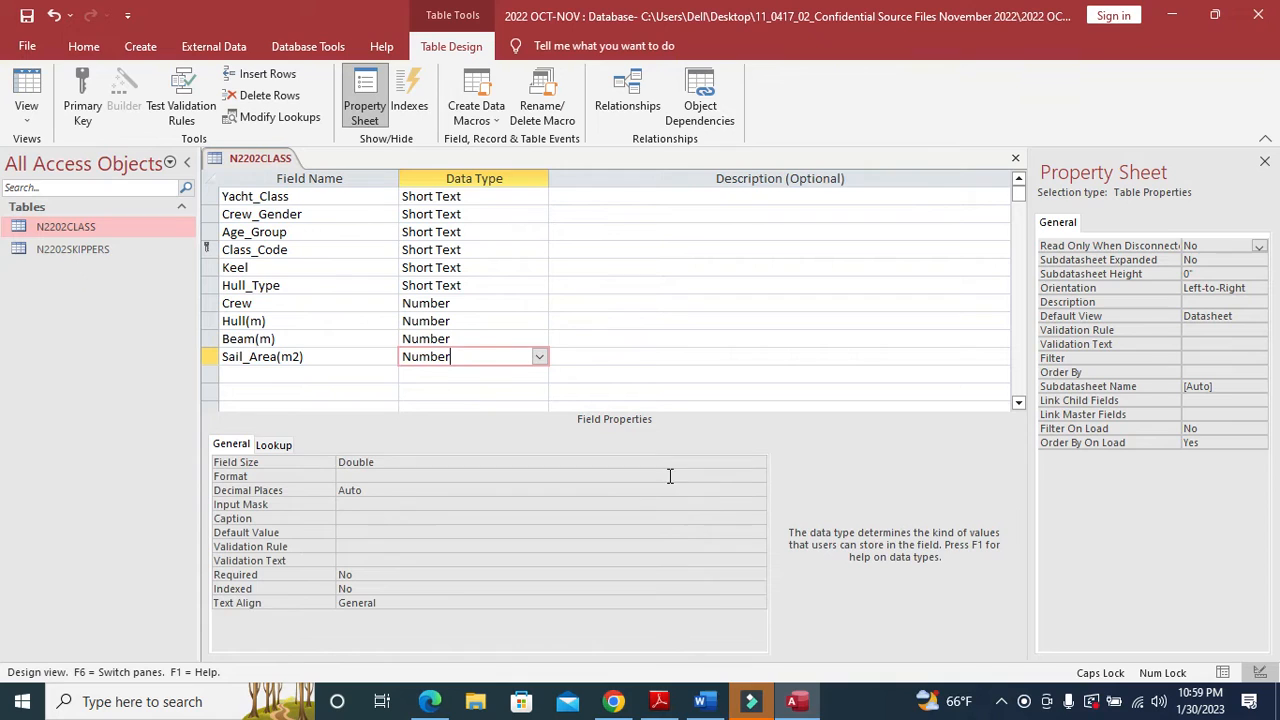
click(757, 491)
click(428, 321)
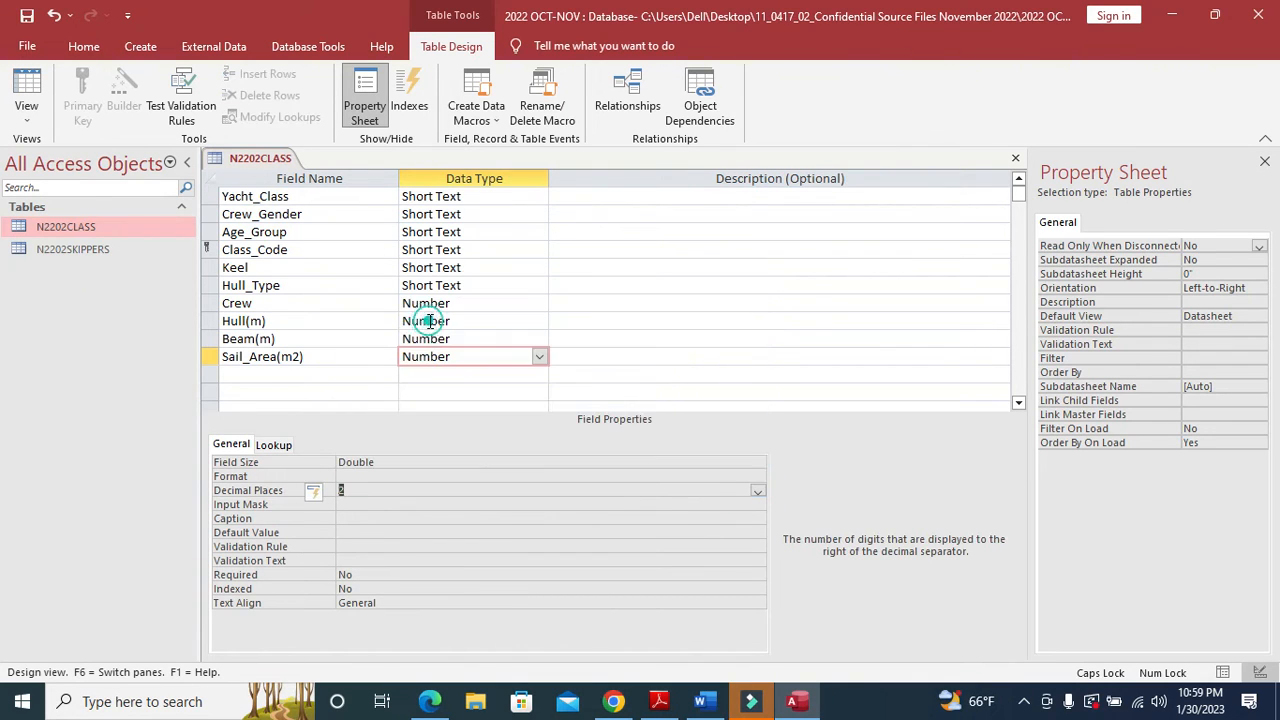
- Save the N2202CLASS table design and check the next task in the exam PDF
click(27, 16)
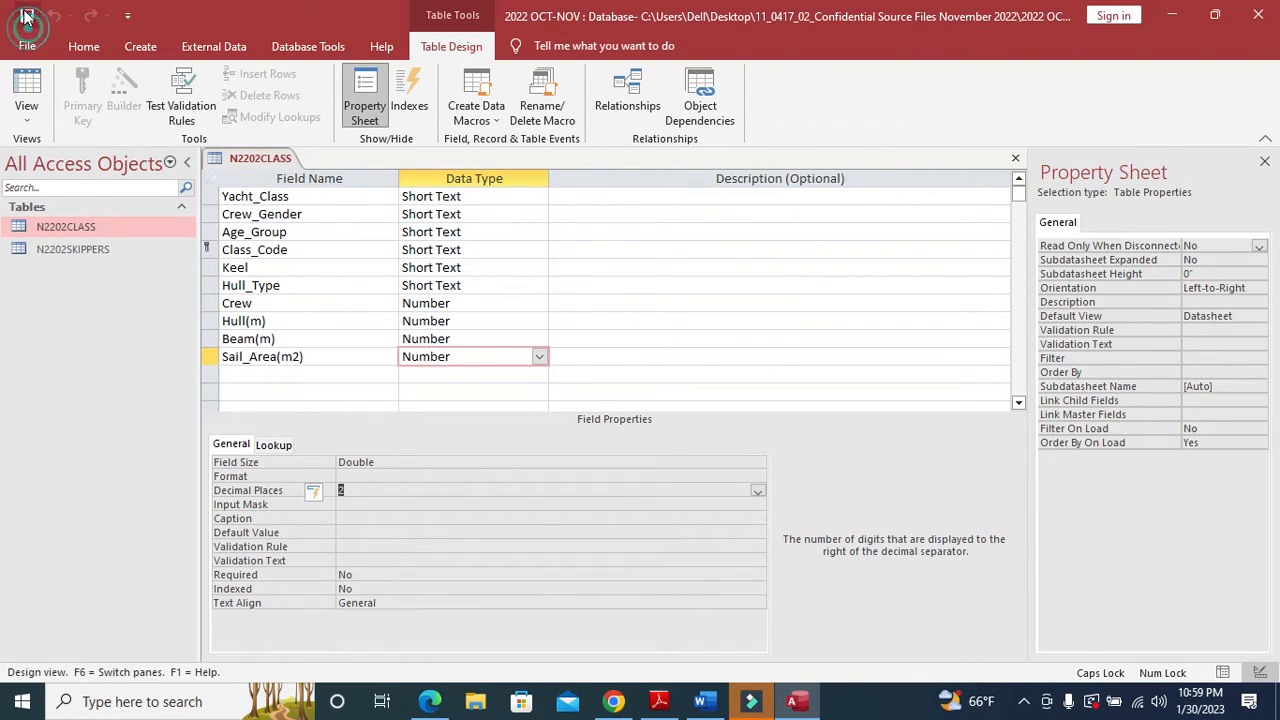
click(659, 701)
scroll(501, 443, down, 5)
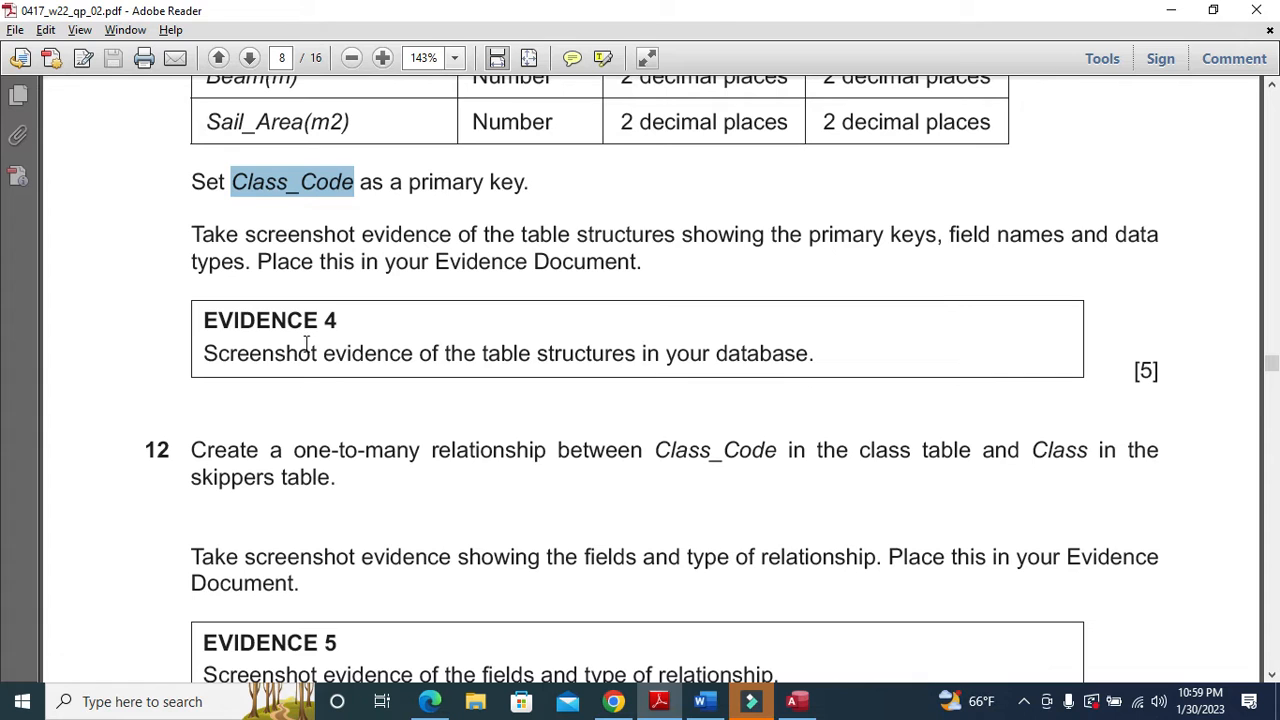
click(659, 701)
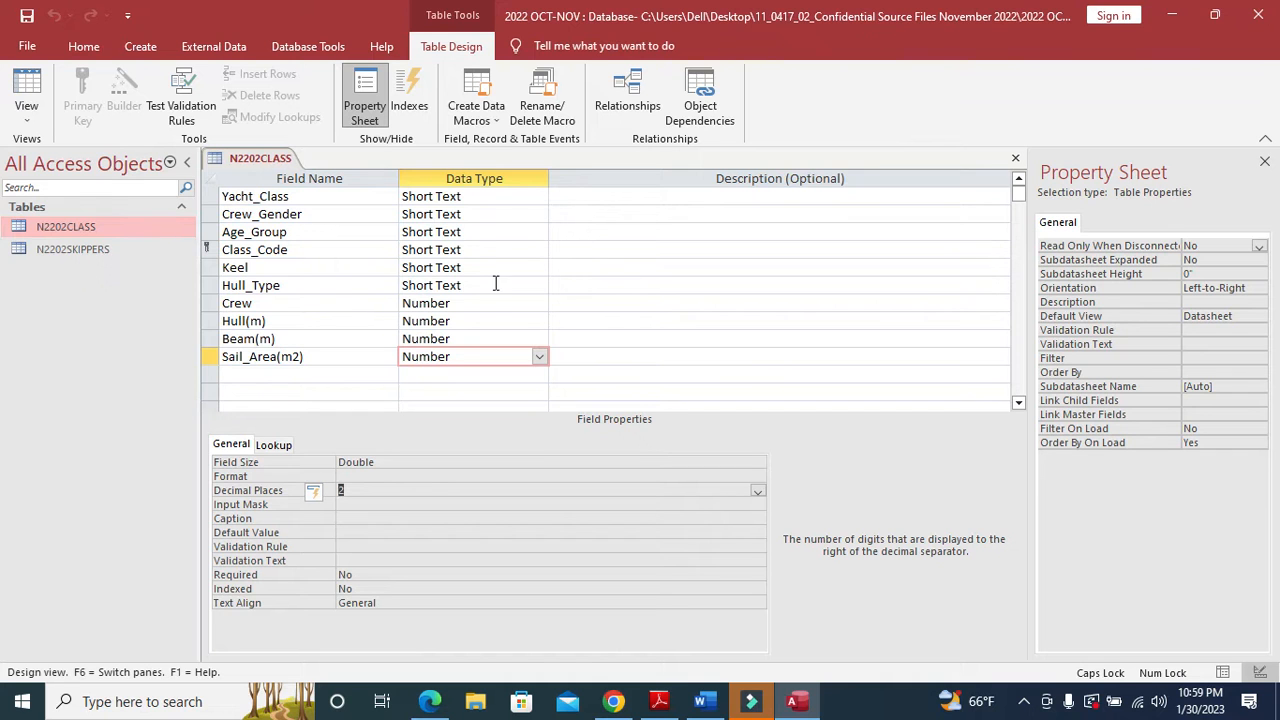
- Open N2202SKIPPERS in Design View and collapse the ribbon so all fields fit
double_click(105, 249)
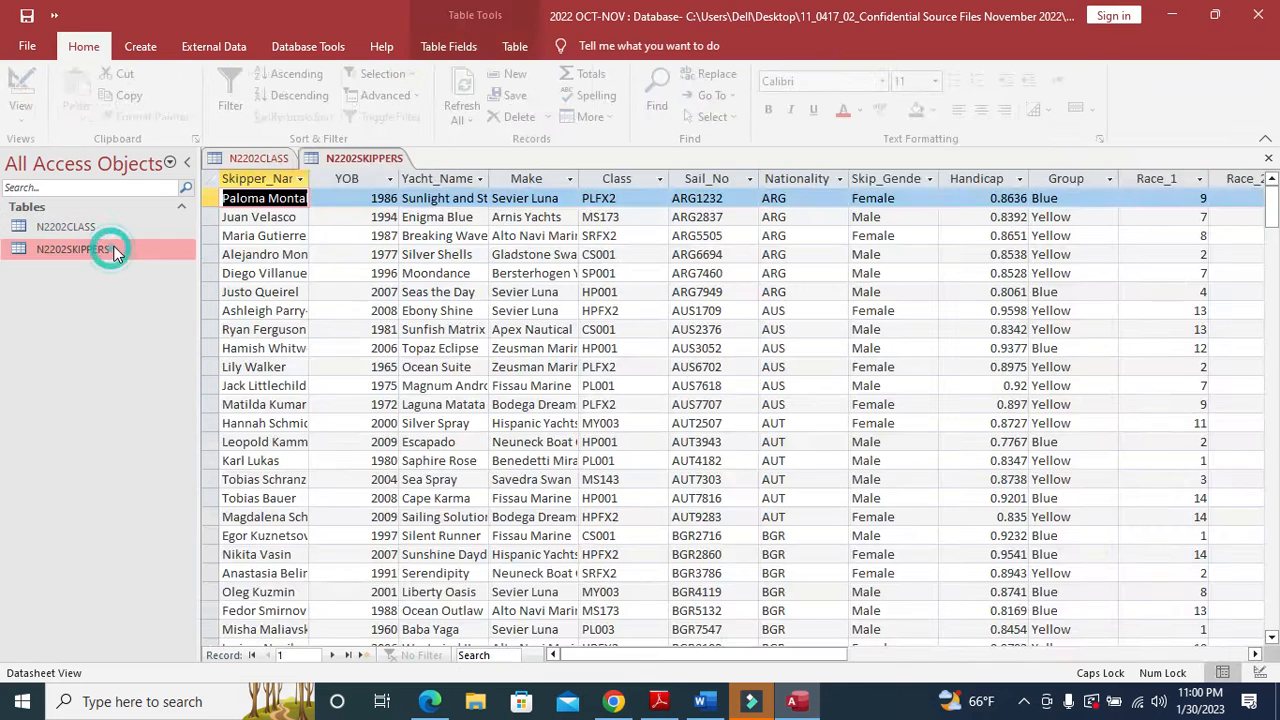
click(24, 92)
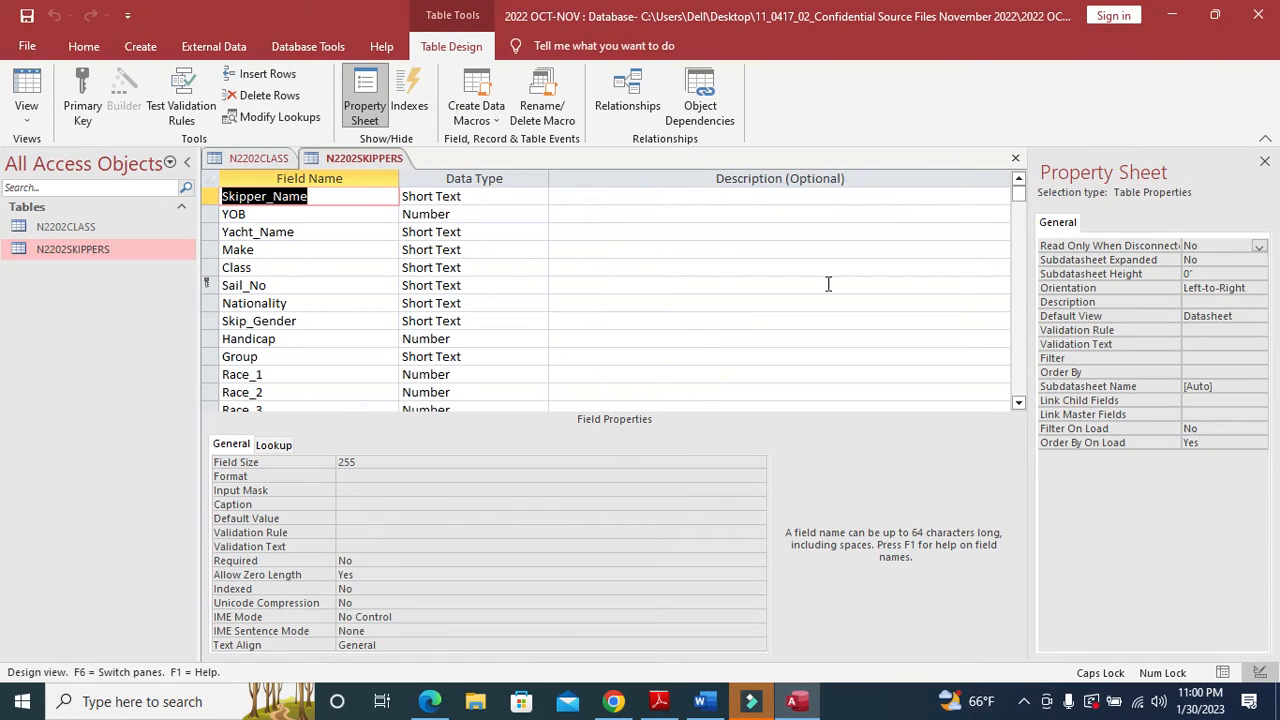
right_click(805, 118)
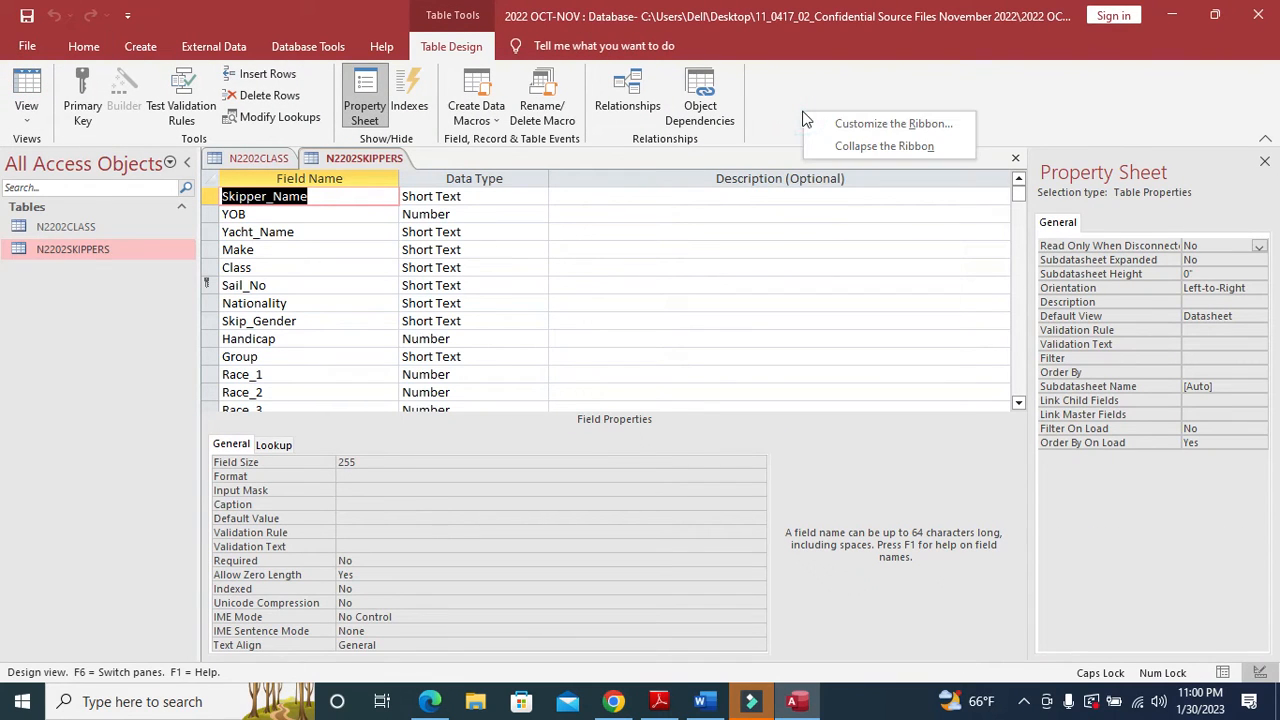
click(875, 149)
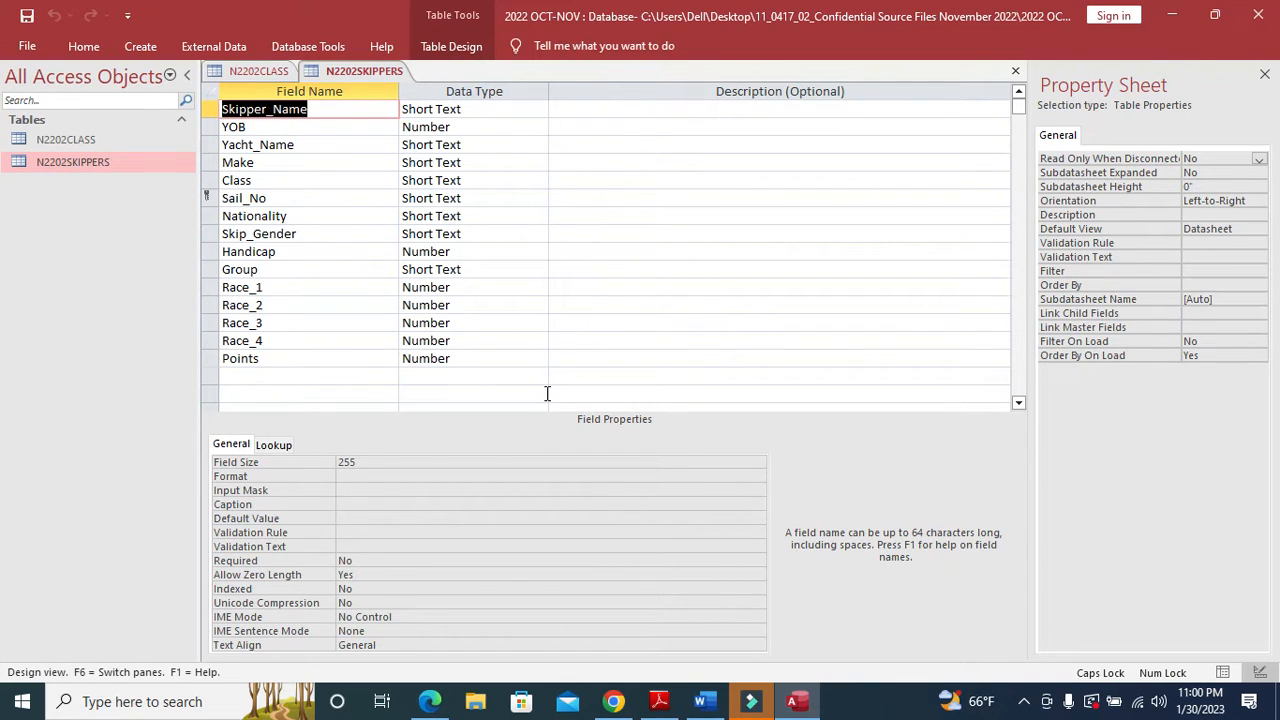
- Snip the N2202SKIPPERS field names and data types, then go to the Word evidence document
key(super+shift+s)
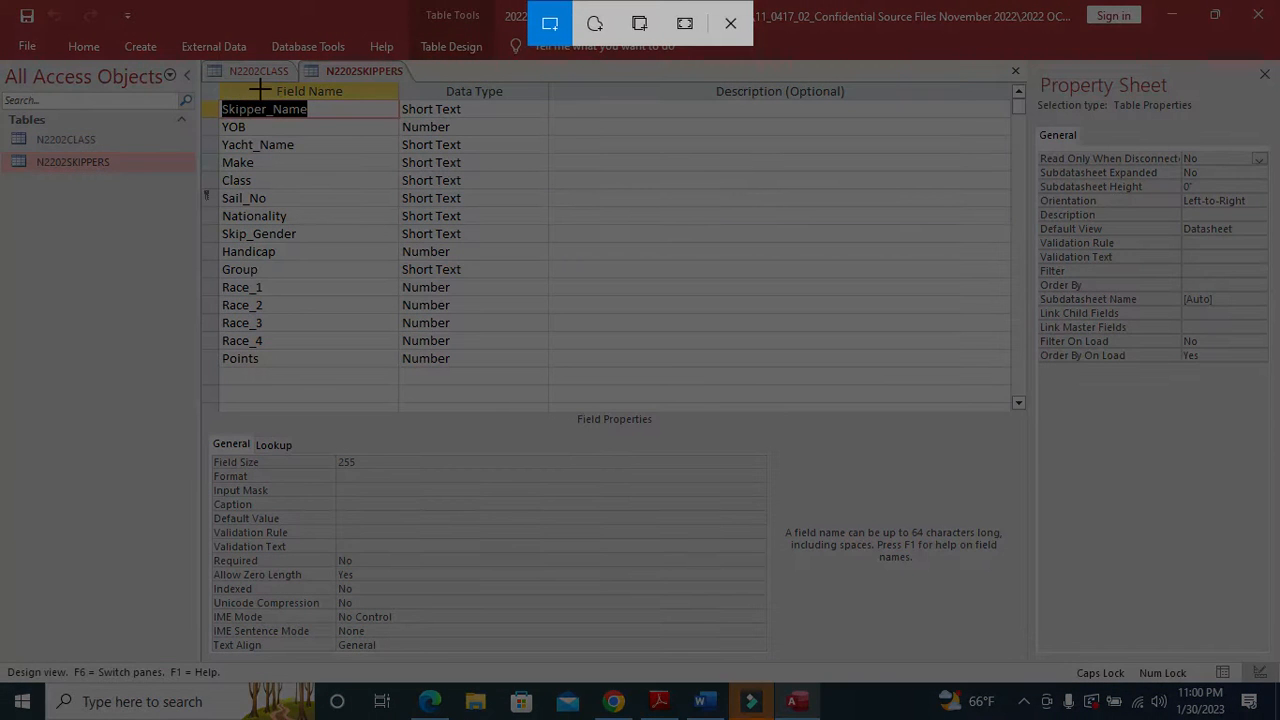
drag(204, 60, 550, 370)
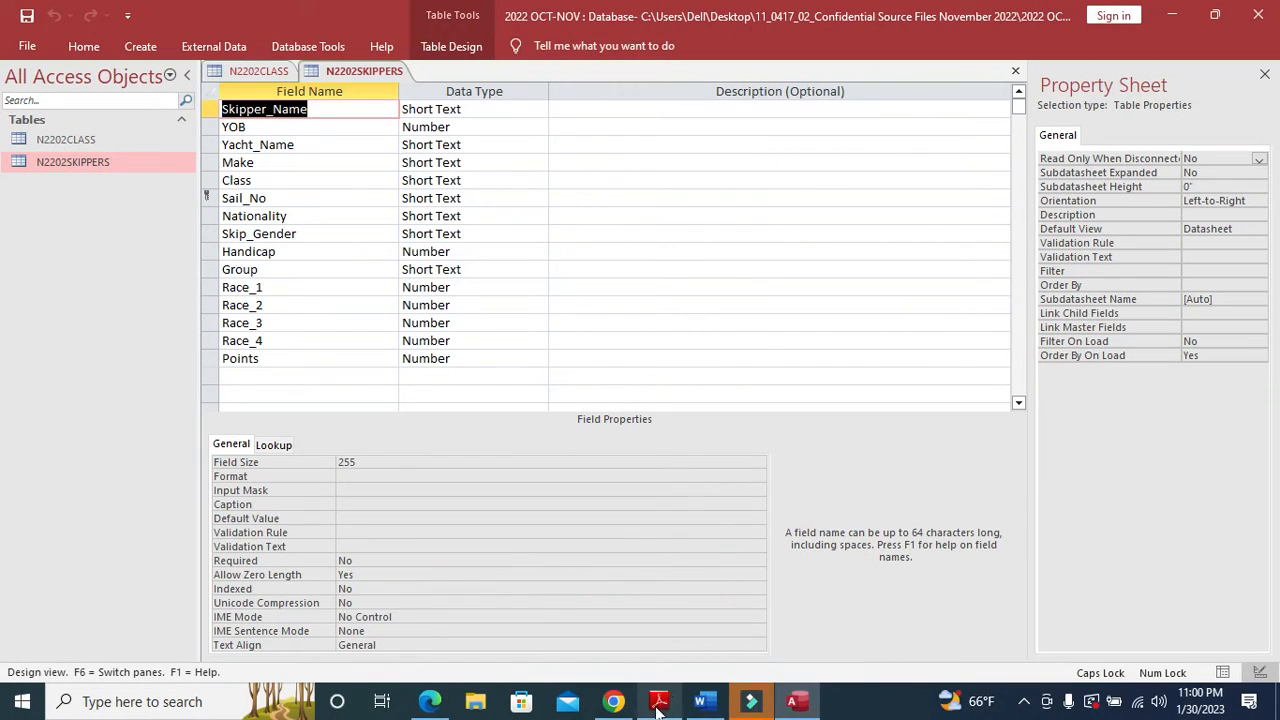
click(706, 702)
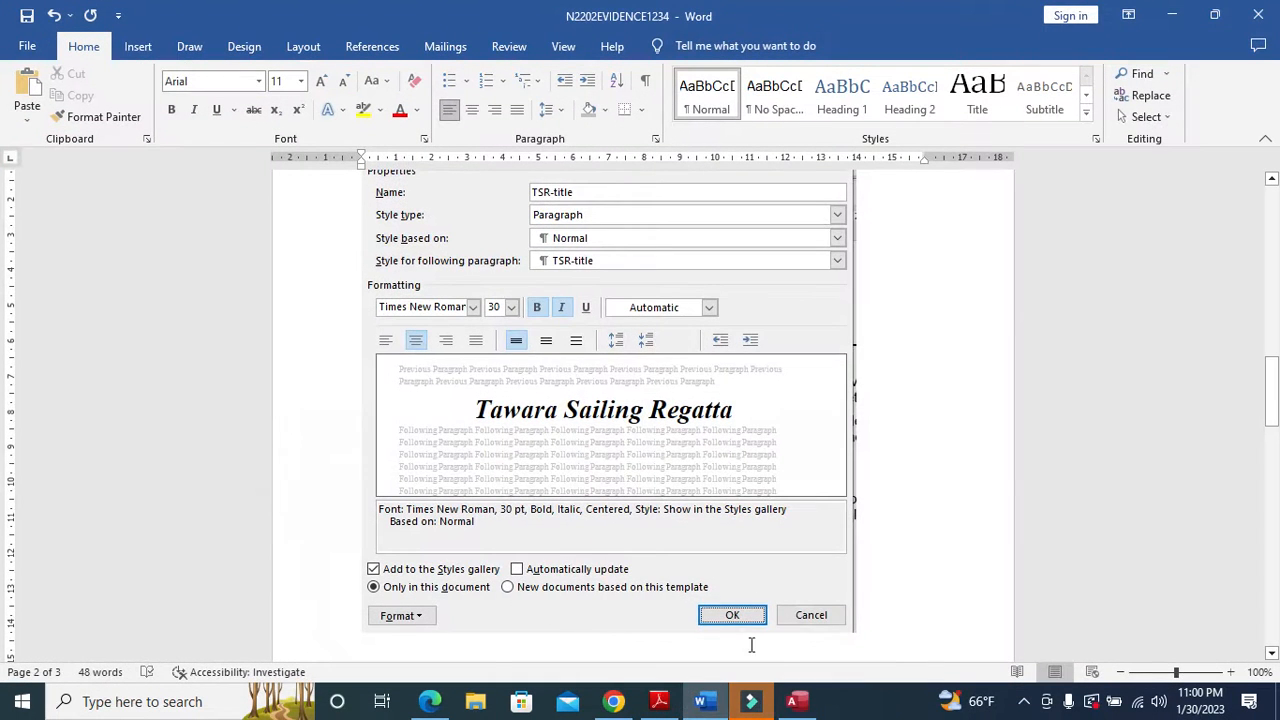
- Paste the N2202SKIPPERS structure screenshot under Step 11 - EVIDENCE 4
scroll(600, 560, down, 5)
scroll(594, 520, down, 1)
click(432, 330)
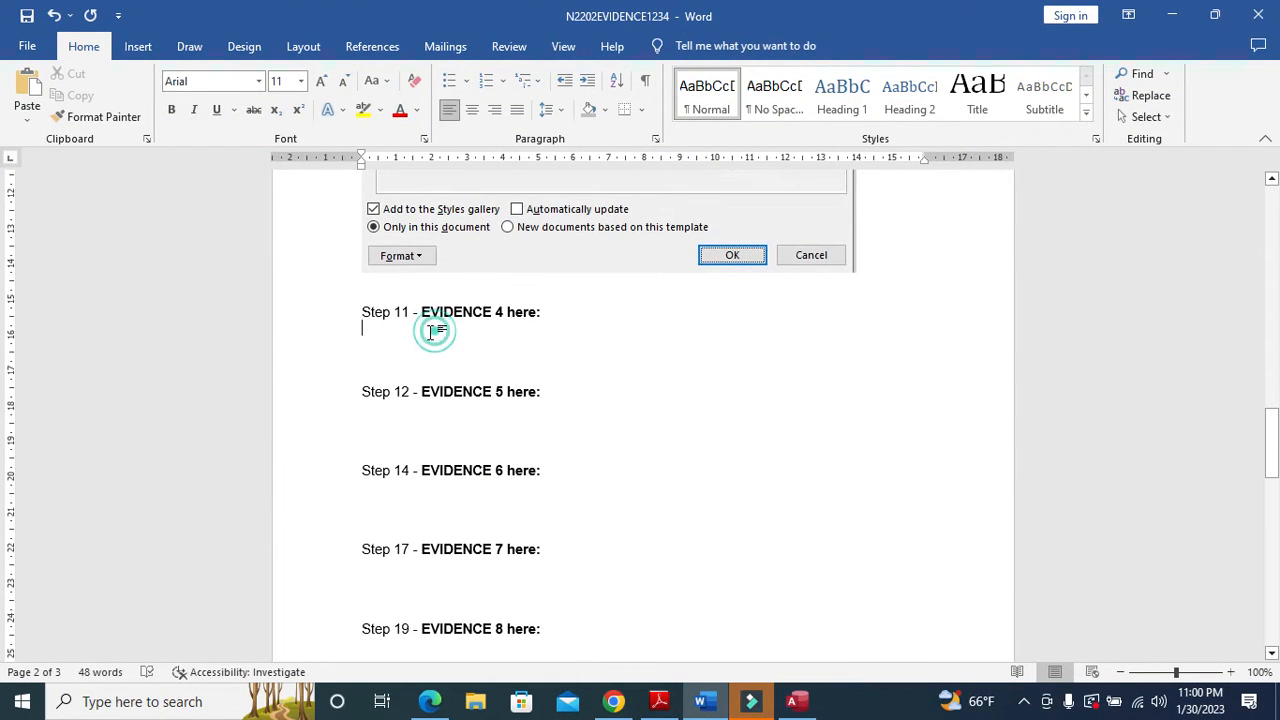
key(ctrl+v)
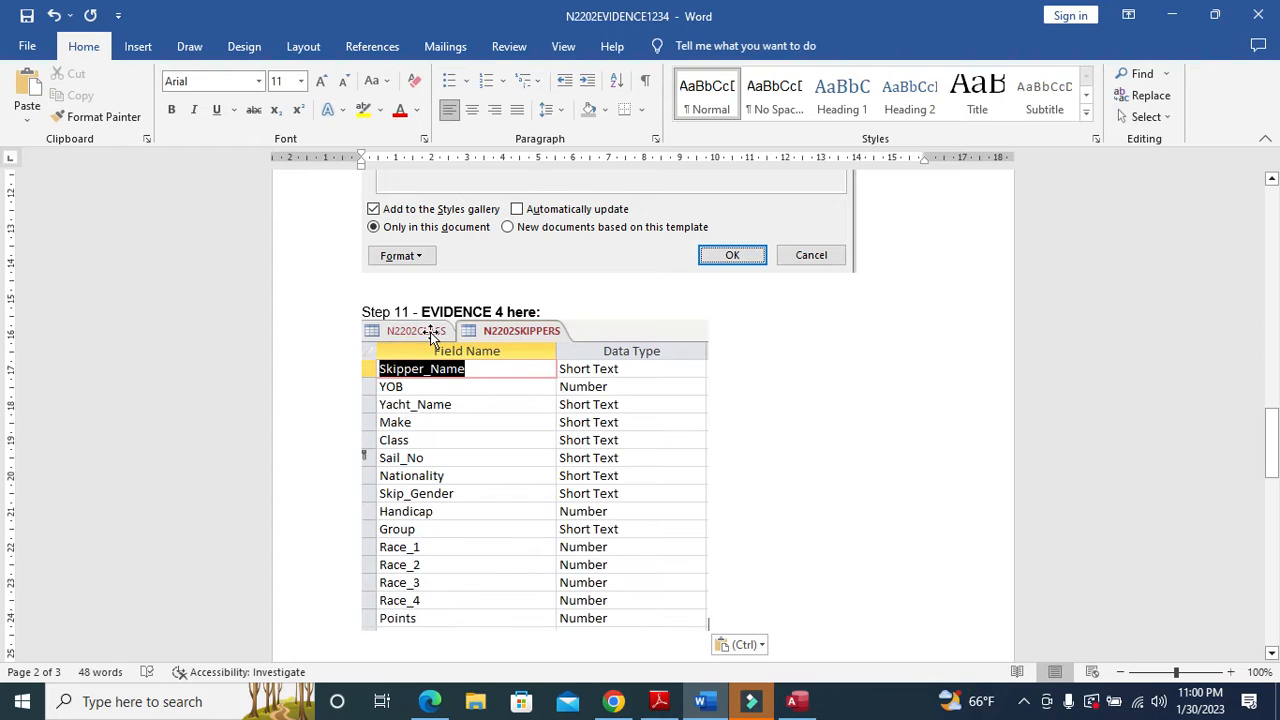
- Snip the N2202CLASS design grid and paste it below the skippers screenshot
key(alt+Tab)
click(265, 70)
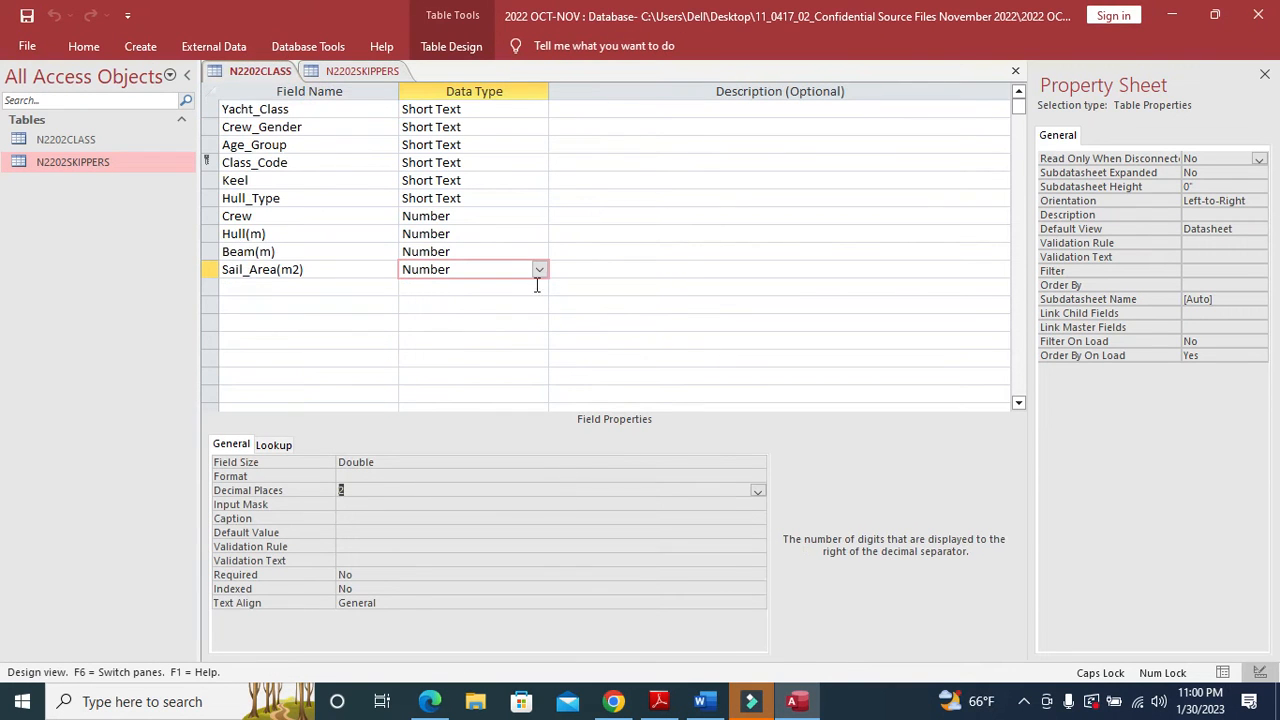
key(super+shift+s)
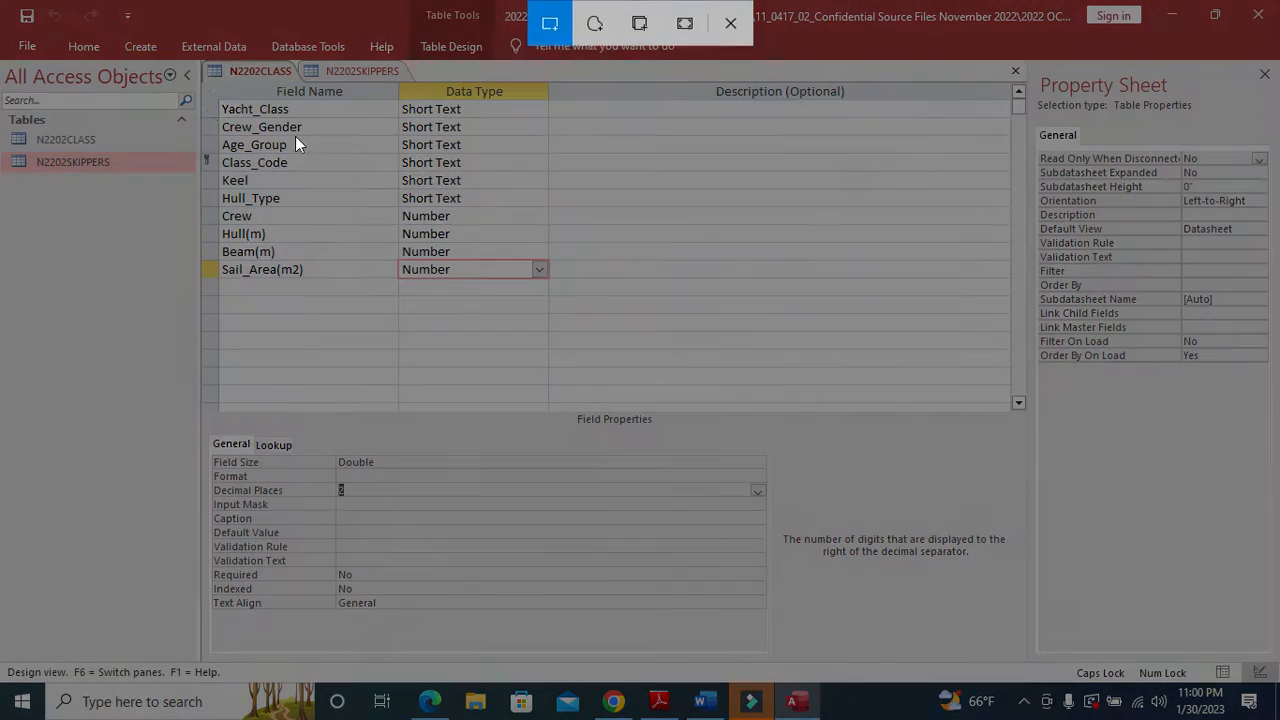
drag(202, 61, 551, 283)
key(alt+Tab)
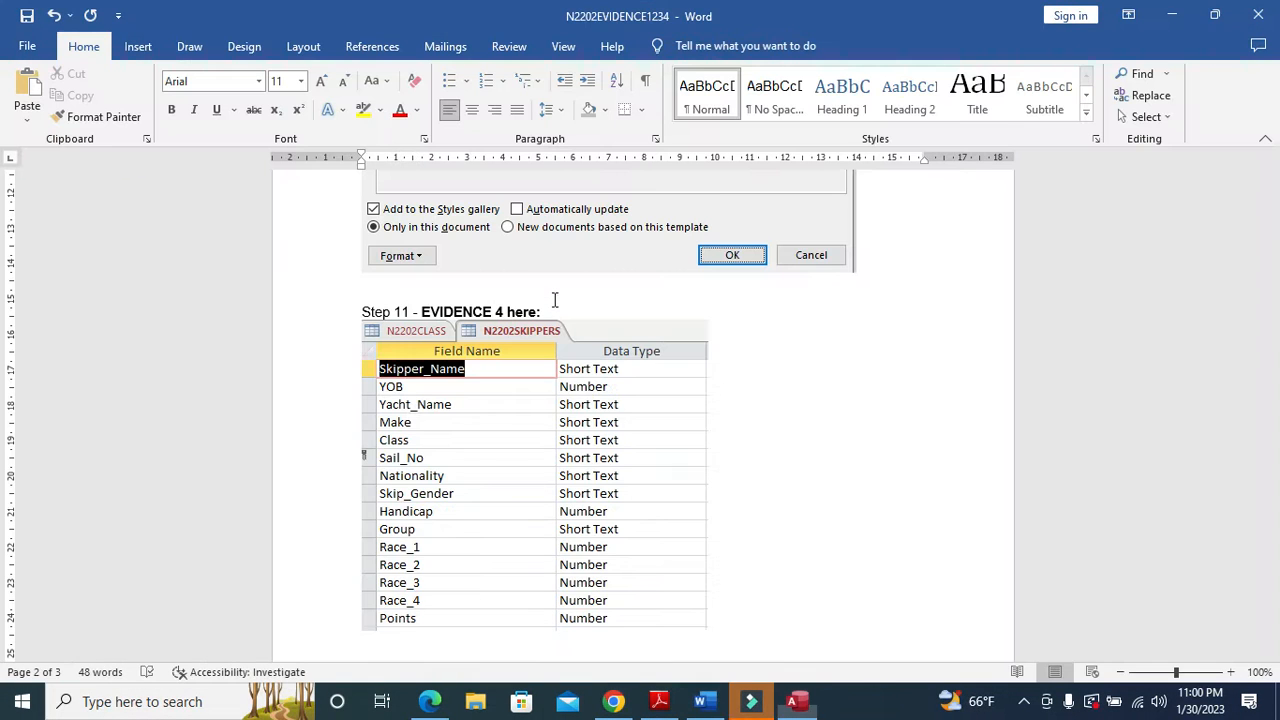
key(ctrl+v)
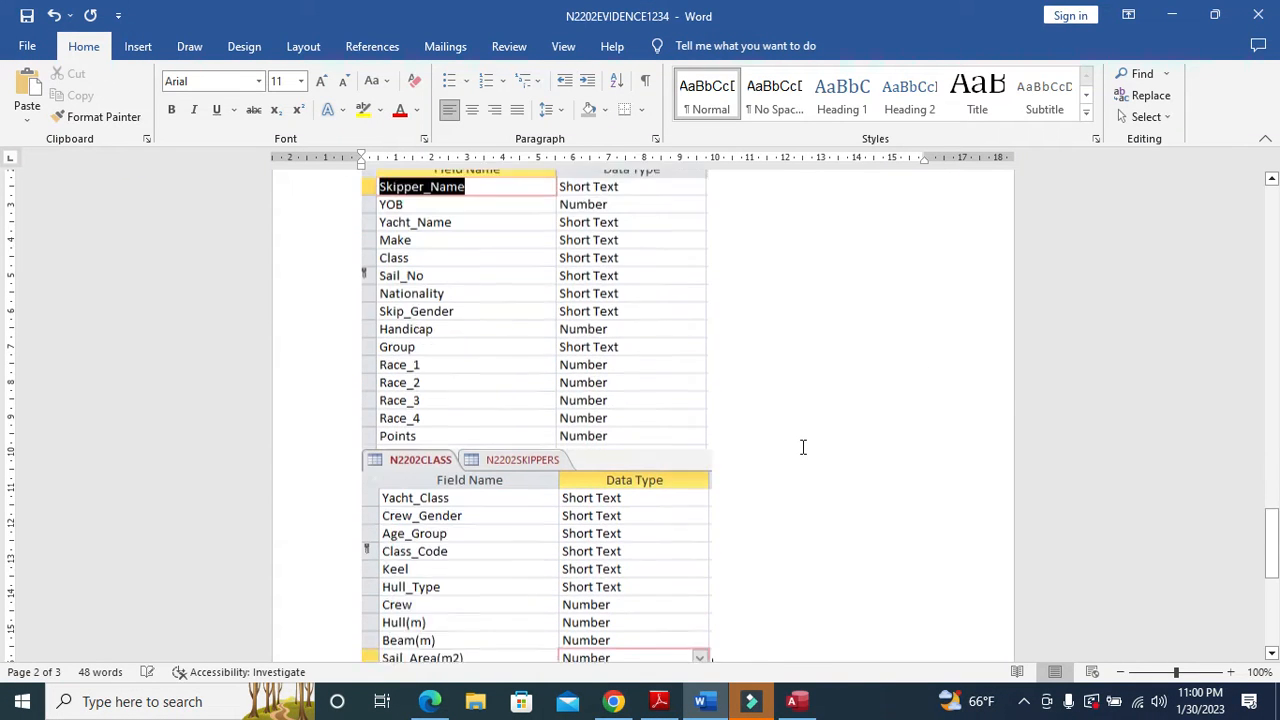
- Re-pin the Access ribbon and close the N2202CLASS and N2202SKIPPERS design tabs
key(alt+Tab)
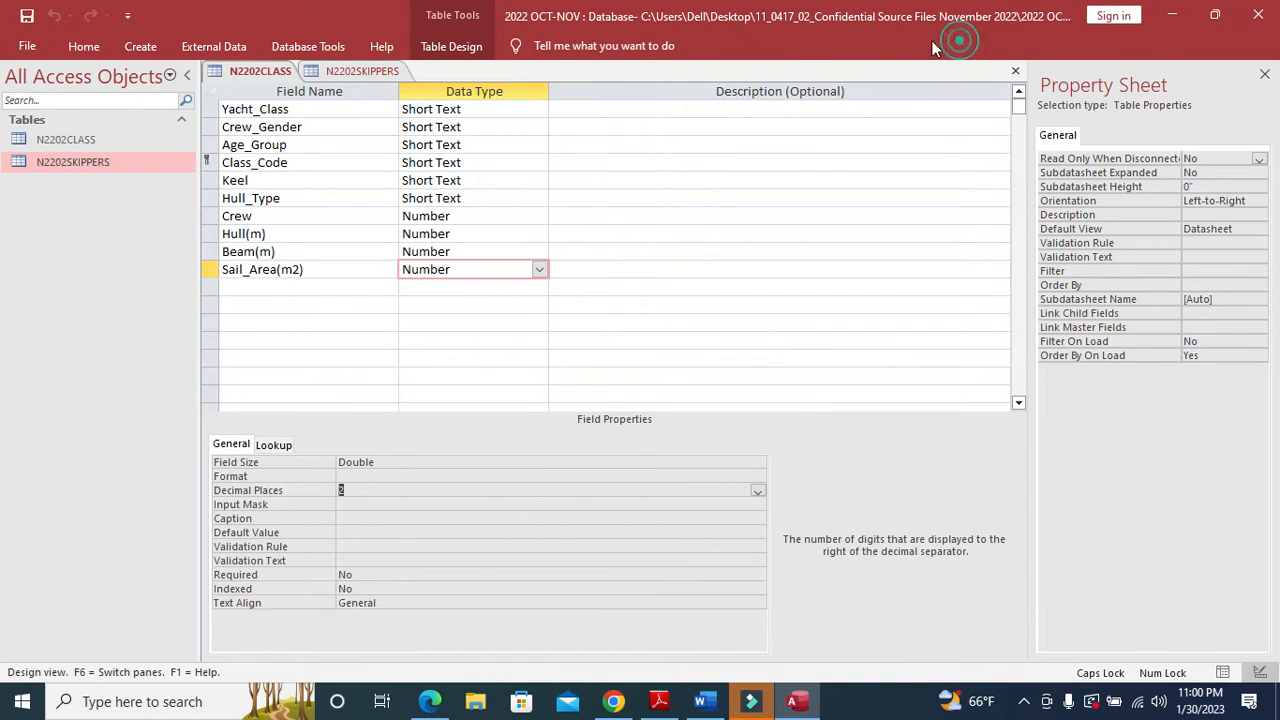
click(455, 46)
right_click(834, 95)
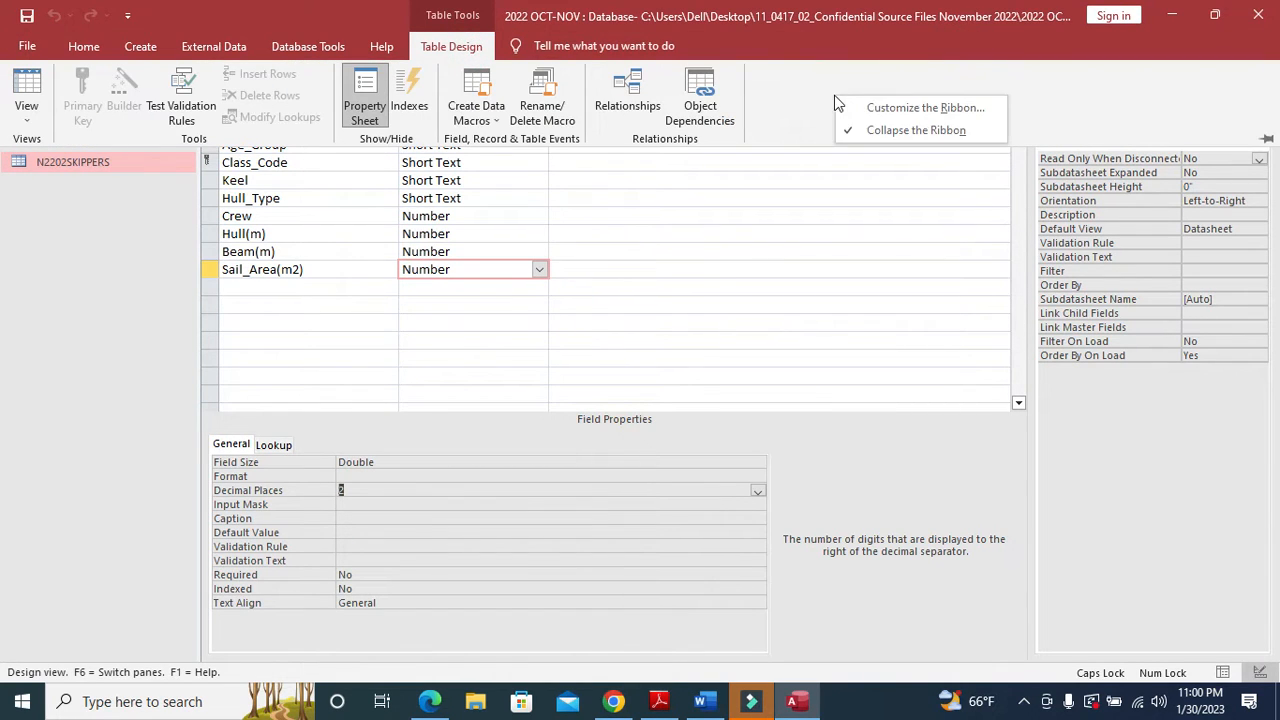
click(888, 131)
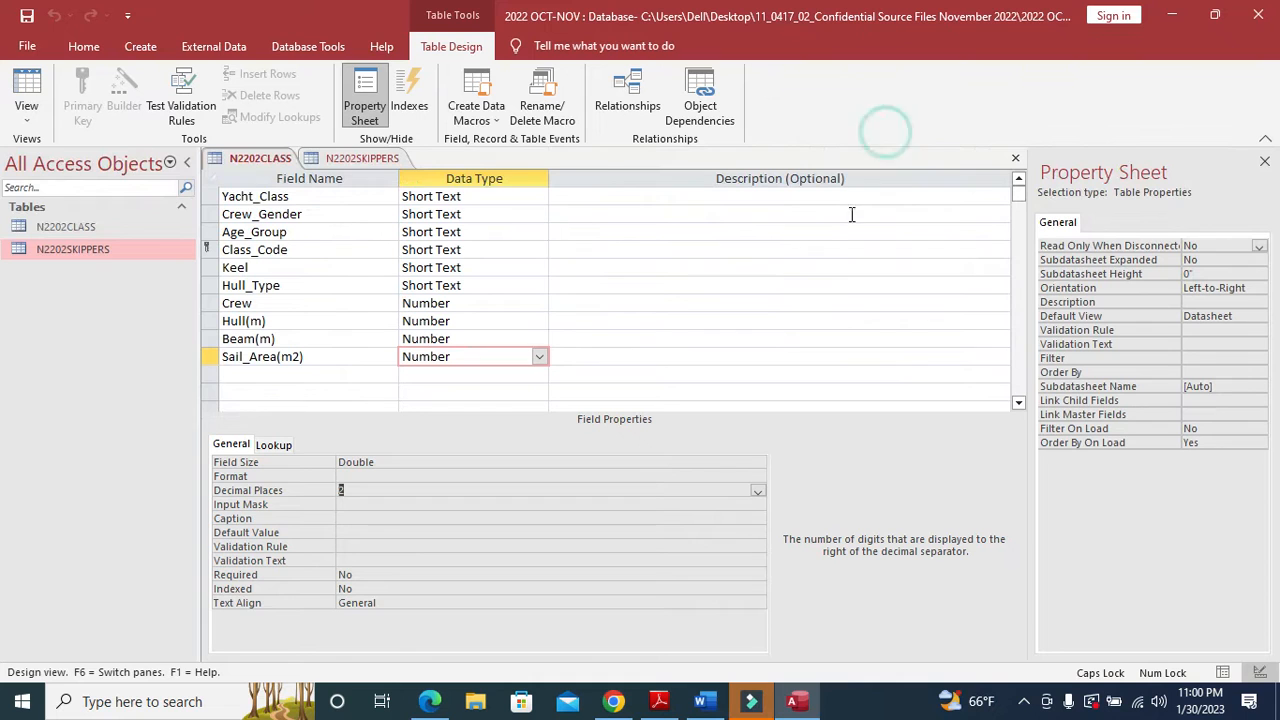
click(1016, 161)
click(1016, 161)
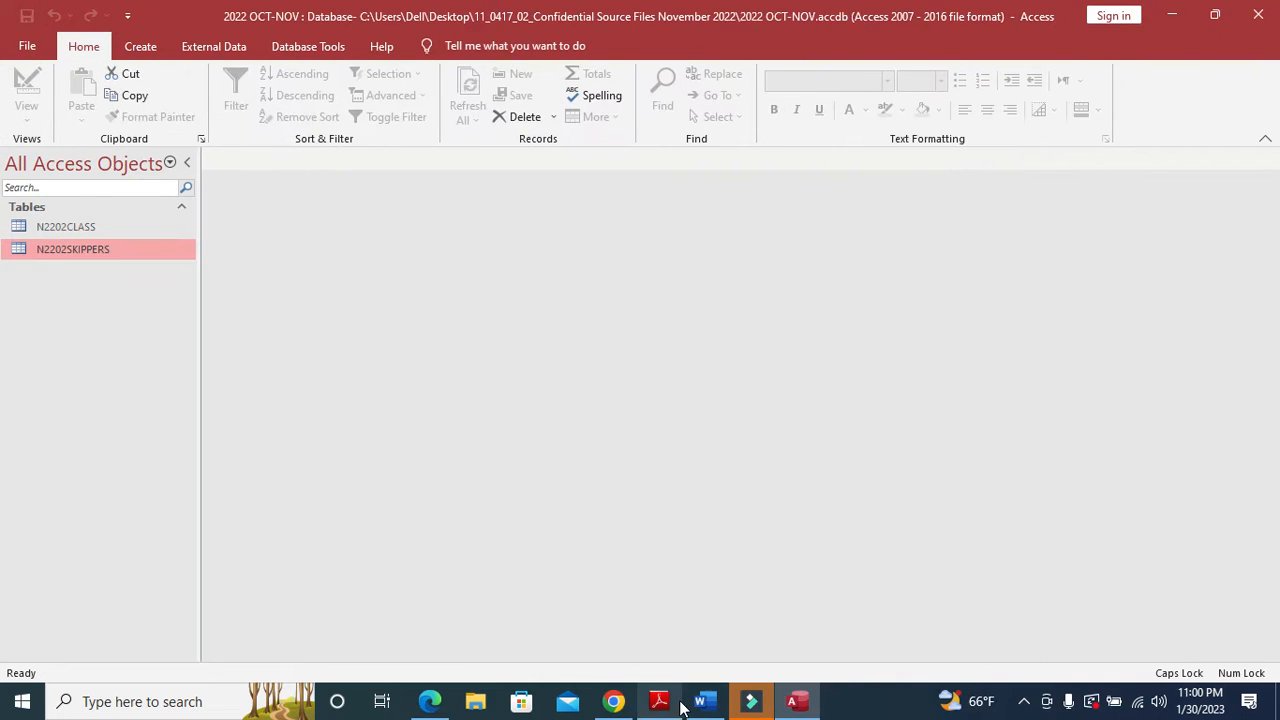
- Highlight the one-to-many relationship instruction in the exam PDF
click(670, 702)
scroll(570, 488, down, 3)
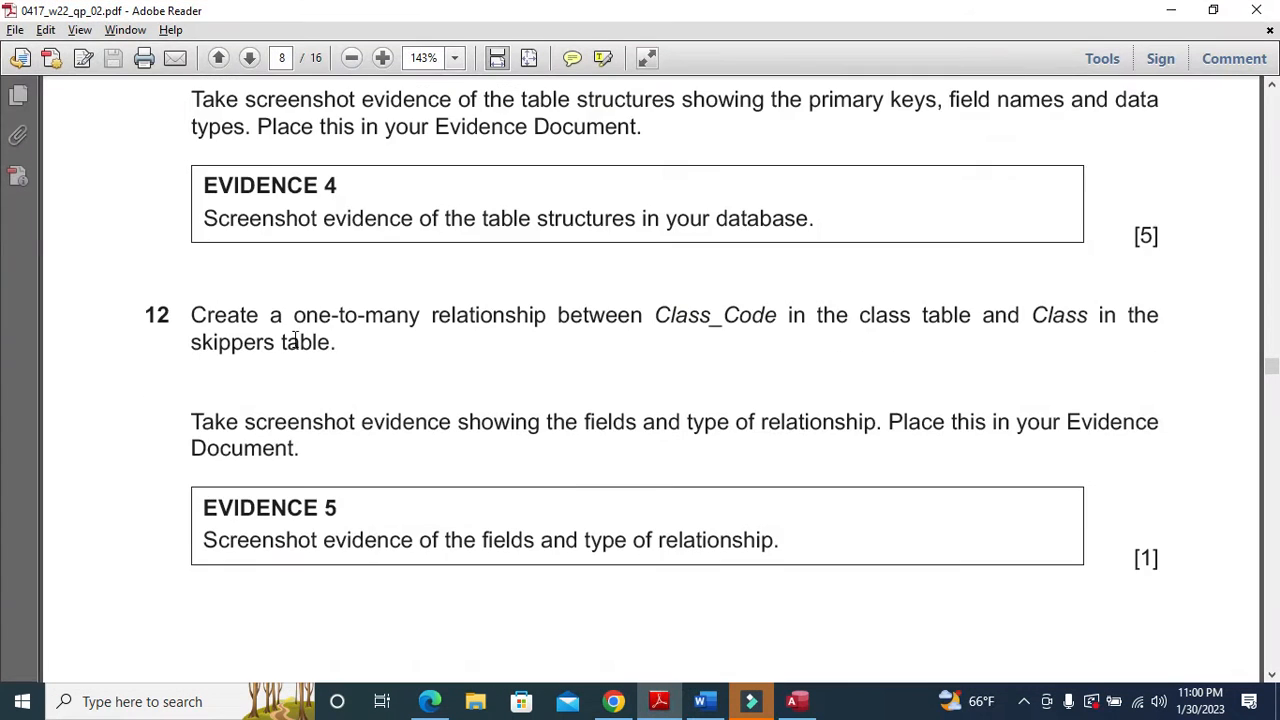
drag(193, 325, 445, 312)
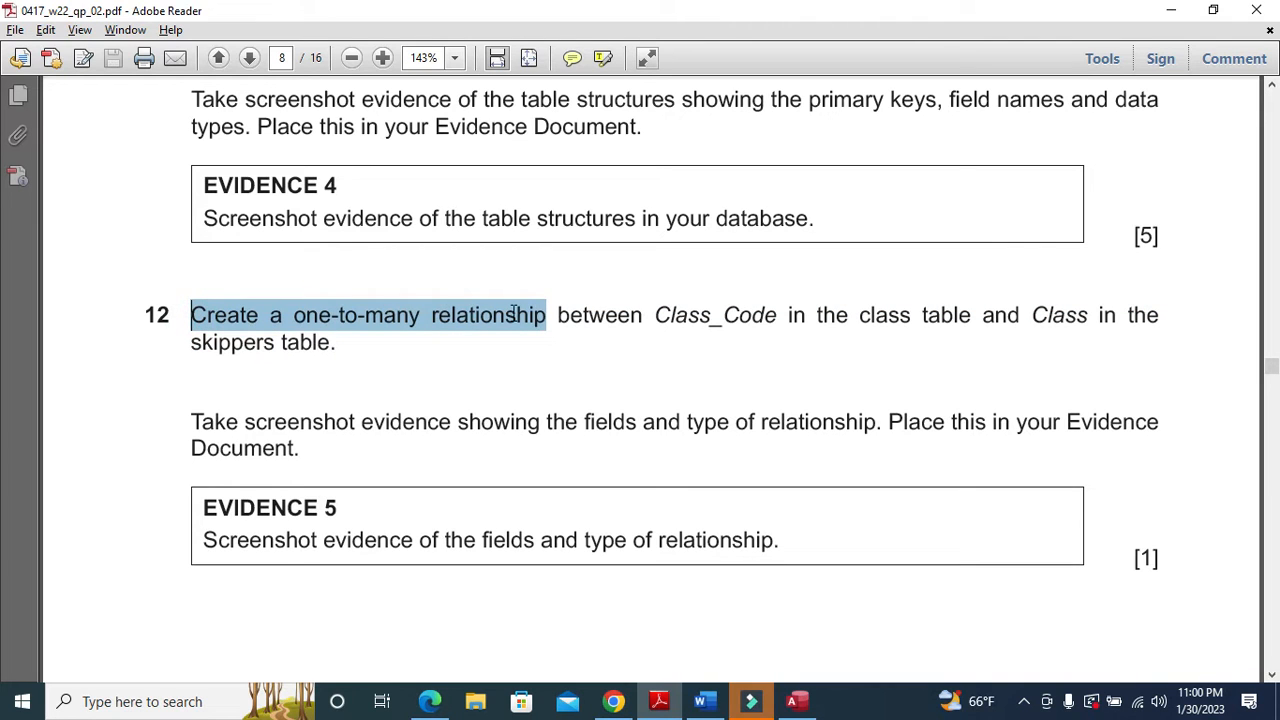
key(alt+Tab)
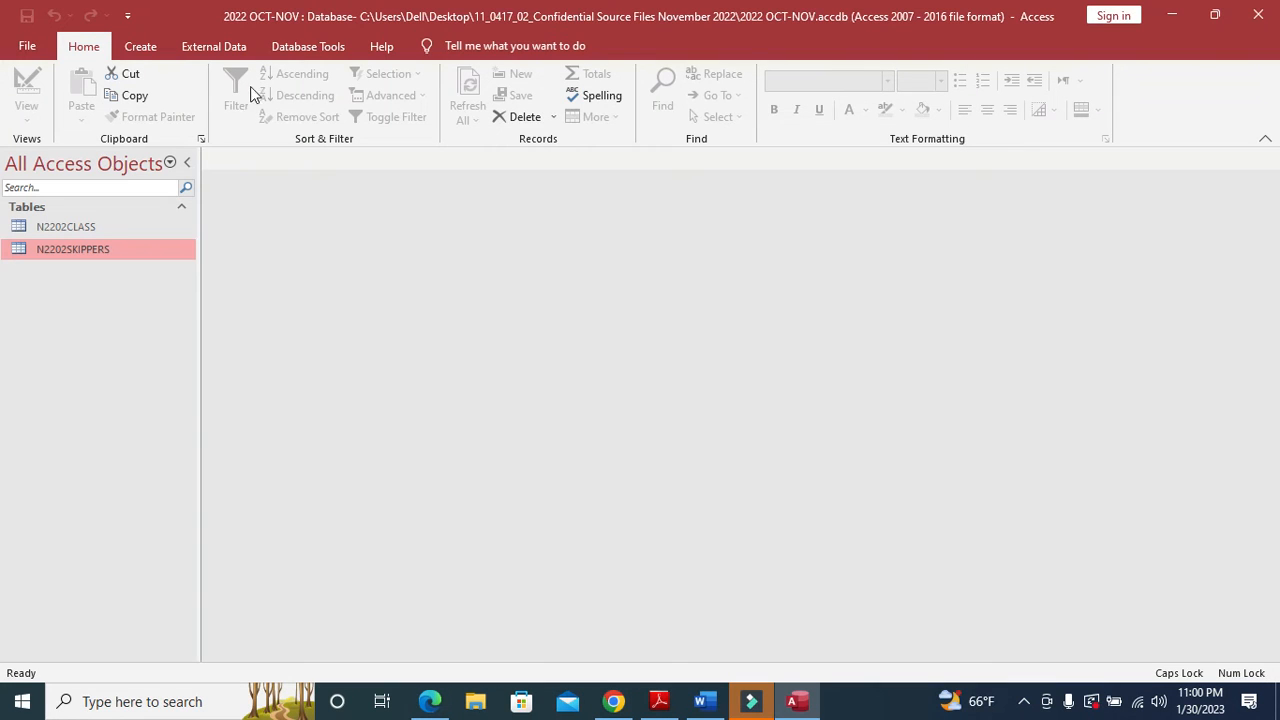
- Add N2202CLASS and N2202SKIPPERS to the Relationships window and note Class_Code in the question
click(296, 48)
click(236, 98)
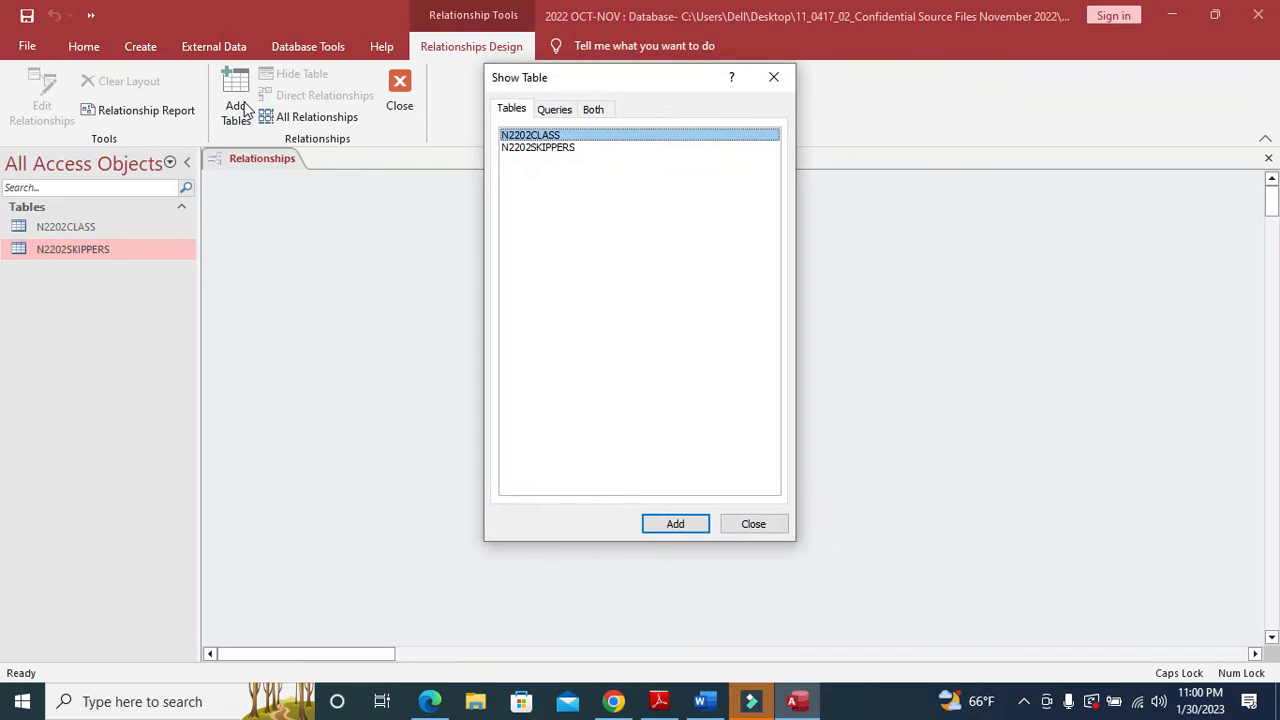
drag(558, 190, 542, 131)
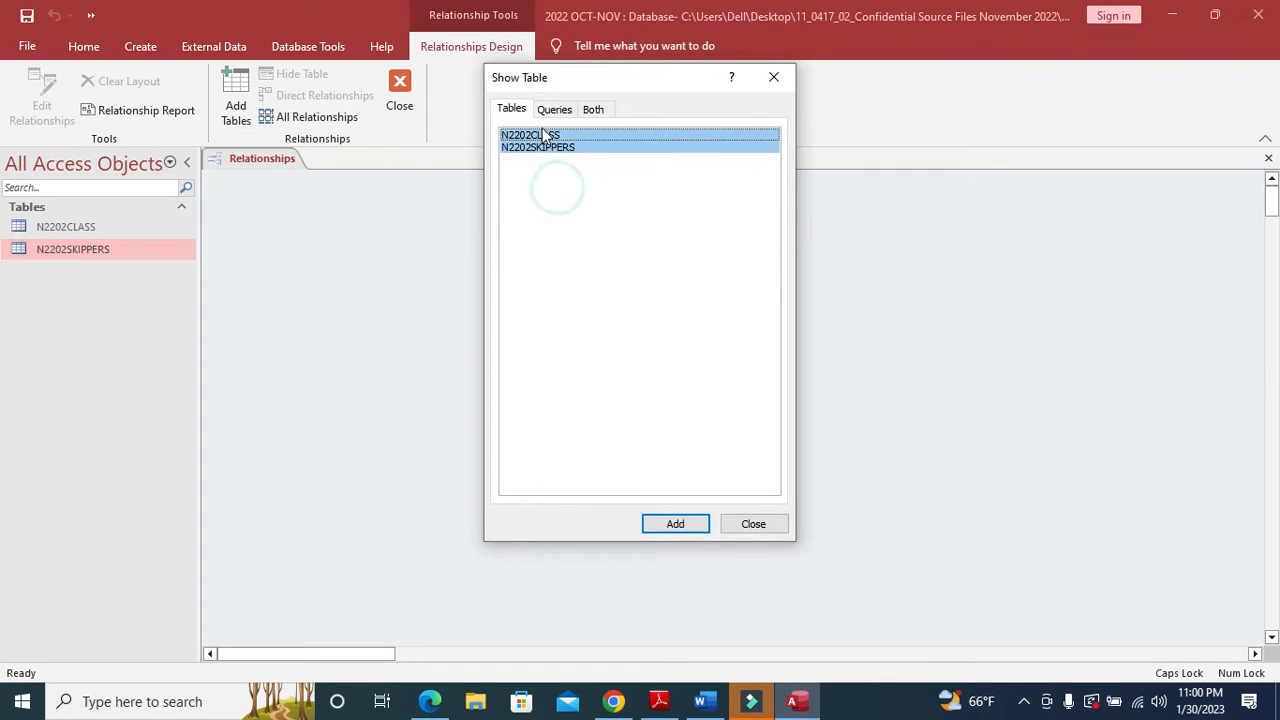
click(675, 524)
click(750, 522)
key(alt+Tab)
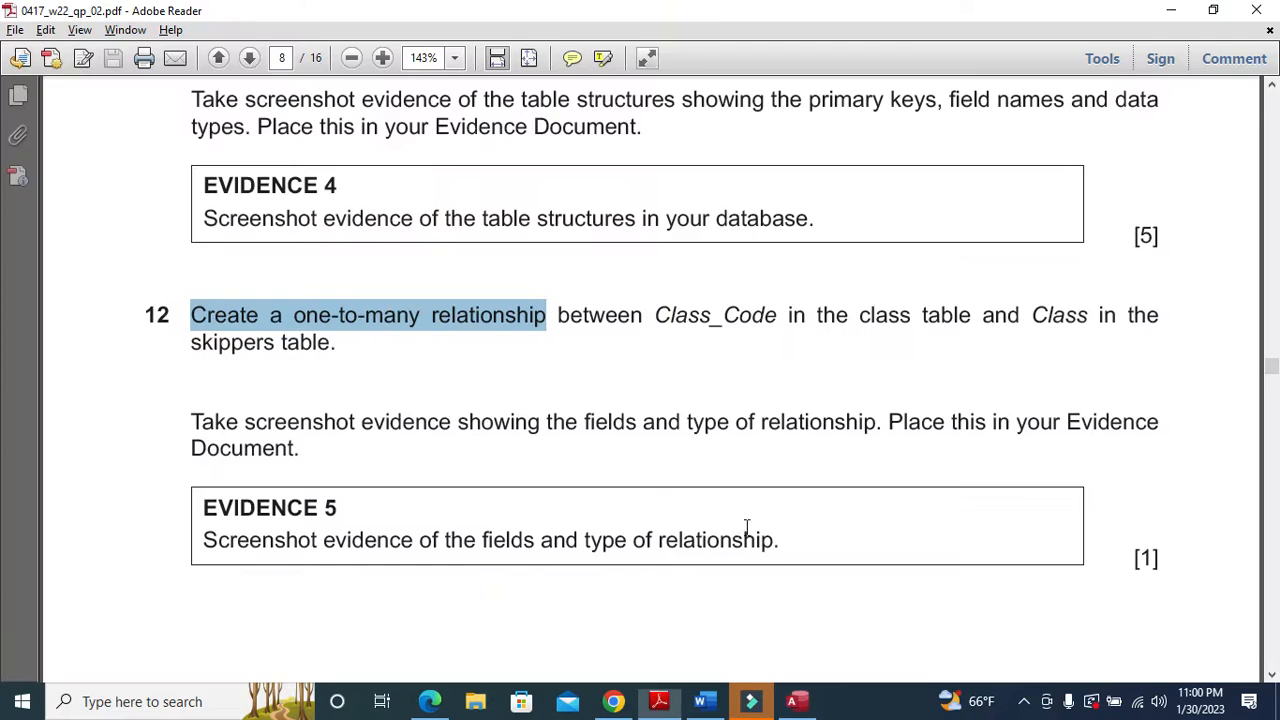
drag(652, 316, 349, 352)
key(alt+Tab)
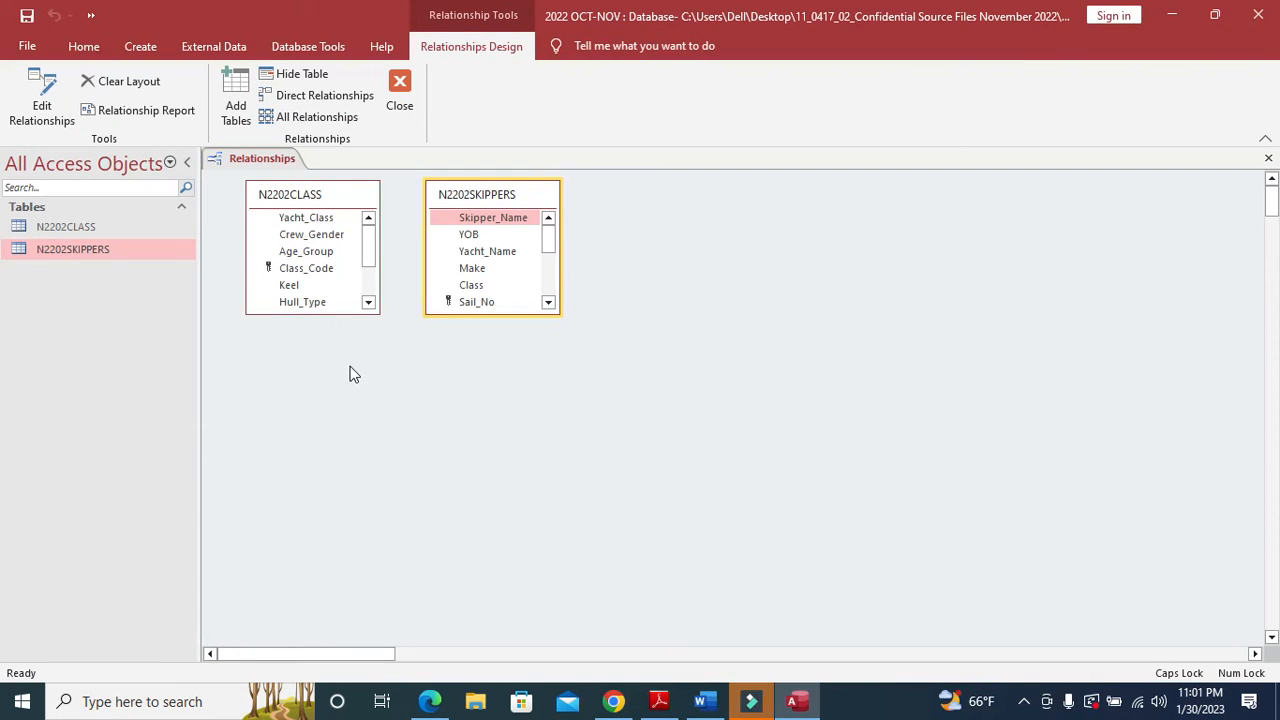
- Drag Class_Code onto Class, enforce referential integrity, create the link, and reposition N2202SKIPPERS
drag(316, 270, 482, 283)
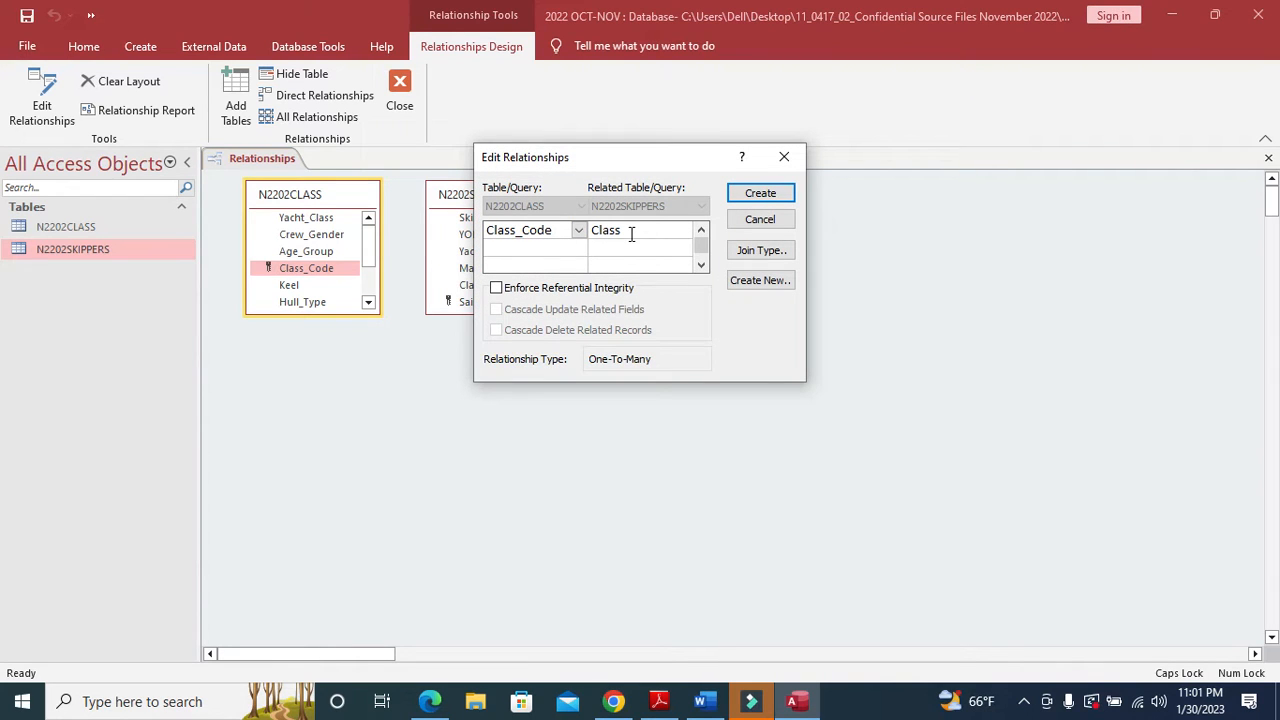
click(561, 290)
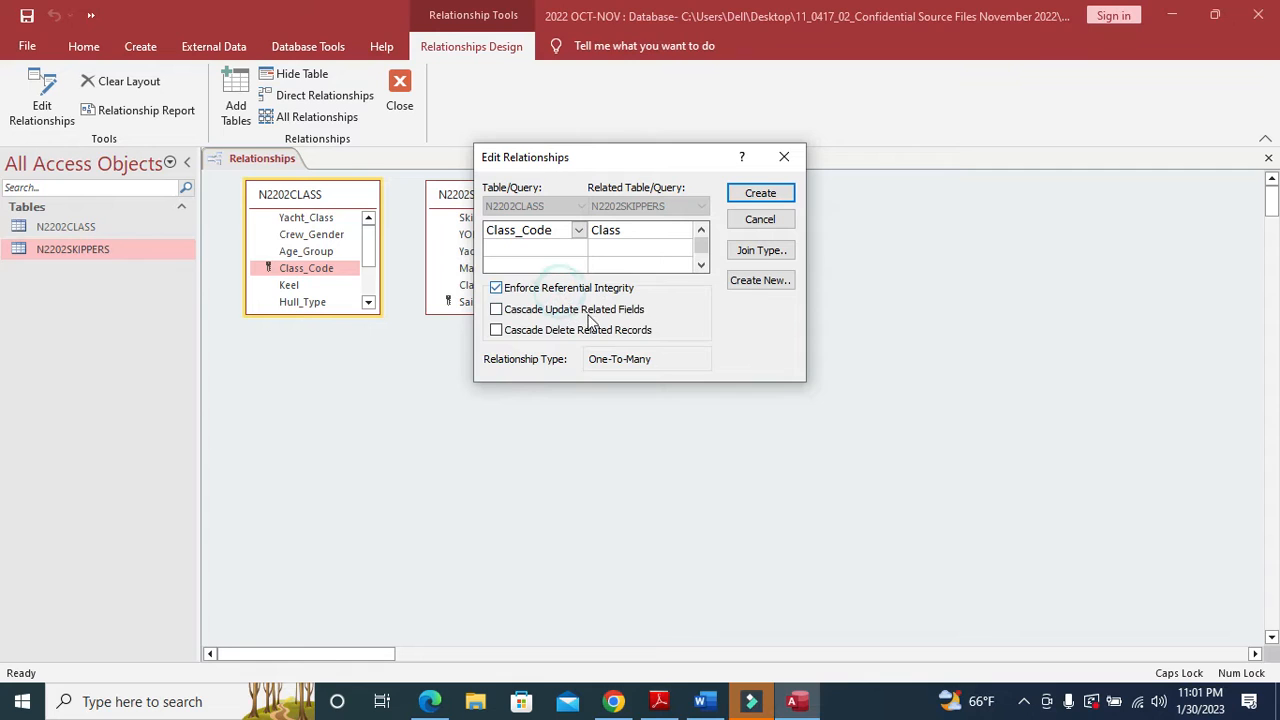
click(778, 195)
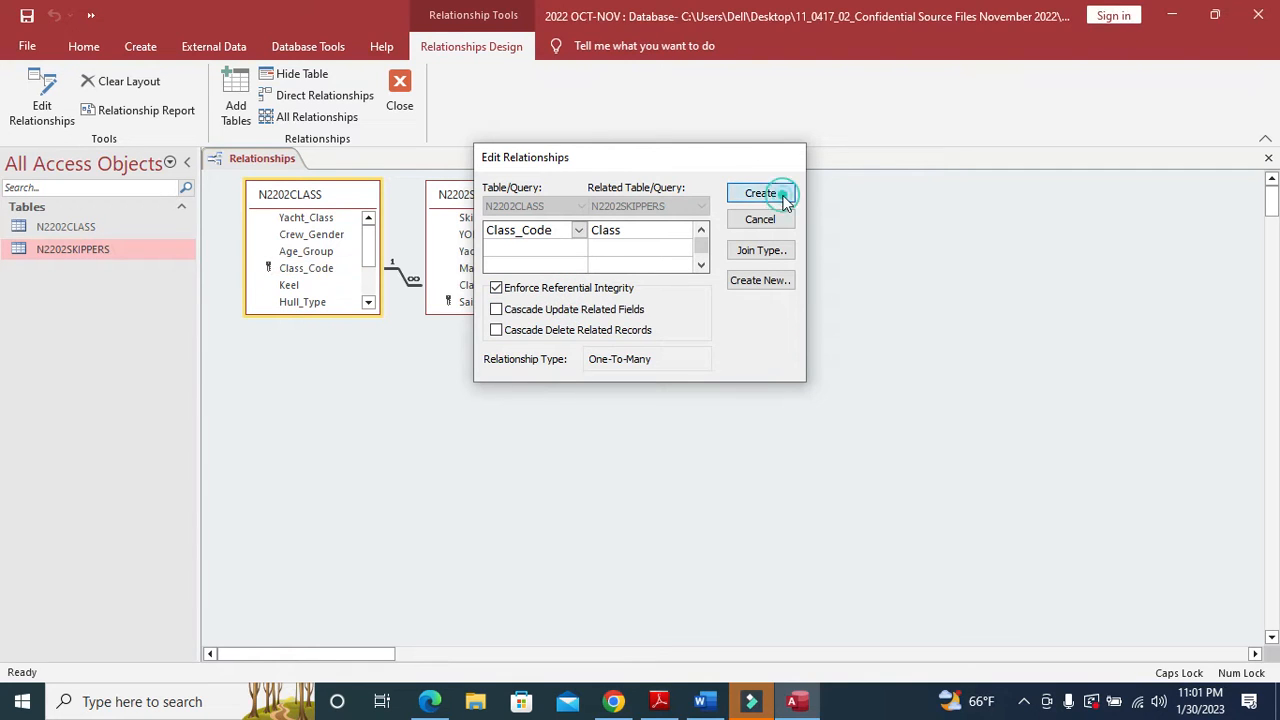
drag(547, 200, 565, 265)
- Snip both related tables and their relationship line in the Relationships window
key(super+shift+s)
drag(240, 173, 582, 384)
click(662, 702)
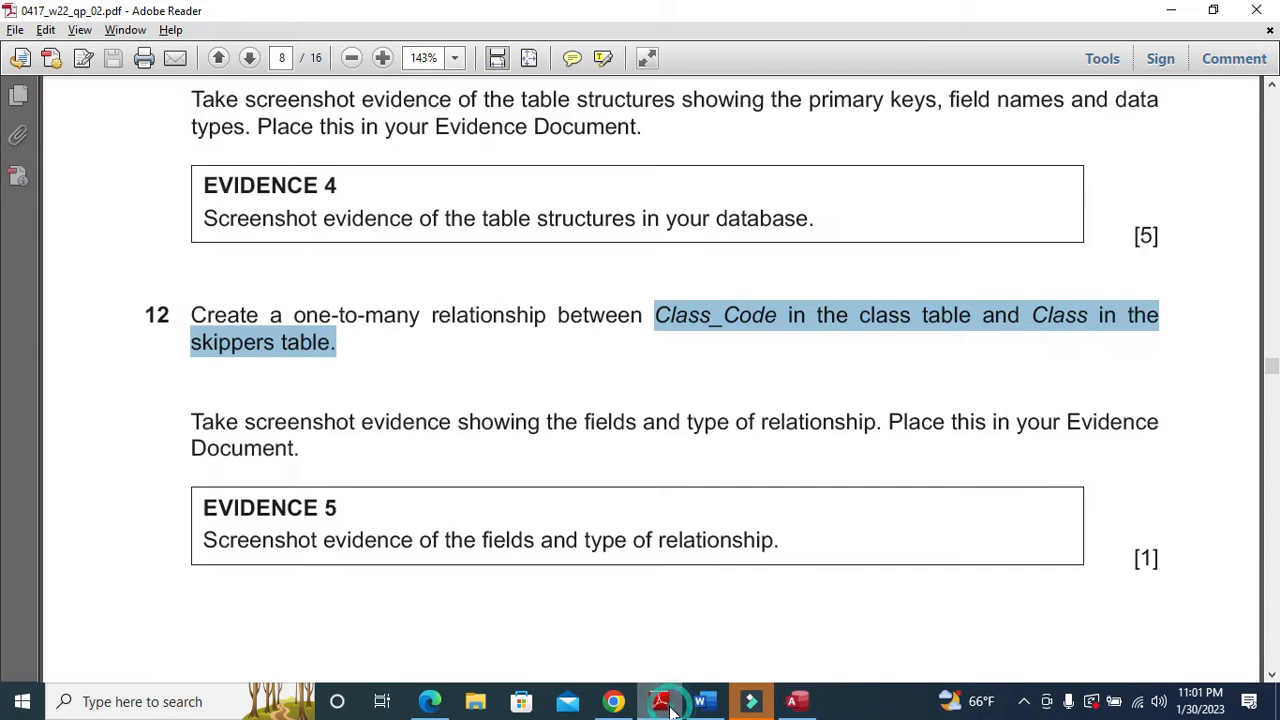
key(alt+Tab)
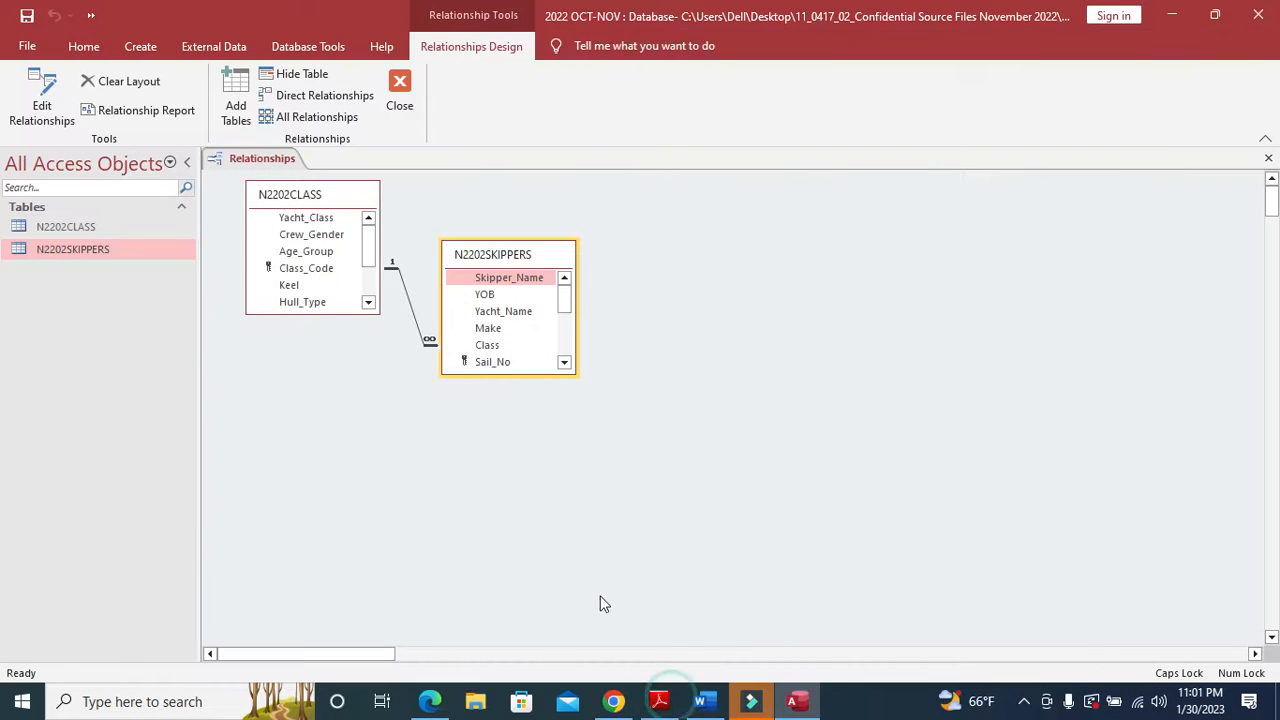
- Paste the relationship screenshot under Step 12 - EVIDENCE 5 in Word
click(700, 701)
scroll(540, 588, down, 5)
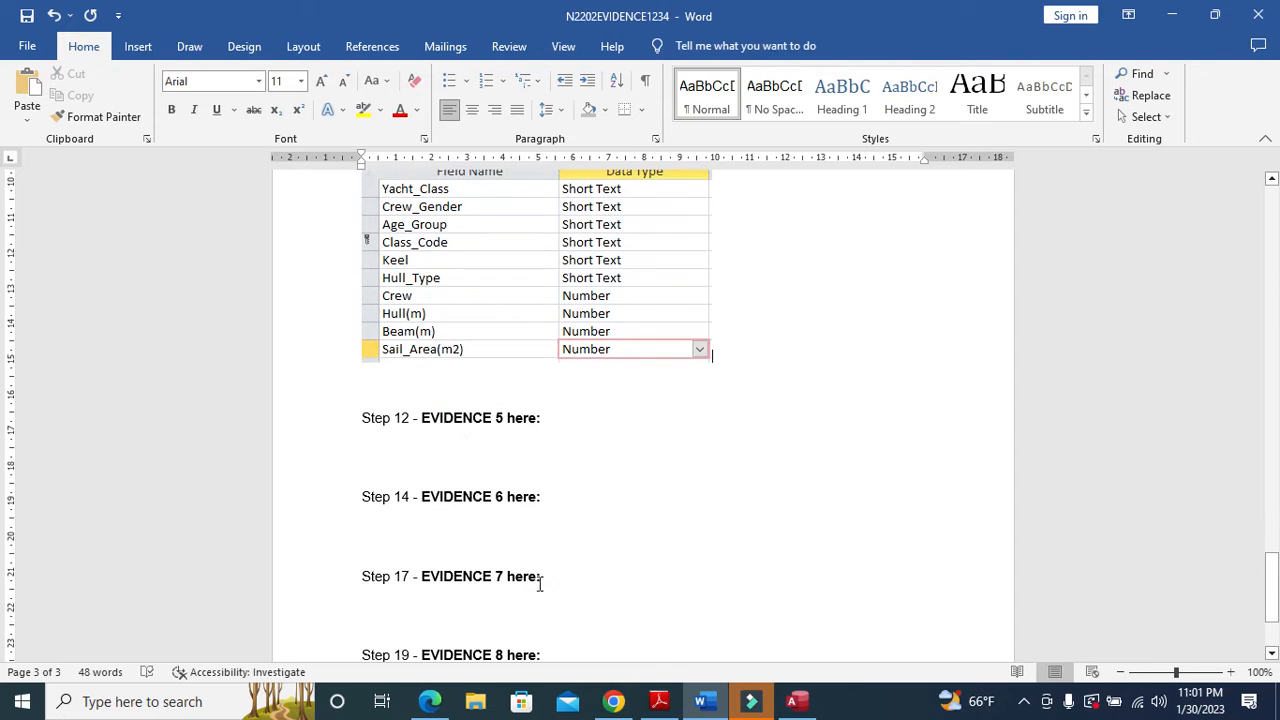
click(459, 437)
click(27, 90)
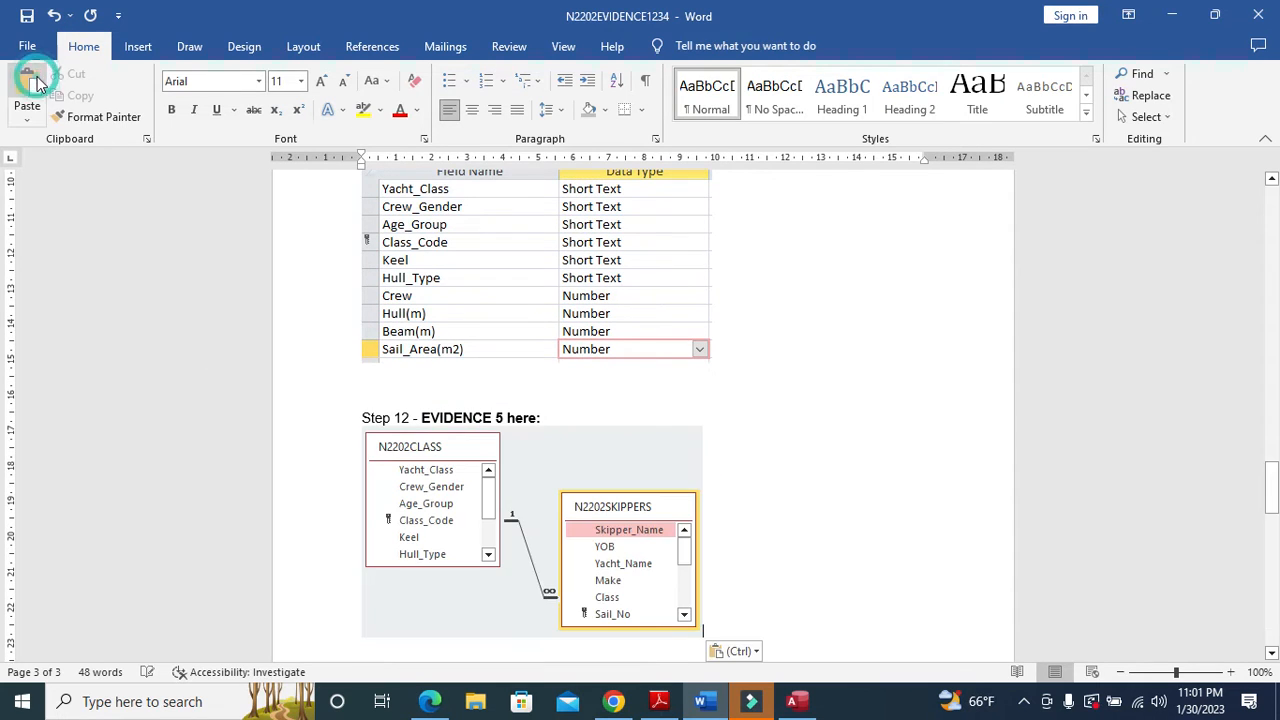
- Read further down the exam question paper, then return to Access
click(659, 701)
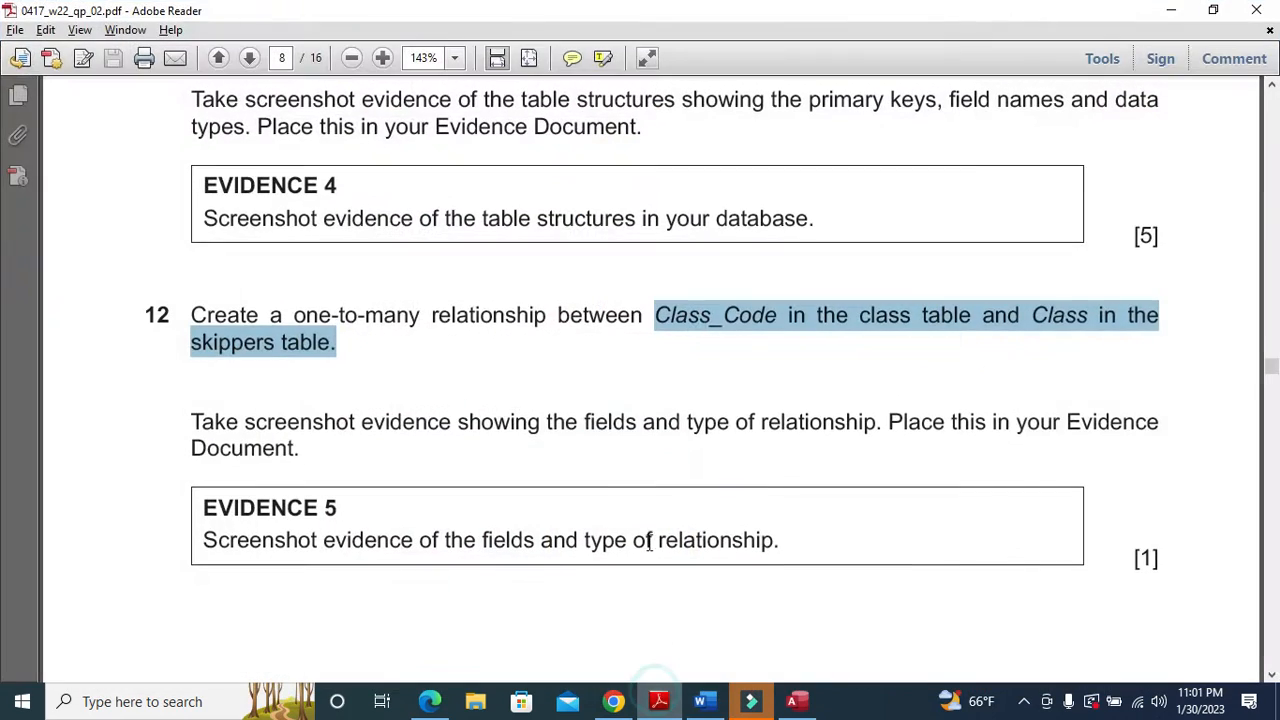
scroll(642, 506, down, 10)
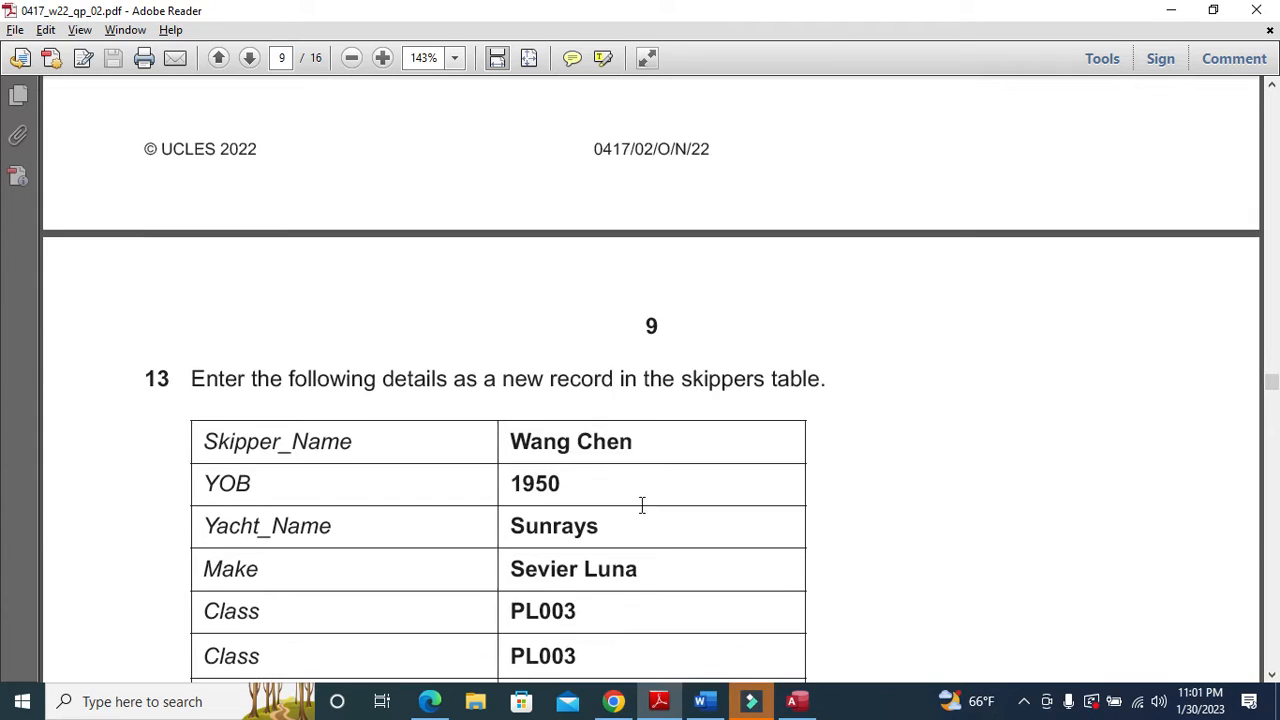
scroll(645, 514, down, 1)
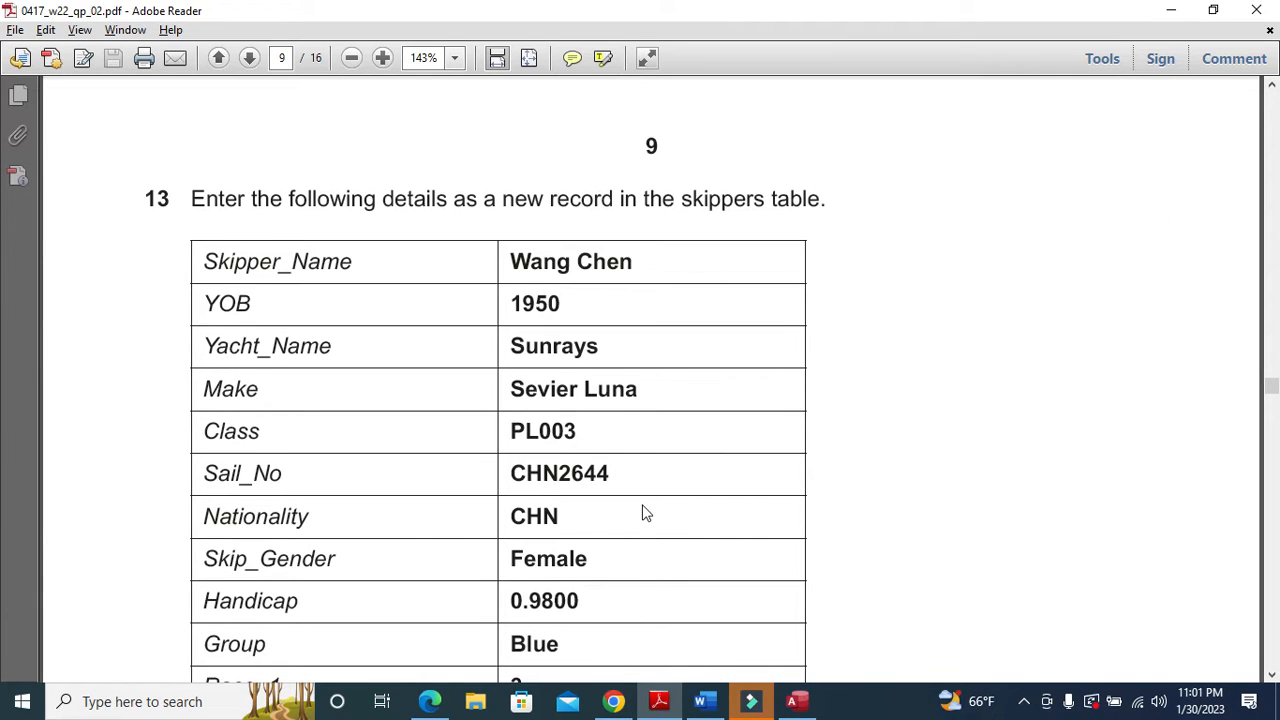
scroll(645, 514, down, 1)
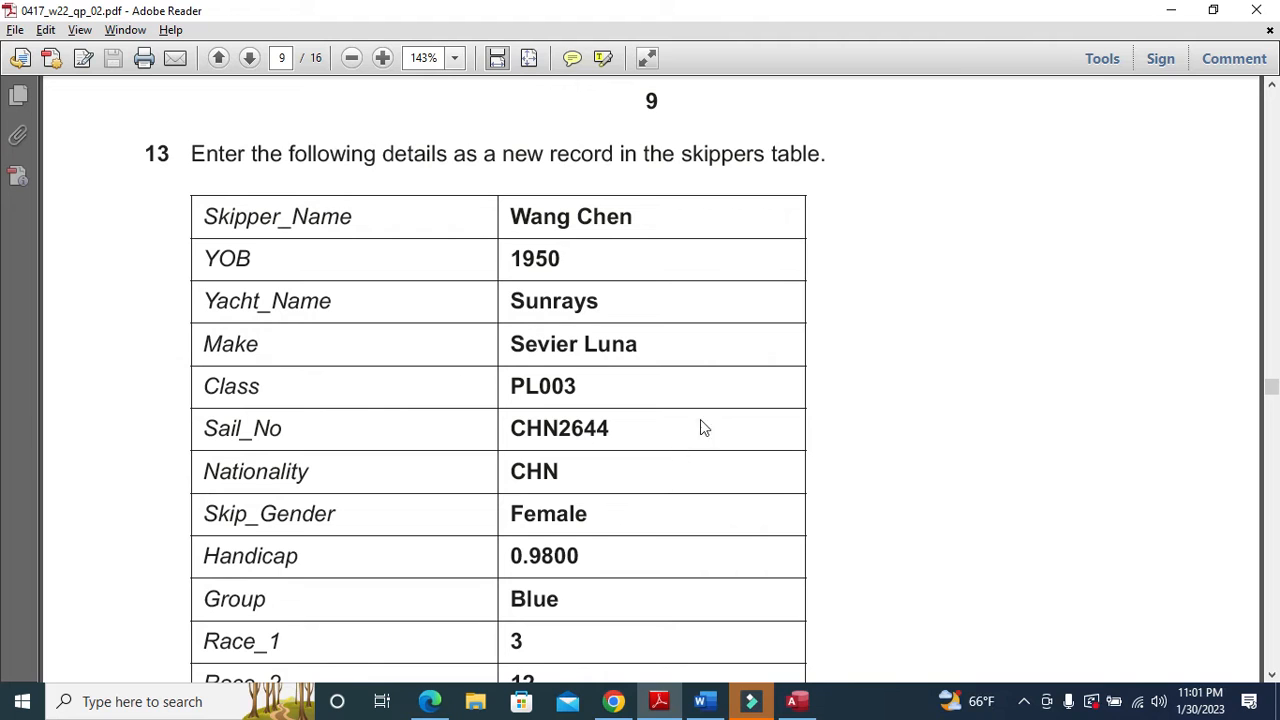
click(797, 701)
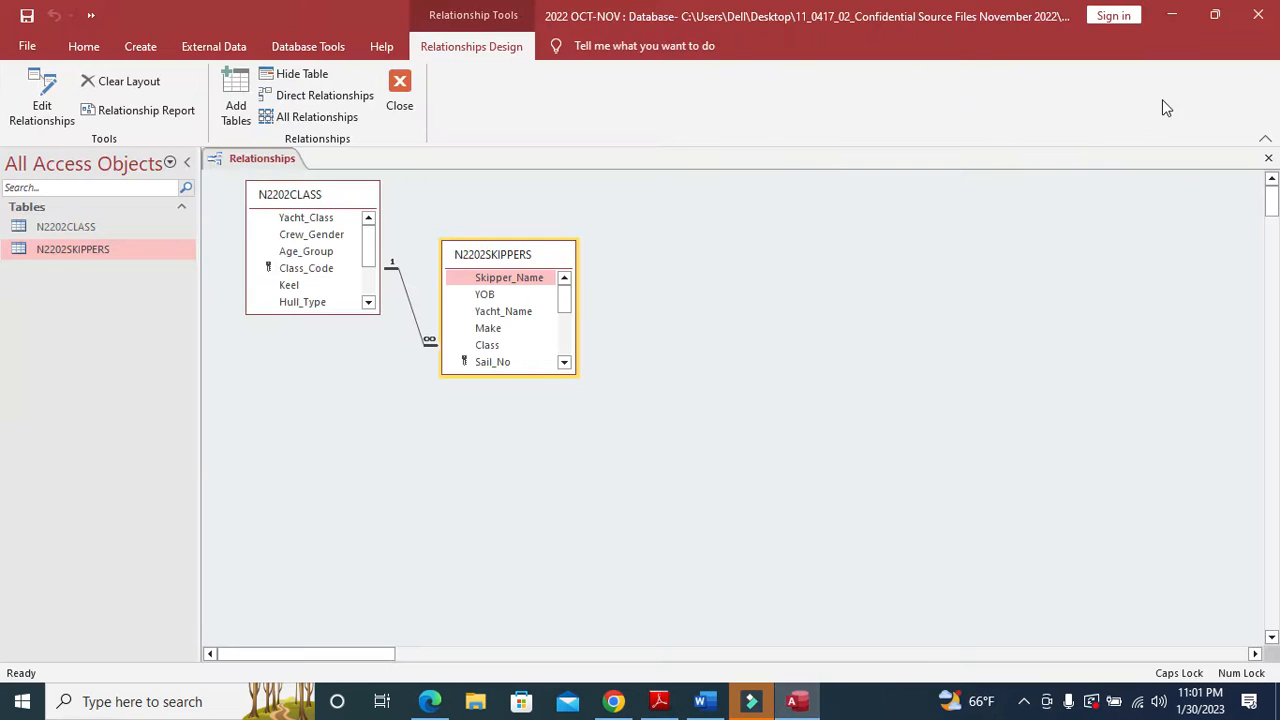
- Save and close the Relationships layout, then open the N2202SKIPPERS datasheet
click(1267, 163)
click(587, 407)
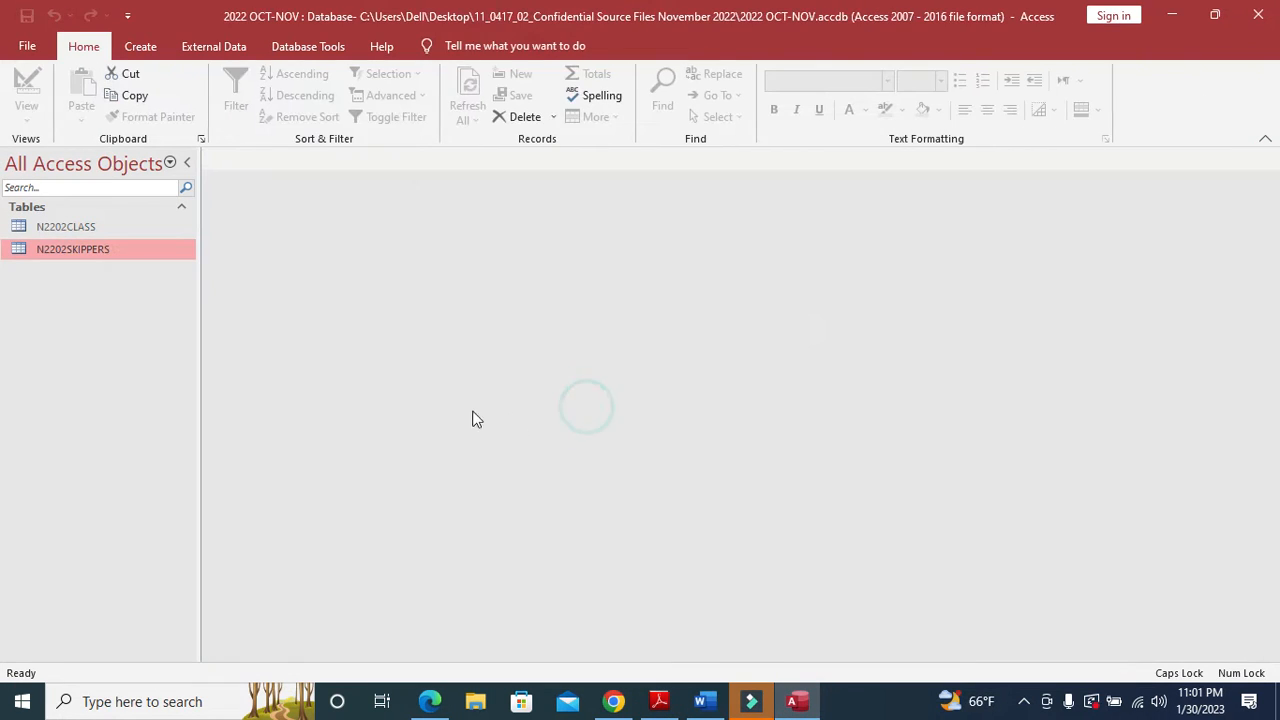
right_click(85, 255)
click(131, 263)
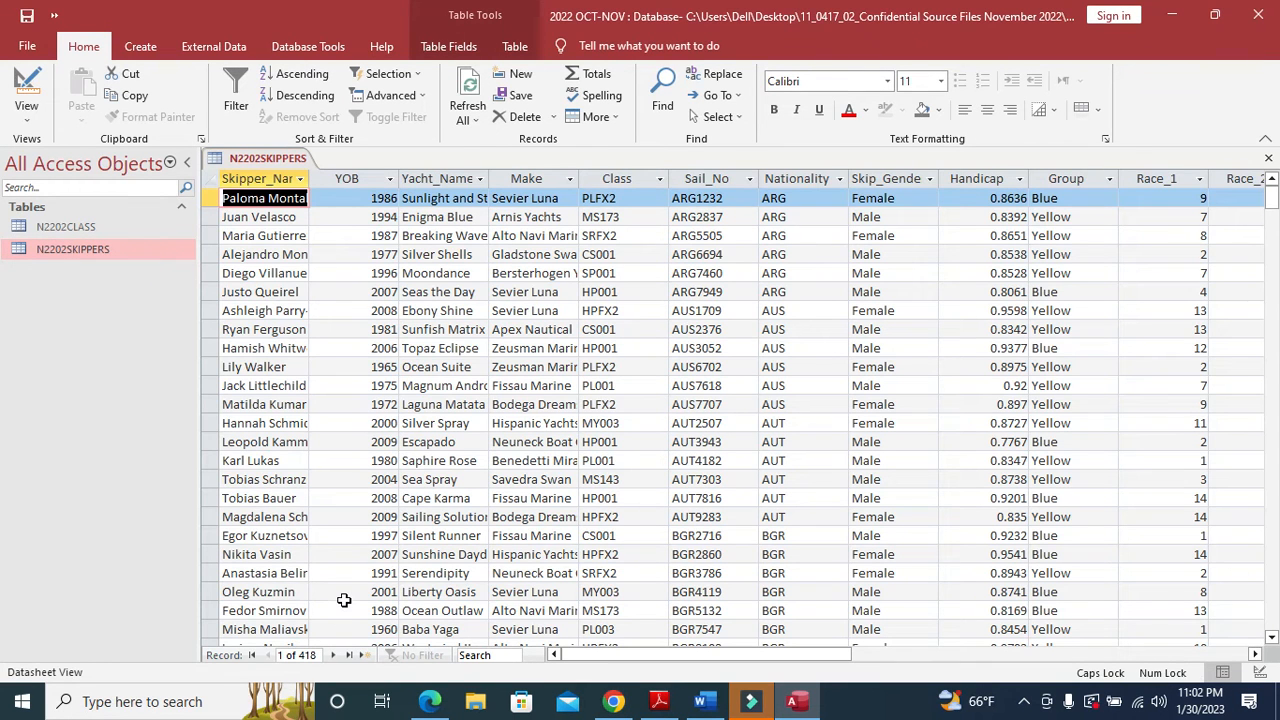
- Go to the blank new record after the 418 existing skippers
click(362, 655)
key(alt+Tab)
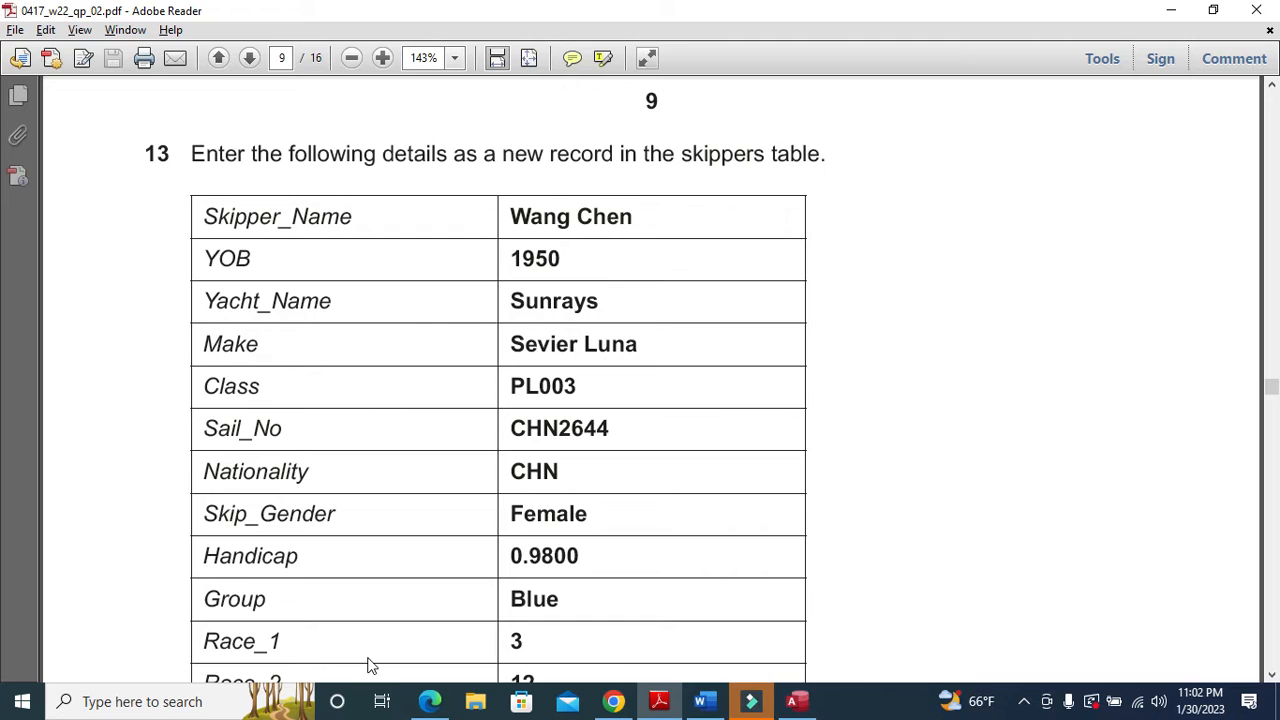
key(alt+Tab)
- Enter the skipper's full name in the new record's first field
key(Caps_Lock)
key(Caps_Lock)
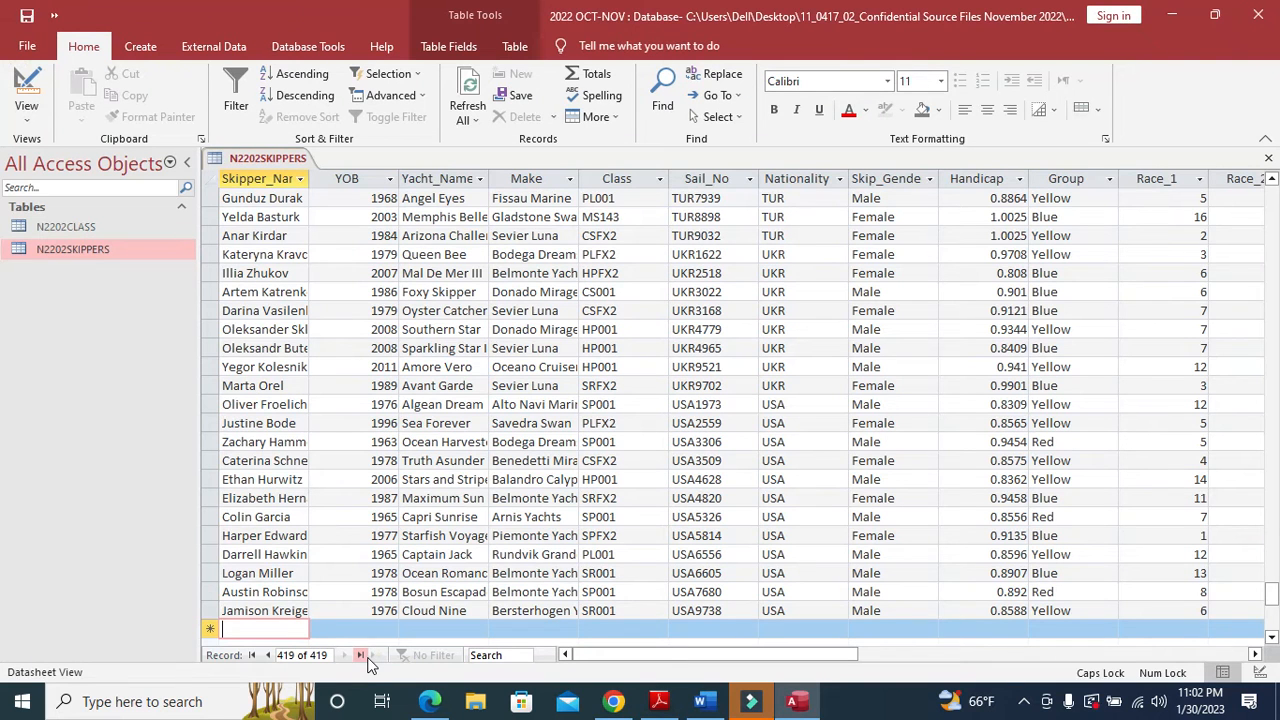
key(Caps_Lock)
key(Caps_Lock)
key(Caps_Lock)
key(alt+Tab)
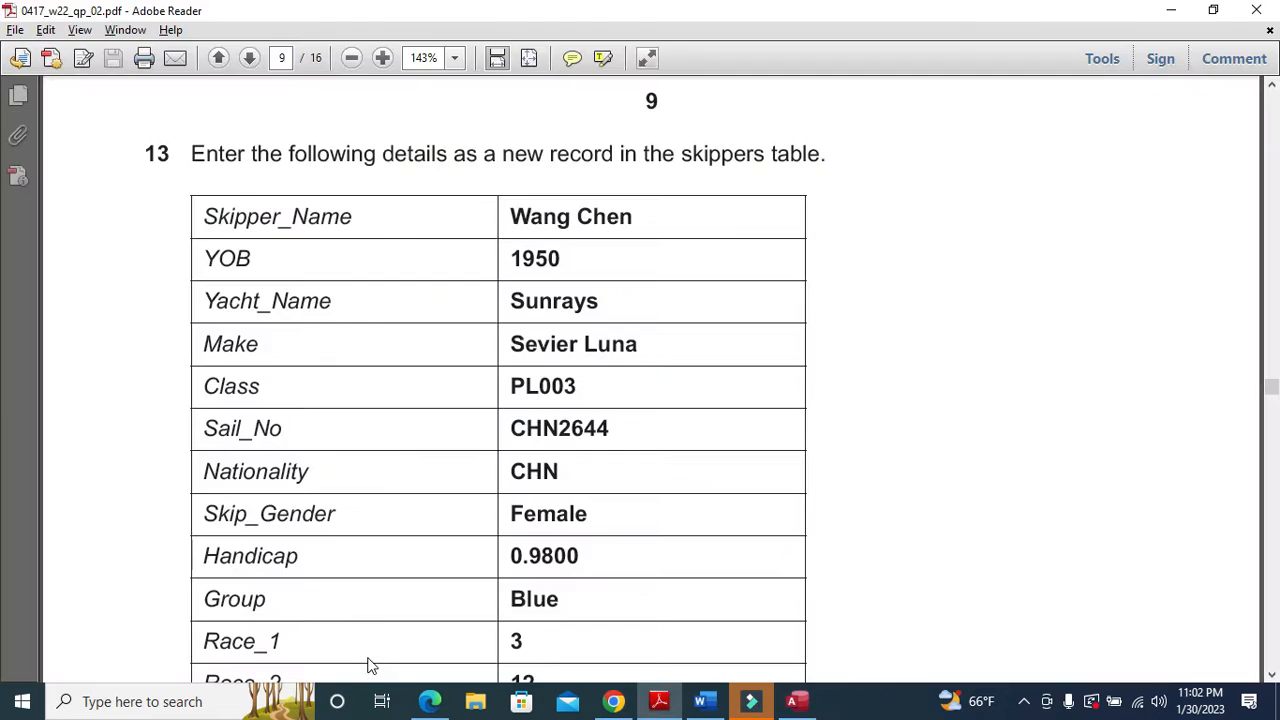
key(alt+Tab)
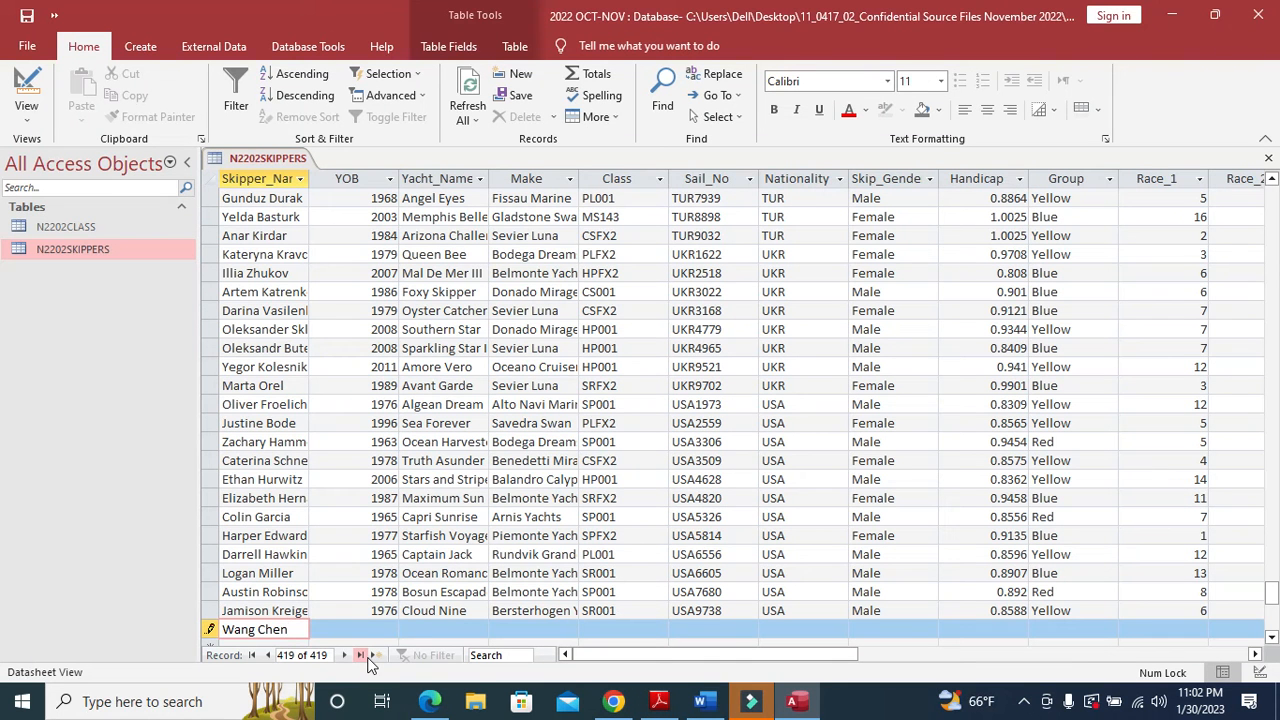
- Enter 1950 as the new skipper's YOB
key(Tab)
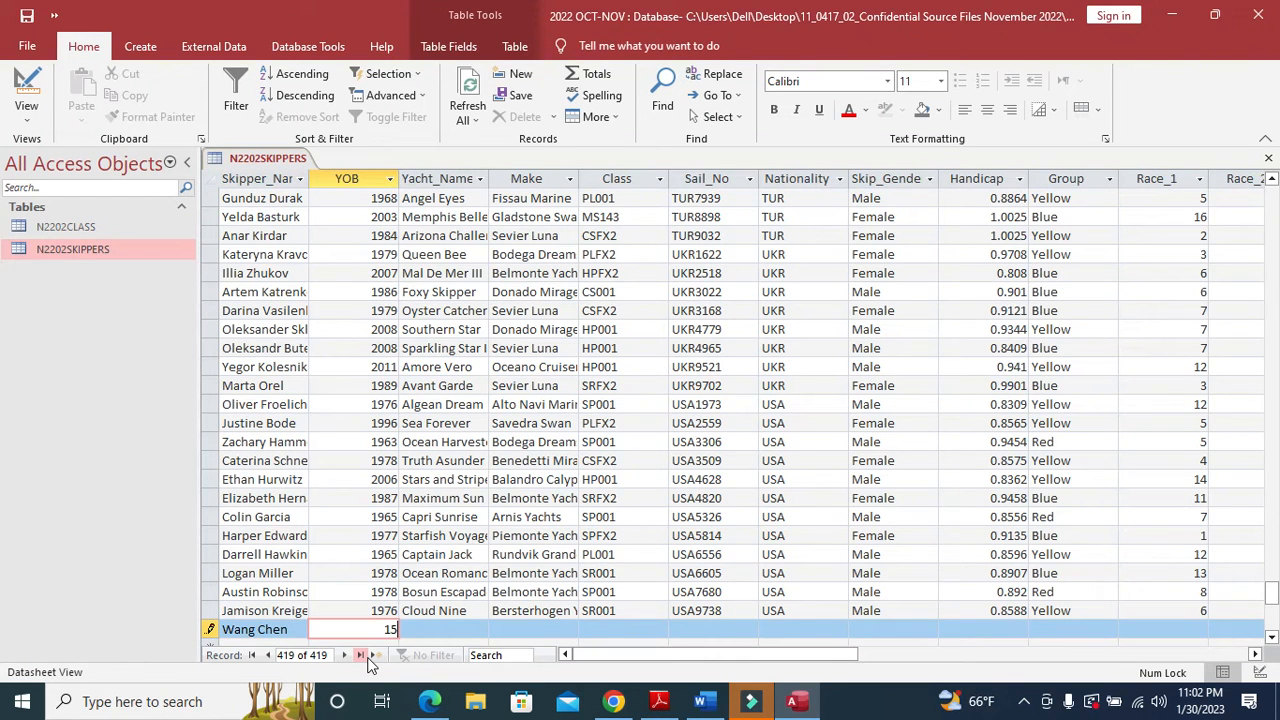
text(159)
key(BackSpace)
key(BackSpace)
text(950)
key(alt+Tab)
key(alt+Tab)
- Enter sunrays as the Yacht_Name
click(463, 632)
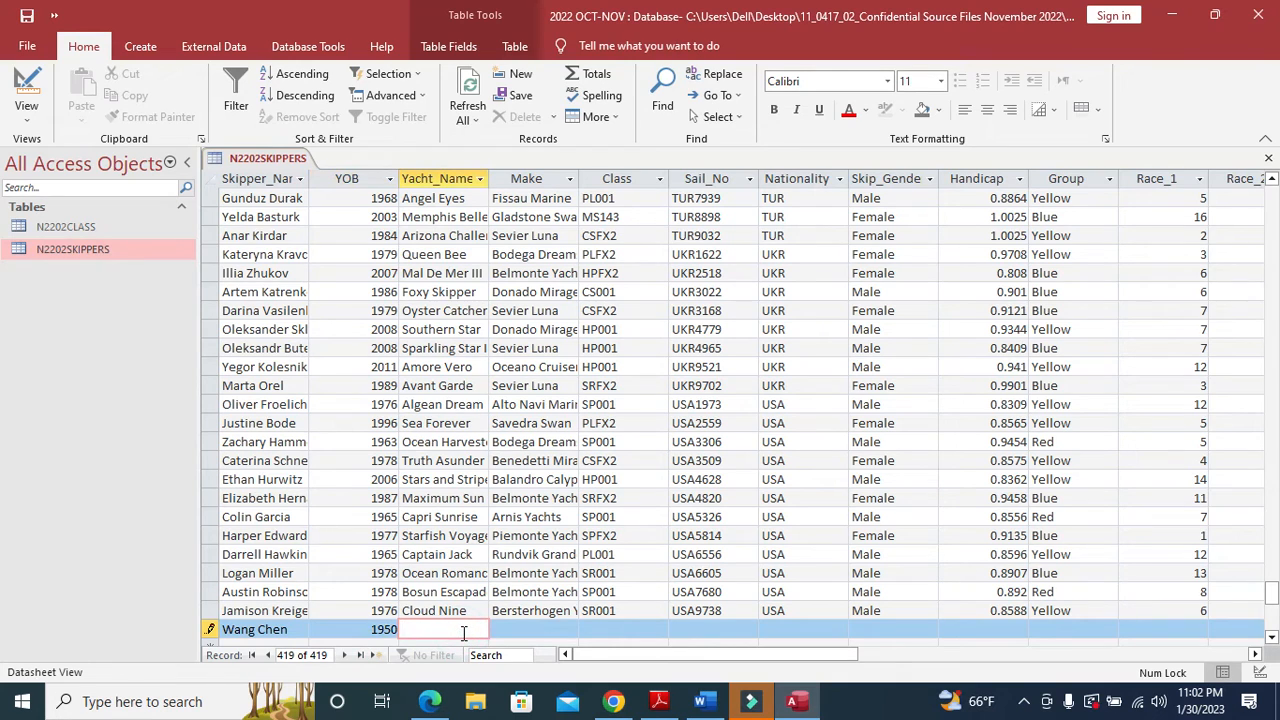
text(sunrays)
key(alt+Tab)
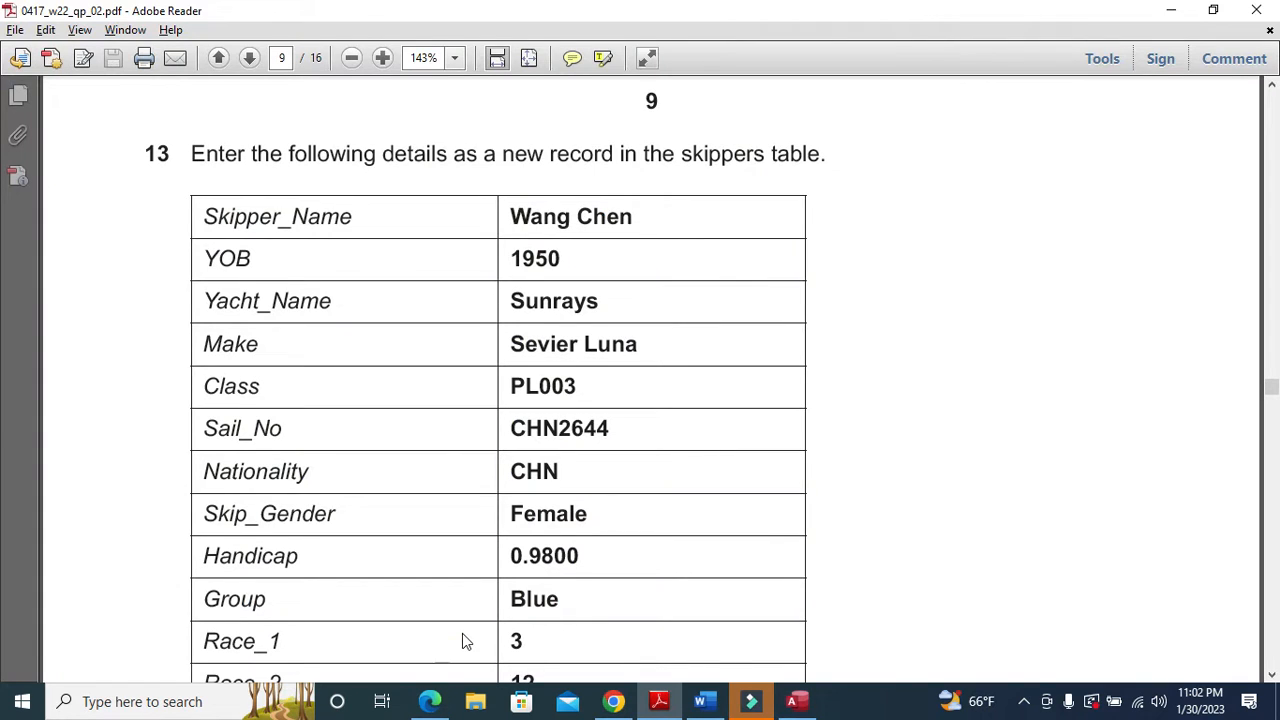
key(alt+Tab)
- Enter the make sevier L, then dismiss the missing Sail_No warning
click(515, 633)
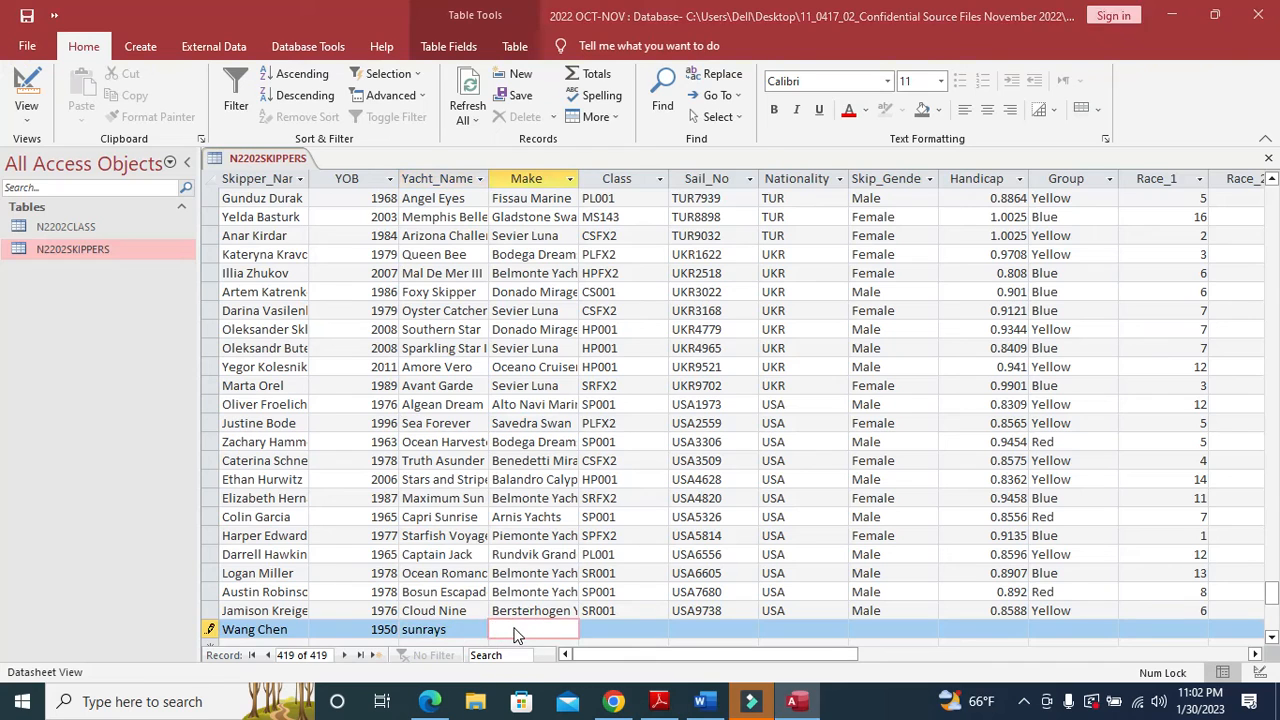
key(alt+Tab)
key(alt+Tab)
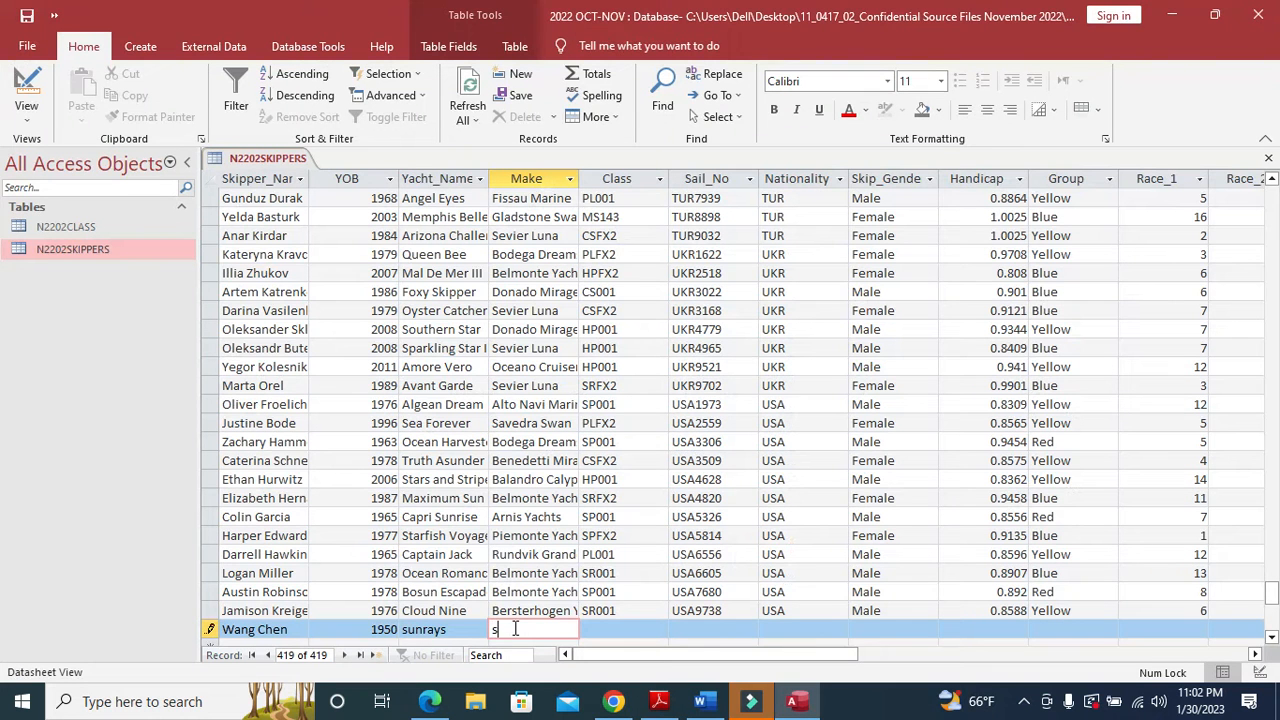
text(sevier)
key(alt+Tab)
key(alt+Tab)
text(L)
click(648, 633)
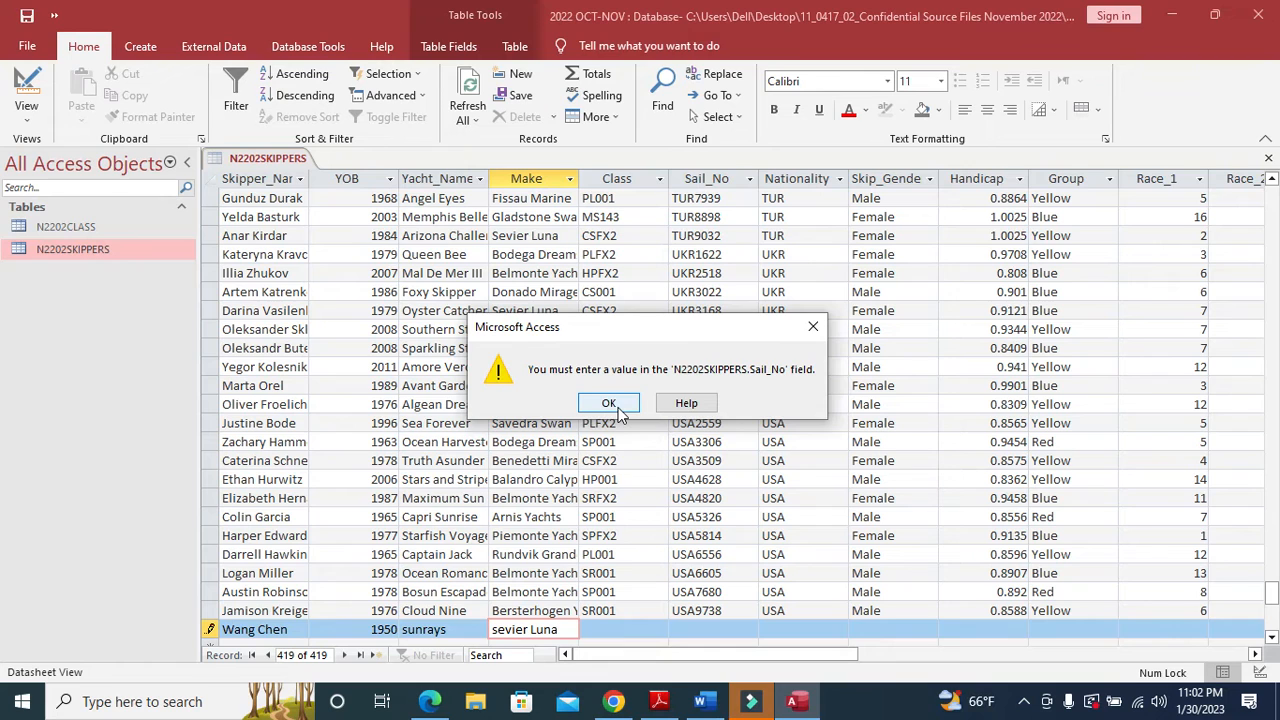
click(609, 404)
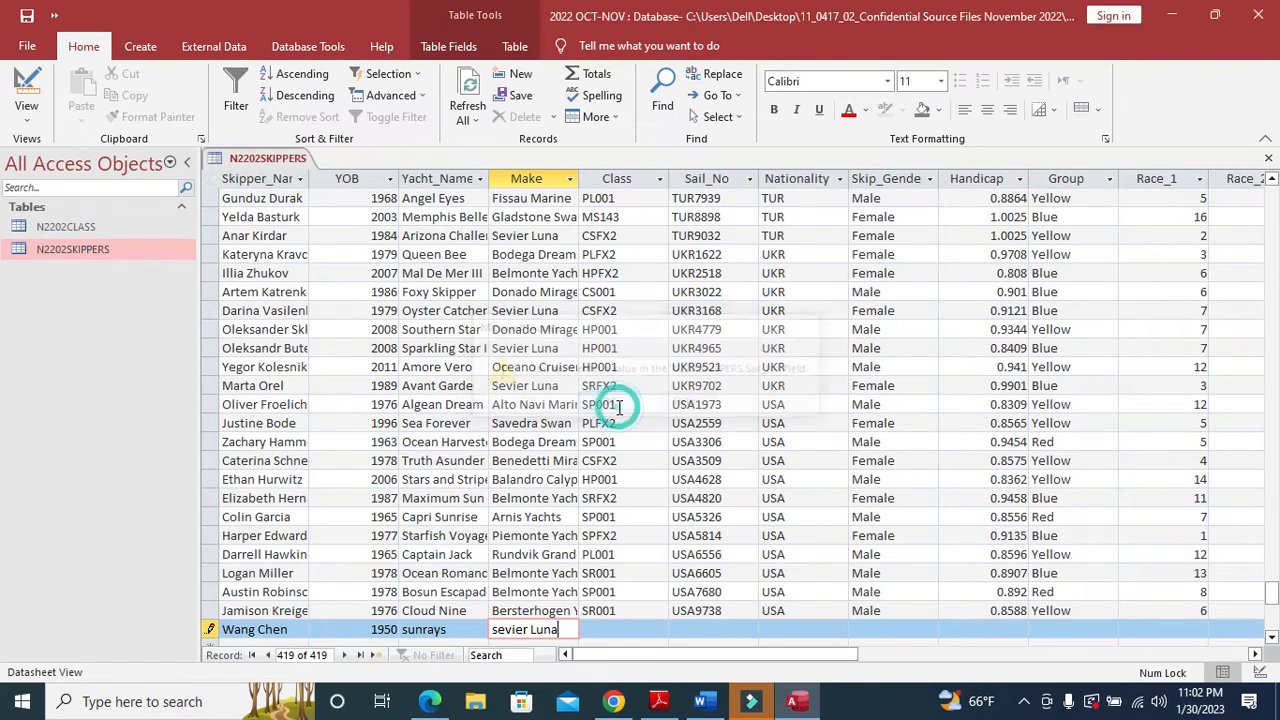
- Enter Class PL003 and Sail_No CHN2644 for the new skipper record, checking the PDF
click(607, 631)
key(alt+Tab)
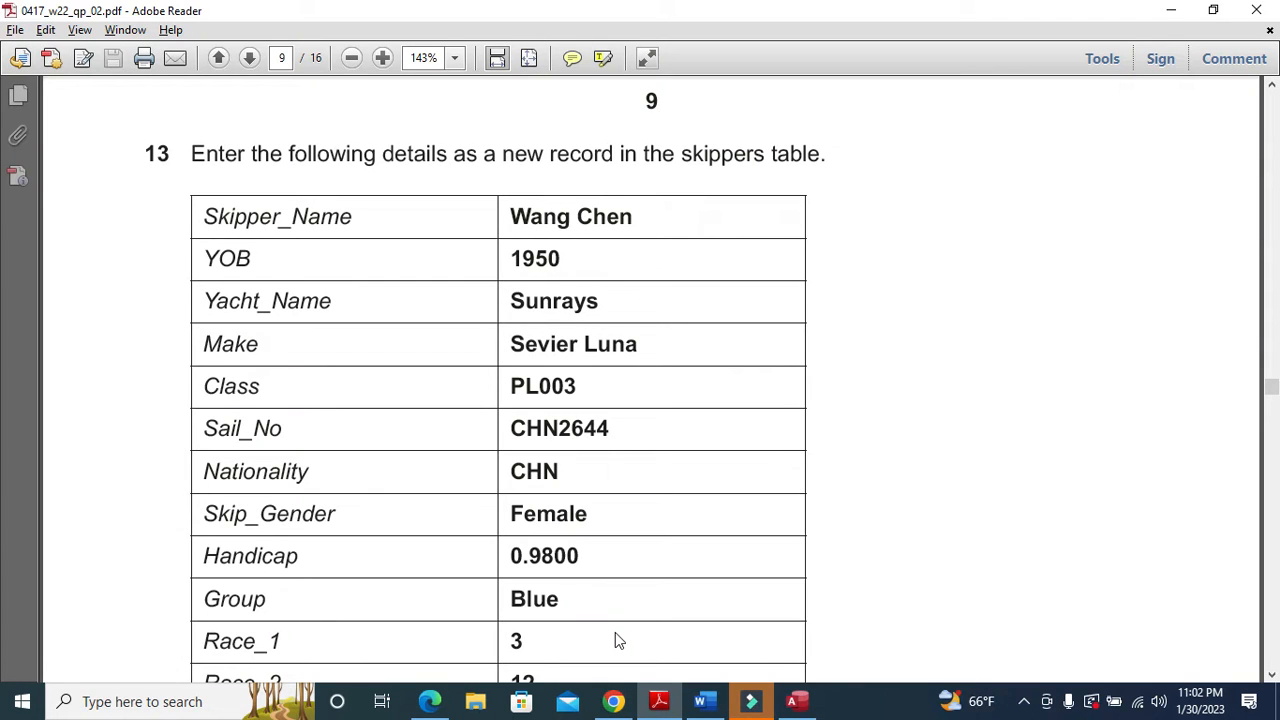
key(alt+Tab)
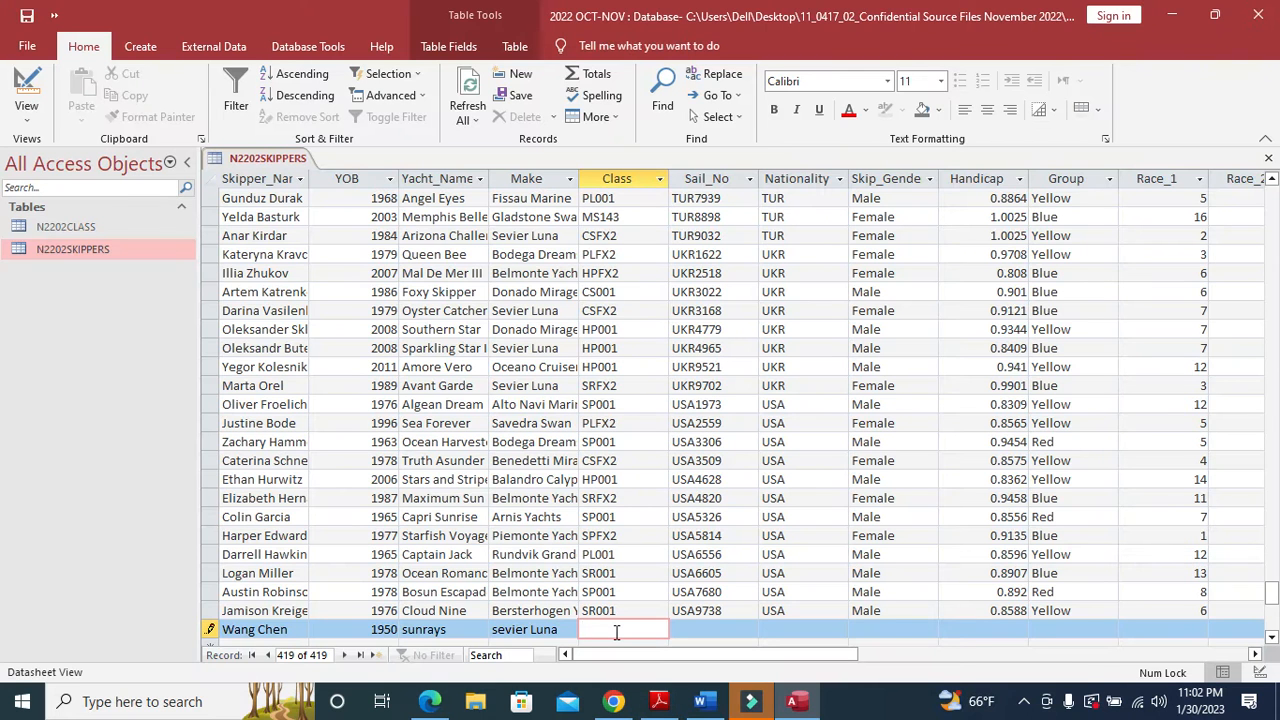
text(PL003)
key(Tab)
key(alt+Tab)
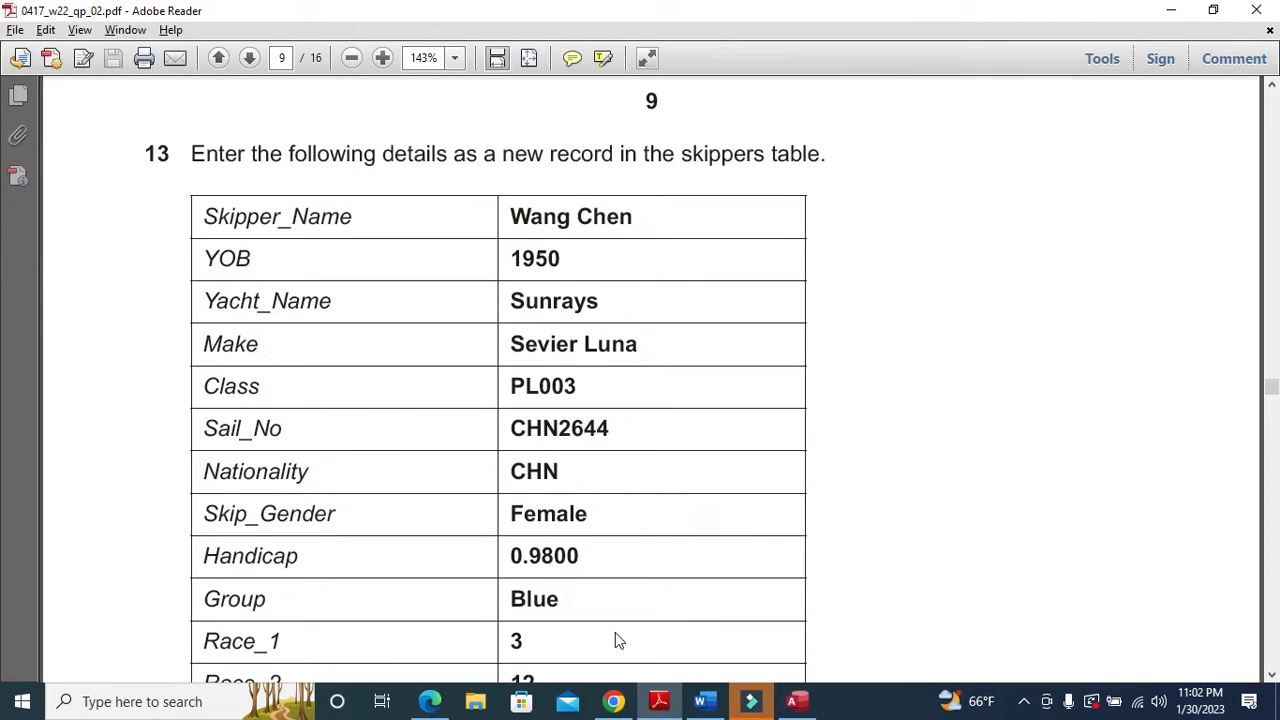
key(alt+Tab)
text(CHN)
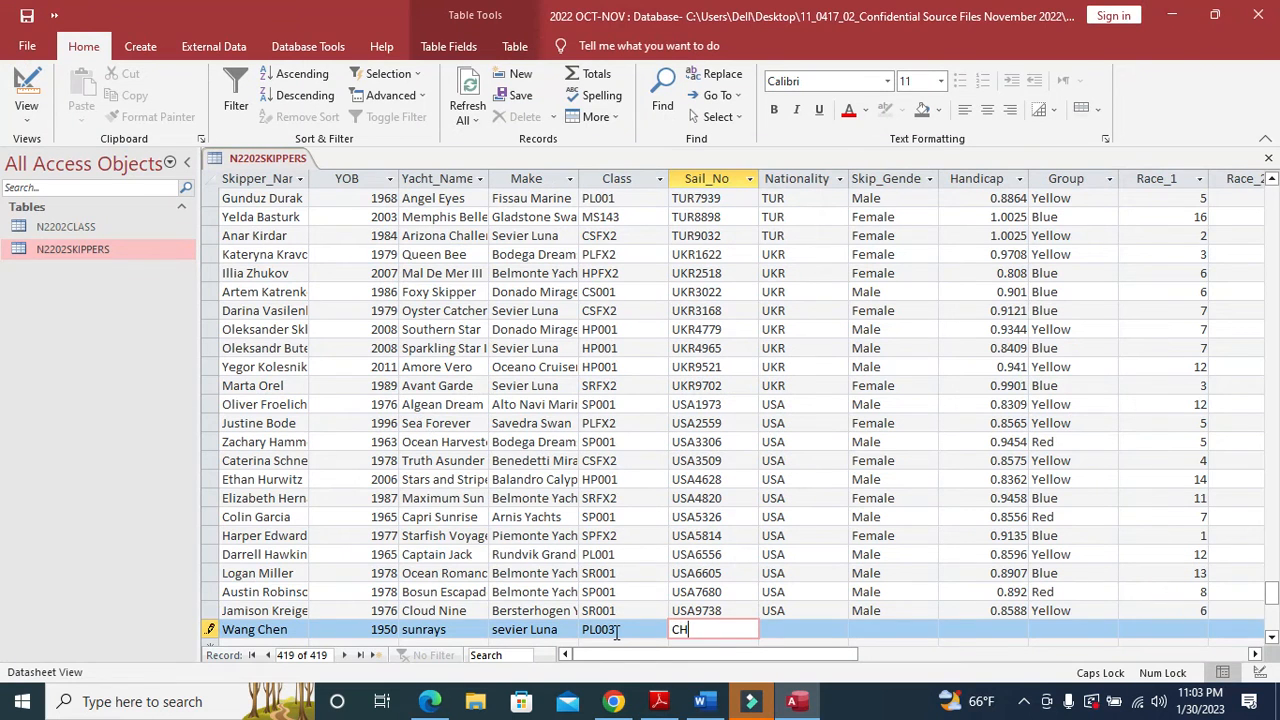
key(alt+Tab)
key(alt+Tab)
text(26)
key(Tab)
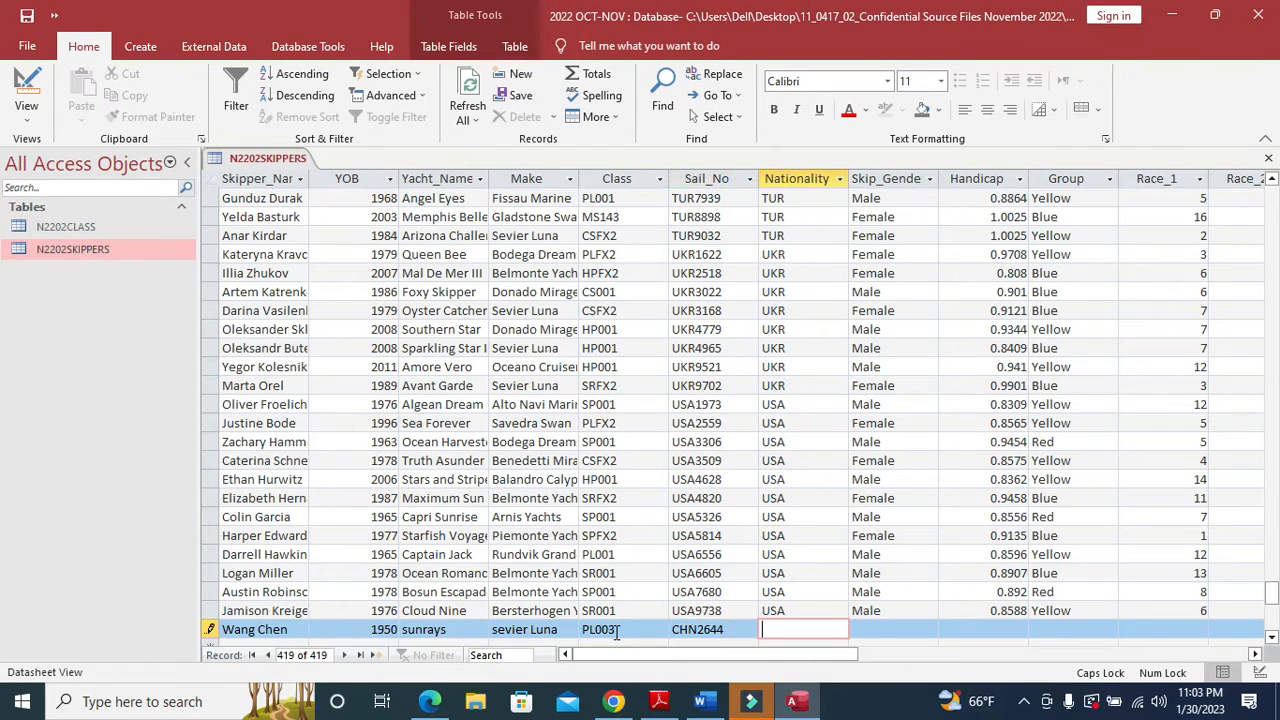
- Fill in Nationality CHN, Skip_Gender Female and Handicap 0.98
key(alt+Tab)
key(alt+Tab)
text(CHN)
key(Tab)
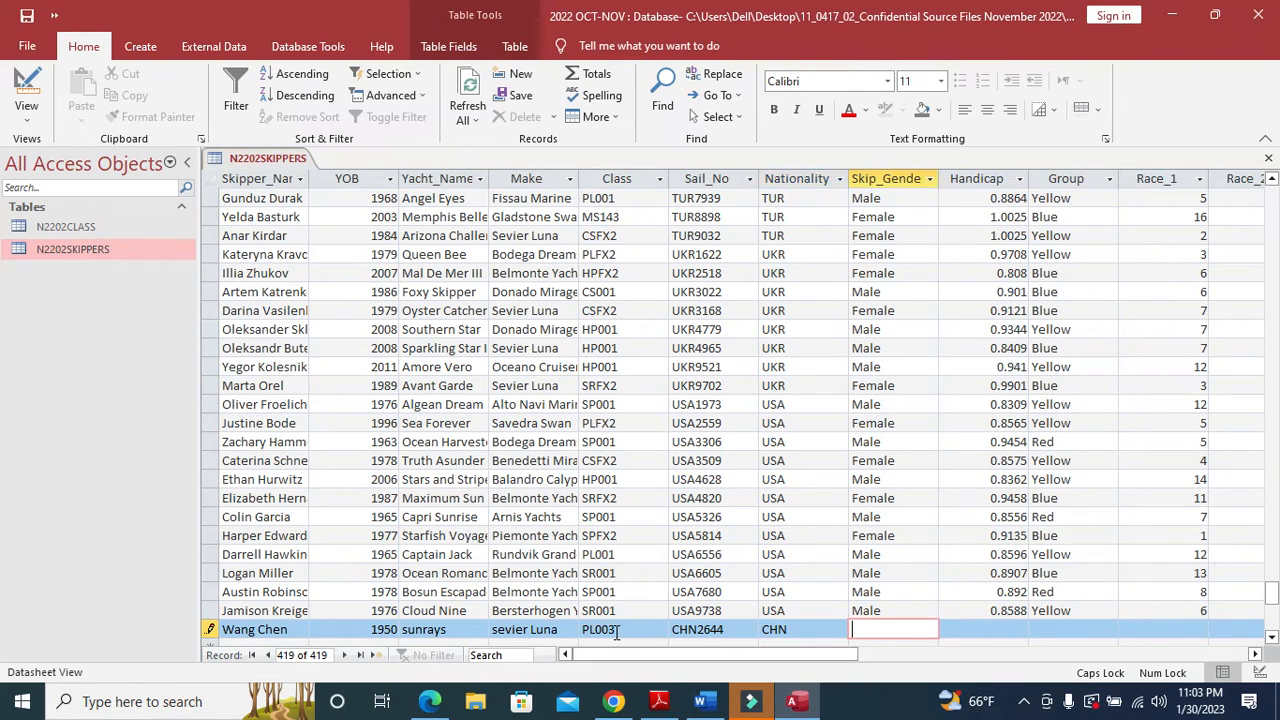
key(alt+Tab)
key(alt+Tab)
text(F)
key(Caps_Lock)
text(emale)
key(Tab)
key(alt+Tab)
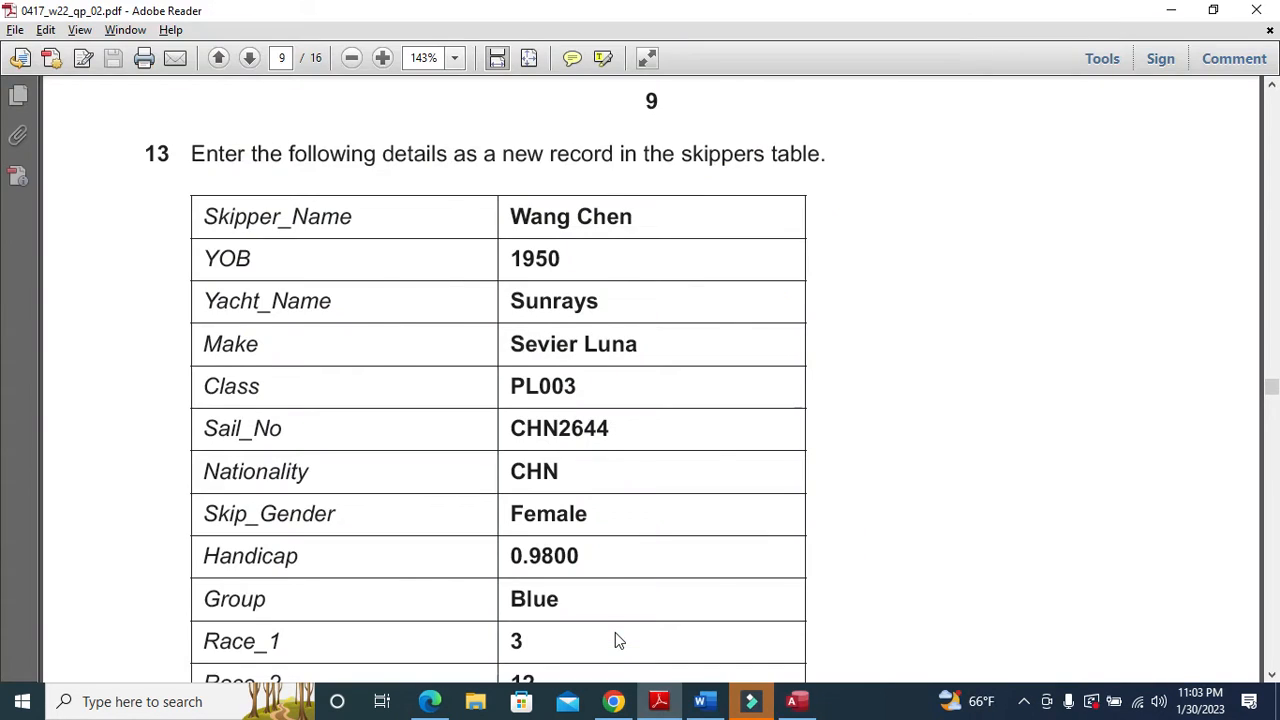
key(alt+Tab)
text(0.98)
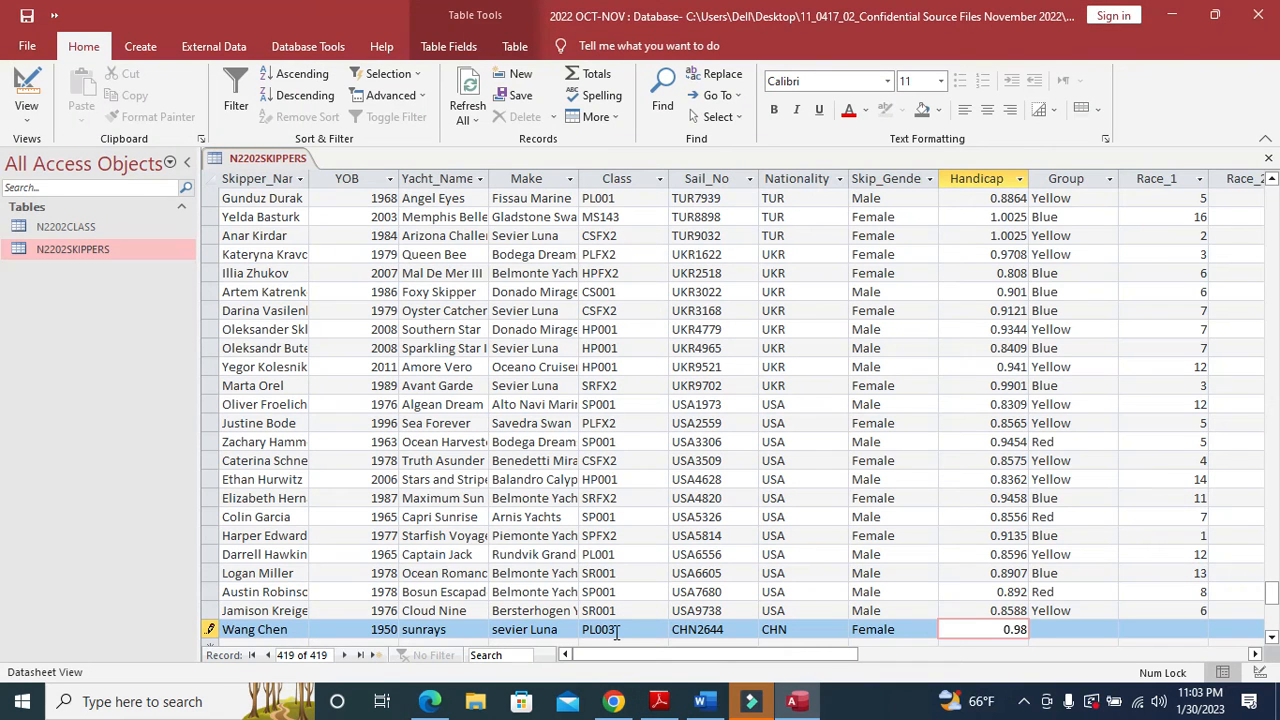
key(Tab)
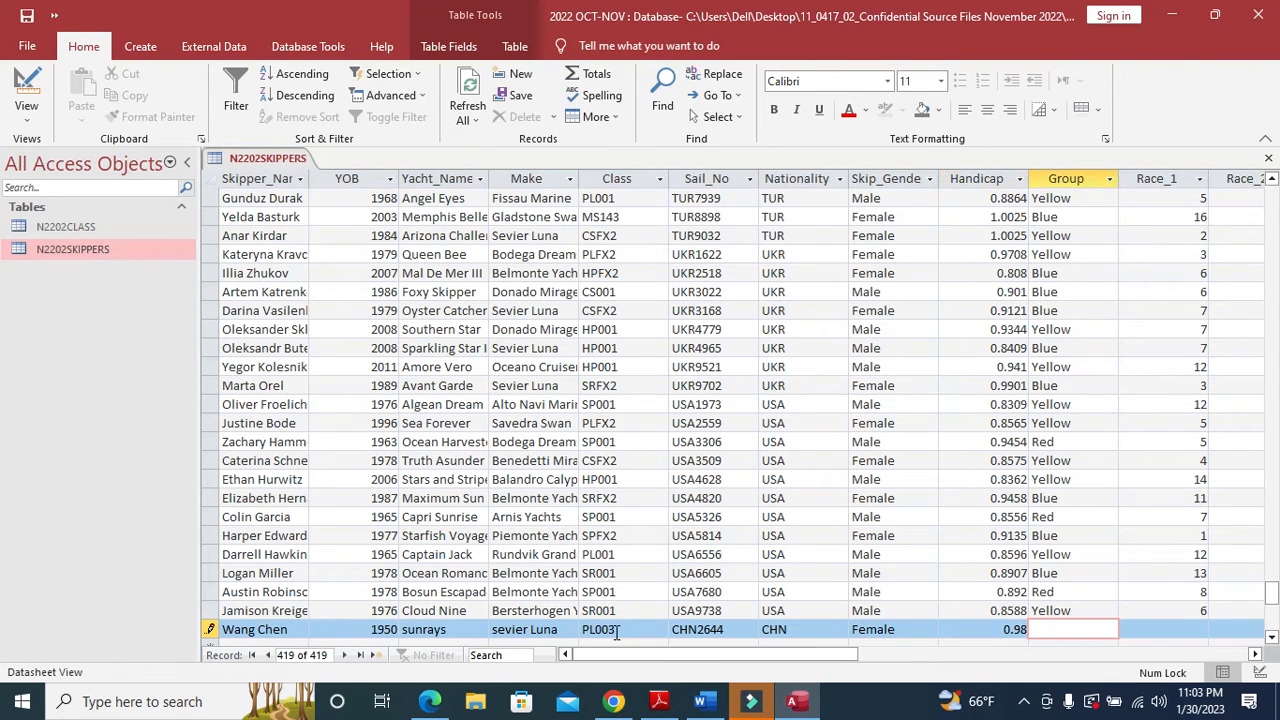
- Enter Group Blue and race scores 3, 12, 13 and 4, then commit the record
key(alt+Tab)
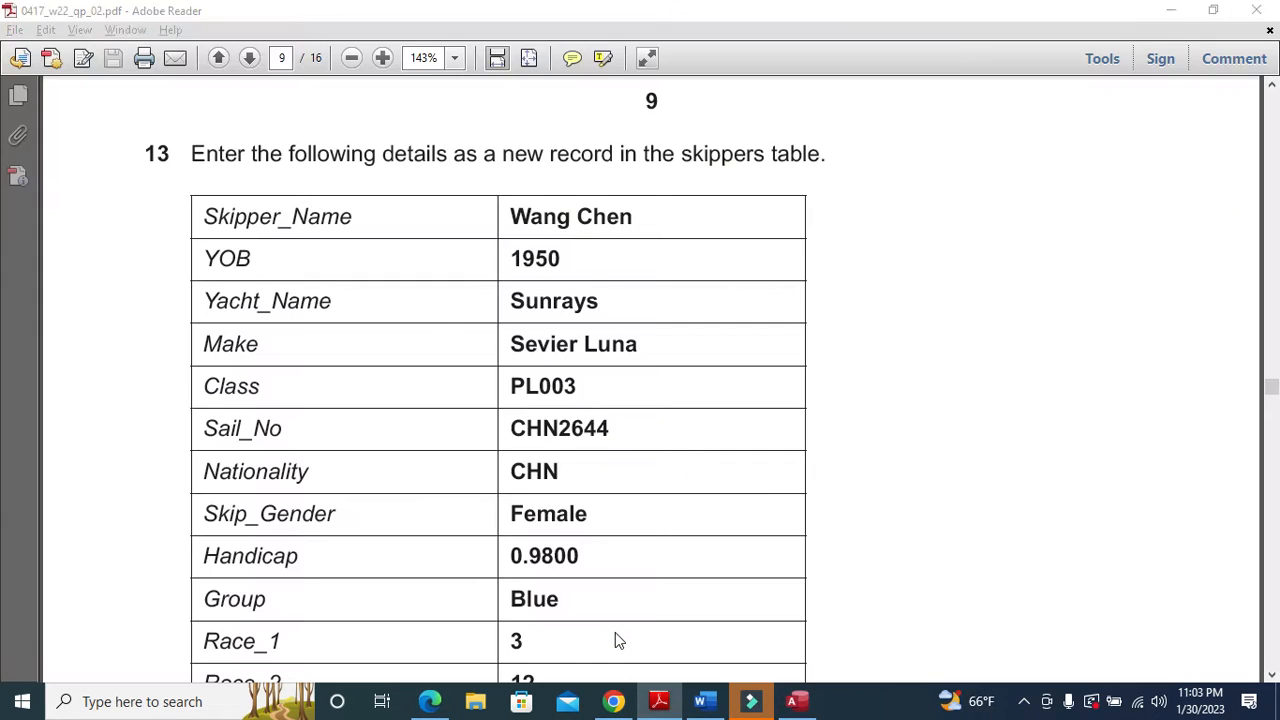
key(alt+Tab)
text(Bl)
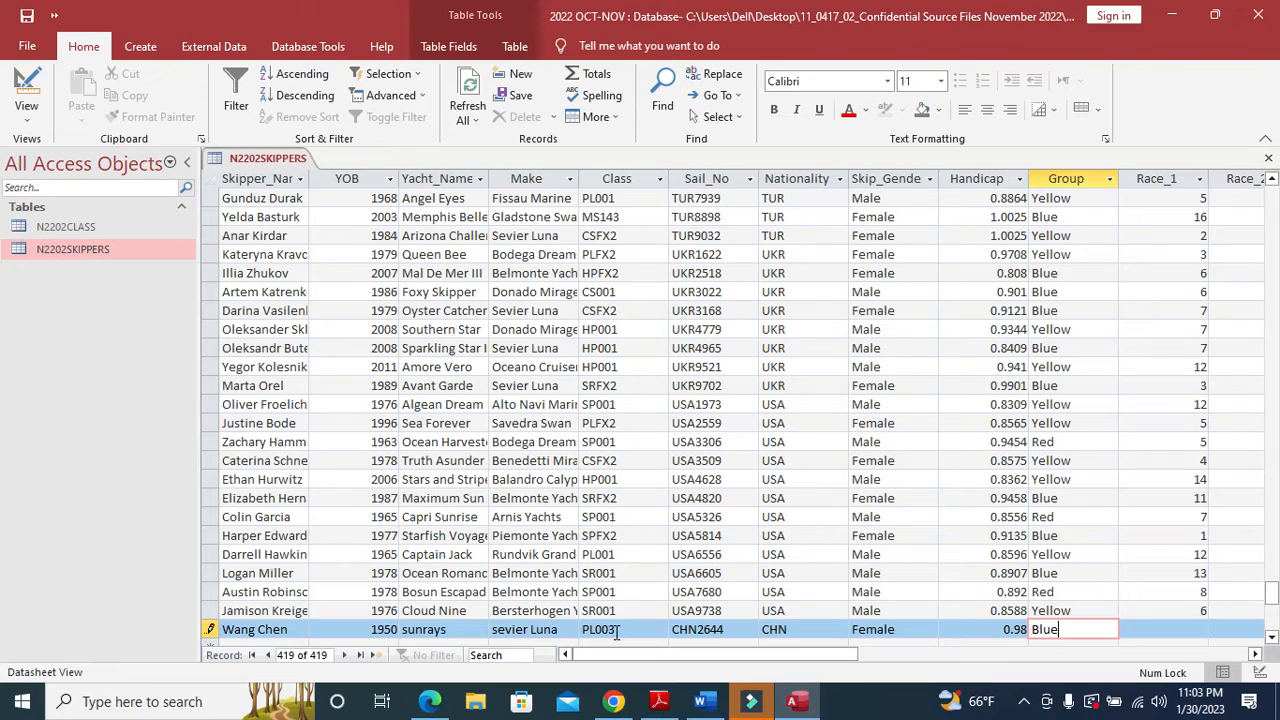
text(ue)
key(Tab)
key(alt+Tab)
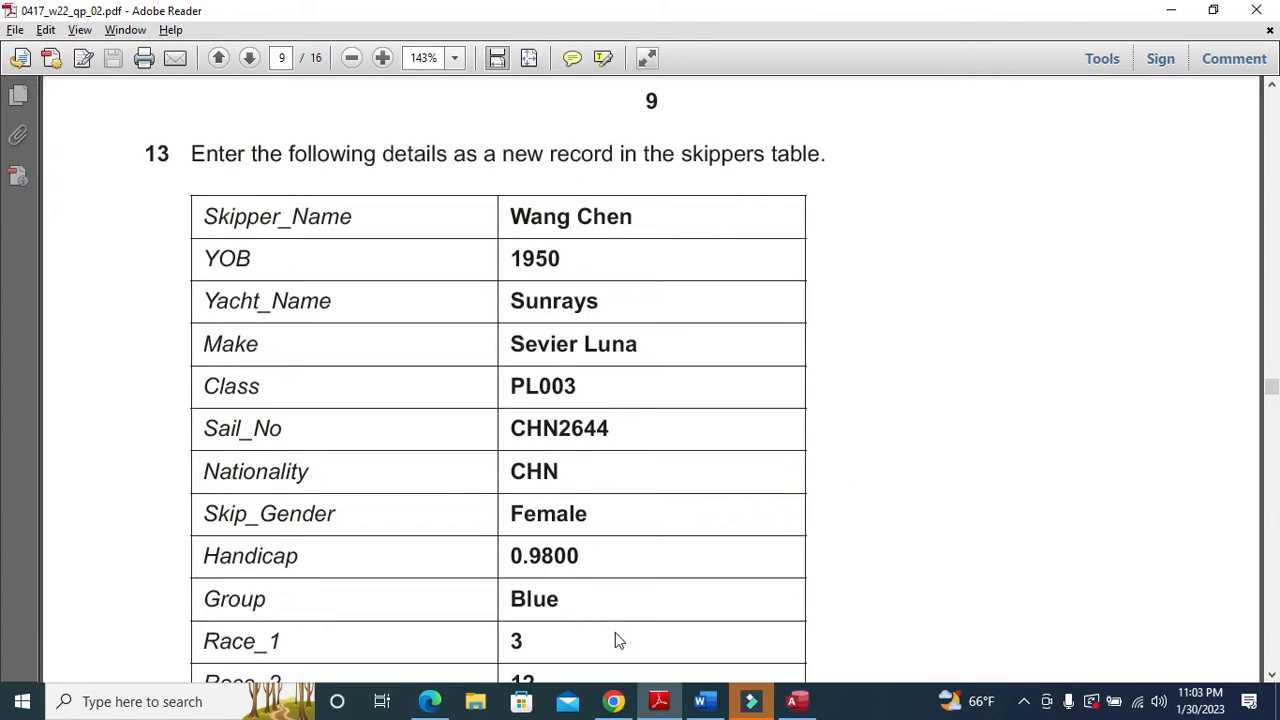
key(alt+Tab)
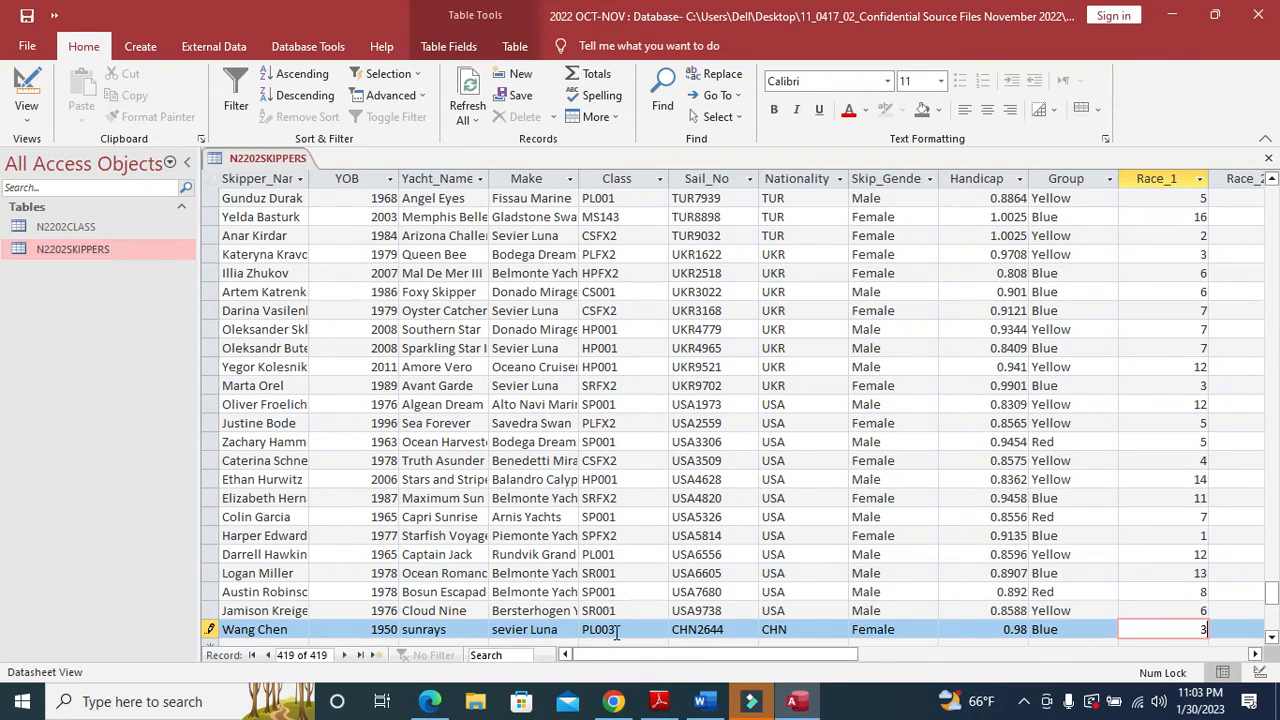
text(3)
key(Tab)
key(alt+Tab)
scroll(615, 632, down, 2)
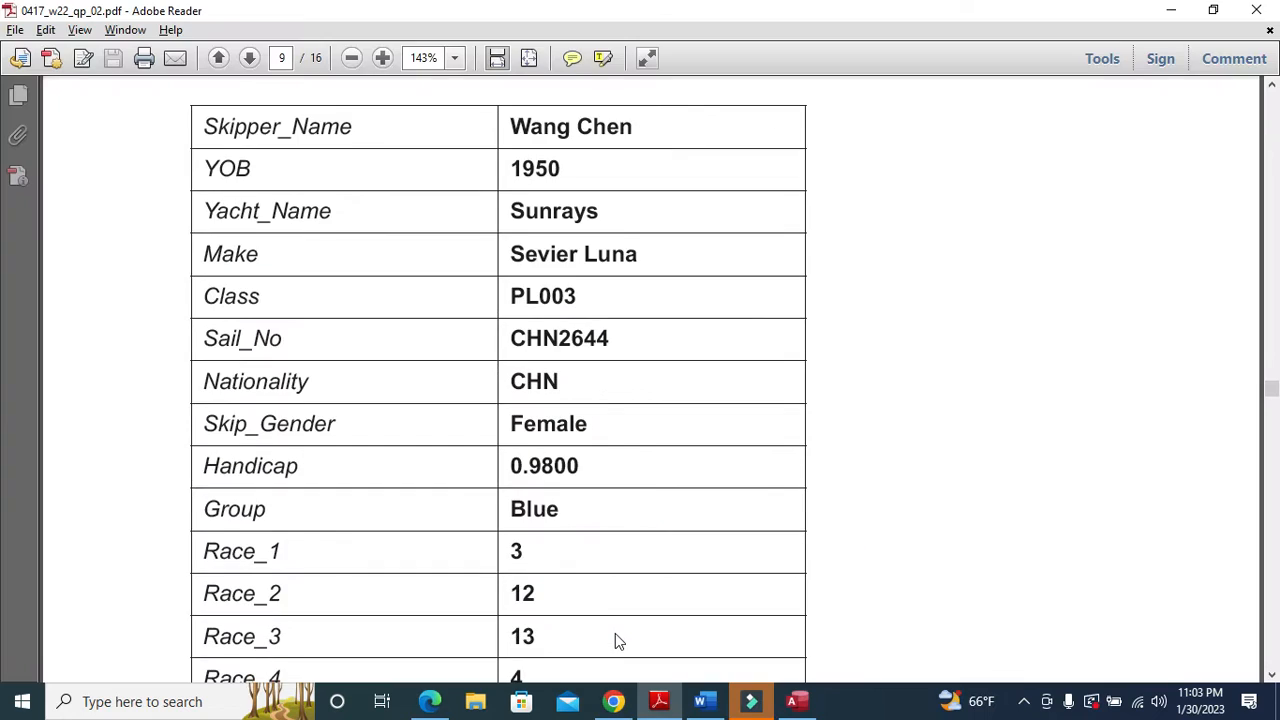
key(alt+Tab)
text(12)
key(Tab)
text(13)
key(Tab)
key(alt+Tab)
scroll(525, 587, down, 3)
key(alt+Tab)
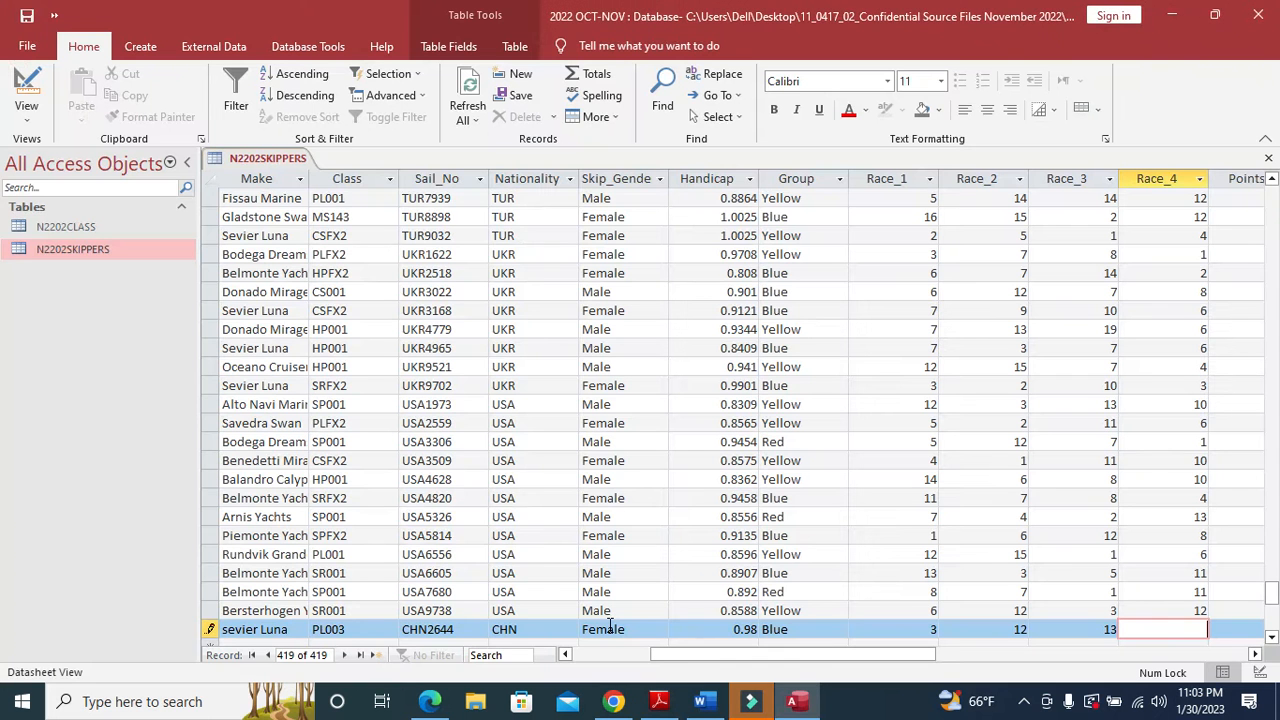
text(4)
key(Tab)
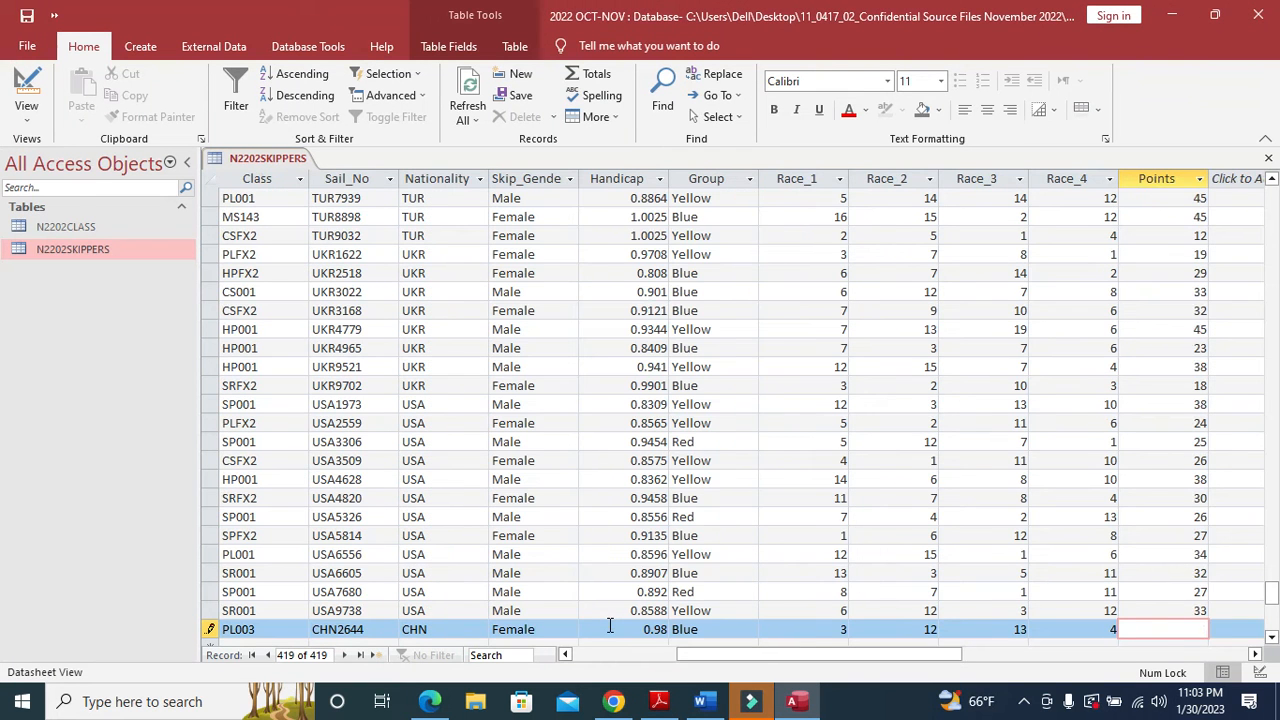
click(605, 556)
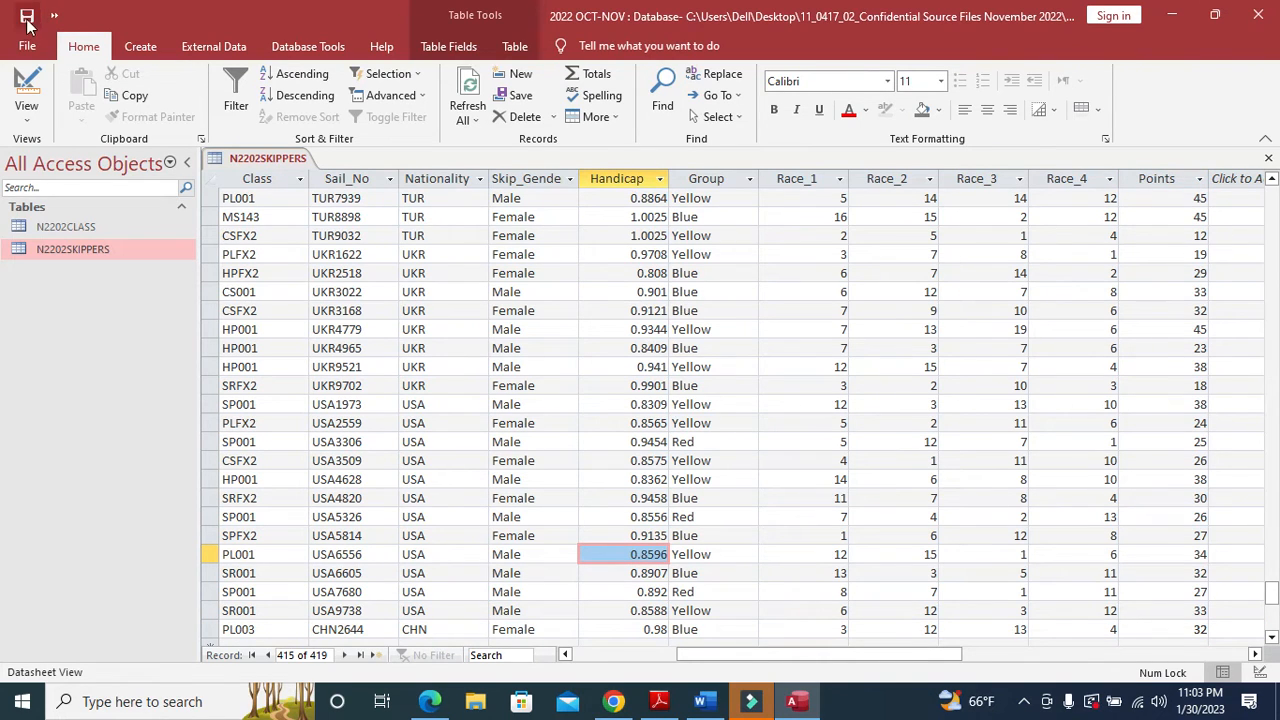
- Highlight the opening line of question 14 on page 10 of the PDF, then return to Access
click(670, 704)
scroll(557, 403, down, 8)
scroll(558, 407, down, 10)
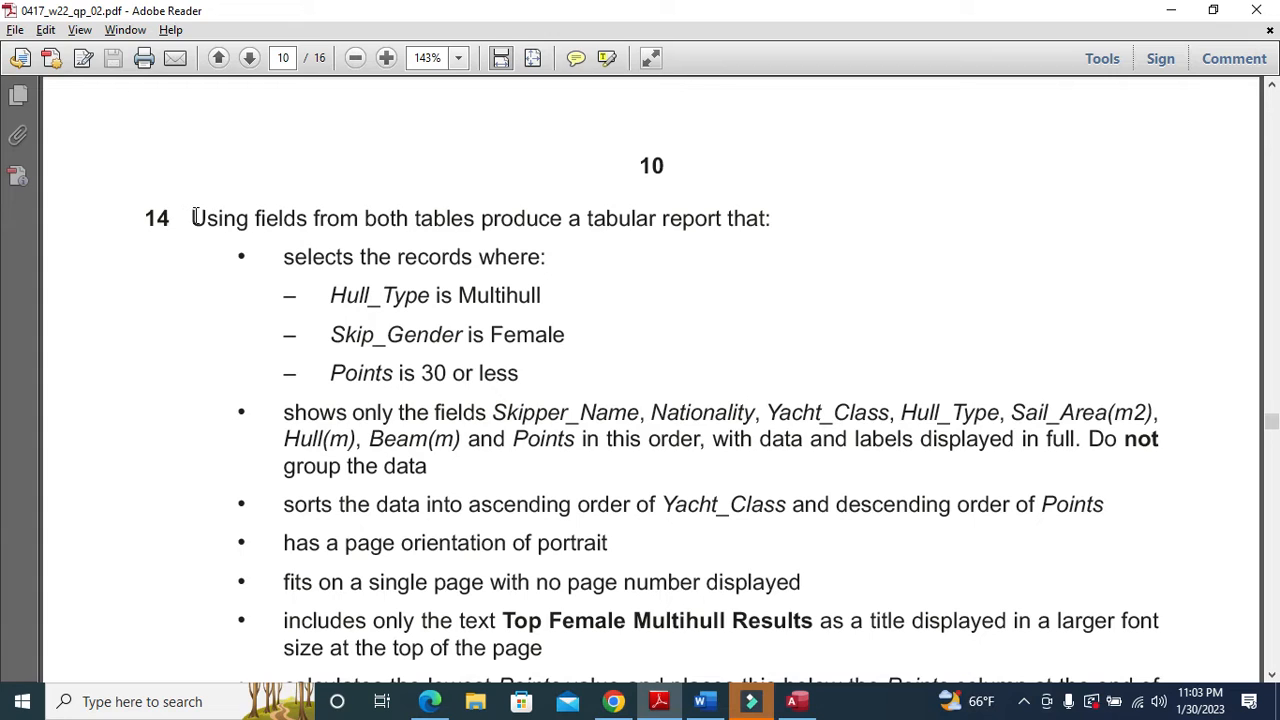
drag(197, 217, 771, 232)
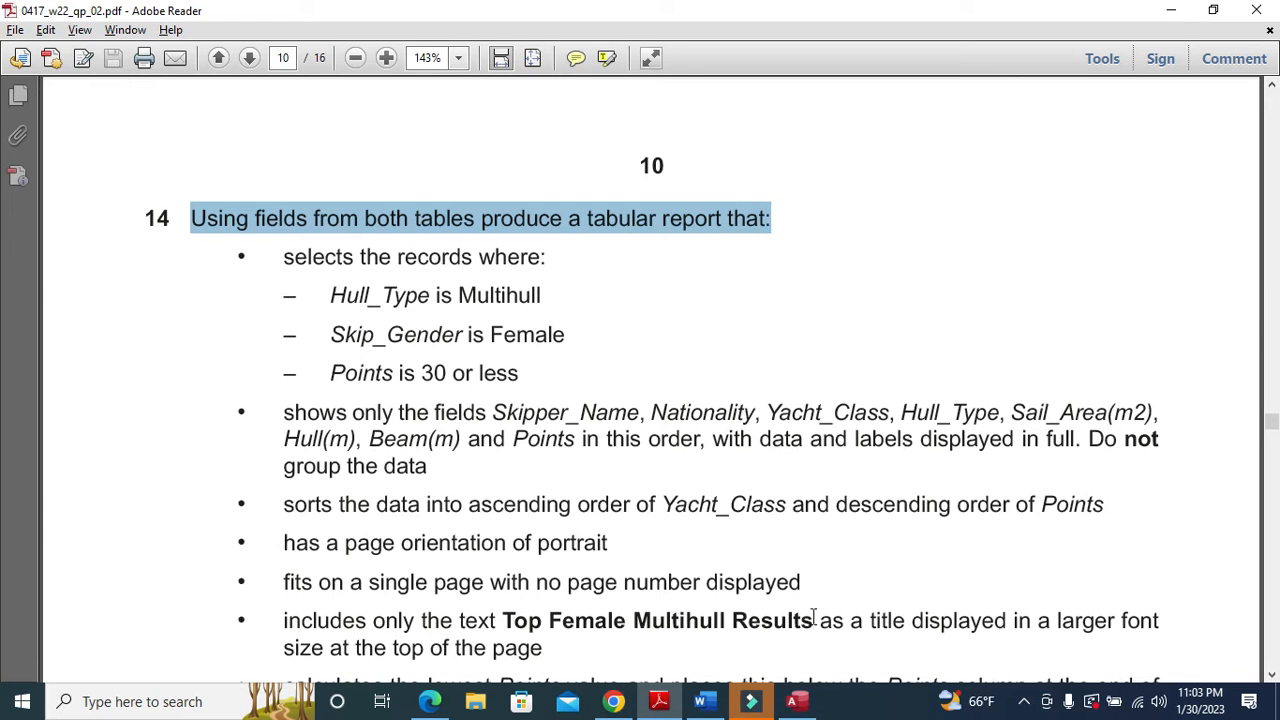
click(797, 701)
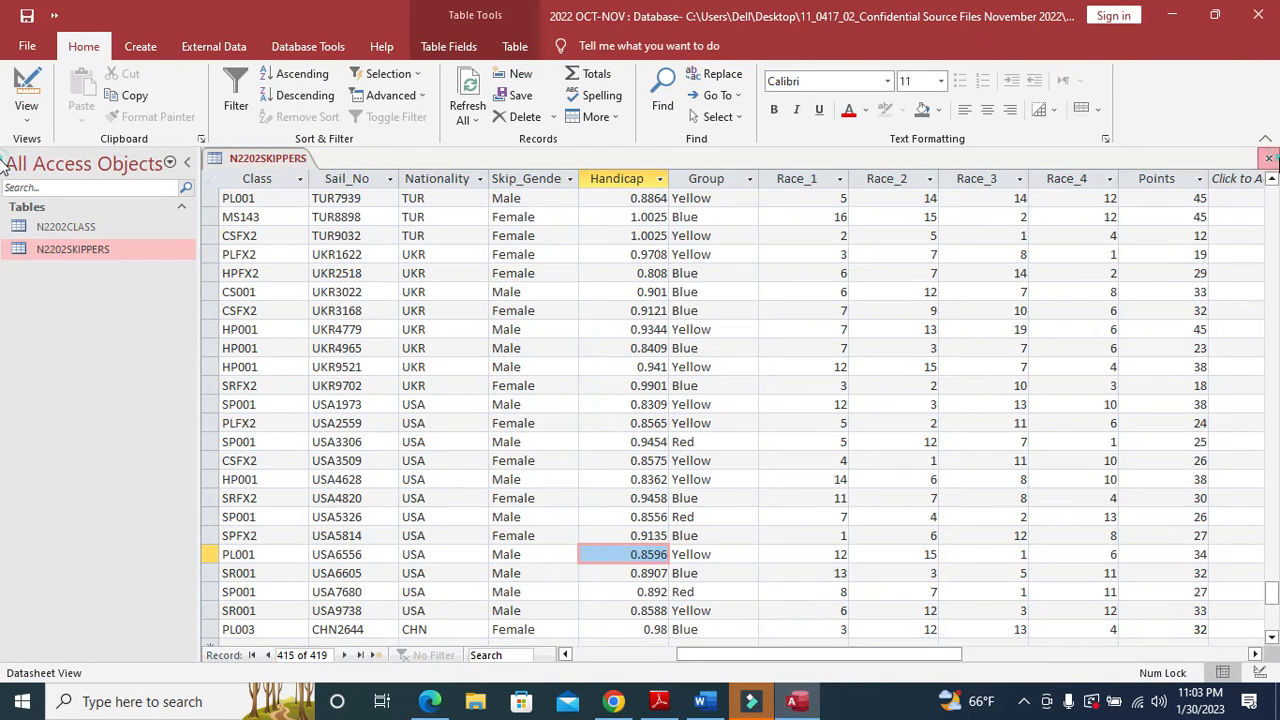
- Close the N2202SKIPPERS datasheet and start the Simple Query Wizard
click(1269, 158)
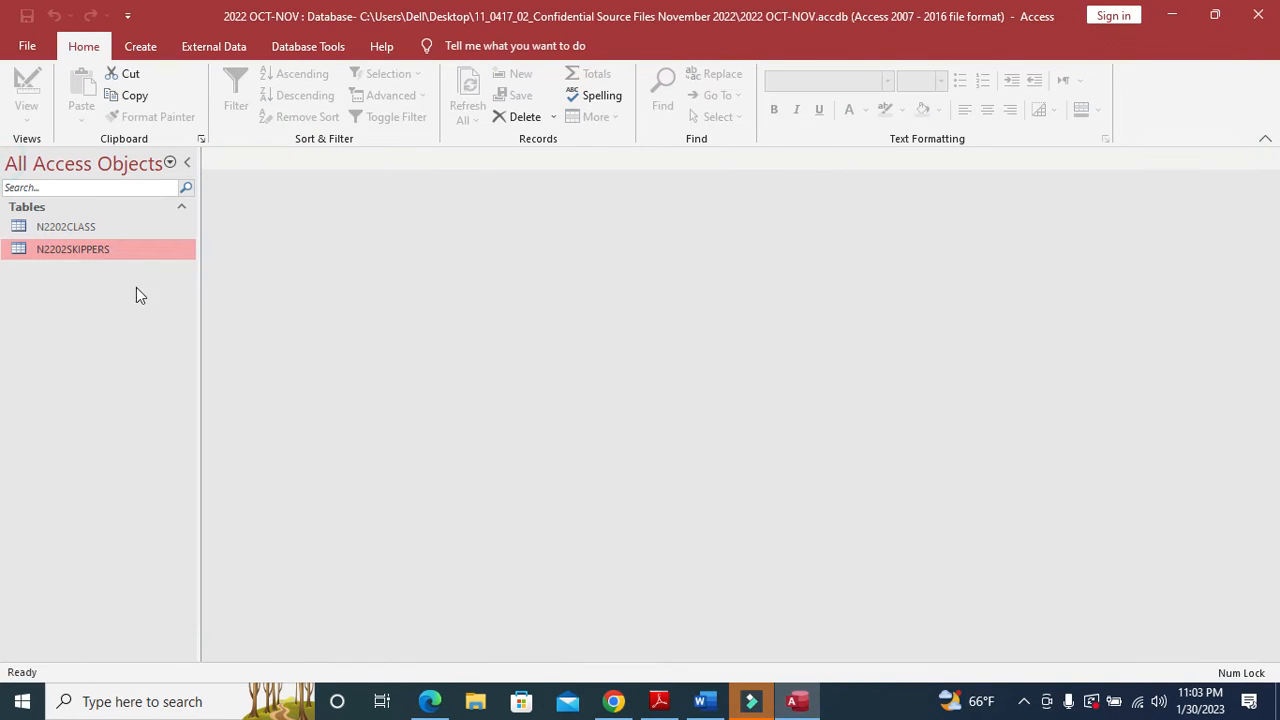
click(150, 54)
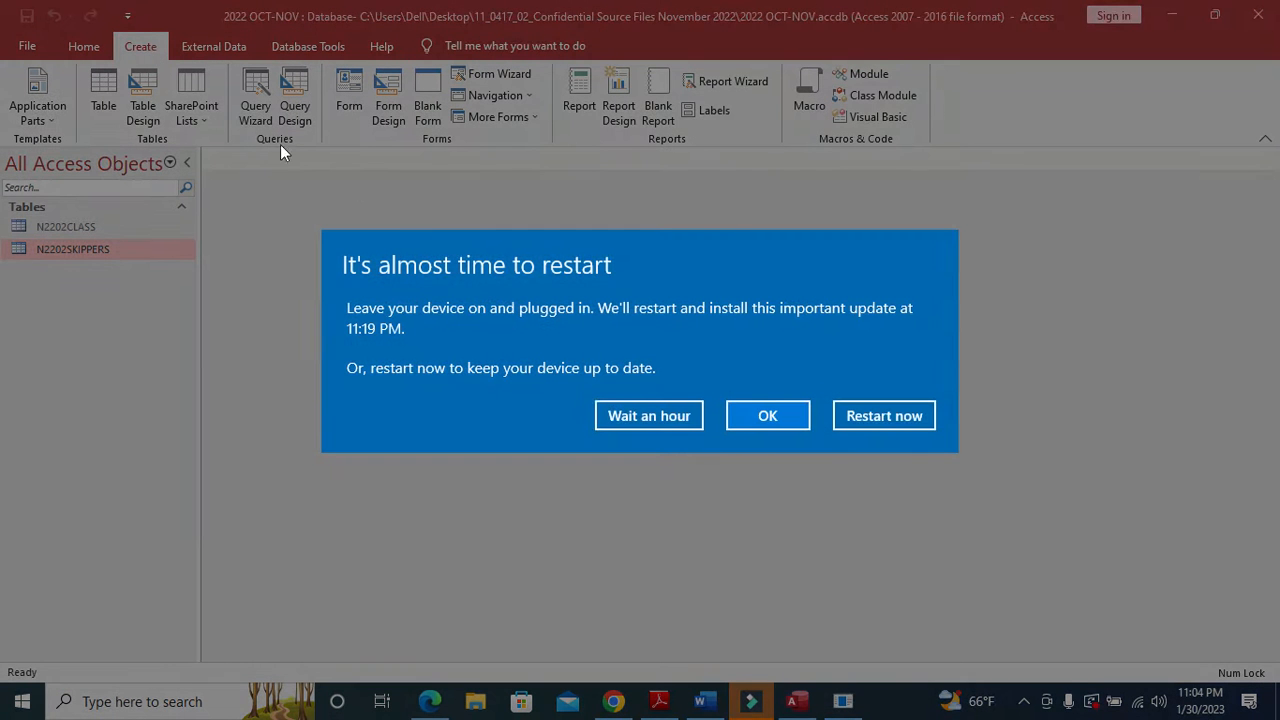
click(685, 421)
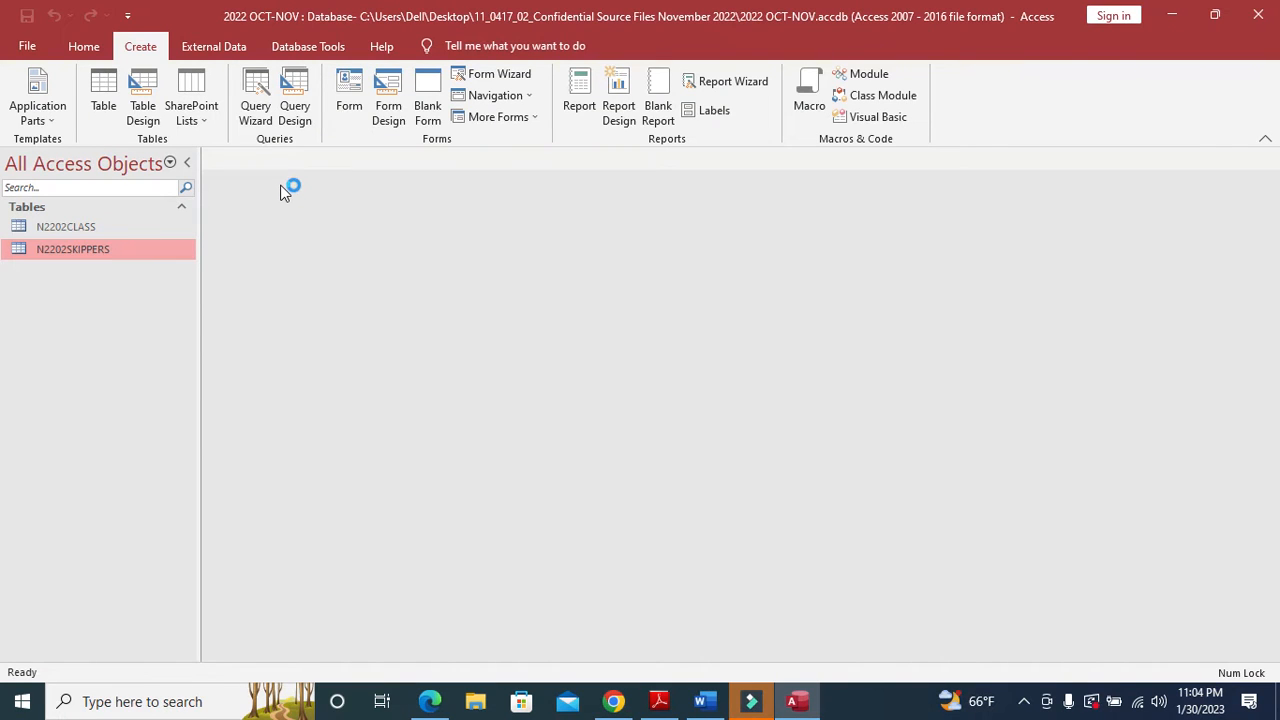
click(259, 112)
click(715, 441)
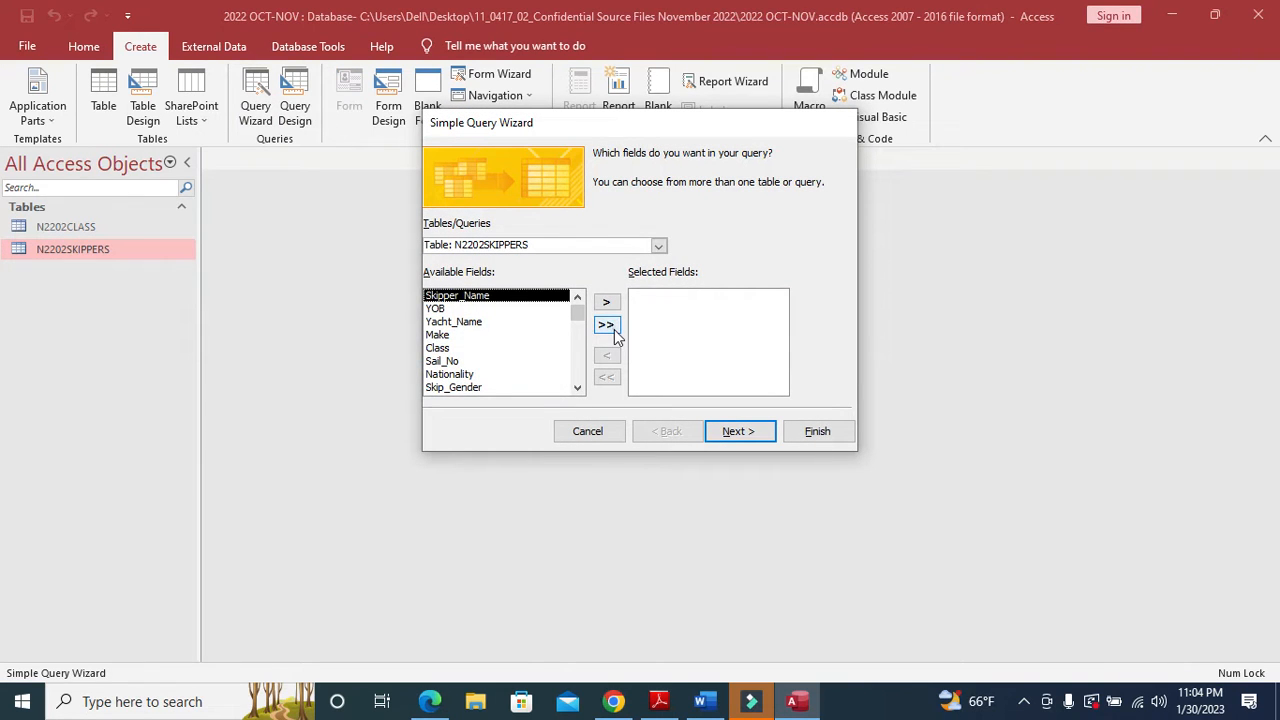
- Add all fields from N2202SKIPPERS and N2202CLASS to the query
click(606, 325)
click(658, 245)
click(559, 262)
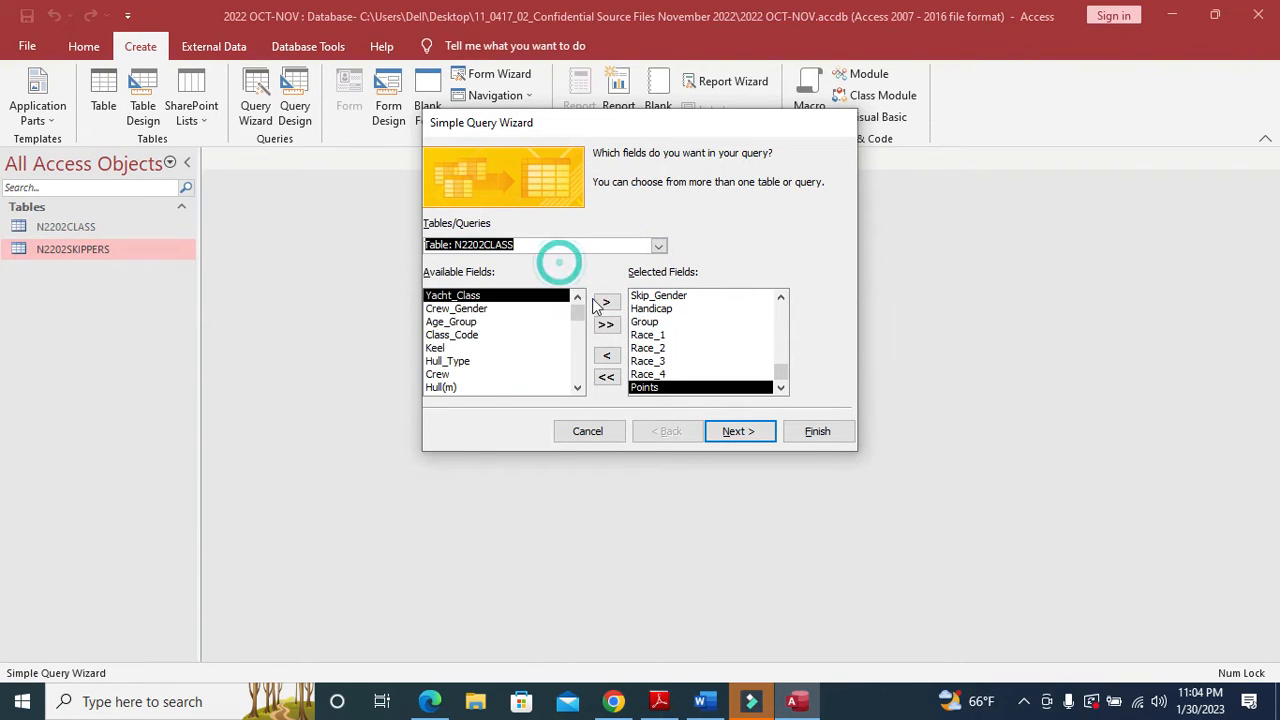
click(606, 325)
click(729, 431)
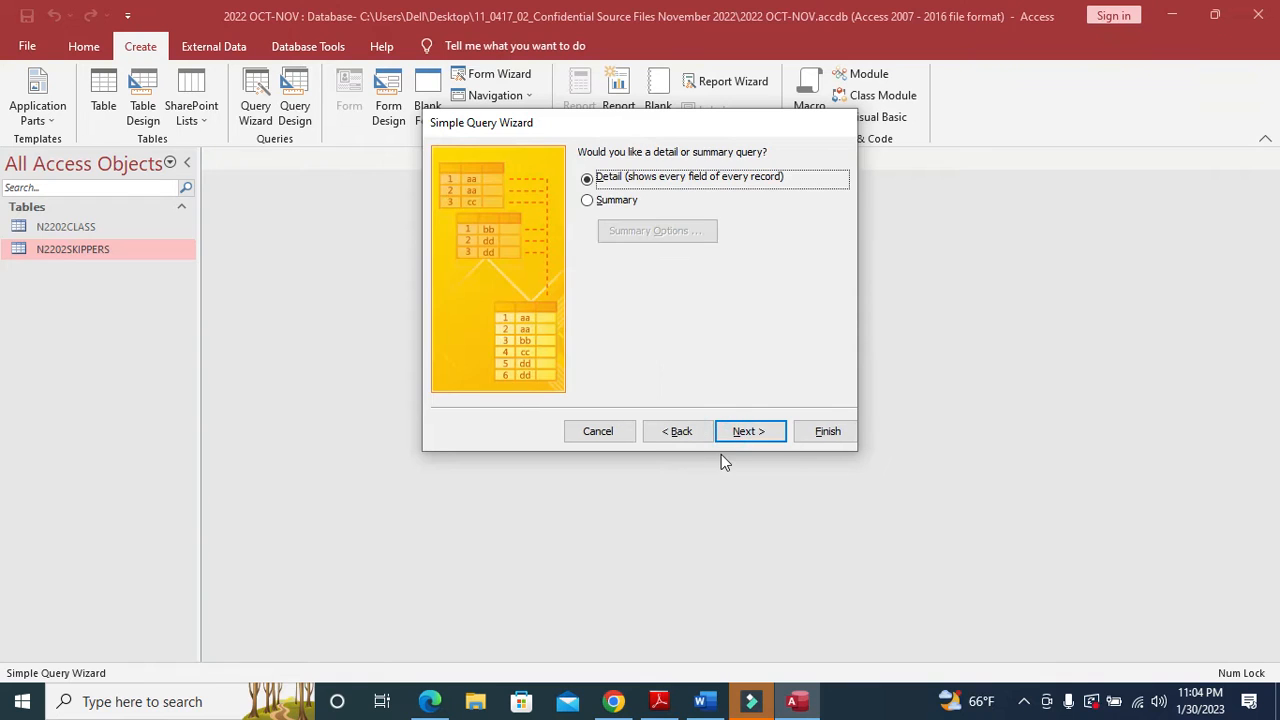
click(748, 430)
- Title the query 14 with 'Modify the query design' selected and finish the wizard
click(674, 333)
click(705, 176)
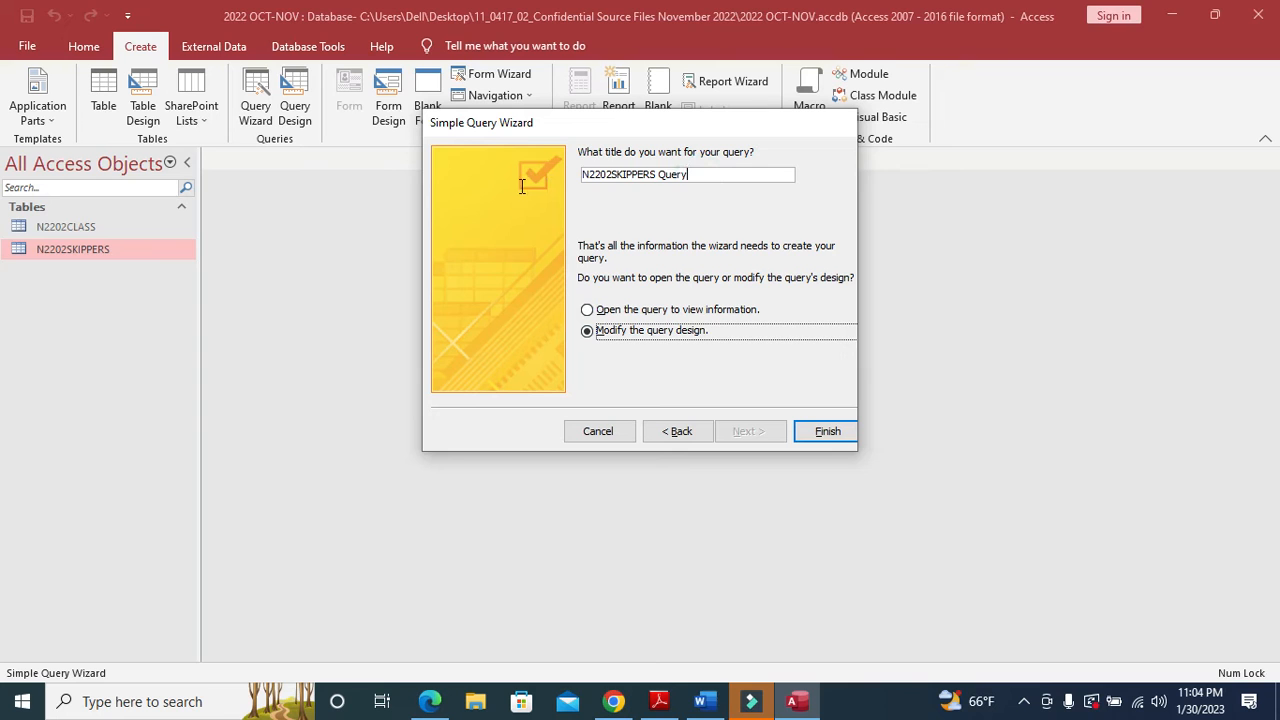
drag(522, 186, 532, 151)
click(660, 700)
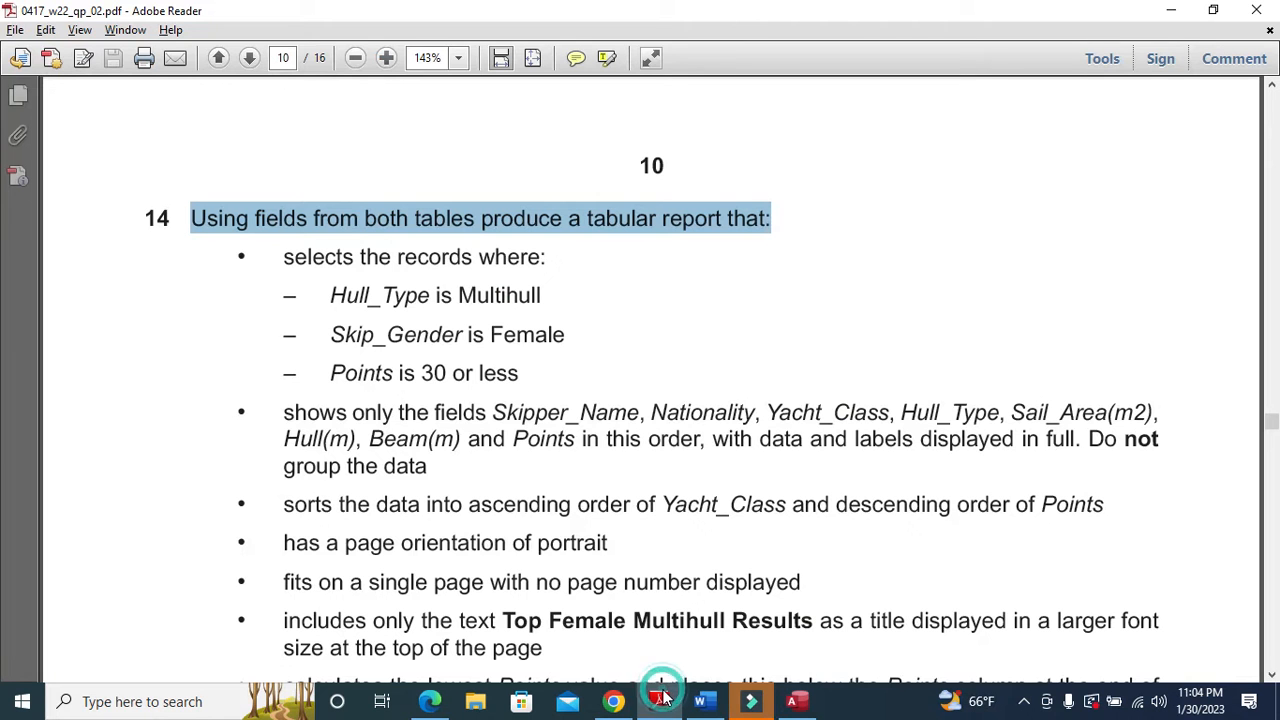
click(660, 702)
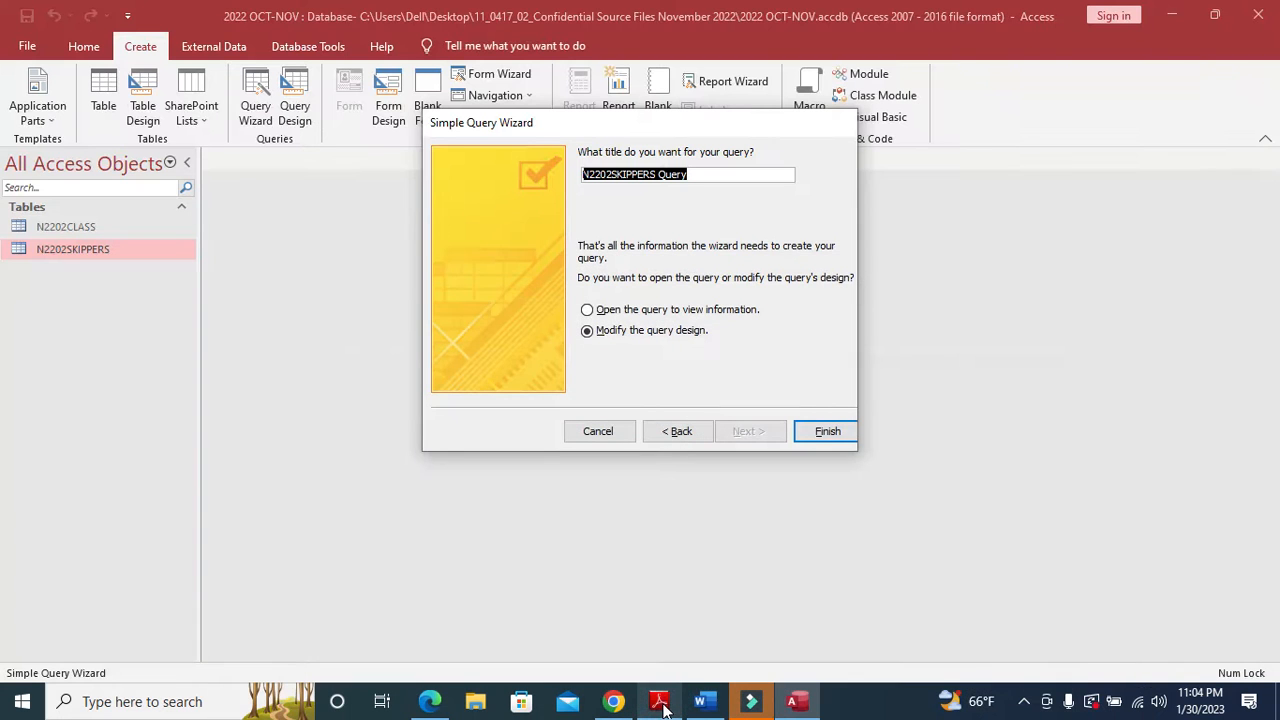
text(14)
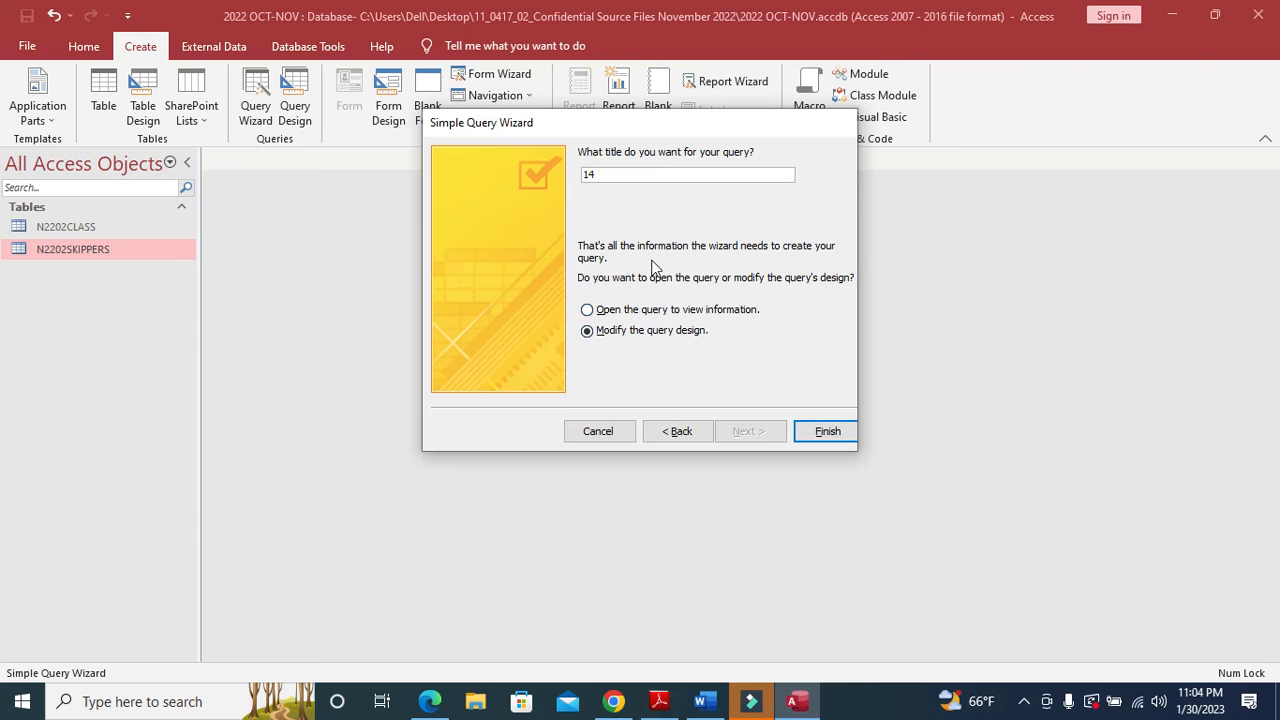
click(850, 431)
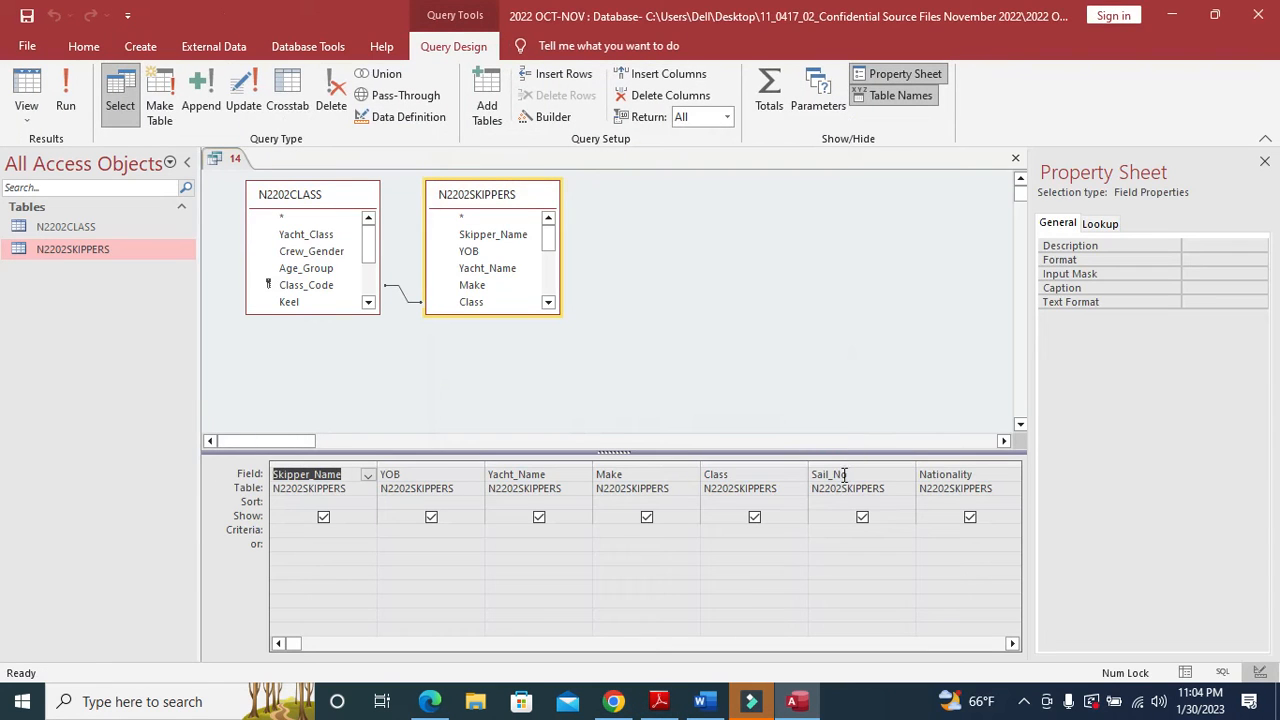
- Set the Hull_Type criterion to Multihull
key(alt+Tab)
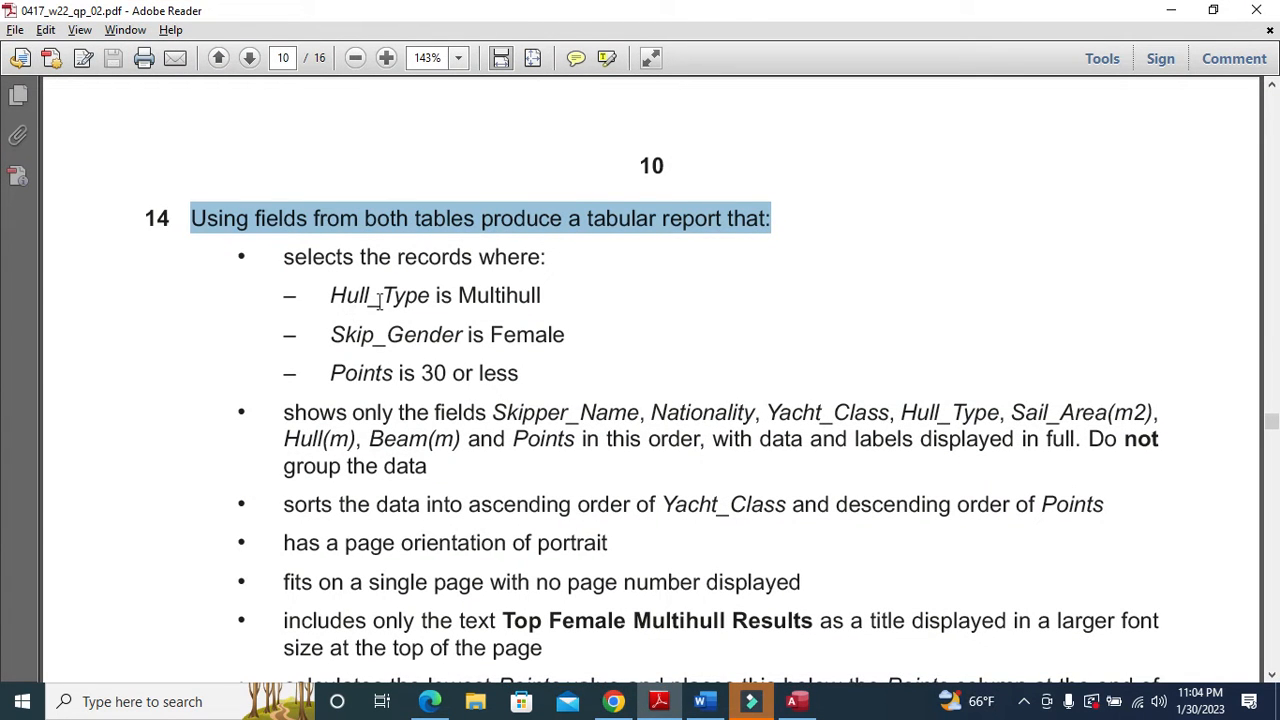
drag(331, 298, 406, 306)
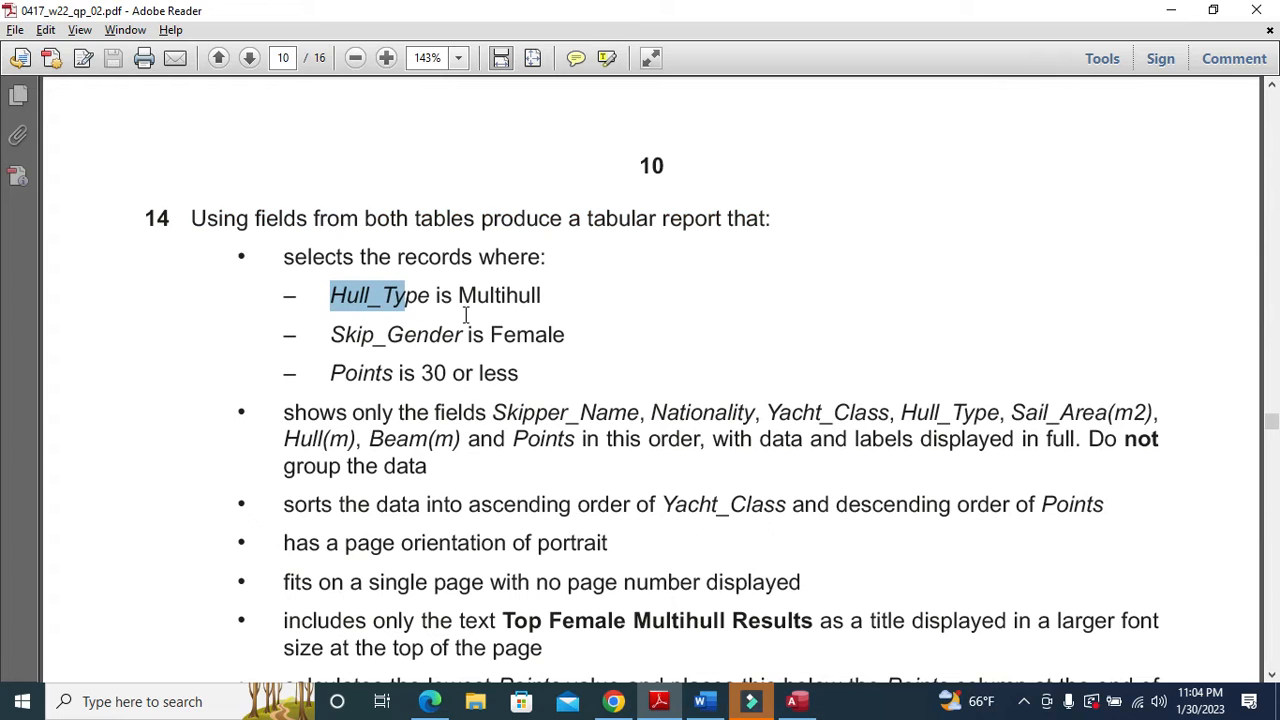
key(alt+Tab)
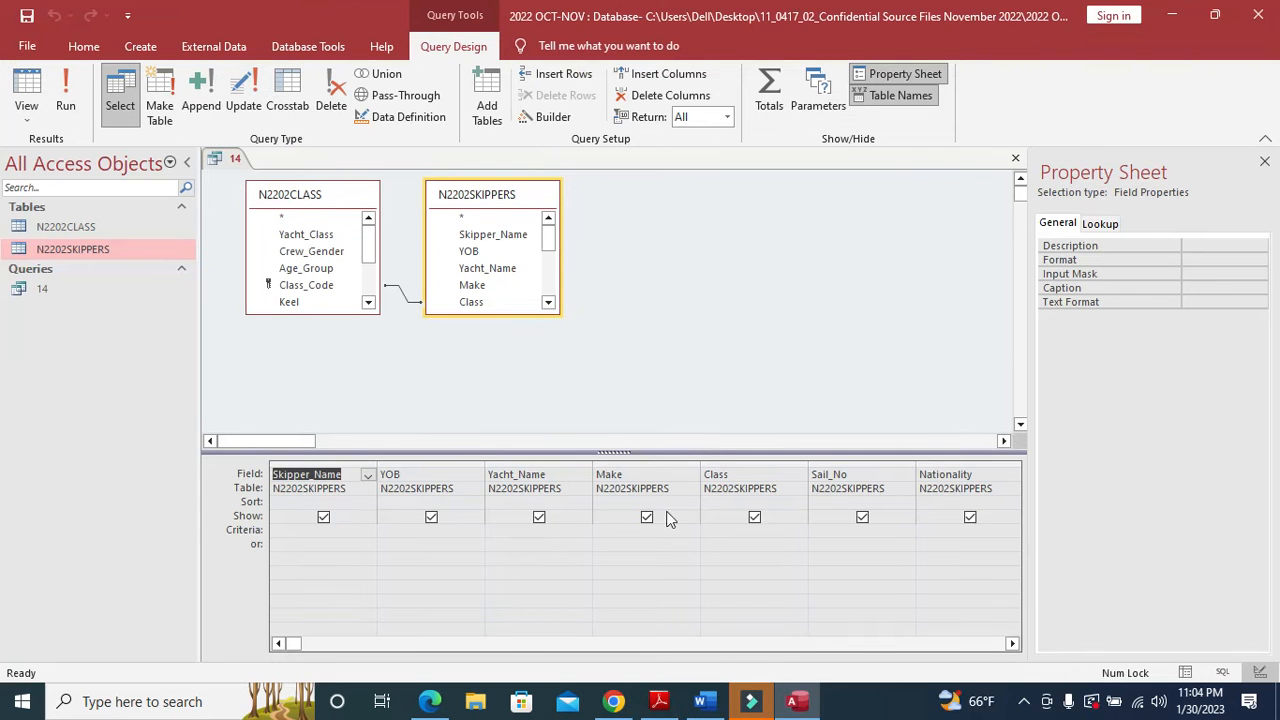
click(1012, 643)
click(1012, 643)
click(1012, 643)
click(1012, 643)
click(1012, 643)
click(1012, 643)
click(1012, 643)
click(1012, 643)
click(1012, 643)
click(1012, 643)
click(1012, 643)
click(1012, 643)
click(1012, 643)
click(1012, 643)
click(1012, 643)
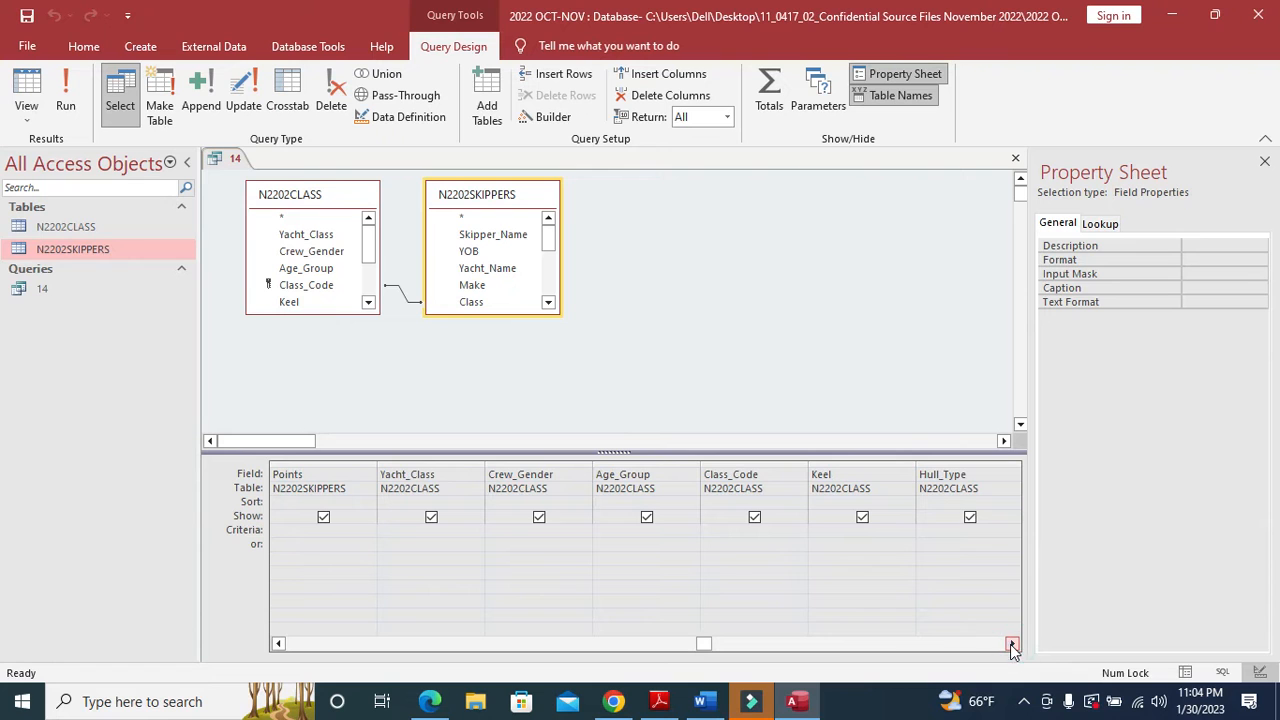
click(934, 531)
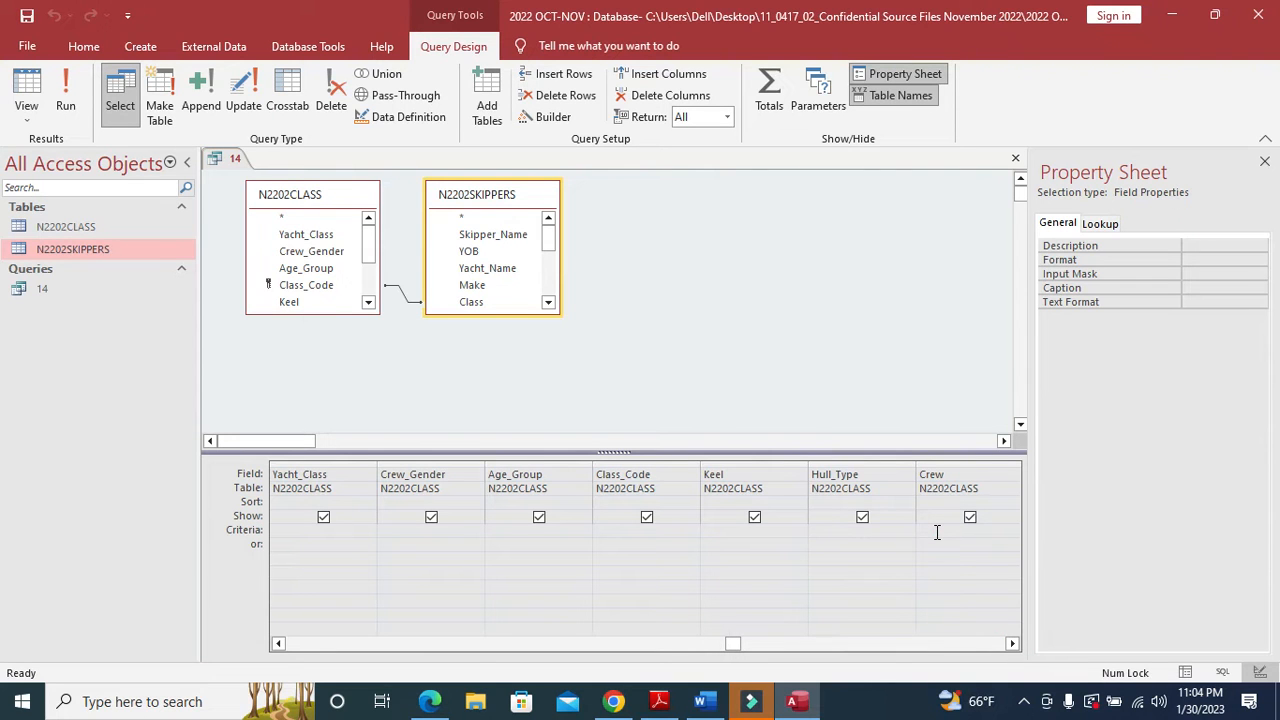
key(alt+Tab)
key(alt+Tab)
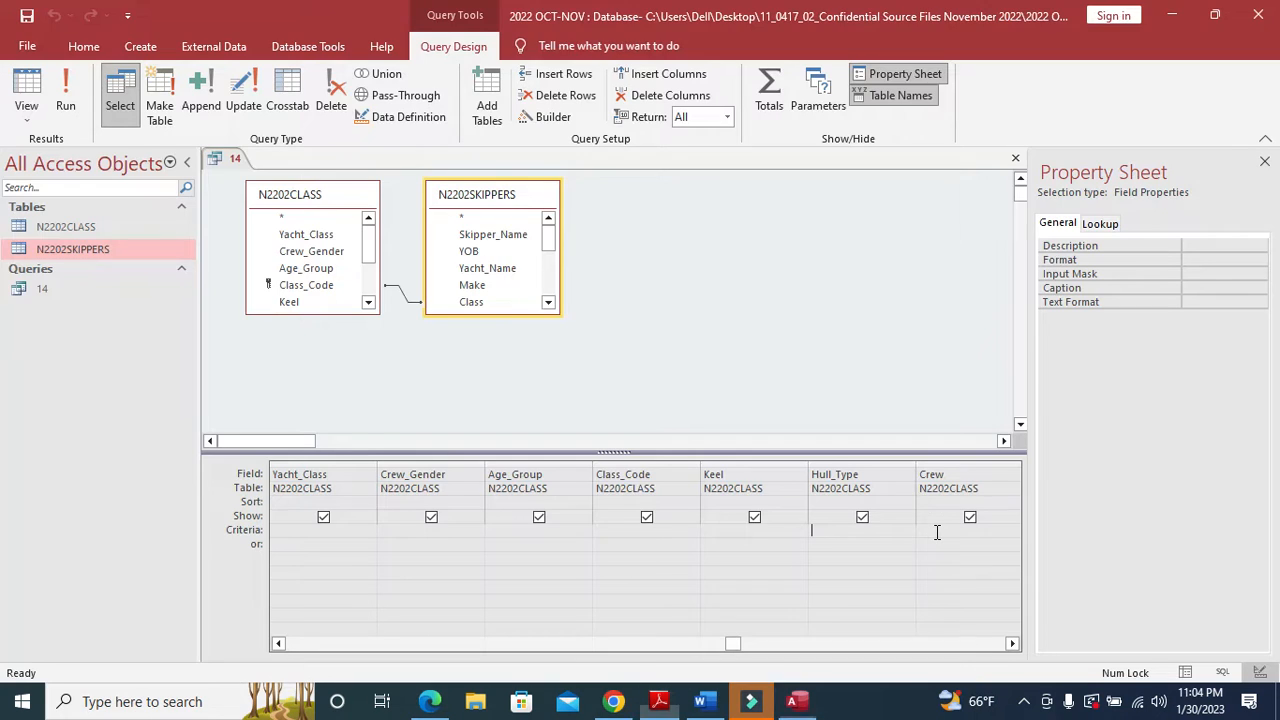
key(Caps_Lock)
text(M)
key(Caps_Lock)
text(ulti)
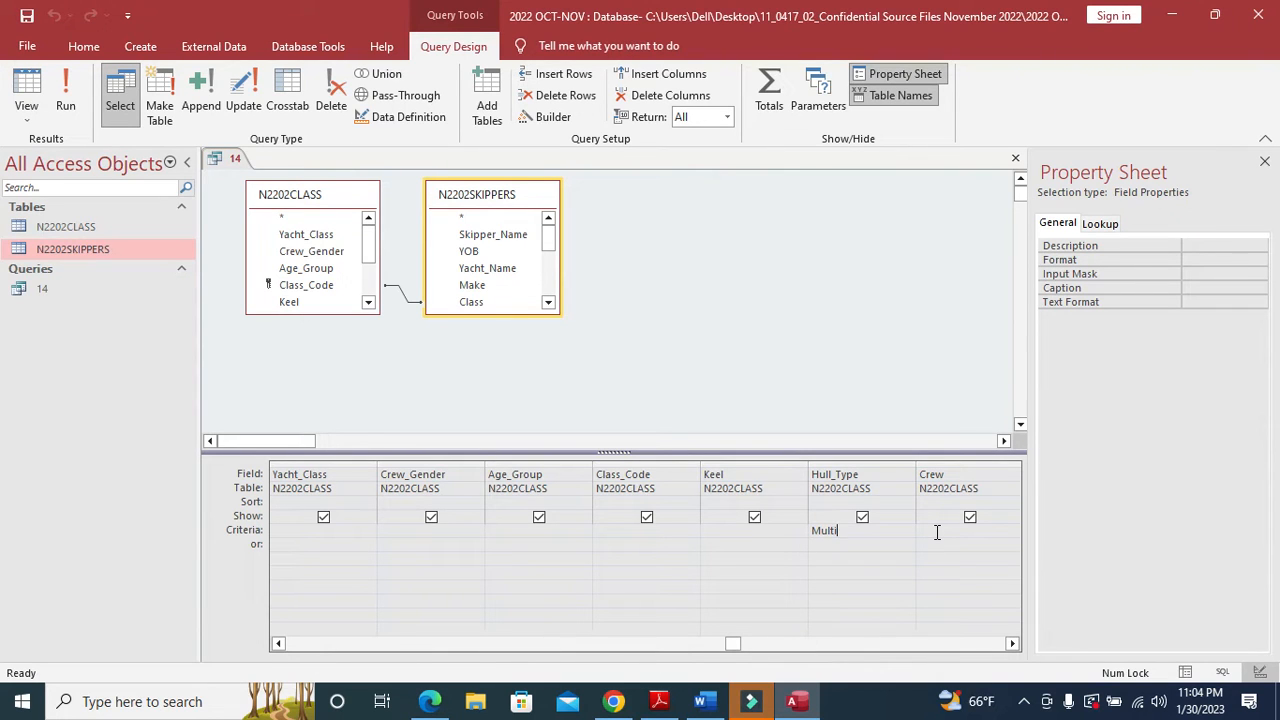
text(hull)
- Add a female criterion under Skip_Gender
key(alt+Tab)
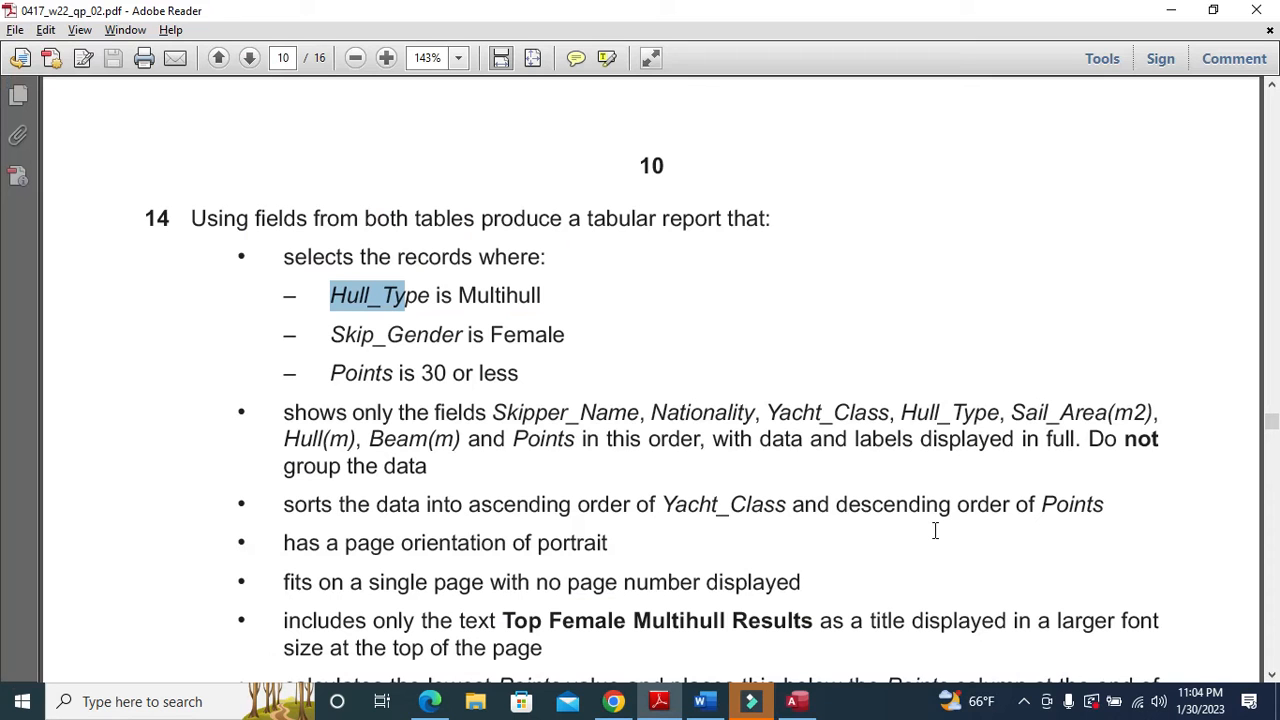
key(alt+Tab)
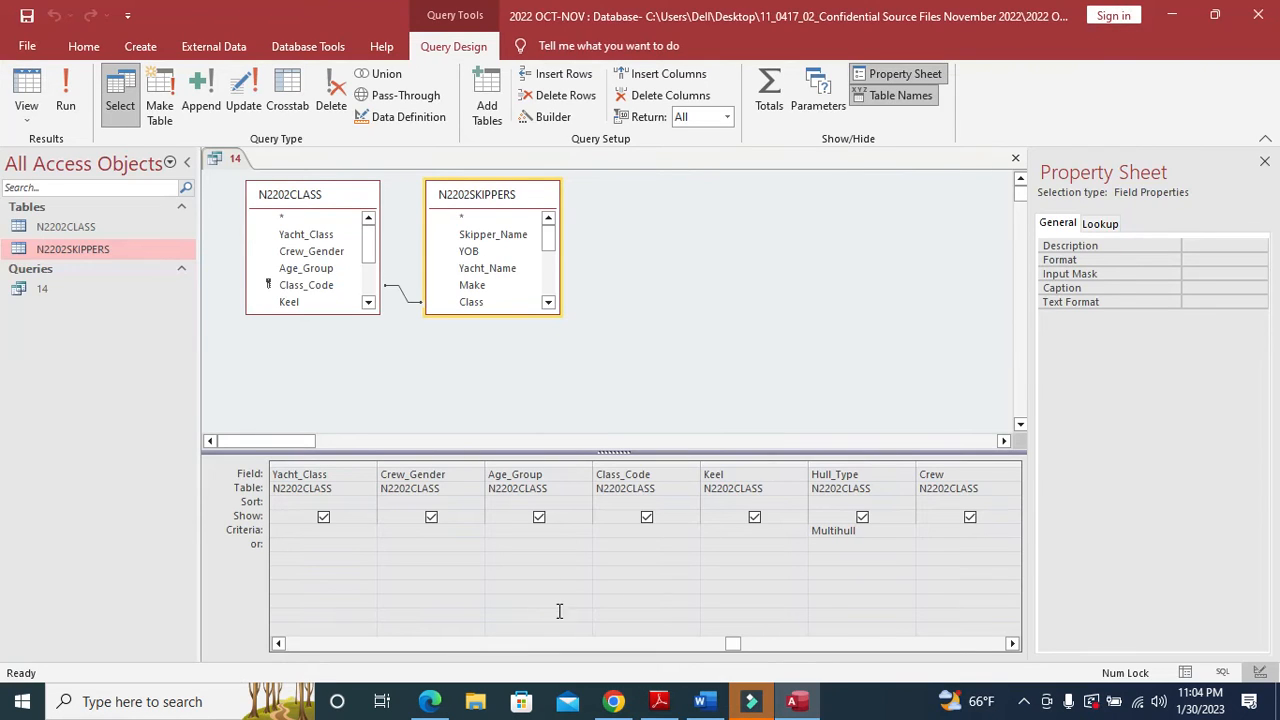
click(281, 650)
click(281, 650)
click(281, 650)
click(281, 650)
click(281, 650)
click(281, 650)
click(281, 650)
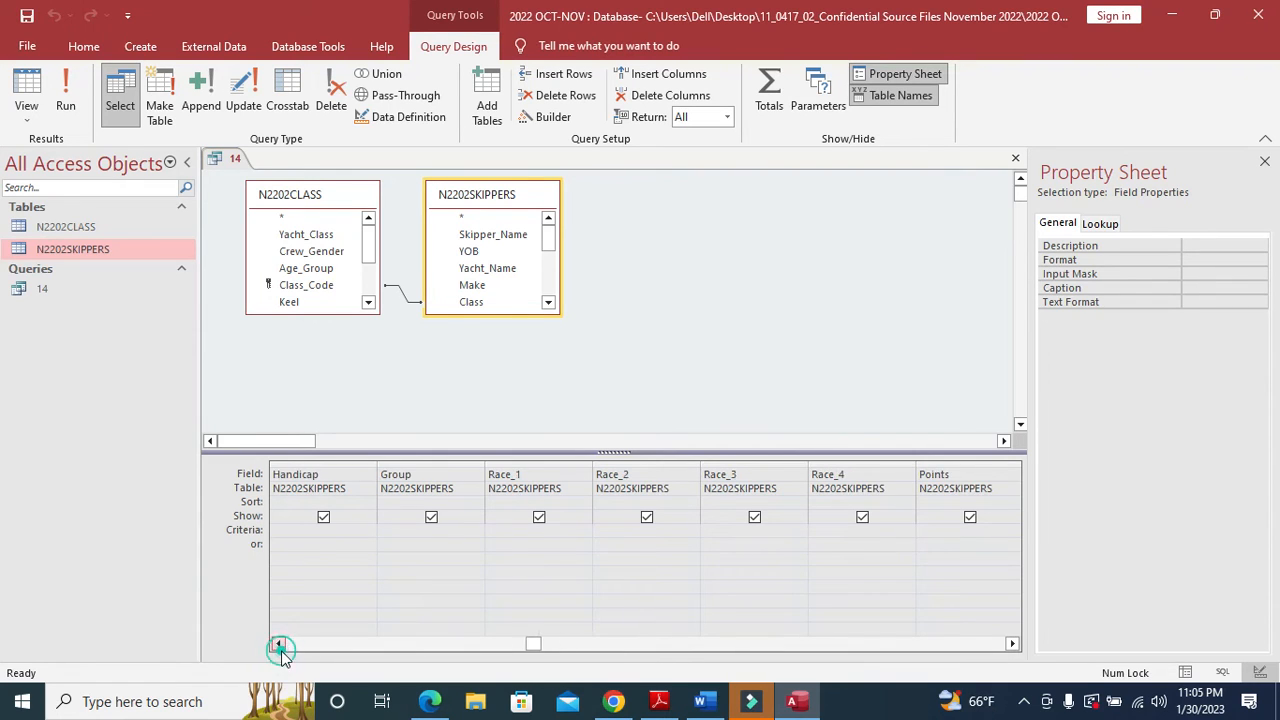
click(281, 650)
click(316, 535)
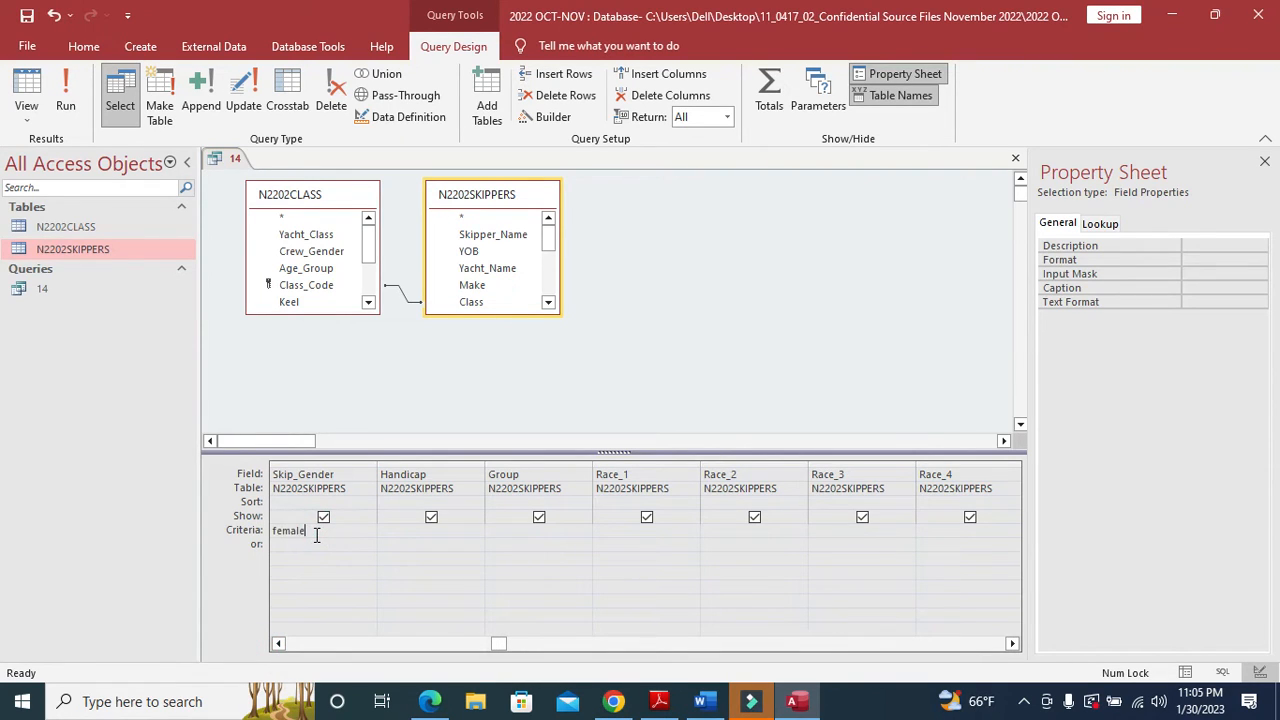
- Set the Points criterion to <=30 and run the query
key(alt+Tab)
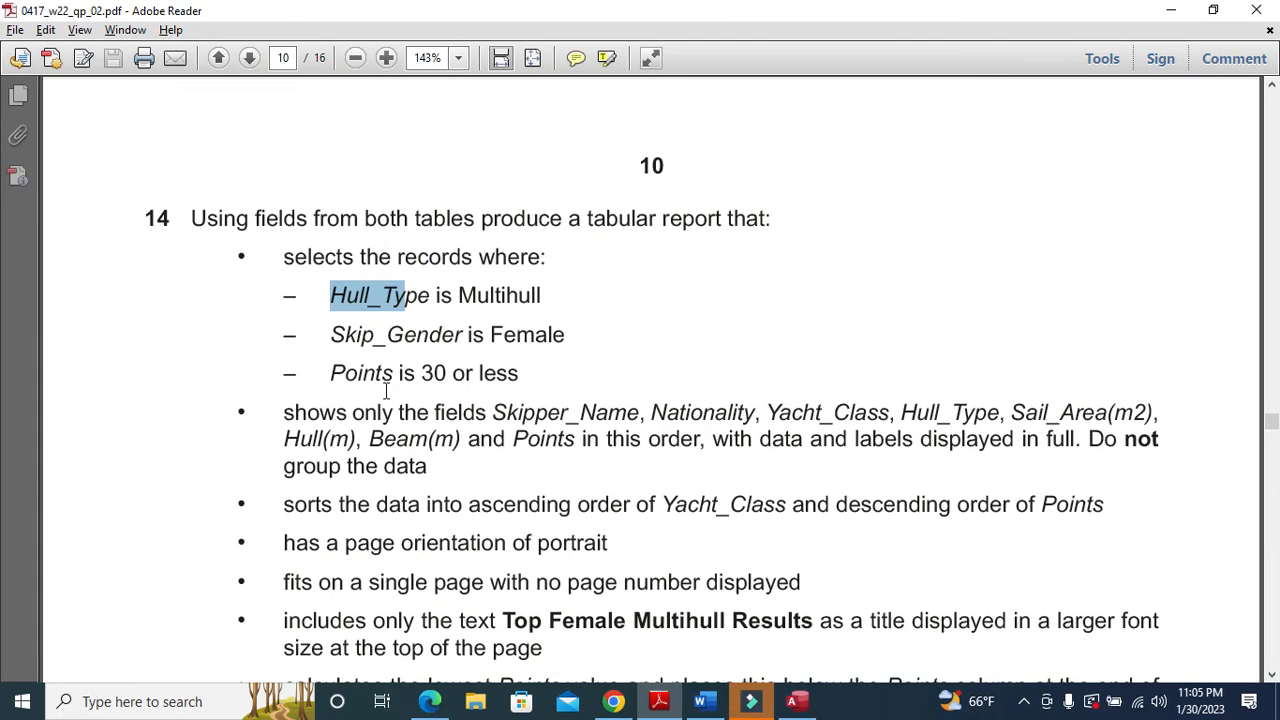
key(alt+Tab)
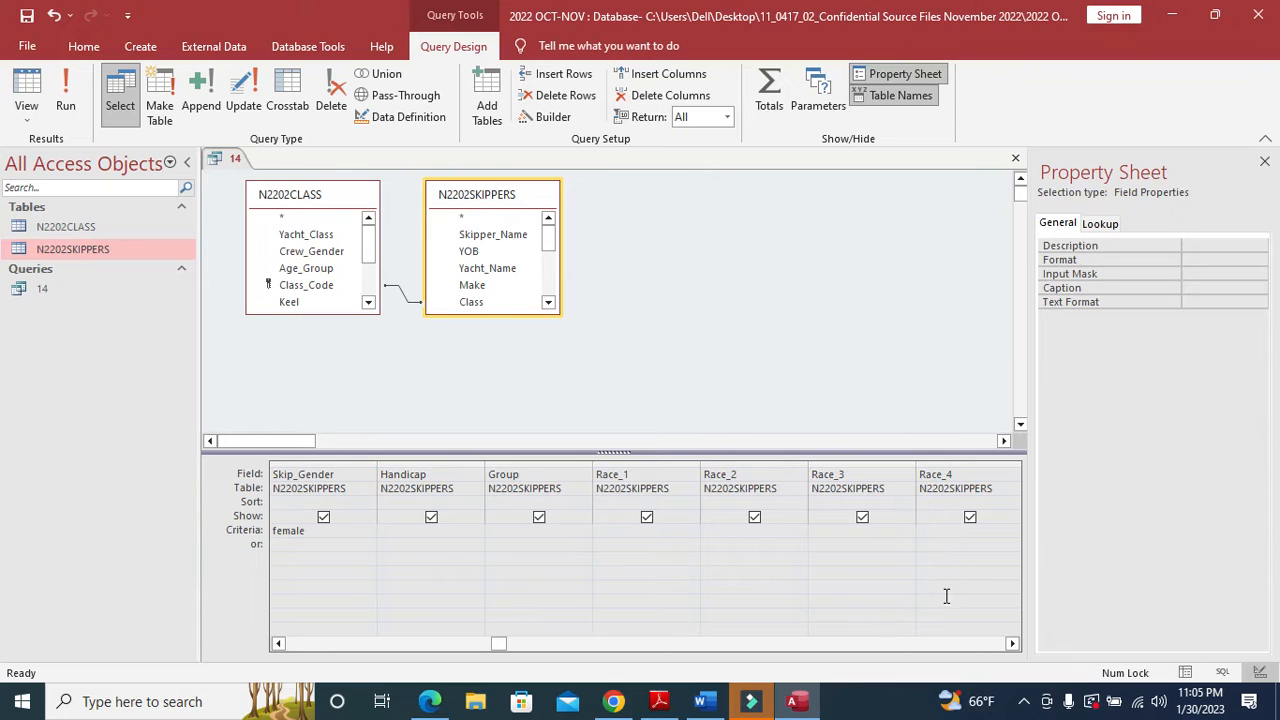
click(1012, 643)
click(930, 530)
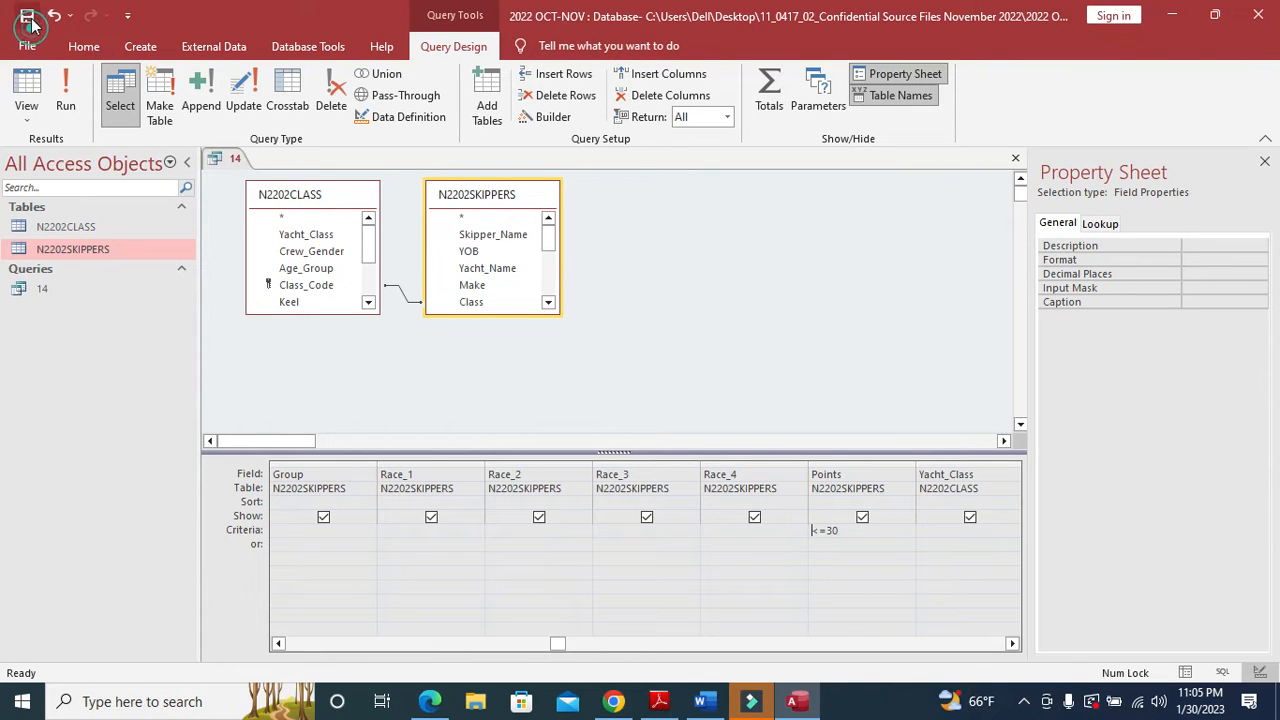
click(66, 90)
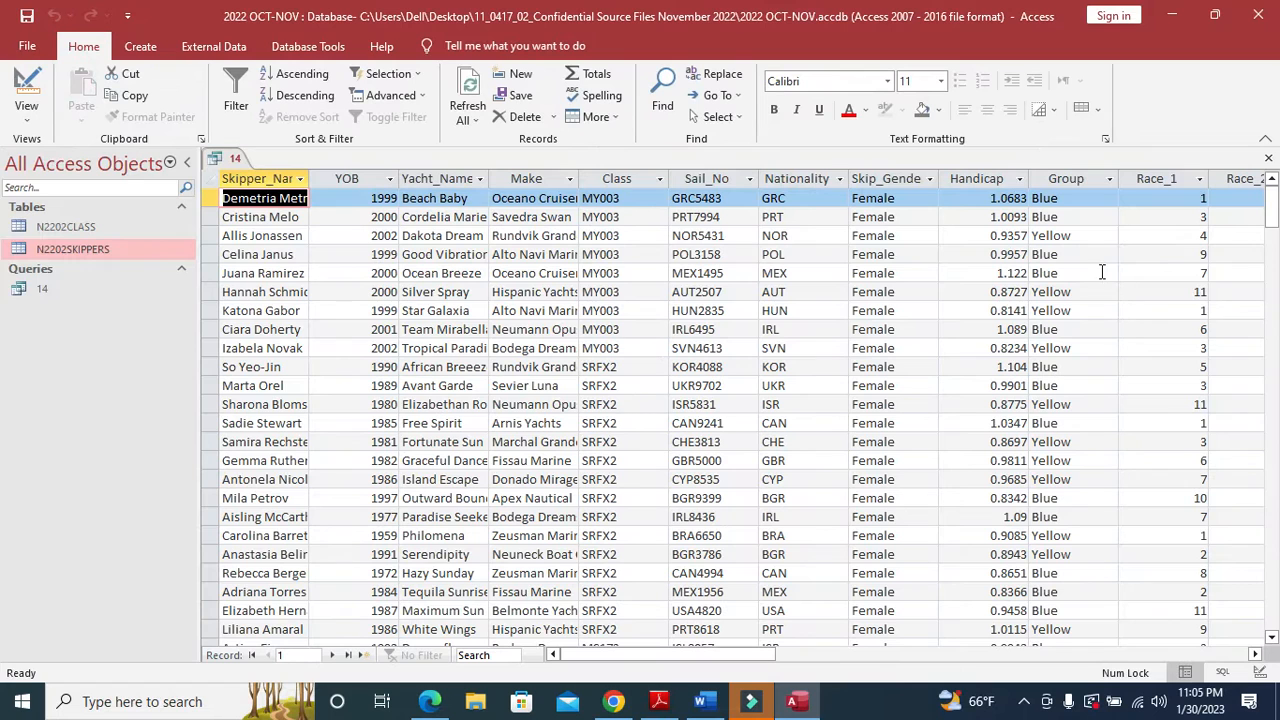
- After checking the PDF, switch query 14 to Design view and scroll the grid back to Skipper_Name
click(659, 701)
scroll(410, 420, down, 2)
drag(276, 334, 491, 324)
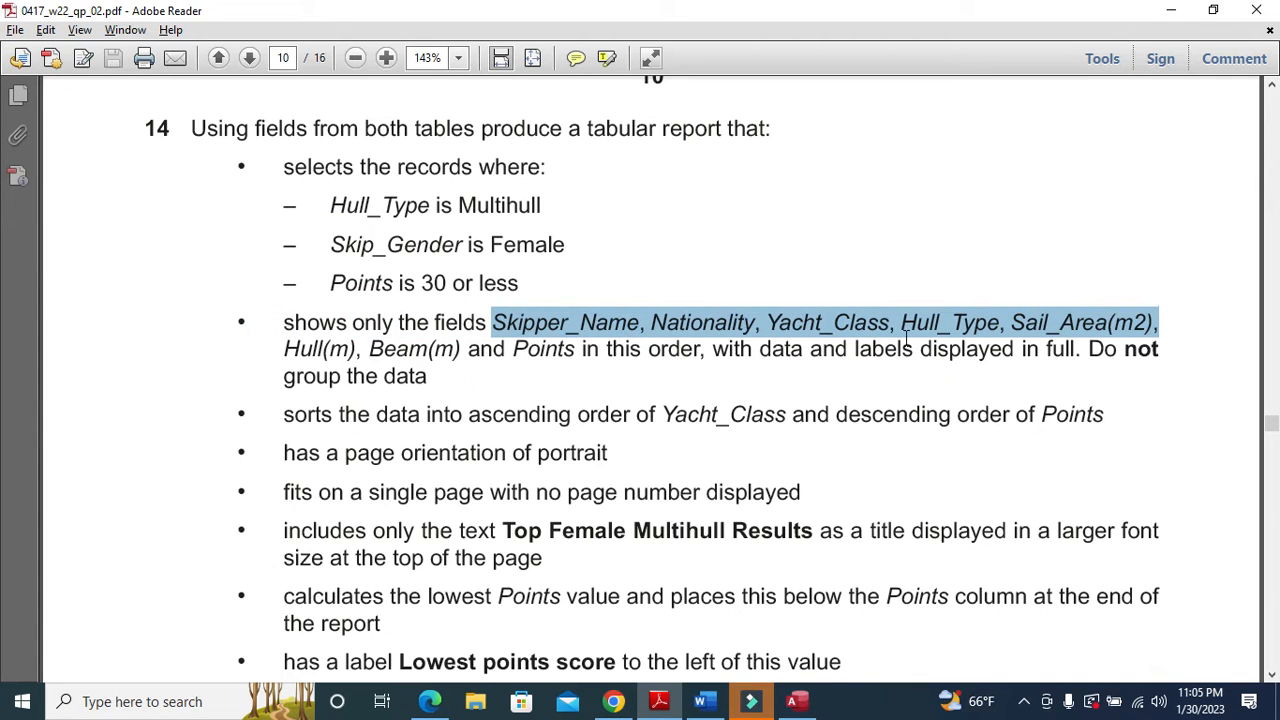
key(alt+Tab)
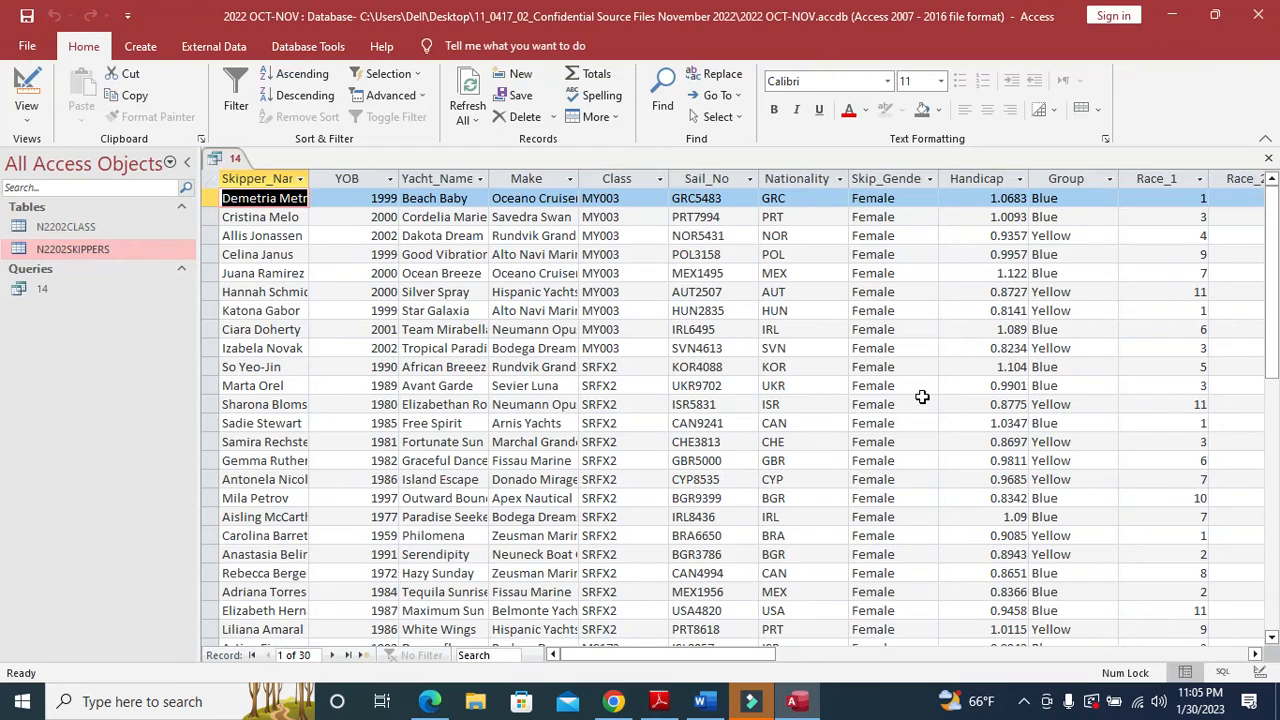
click(37, 93)
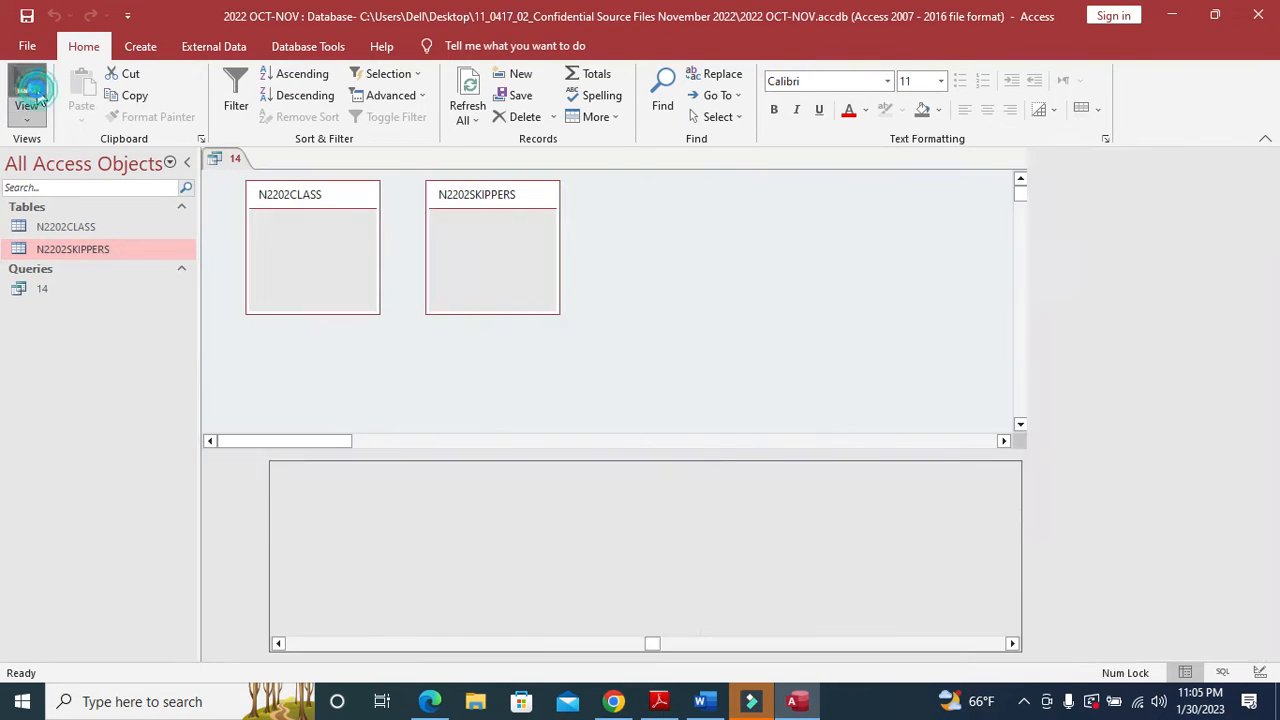
drag(558, 648, 302, 648)
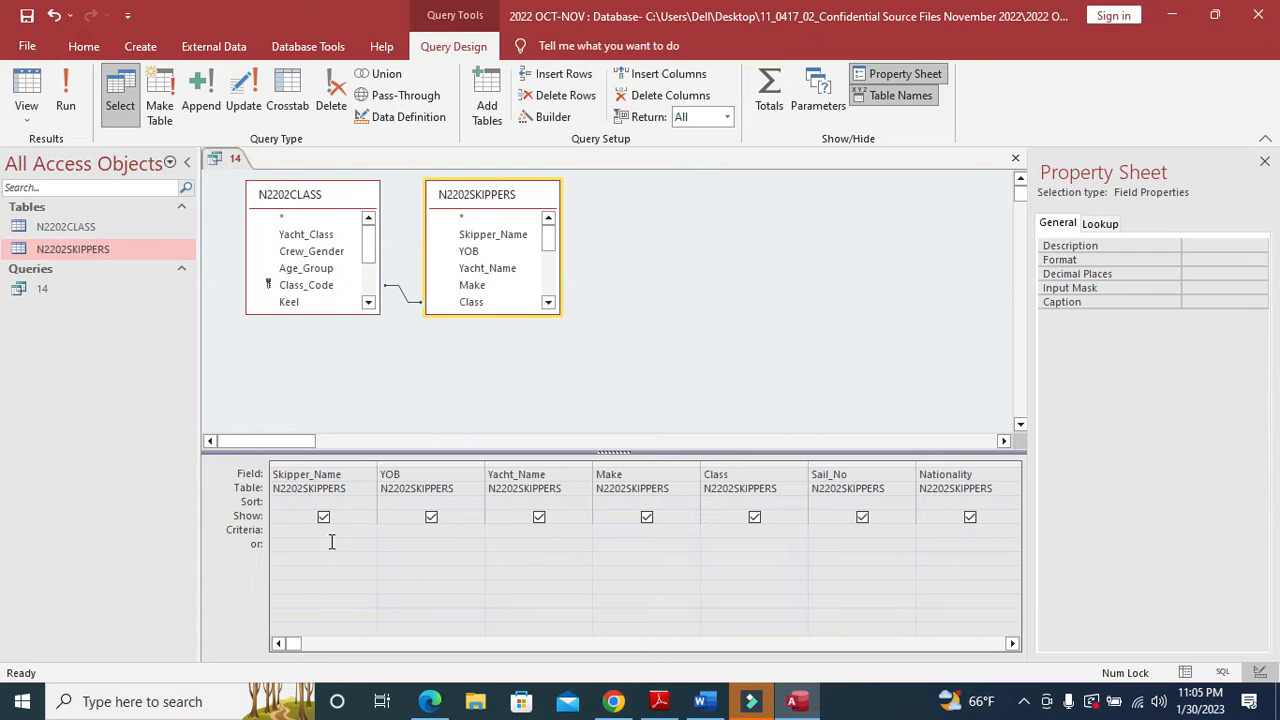
- Hide YOB, Yacht_Name, Make, Class and Sail_No from query 14's output
key(alt+Tab)
key(alt+Tab)
click(431, 518)
key(alt+Tab)
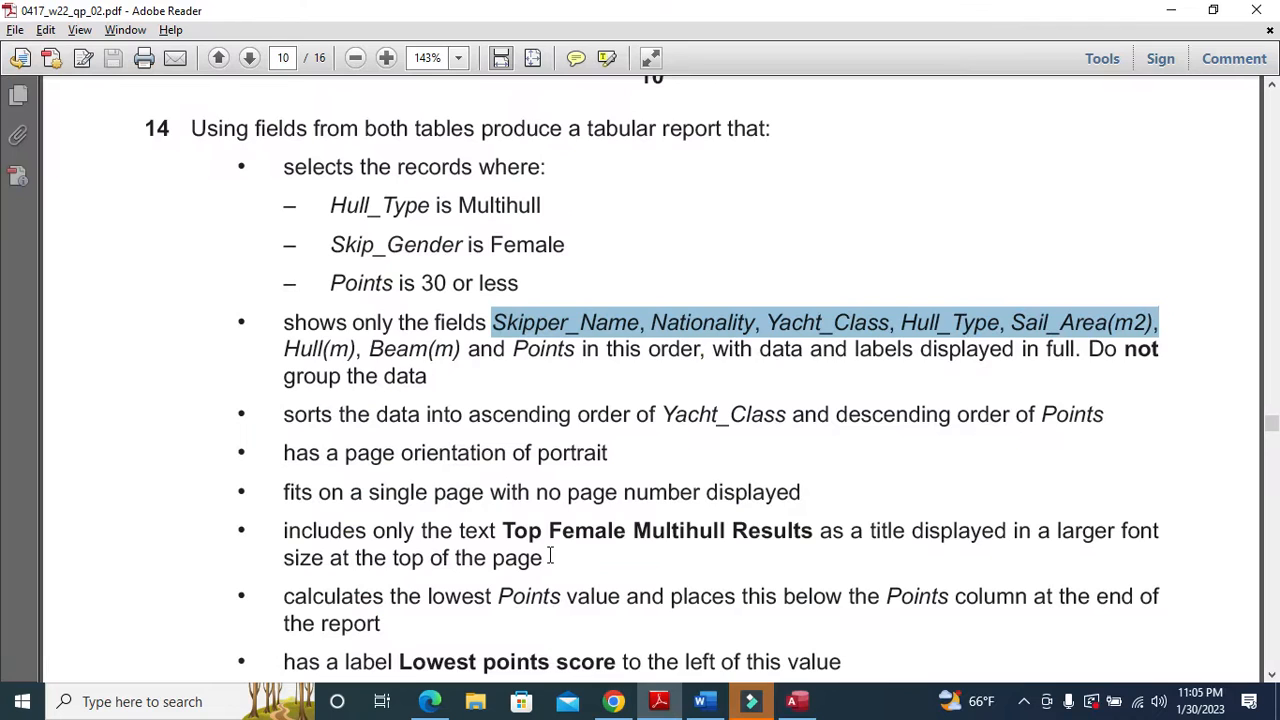
key(alt+Tab)
click(538, 518)
key(alt+Tab)
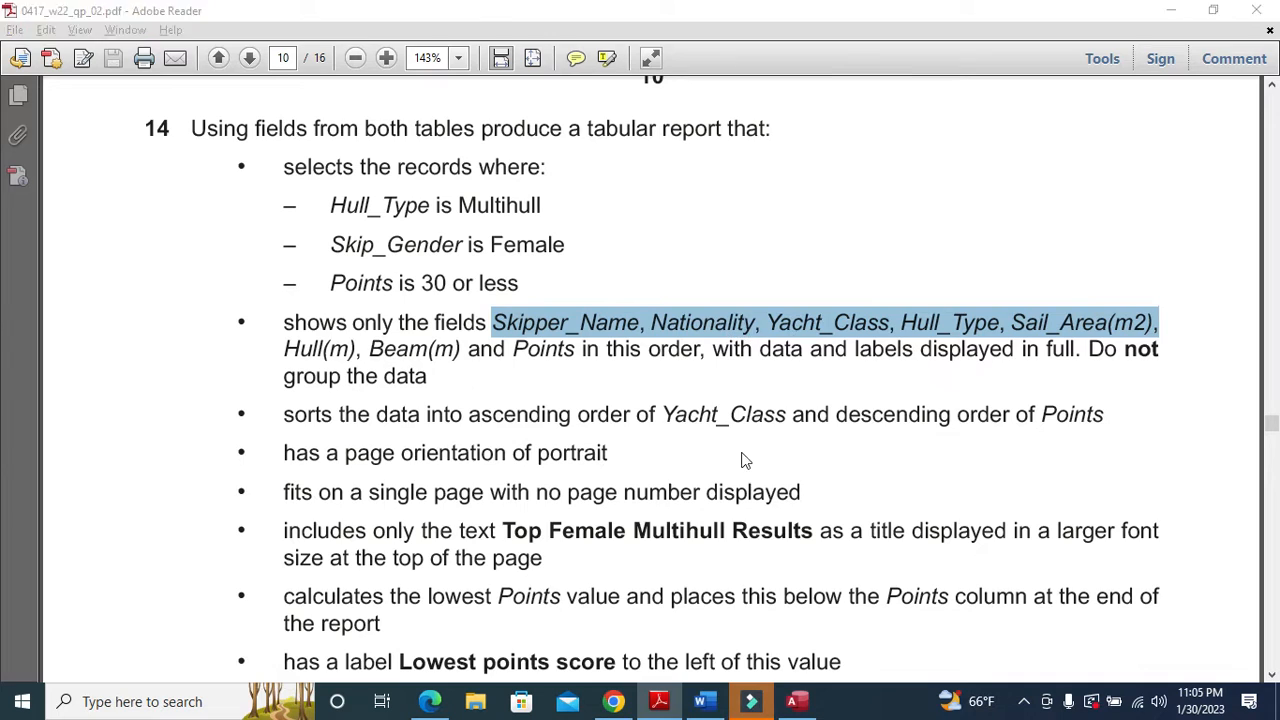
key(alt+Tab)
click(646, 517)
click(754, 517)
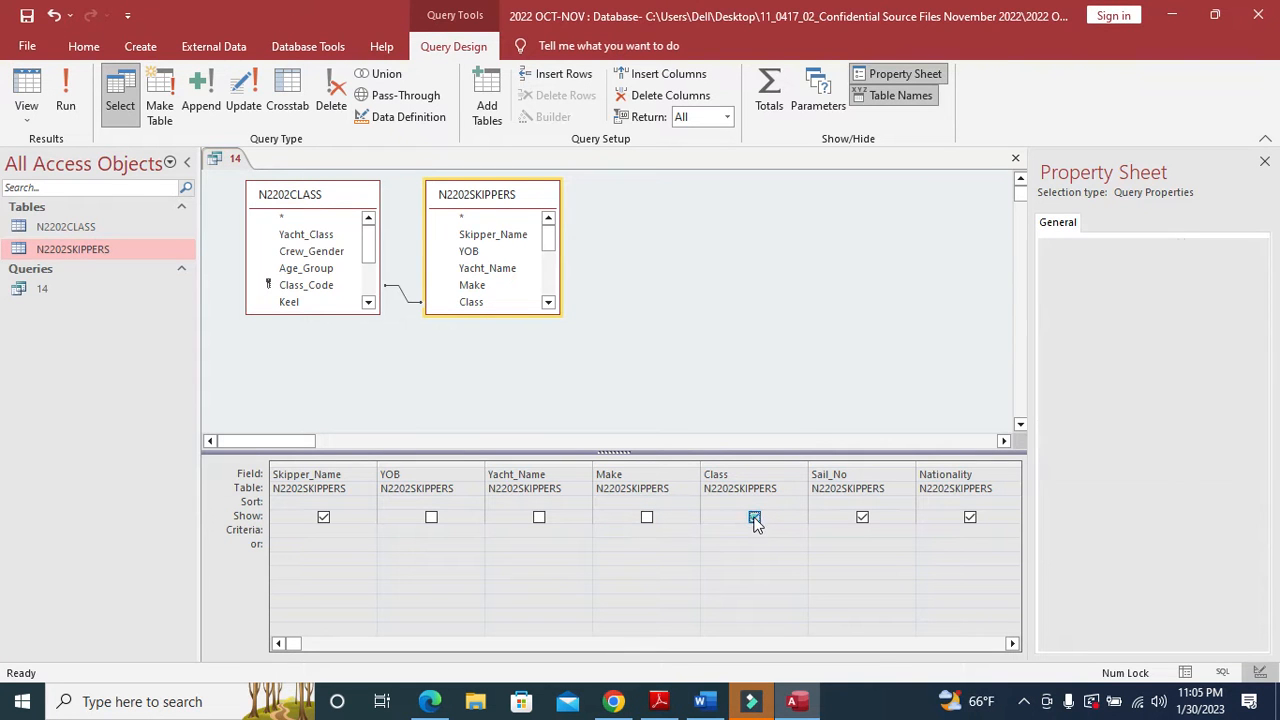
click(862, 517)
key(alt+Tab)
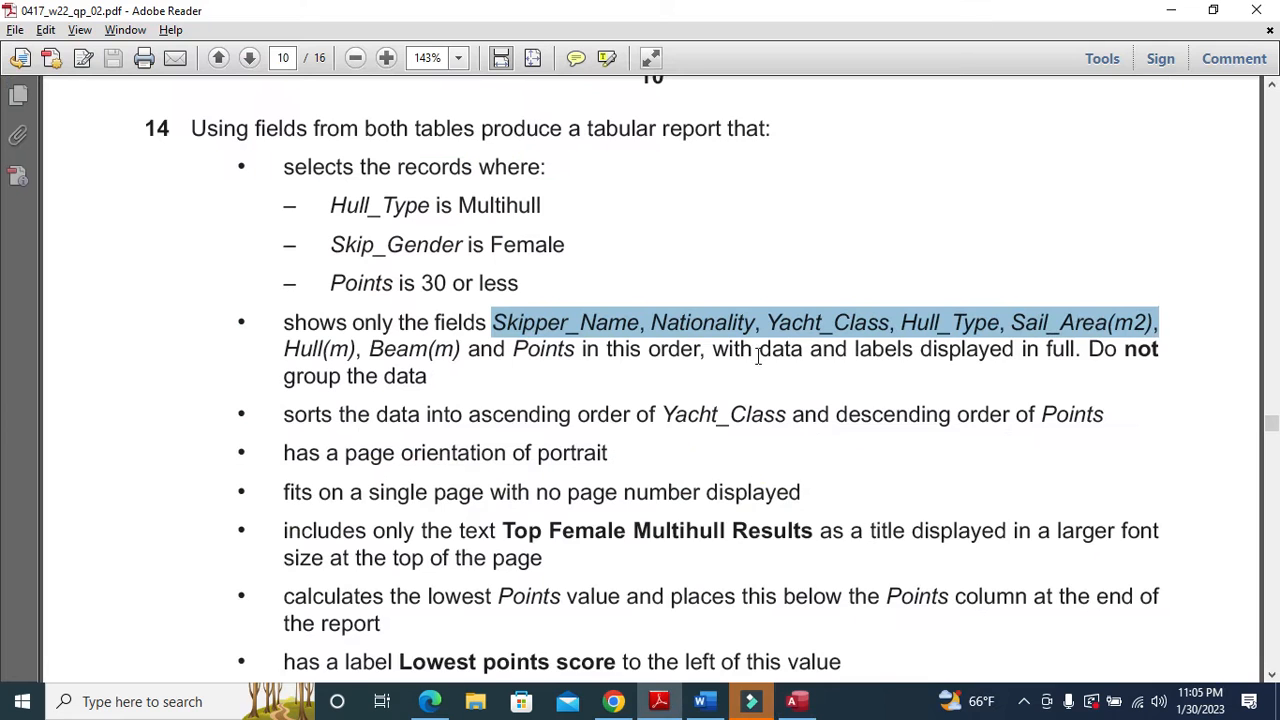
key(alt+Tab)
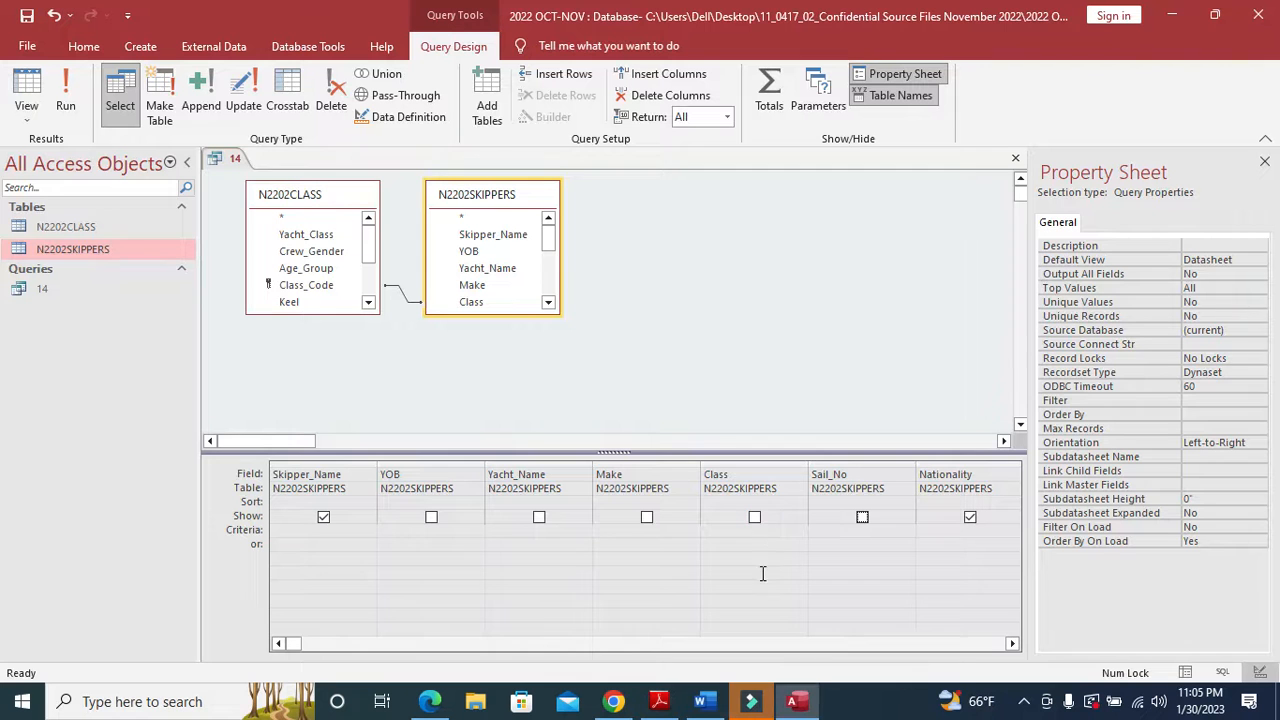
- Mark Yacht_Class in the PDF's required field list, then hide Skip_Gender and Handicap
click(1011, 643)
click(1011, 643)
key(alt+Tab)
click(777, 345)
drag(764, 322, 888, 330)
key(alt+Tab)
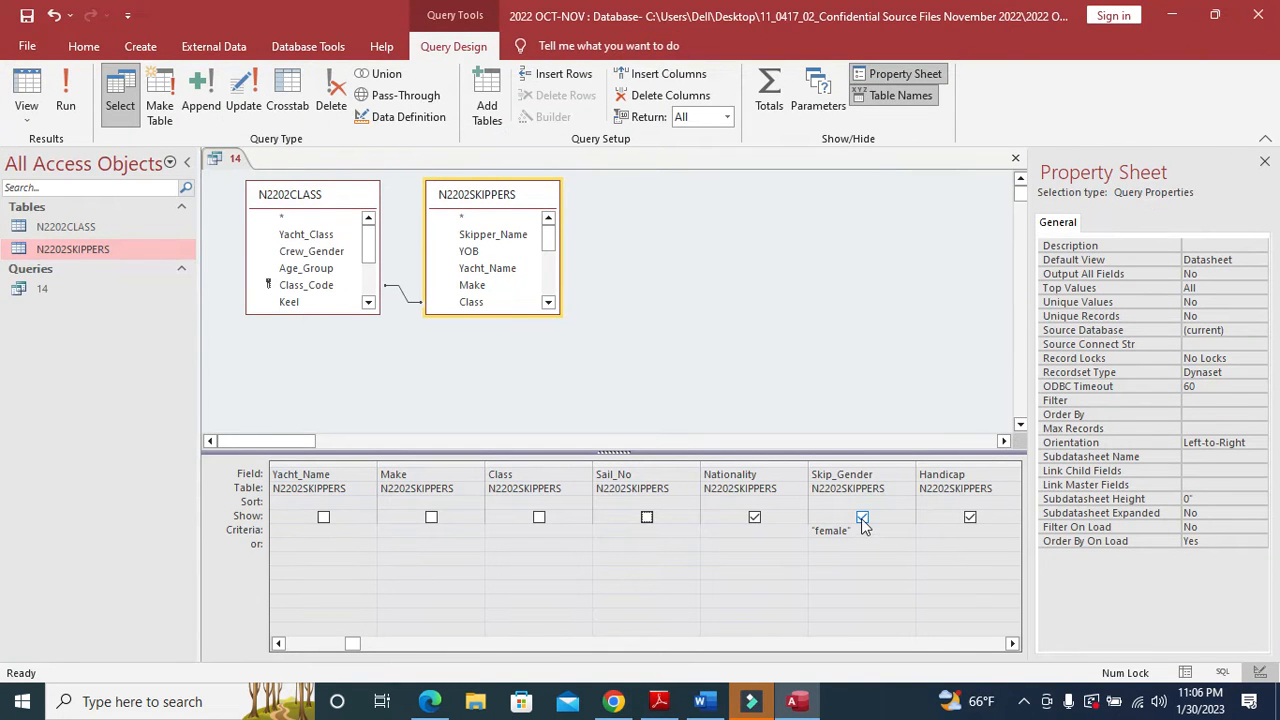
key(alt+Tab)
- Hide the Group, Race_1 and Race_2 fields from the query output
key(alt+Tab)
click(862, 517)
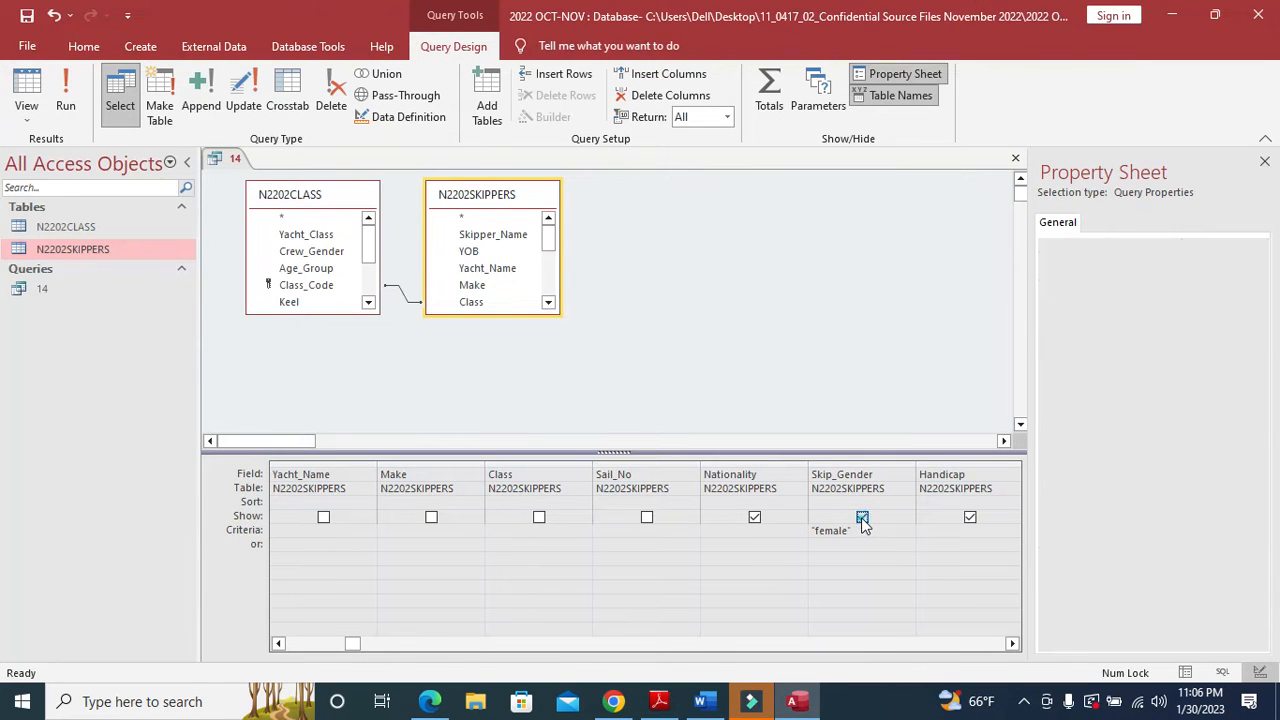
click(969, 517)
click(862, 517)
click(1012, 643)
click(1012, 643)
click(1012, 643)
click(646, 517)
key(alt+Tab)
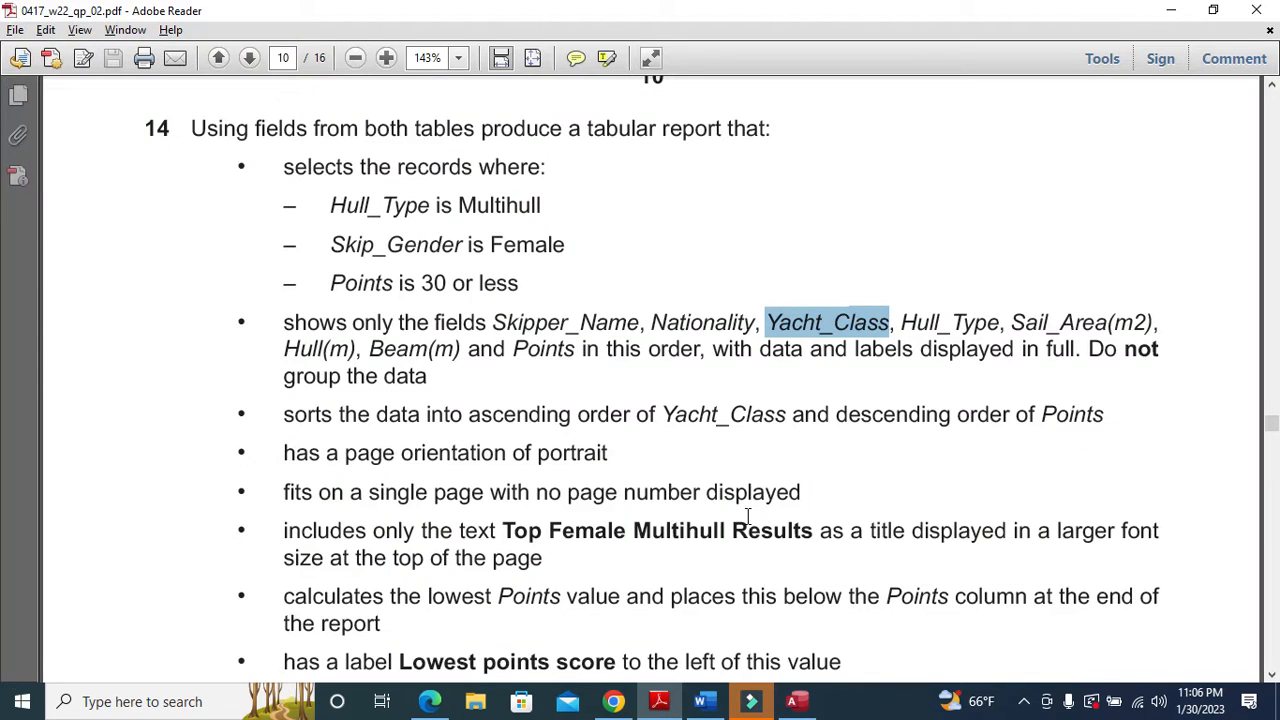
key(alt+Tab)
click(754, 517)
click(862, 517)
- Untick Show for Race_3, Race_4 and Points, then check the task PDF
click(969, 517)
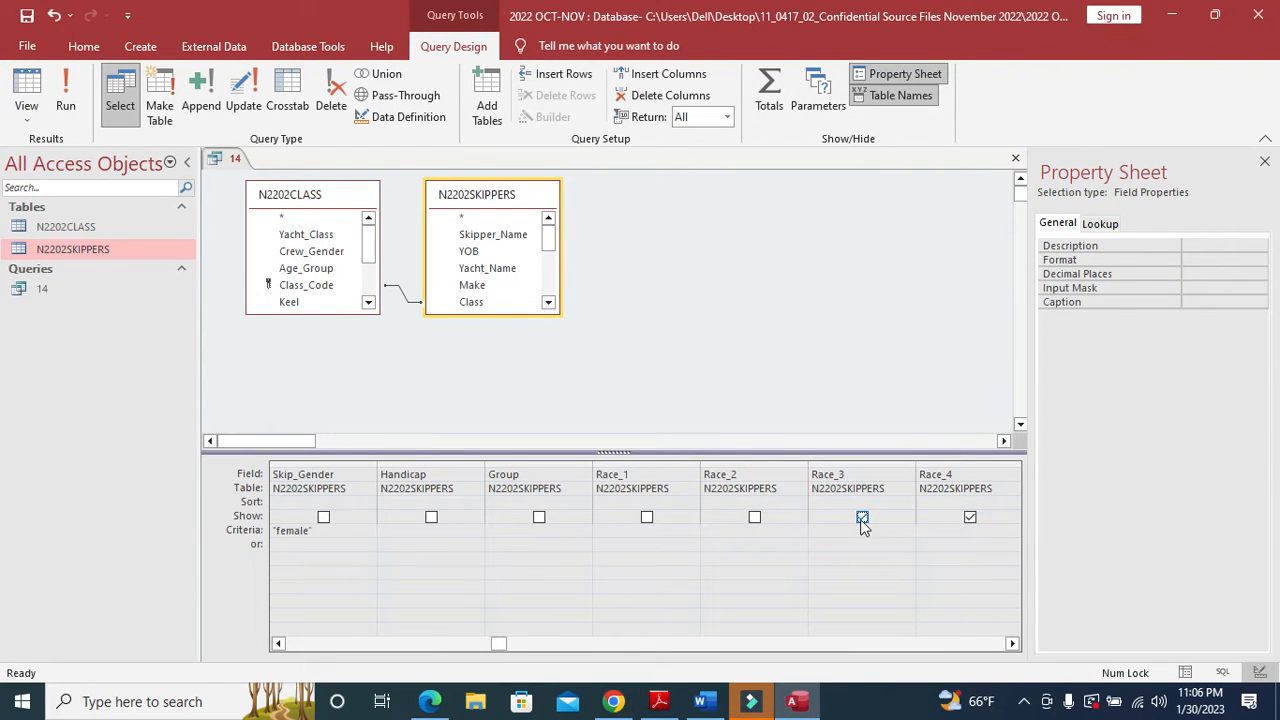
click(862, 517)
click(969, 517)
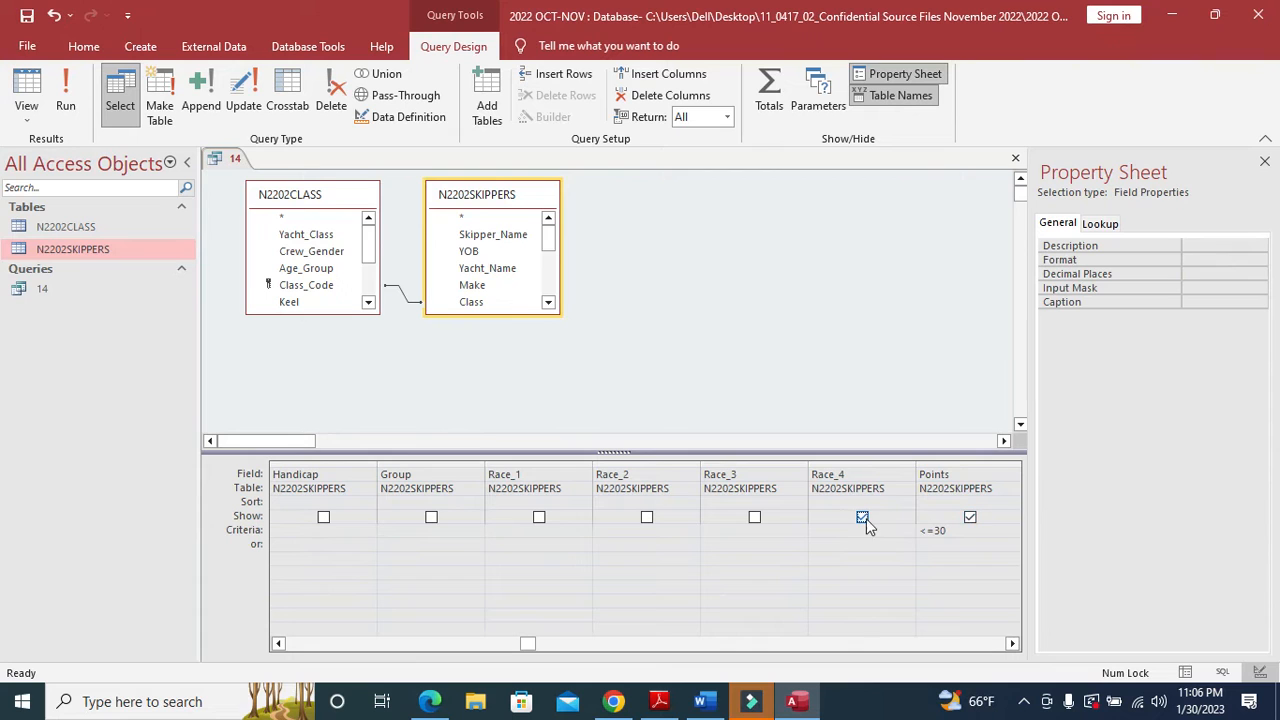
click(862, 517)
click(967, 517)
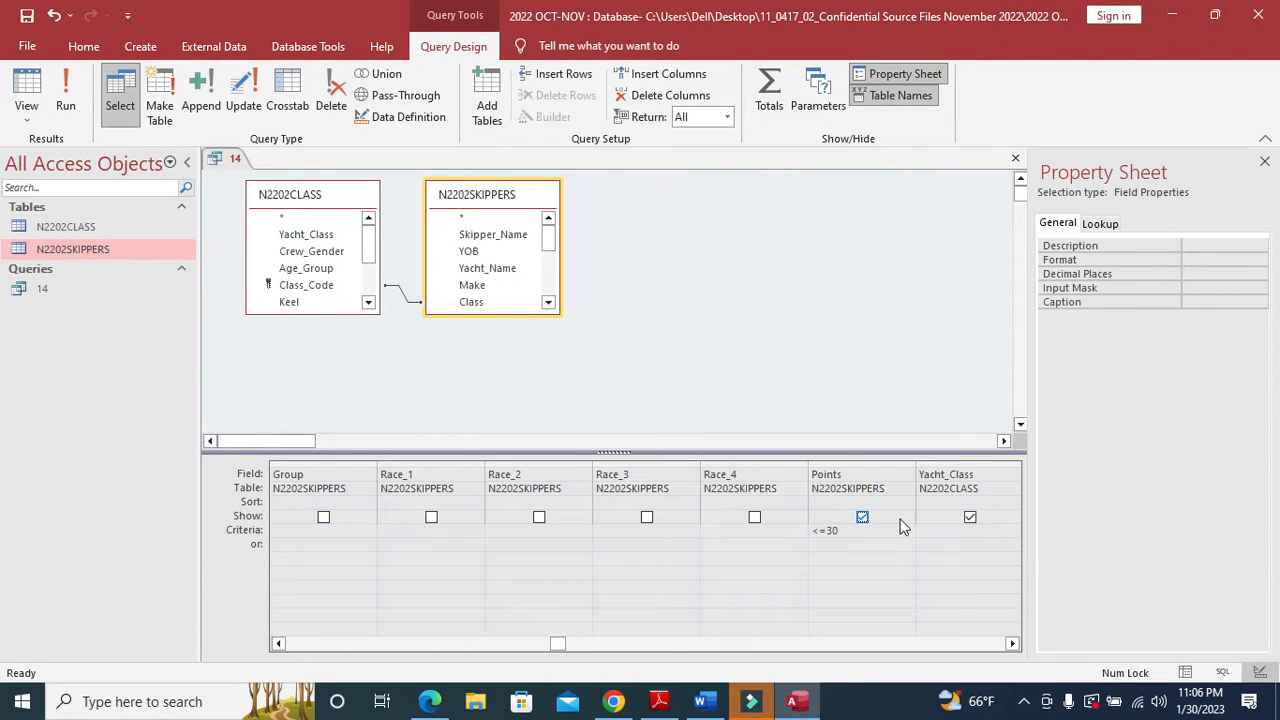
click(864, 518)
key(alt+Tab)
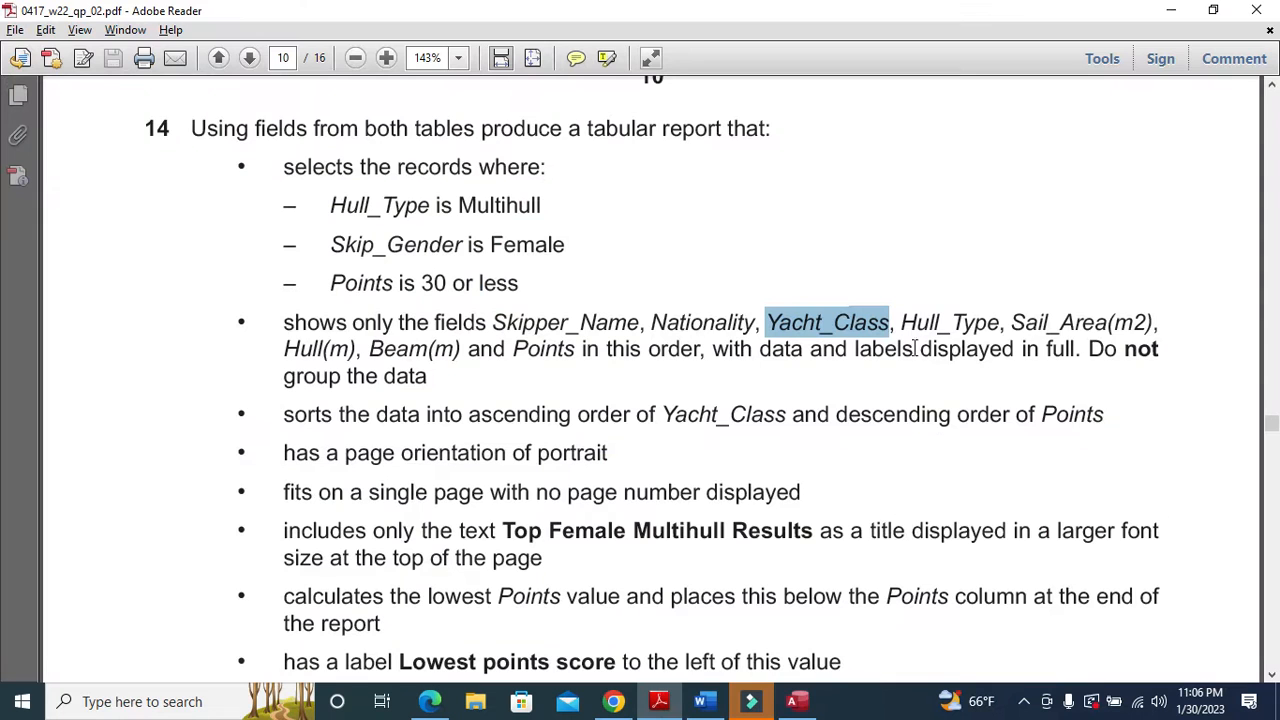
key(alt+Tab)
- Hide Crew_Gender and Age_Group from query 14's output
click(1012, 645)
click(1012, 645)
click(1012, 645)
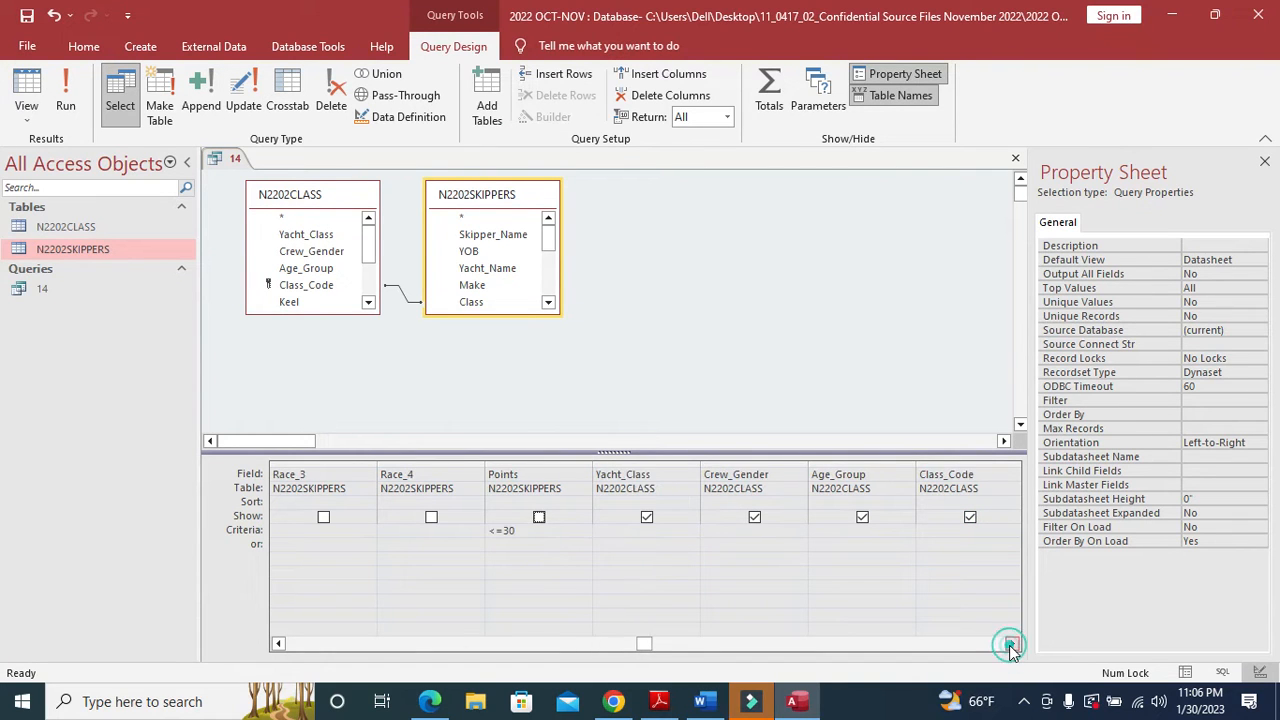
key(alt+Tab)
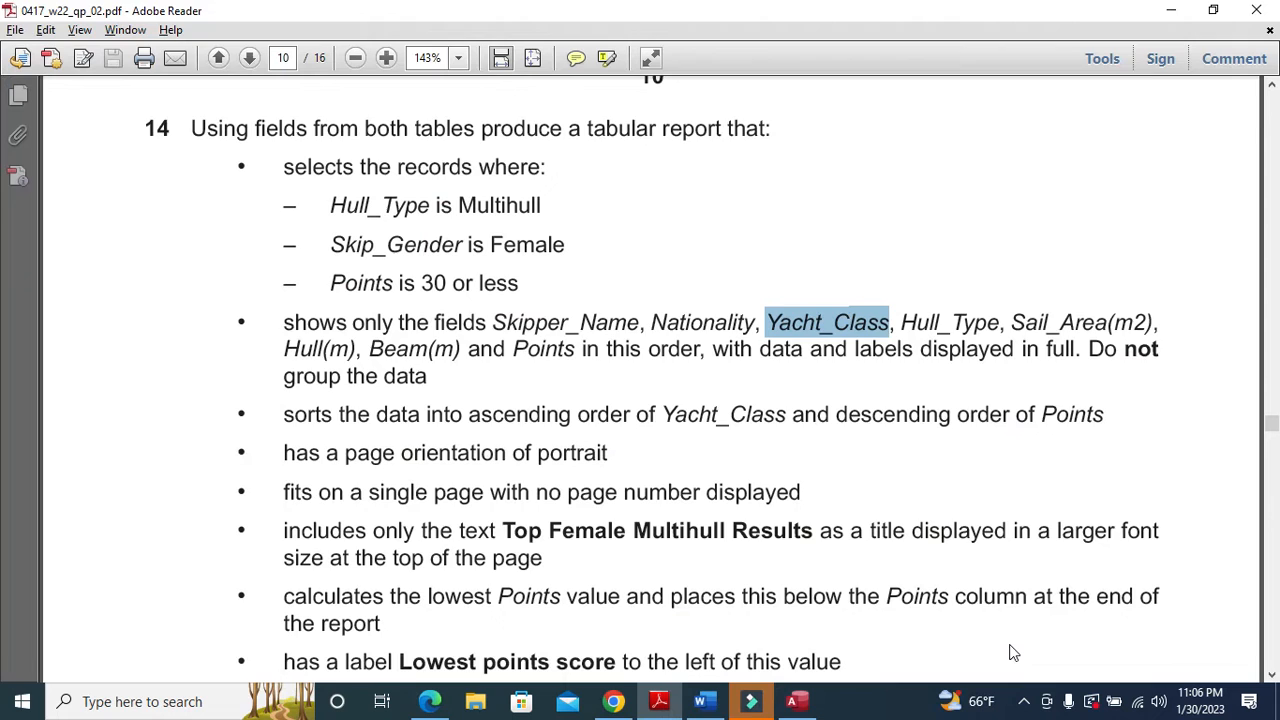
key(alt+Tab)
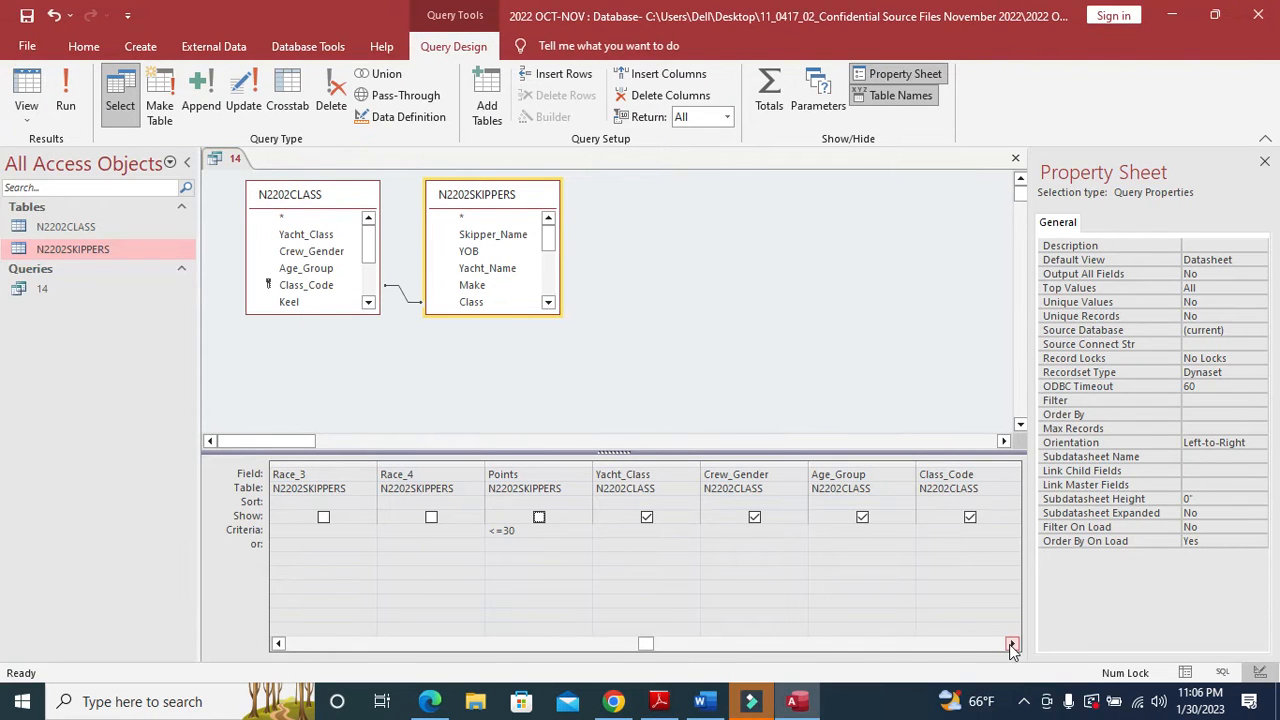
click(754, 517)
click(862, 517)
key(alt+Tab)
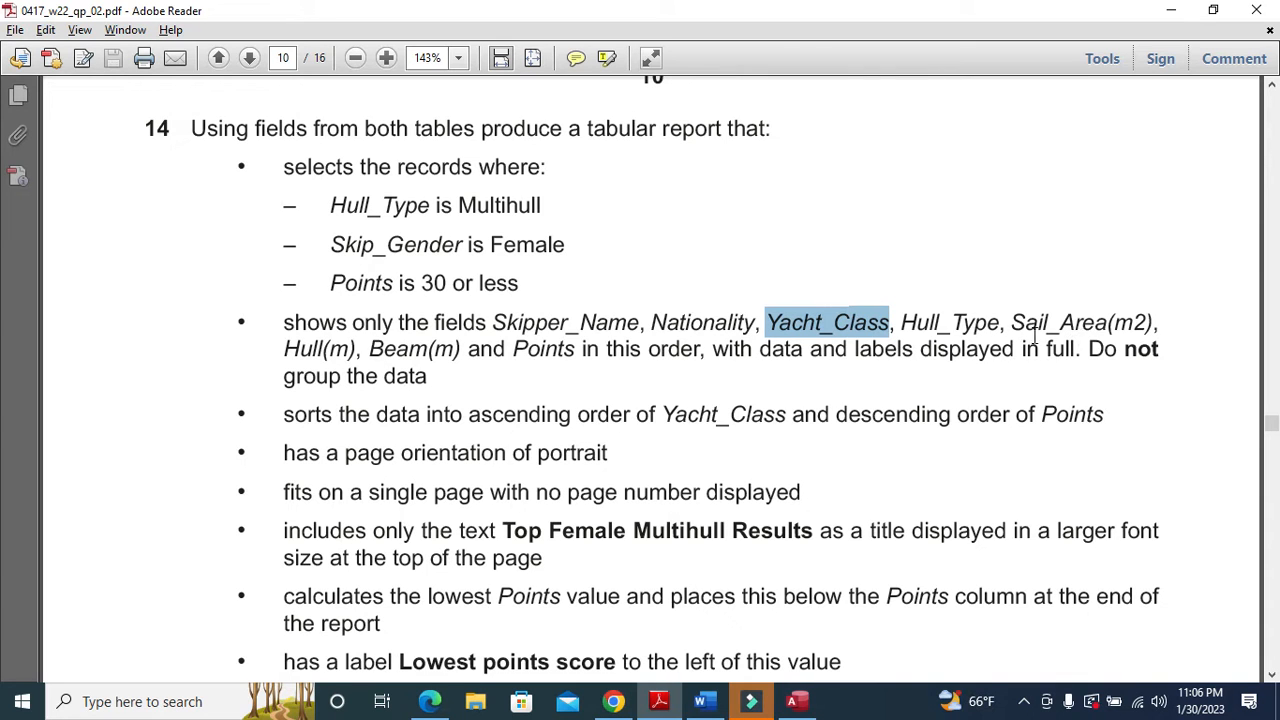
key(alt+Tab)
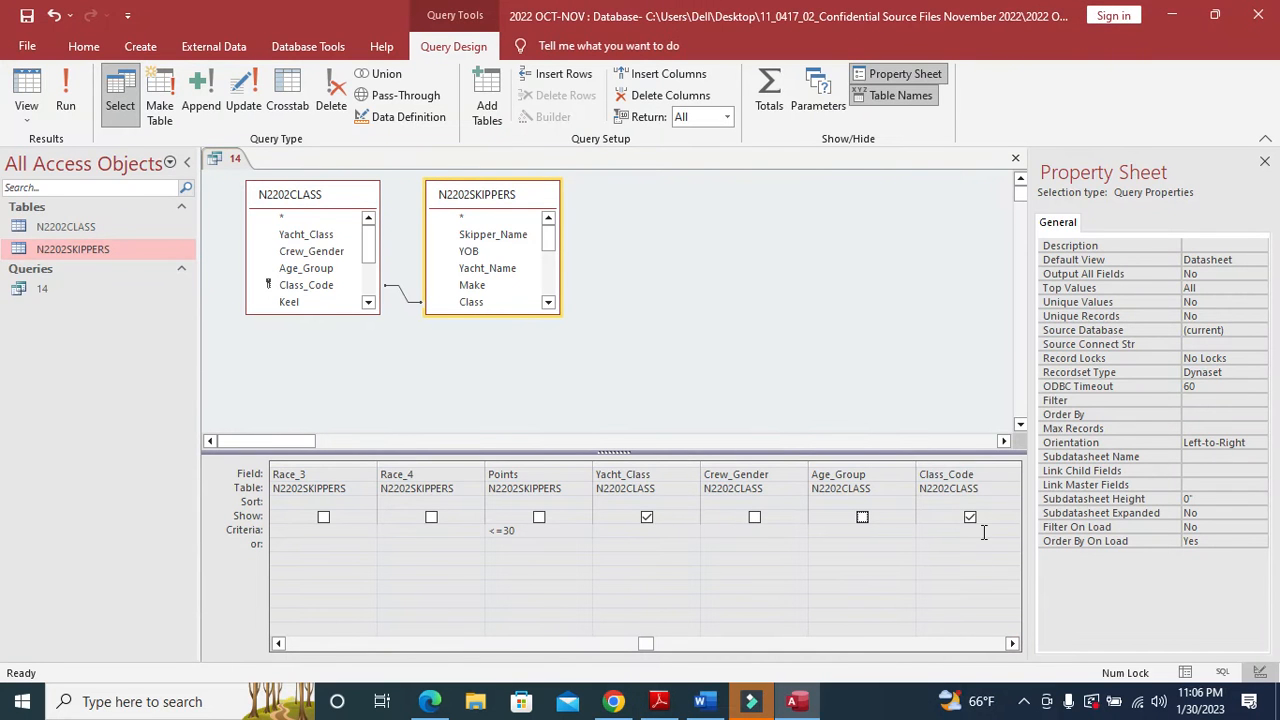
- Hide Keel and Class_Code, and clear the Yacht_Class highlight in the task sheet
click(969, 518)
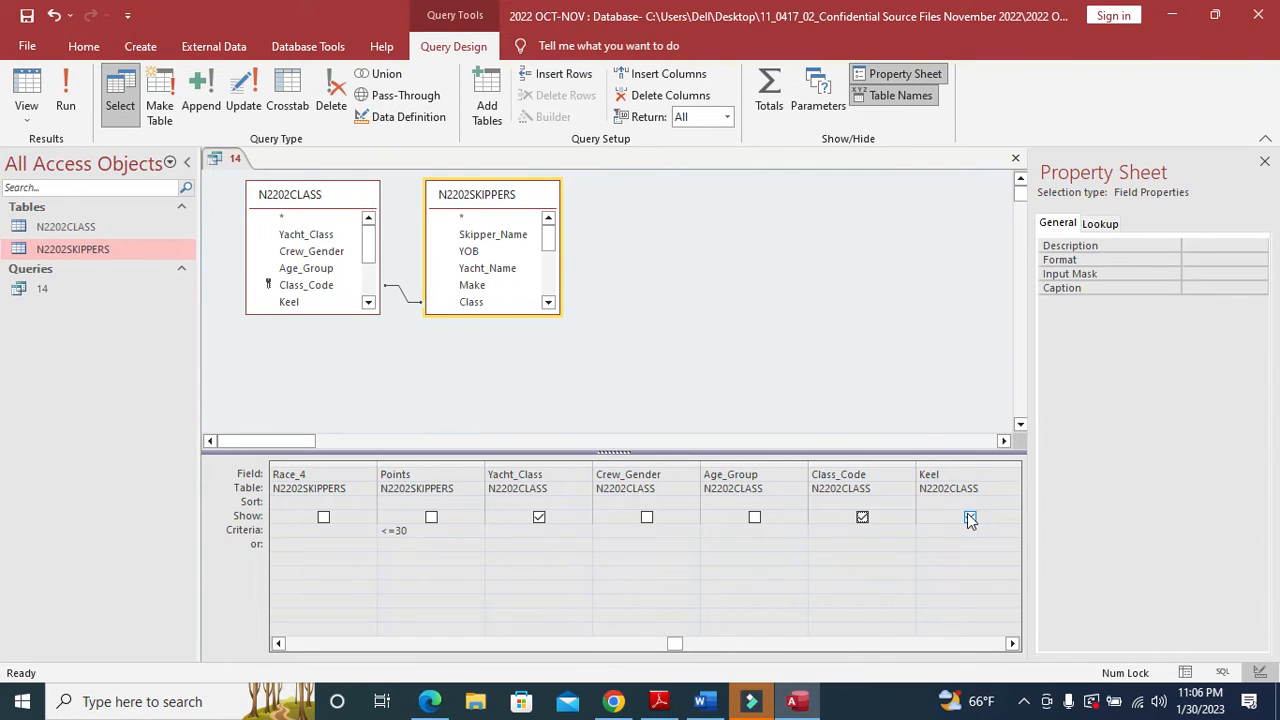
click(969, 518)
click(862, 518)
click(755, 518)
key(alt+Tab)
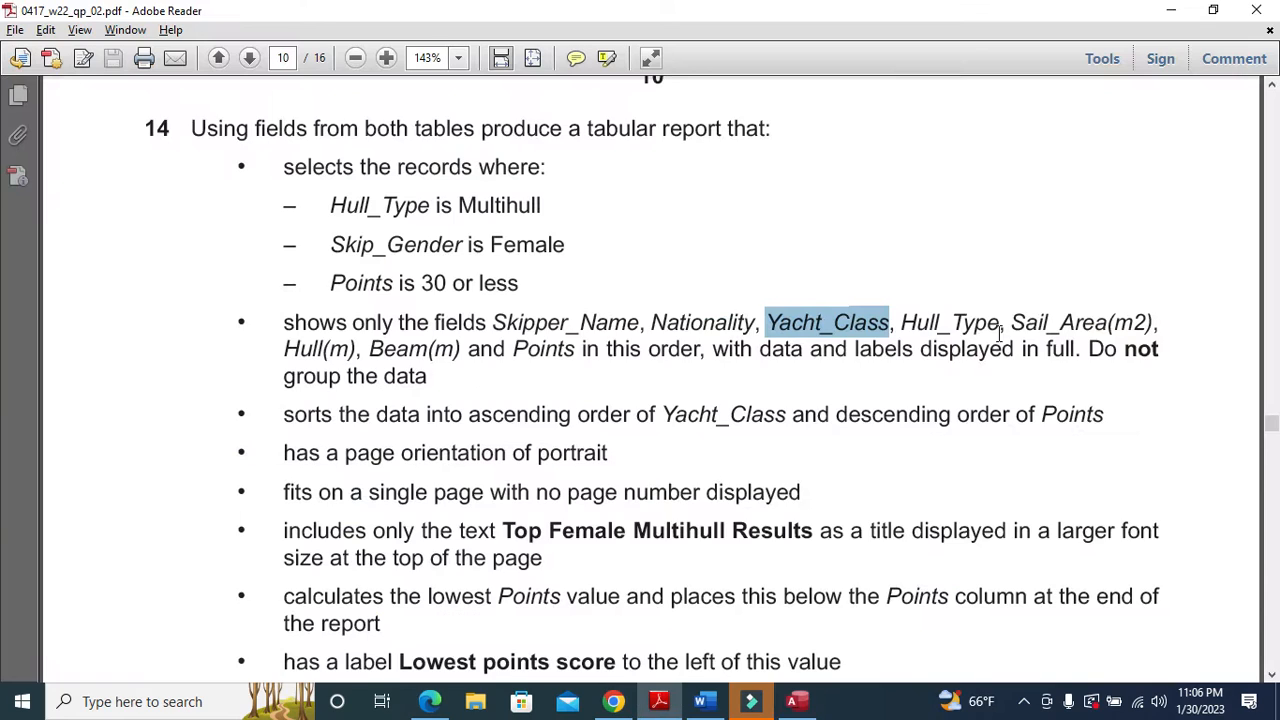
click(915, 330)
key(alt+Tab)
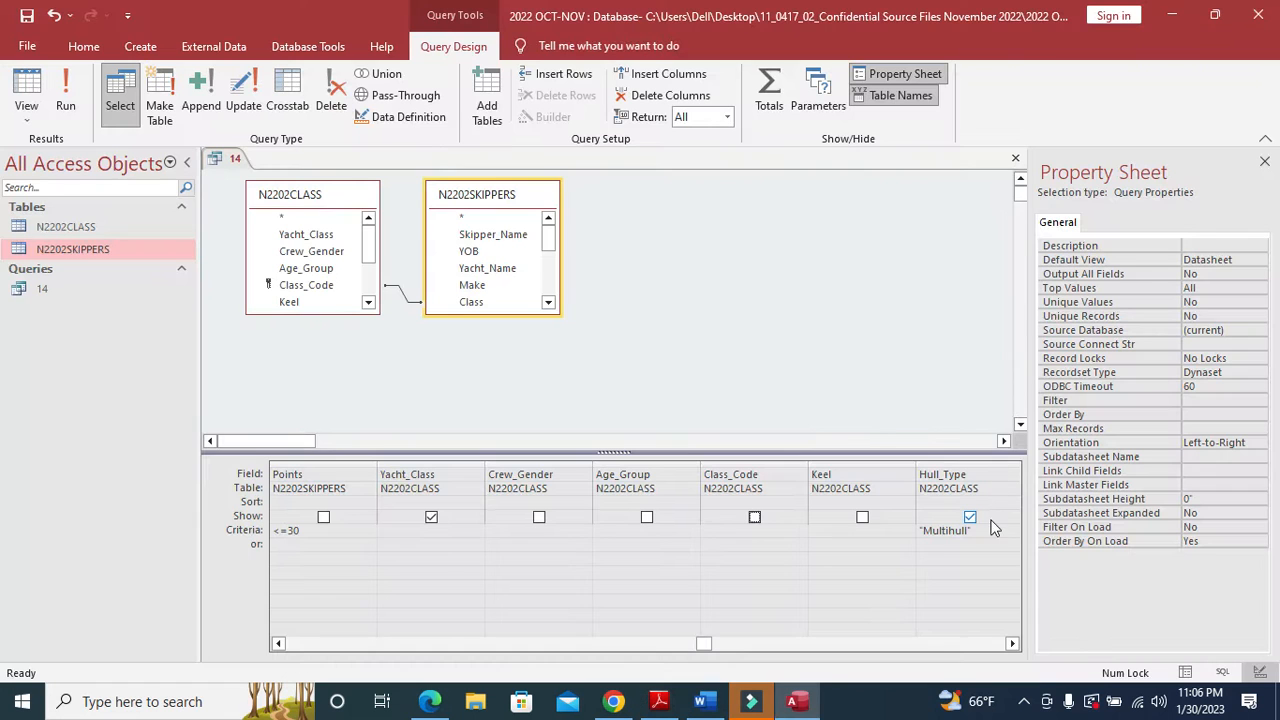
- Untick Show for Crew and Hull(m) further along the design grid
click(1013, 642)
click(1013, 642)
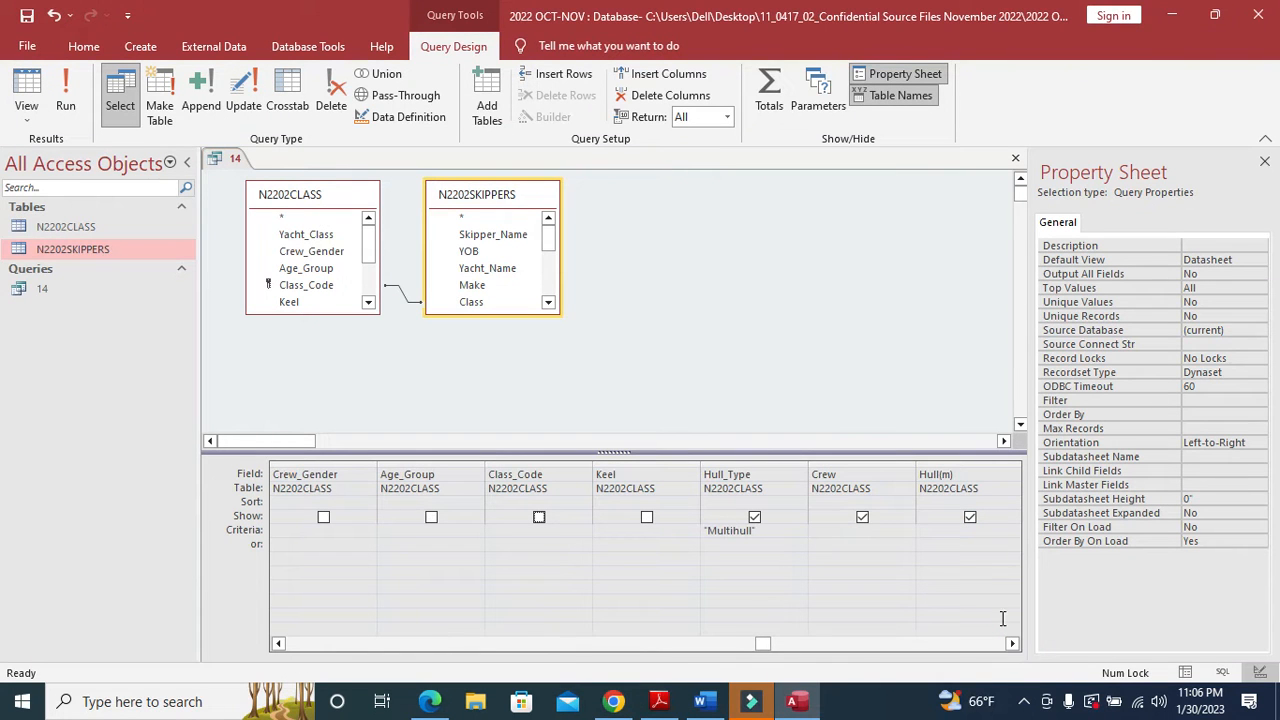
click(862, 518)
click(862, 518)
click(970, 518)
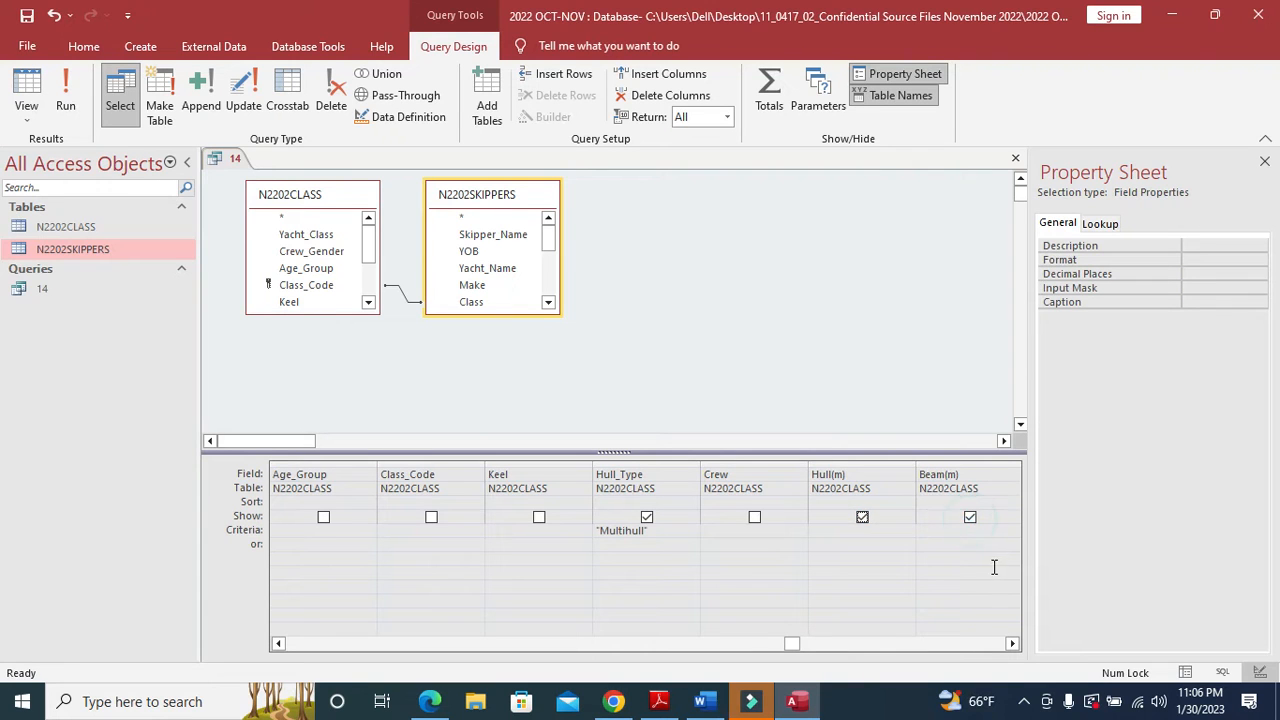
click(862, 518)
click(969, 518)
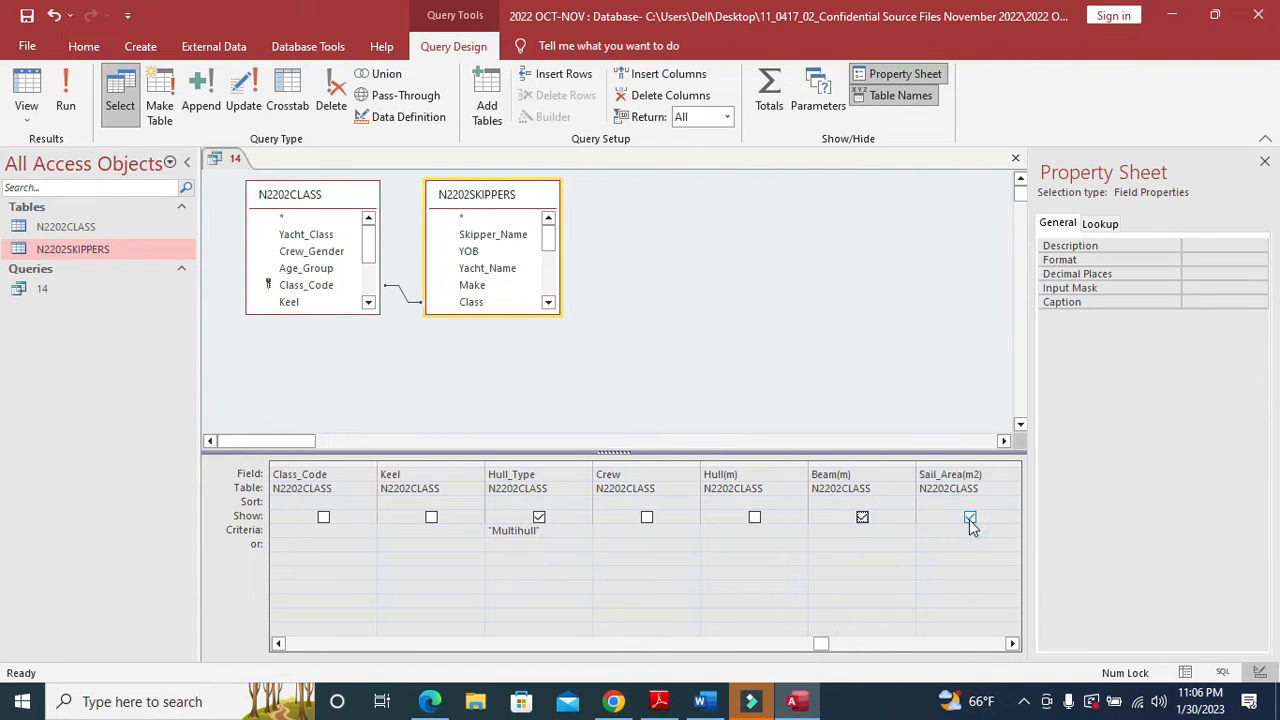
key(alt+Tab)
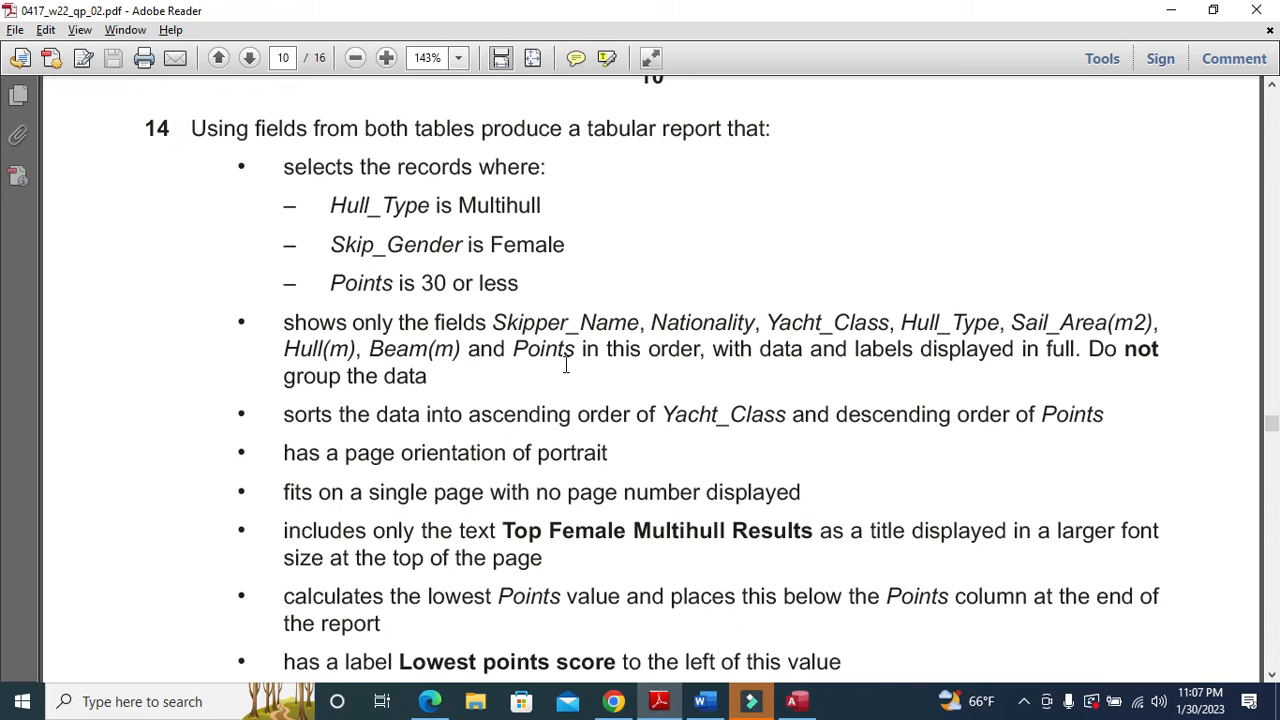
key(alt+Tab)
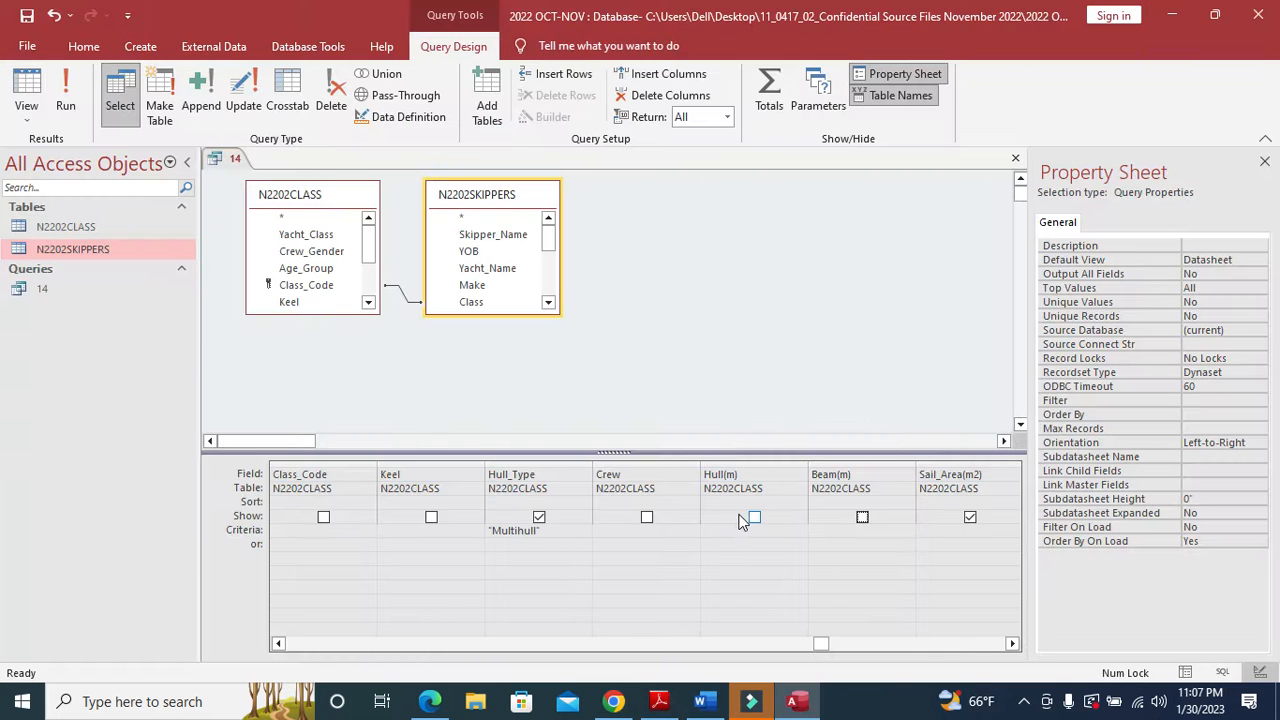
- Re-show Hull(m), Beam(m) and Points, and mark the sorting requirement in the task sheet
click(754, 518)
click(862, 518)
key(alt+Tab)
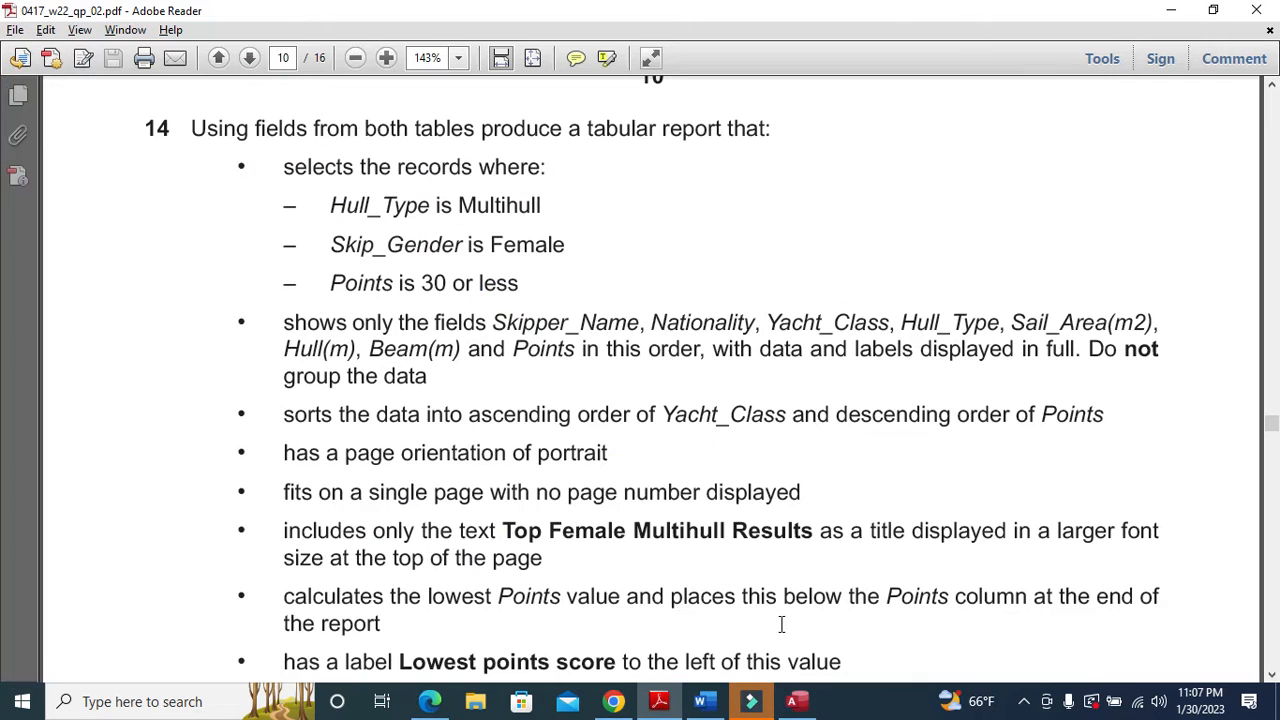
key(alt+Tab)
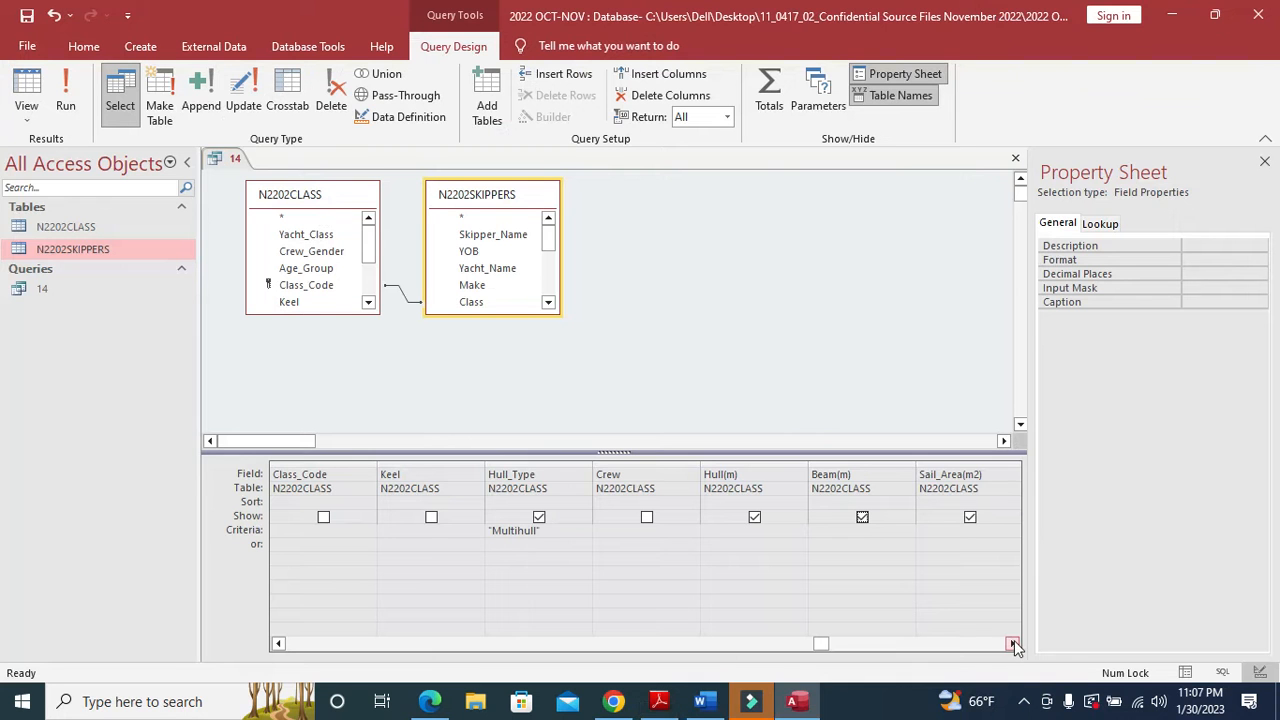
click(1012, 643)
drag(852, 648, 616, 652)
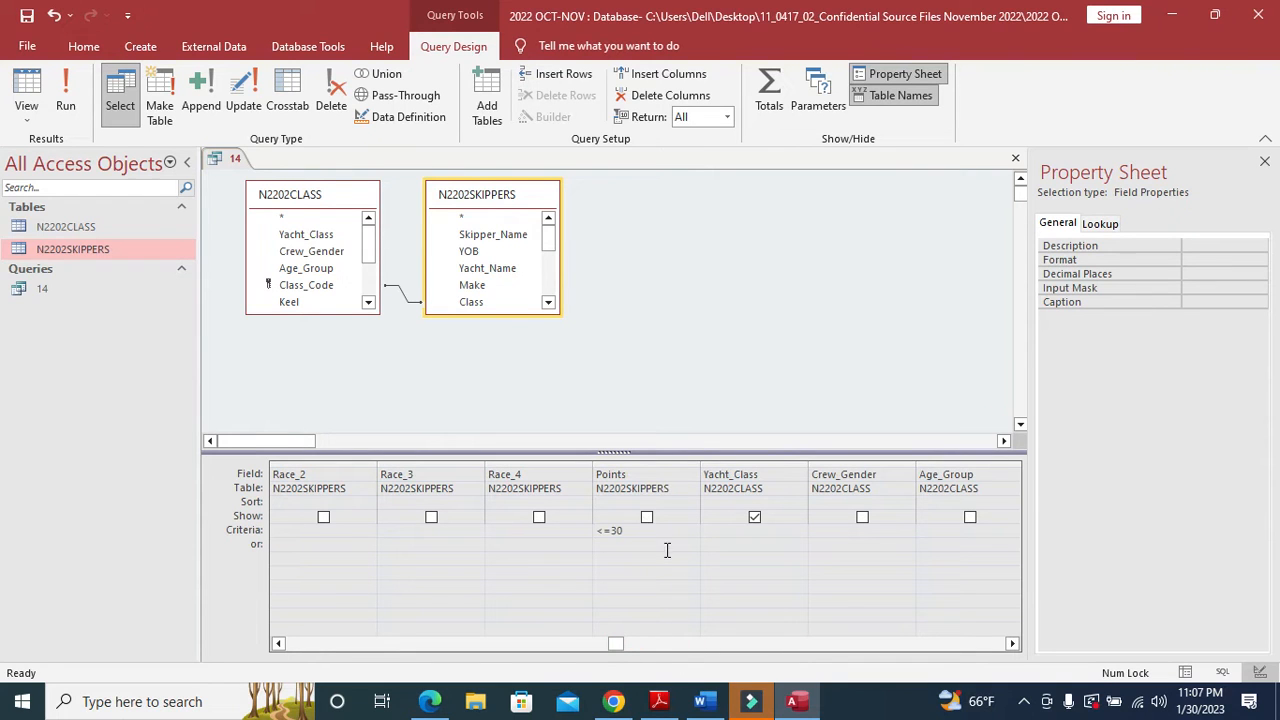
click(646, 519)
key(alt+Tab)
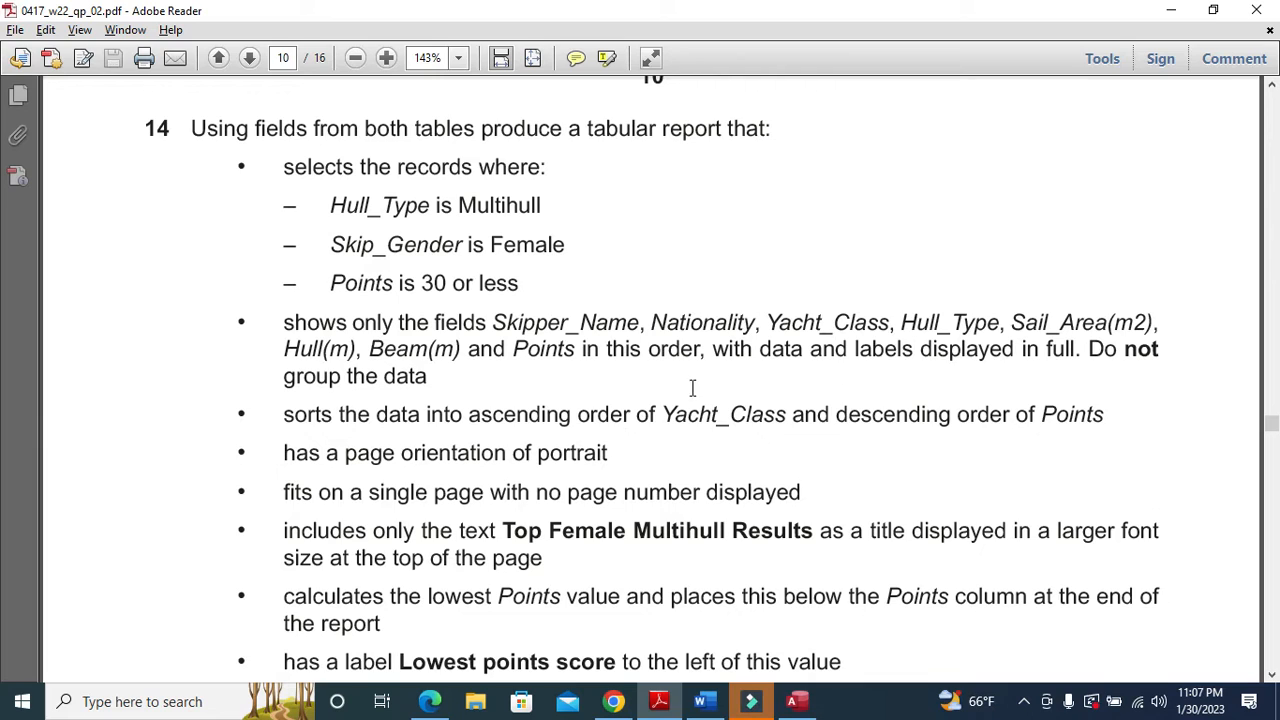
drag(280, 418, 746, 420)
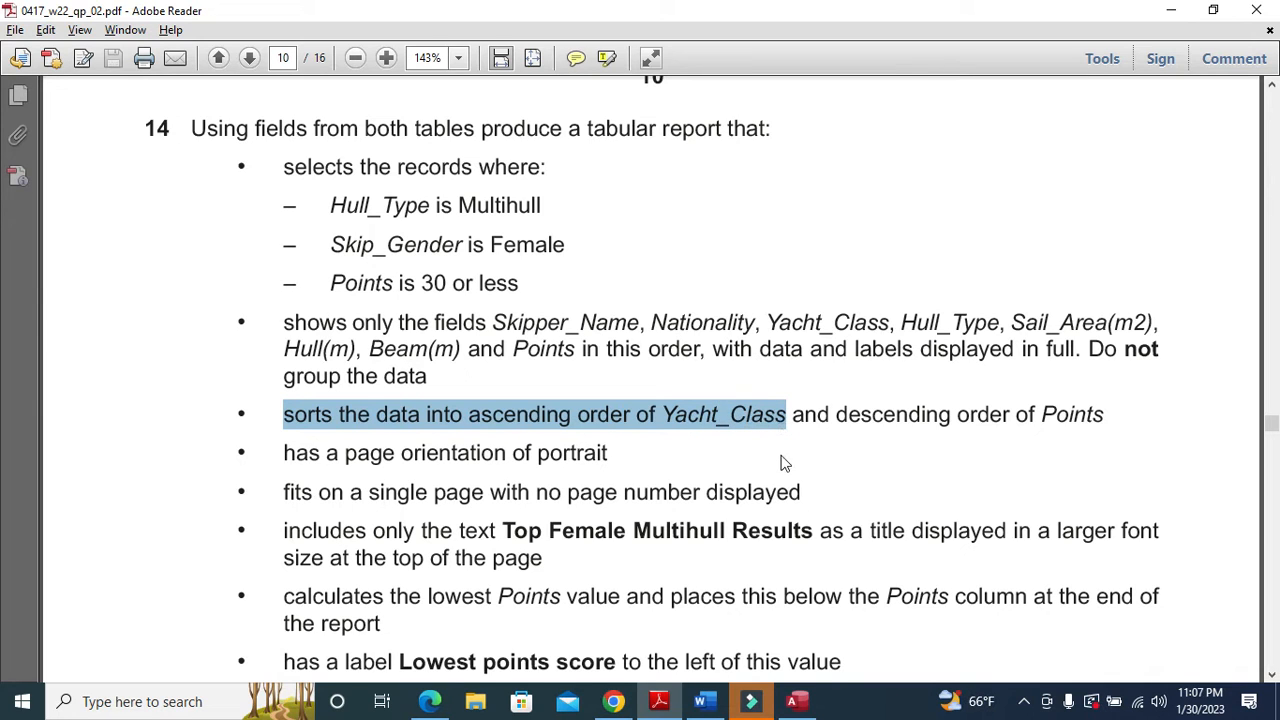
key(alt+Tab)
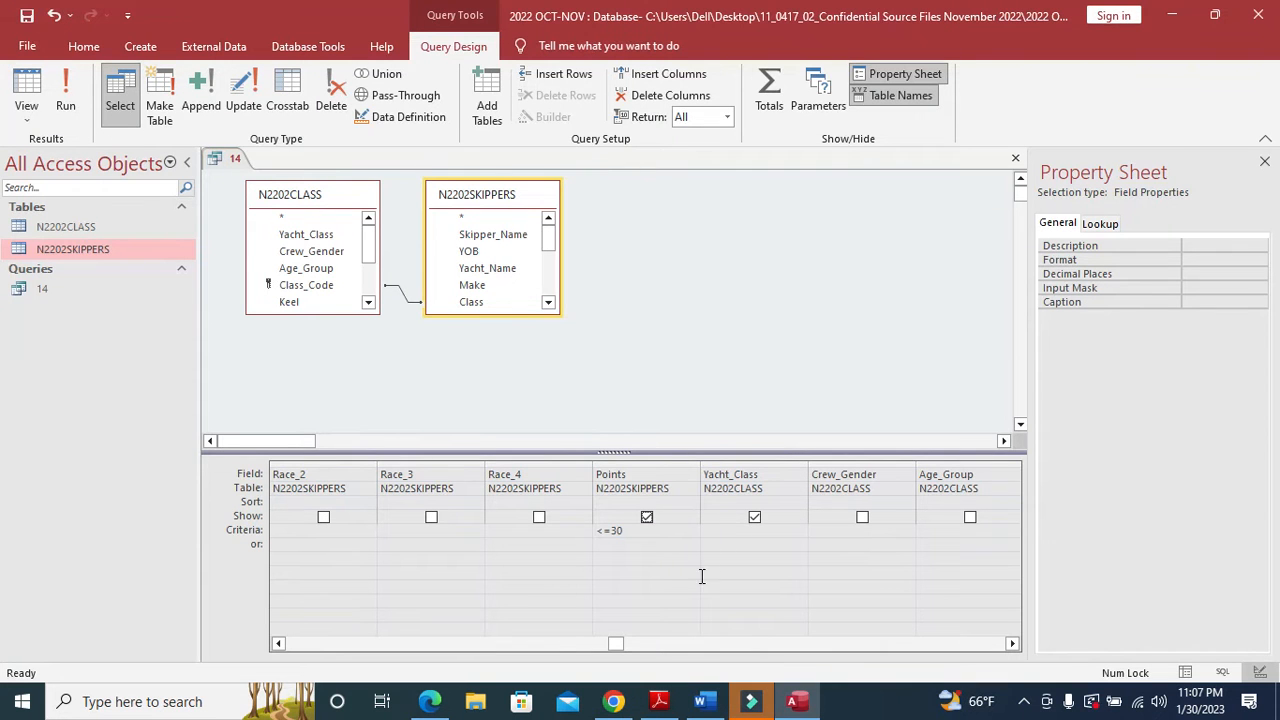
drag(615, 648, 677, 646)
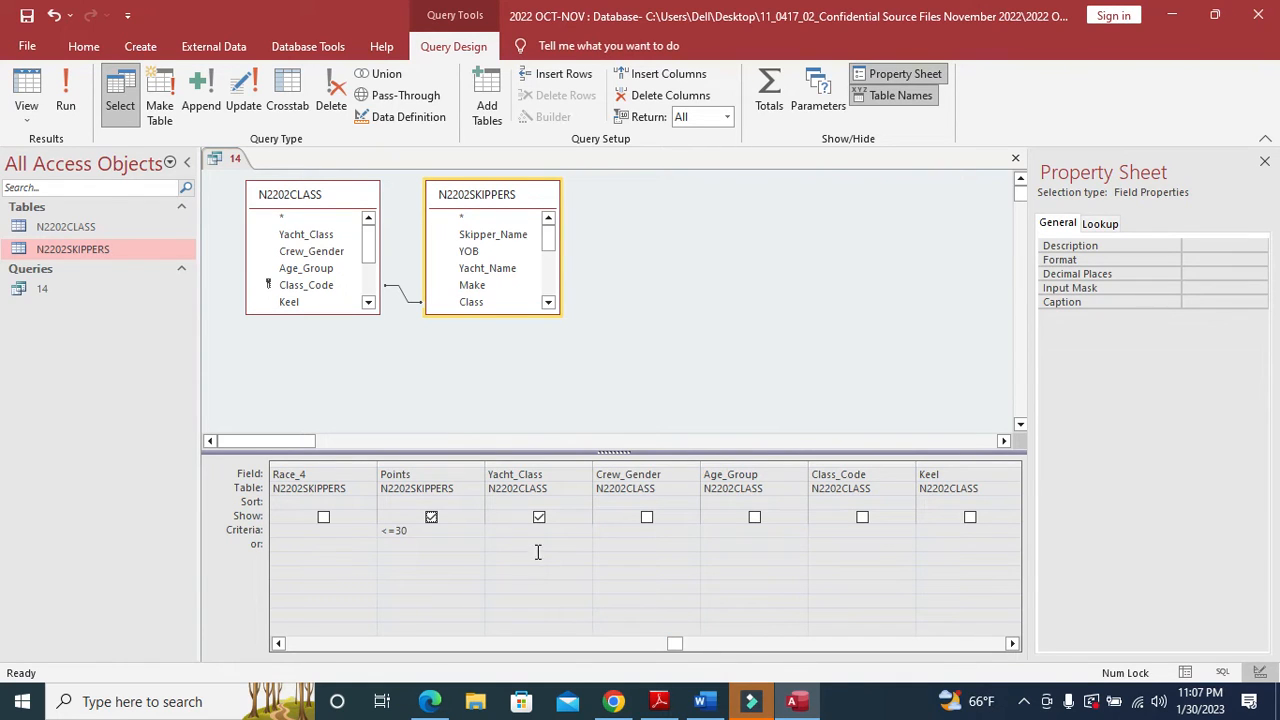
- Set the Yacht_Class sort to Ascending in query 14
click(588, 507)
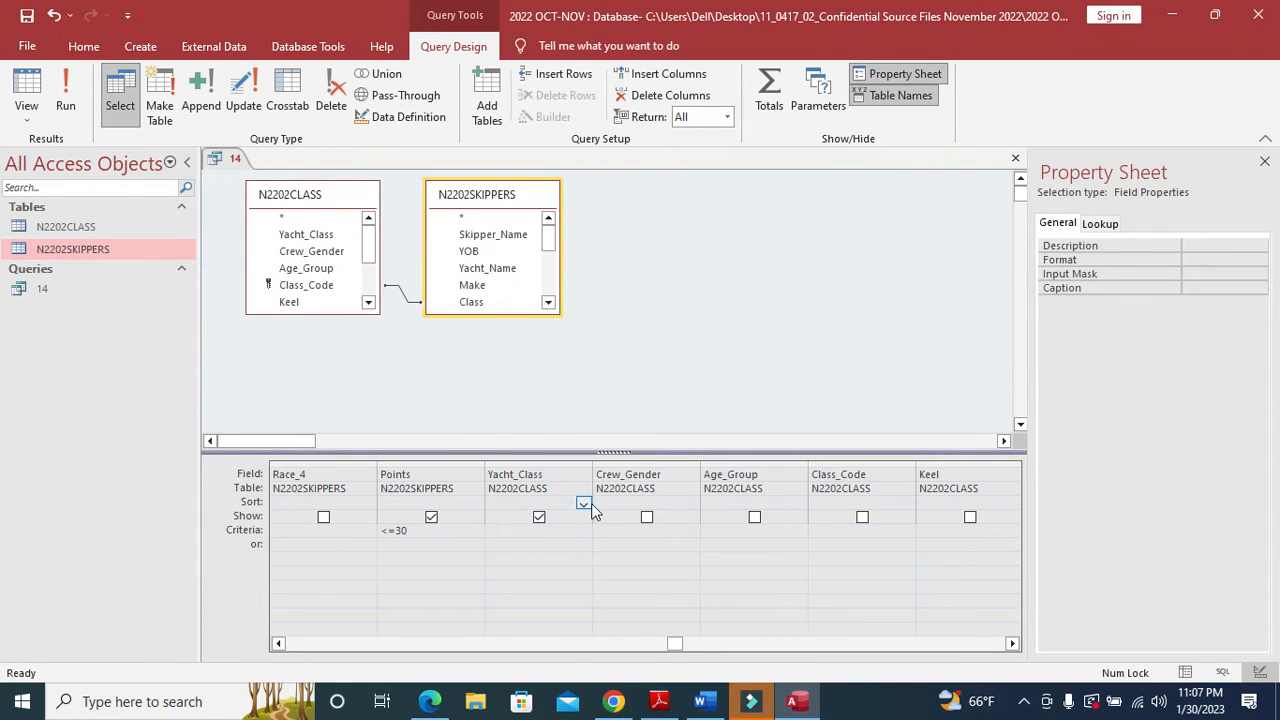
click(585, 505)
click(564, 514)
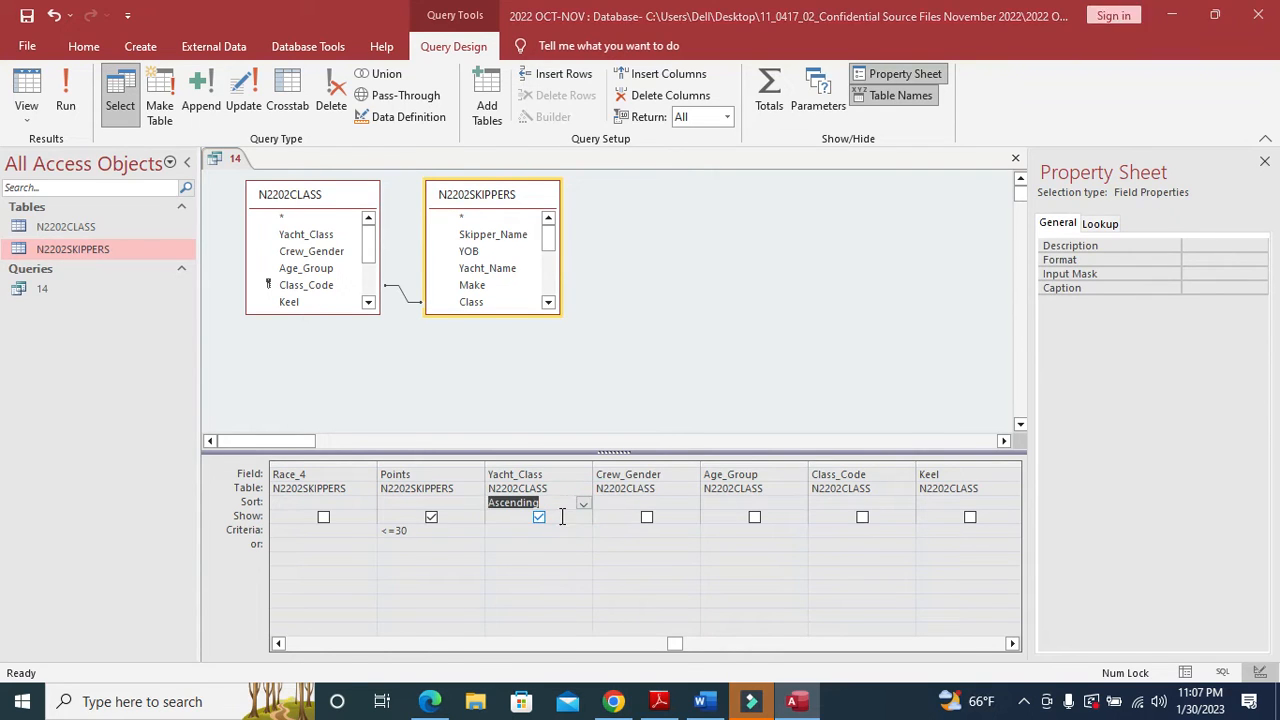
key(alt+Tab)
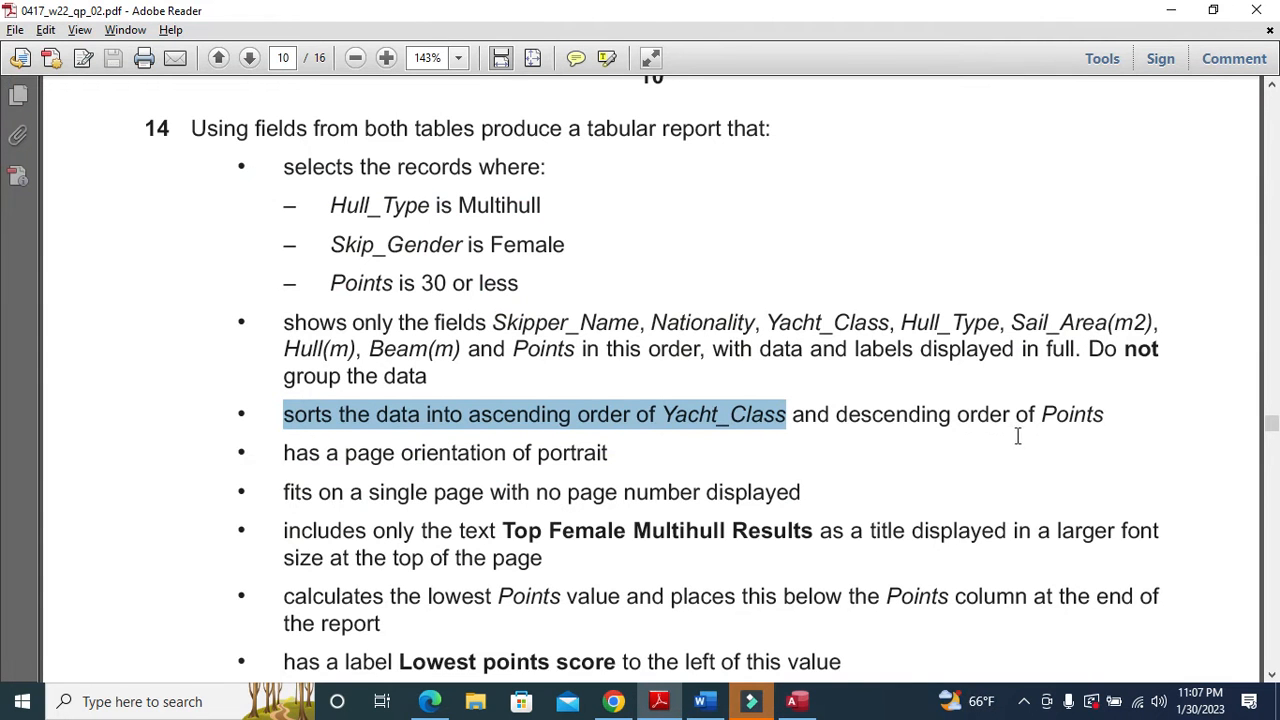
key(alt+Tab)
- Sort Points descending, note the portrait requirement, and close the query design
click(456, 500)
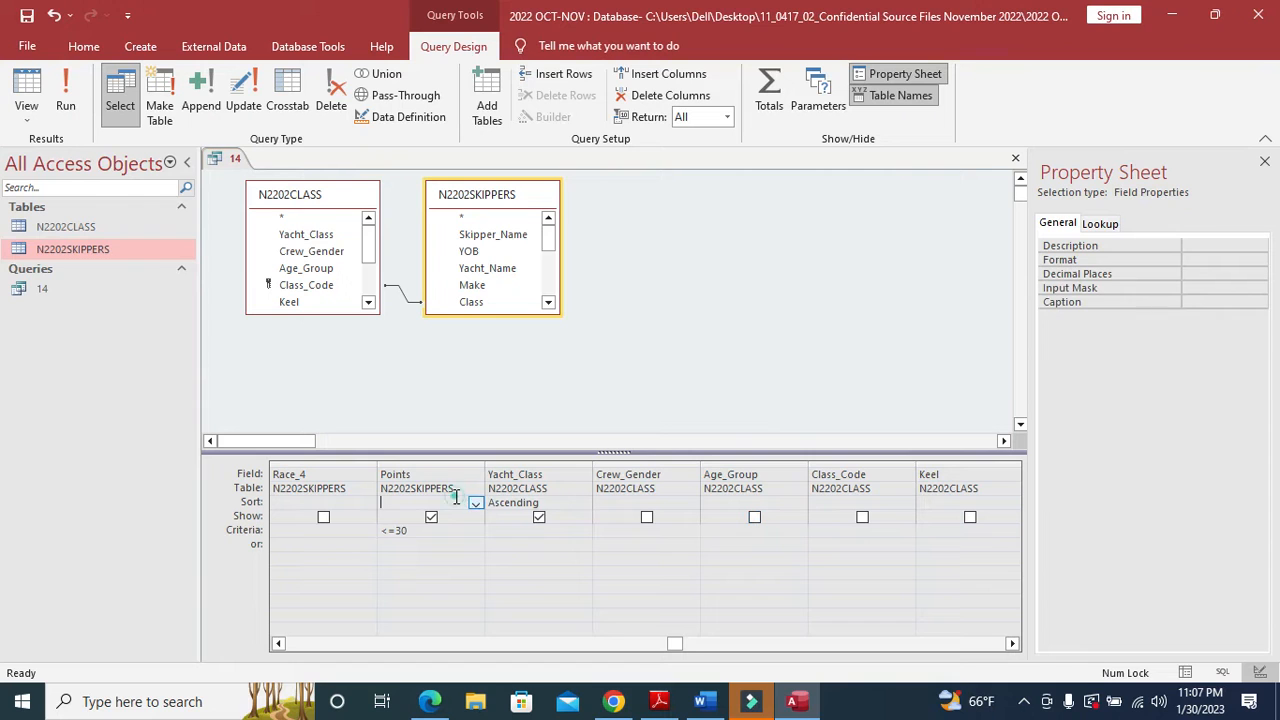
click(476, 502)
click(432, 528)
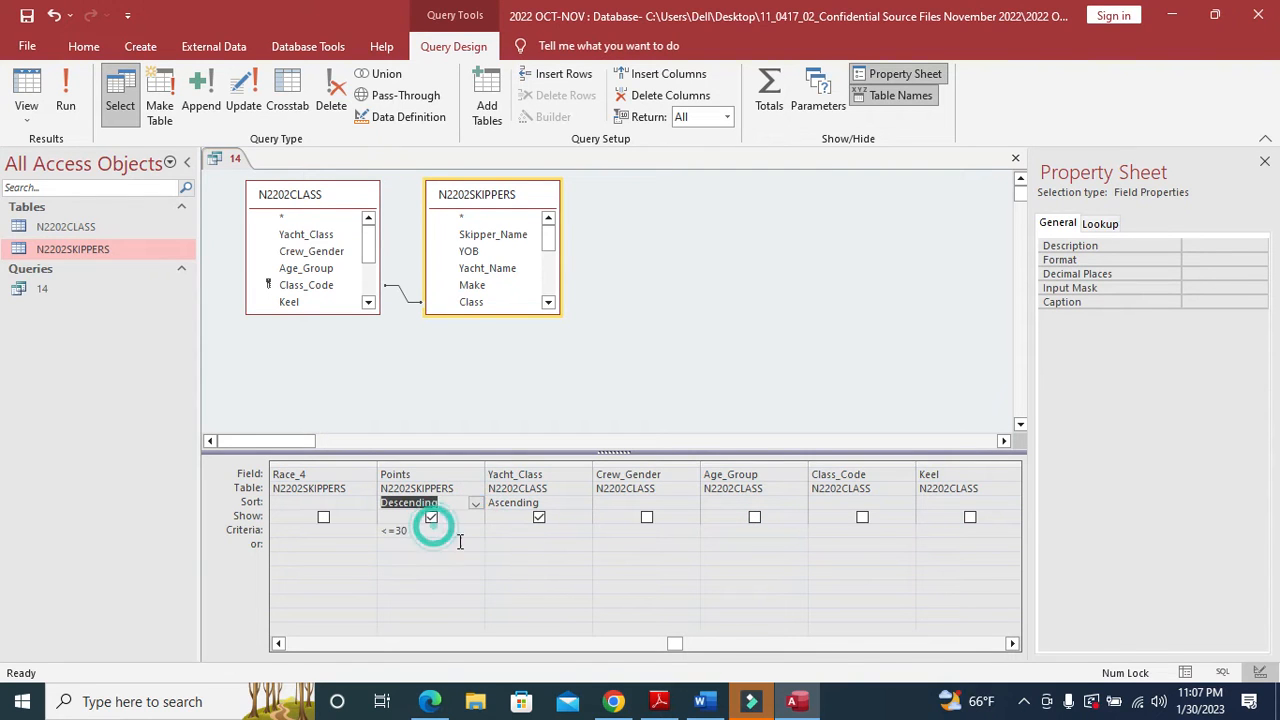
key(alt+Tab)
drag(284, 455, 588, 455)
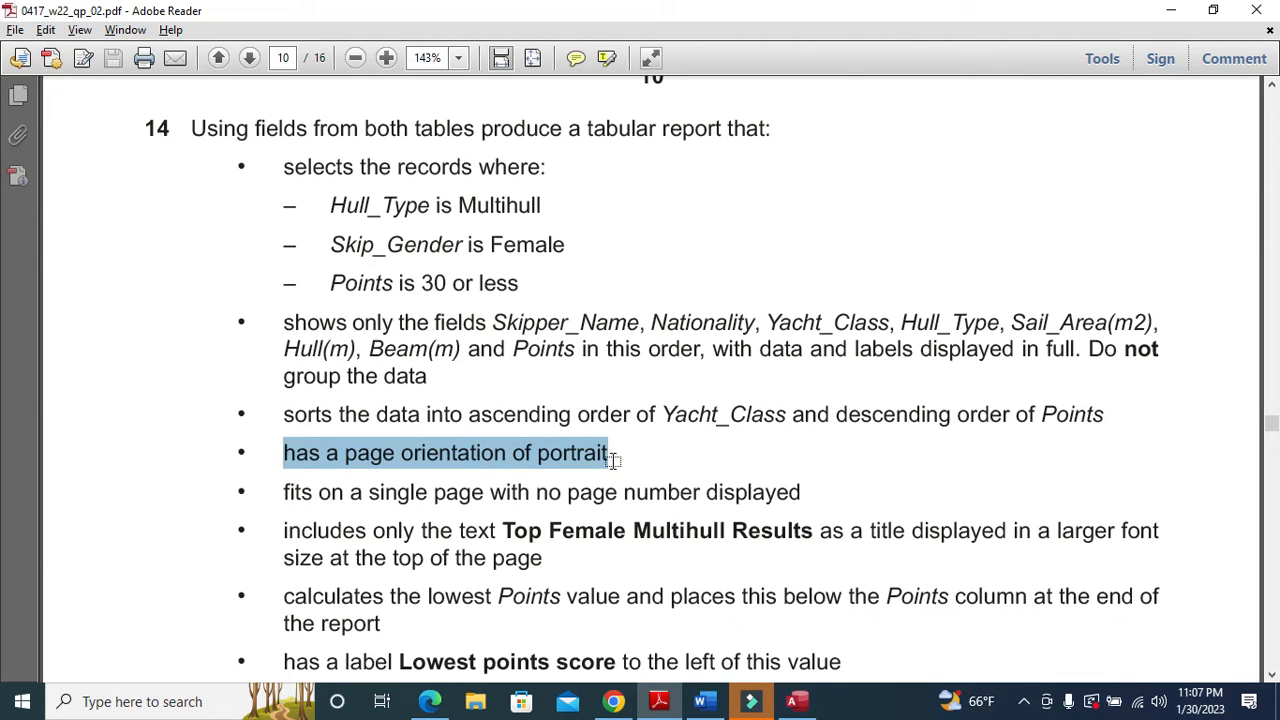
key(alt+Tab)
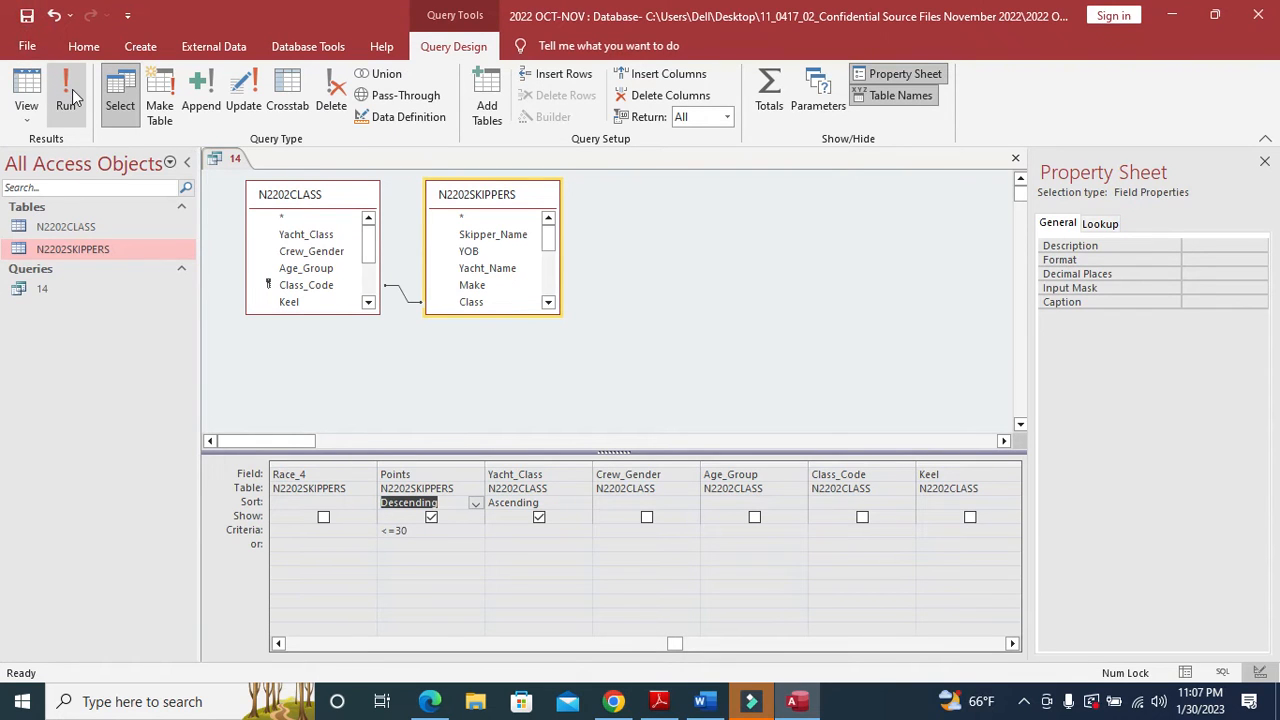
click(1013, 160)
- Start the Report Wizard on query 14 and add Skipper_Name and Nationality
click(70, 287)
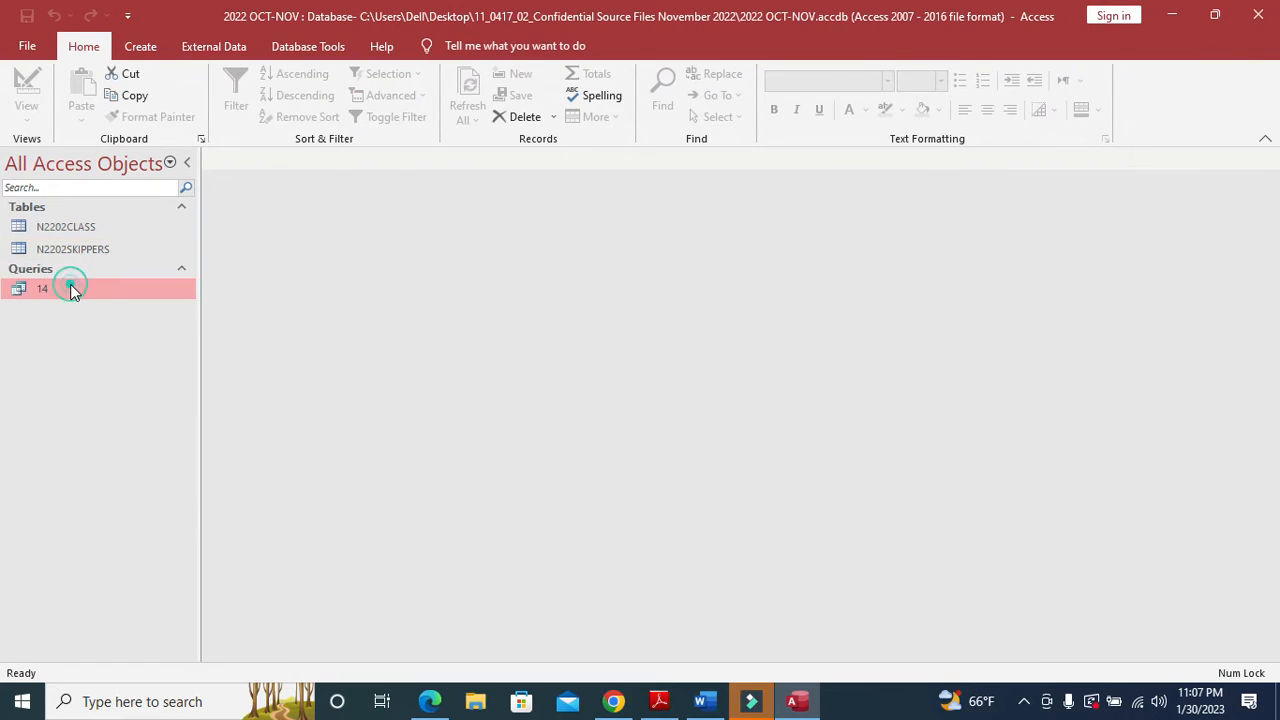
click(150, 48)
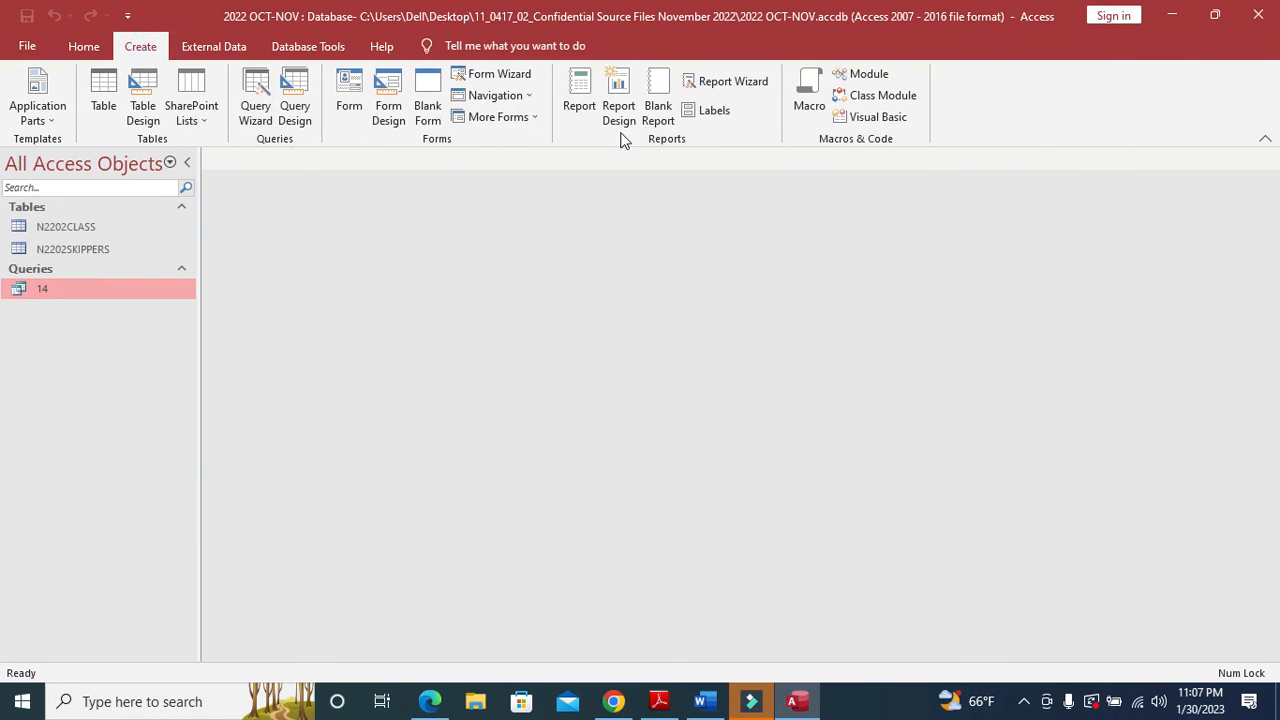
click(716, 82)
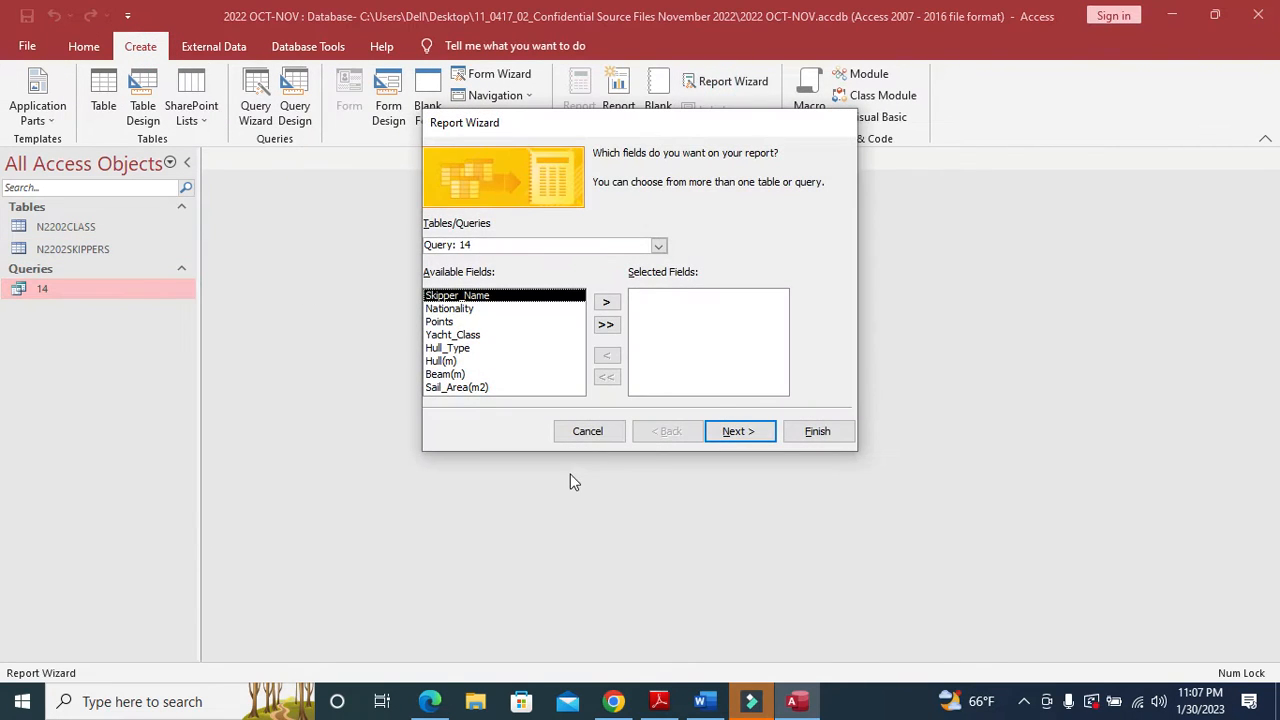
key(alt+Tab)
key(alt+Tab)
click(607, 303)
key(alt+Tab)
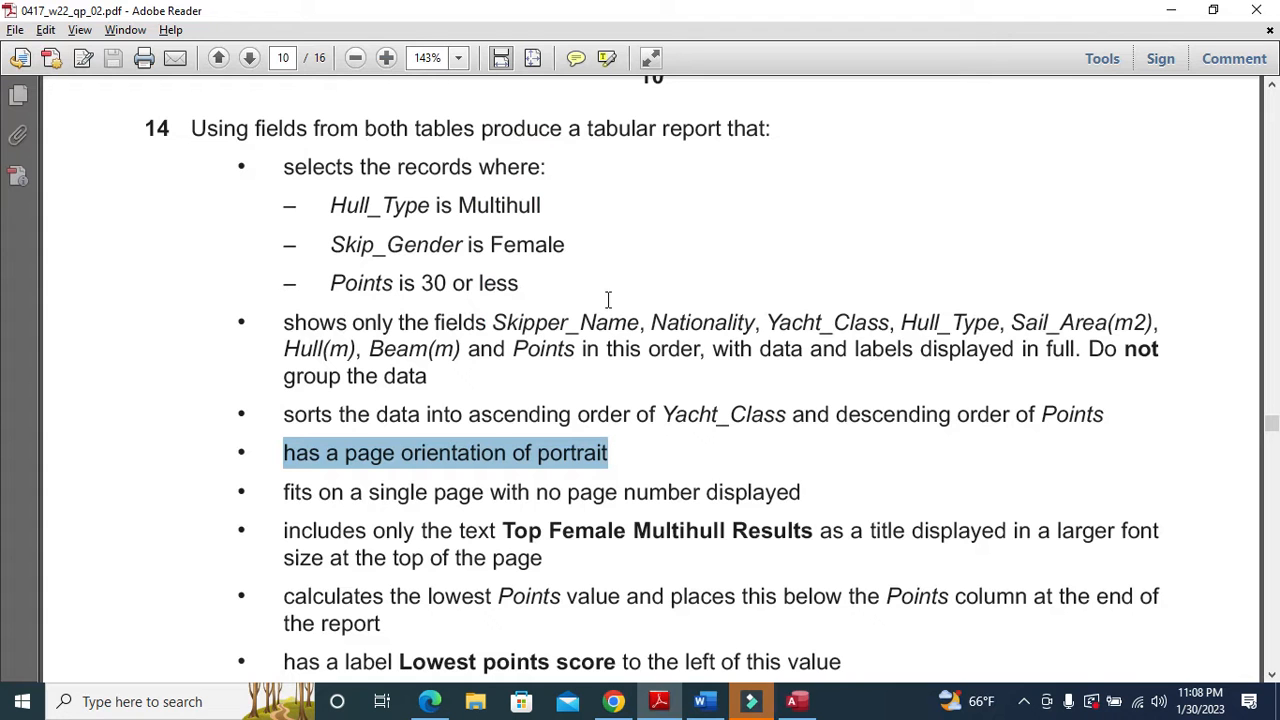
key(alt+Tab)
click(607, 303)
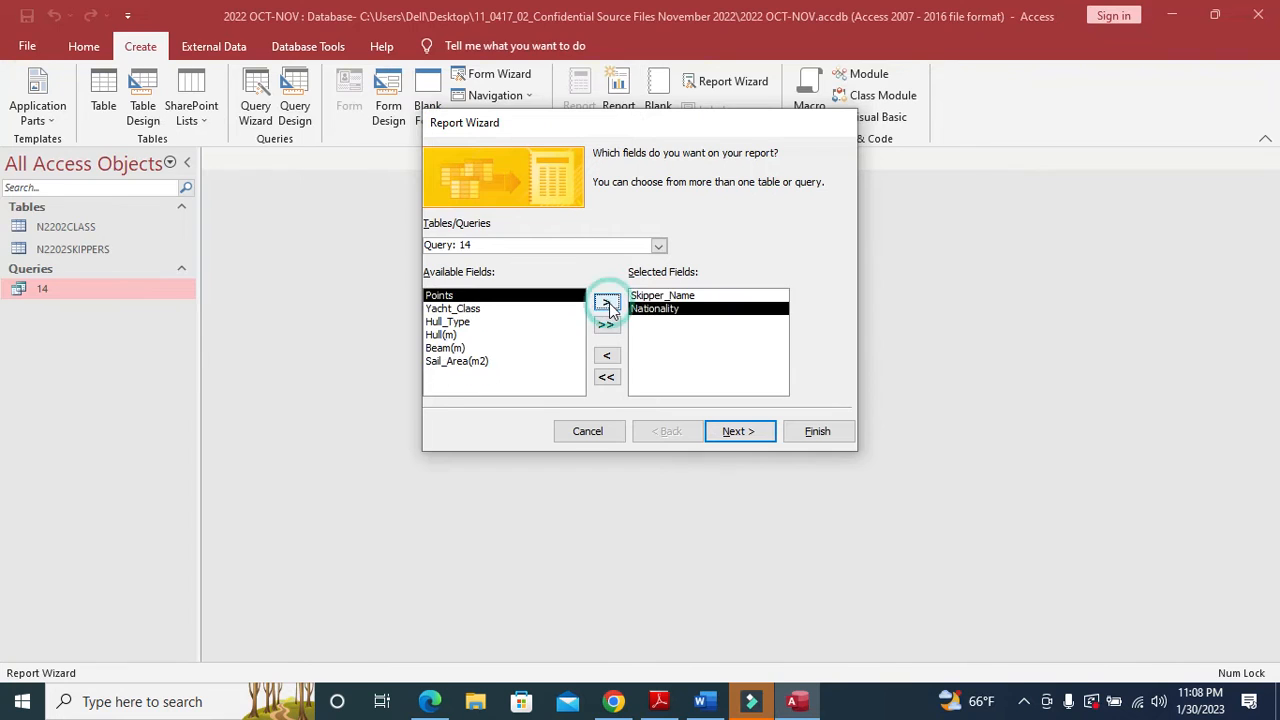
key(alt+Tab)
key(alt+Tab)
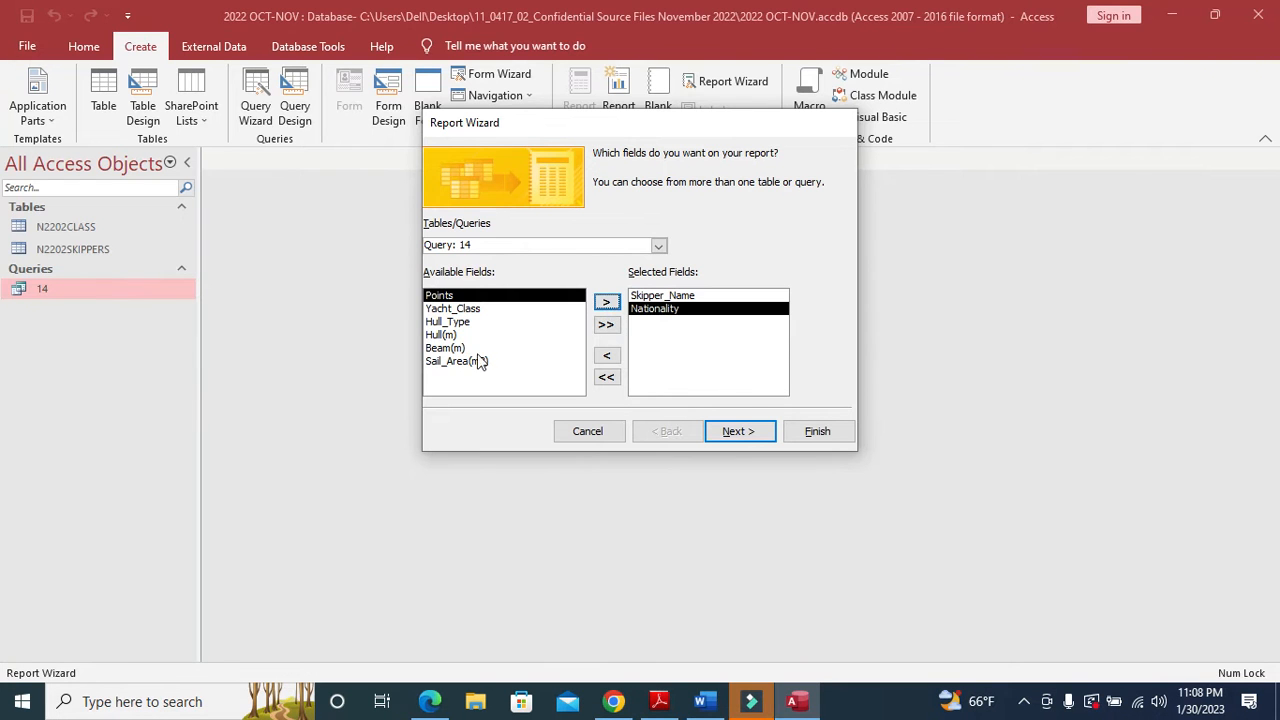
- Add Yacht_Class, Hull_Type and Sail_Area(m2) to the selected report fields
click(455, 309)
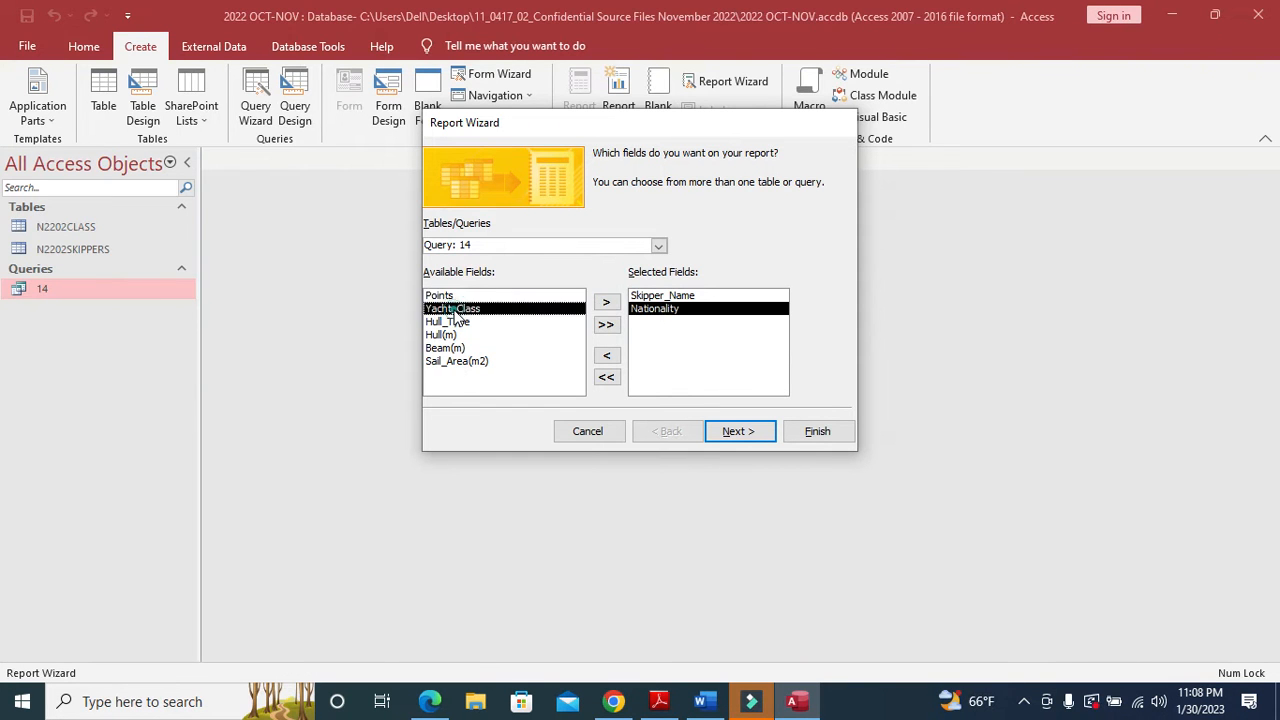
click(607, 303)
key(alt+Tab)
key(alt+Tab)
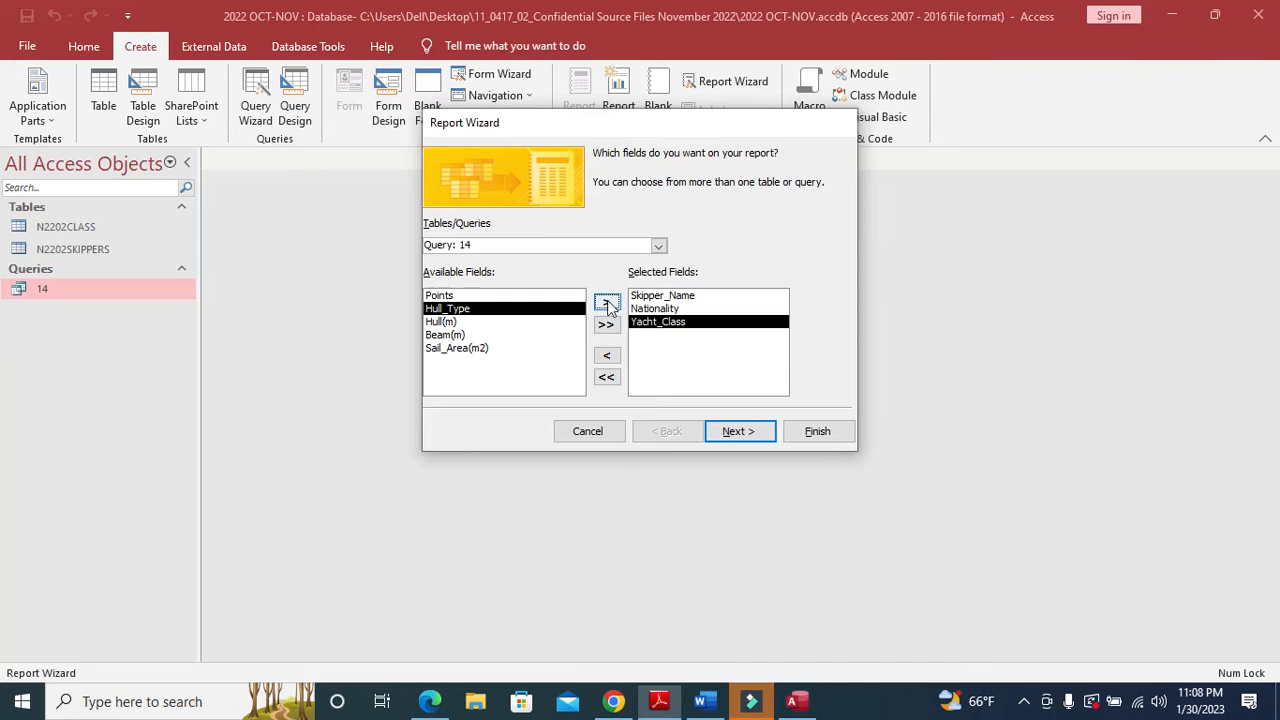
click(606, 302)
key(alt+Tab)
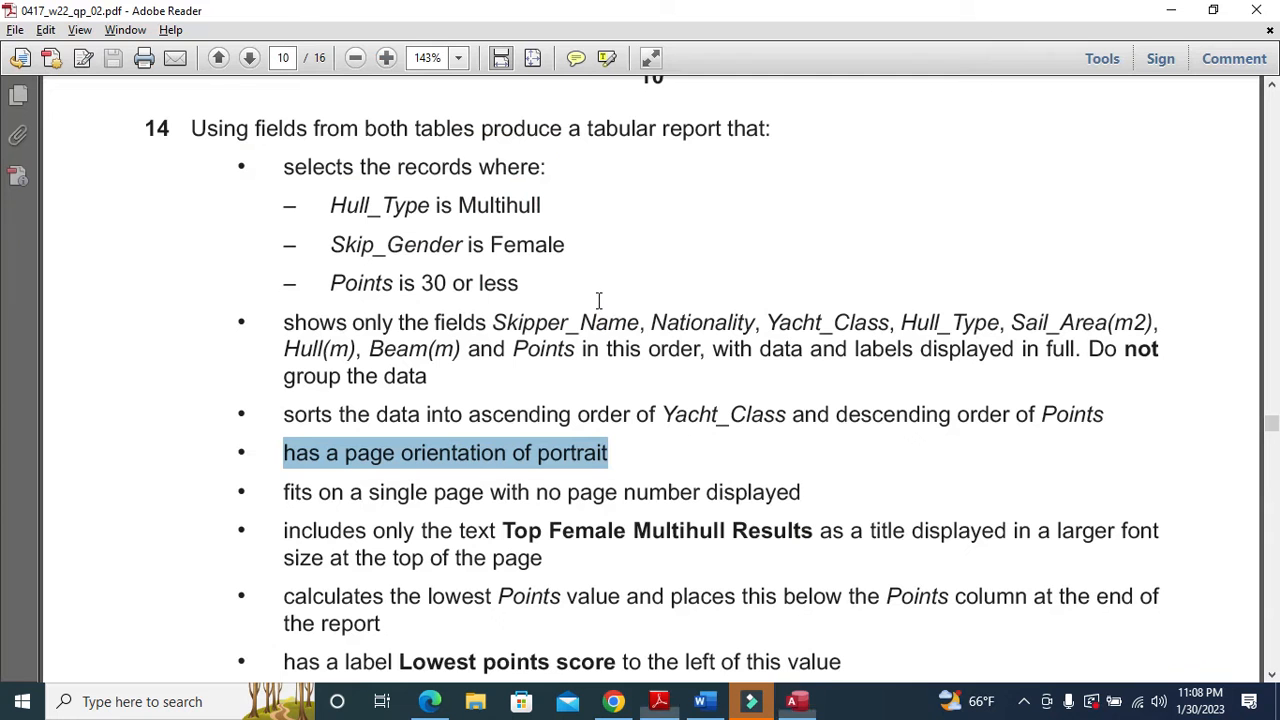
key(alt+Tab)
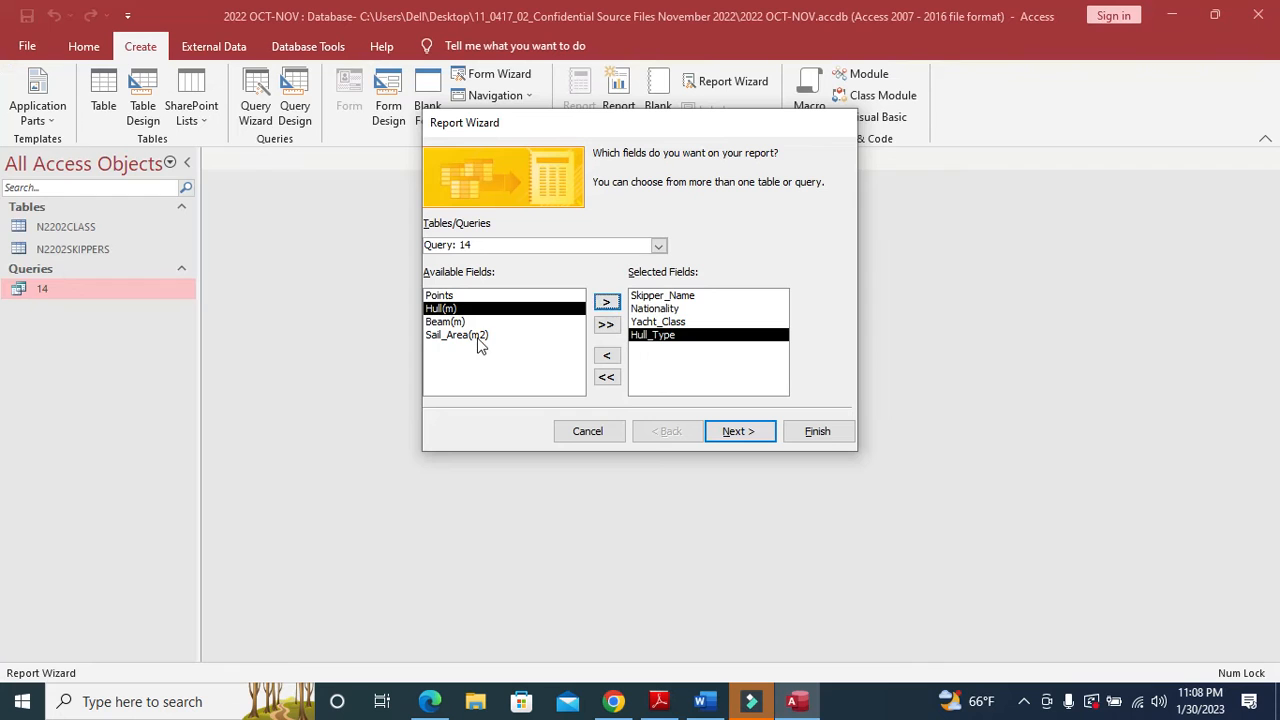
click(470, 335)
click(608, 302)
- Add Hull(m), Beam(m) and finally Points to the selected report fields
key(alt+Tab)
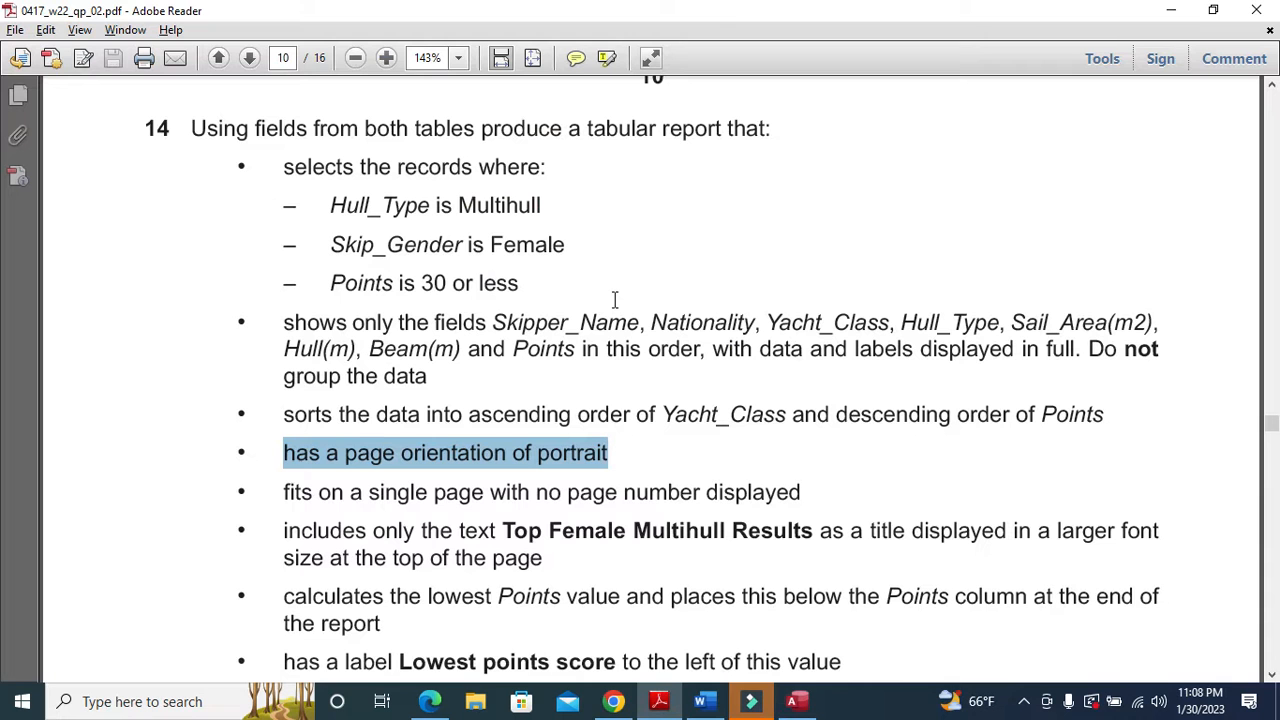
key(alt+Tab)
click(455, 308)
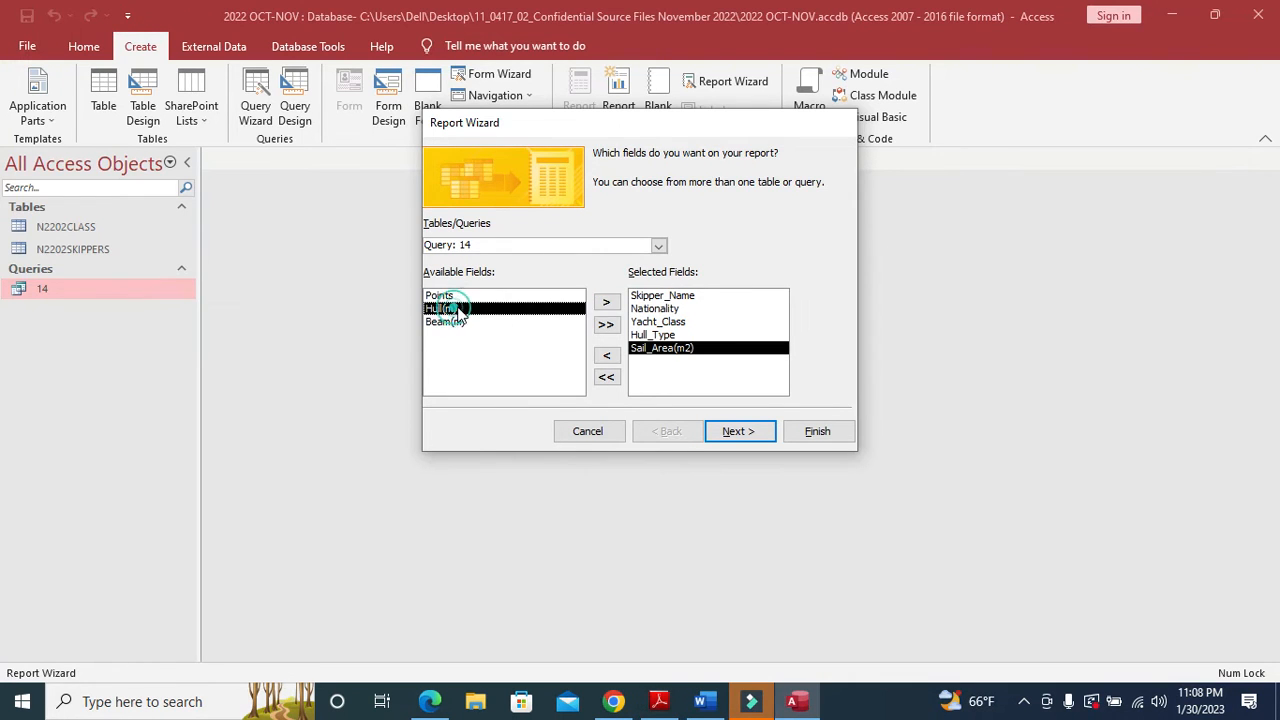
click(607, 302)
key(alt+Tab)
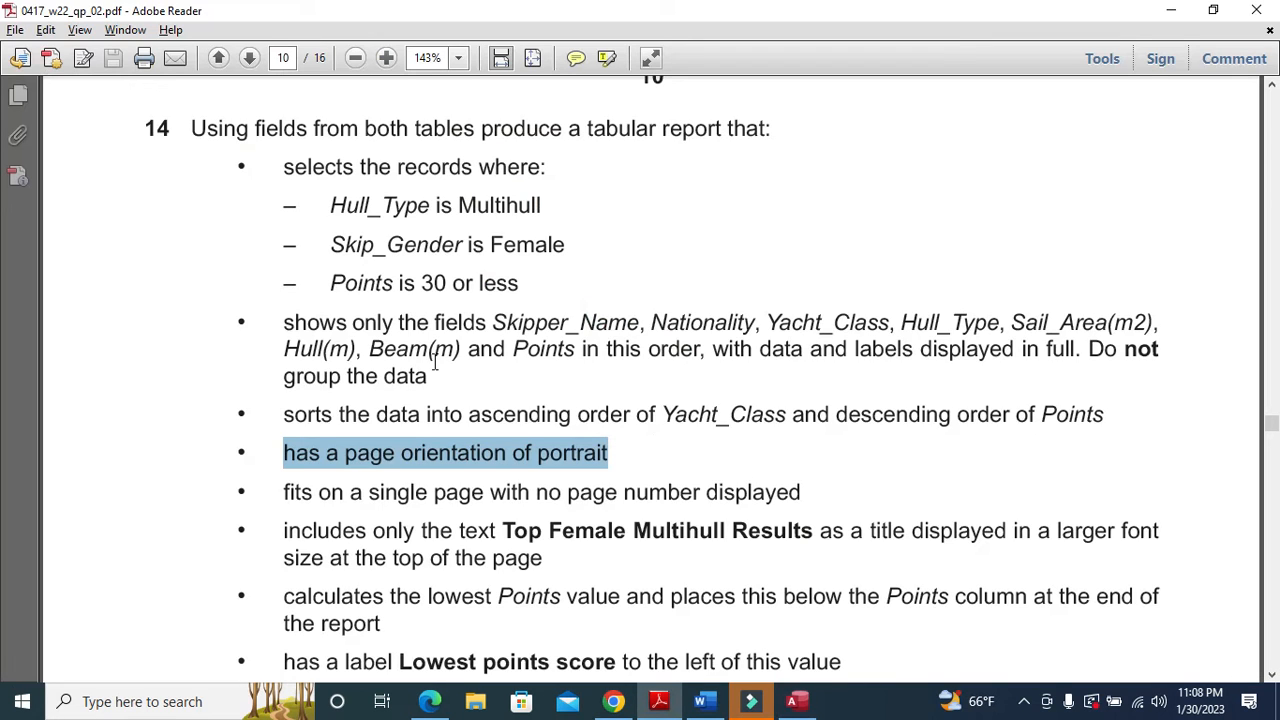
key(alt+Tab)
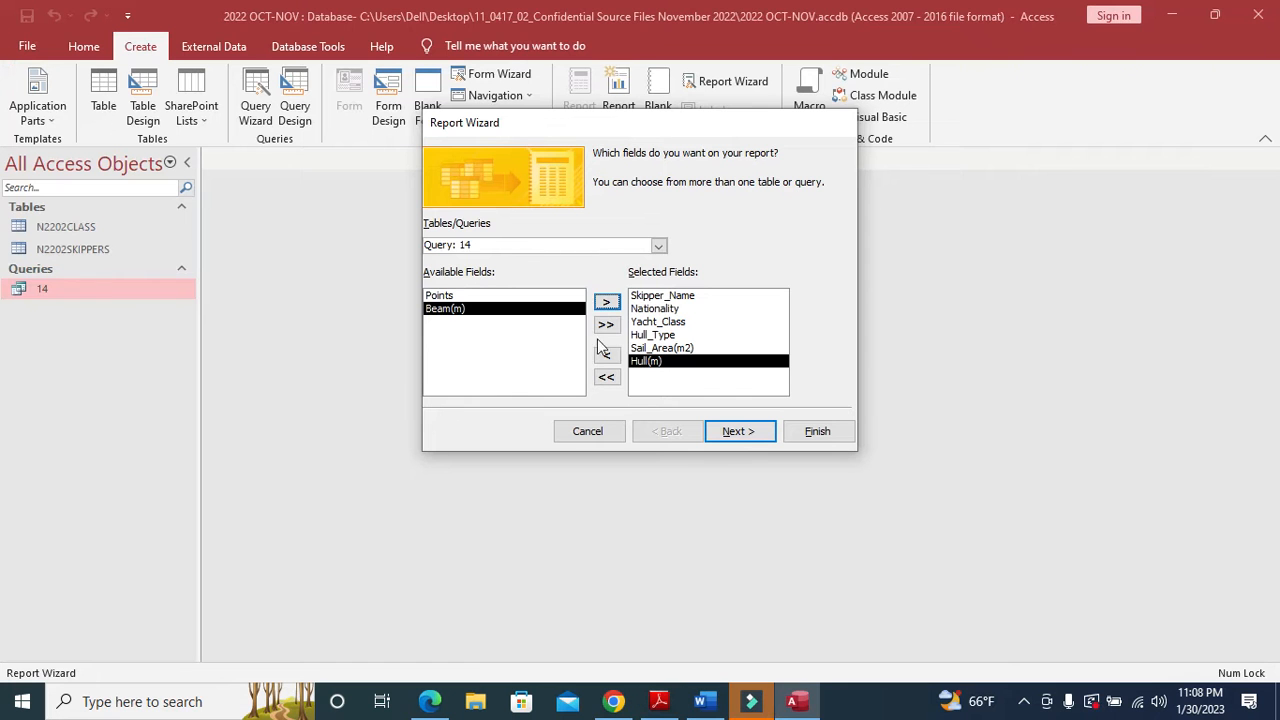
click(606, 302)
key(alt+Tab)
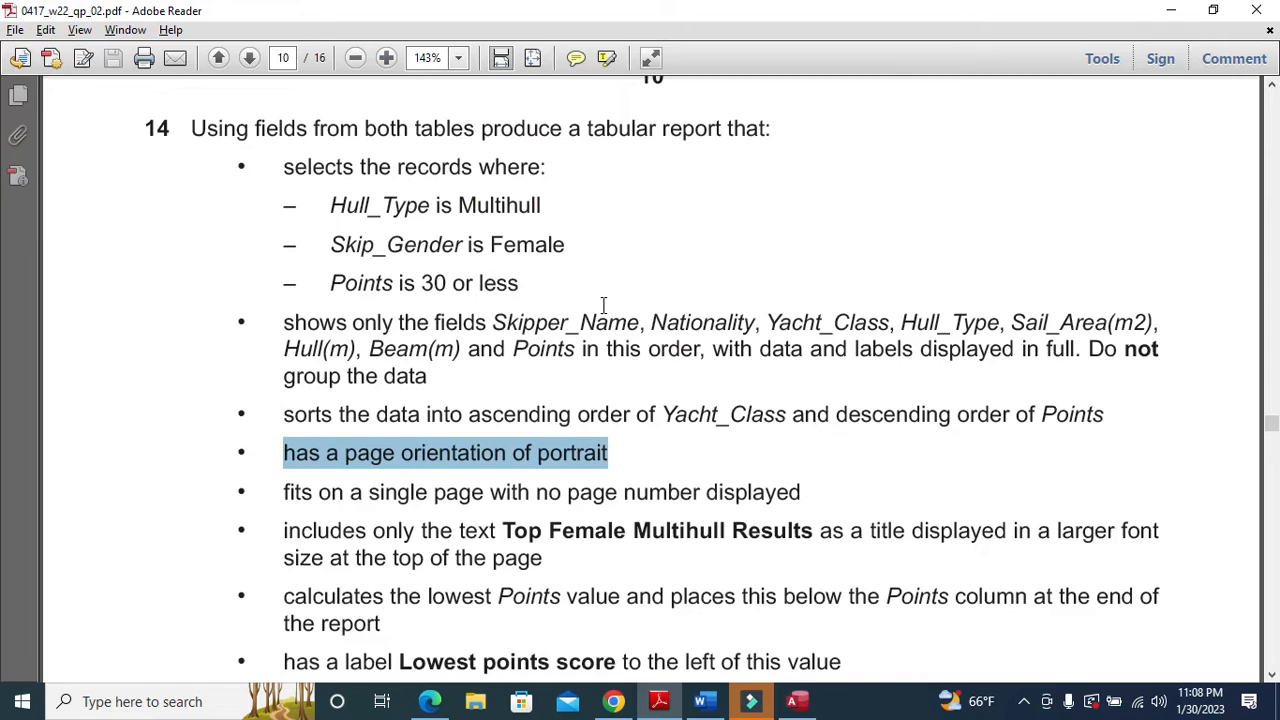
key(alt+Tab)
click(606, 302)
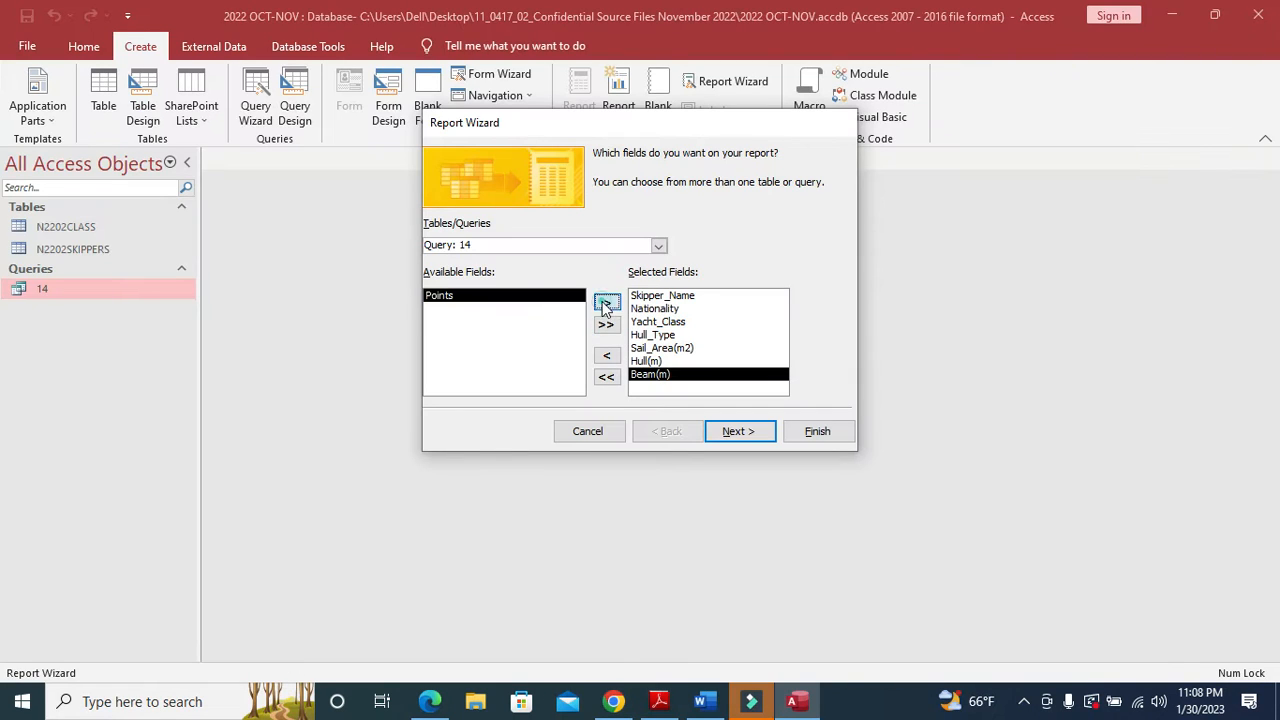
- Advance past the fields, data view and grouping pages without adding any grouping
click(733, 433)
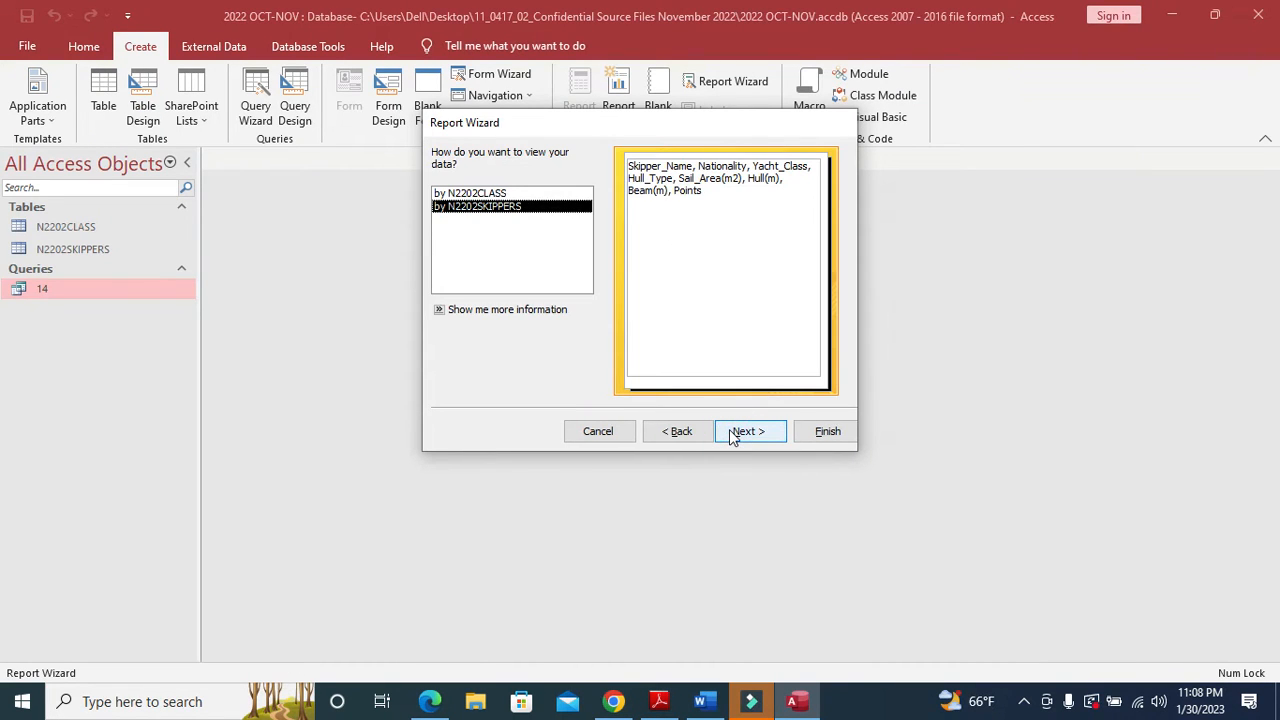
click(733, 433)
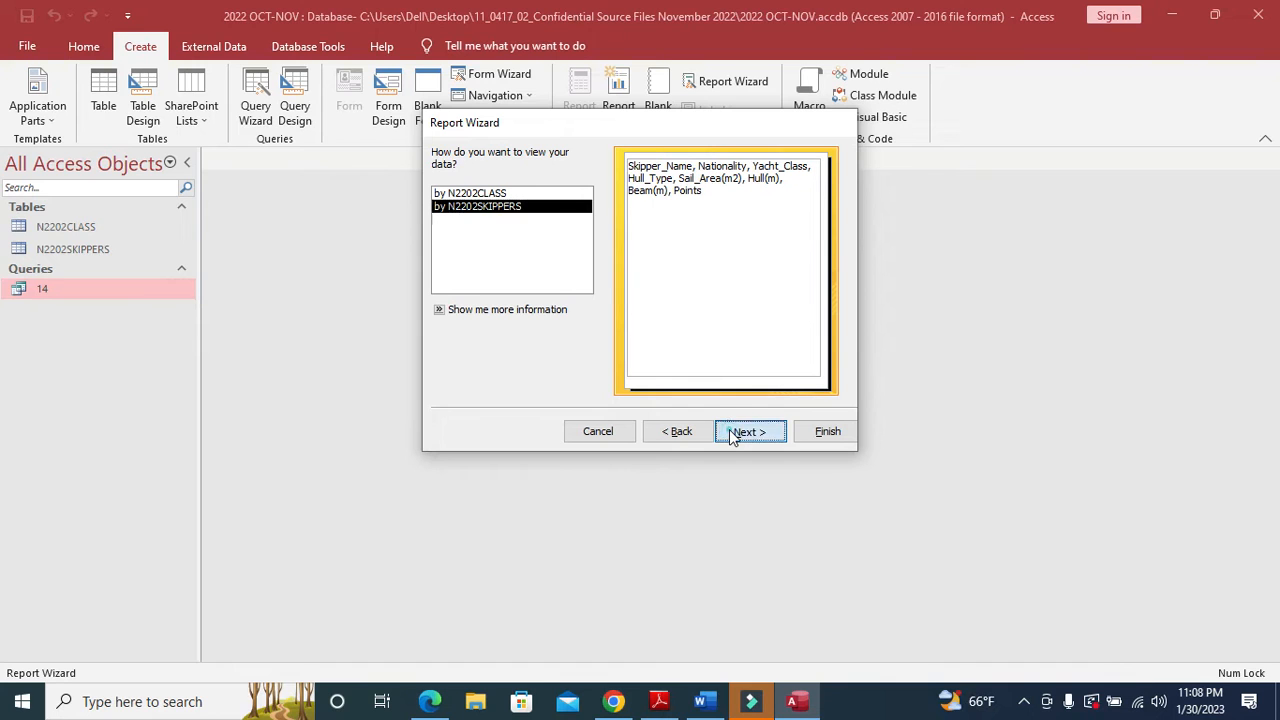
click(746, 431)
key(alt+Tab)
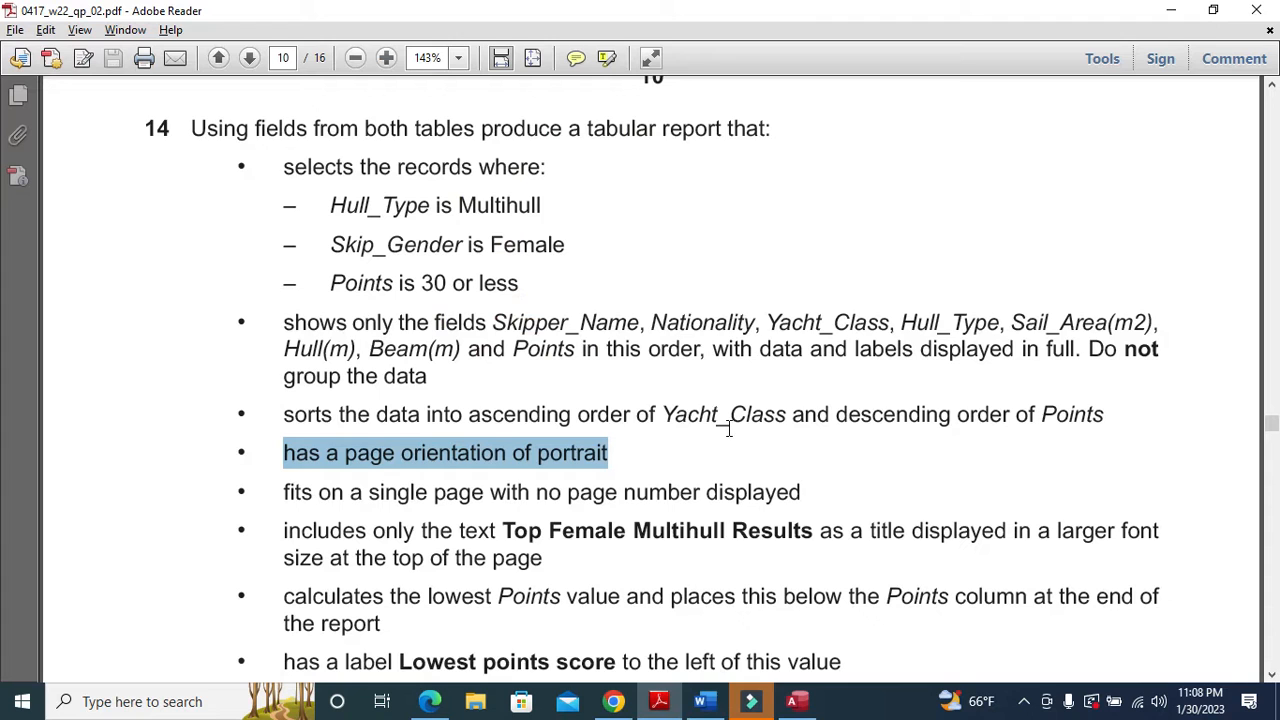
drag(470, 413, 971, 432)
key(alt+Tab)
- Pass the sort page and accept the Tabular, Portrait layout
click(749, 431)
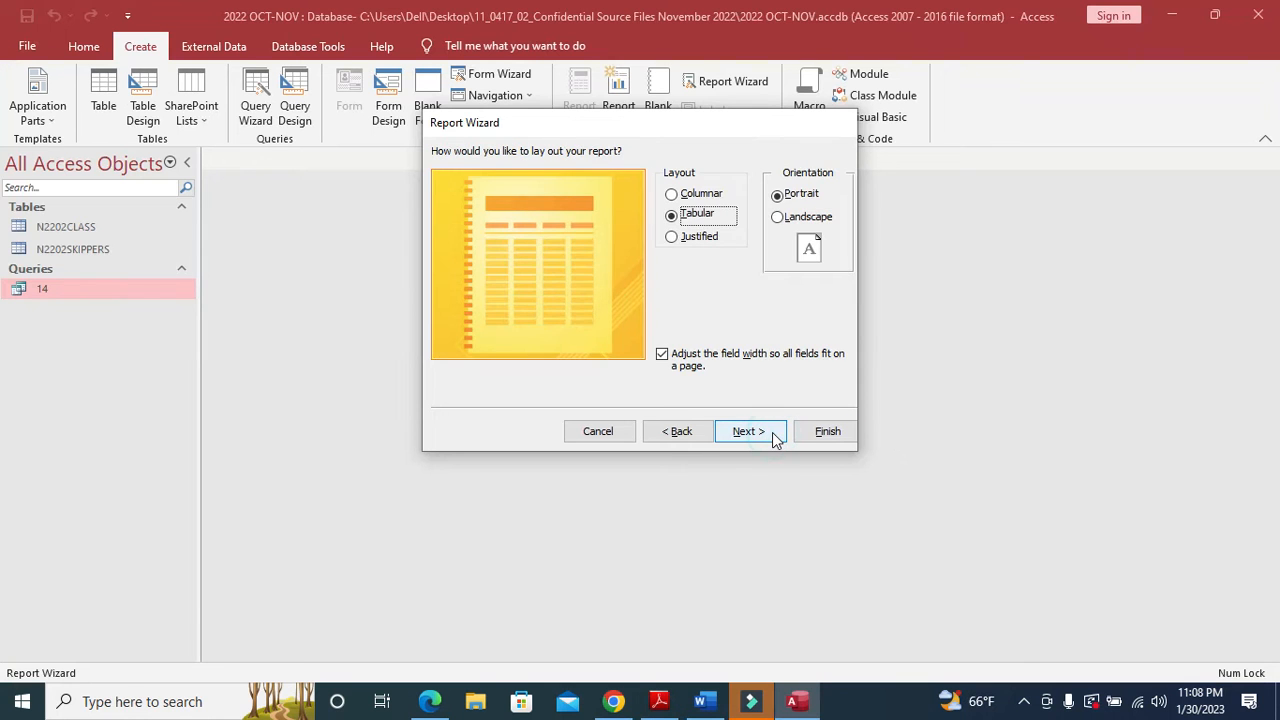
key(alt+Tab)
drag(514, 455, 608, 455)
key(alt+Tab)
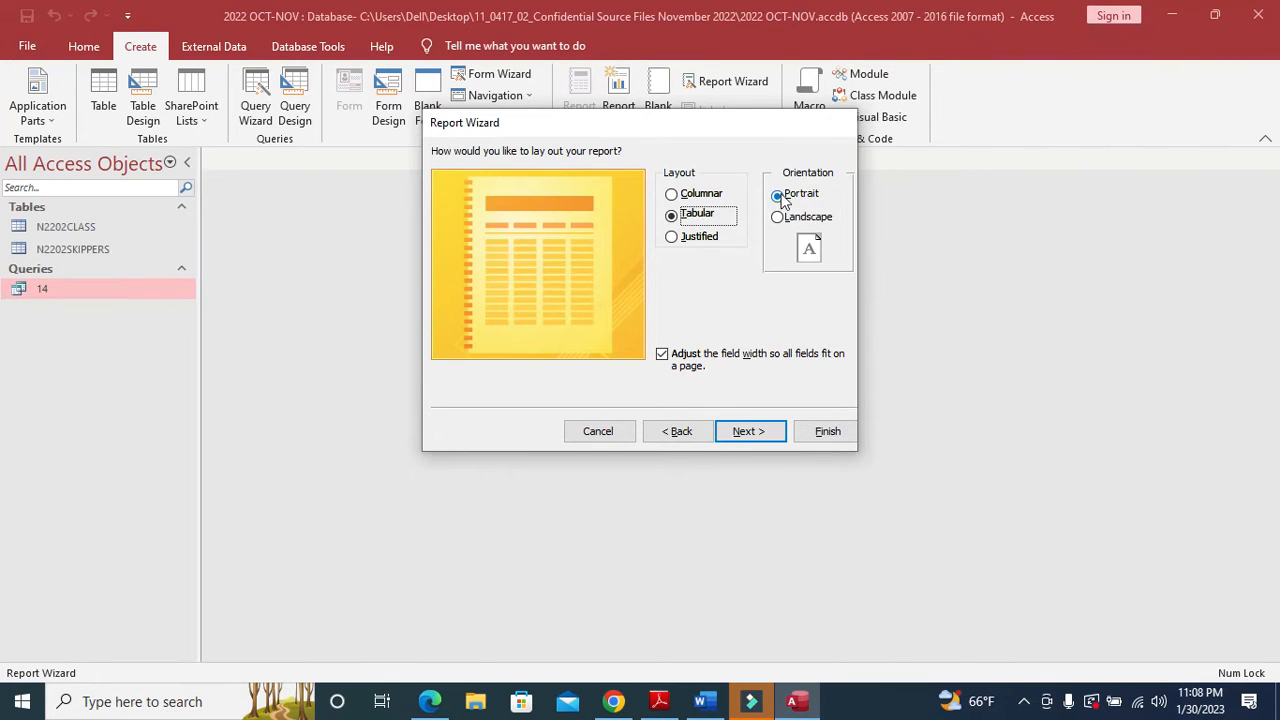
click(745, 432)
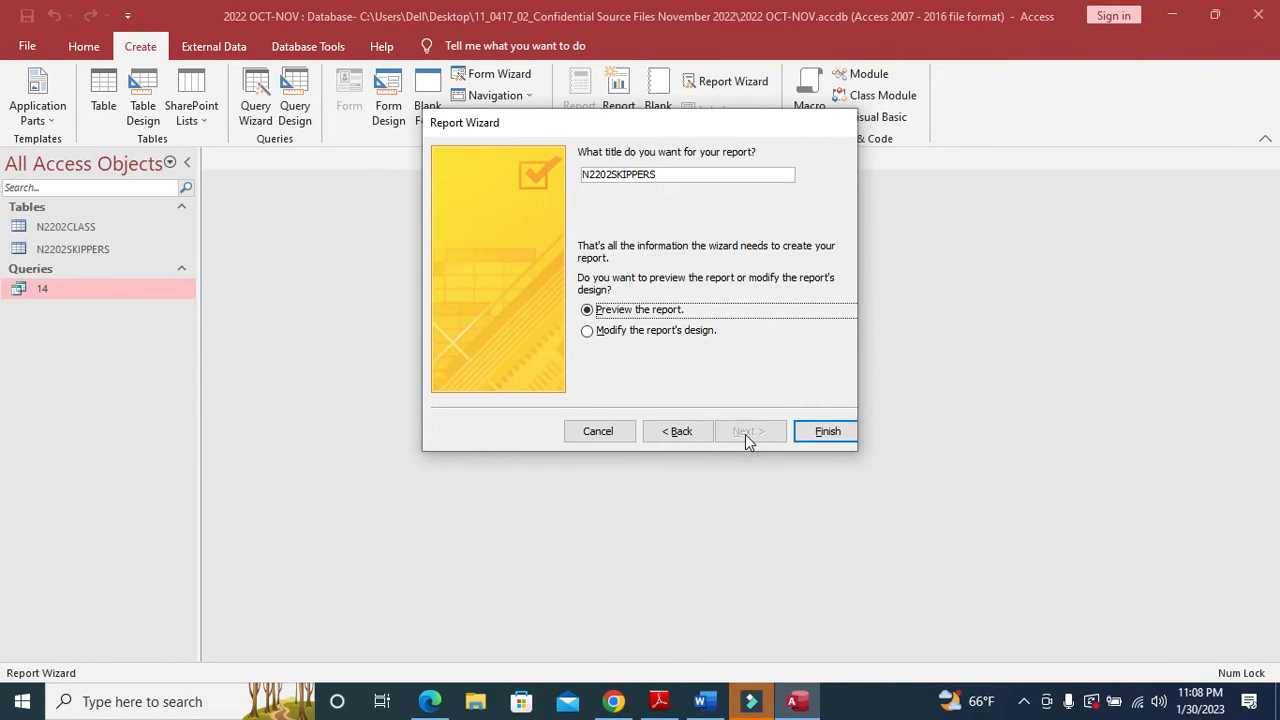
- Copy 'Top Female Multihull Results' from the PDF, paste it over N2202SKIPPERS, and finish the report
key(alt+Tab)
drag(505, 533, 766, 540)
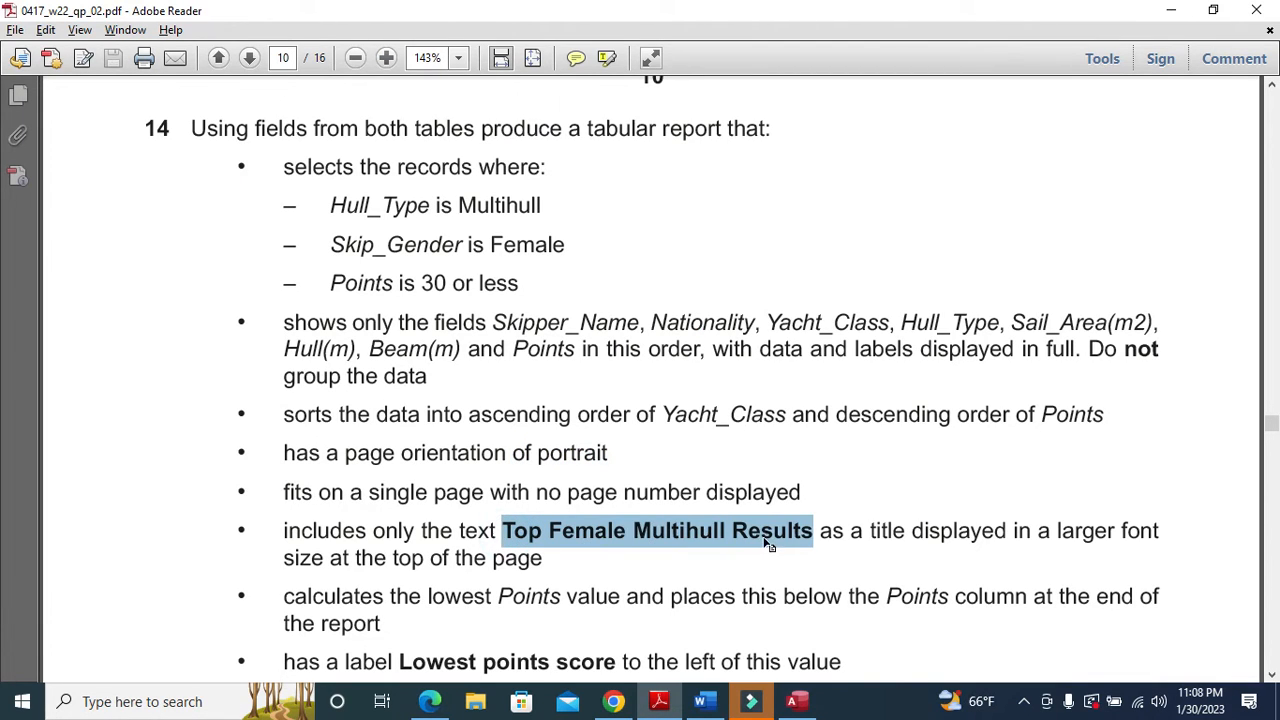
right_click(765, 538)
click(793, 546)
key(alt+Tab)
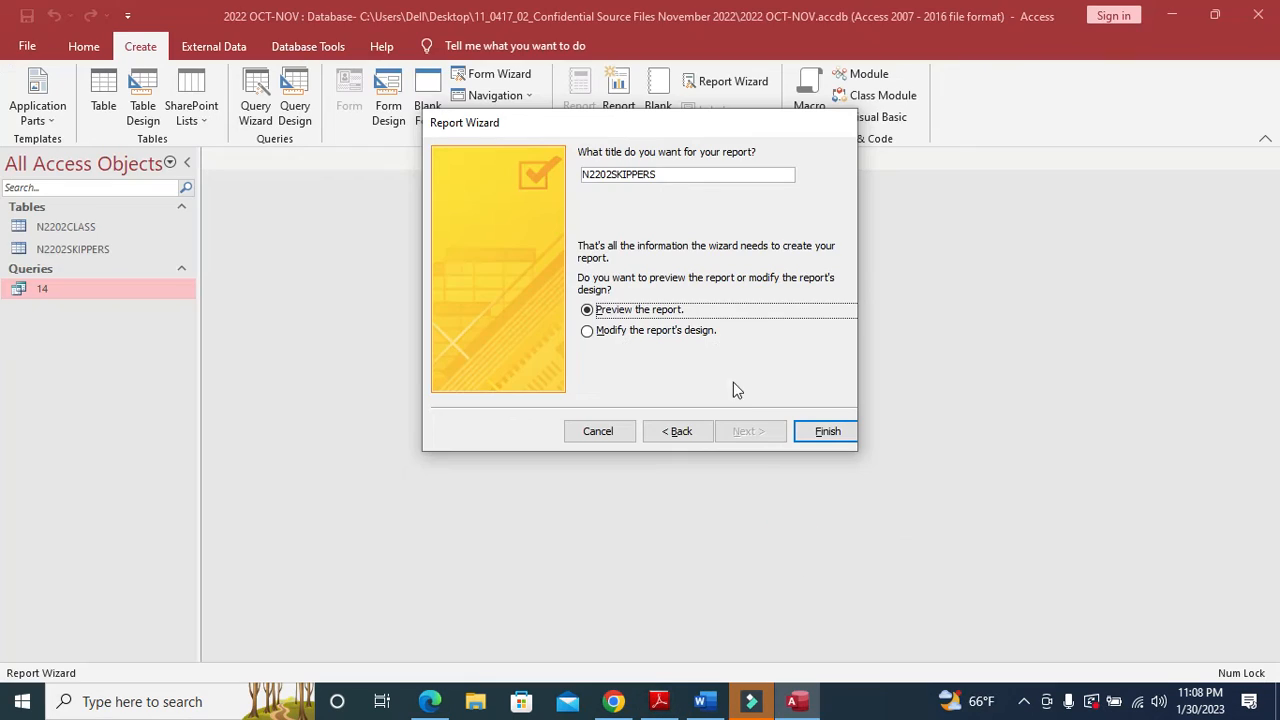
double_click(691, 176)
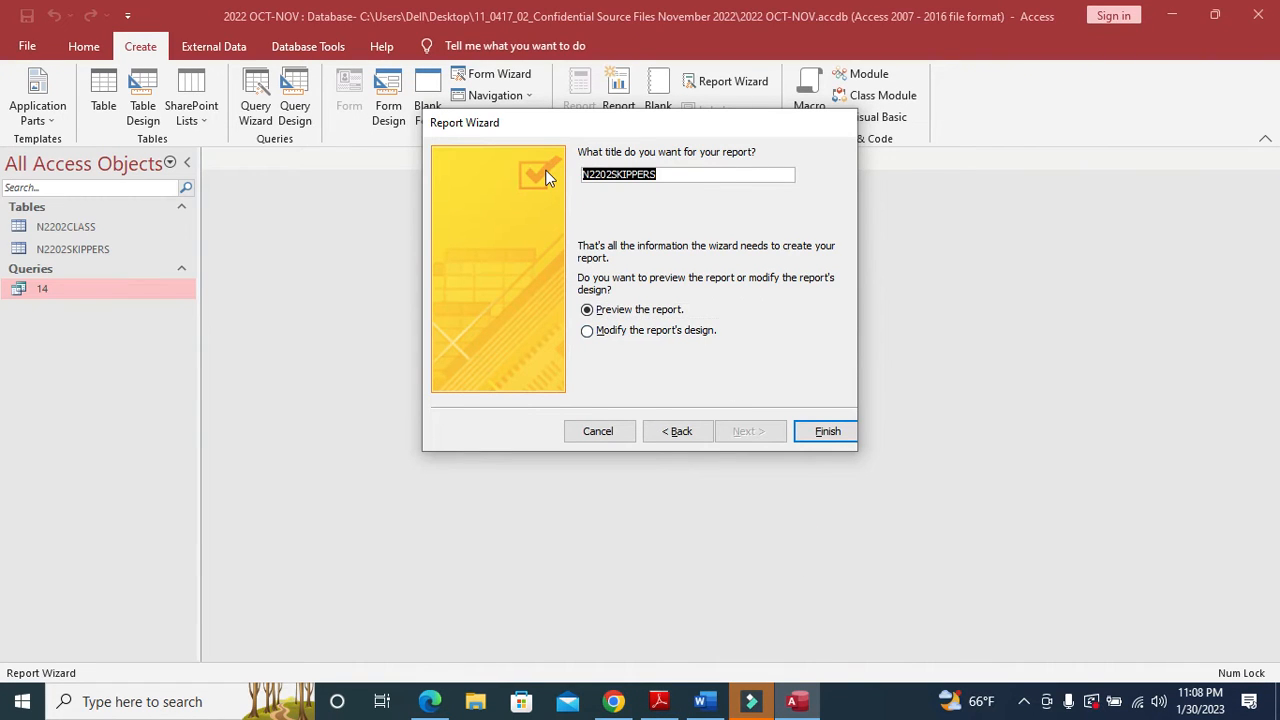
key(ctrl+v)
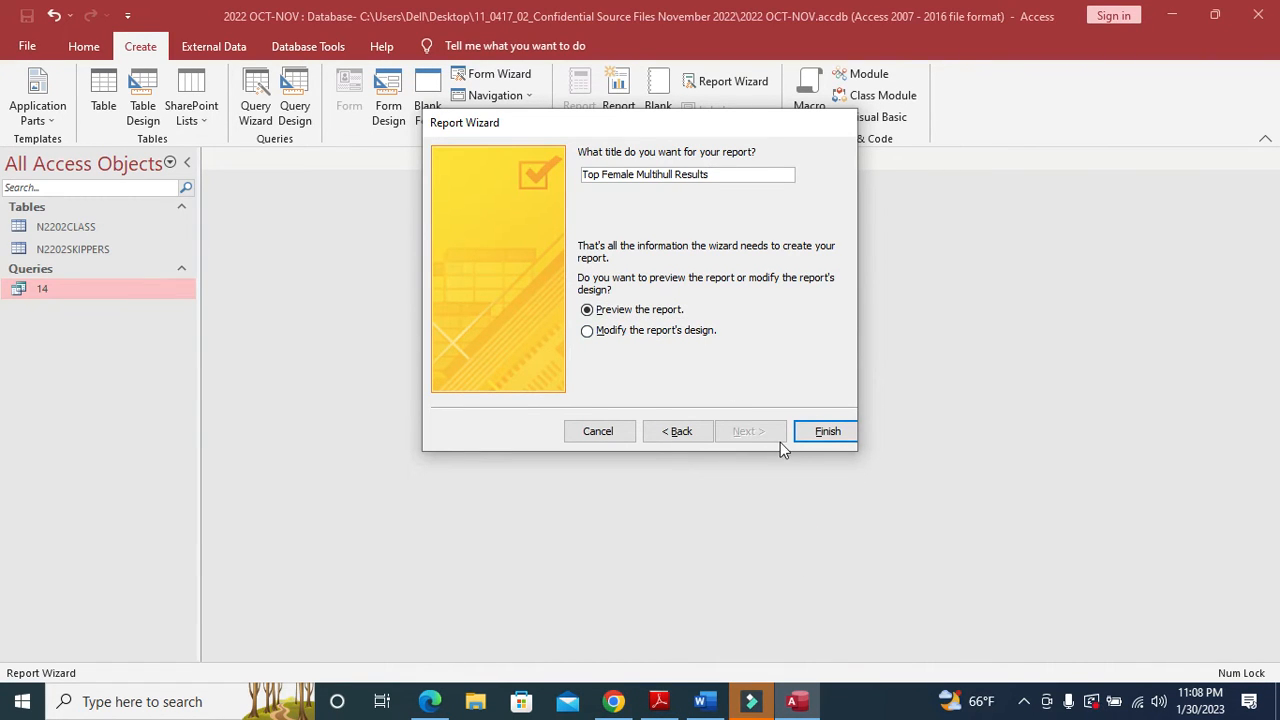
click(827, 431)
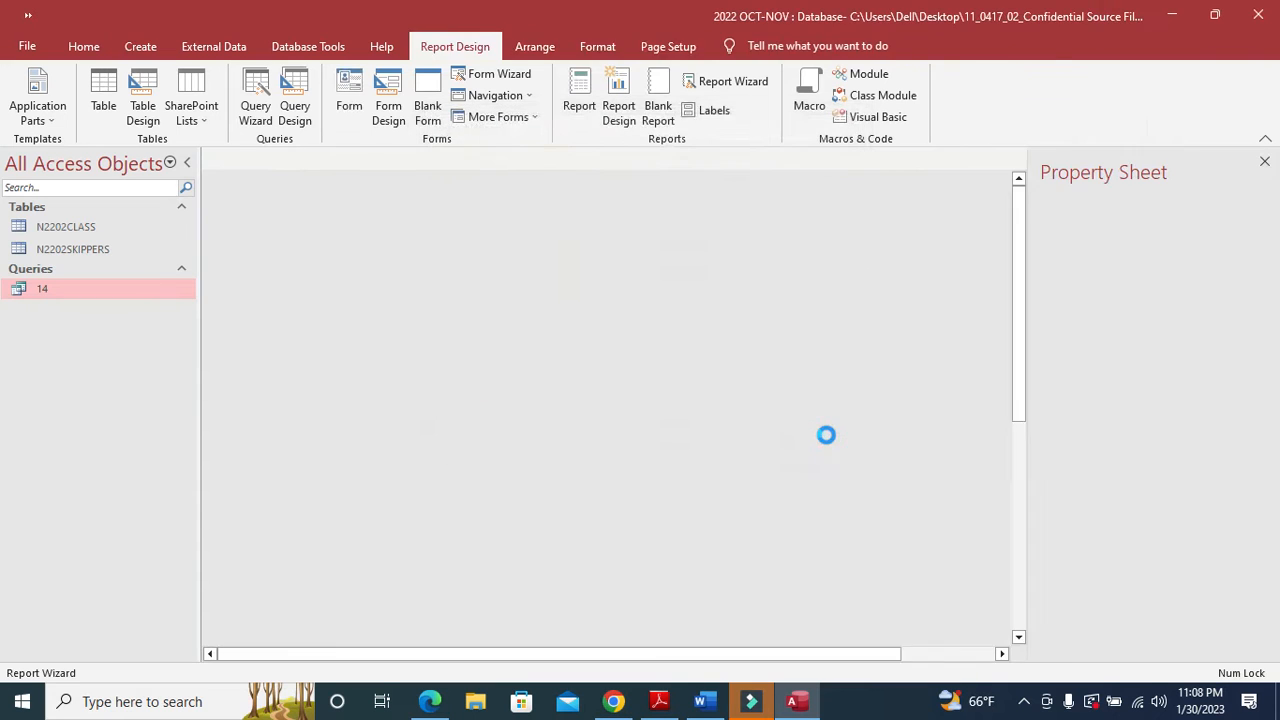
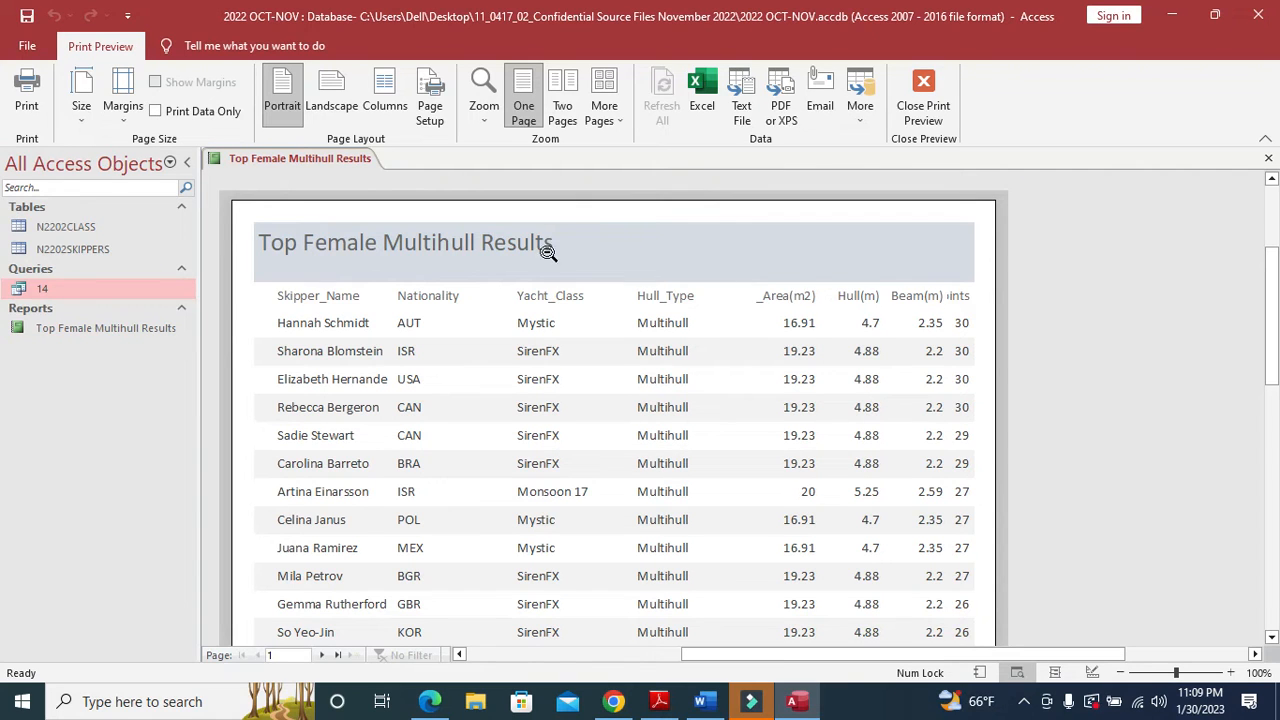
- Switch the Top Female Multihull Results report from print preview to Layout View
right_click(336, 158)
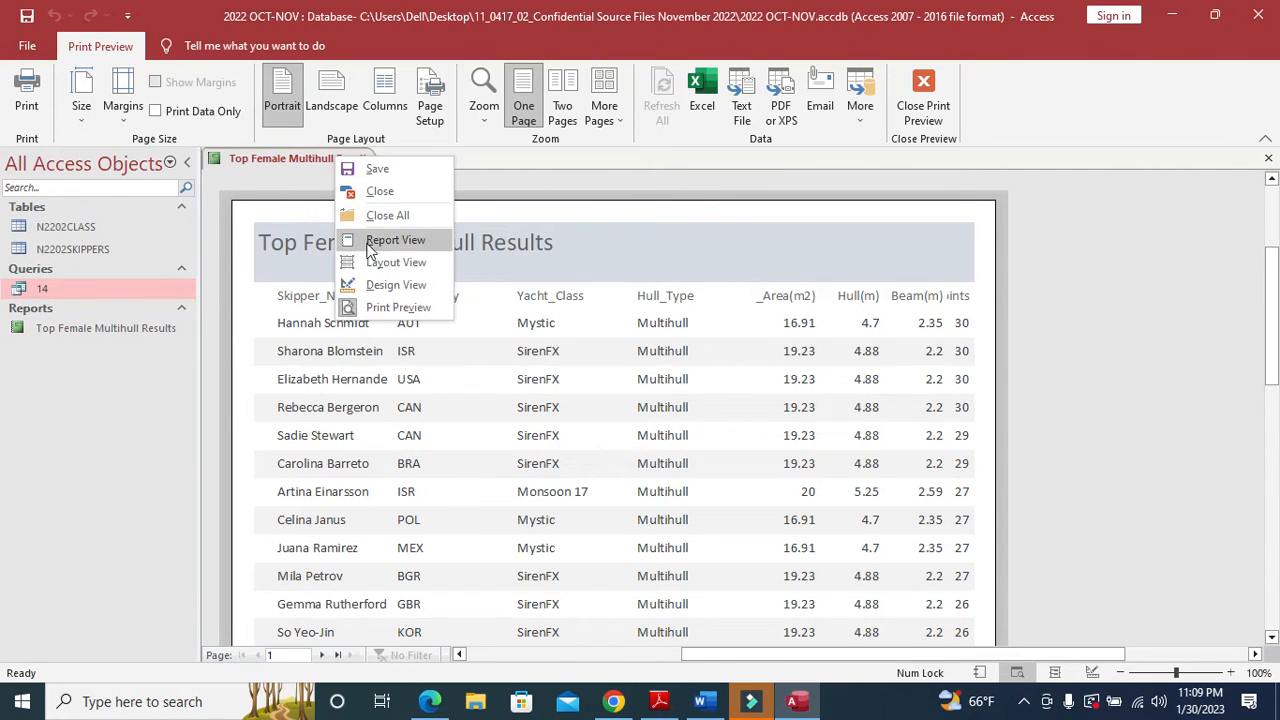
click(378, 262)
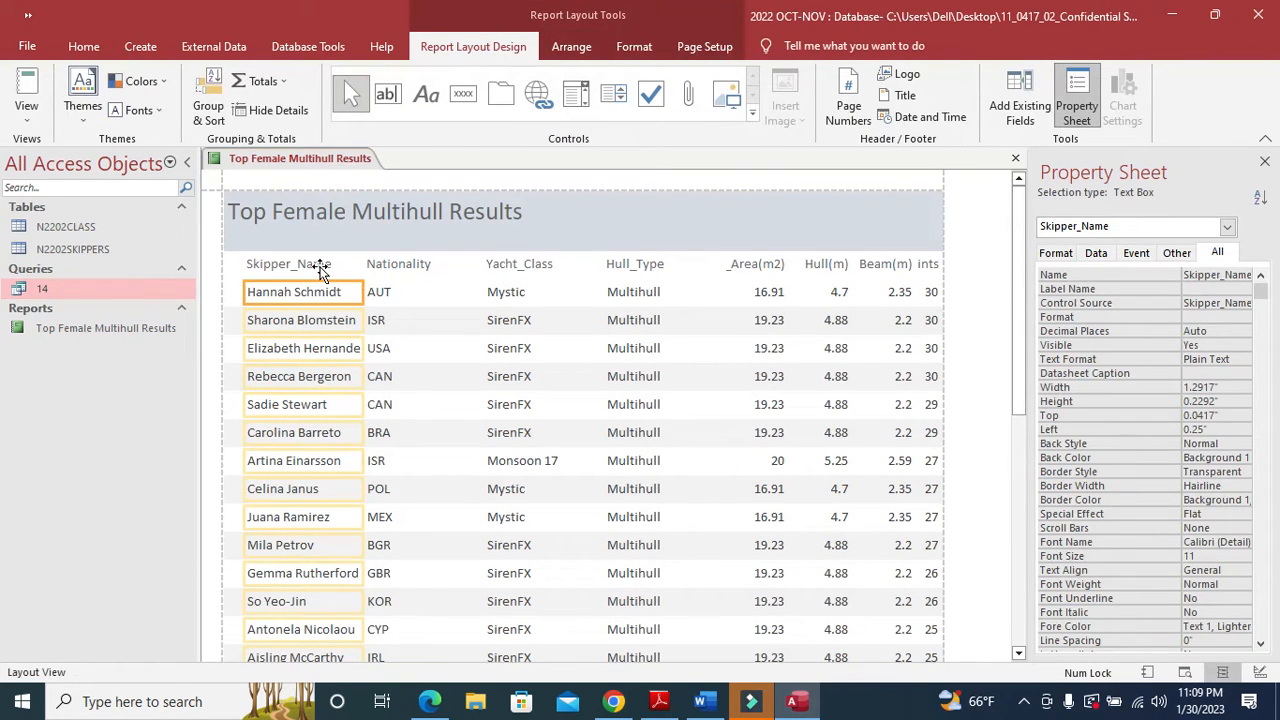
- Widen the Skipper_Name column and resize the Nationality and Yacht_Class columns
ctrl+click(318, 266)
drag(247, 268, 224, 265)
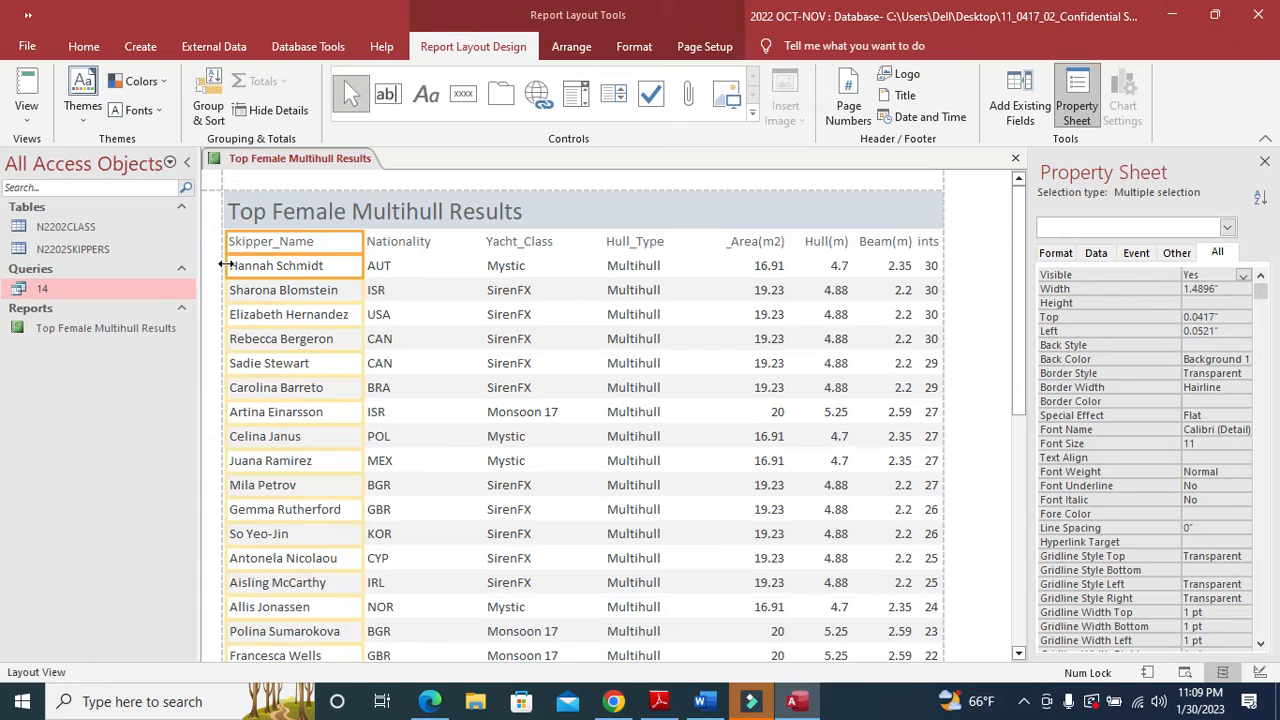
scroll(305, 418, down, 5)
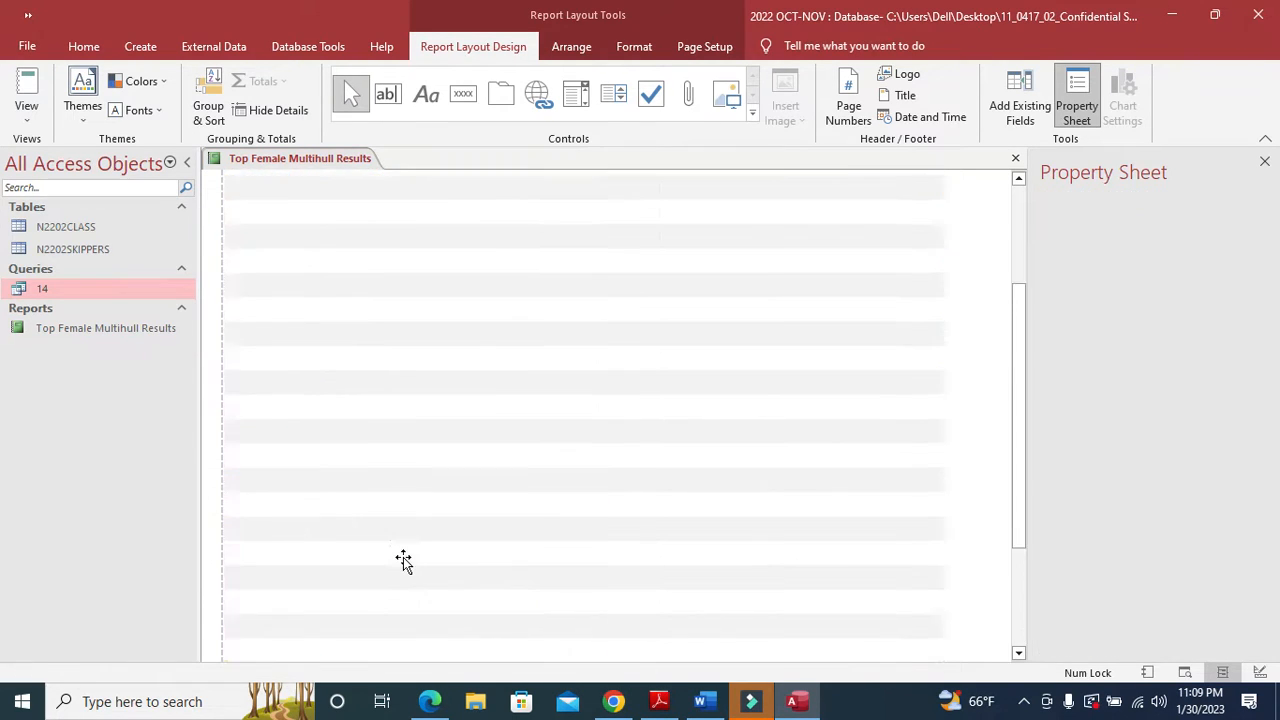
click(407, 244)
ctrl+click(395, 266)
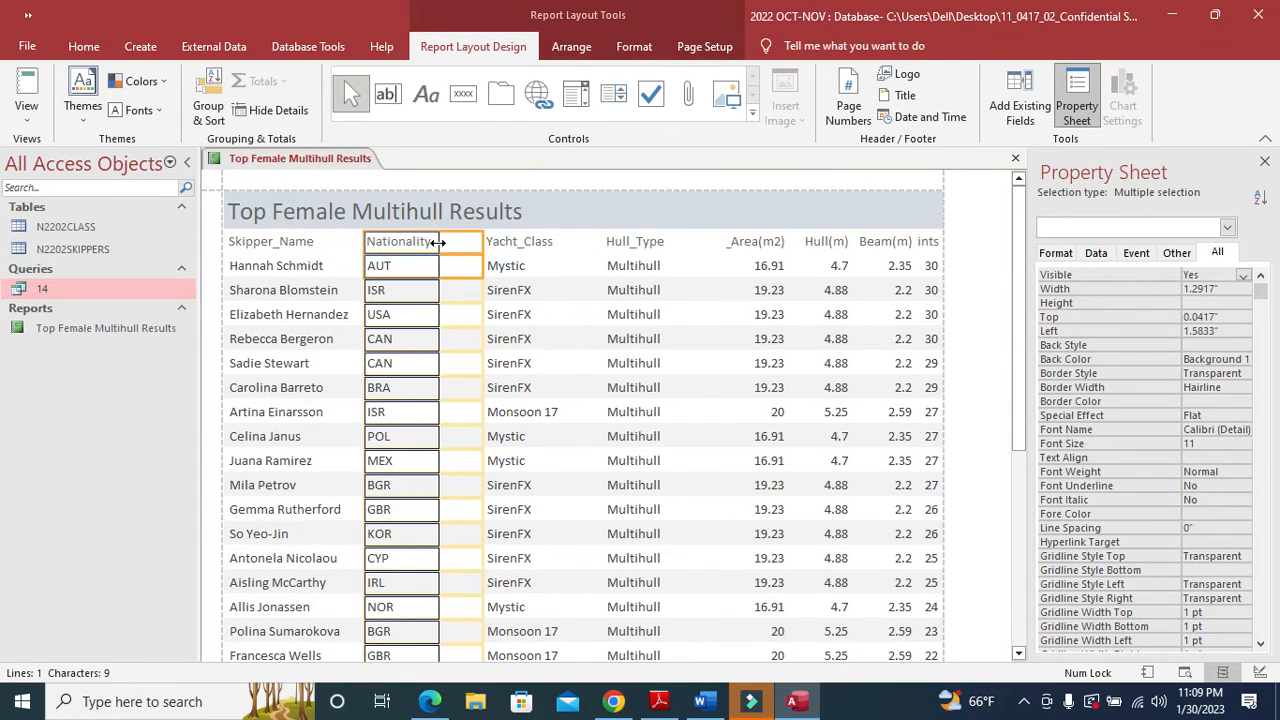
click(506, 241)
ctrl+click(508, 266)
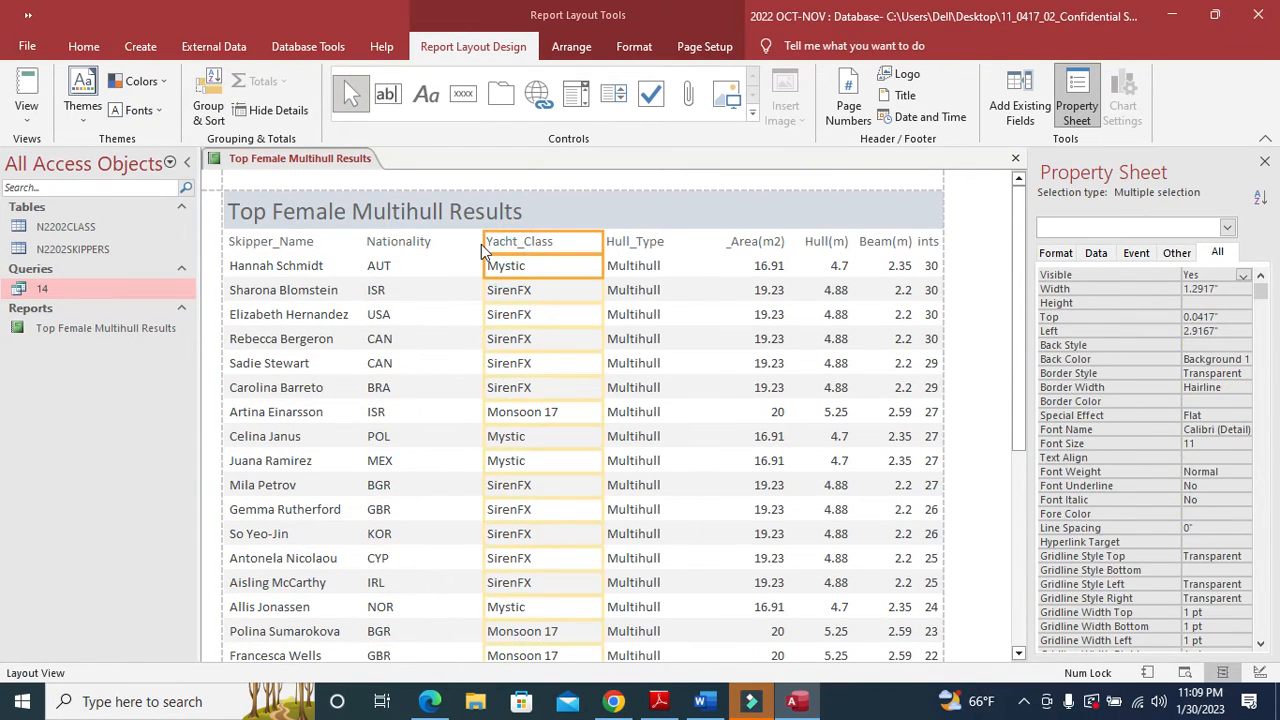
drag(453, 244, 439, 243)
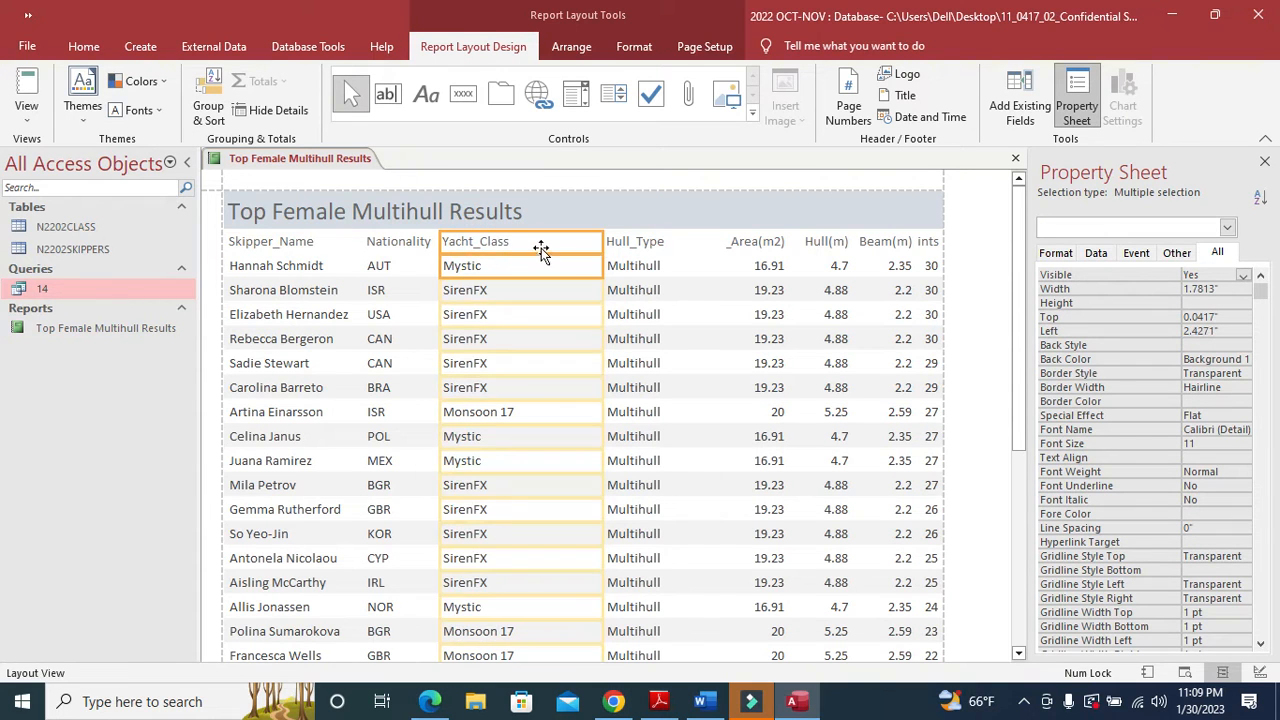
drag(600, 241, 541, 244)
scroll(523, 370, down, 3)
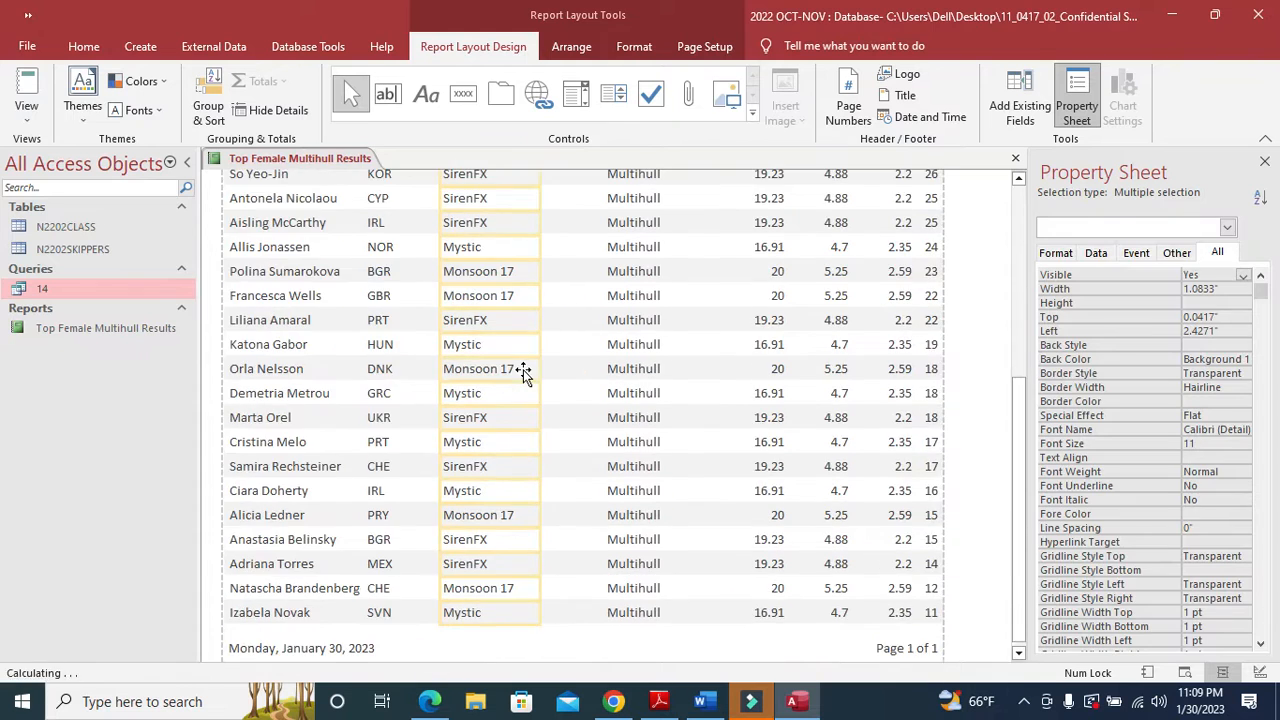
scroll(523, 370, up, 3)
drag(538, 246, 524, 247)
- Resize the Hull_Type and Sail_Area(m2) columns so their labels show in full
click(637, 244)
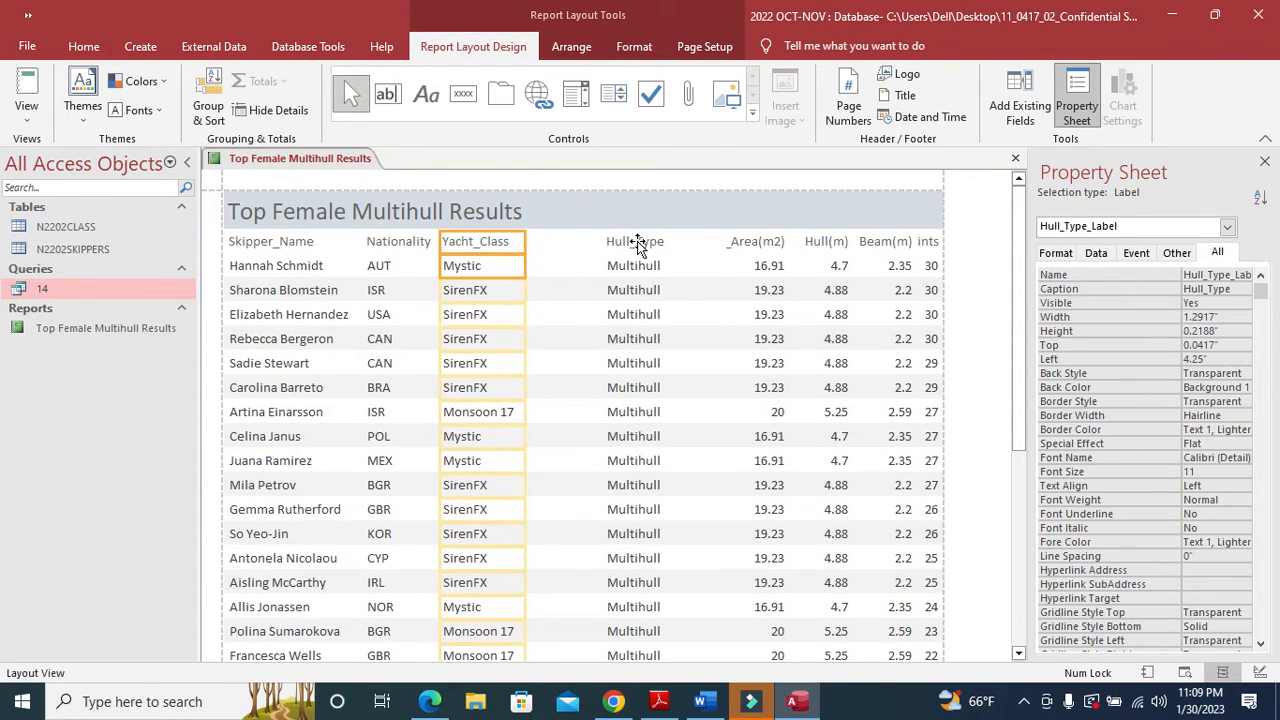
shift+click(626, 263)
drag(606, 242, 522, 243)
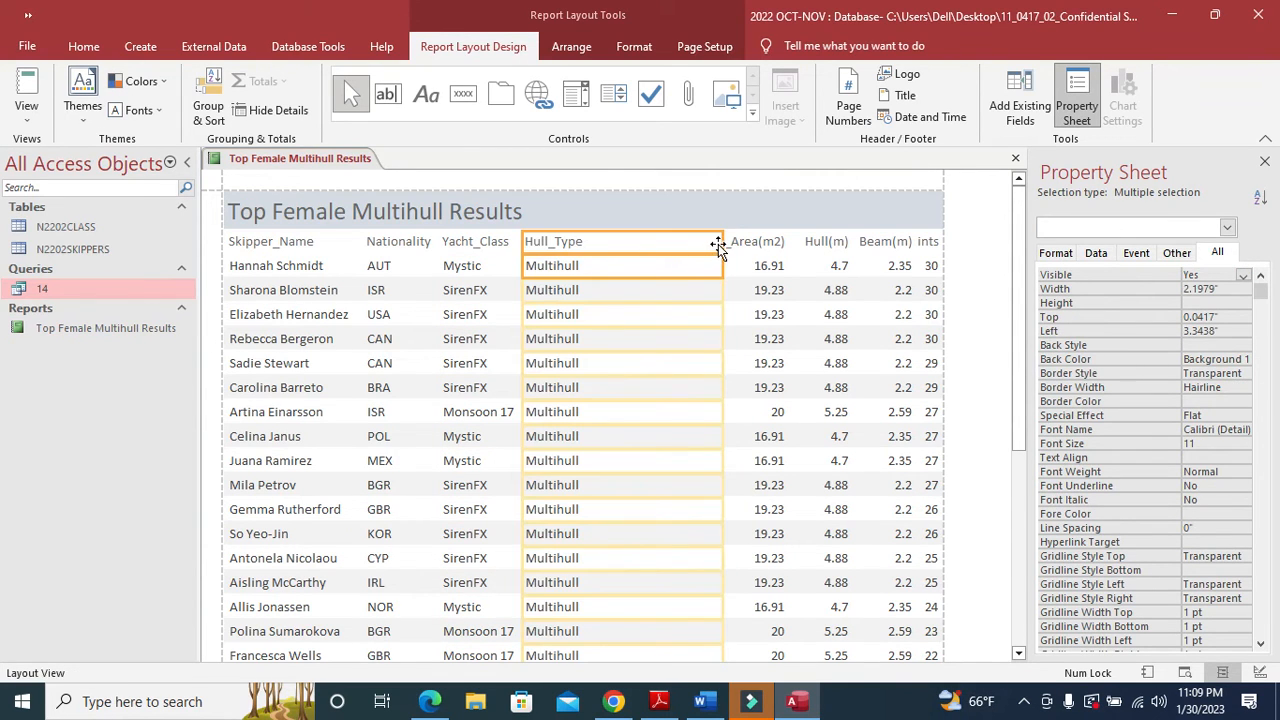
drag(718, 244, 595, 265)
click(749, 246)
shift+click(750, 266)
drag(722, 246, 597, 249)
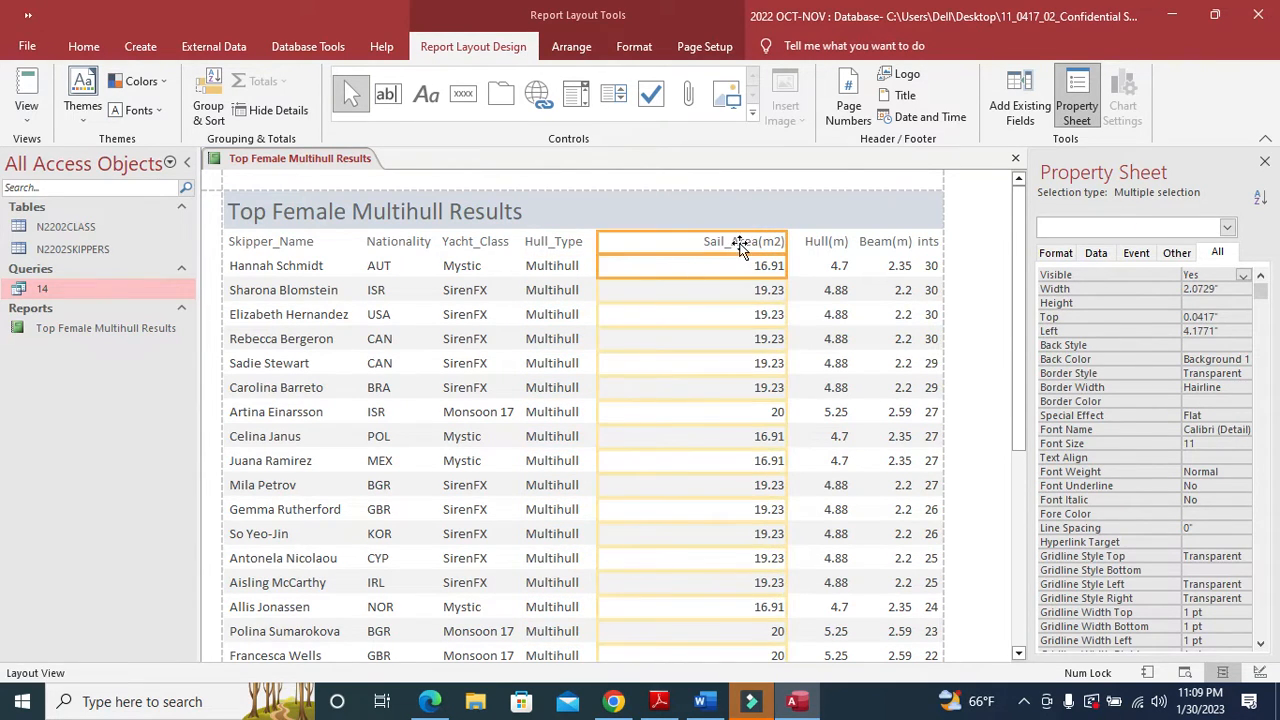
drag(786, 248, 689, 252)
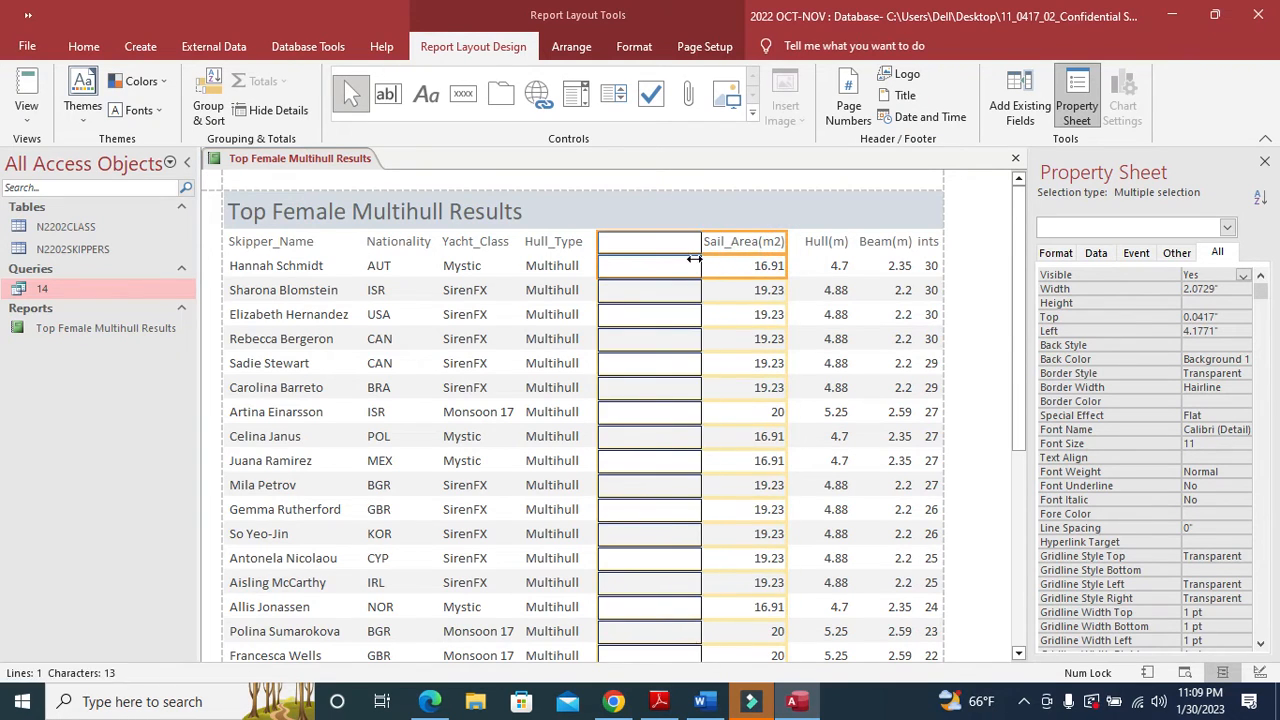
- Resize the Hull(m) and Beam(m) columns and select the Points column
click(818, 248)
click(808, 249)
drag(786, 243, 698, 242)
drag(851, 245, 760, 249)
click(870, 246)
ctrl+click(894, 265)
drag(851, 241, 777, 249)
drag(913, 248, 877, 251)
click(926, 244)
ctrl+click(926, 262)
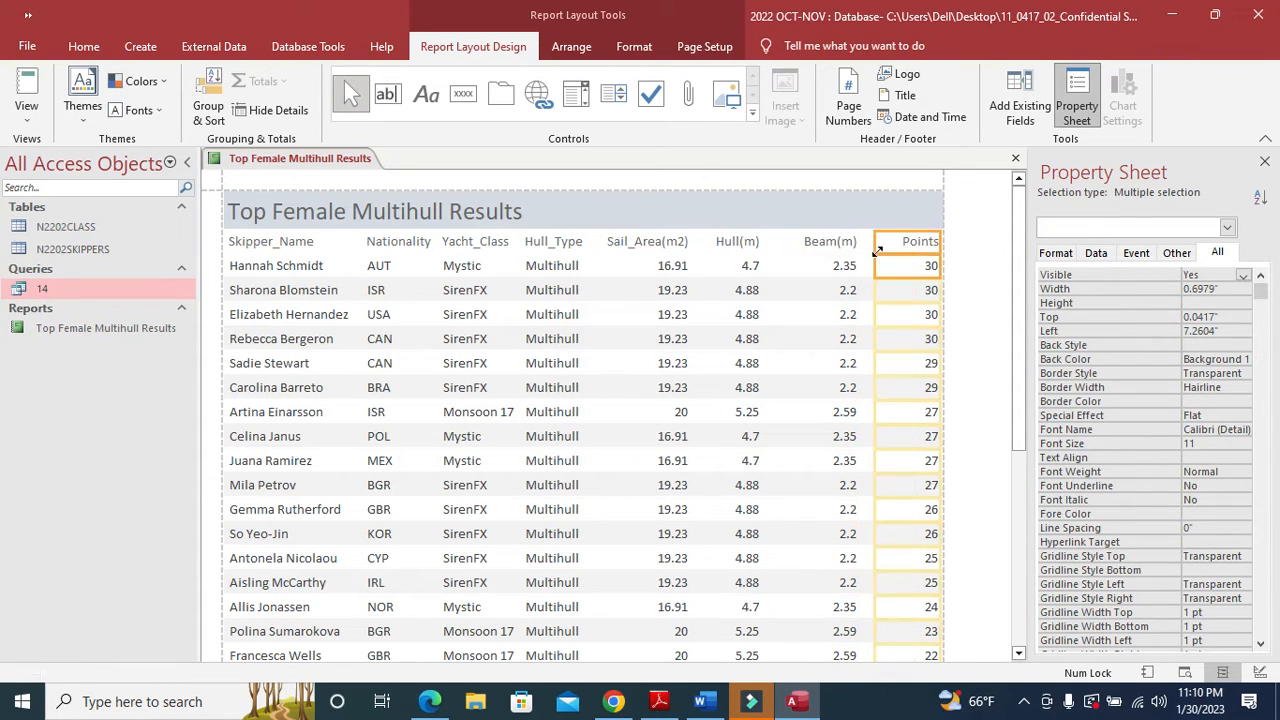
scroll(843, 410, down, 3)
scroll(841, 414, down, 3)
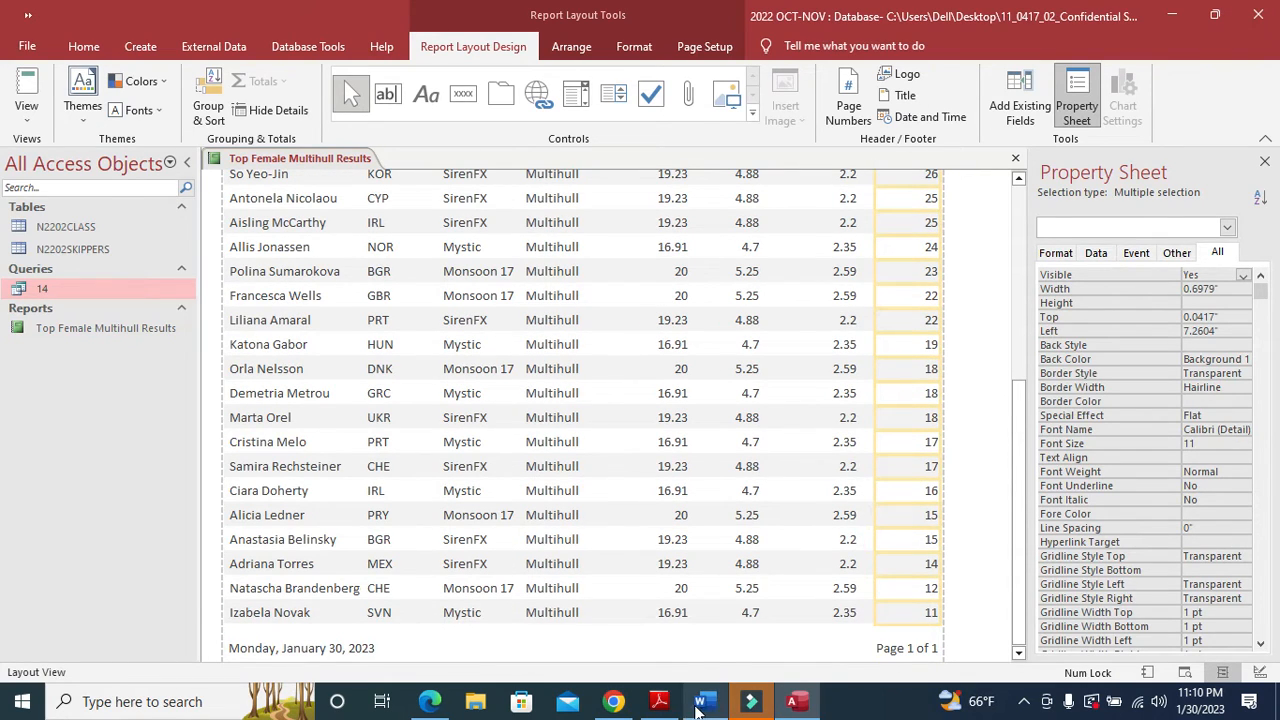
click(659, 701)
scroll(501, 491, down, 3)
scroll(501, 491, down, 1)
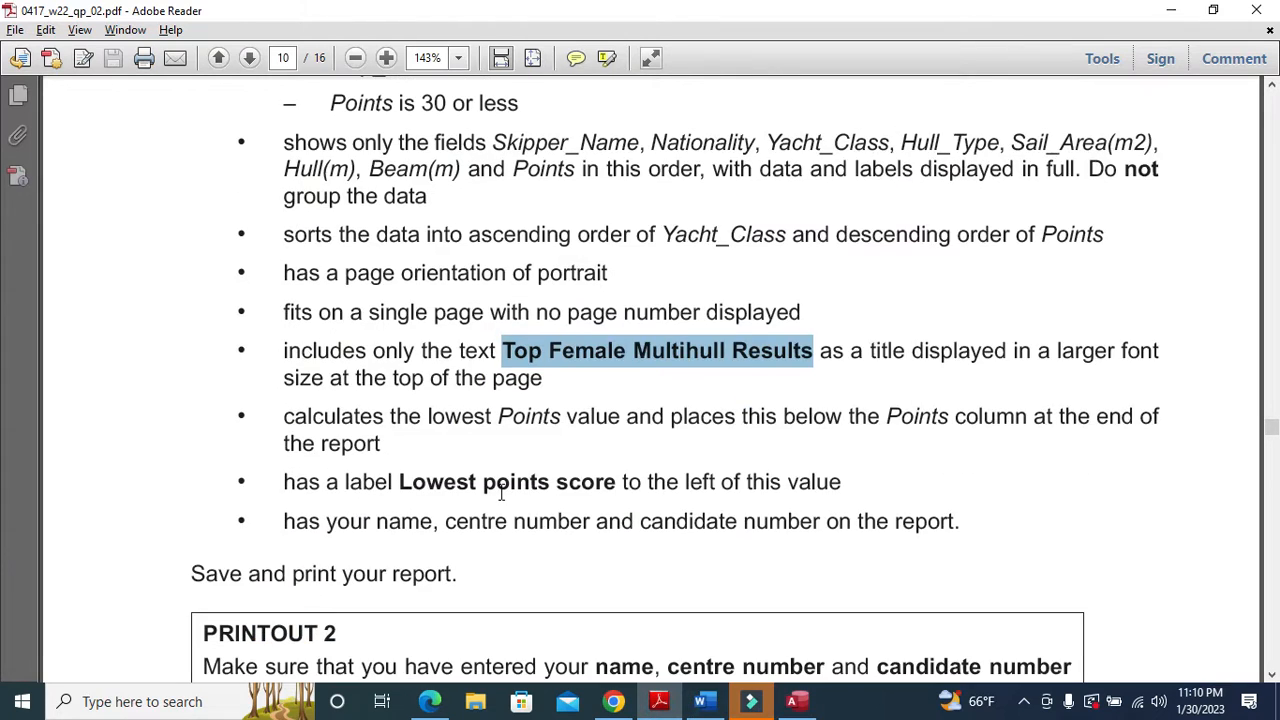
drag(280, 417, 1155, 432)
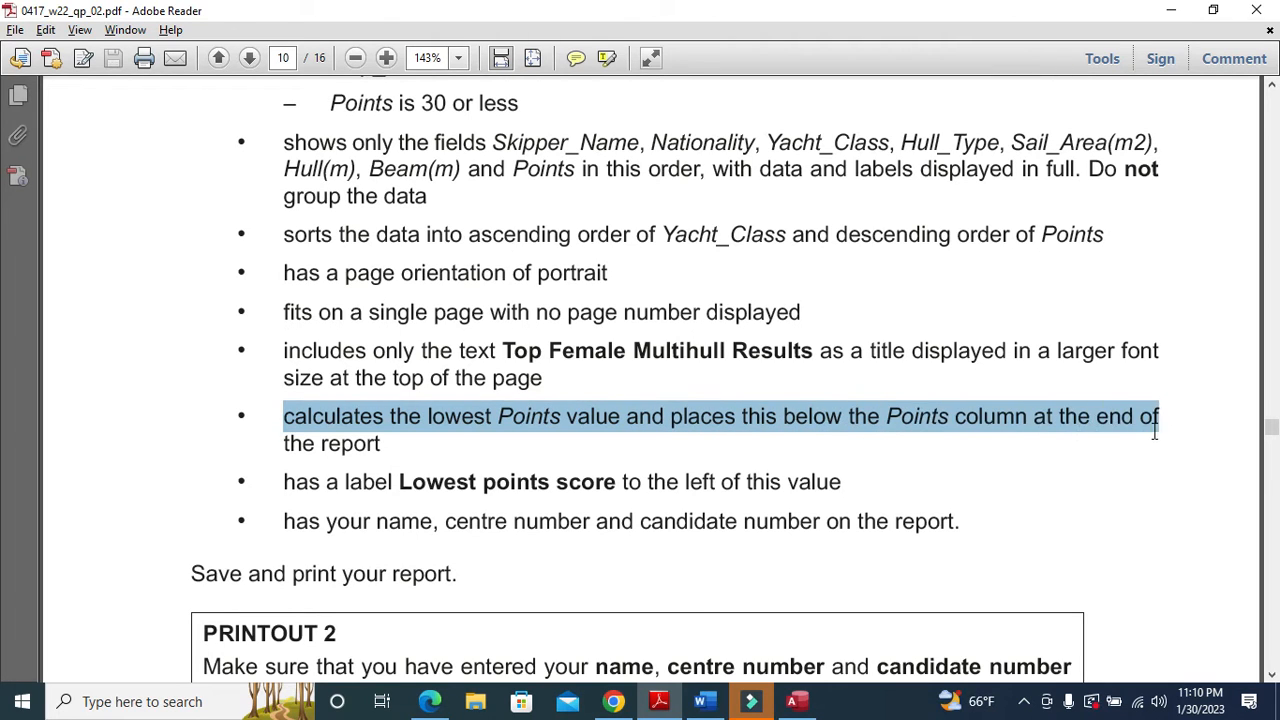
mouse_move(796, 701)
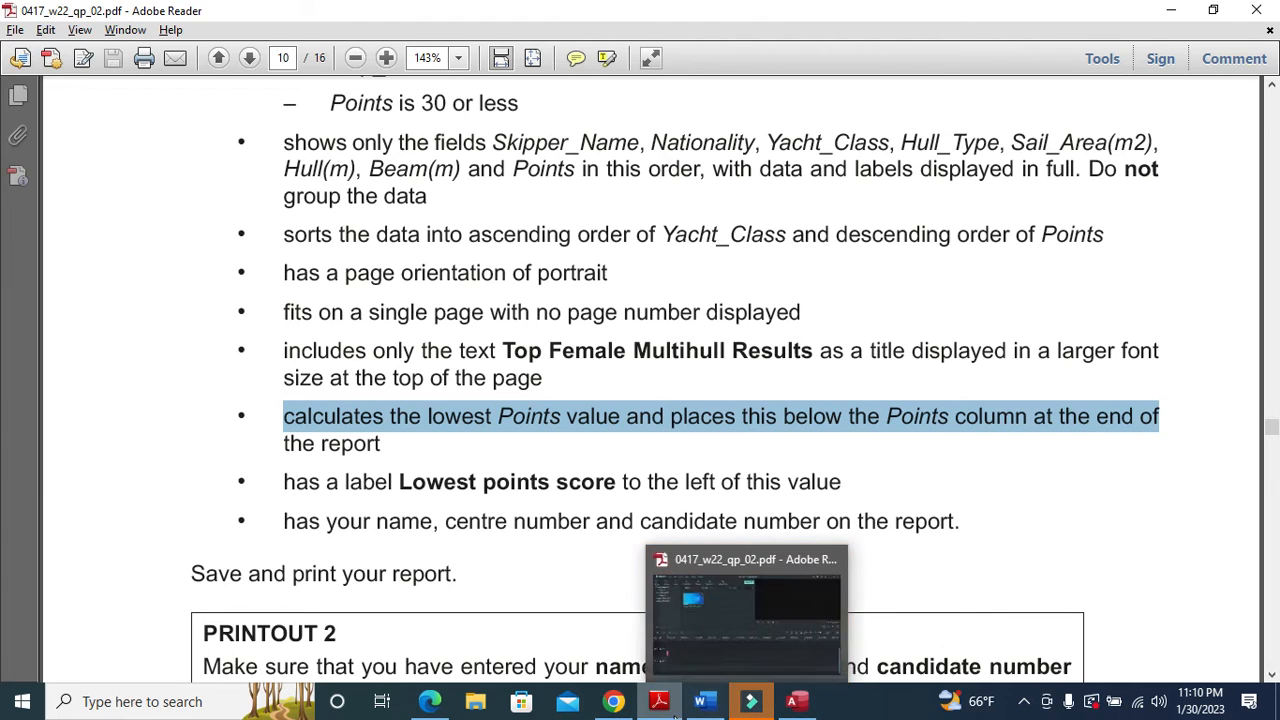
click(745, 660)
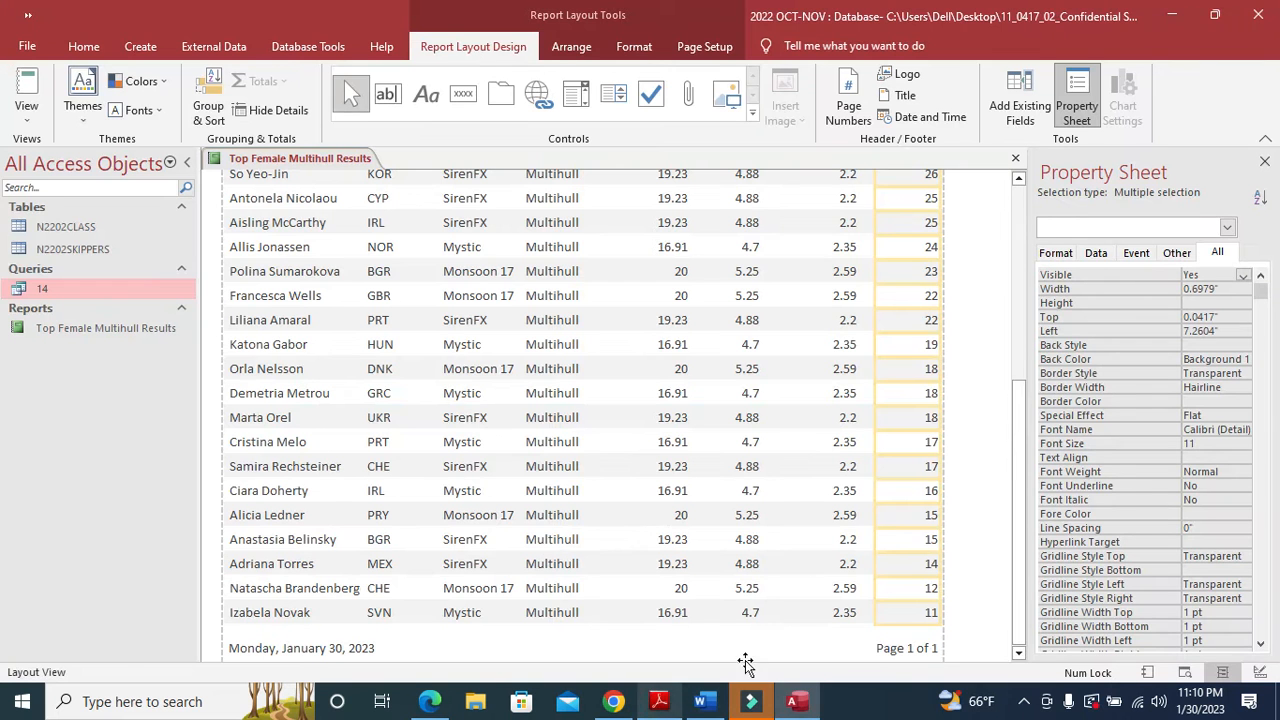
- Add a Min total of 11 below the Points column with a Points Minimum caption
click(912, 497)
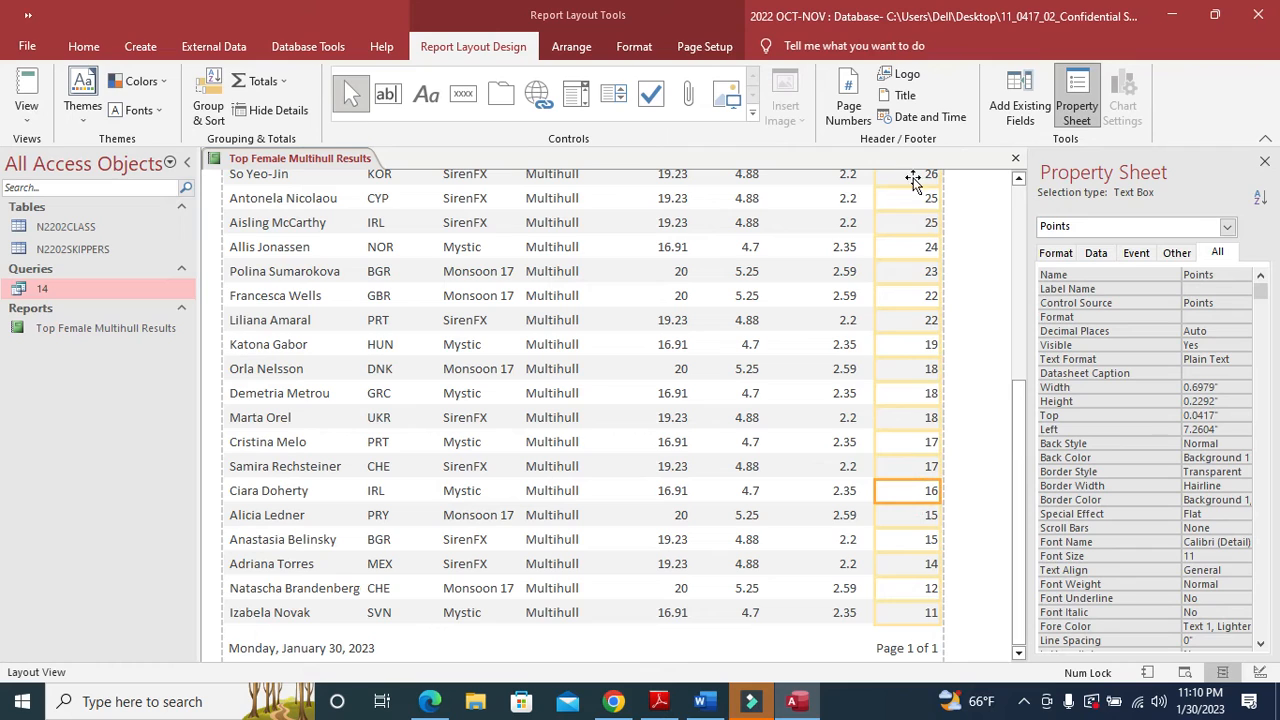
right_click(914, 182)
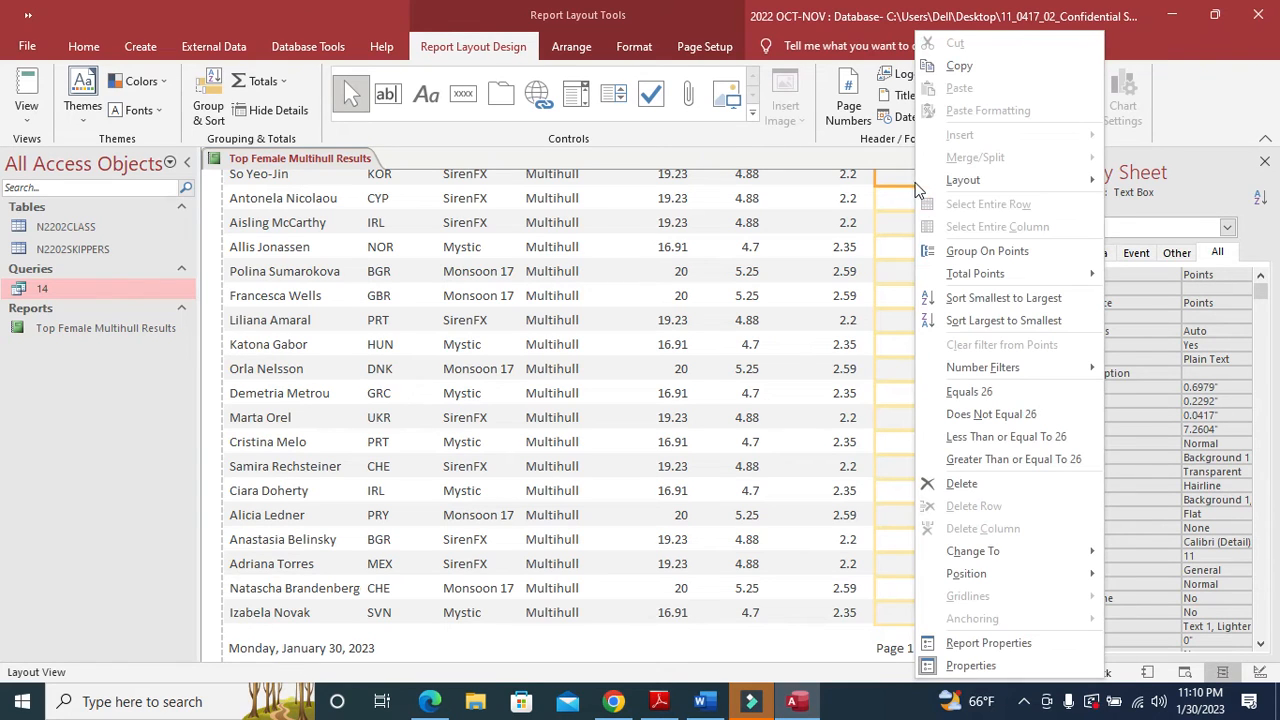
mouse_move(956, 268)
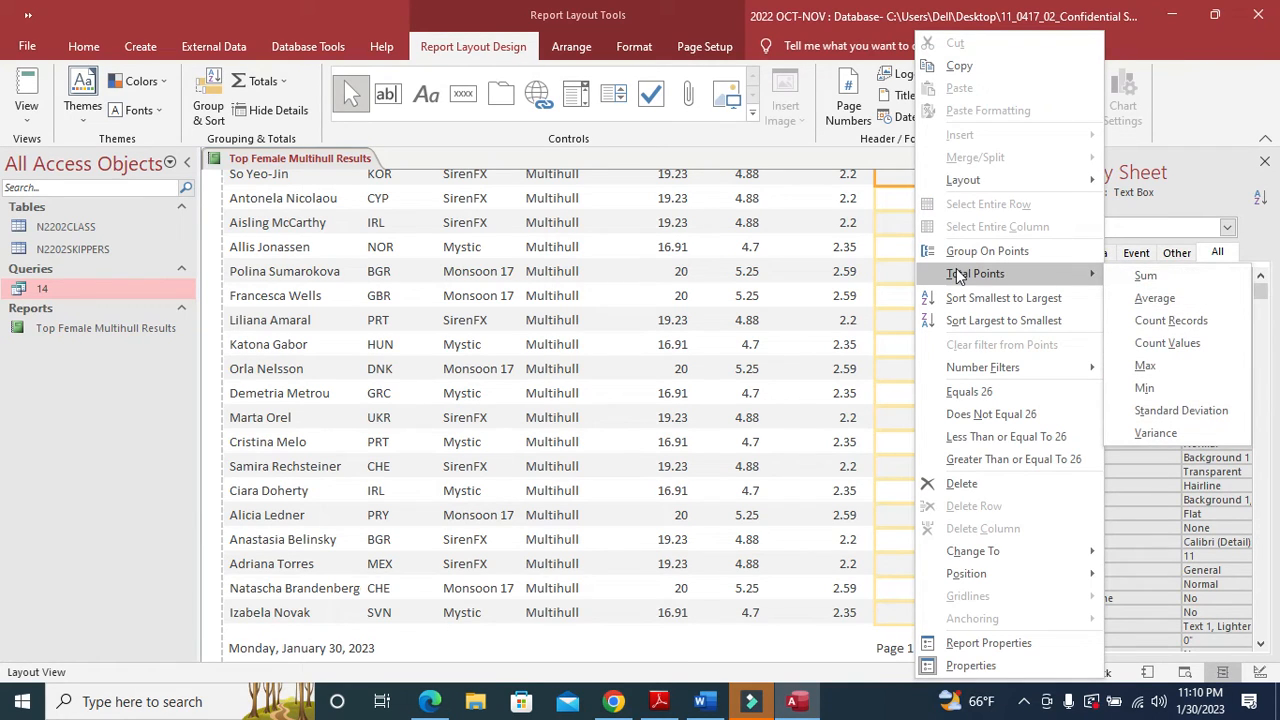
click(1157, 392)
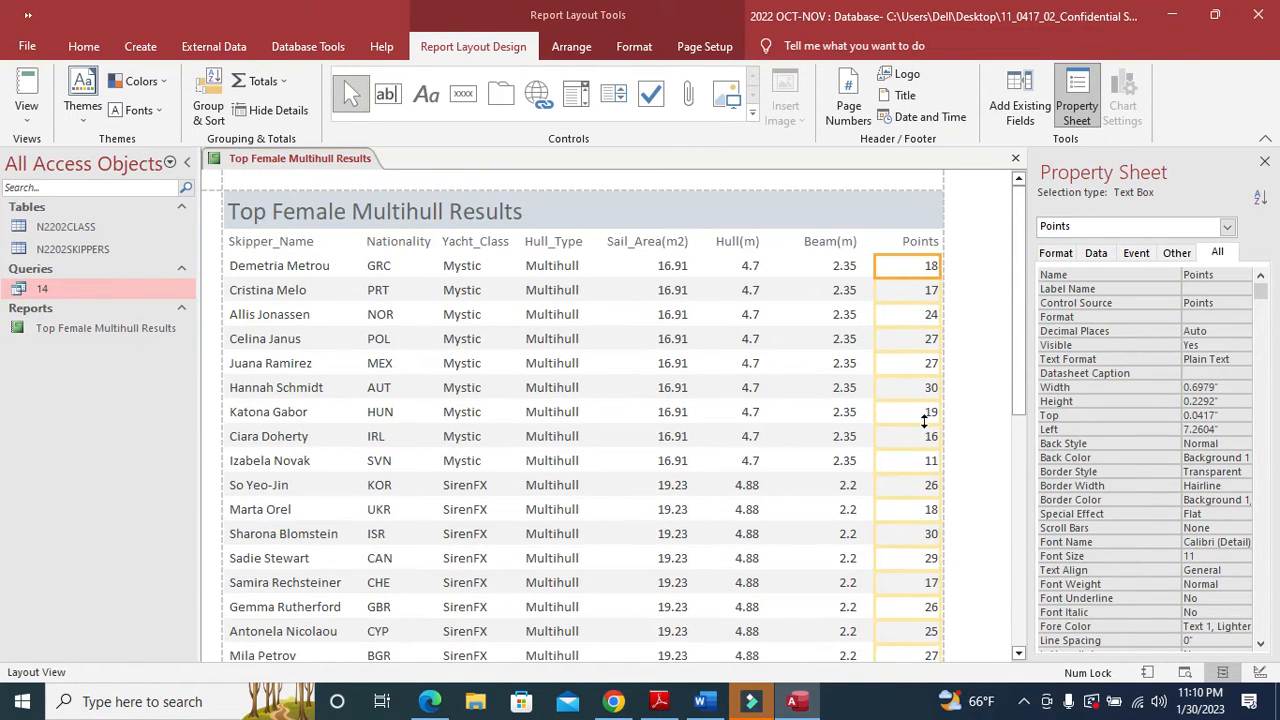
drag(1017, 256, 1023, 600)
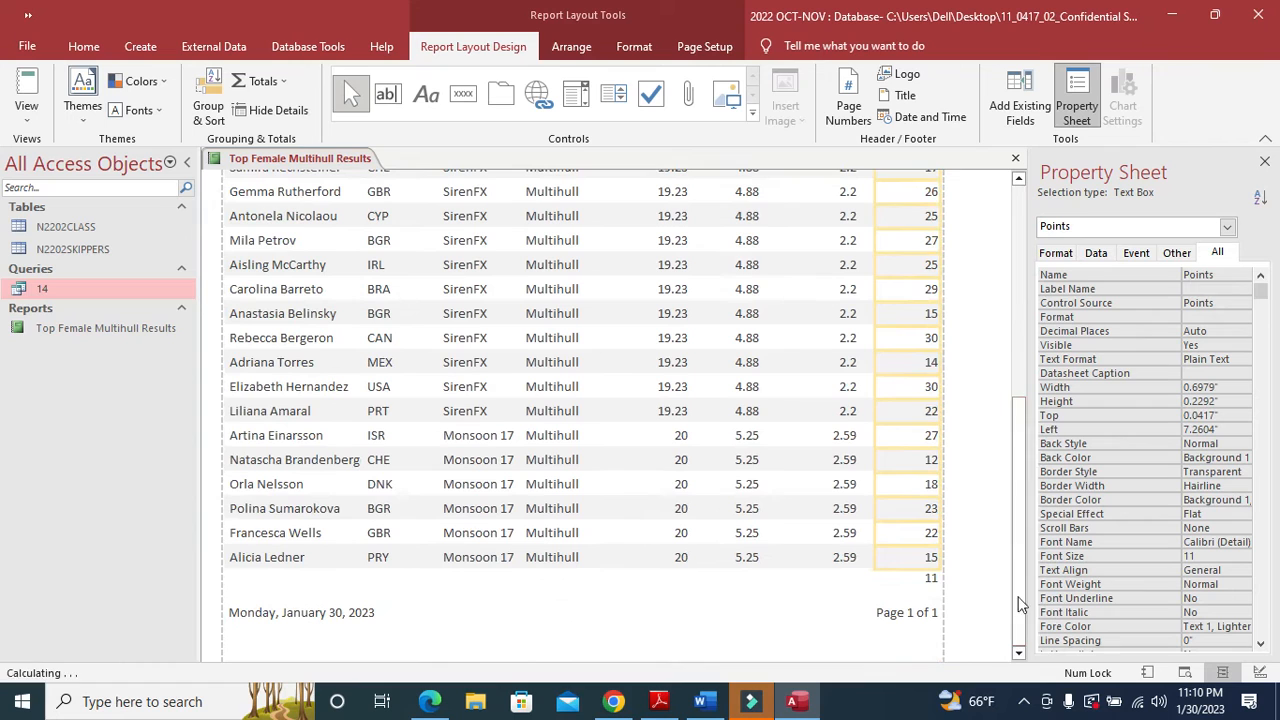
click(926, 580)
right_click(926, 580)
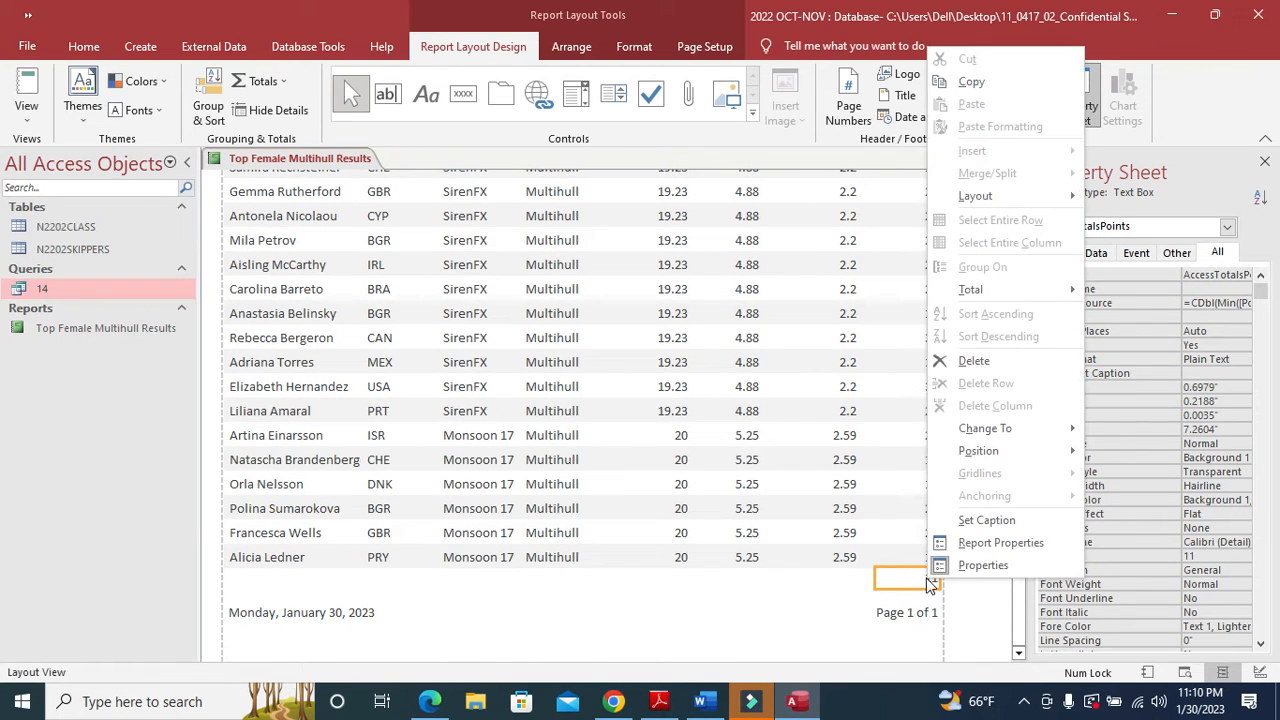
click(986, 520)
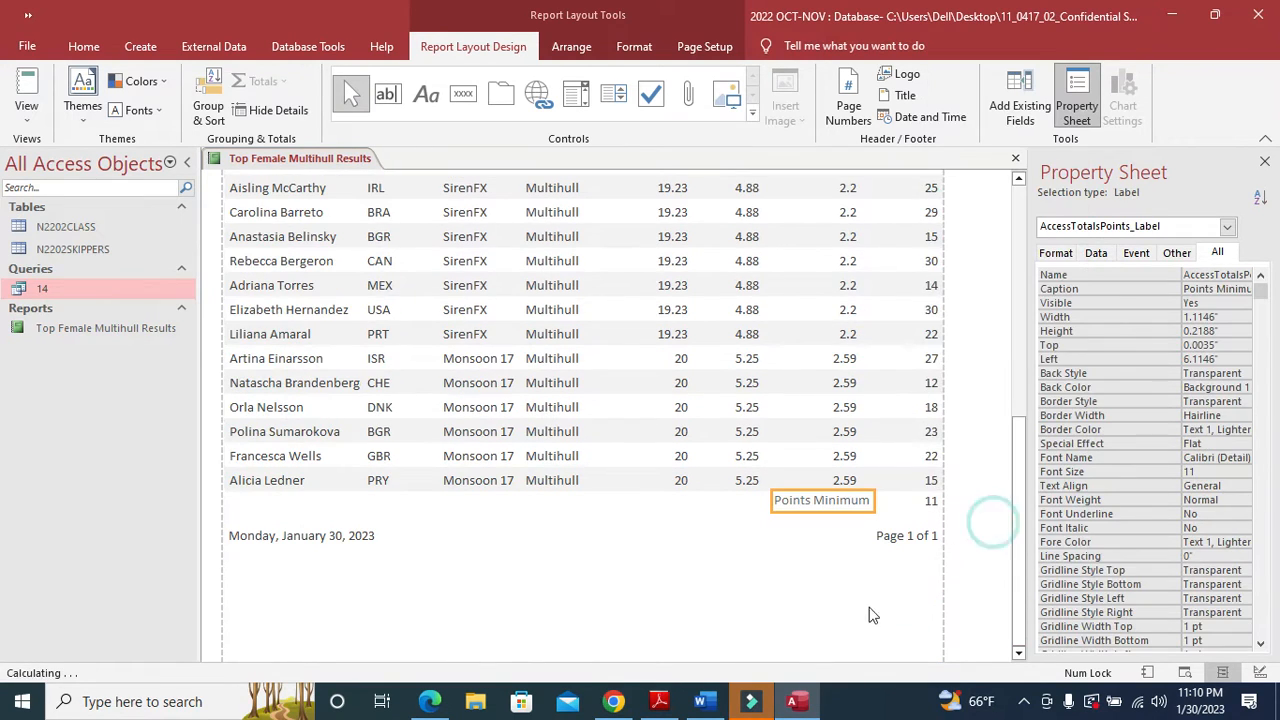
- Copy the wording 'Lowest points score' from the task instructions PDF
click(659, 701)
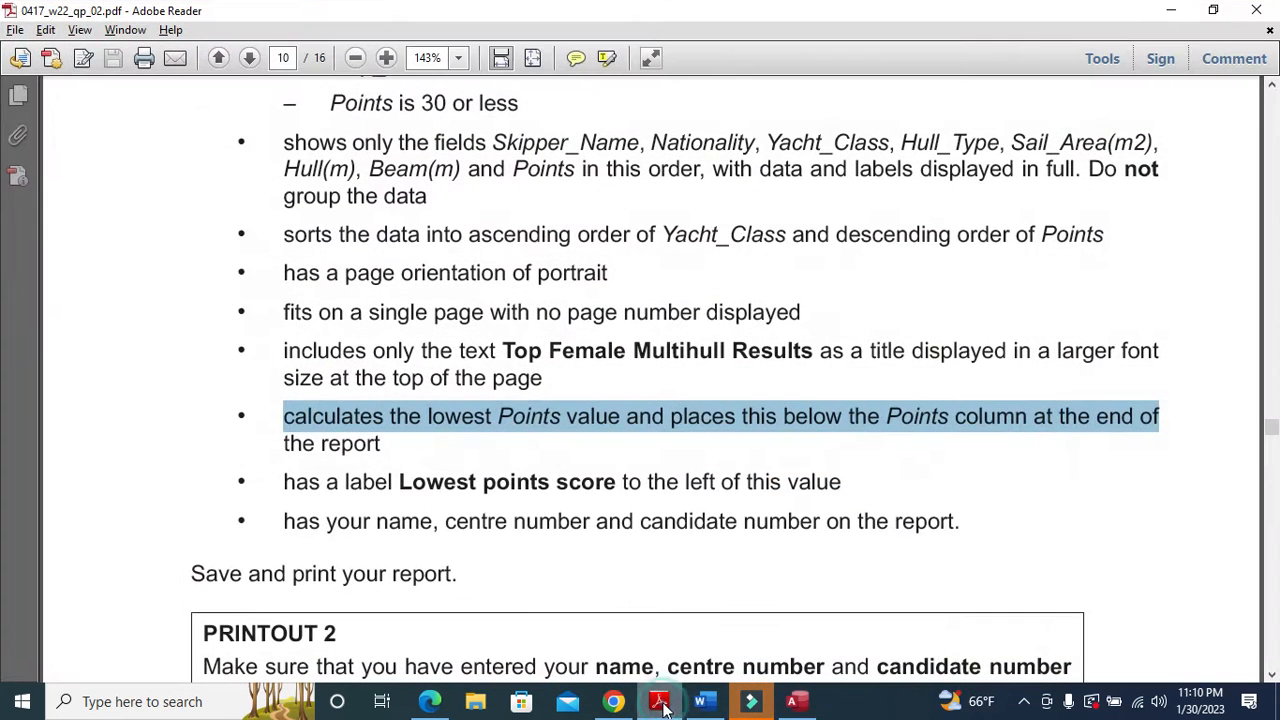
drag(400, 481, 593, 478)
right_click(598, 484)
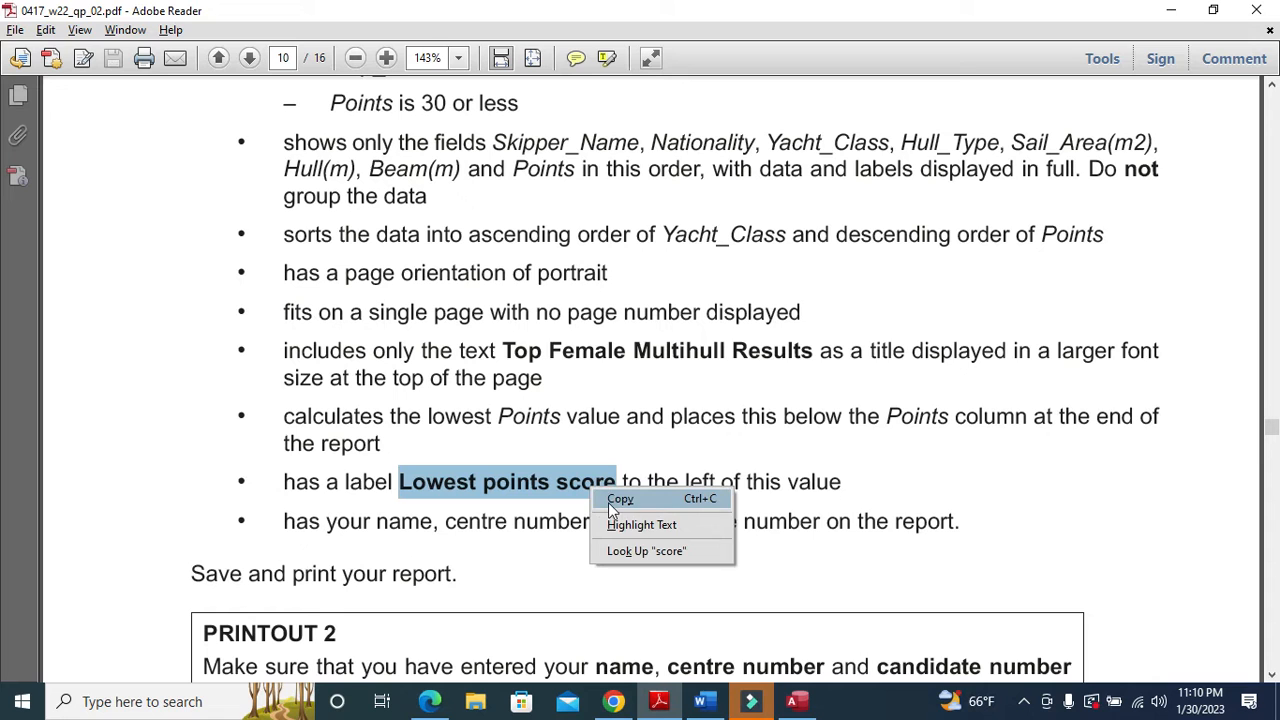
click(612, 501)
- Replace the Points Minimum label text with 'Lowest points score' and widen the label to fit
click(659, 701)
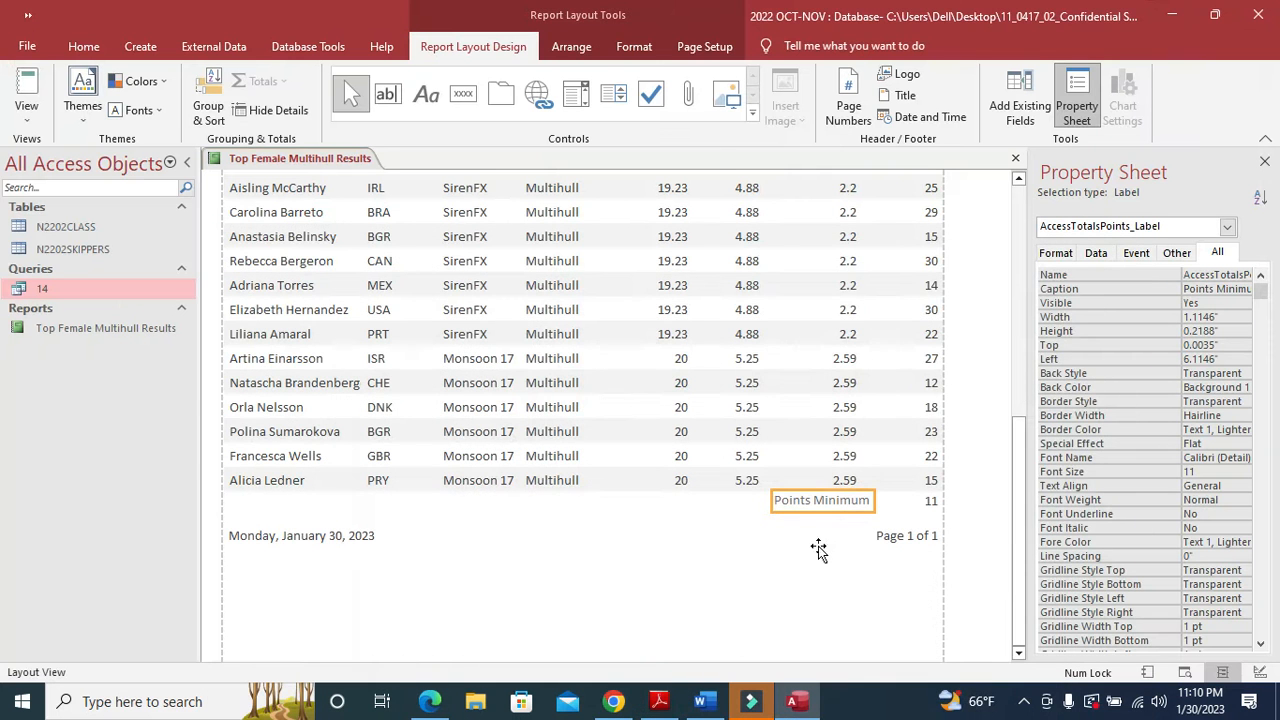
click(824, 499)
drag(871, 499, 777, 500)
key(ctrl+v)
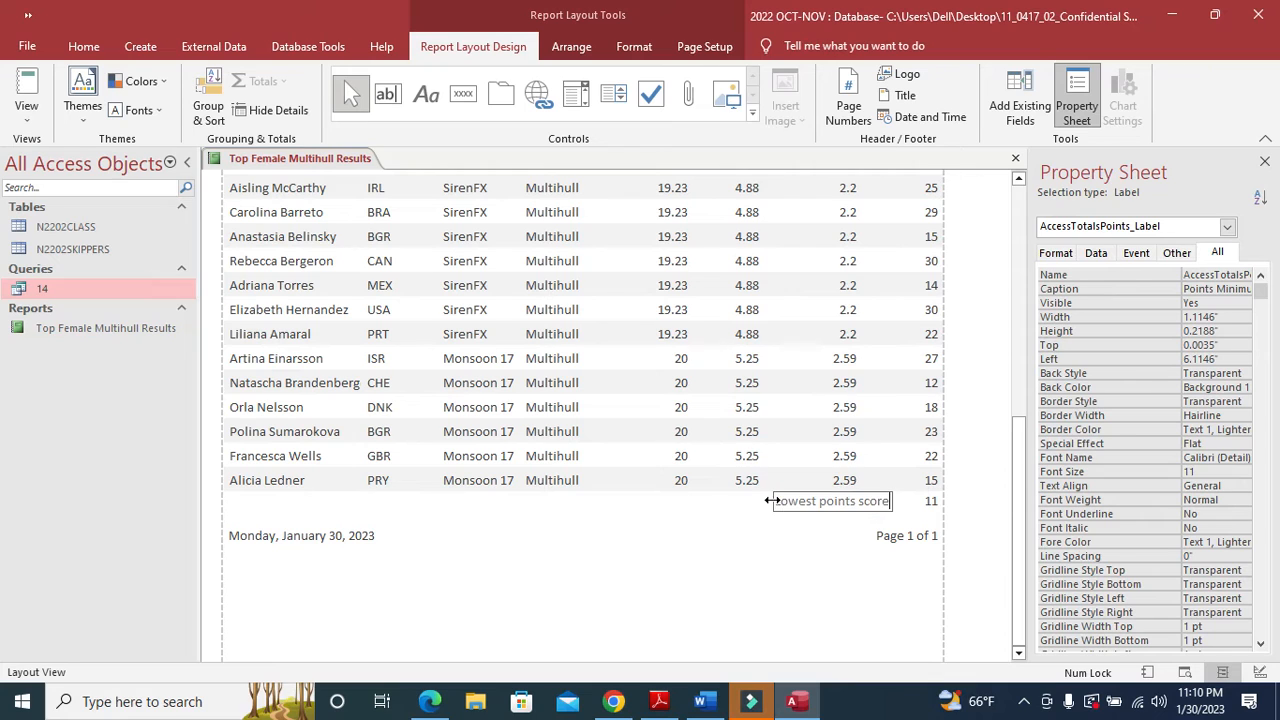
drag(770, 502, 737, 500)
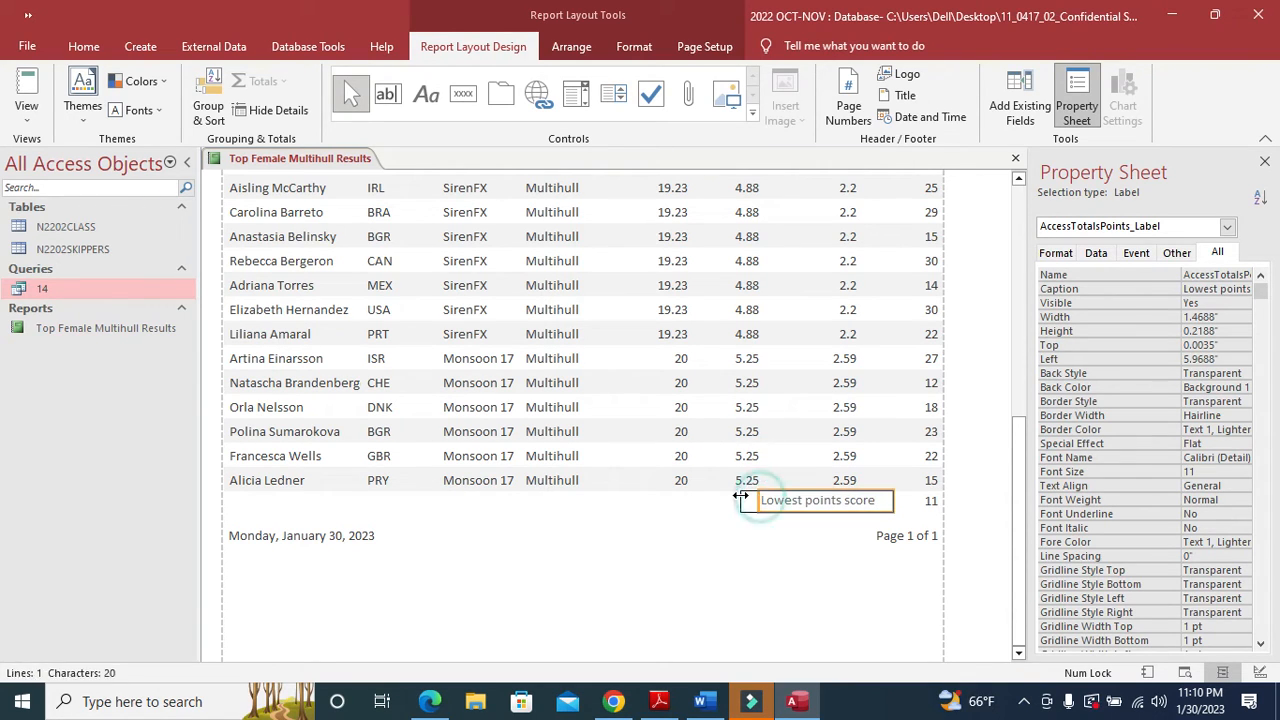
click(700, 529)
- Highlight the PDF requirement for name, centre number and candidate number on the report
click(660, 702)
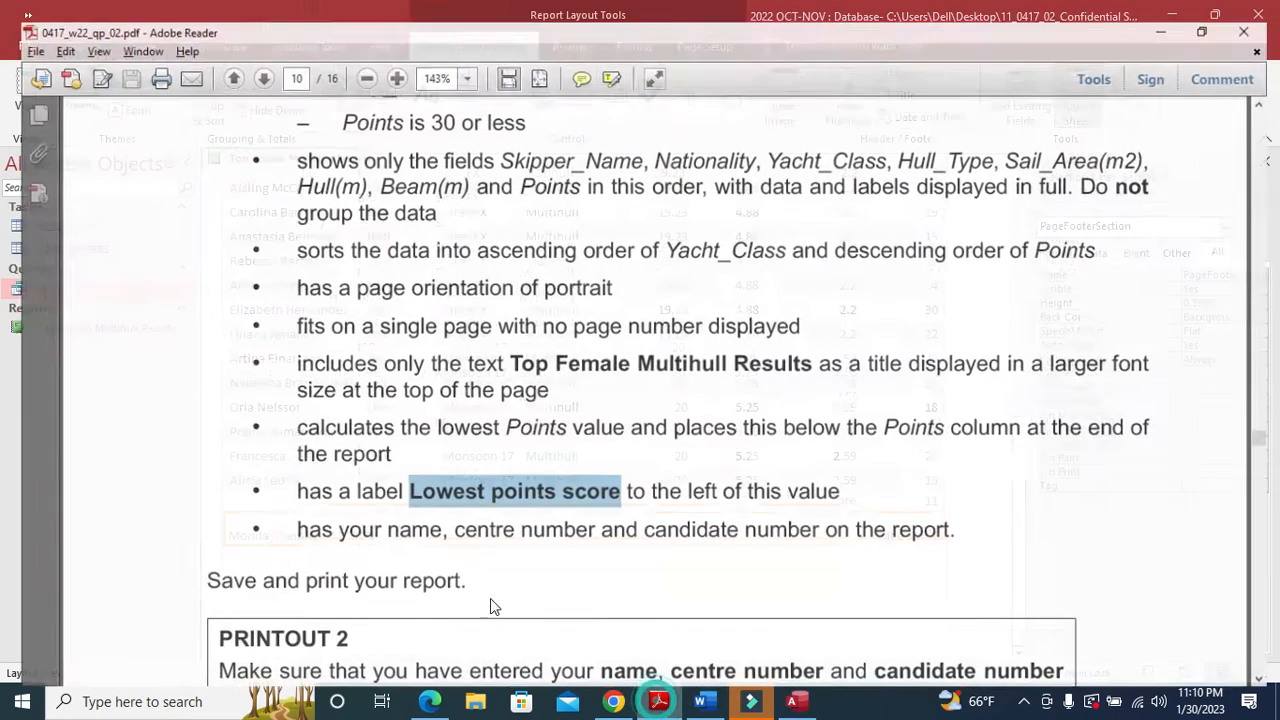
scroll(470, 580, down, 2)
drag(283, 437, 943, 437)
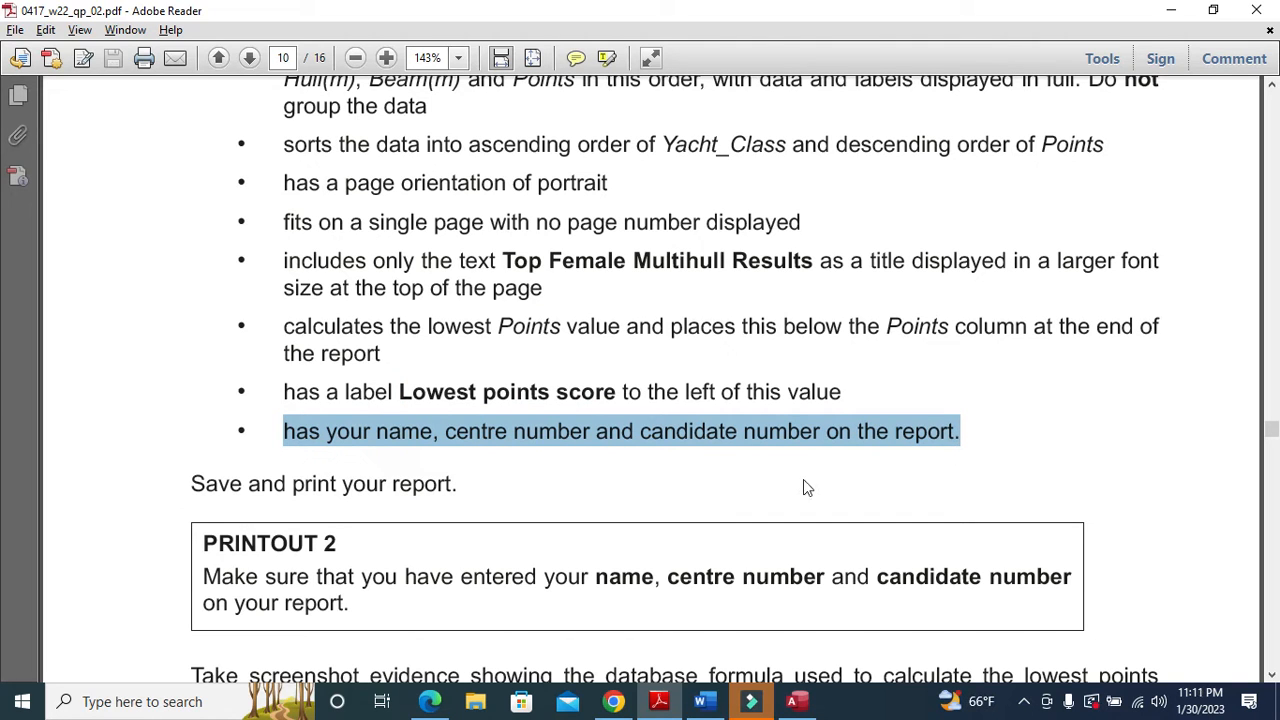
key(alt+Tab)
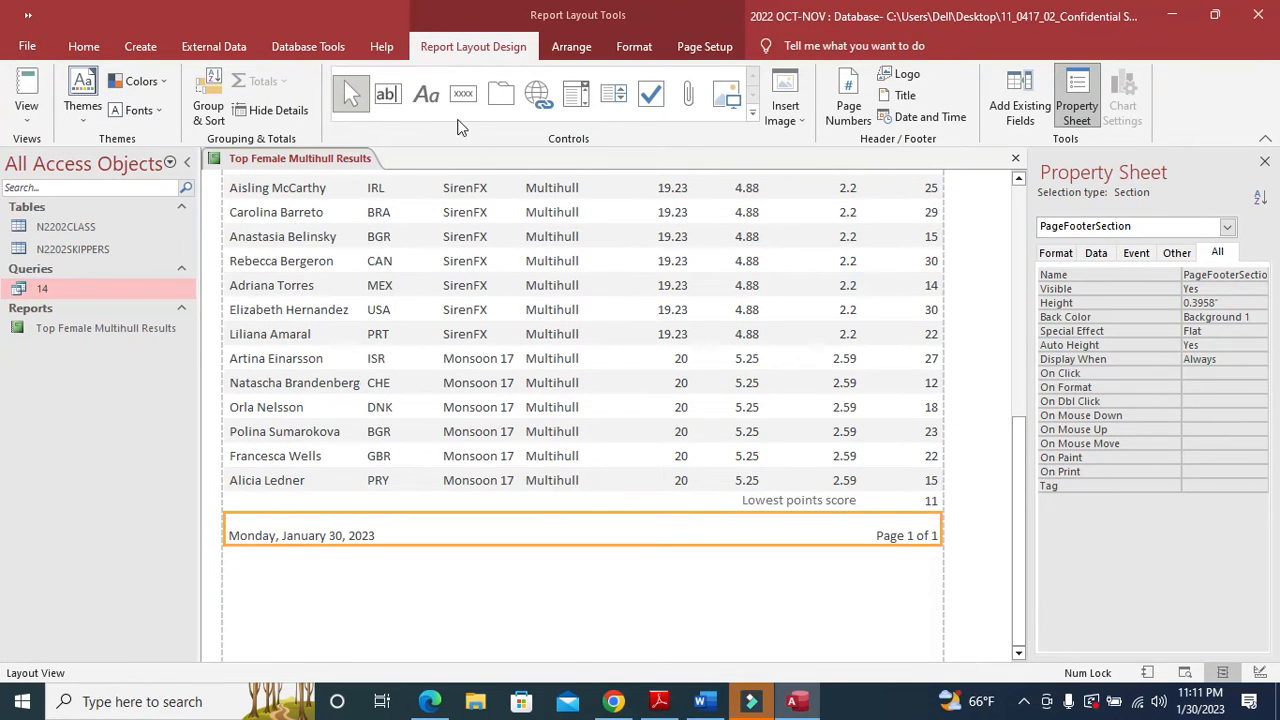
- Switch the report to Design View and select the Page Footer section
click(426, 94)
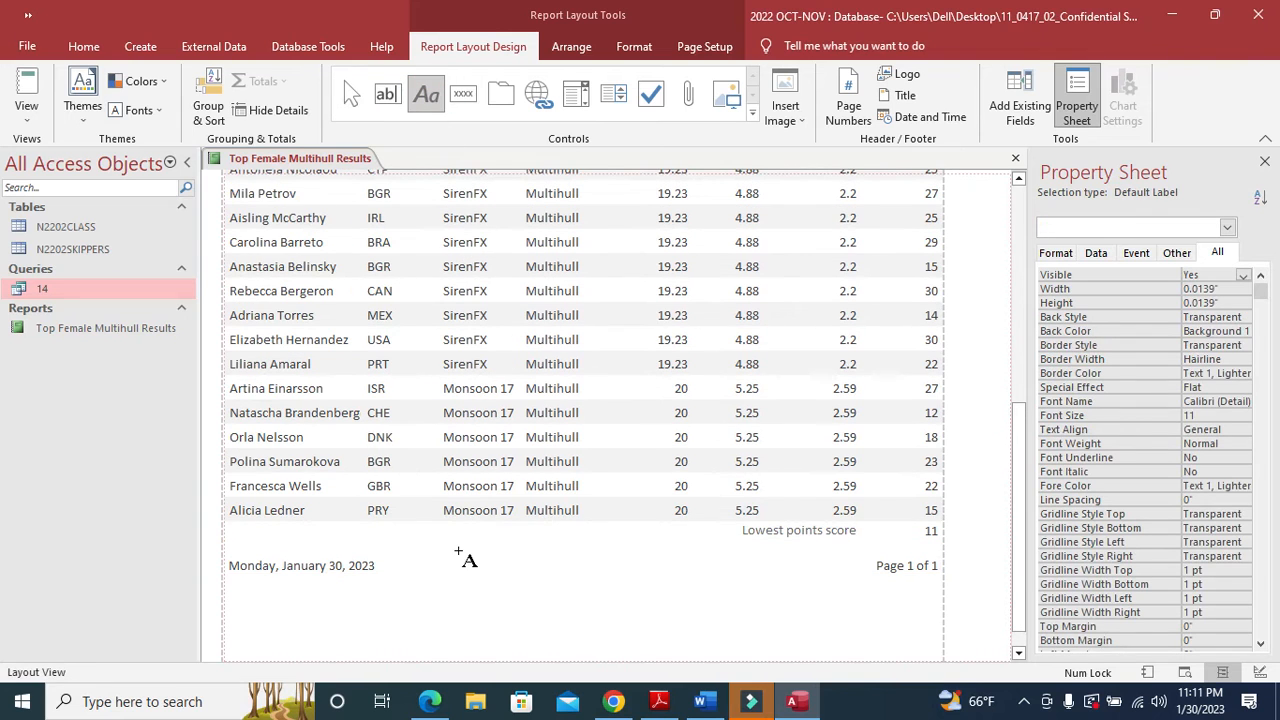
click(452, 550)
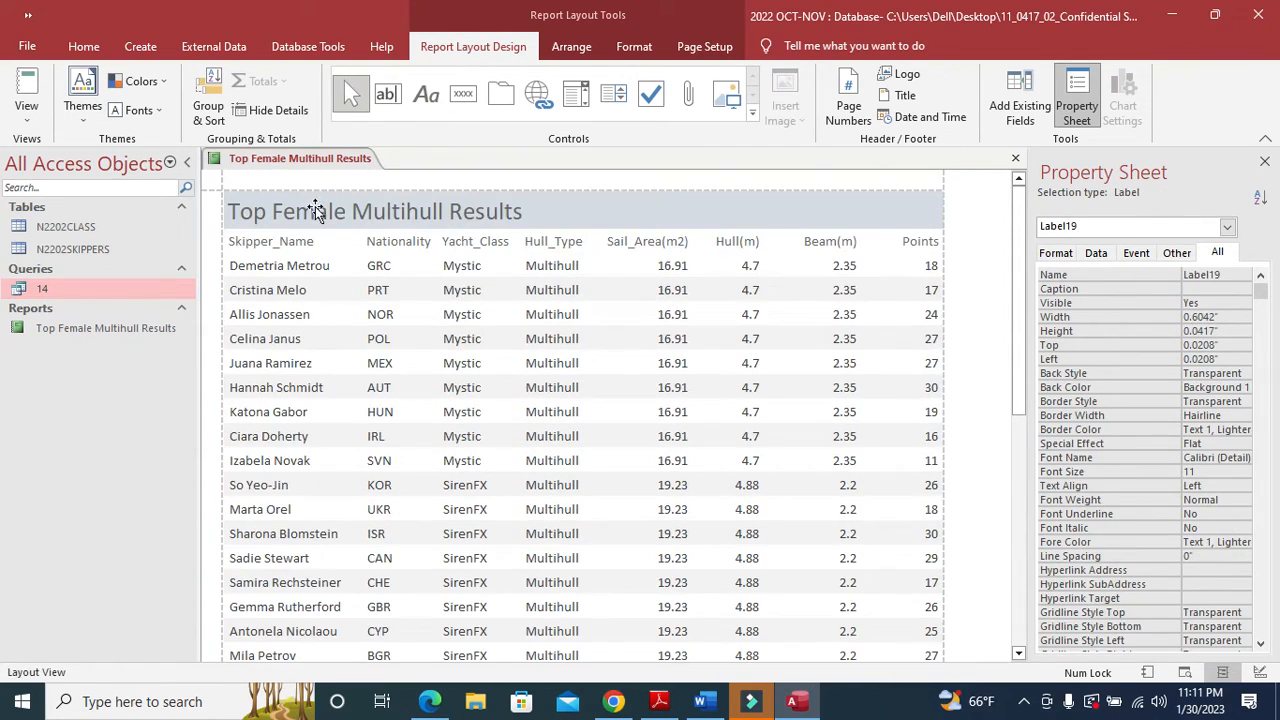
right_click(310, 159)
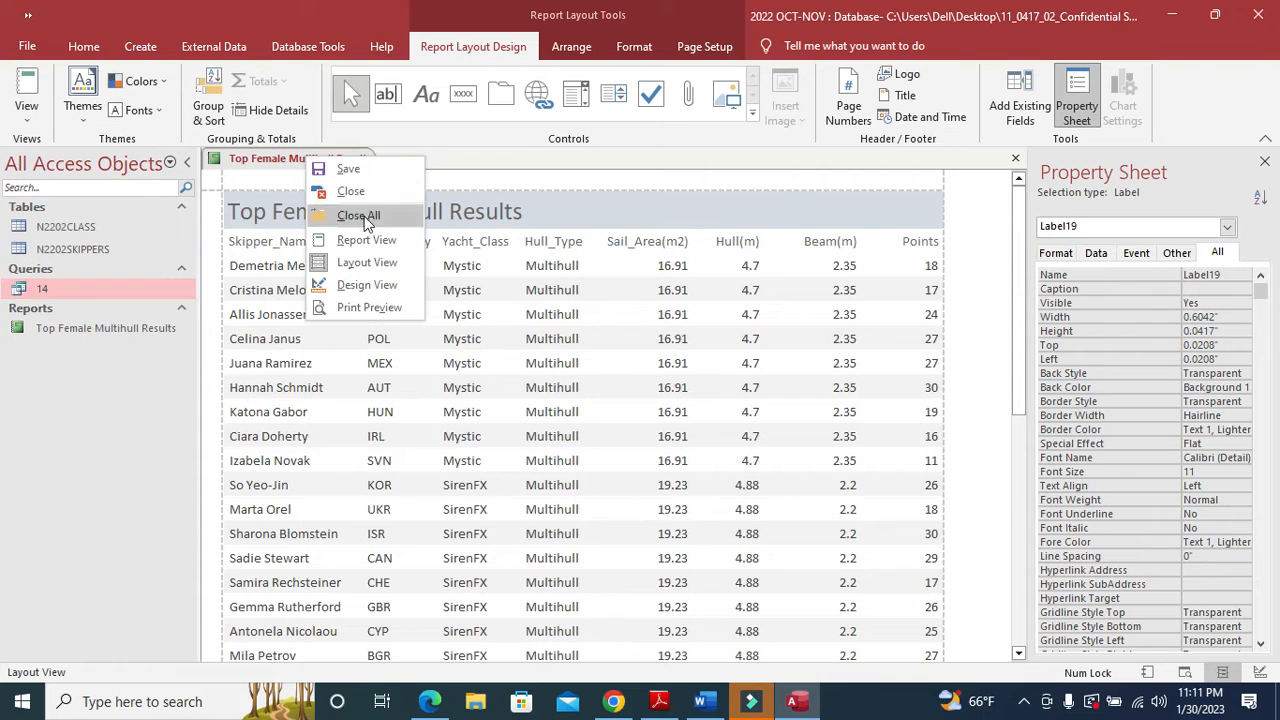
click(365, 287)
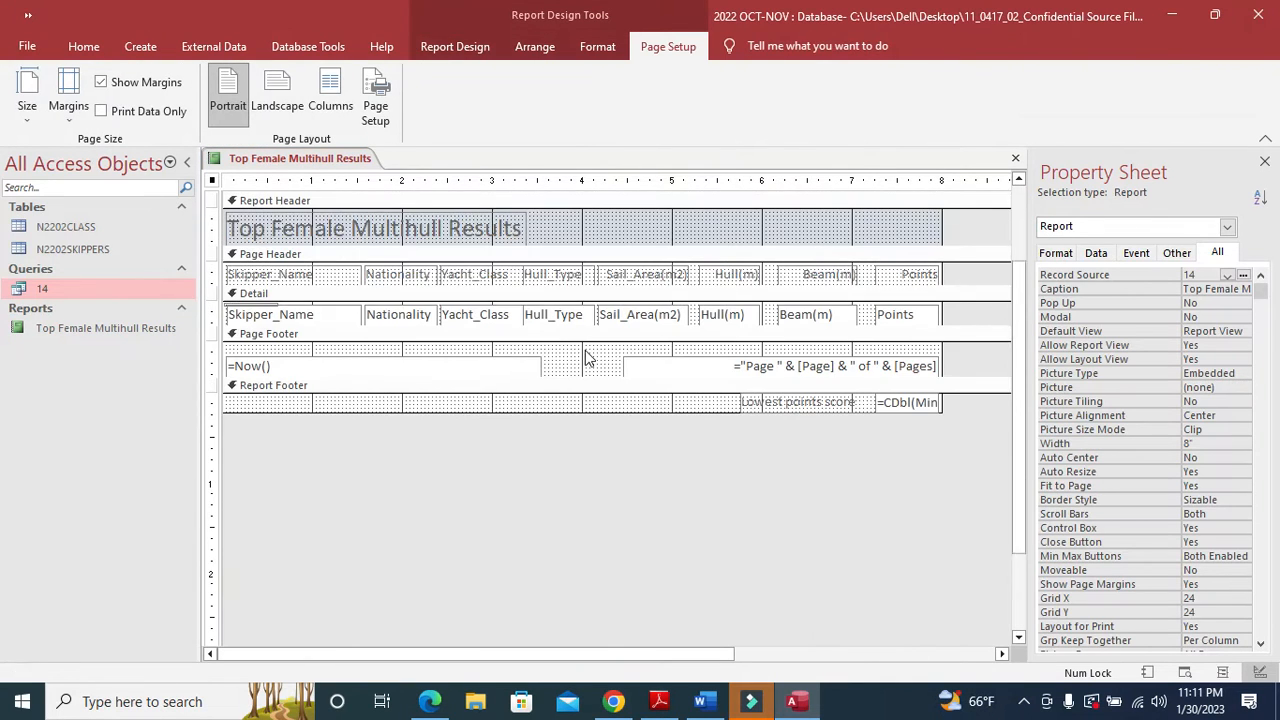
click(555, 50)
click(597, 46)
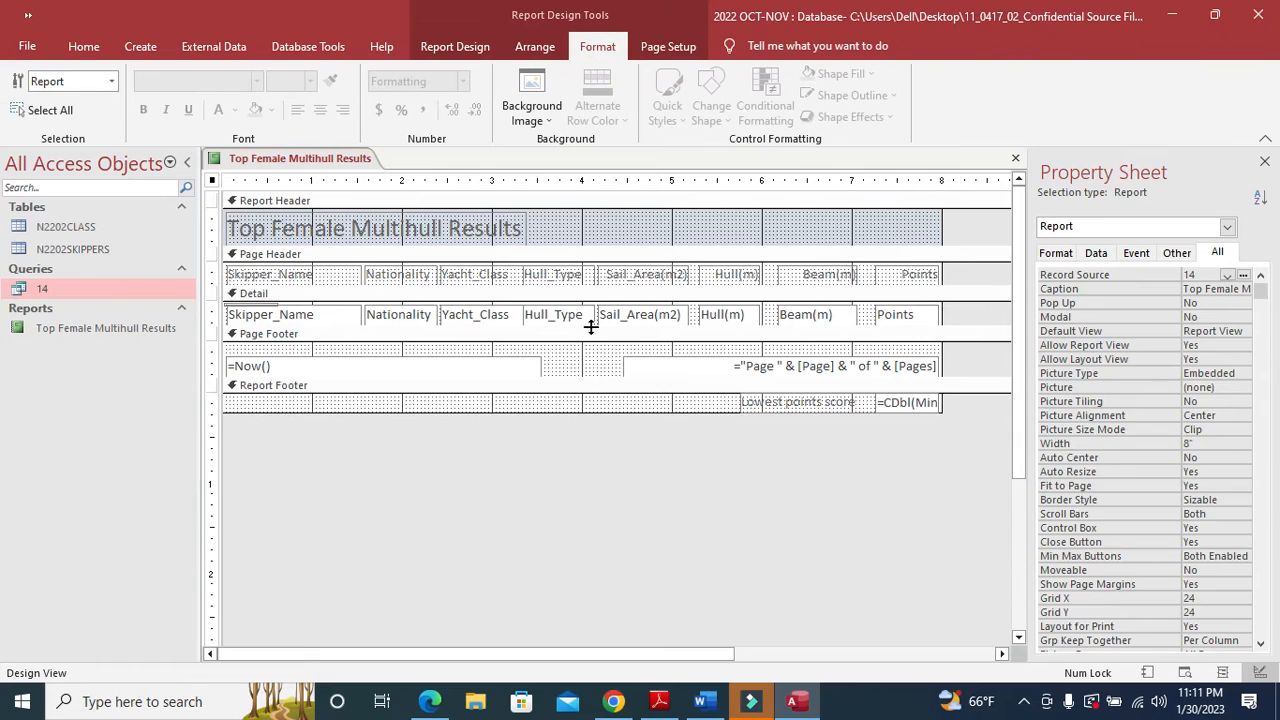
click(579, 361)
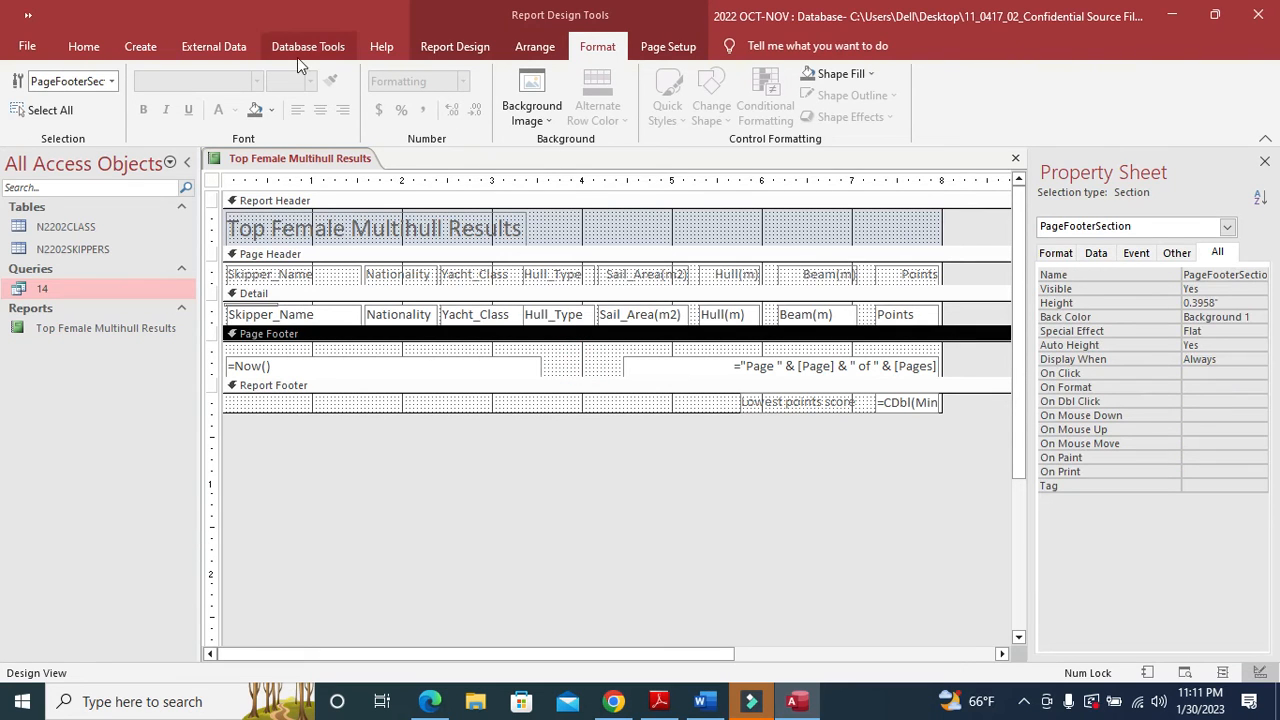
click(451, 52)
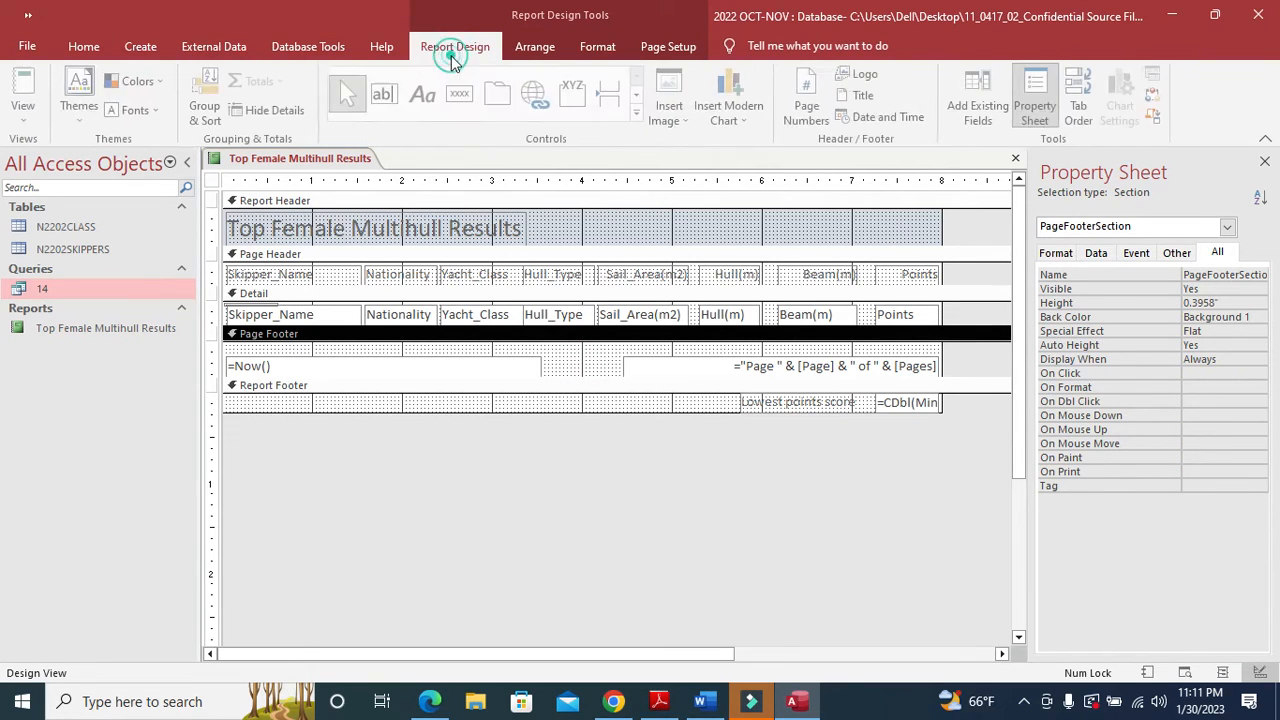
- Draw a header label beside the title holding the candidate's name, centre and candidate numbers
click(424, 103)
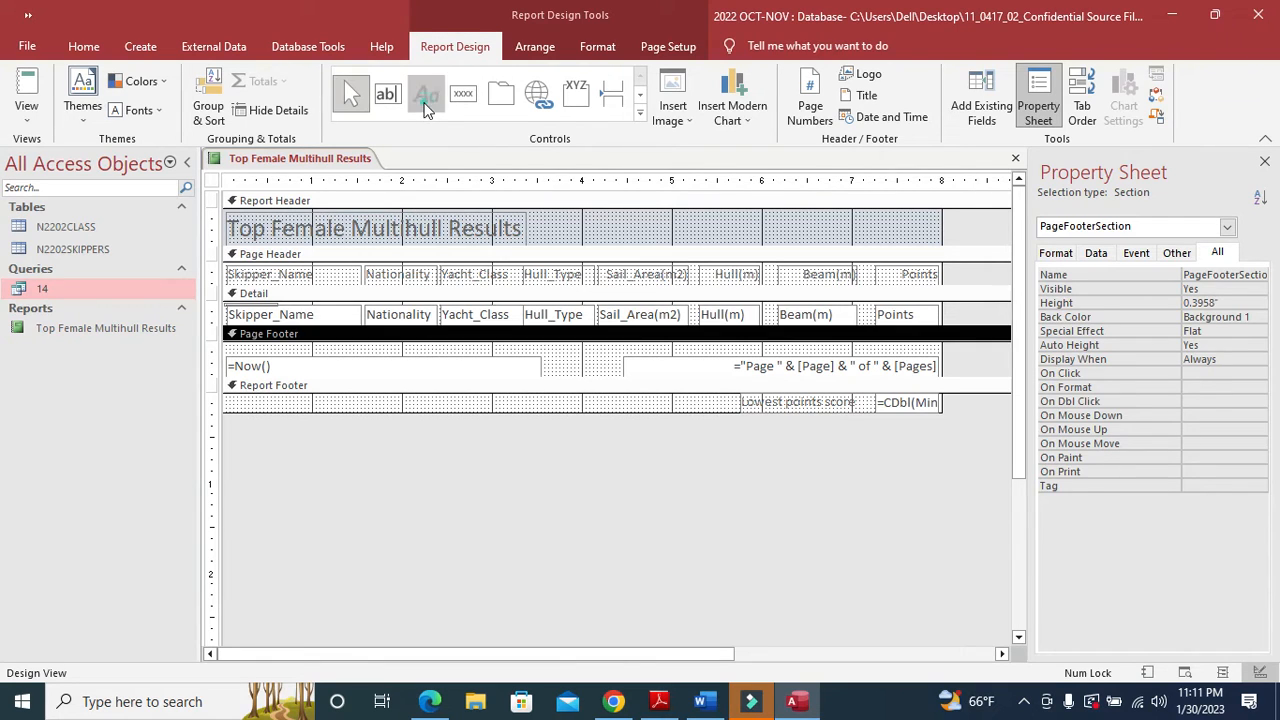
drag(706, 216, 940, 243)
key(Caps_Lock)
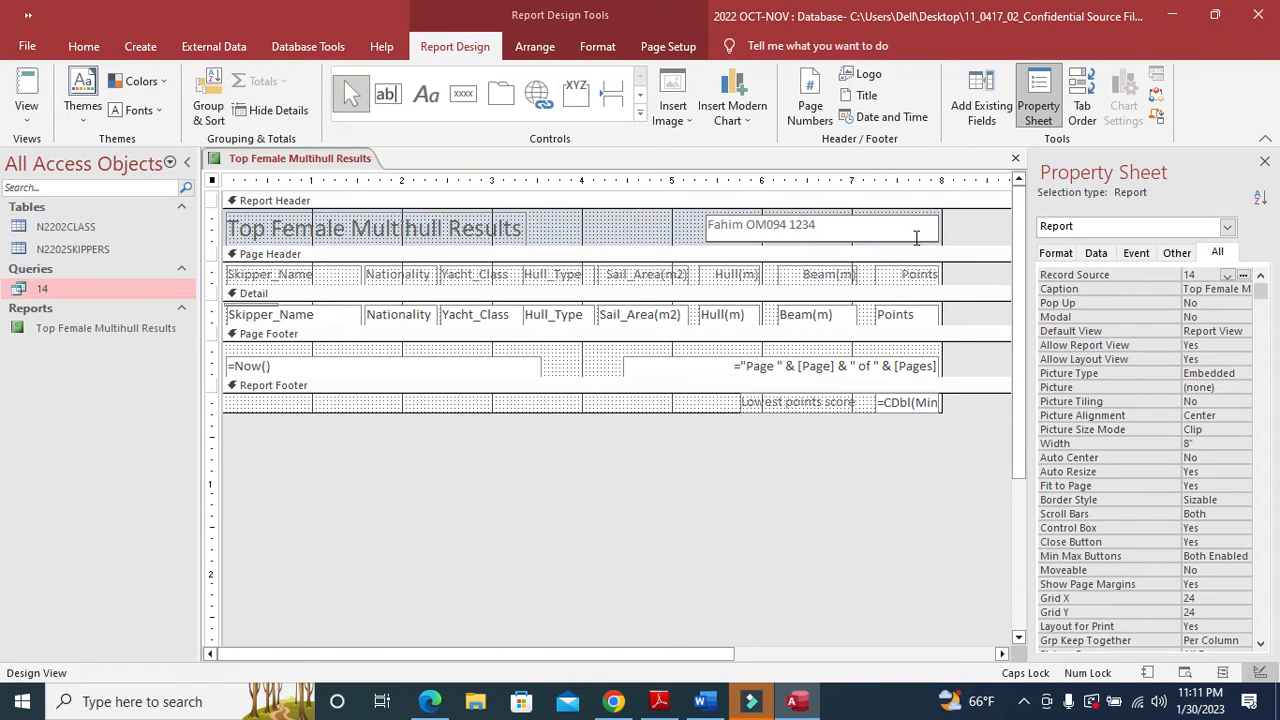
click(615, 232)
click(737, 224)
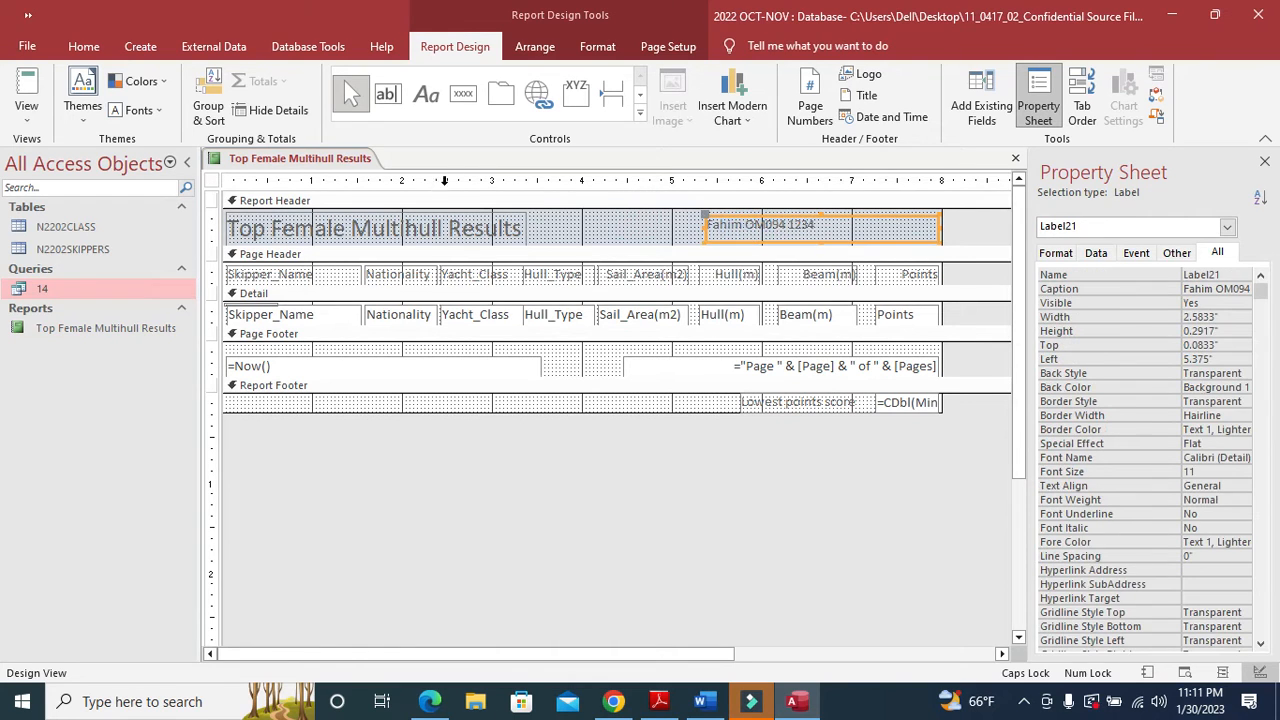
click(659, 701)
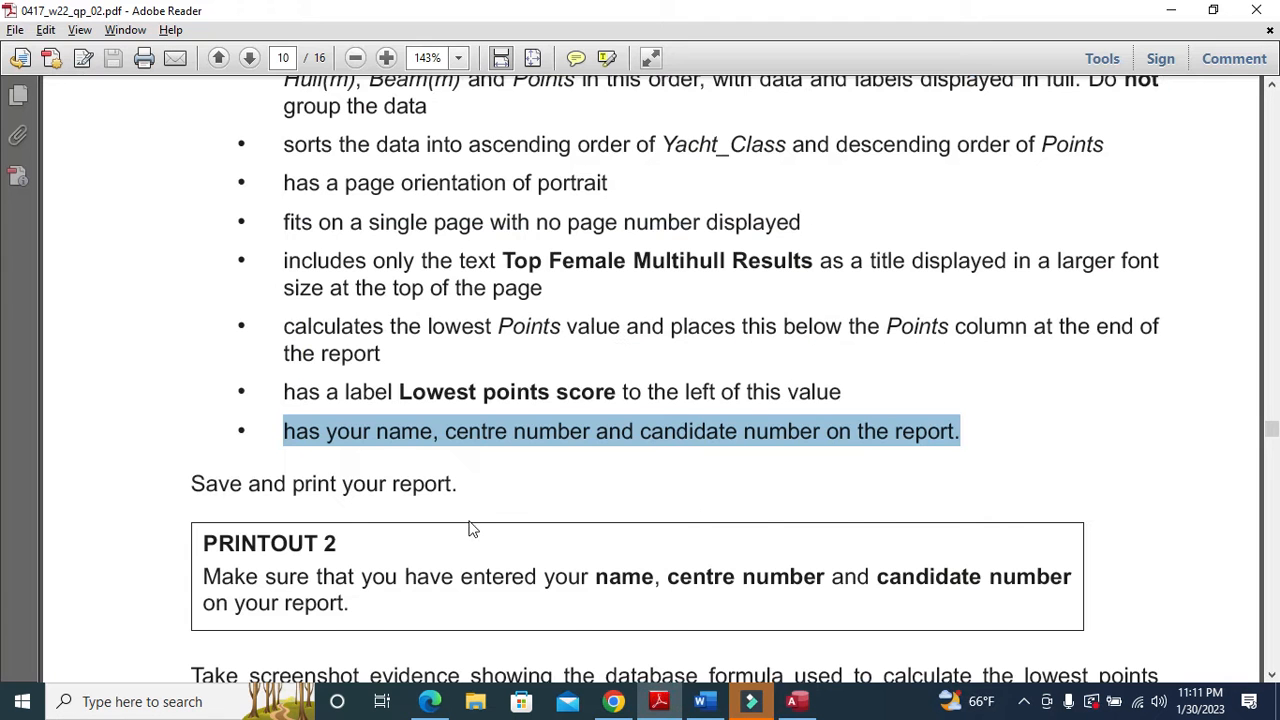
scroll(469, 528, down, 2)
scroll(417, 437, down, 1)
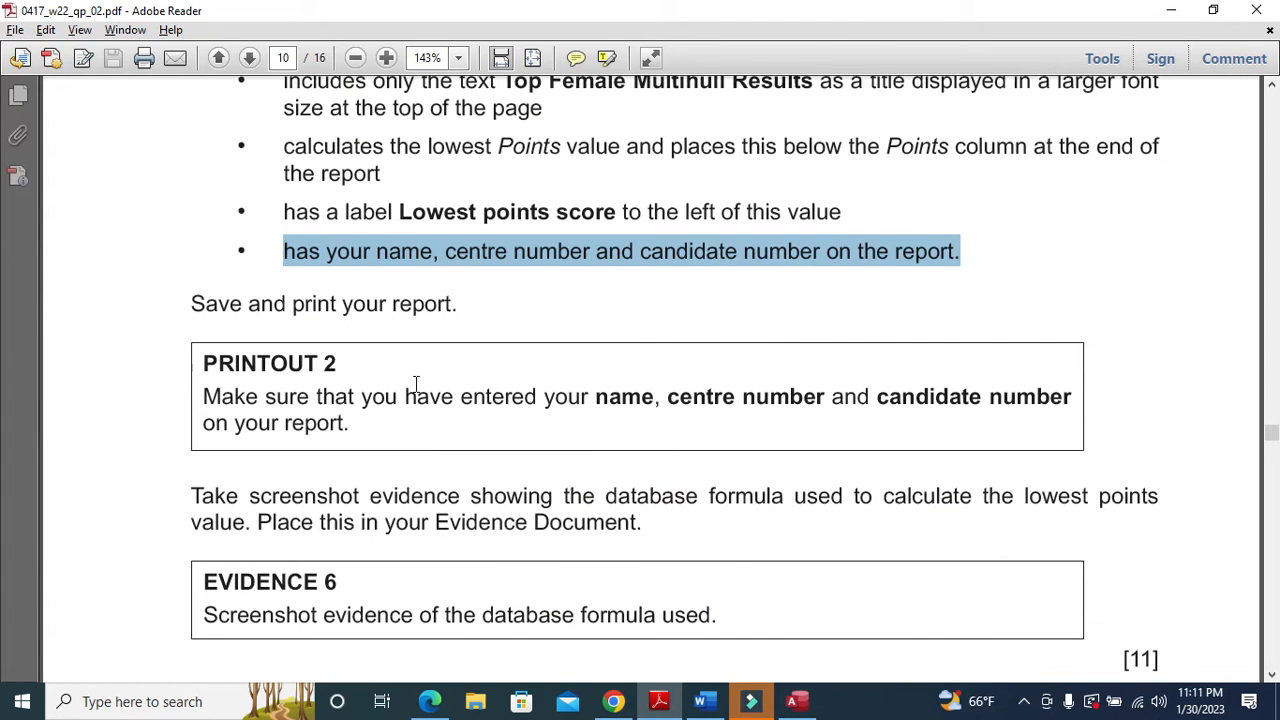
click(660, 703)
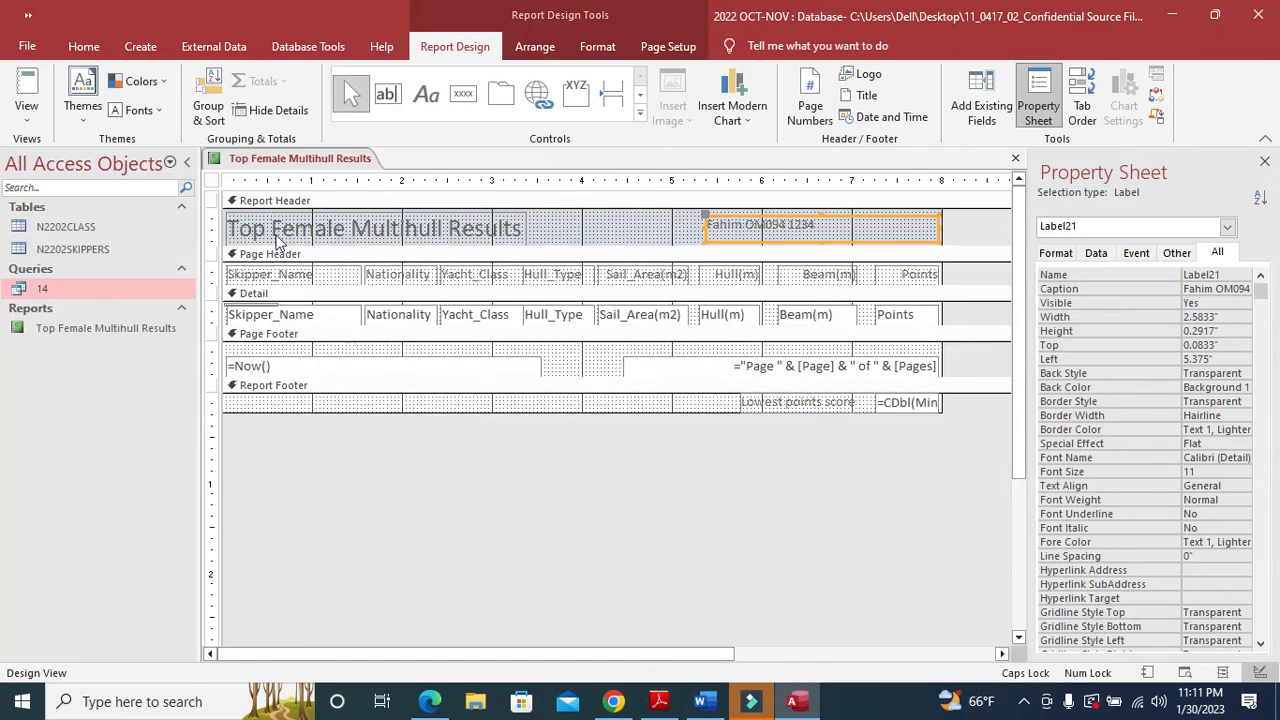
- Show the report in Print Preview and scroll to its end
right_click(265, 162)
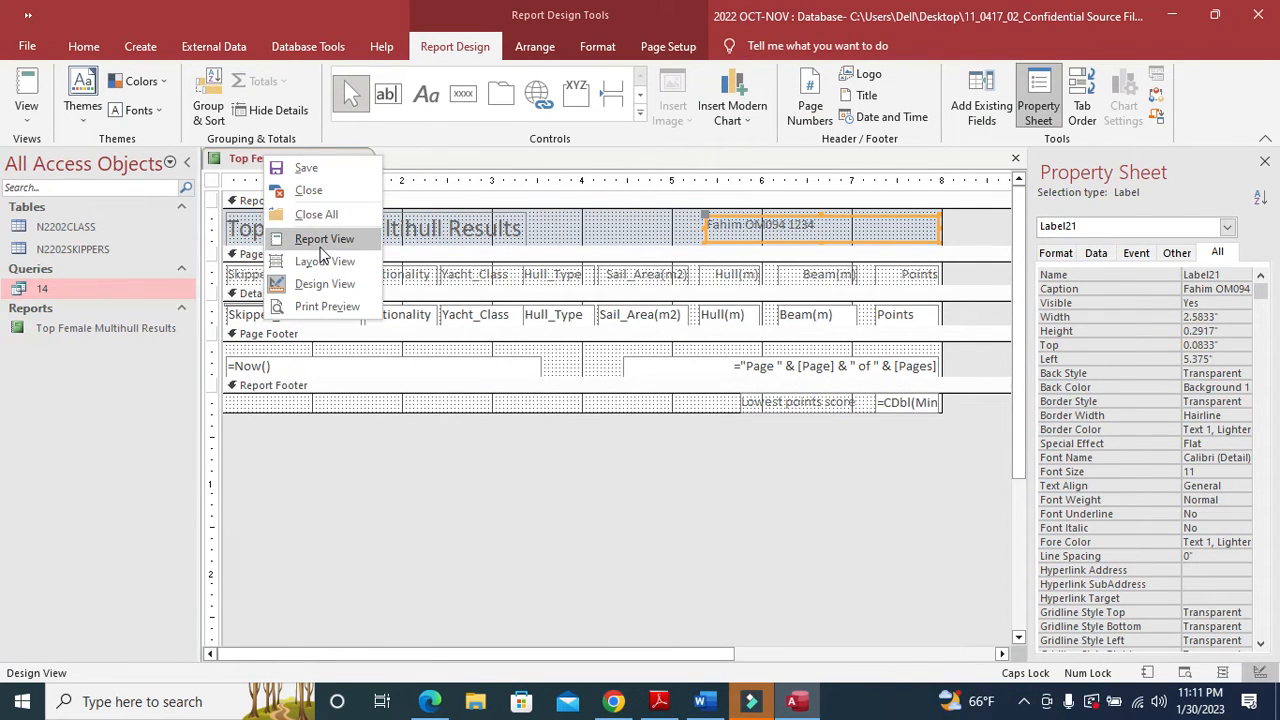
click(335, 310)
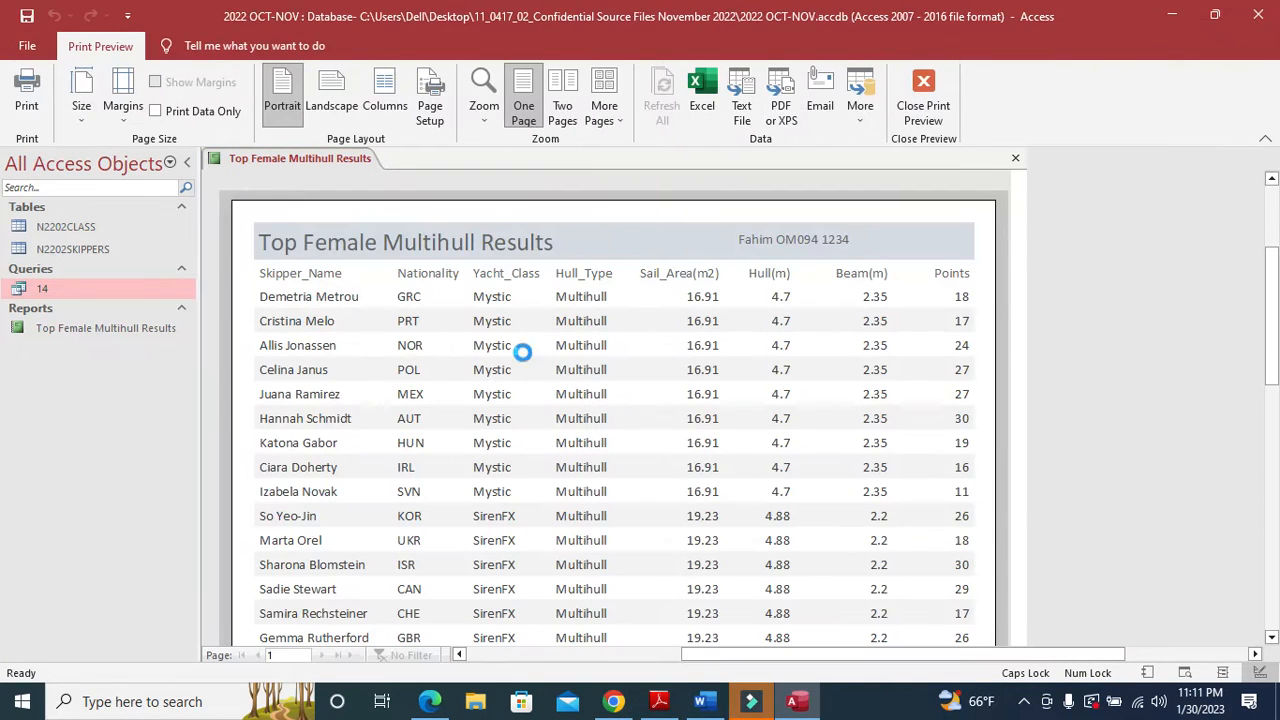
scroll(560, 363, down, 3)
scroll(567, 375, down, 5)
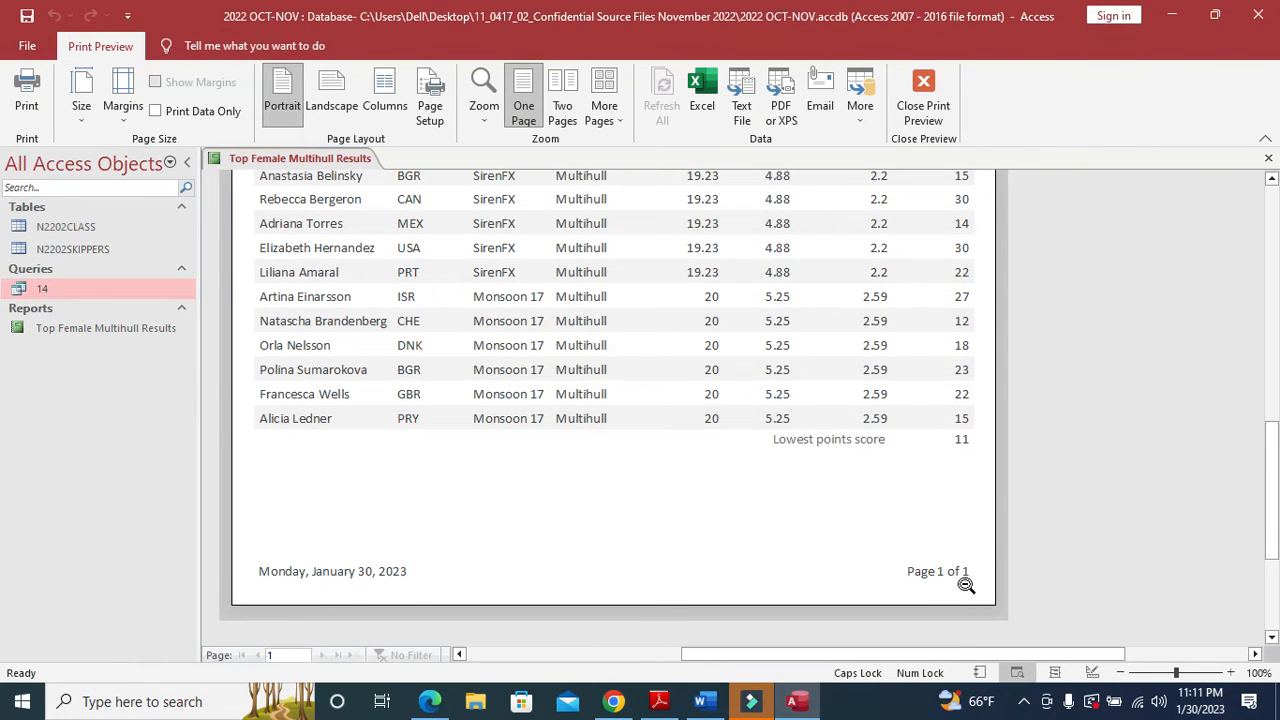
- Highlight the Evidence 6 screenshot instruction in the question paper PDF
click(659, 701)
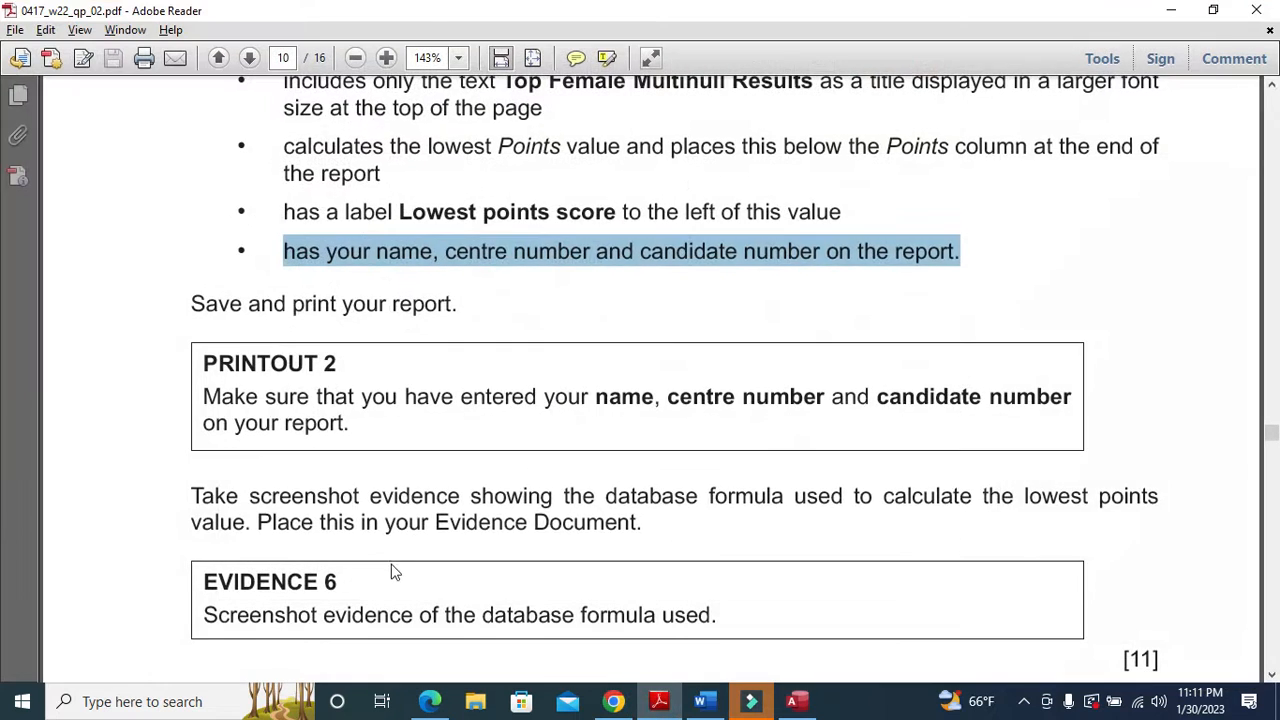
scroll(388, 552, down, 3)
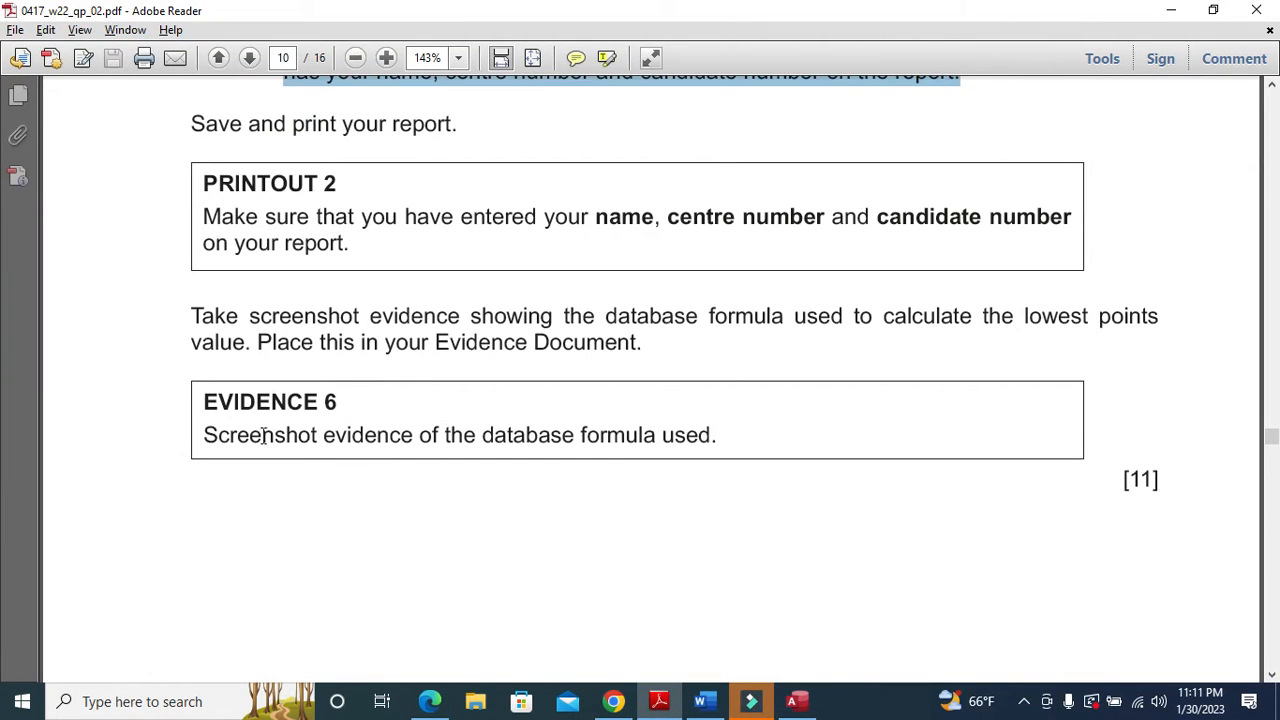
drag(205, 435, 717, 443)
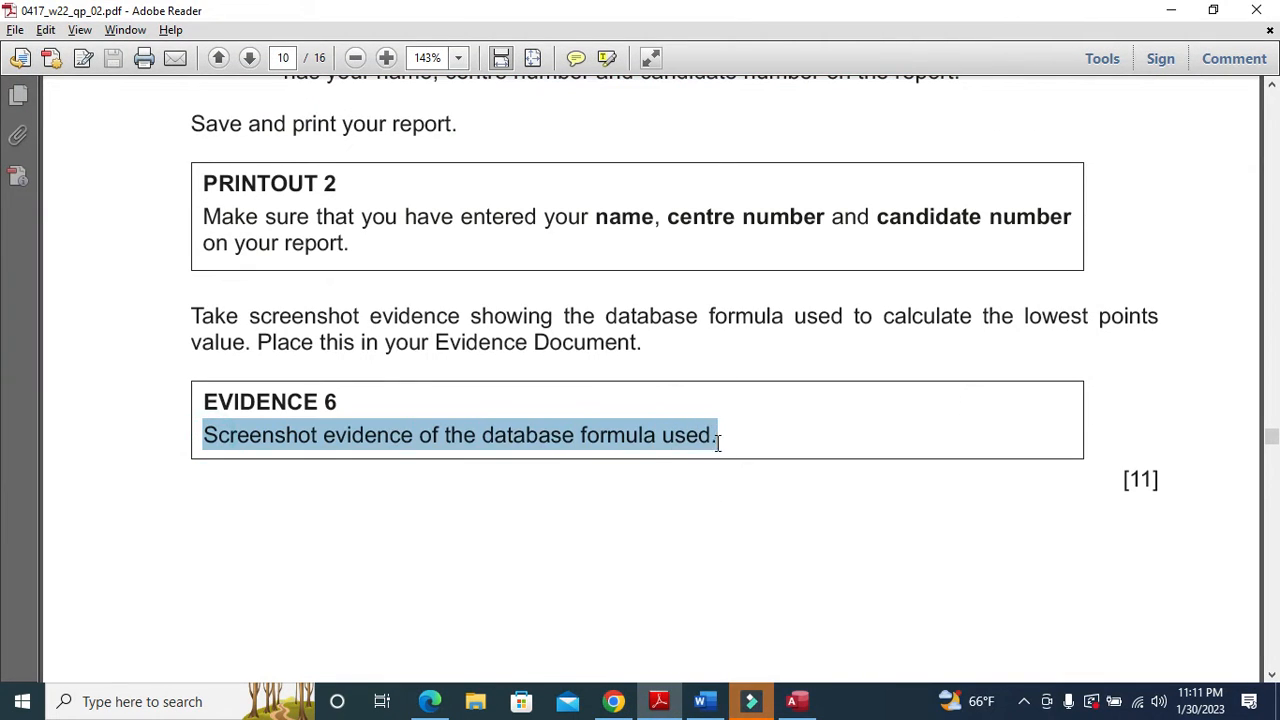
click(659, 701)
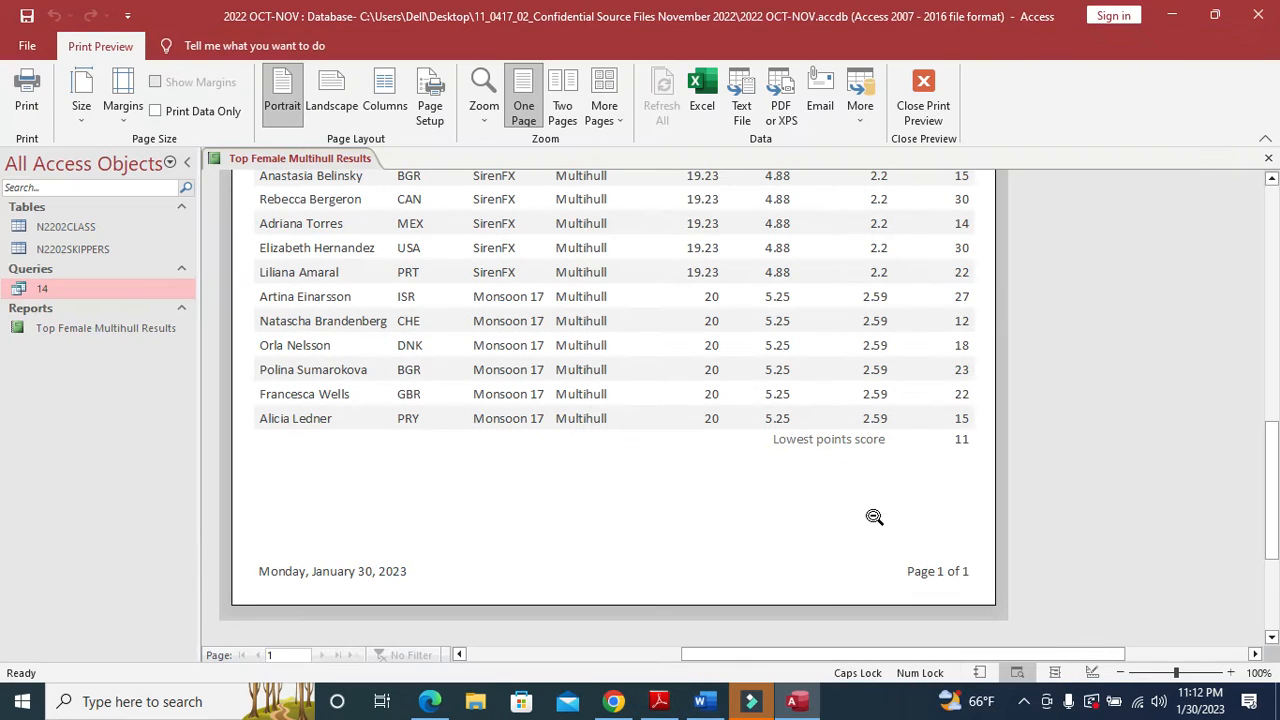
right_click(343, 159)
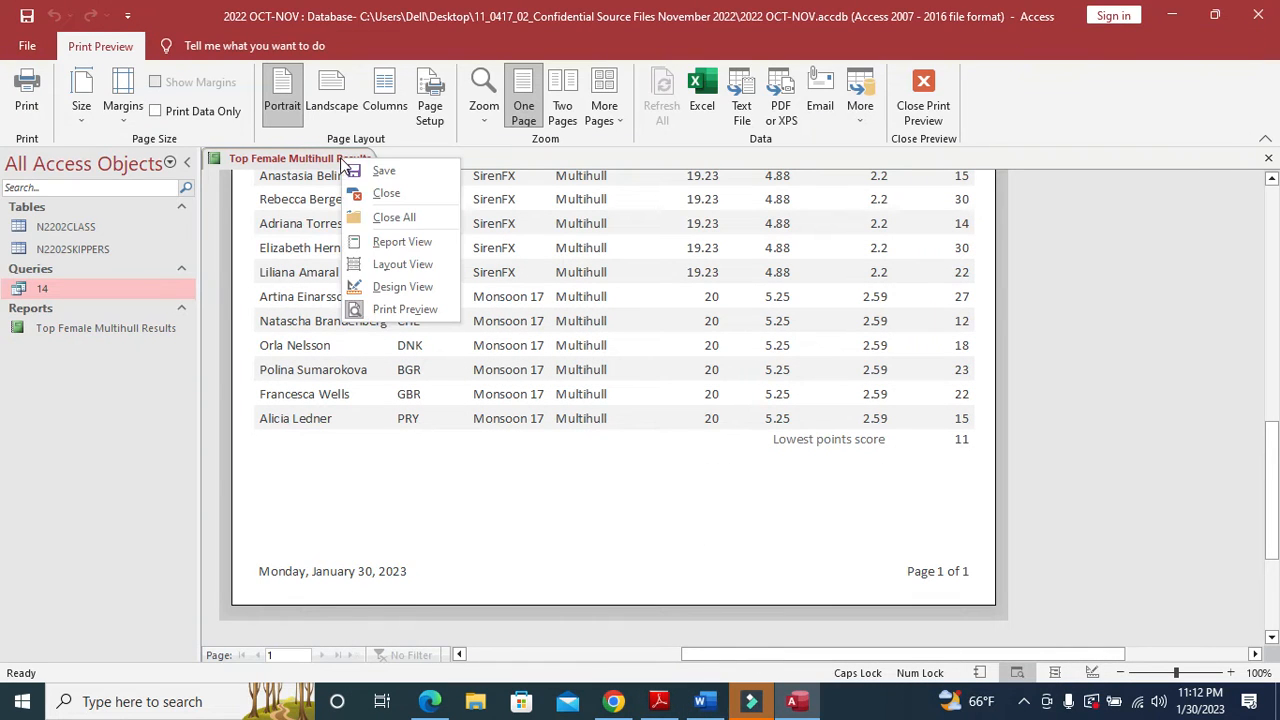
- Widen the Lowest points score label and =CDbl(Min([Points])) box, then snip them
click(397, 287)
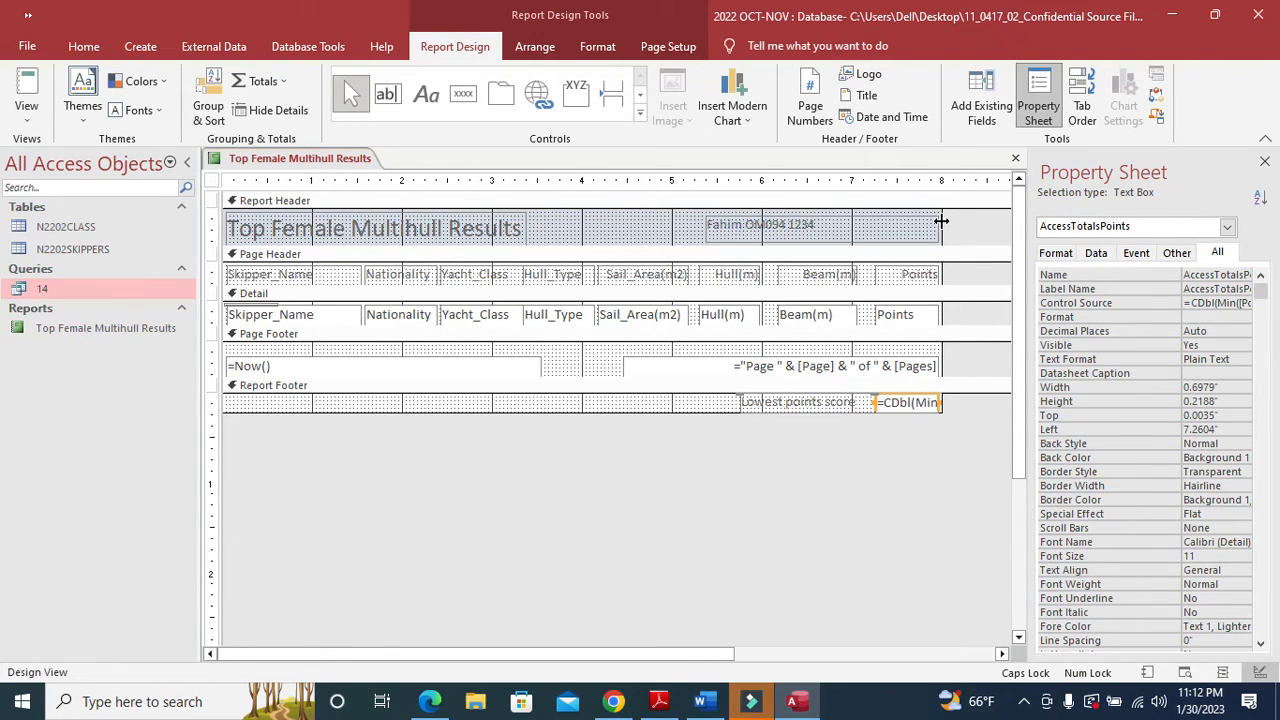
click(823, 405)
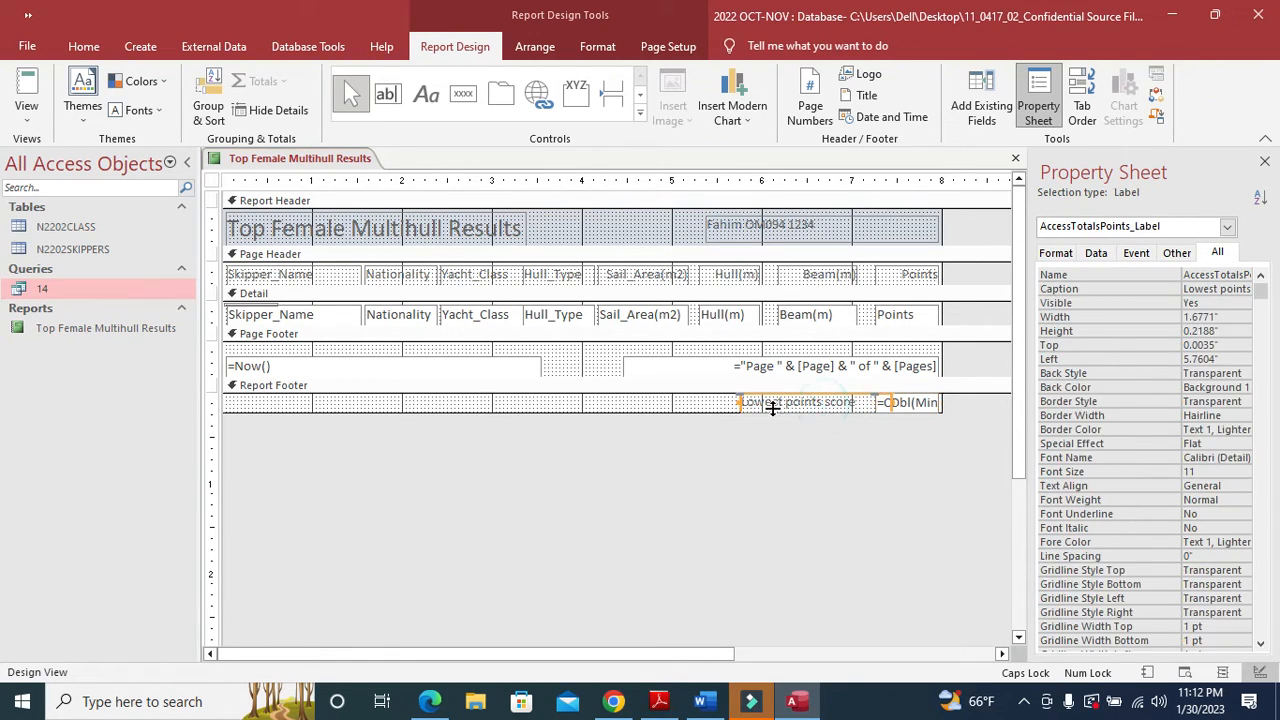
drag(740, 403, 652, 403)
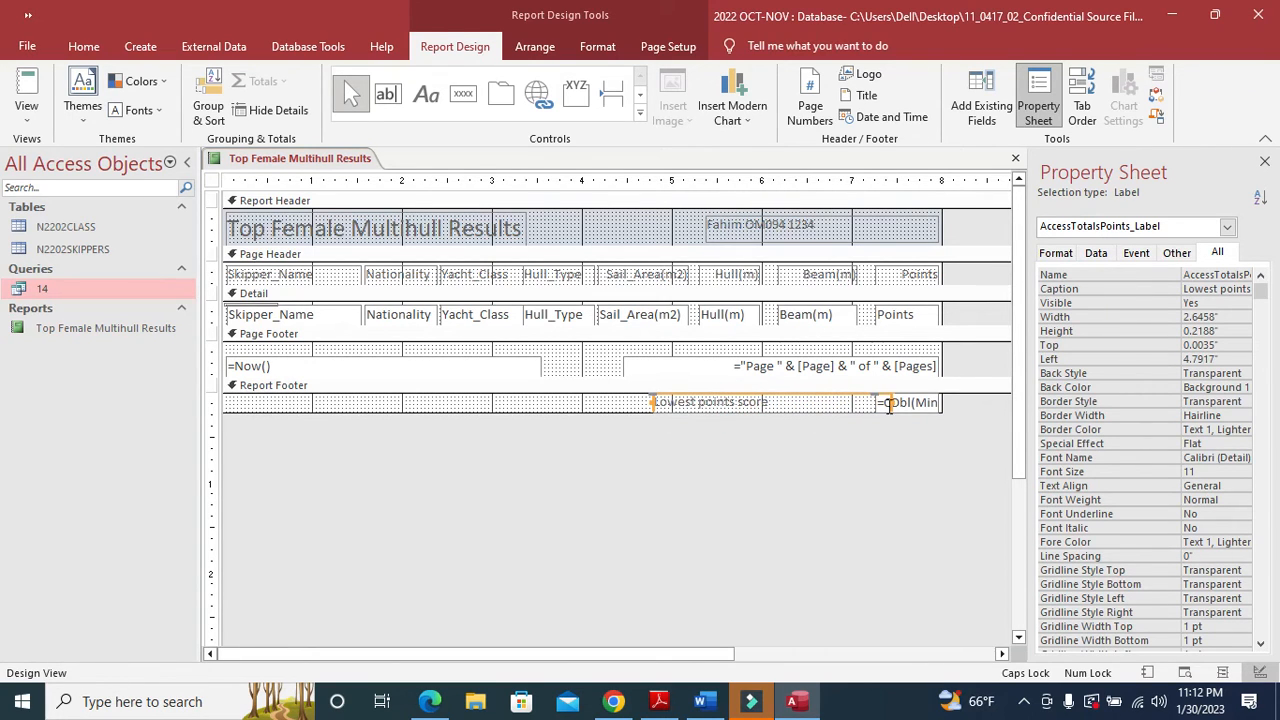
drag(891, 403, 772, 403)
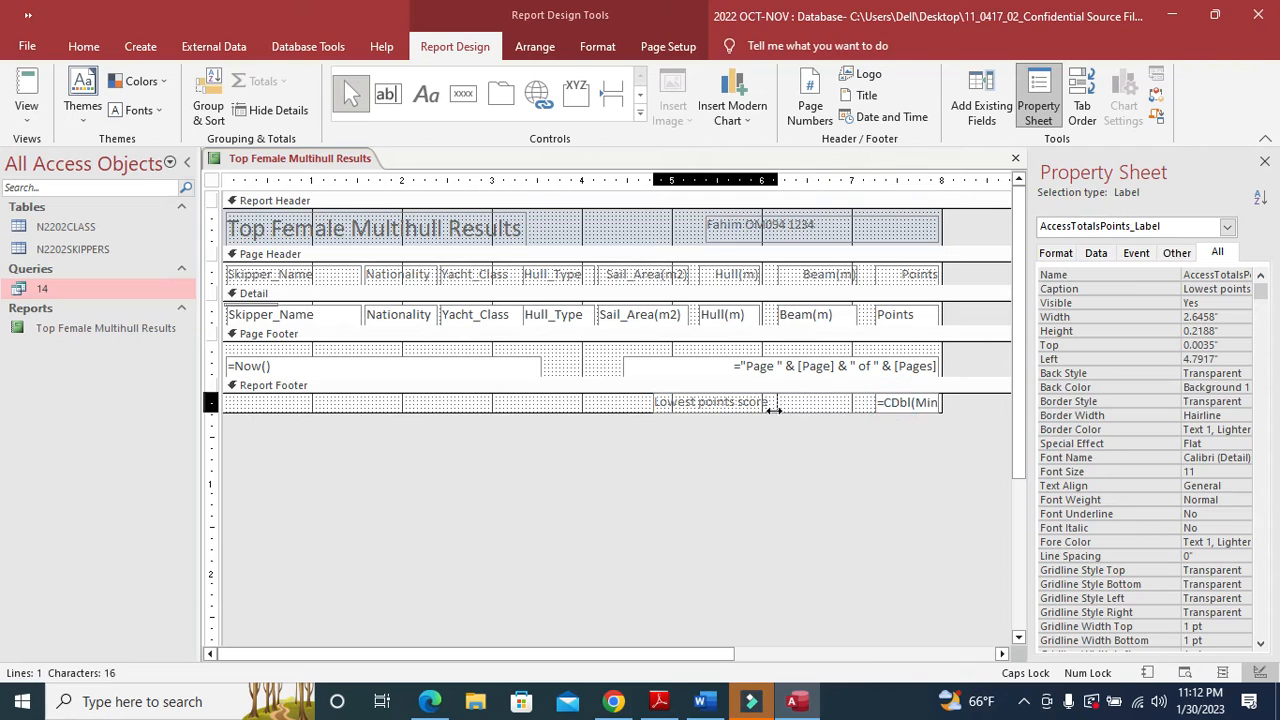
click(893, 404)
drag(875, 403, 782, 403)
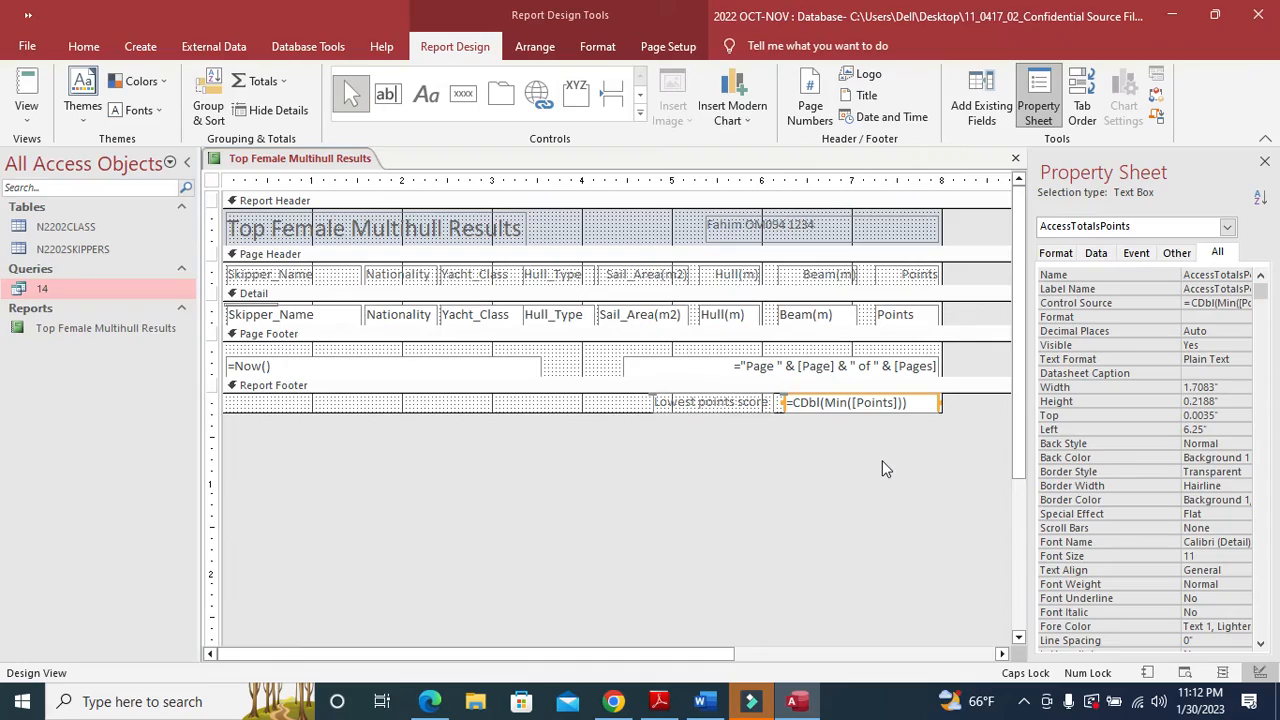
key(super+shift+s)
drag(645, 392, 941, 410)
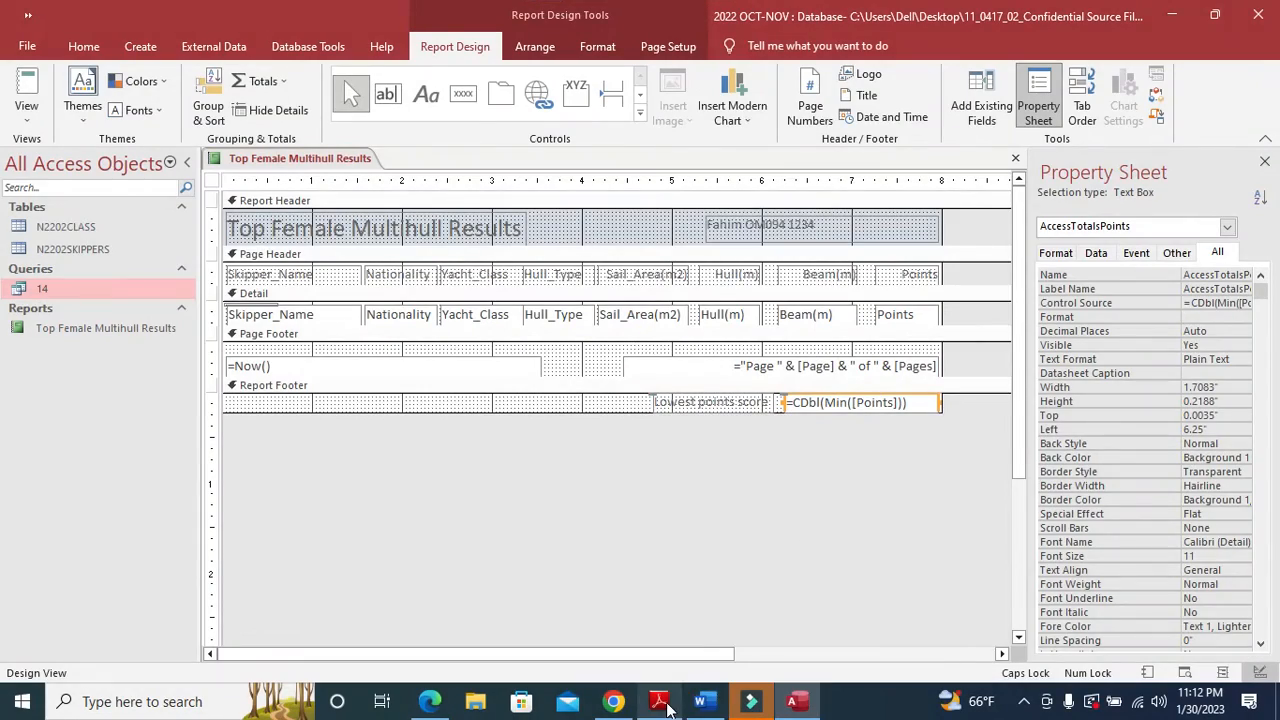
- Paste the footer formula screenshot under Step 14 - EVIDENCE 6 in the Word evidence document
click(659, 702)
click(659, 702)
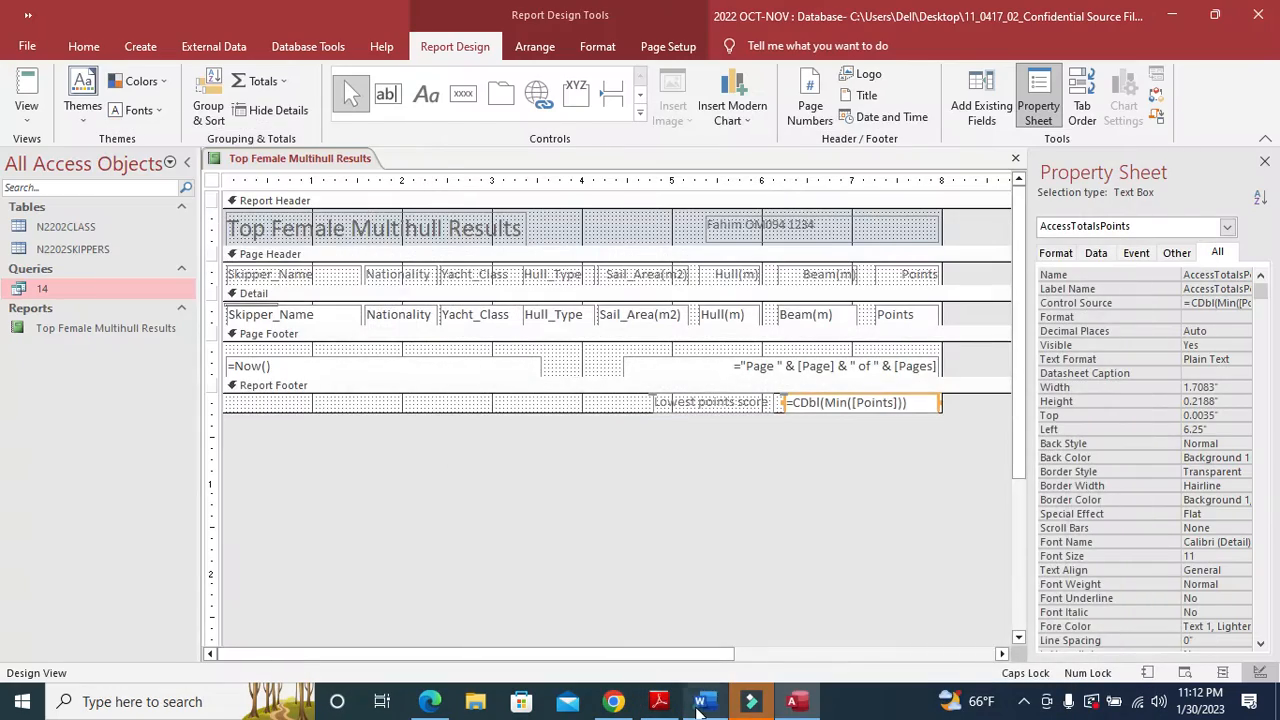
click(704, 702)
scroll(495, 526, down, 1)
click(483, 507)
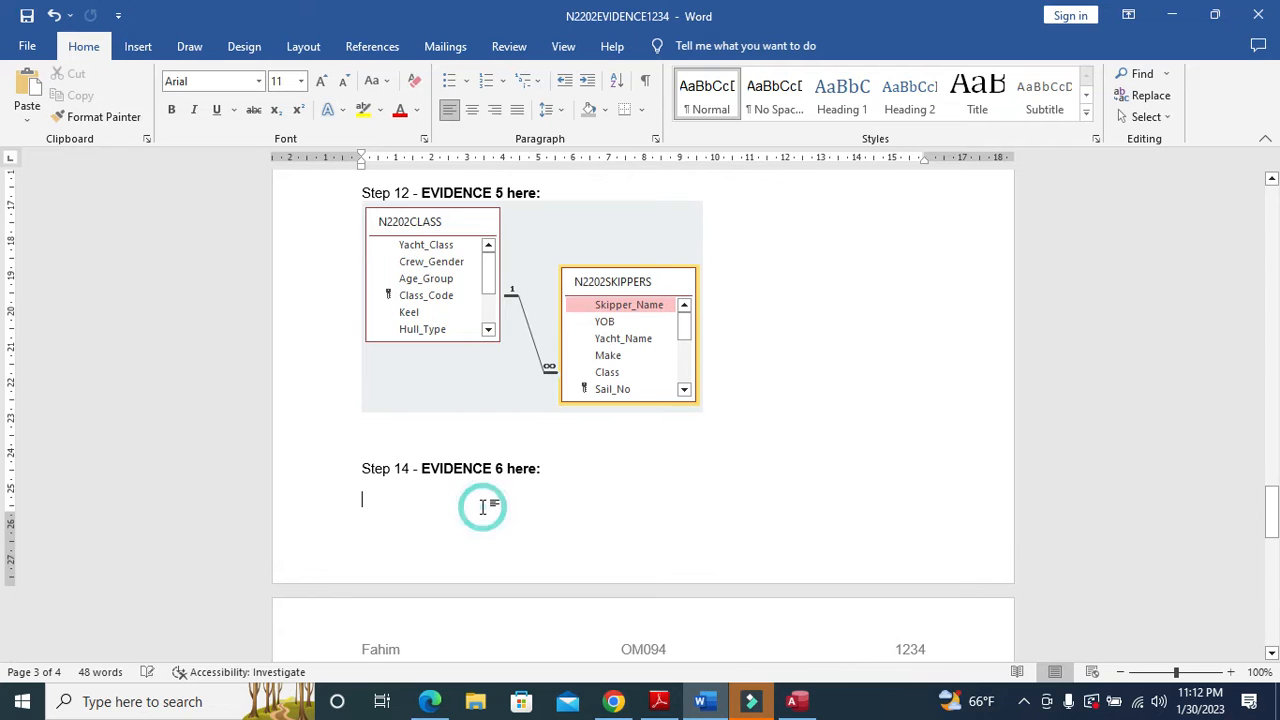
key(ctrl+v)
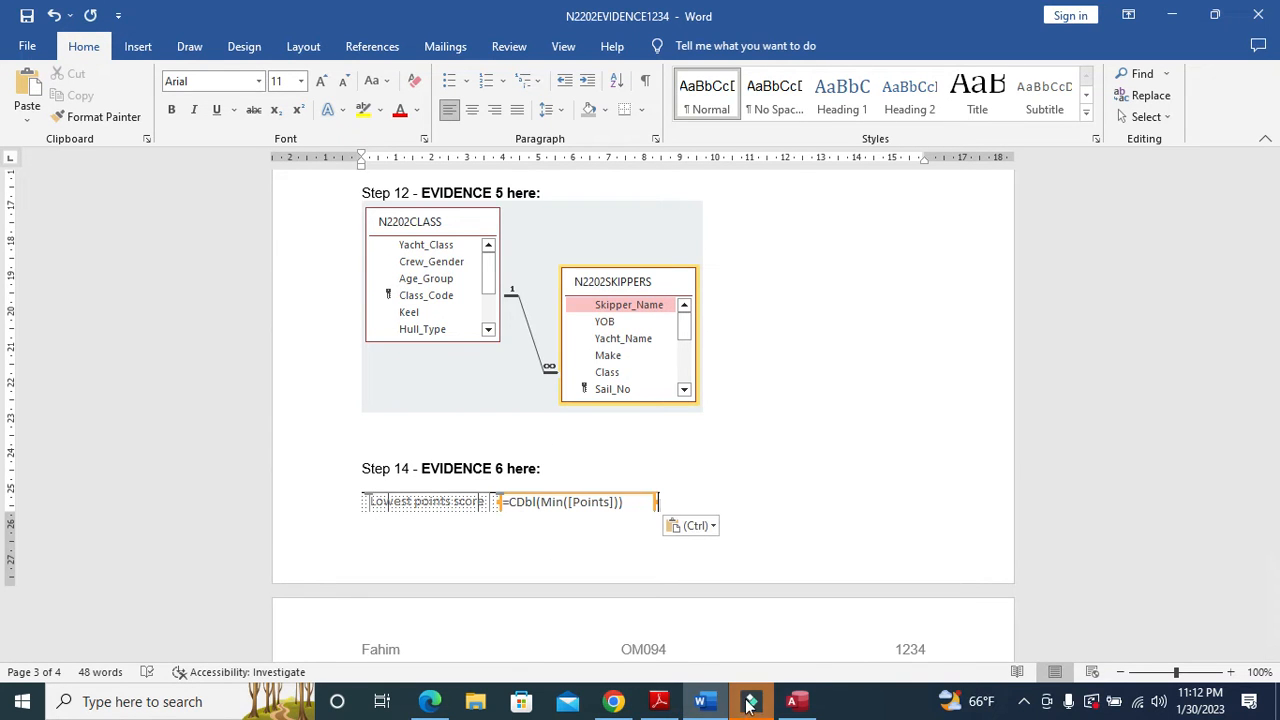
click(661, 702)
- Scroll the PDF to question 15's report brief on page 11, then return to the Access report design
scroll(575, 520, down, 10)
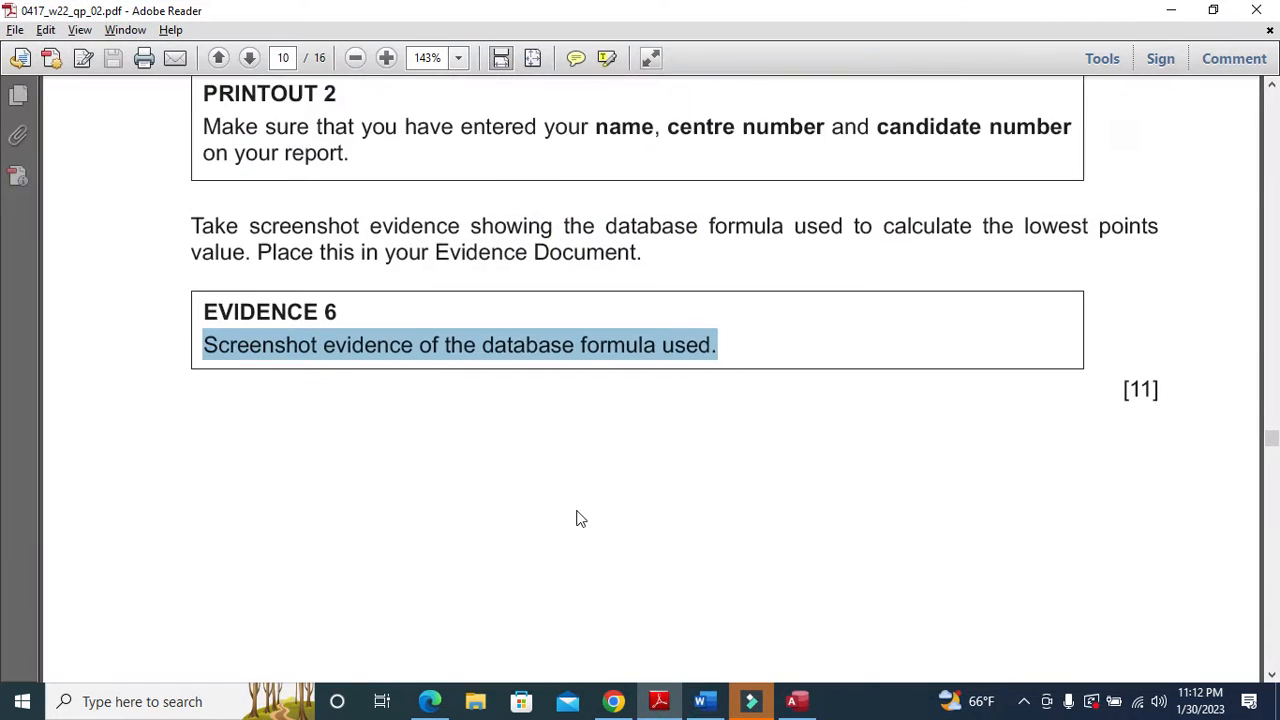
scroll(578, 515, down, 10)
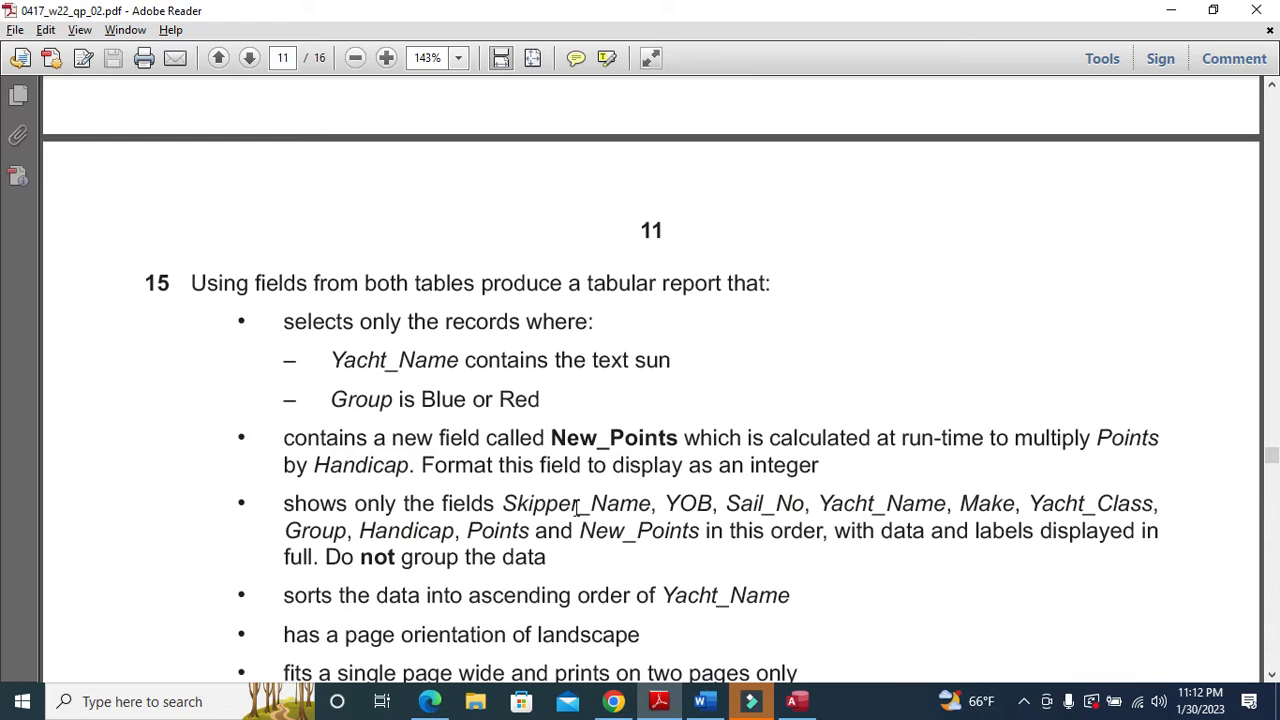
scroll(578, 506, down, 1)
click(795, 701)
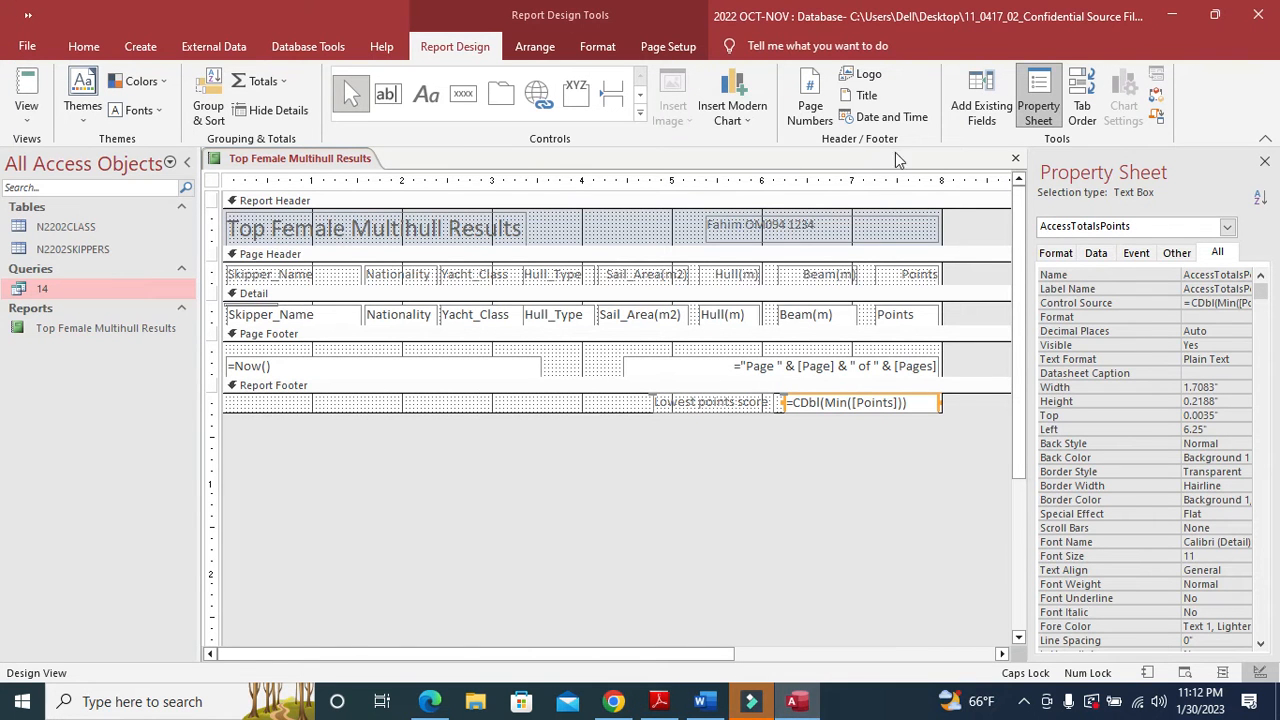
- Close the report, saving its design changes, and note question 15's 'both tables' requirement
click(1015, 158)
click(587, 410)
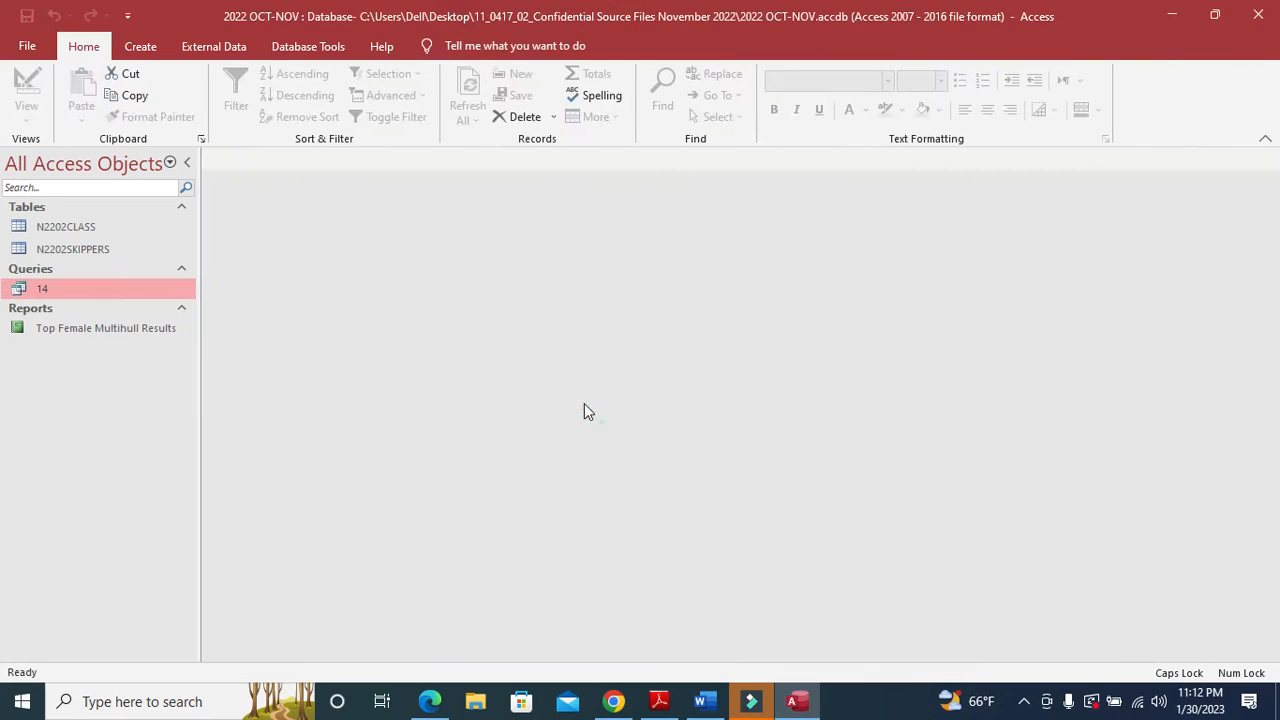
click(663, 704)
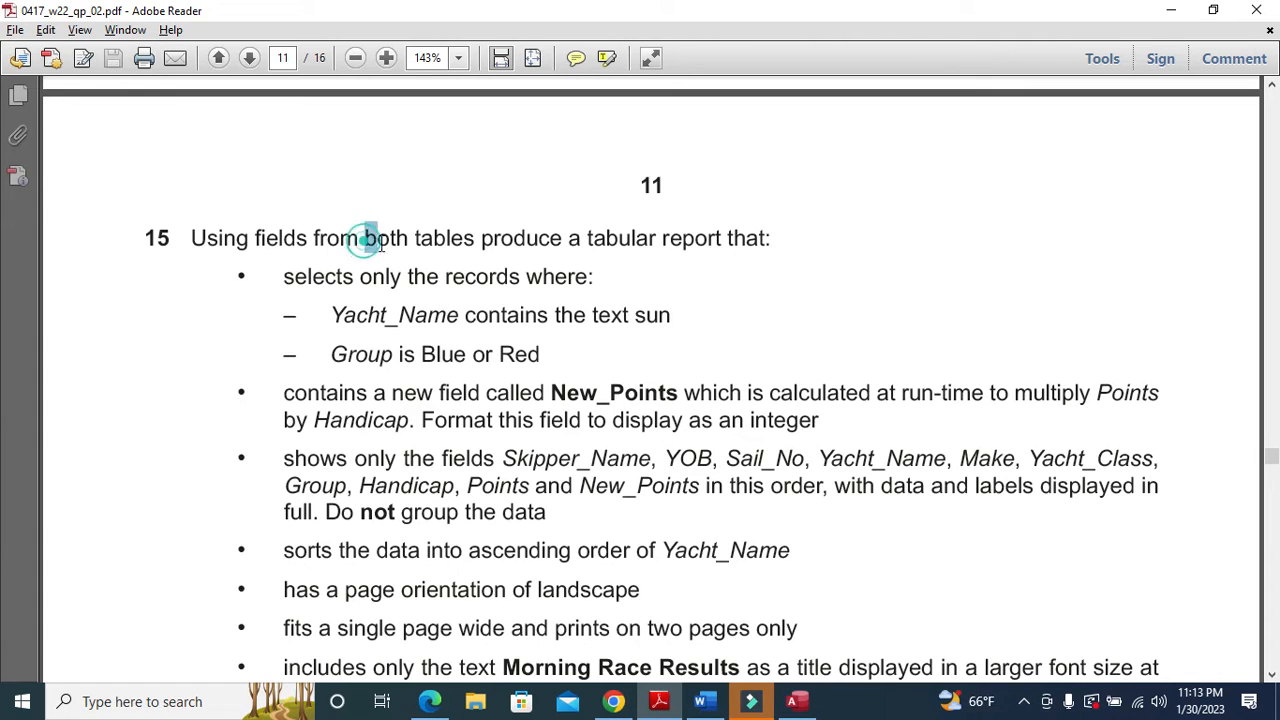
drag(365, 243, 441, 252)
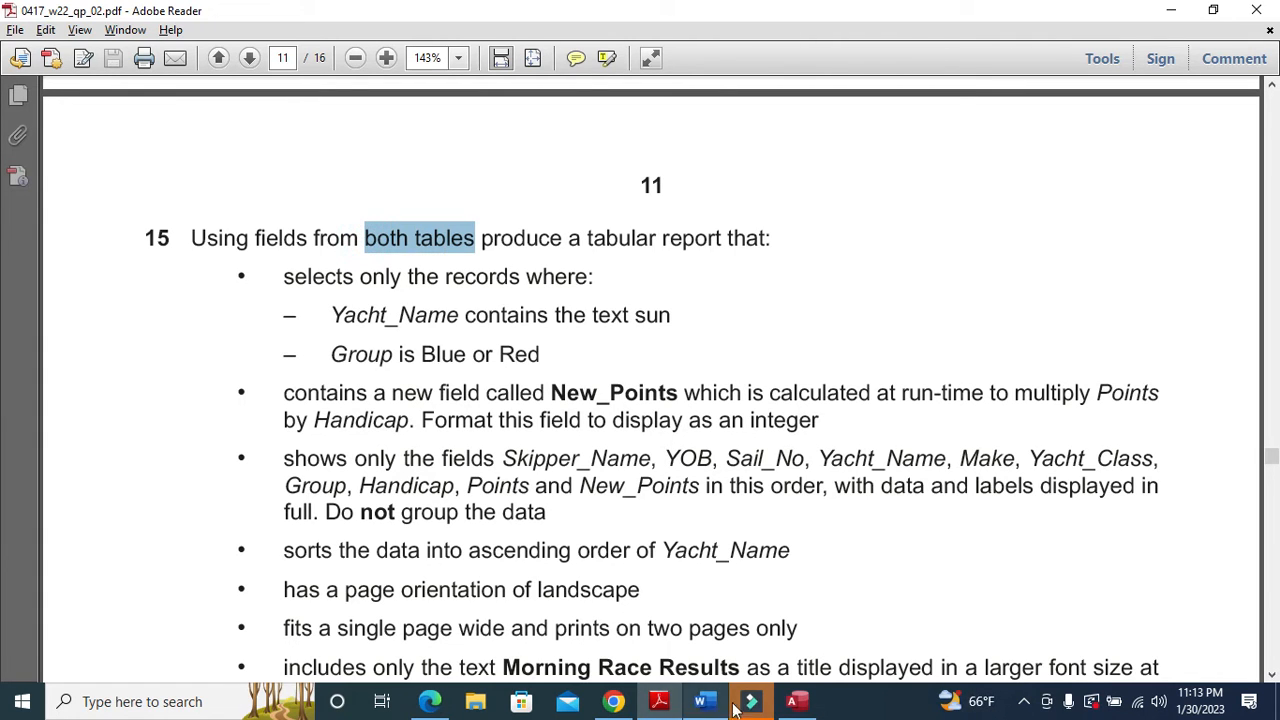
click(798, 703)
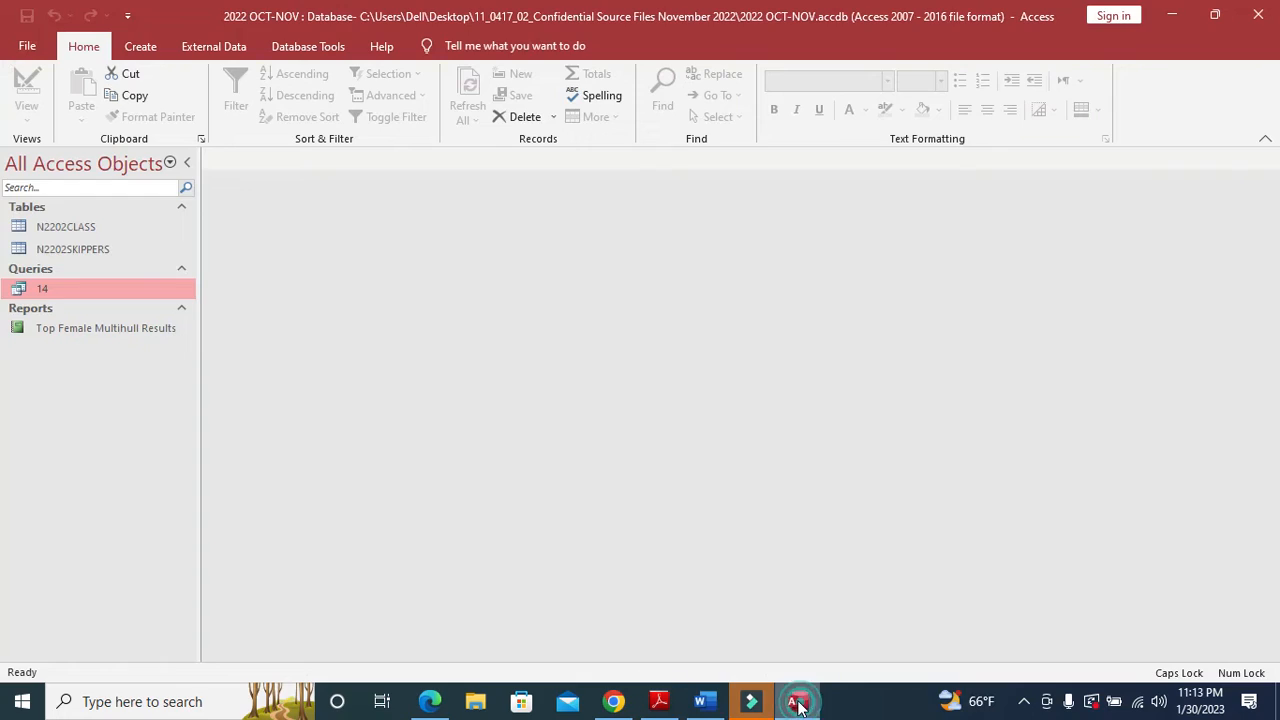
- Start the Simple Query Wizard and clear the query 14 fields added by mistake
click(140, 46)
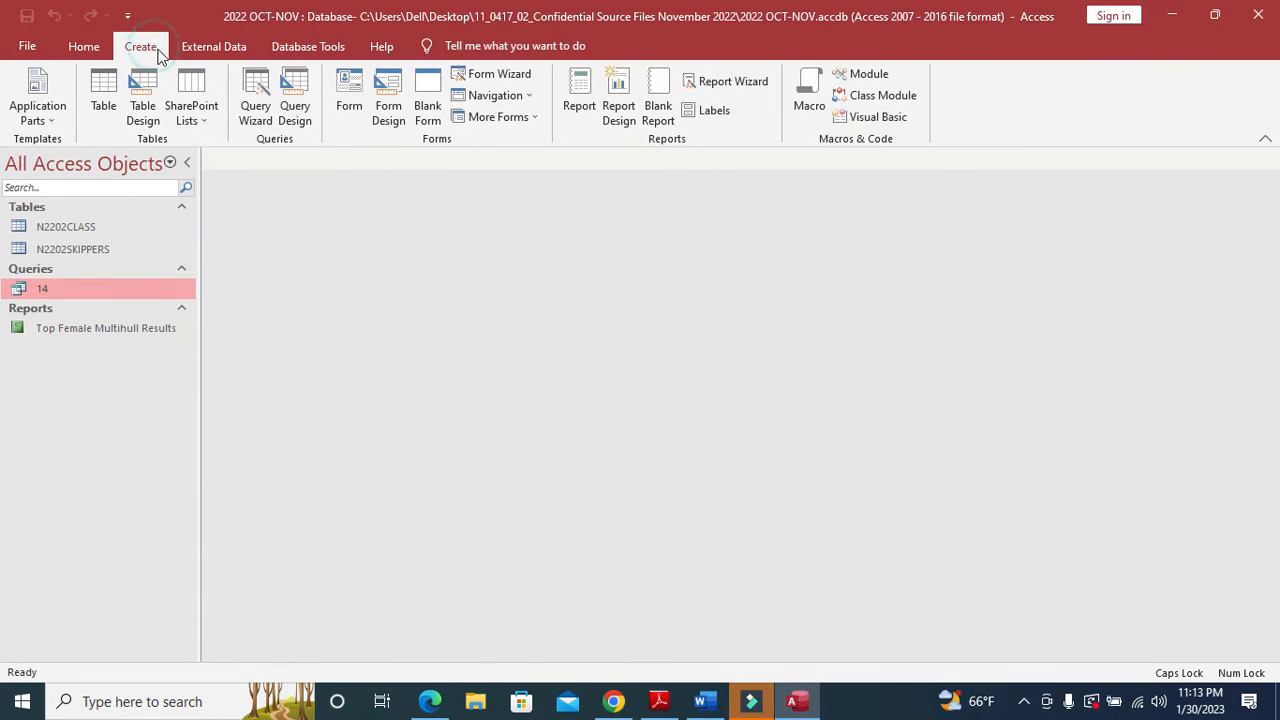
click(263, 106)
click(715, 444)
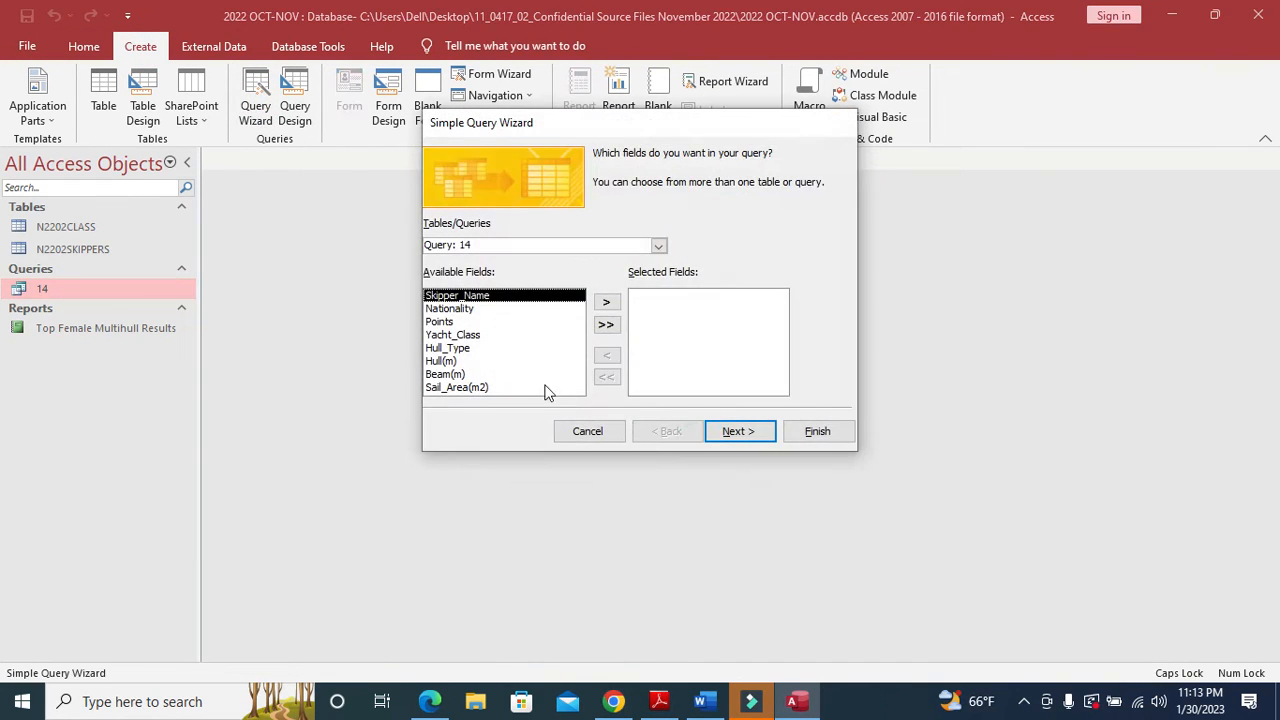
click(606, 326)
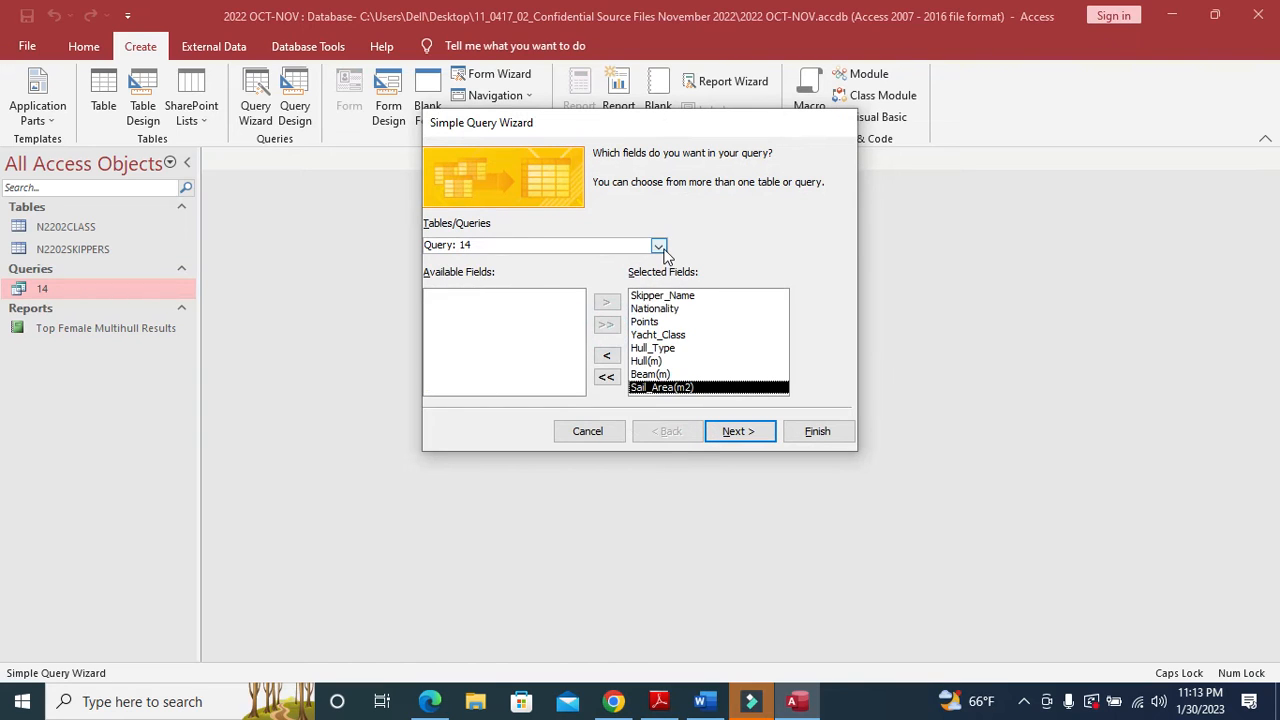
click(659, 246)
click(659, 246)
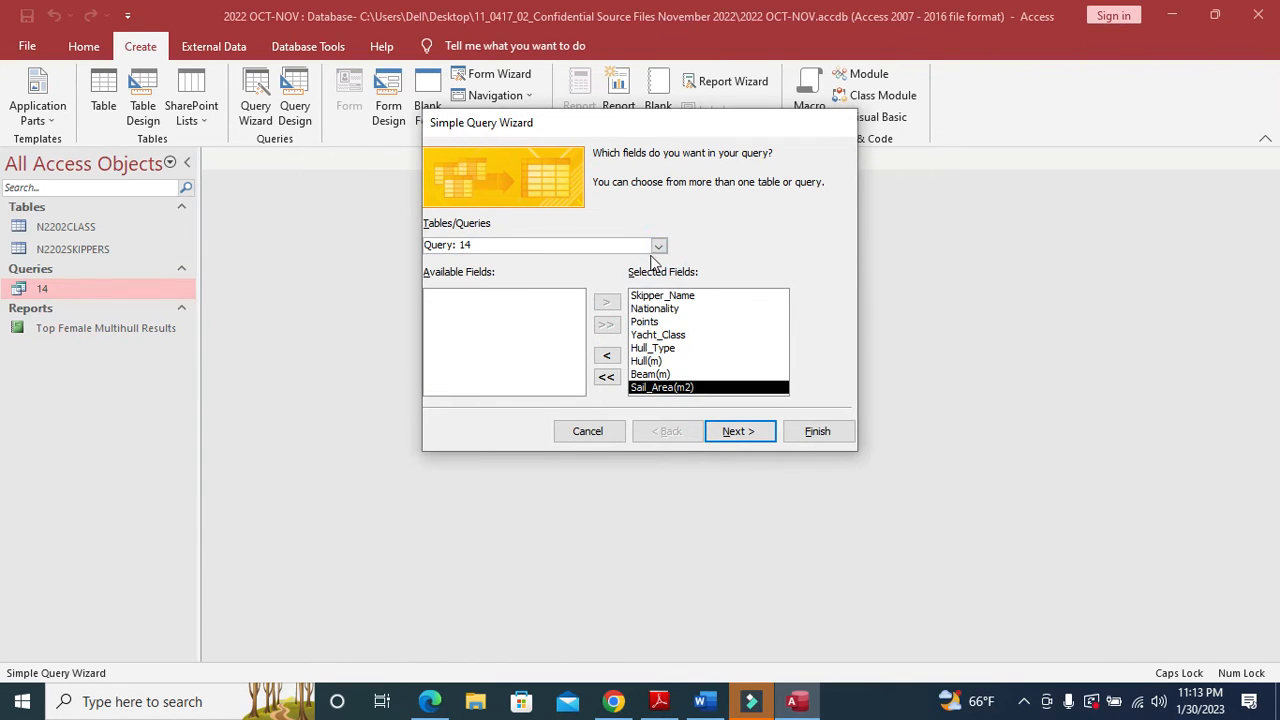
click(606, 376)
- Add every field from the N2202SKIPPERS and N2202CLASS tables to the new query
click(659, 246)
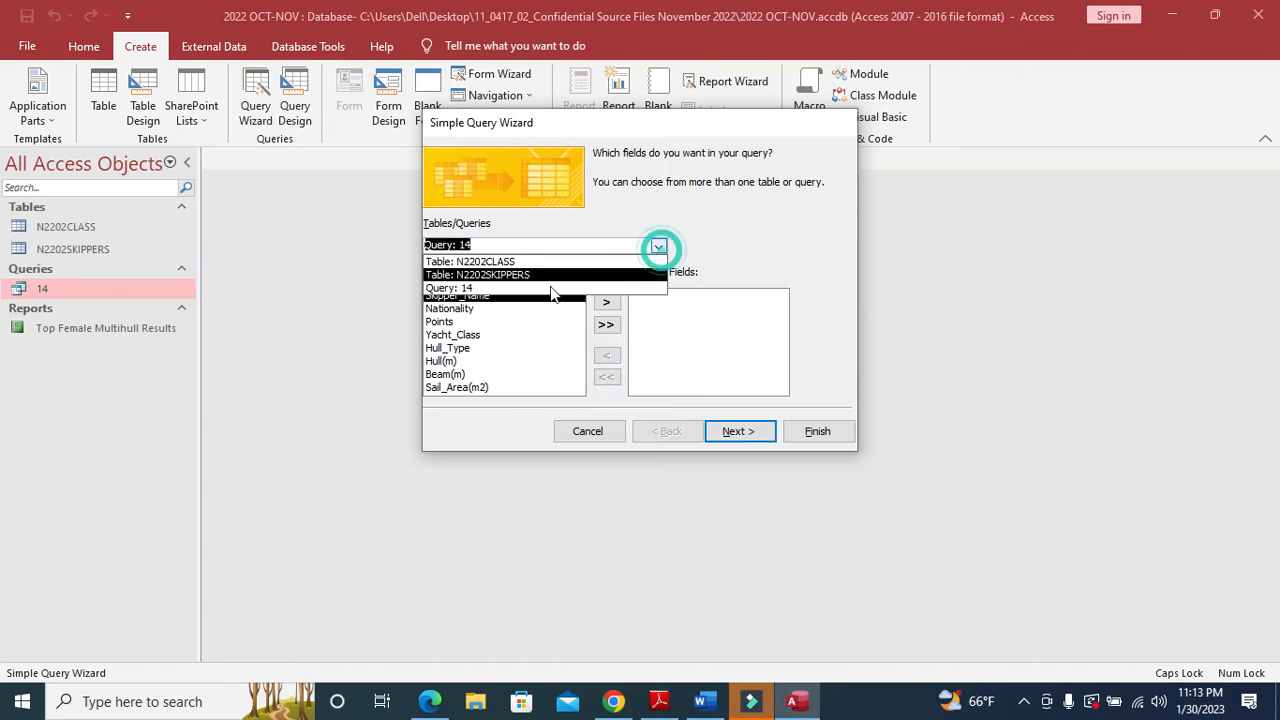
click(530, 274)
click(606, 324)
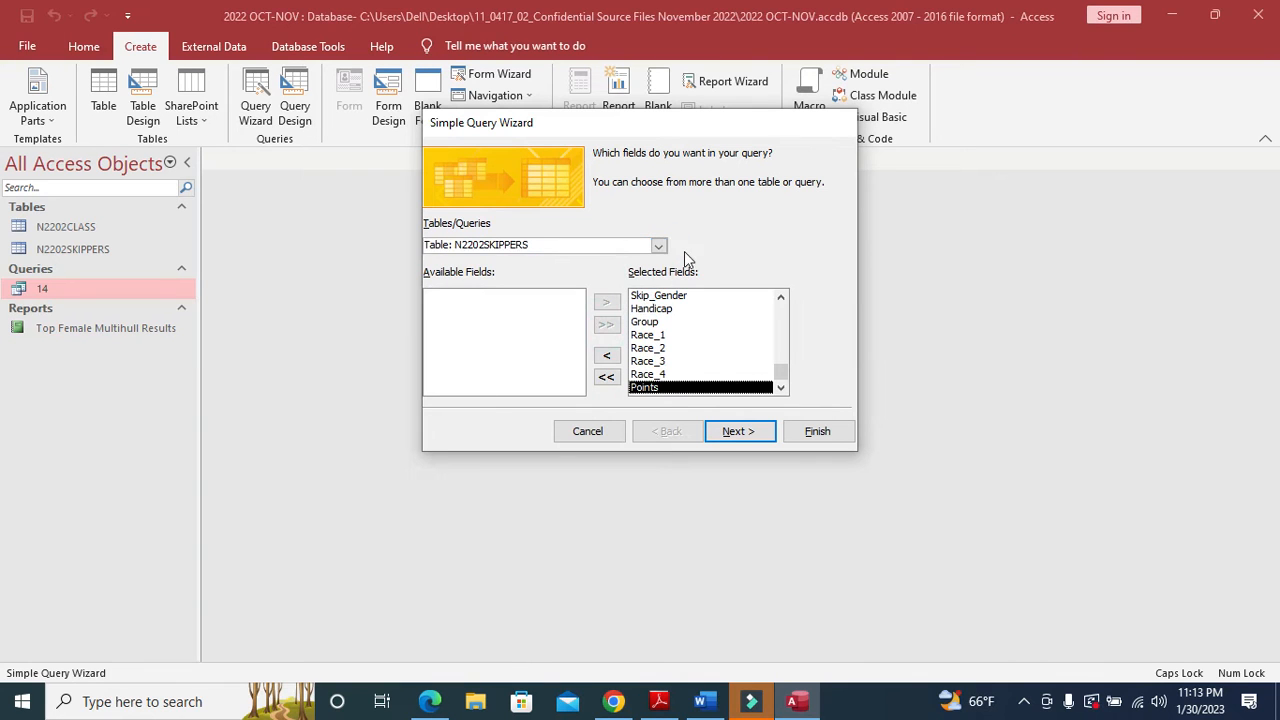
click(659, 246)
click(590, 258)
click(606, 323)
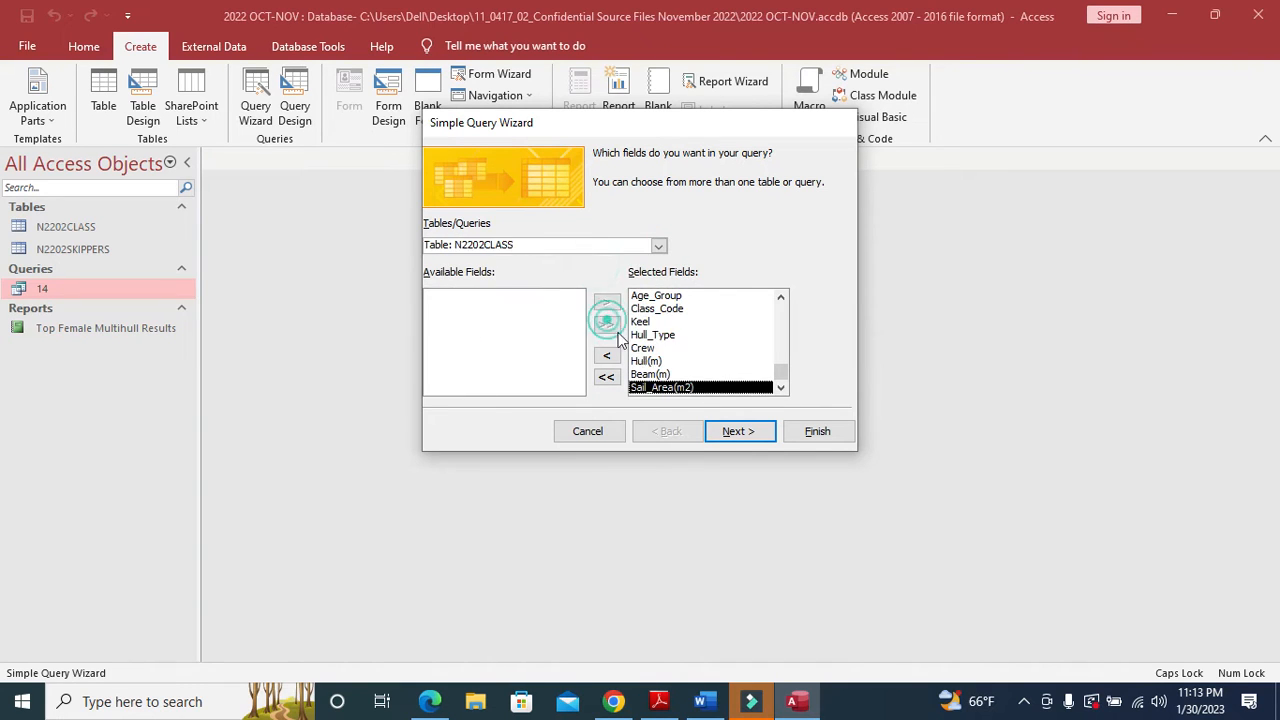
- Title the query 15 and finish the wizard with the query opened for design
click(729, 434)
click(731, 434)
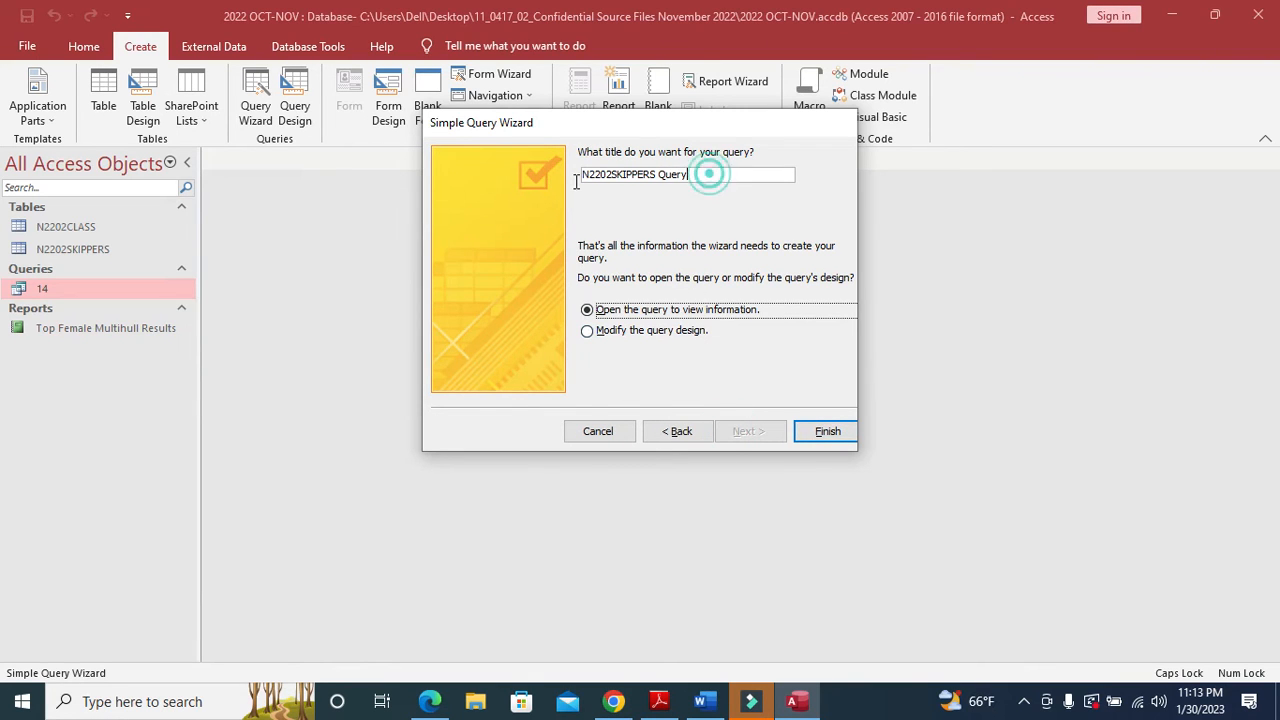
drag(710, 173, 503, 165)
text(15)
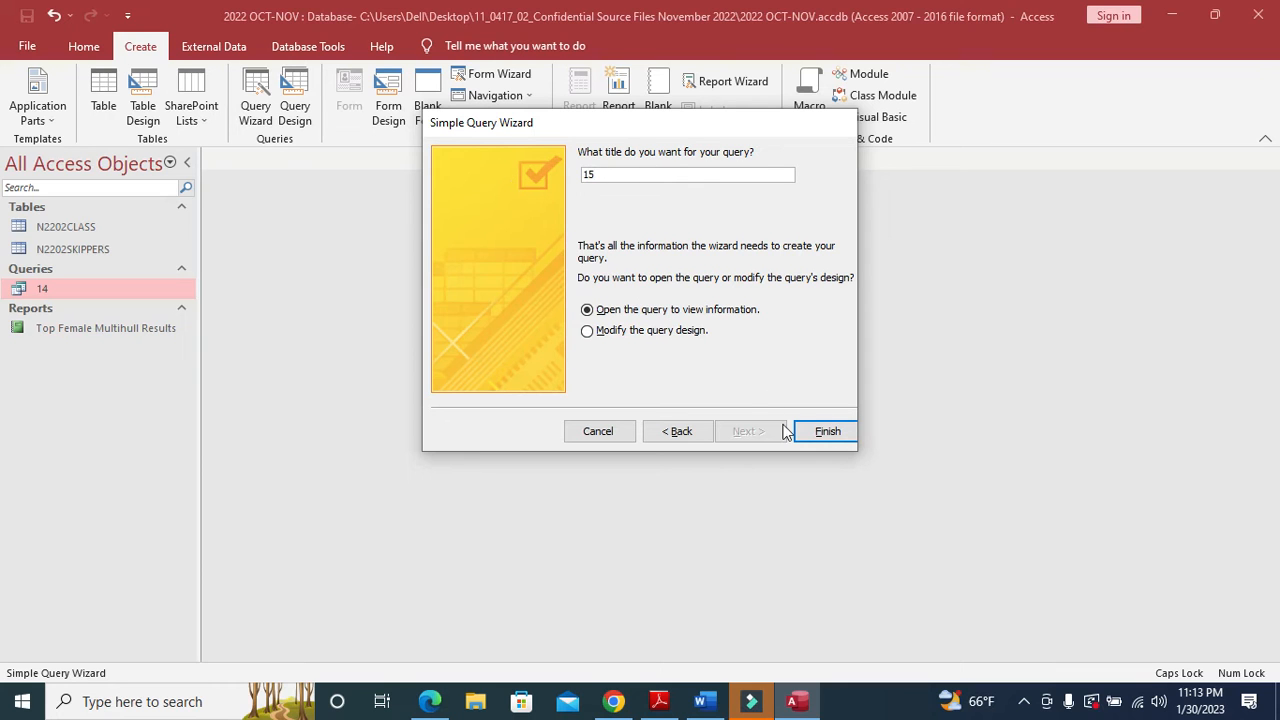
click(655, 331)
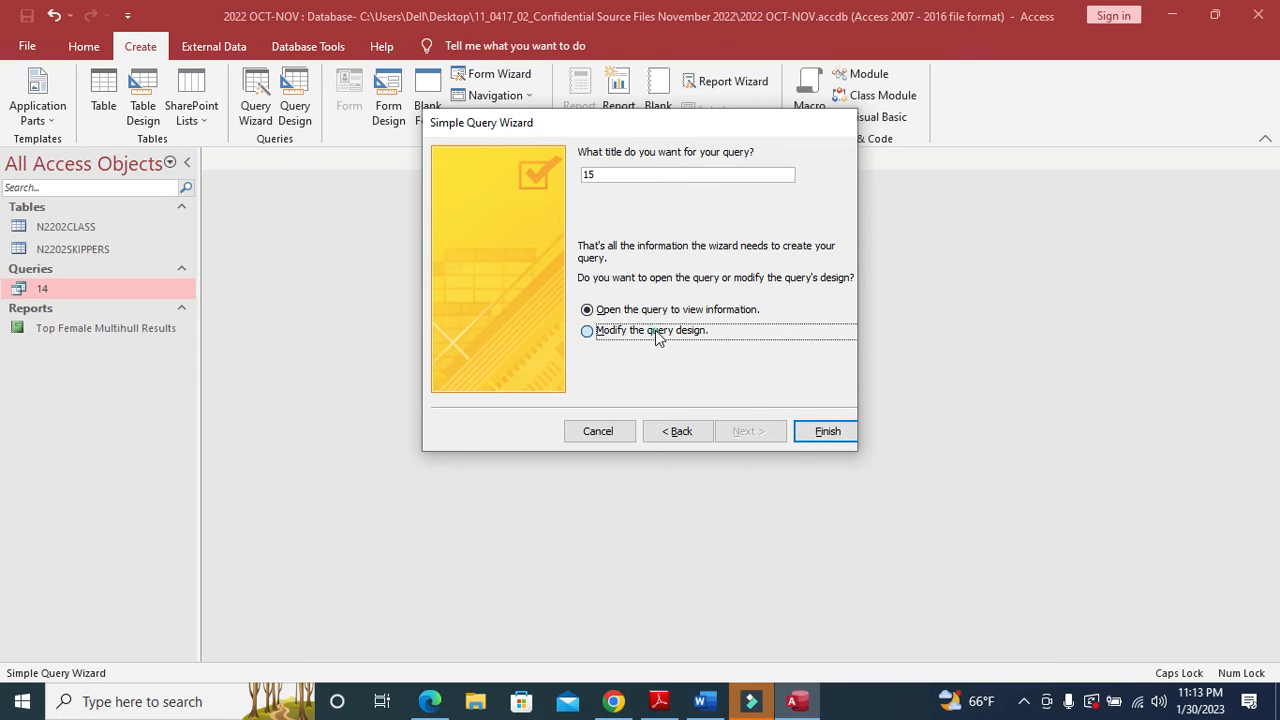
click(832, 433)
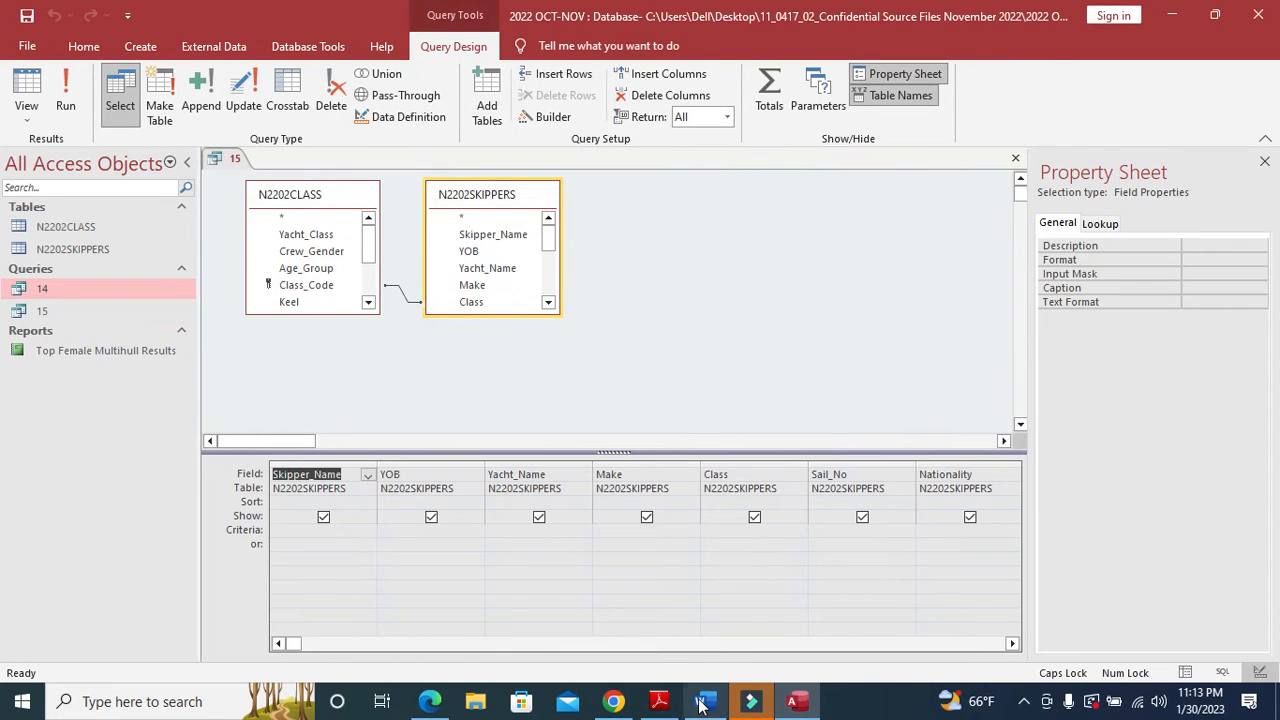
click(660, 701)
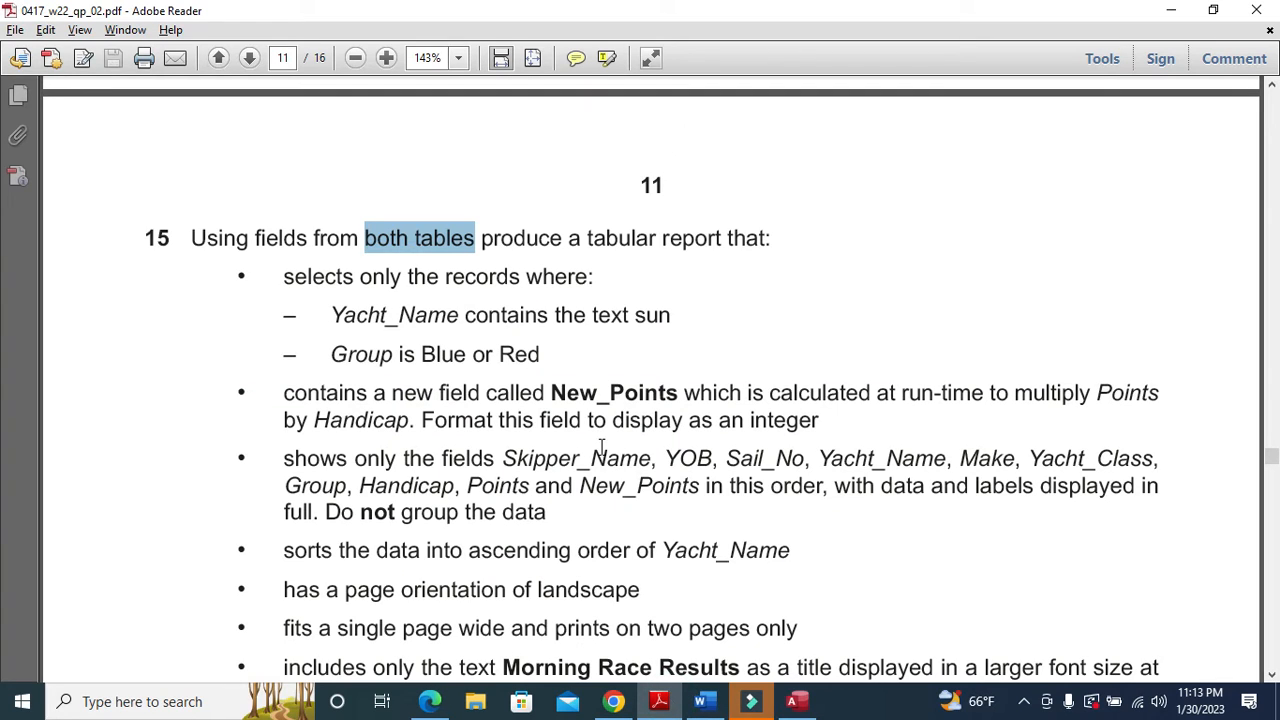
- Filter Yacht_Name to names containing SUN with a *SUN* criterion
drag(338, 318, 634, 320)
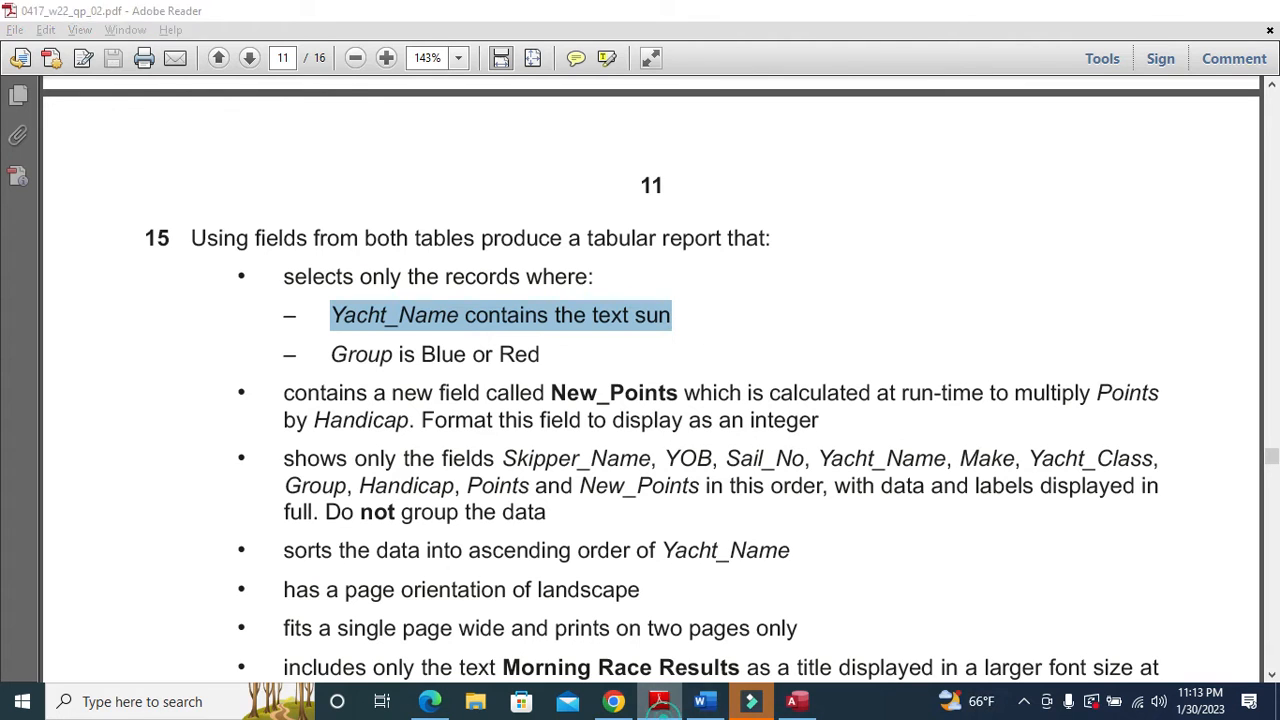
click(660, 701)
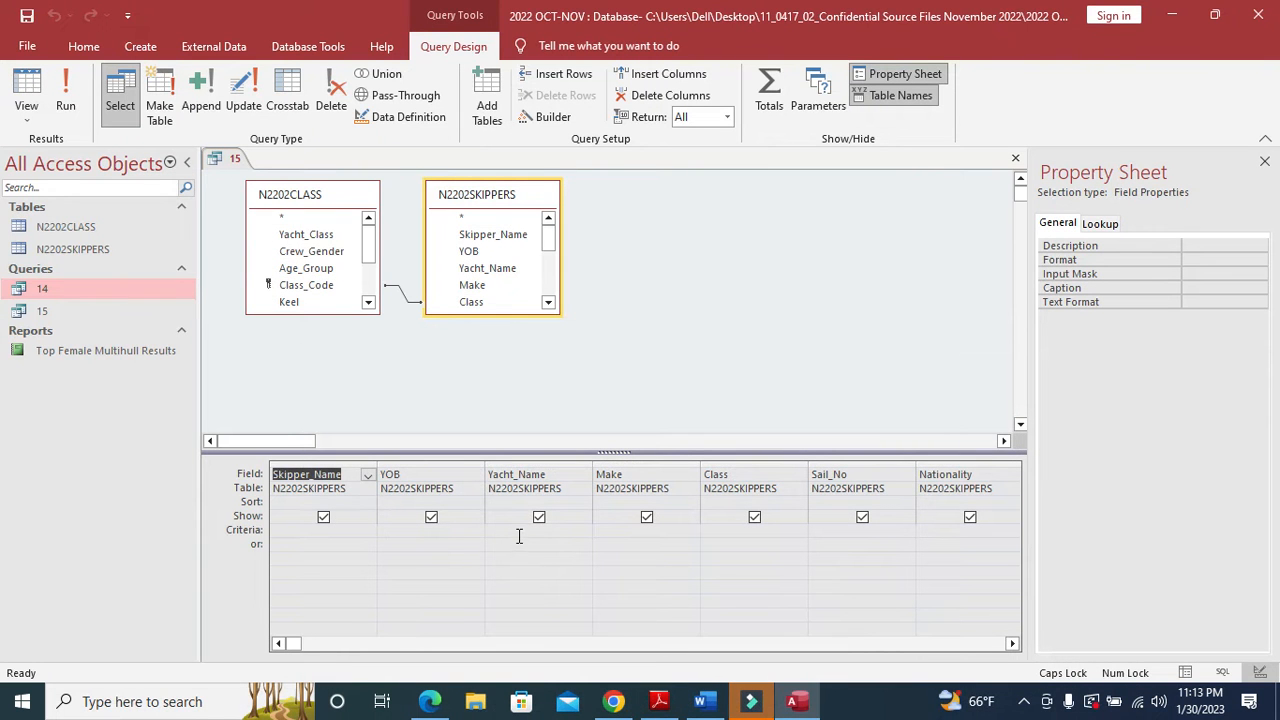
click(519, 533)
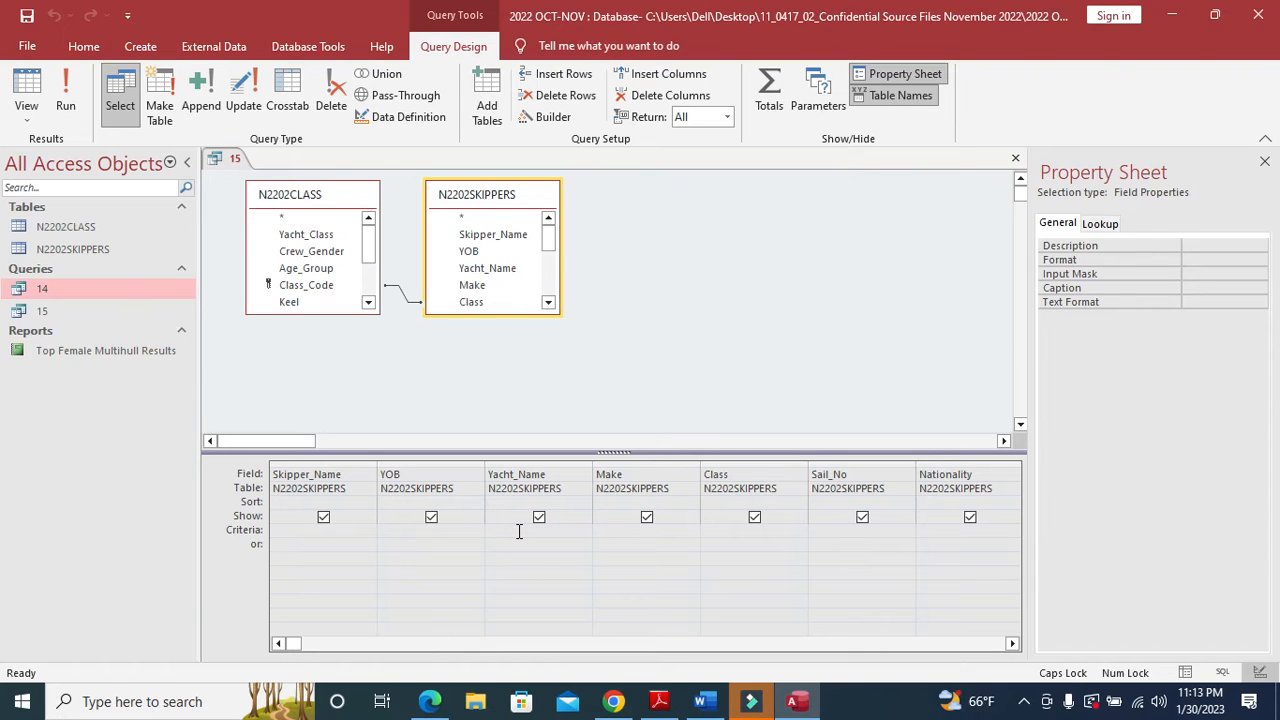
text(*SUN*)
- Set the Group criteria to BLUE OR RED and run the query, returning 43 records
key(alt+Tab)
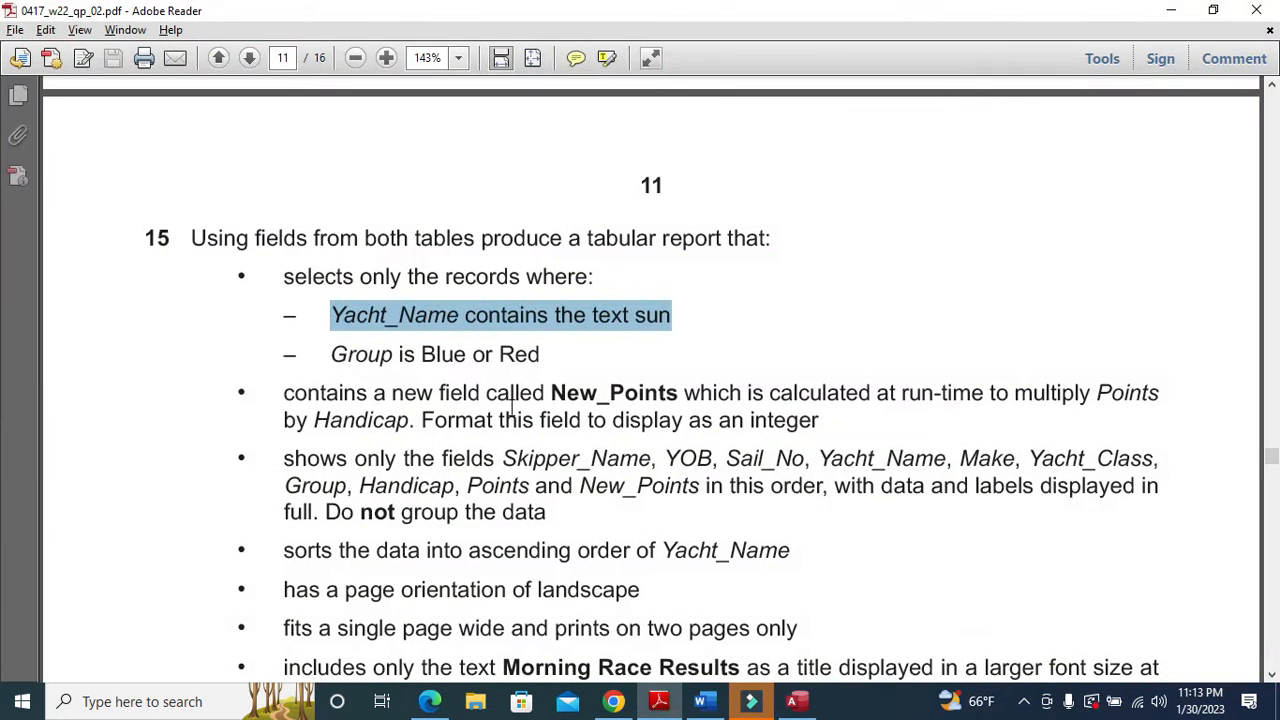
drag(329, 358, 540, 360)
key(alt+Tab)
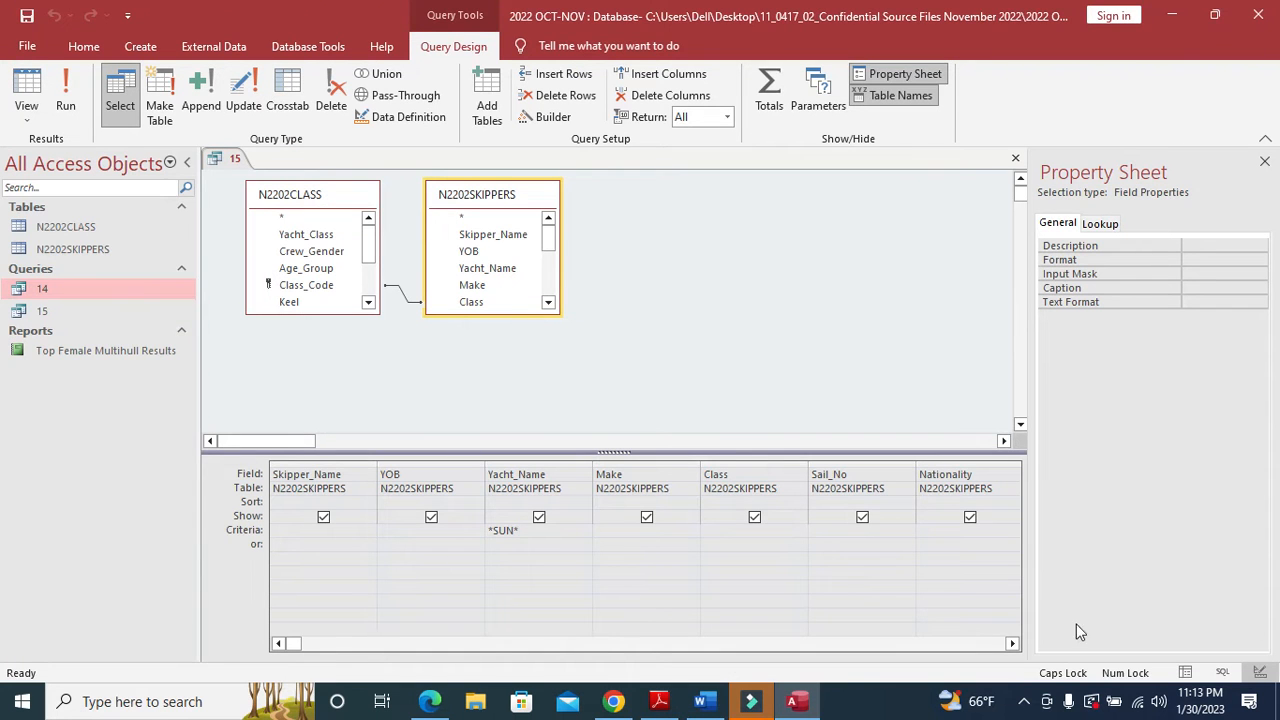
click(1012, 643)
click(1012, 643)
click(1012, 643)
click(1012, 643)
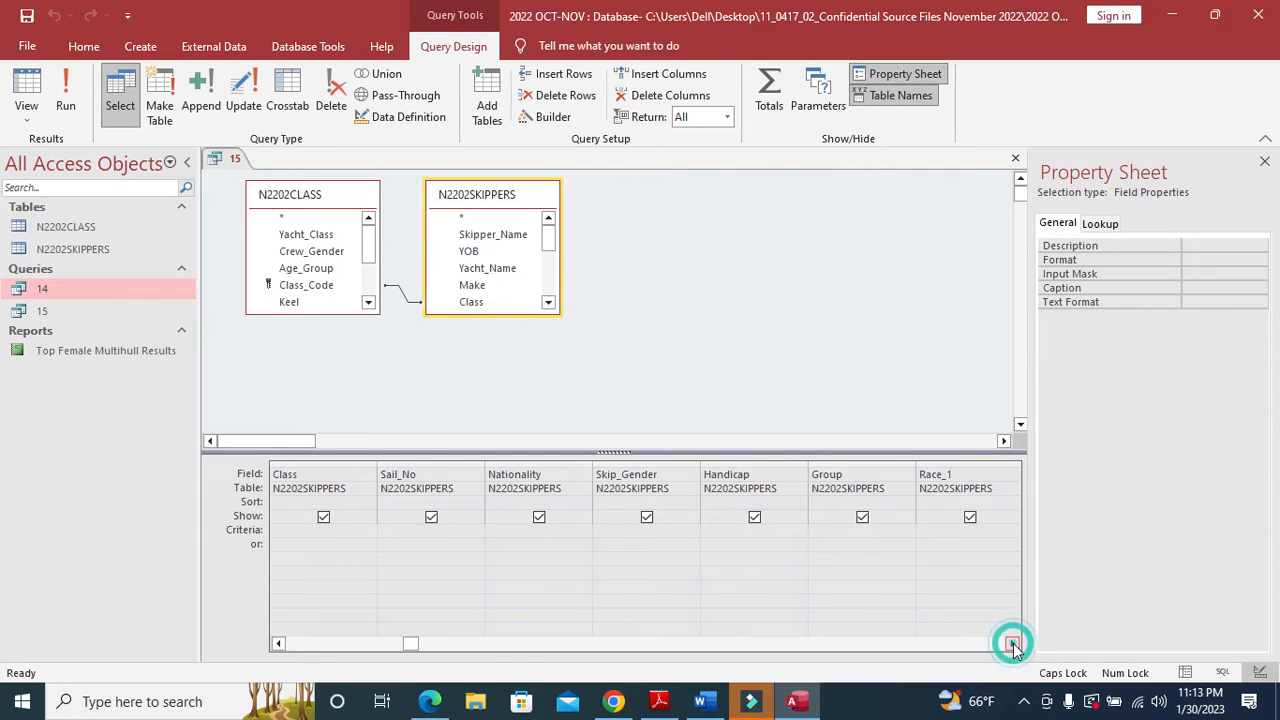
click(833, 530)
text(B)
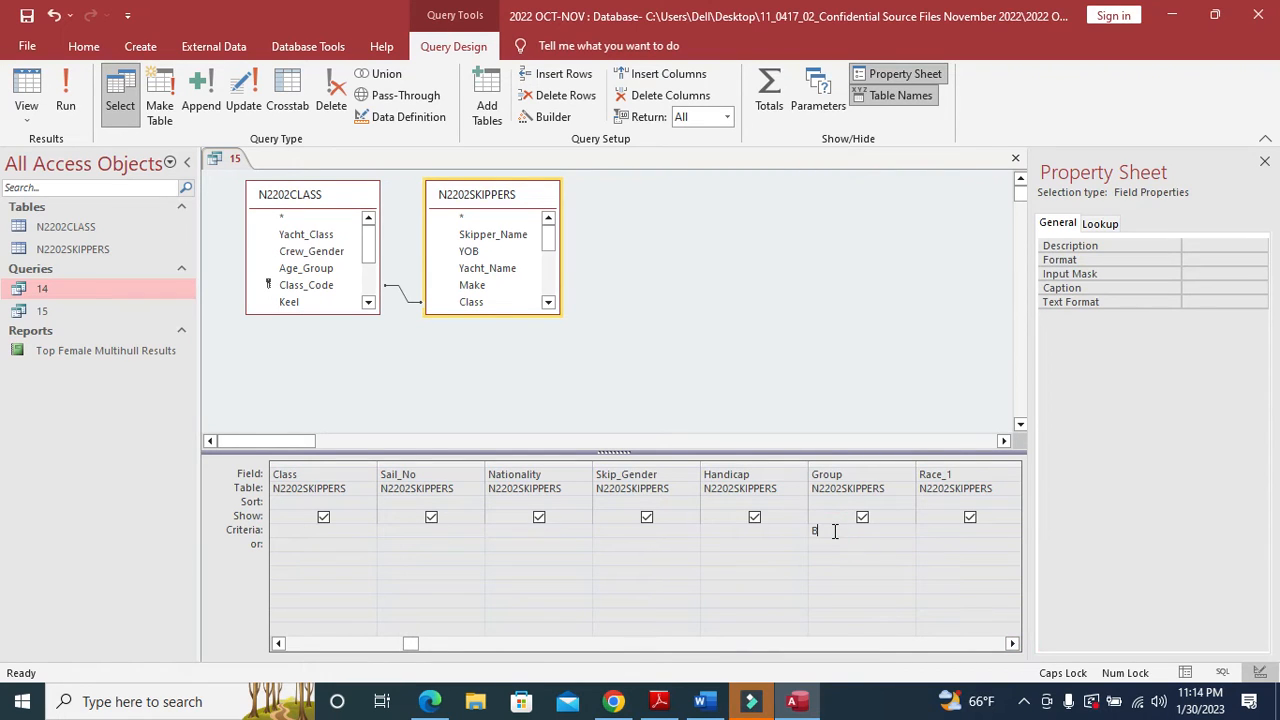
text(LUE OR RED)
click(65, 105)
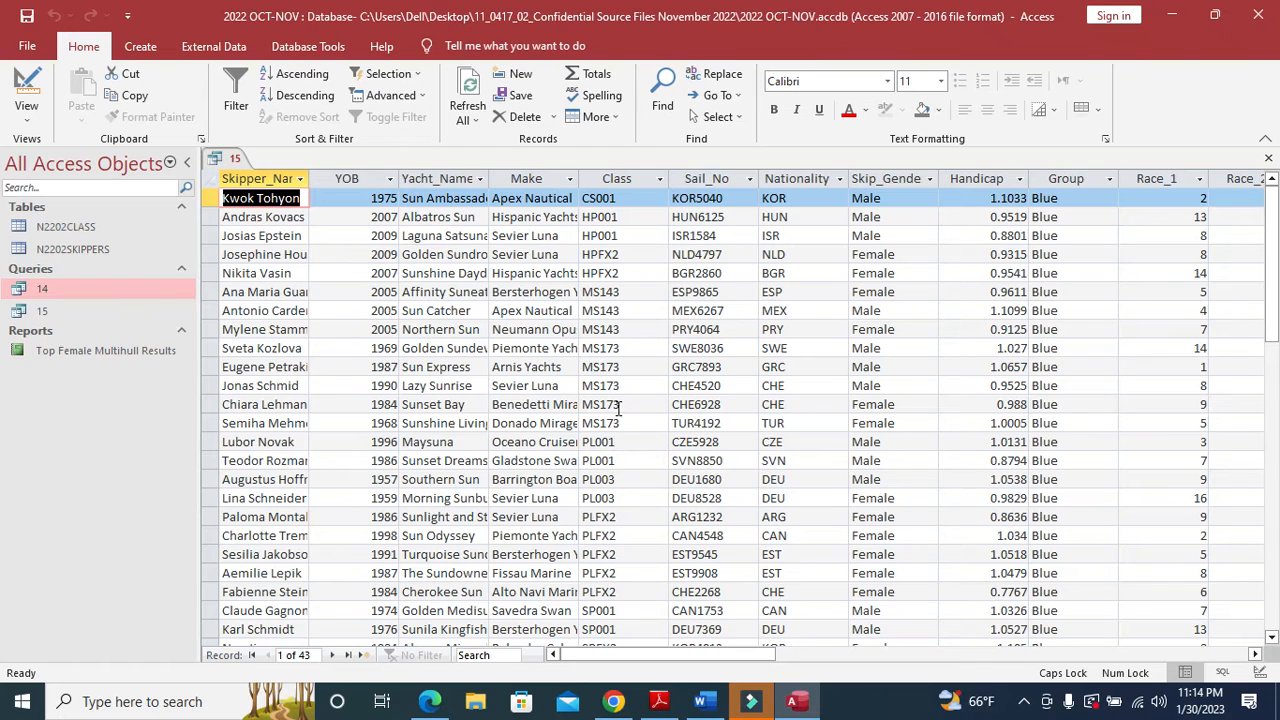
- Widen the Yacht_Name column, then switch to Design View and select the first empty column
double_click(492, 178)
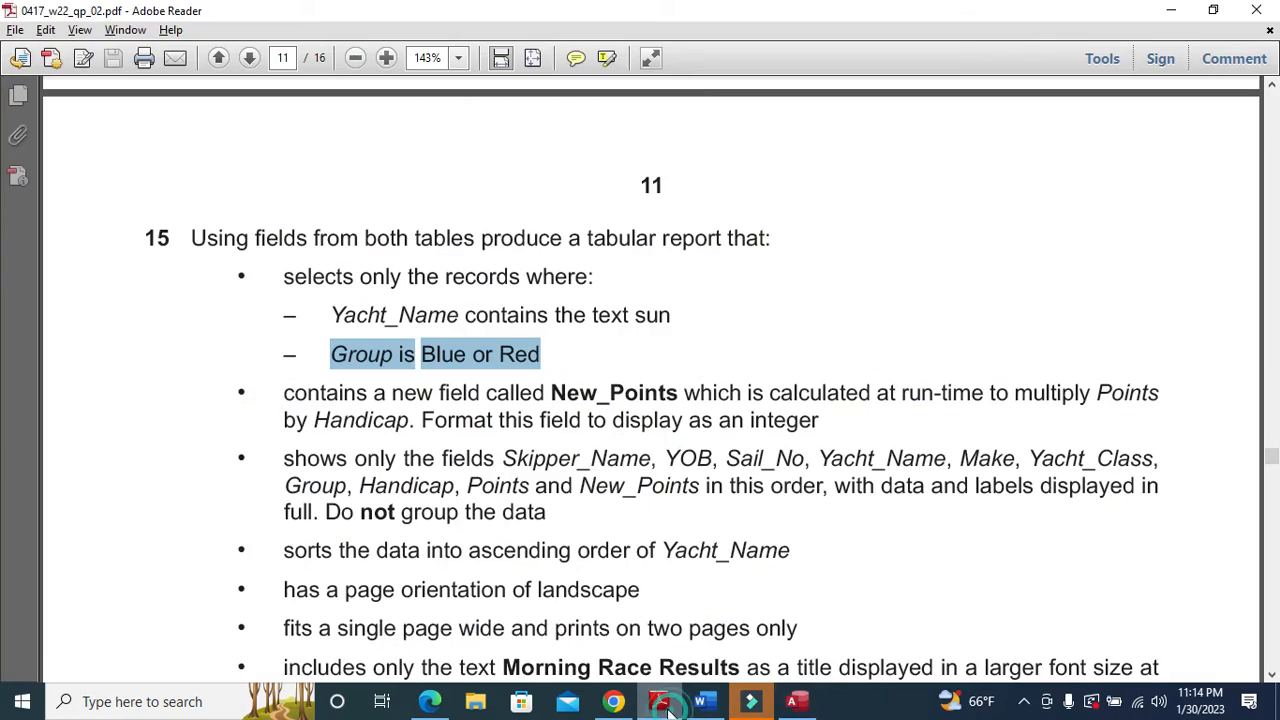
click(659, 701)
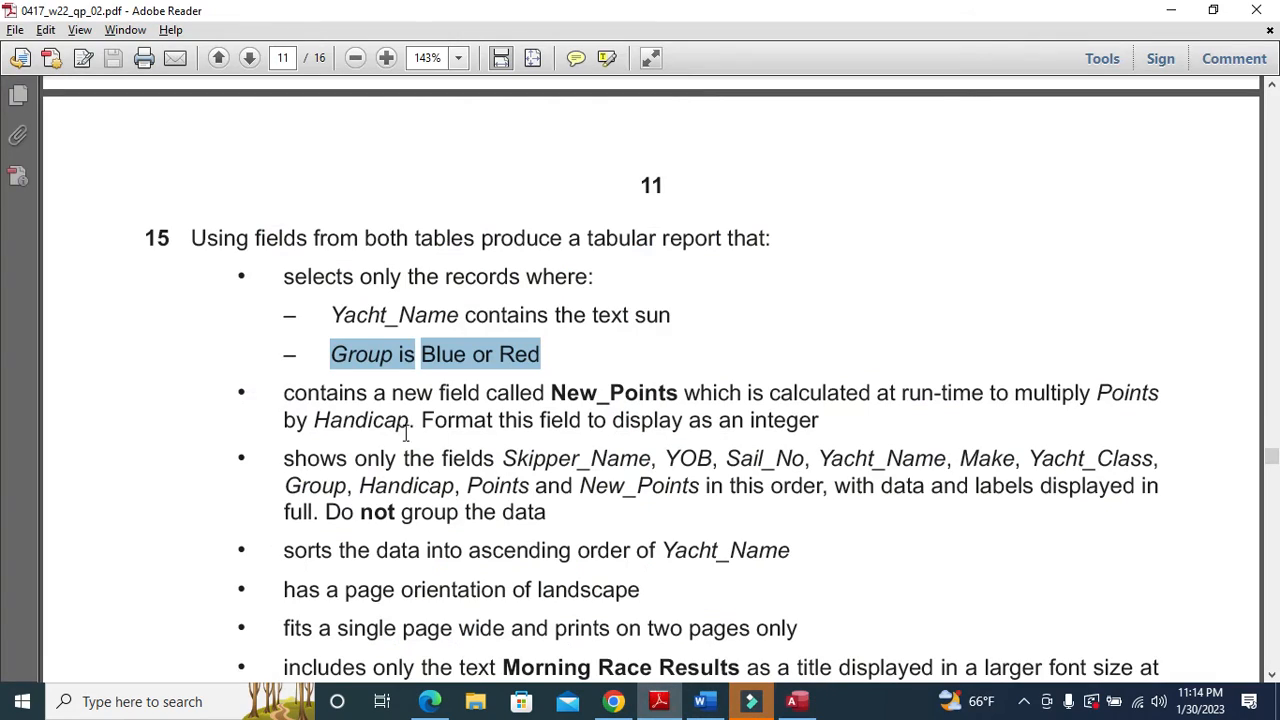
click(659, 701)
click(27, 90)
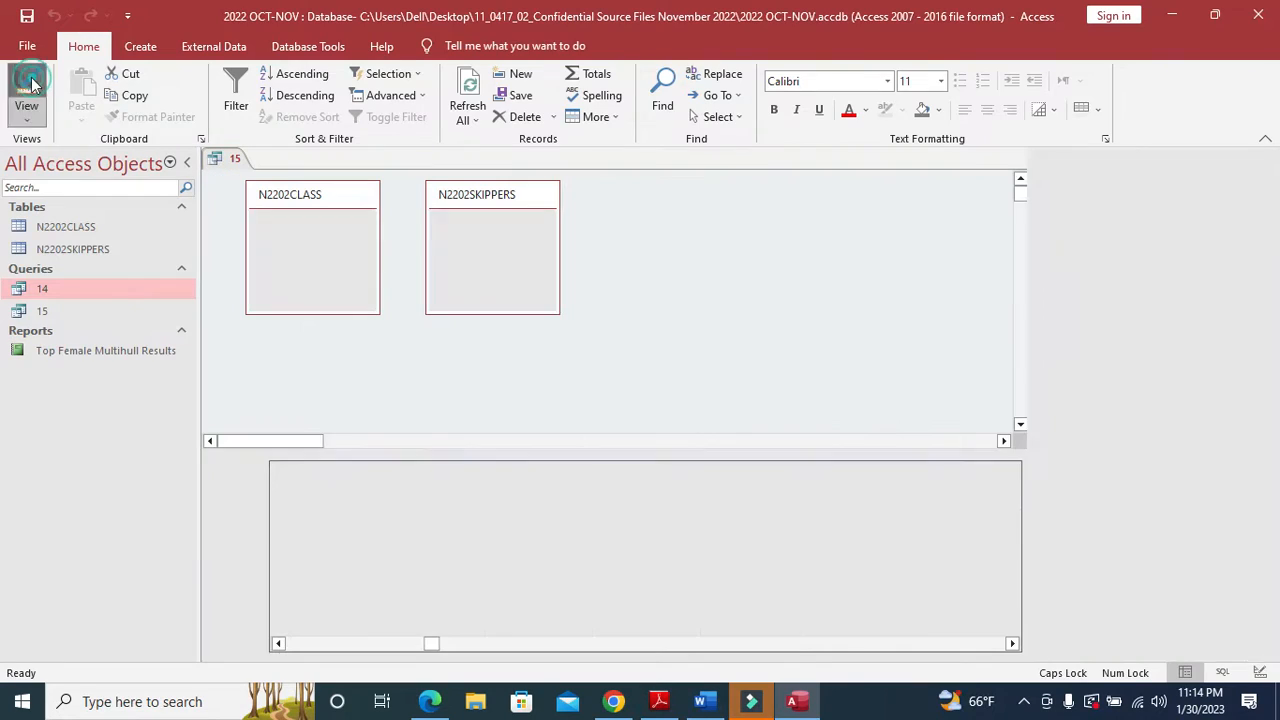
drag(419, 645, 880, 645)
click(834, 476)
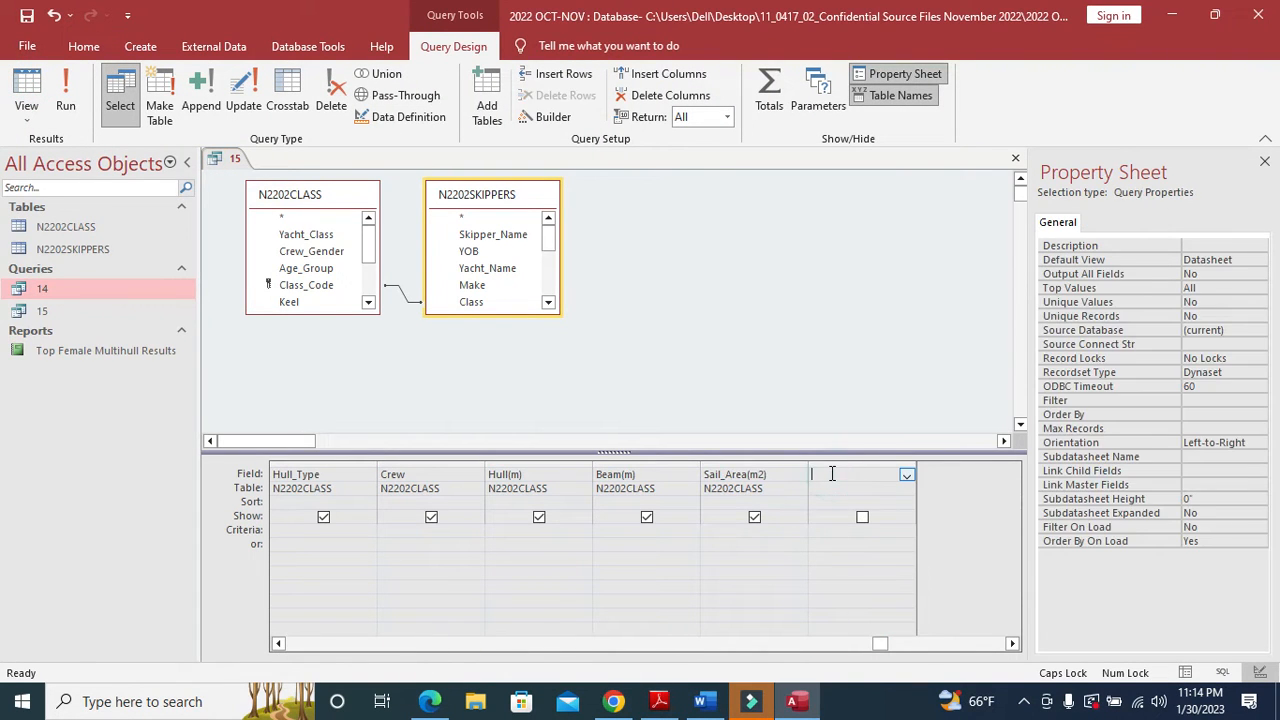
- Copy the field name New_Points from the PDF question and reselect the empty field cell
key(alt+Tab)
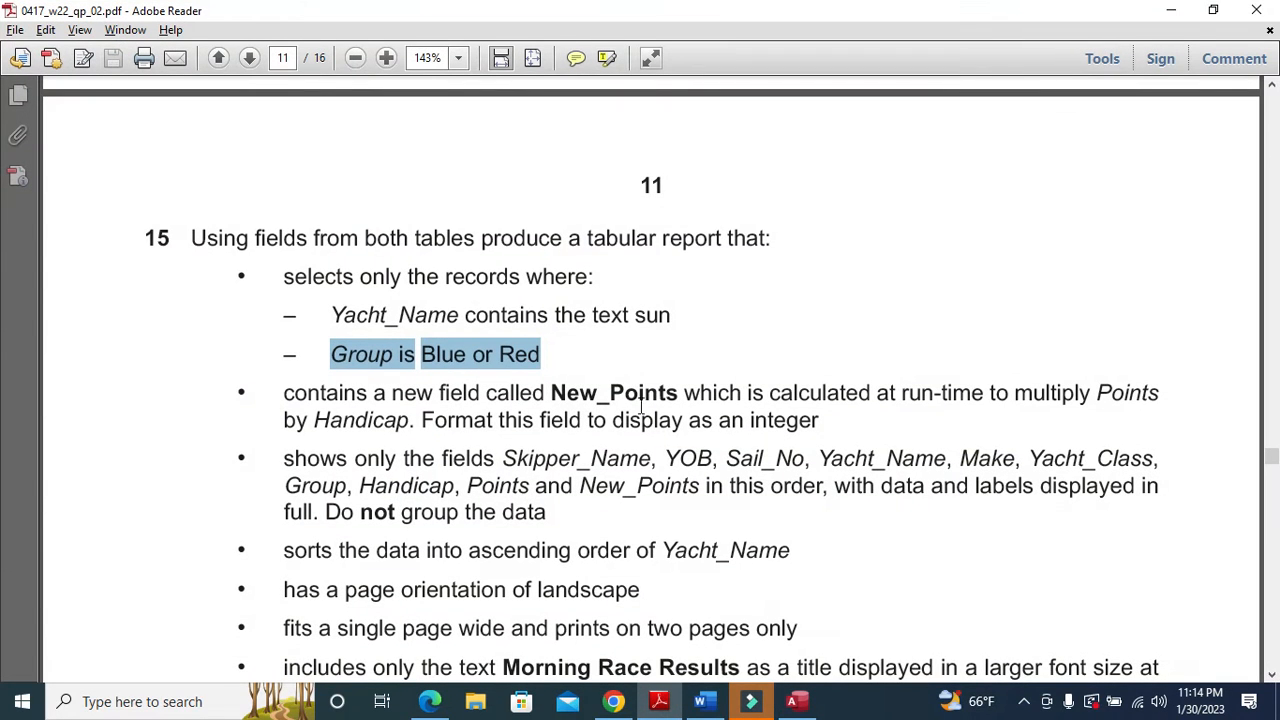
drag(552, 395, 680, 396)
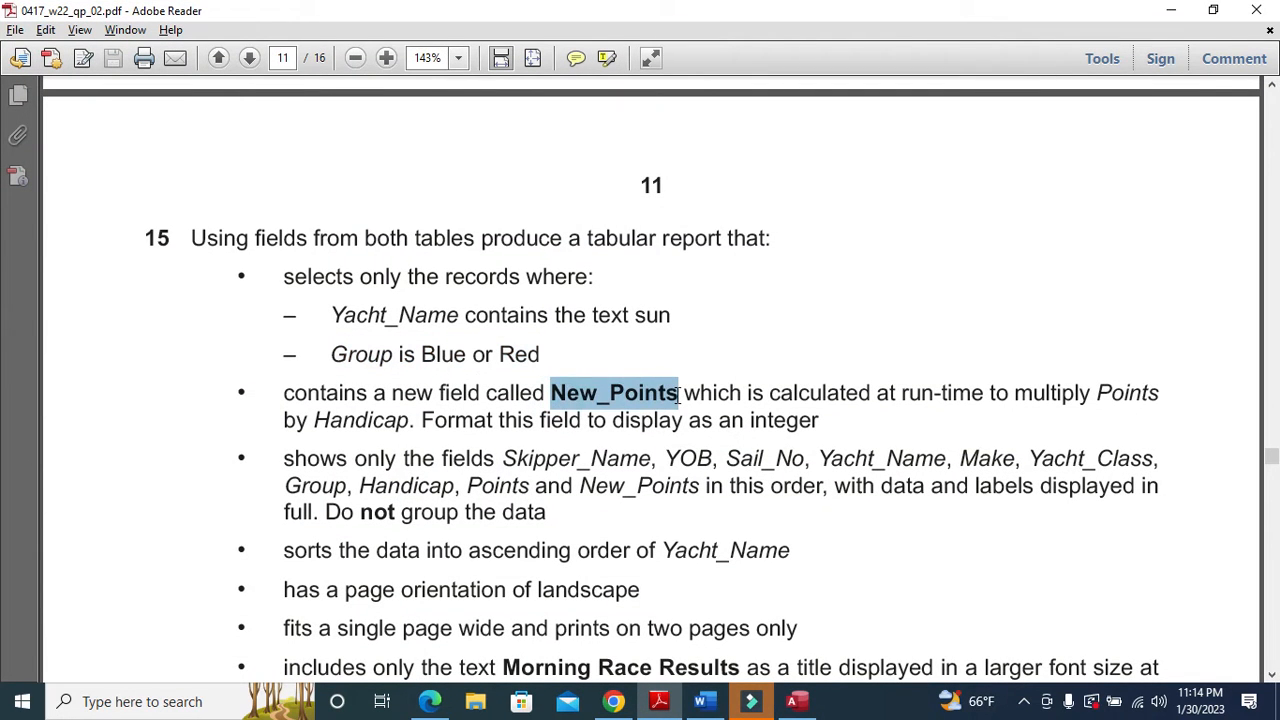
right_click(636, 397)
click(660, 402)
click(796, 701)
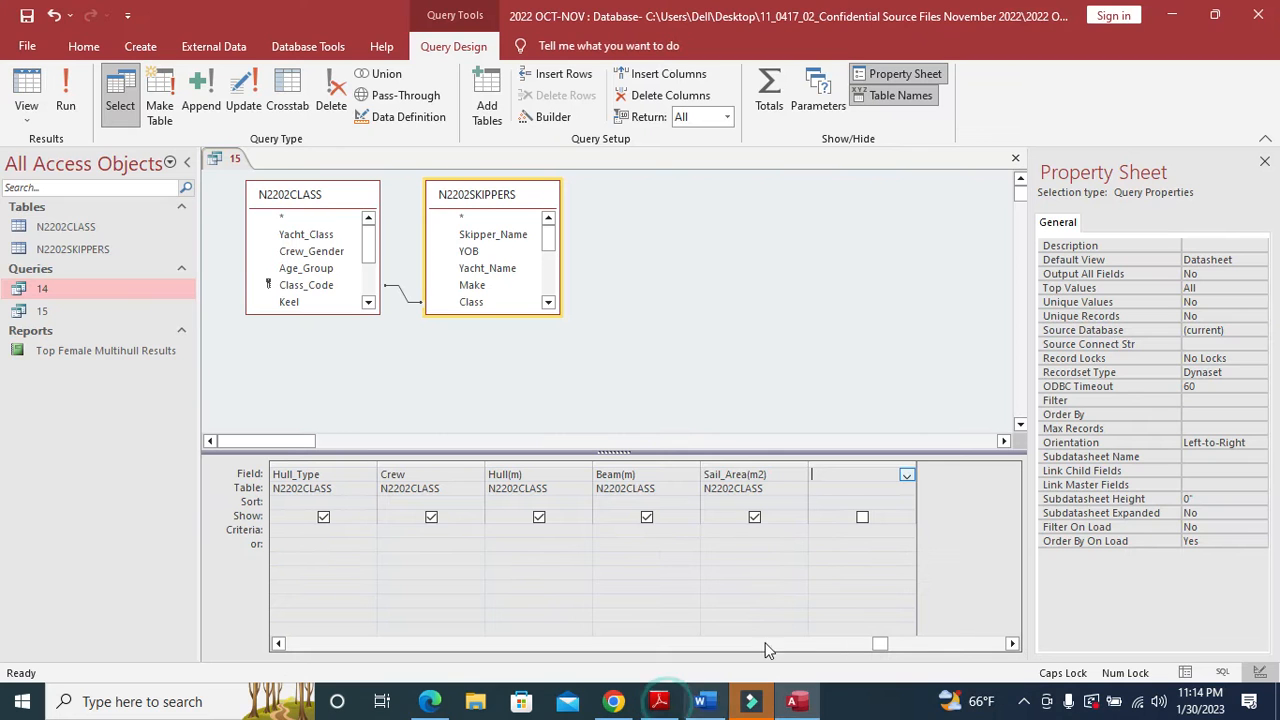
click(832, 478)
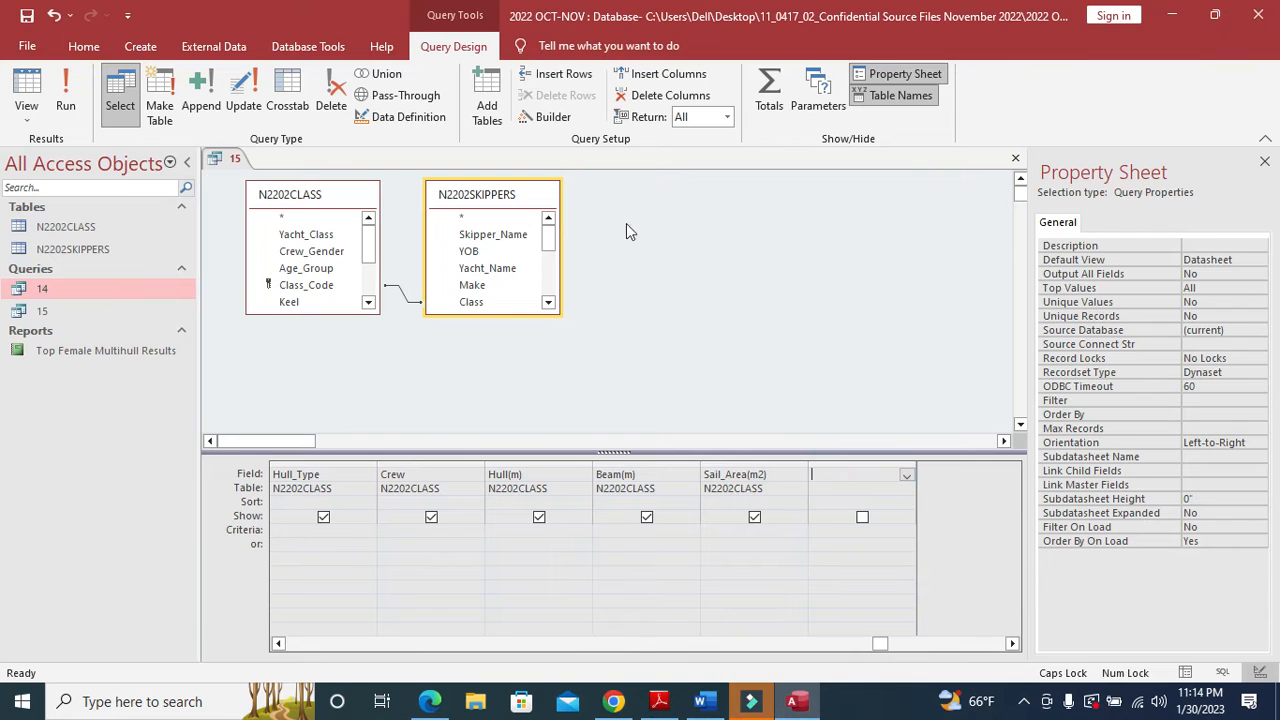
- Build the expression [Handicap]*[Points] and rename its Expr1 label to New_Points
click(553, 117)
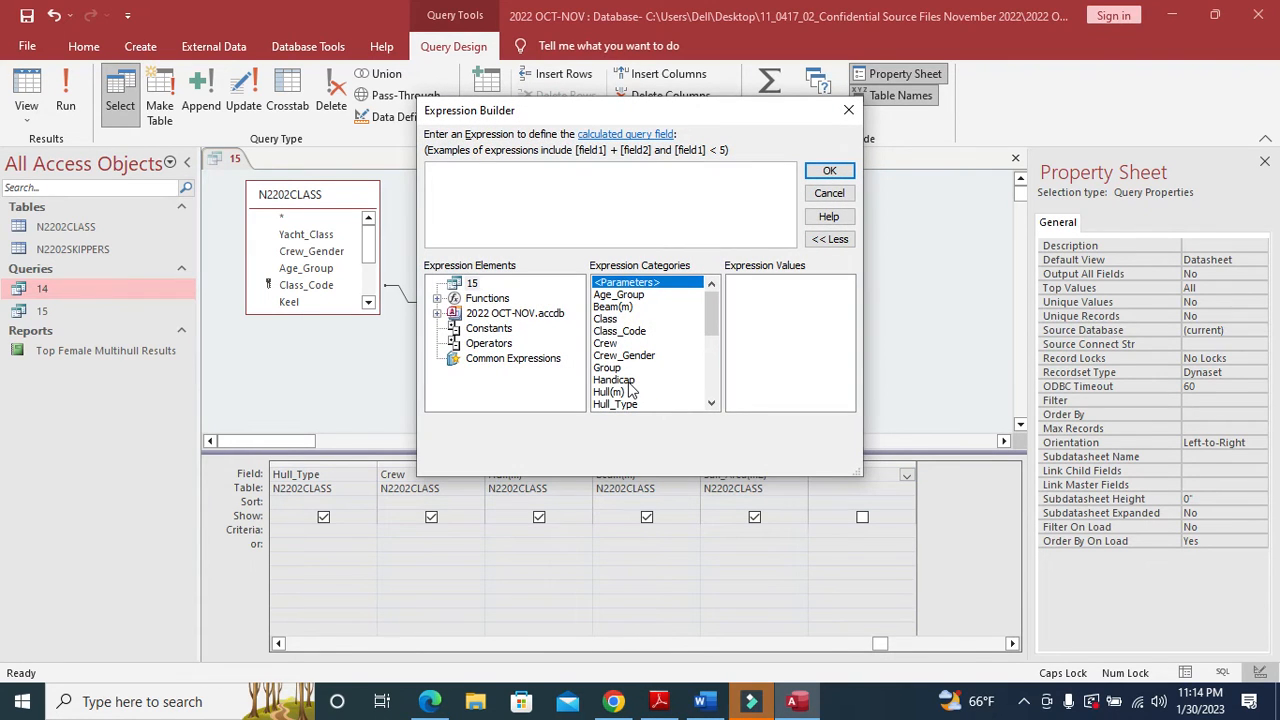
double_click(626, 382)
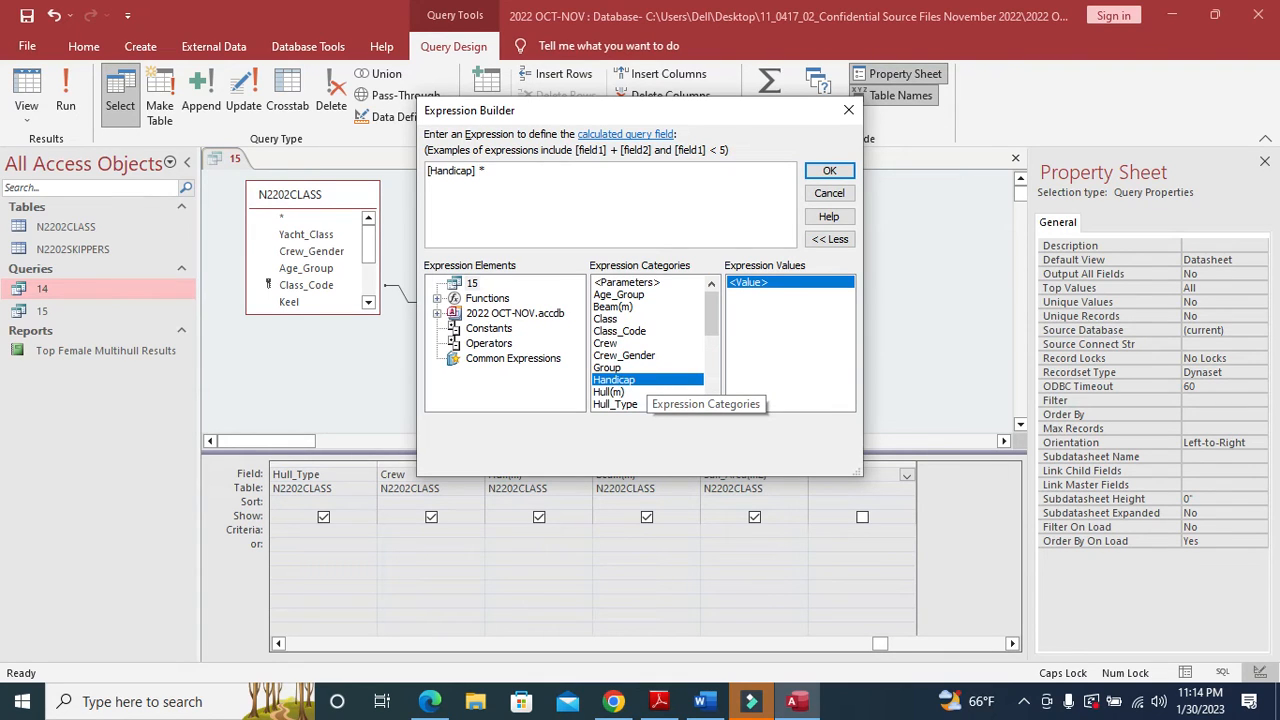
scroll(655, 375, down, 5)
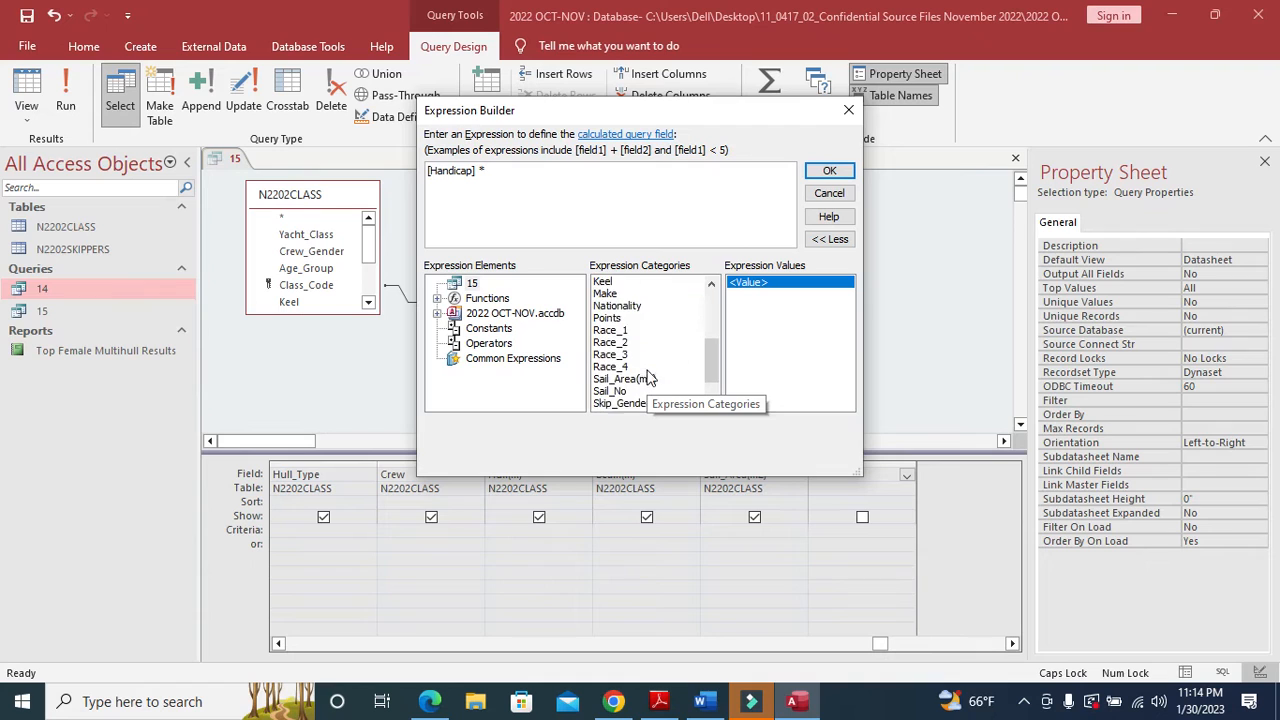
text(*)
double_click(607, 307)
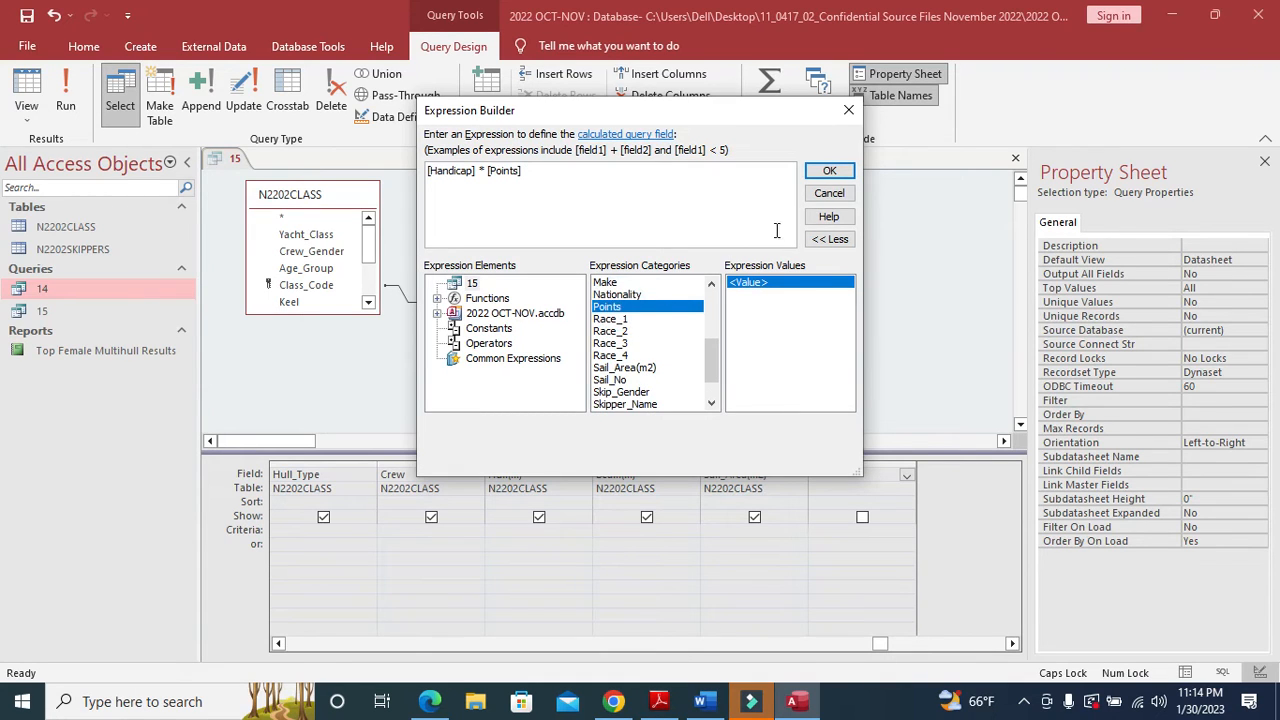
click(829, 170)
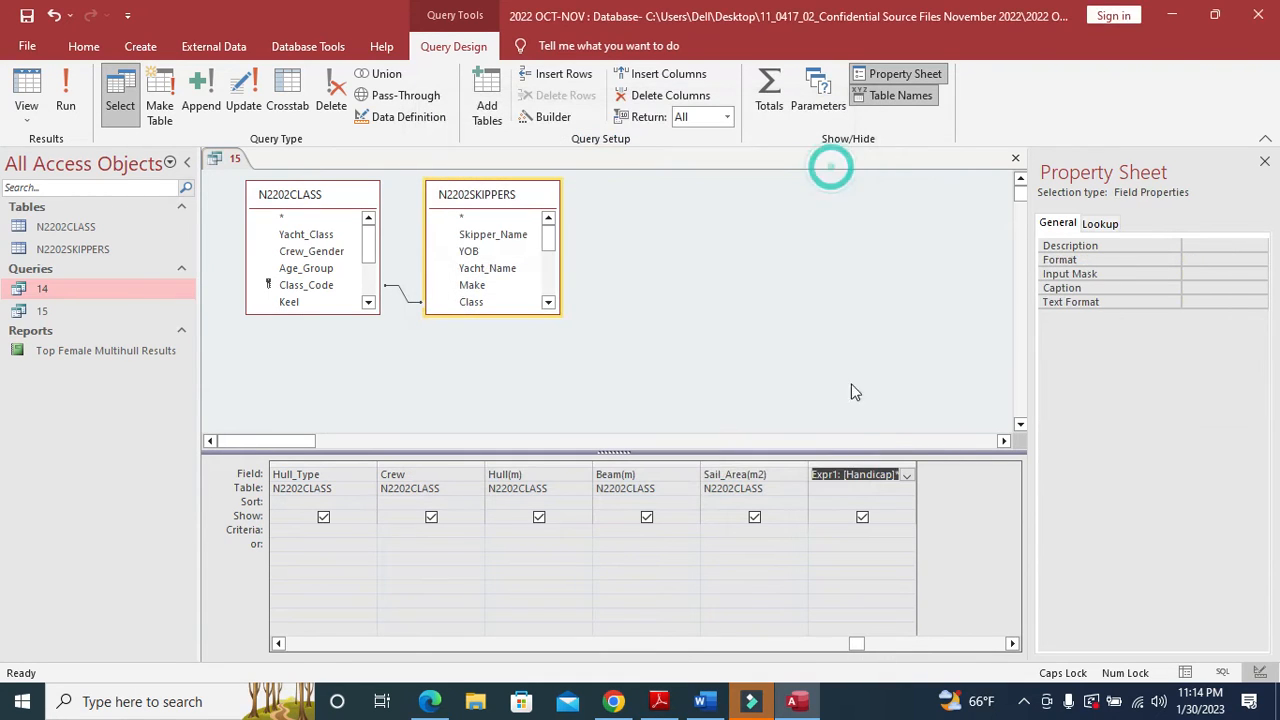
double_click(822, 474)
text(New_Points: [Hand)
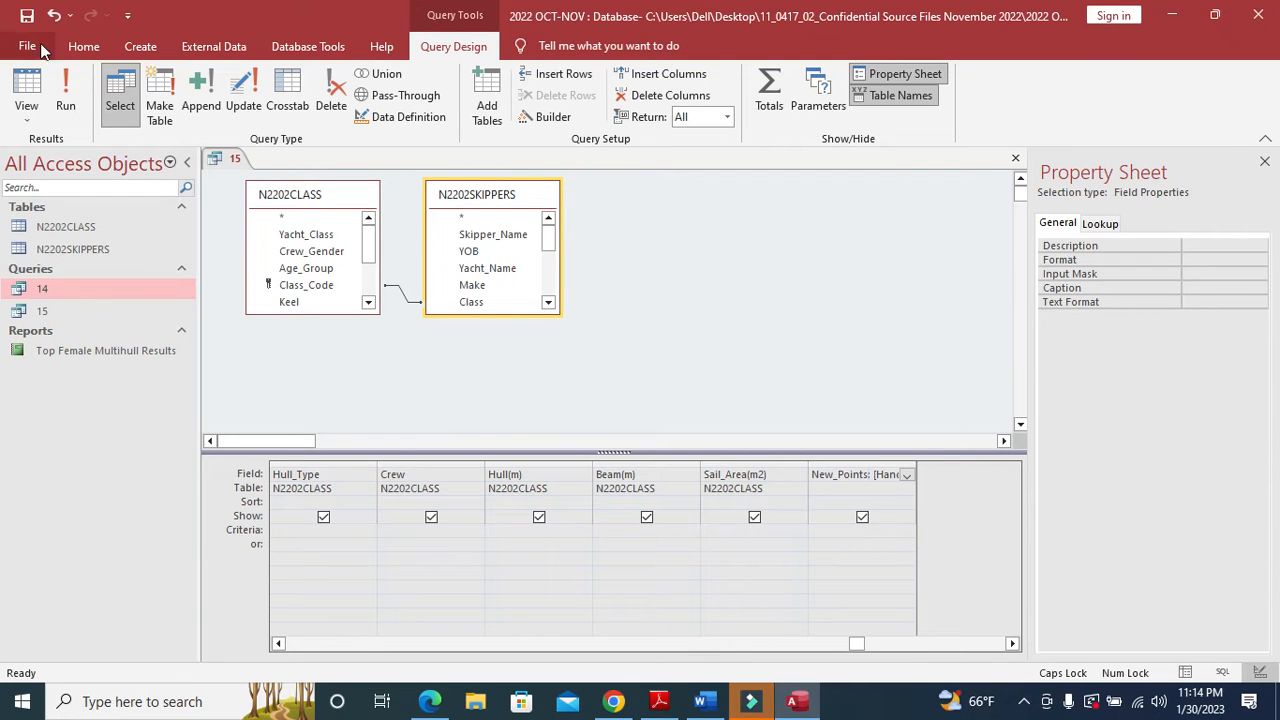
- Run query 15 and scroll to New_Points, showing decimal values such as 23.1693
click(65, 100)
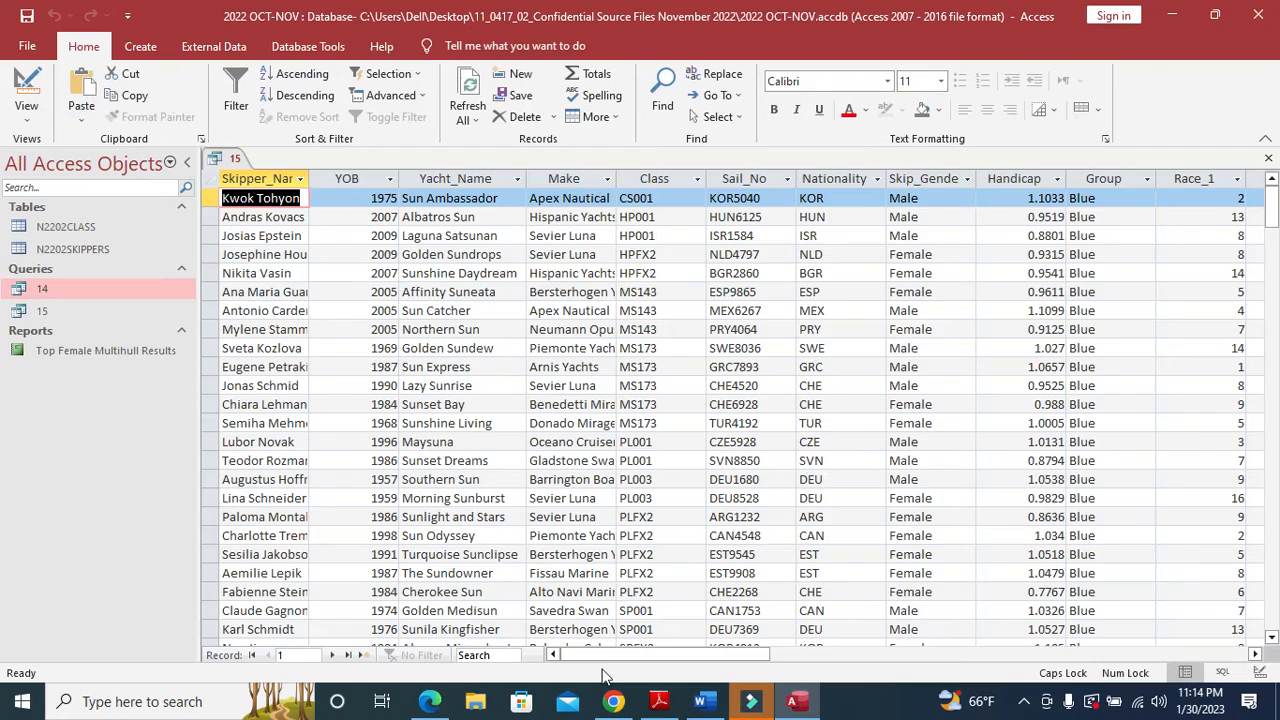
drag(608, 657, 934, 660)
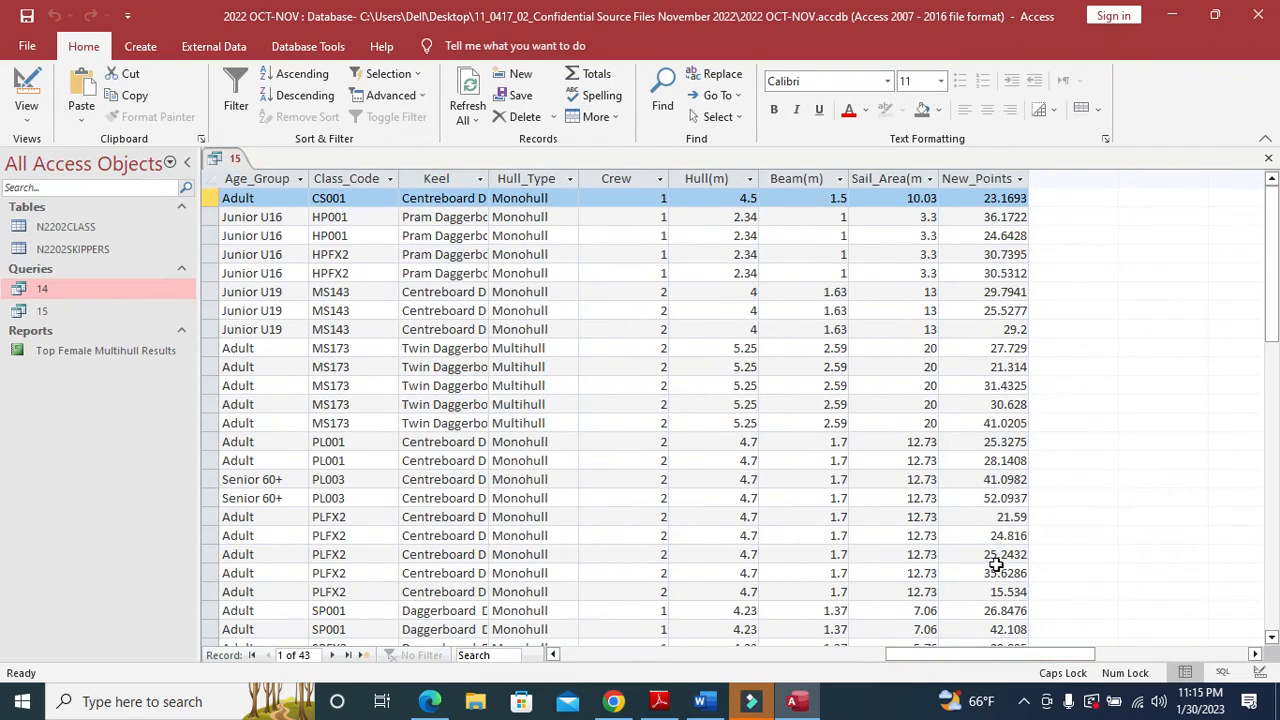
click(660, 703)
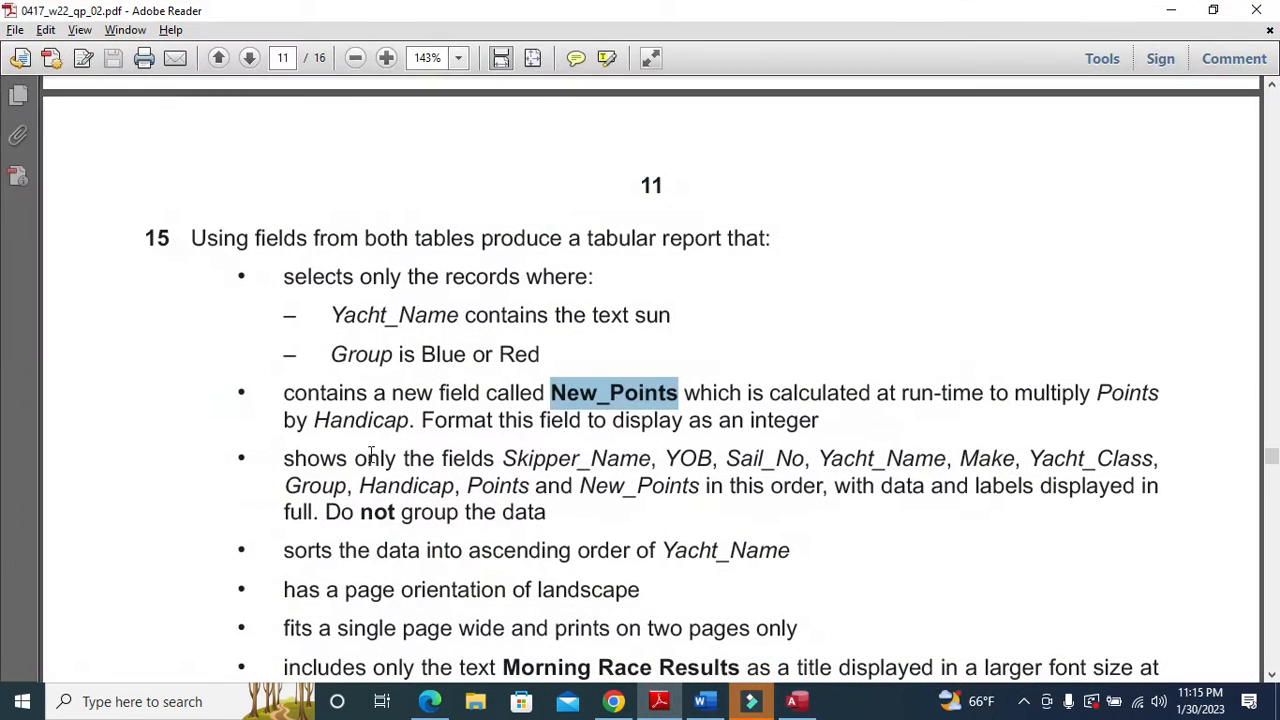
scroll(343, 453, down, 1)
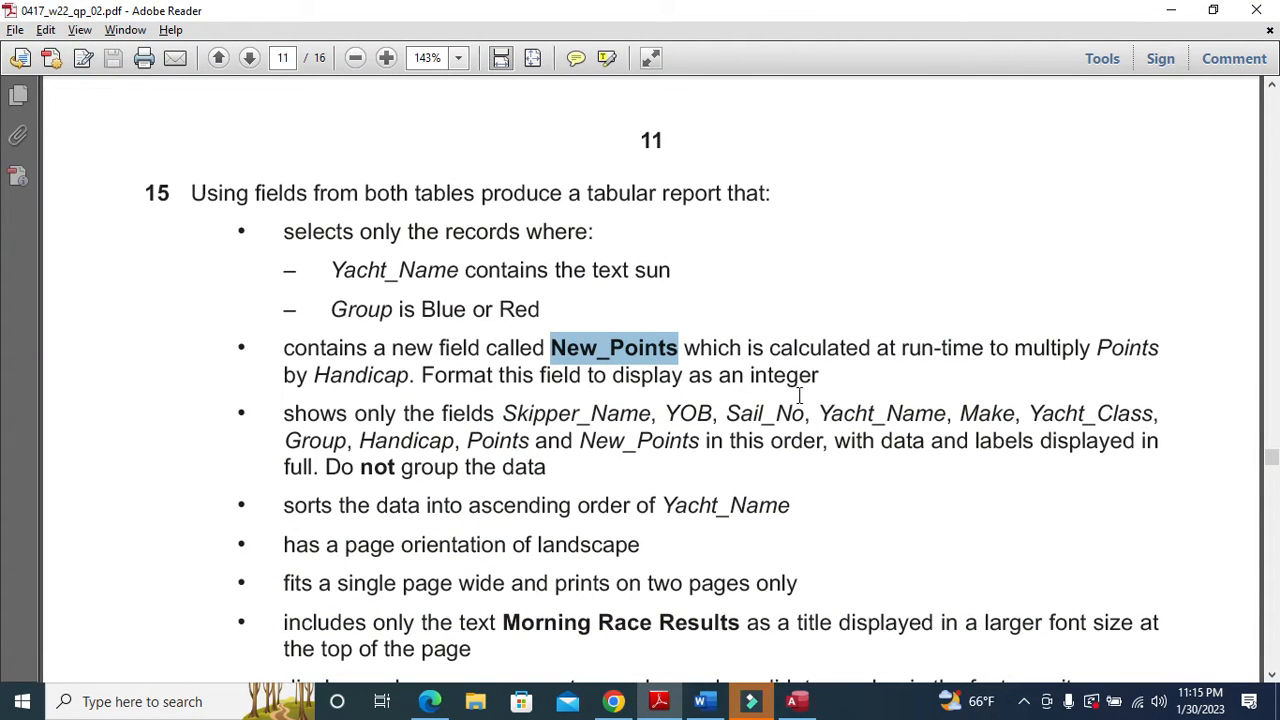
click(660, 700)
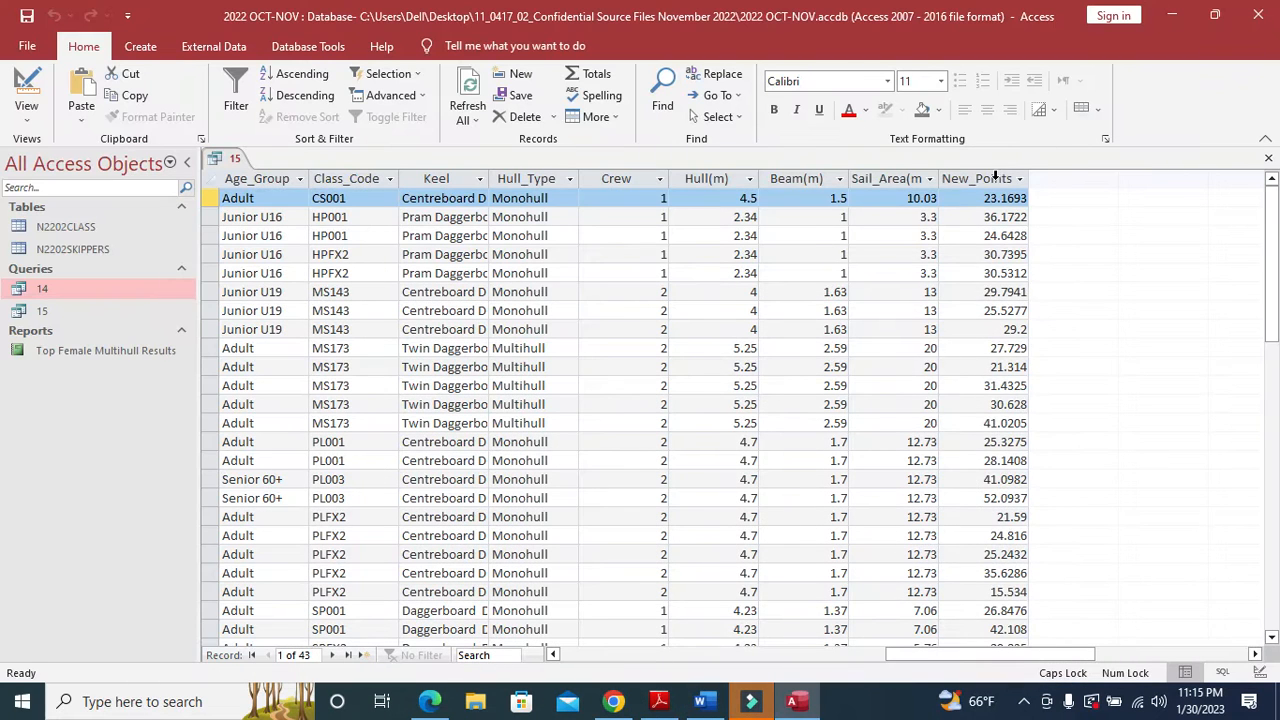
click(995, 178)
click(26, 112)
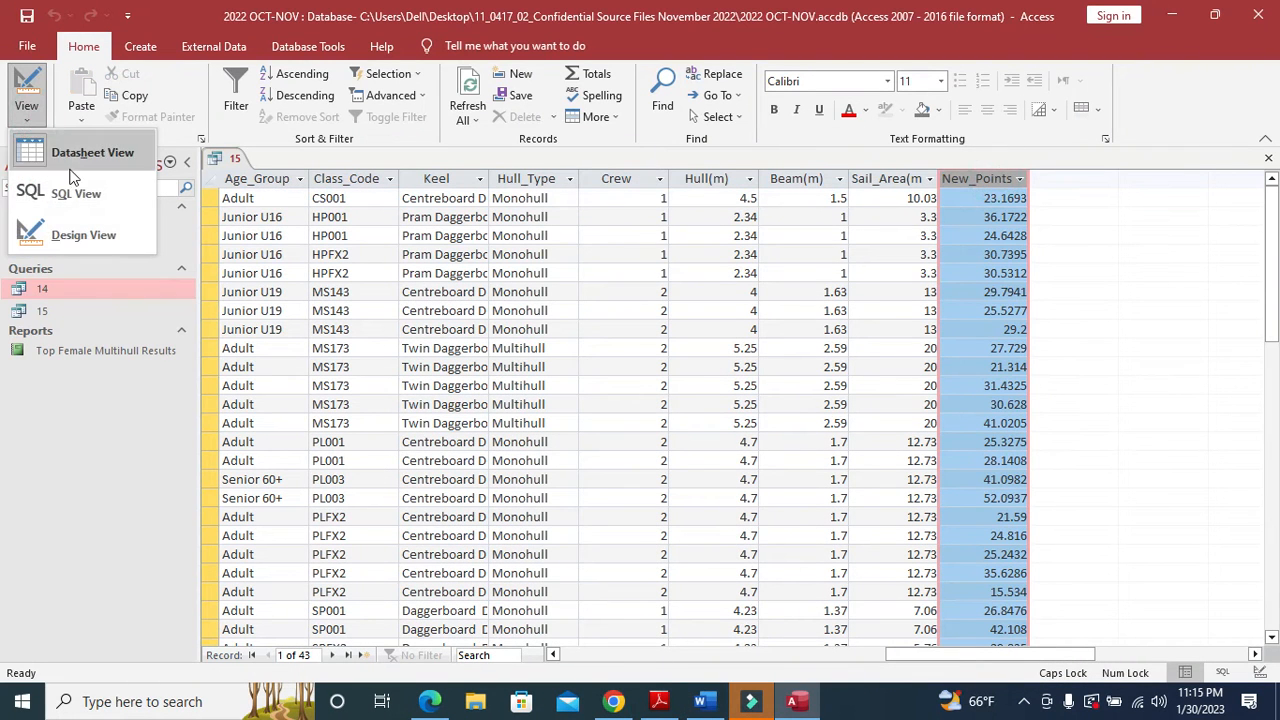
- Set New_Points to 0 decimal places and rerun the query to check its values
click(84, 235)
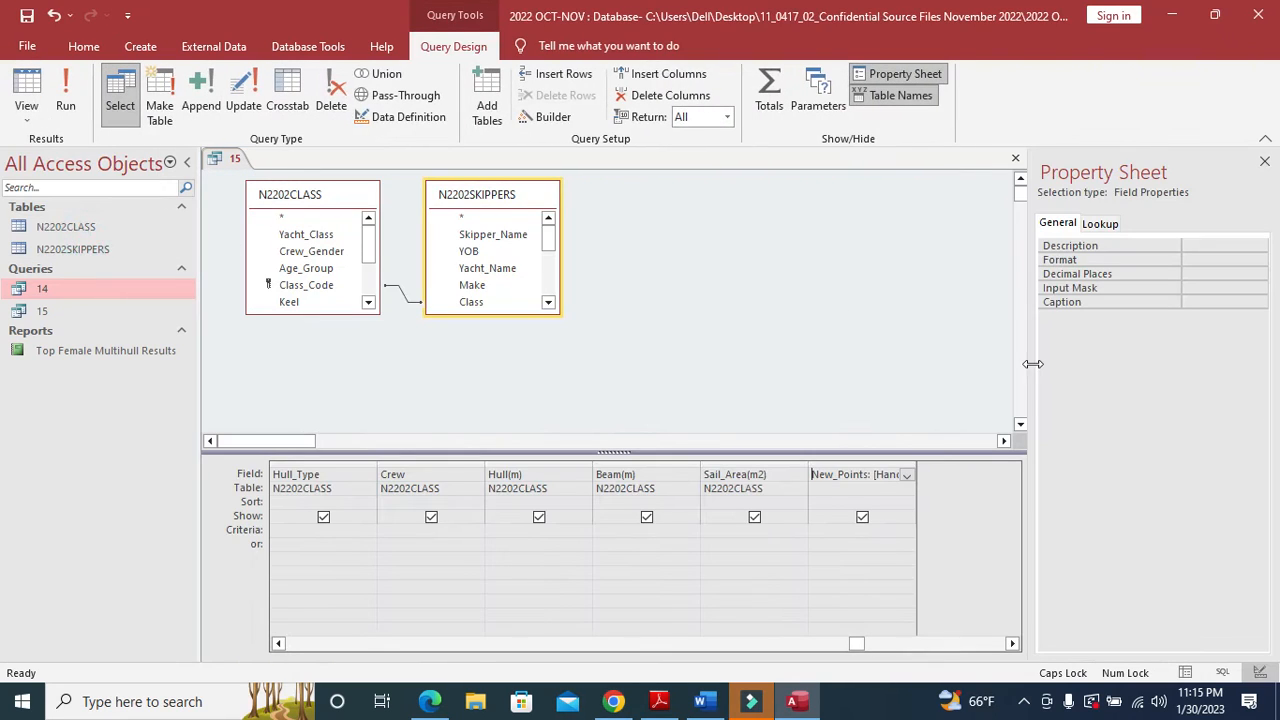
click(1250, 260)
click(1252, 273)
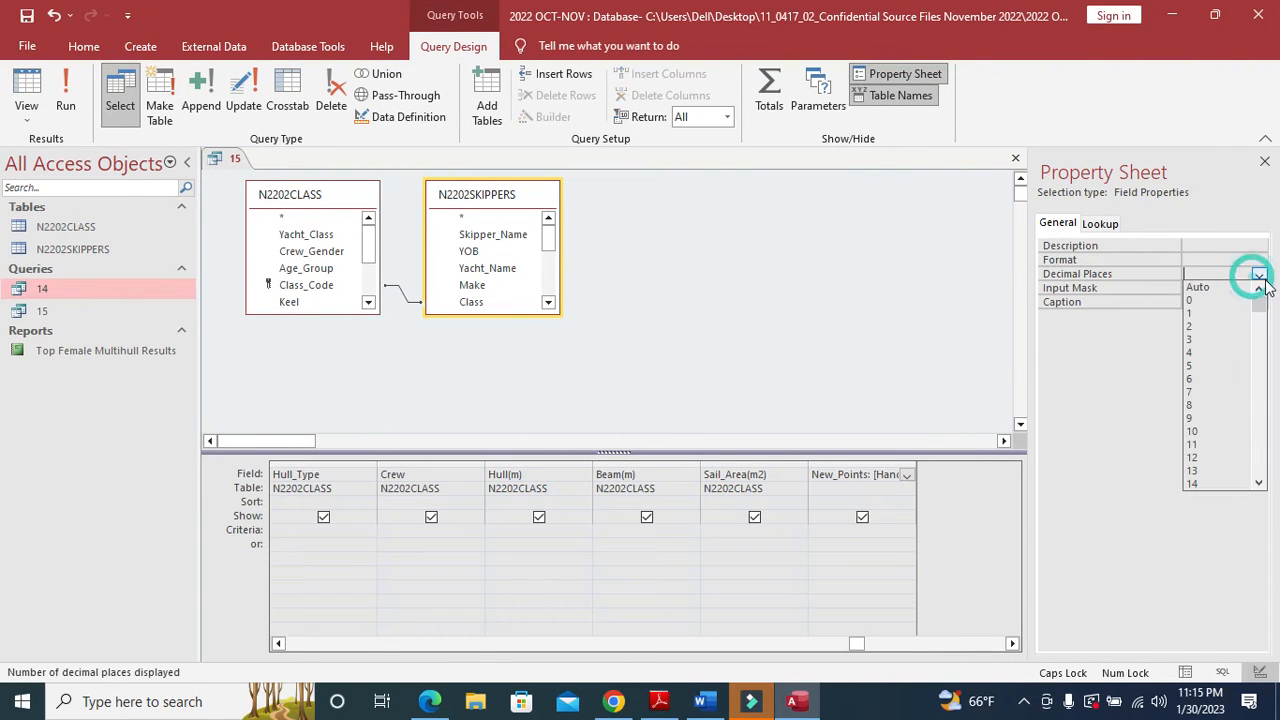
click(1217, 301)
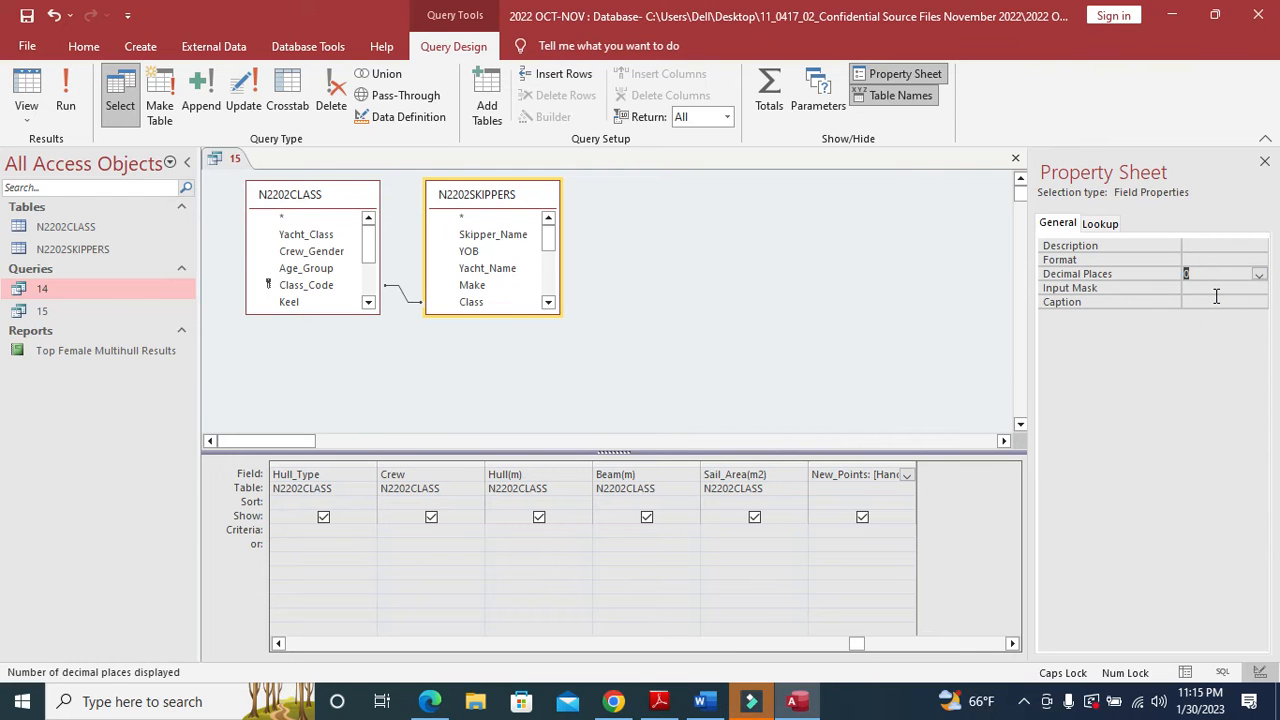
click(65, 100)
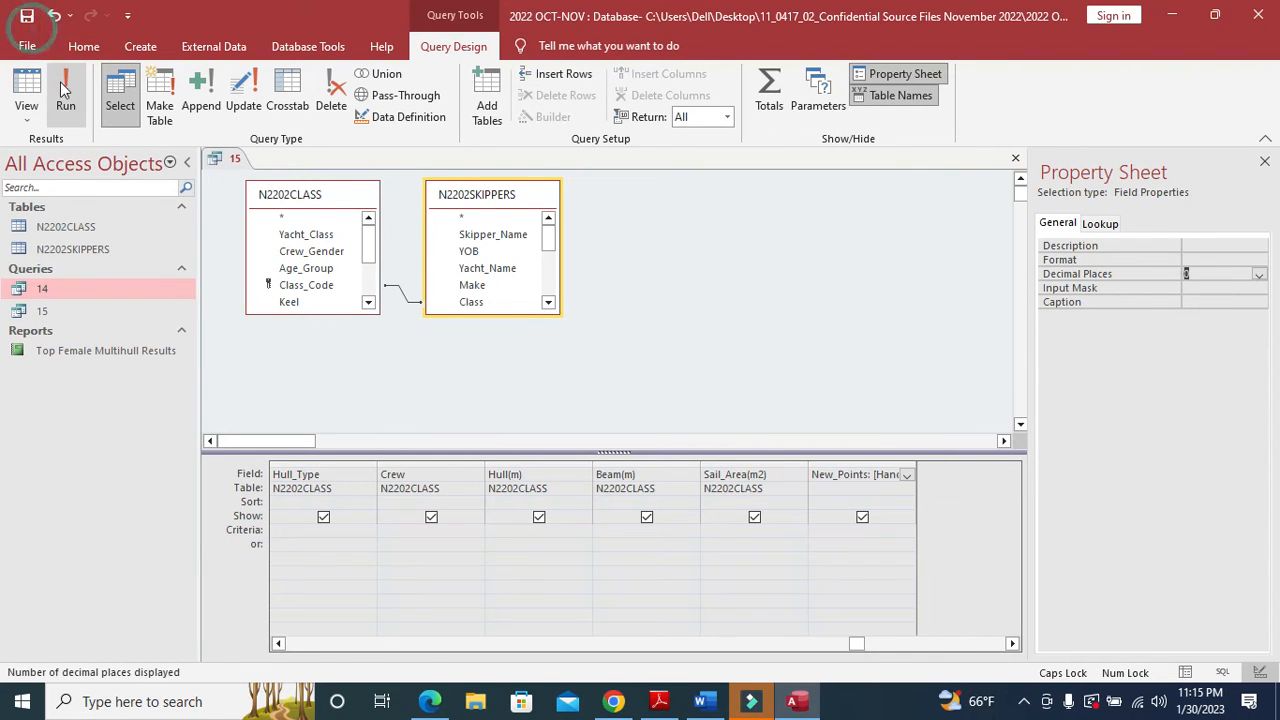
drag(660, 655, 990, 695)
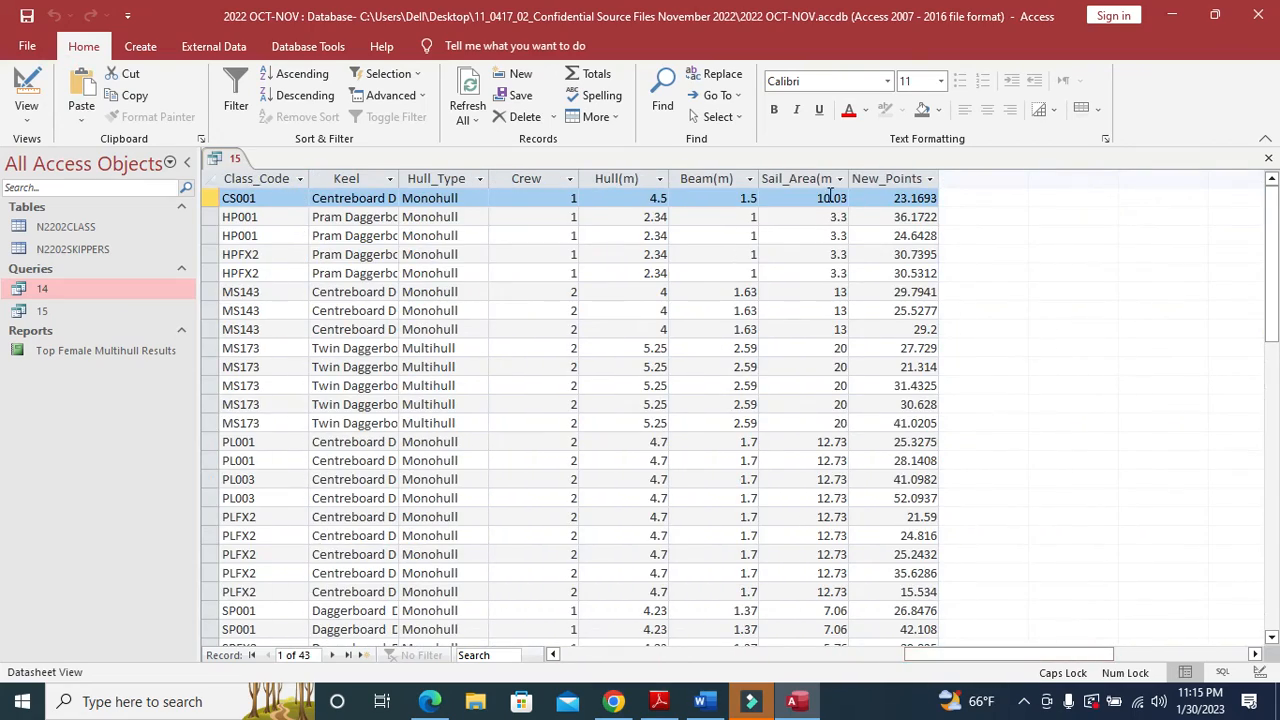
click(886, 178)
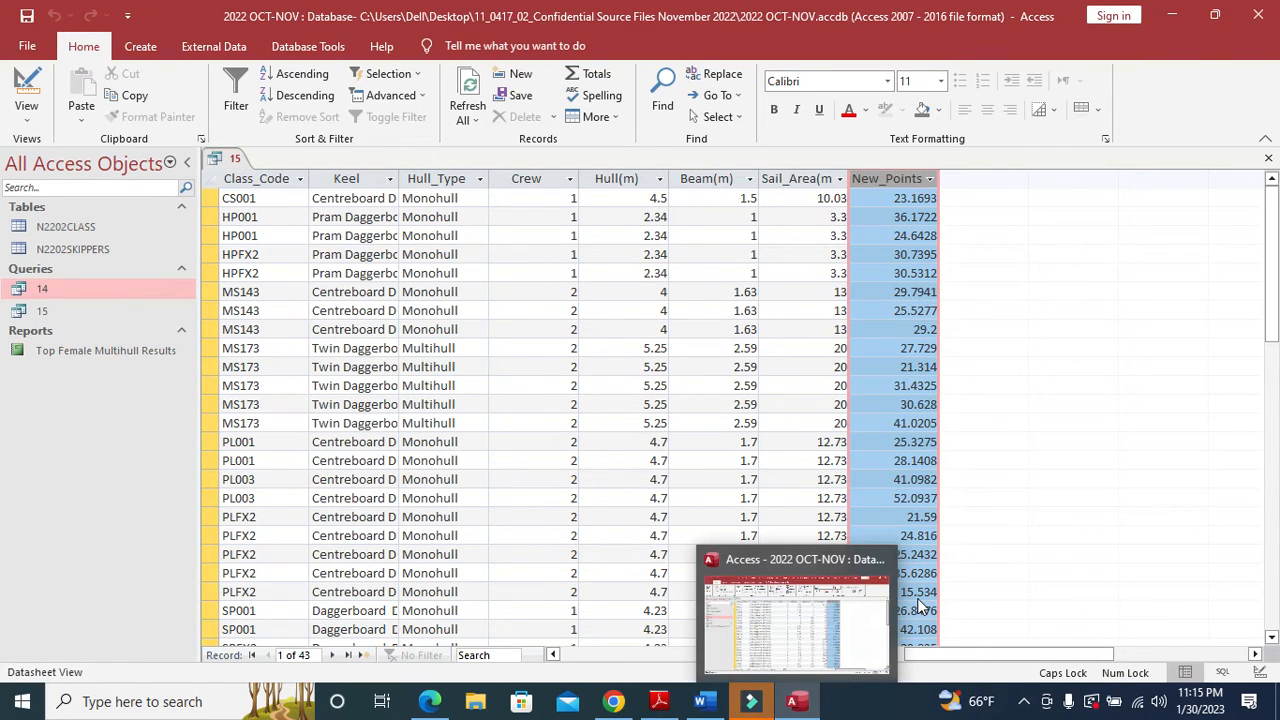
- Give New_Points the General Number format and rerun the query to check it
click(26, 95)
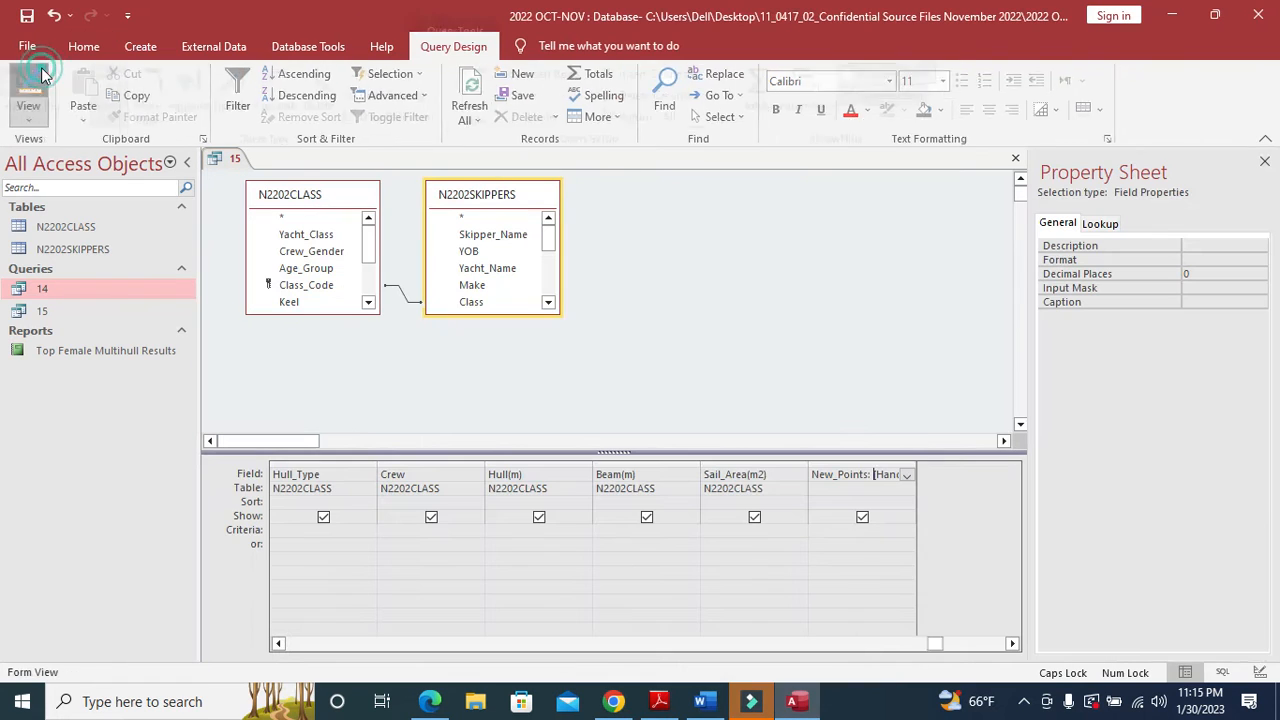
click(859, 474)
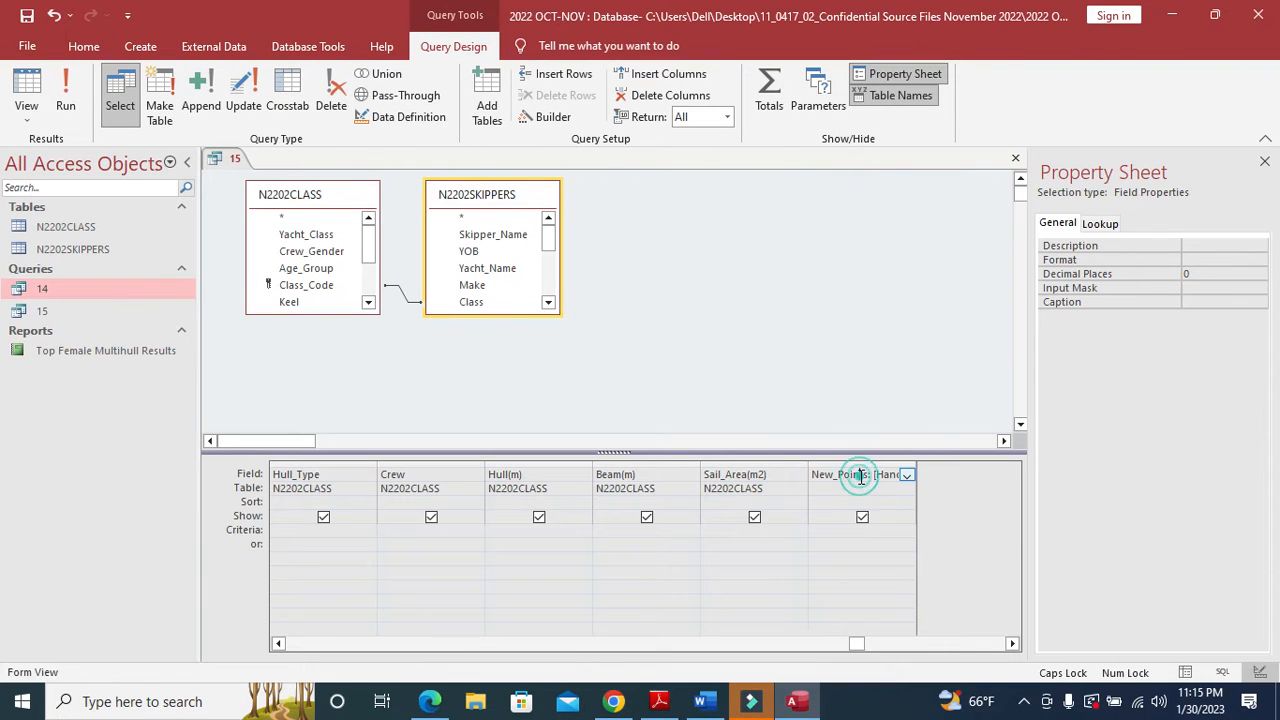
click(1195, 260)
click(1259, 261)
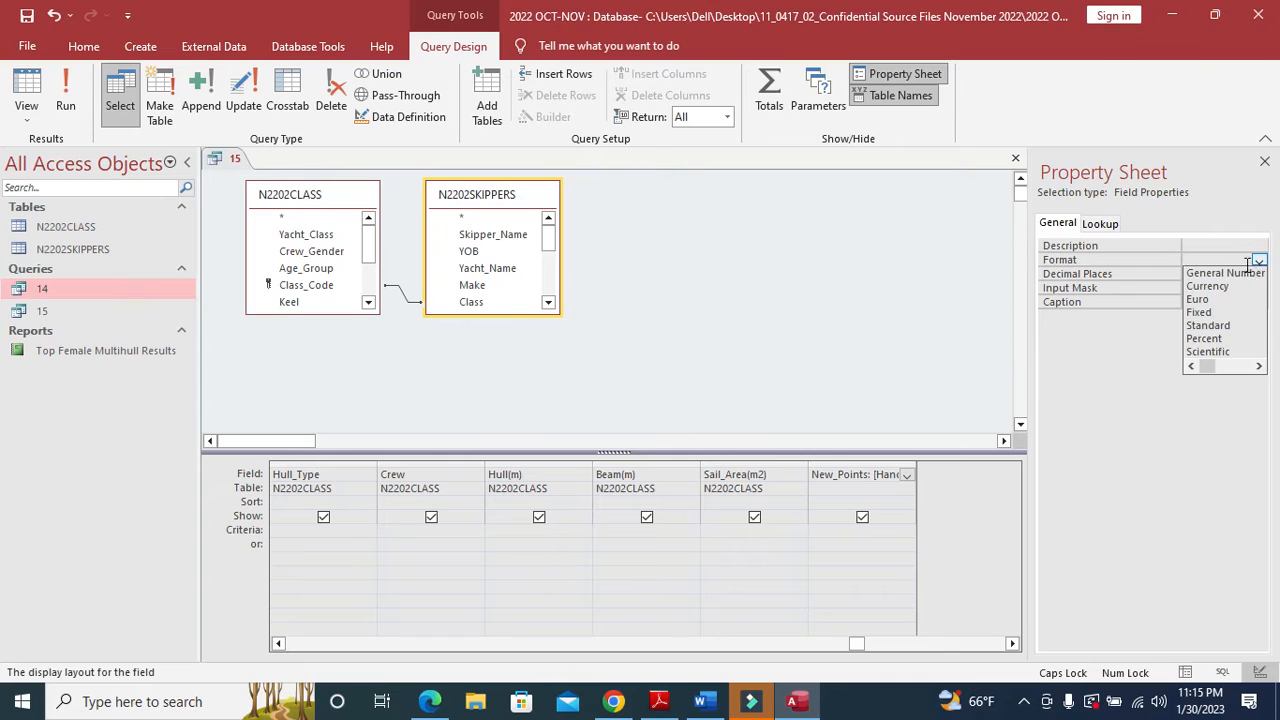
click(1220, 273)
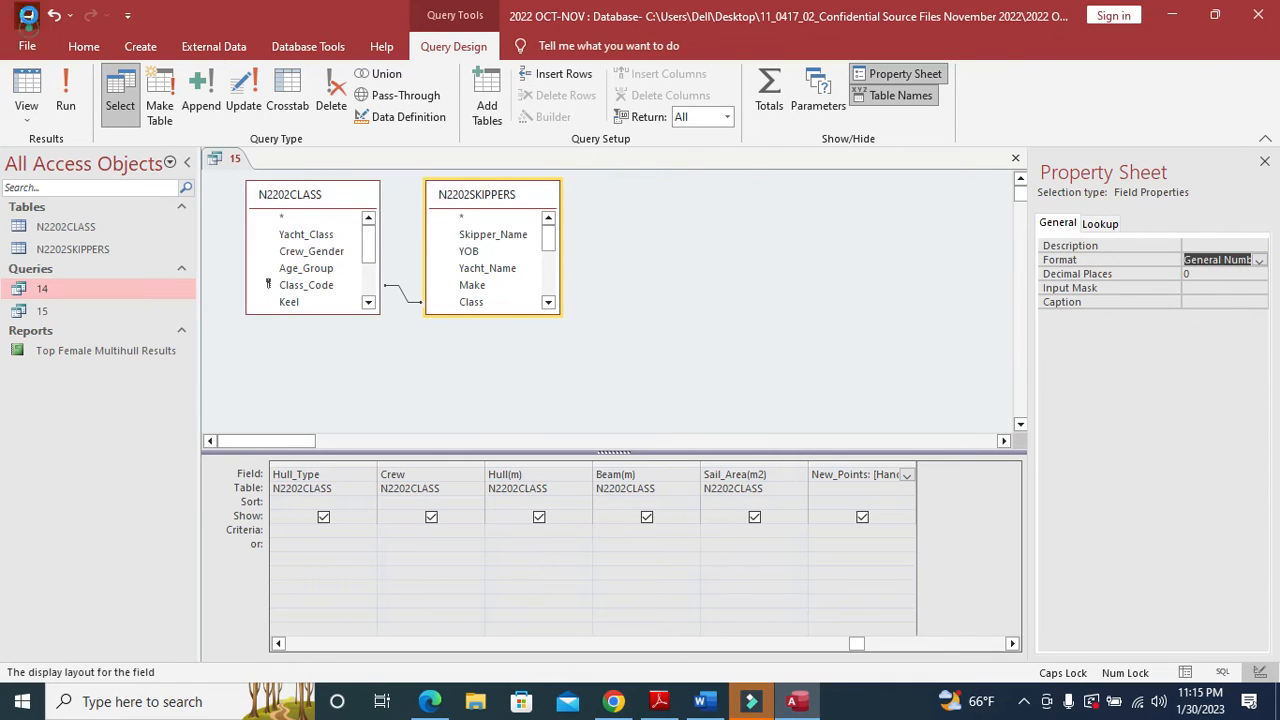
click(65, 100)
drag(645, 660, 955, 695)
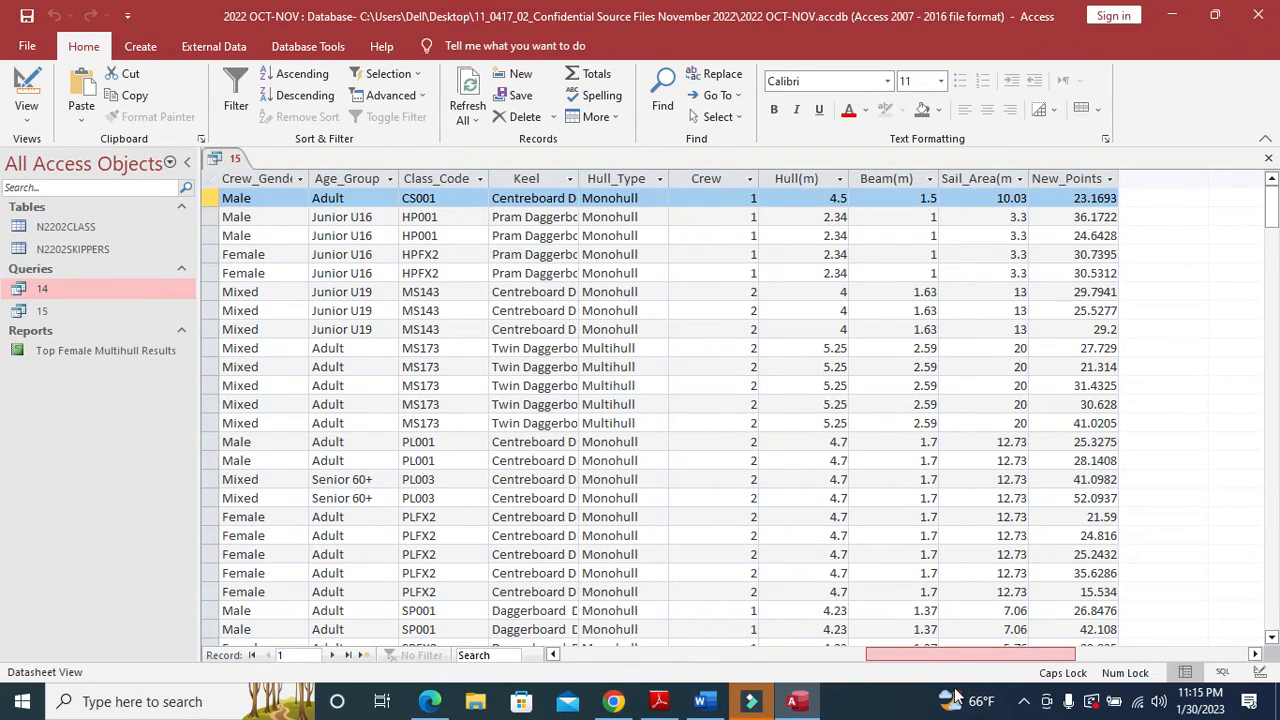
click(1068, 186)
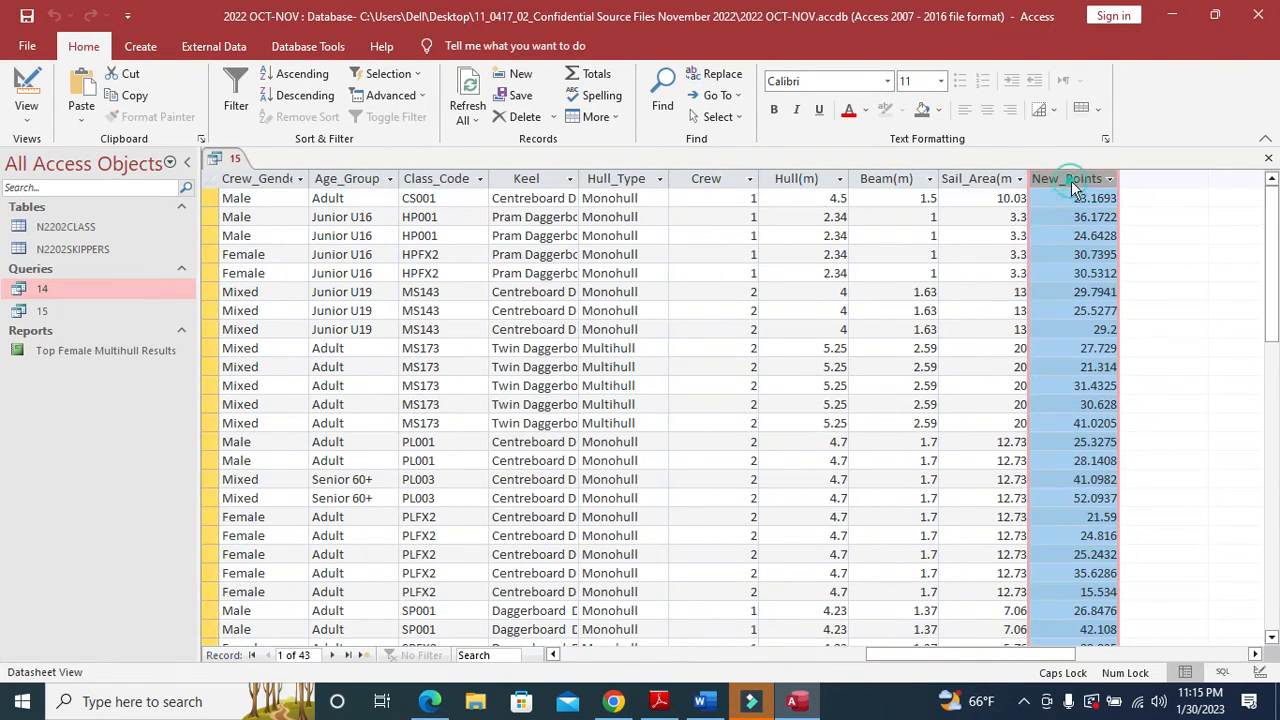
- Review the PDF brief, then return query 15 to Design View scrolled to the first column
click(659, 701)
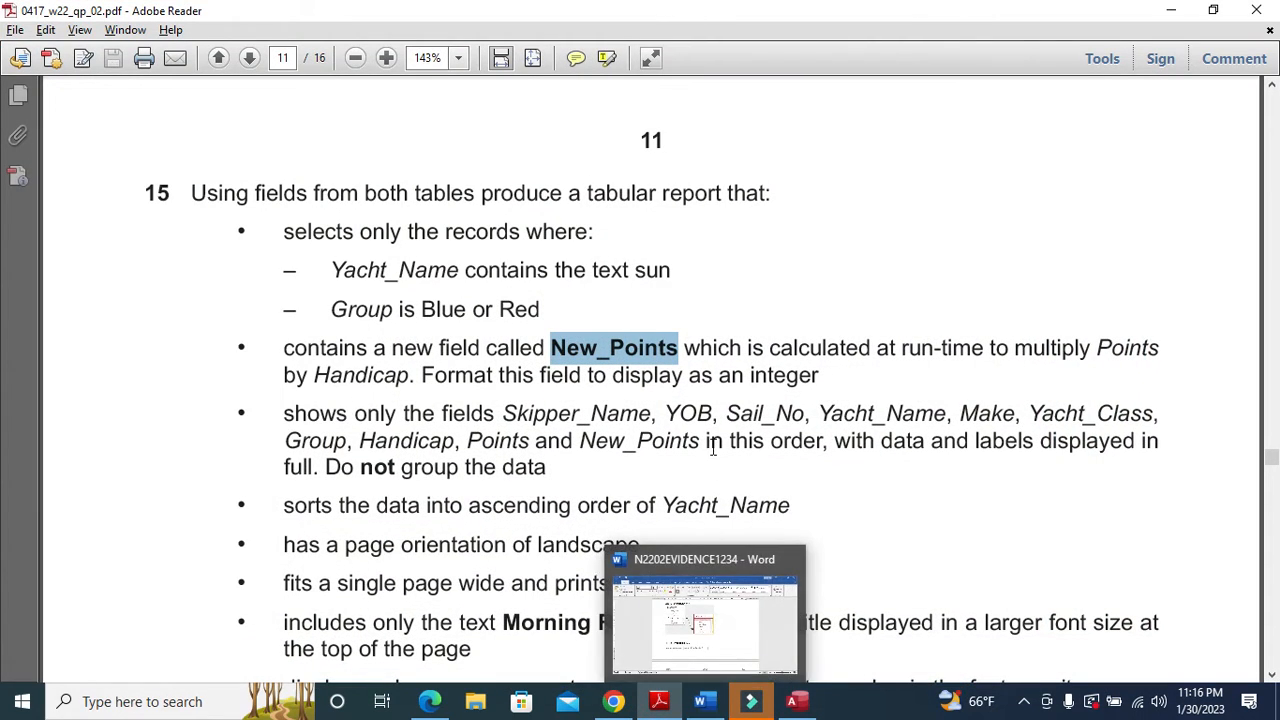
scroll(442, 458, down, 1)
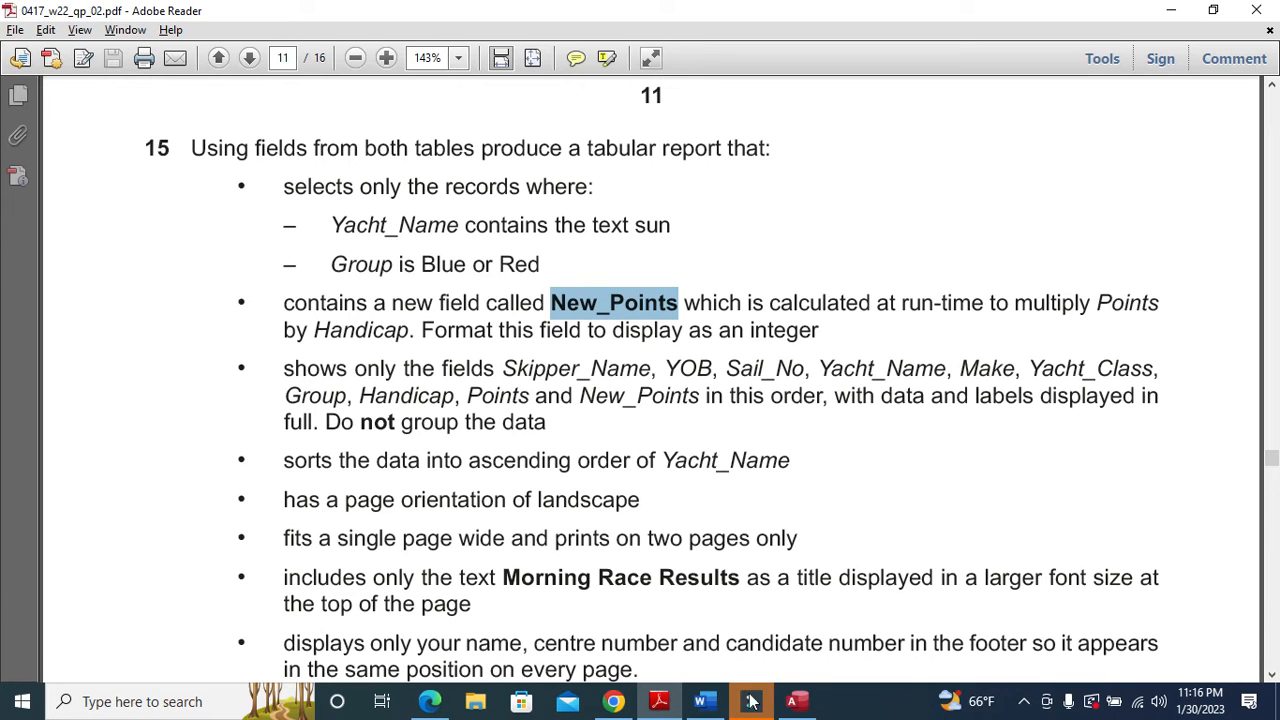
click(797, 706)
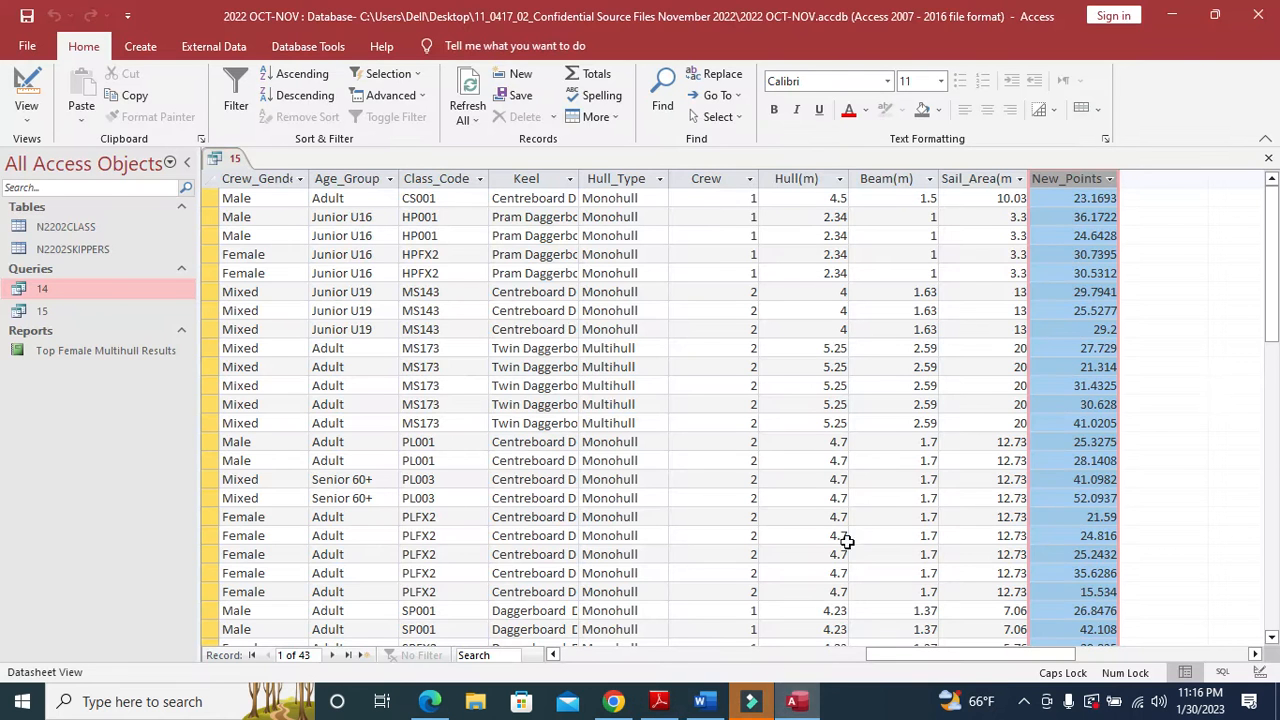
click(26, 88)
drag(856, 643, 285, 643)
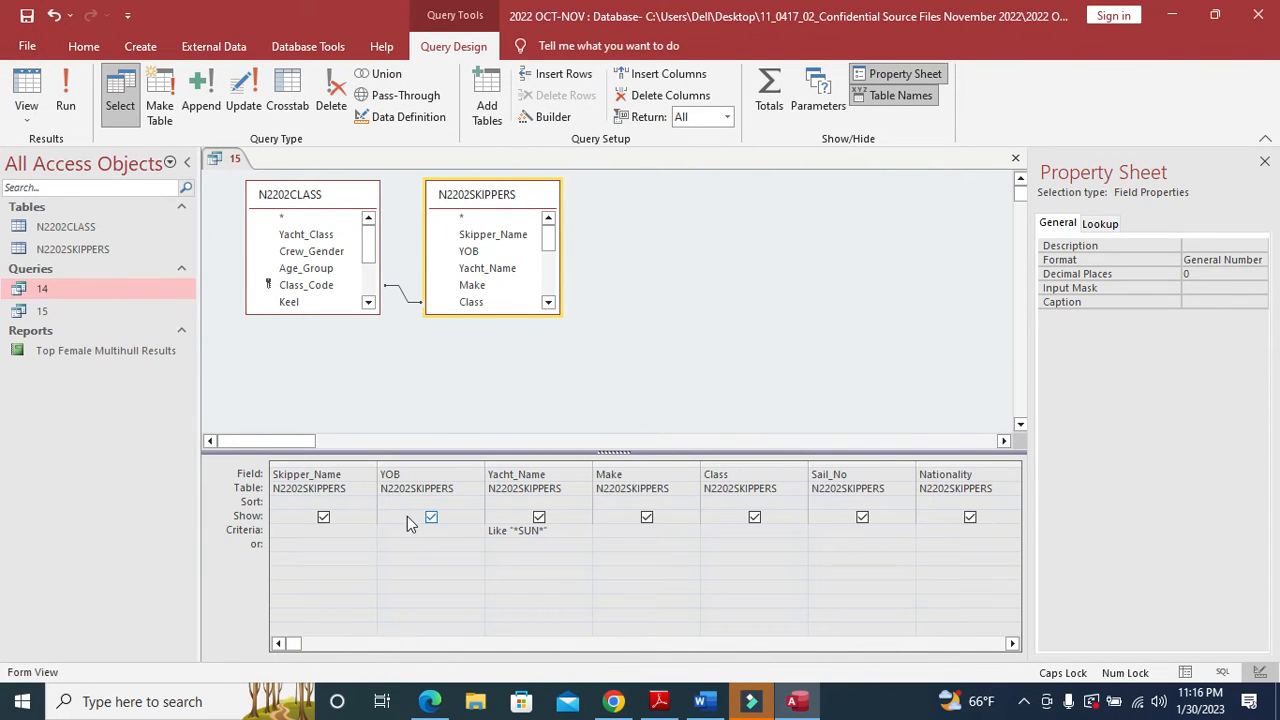
- Check the brief and keep Yacht_Name shown, re-ticking its Show box after unticking it
key(alt+Tab)
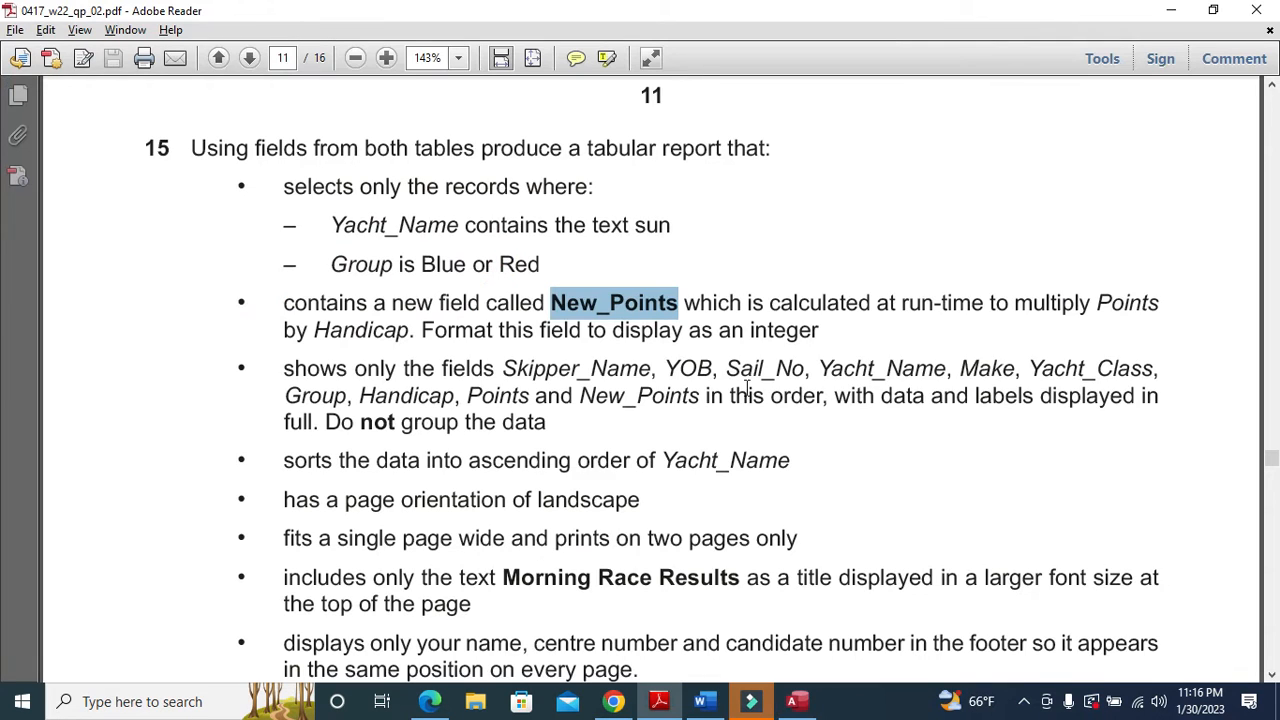
key(alt+Tab)
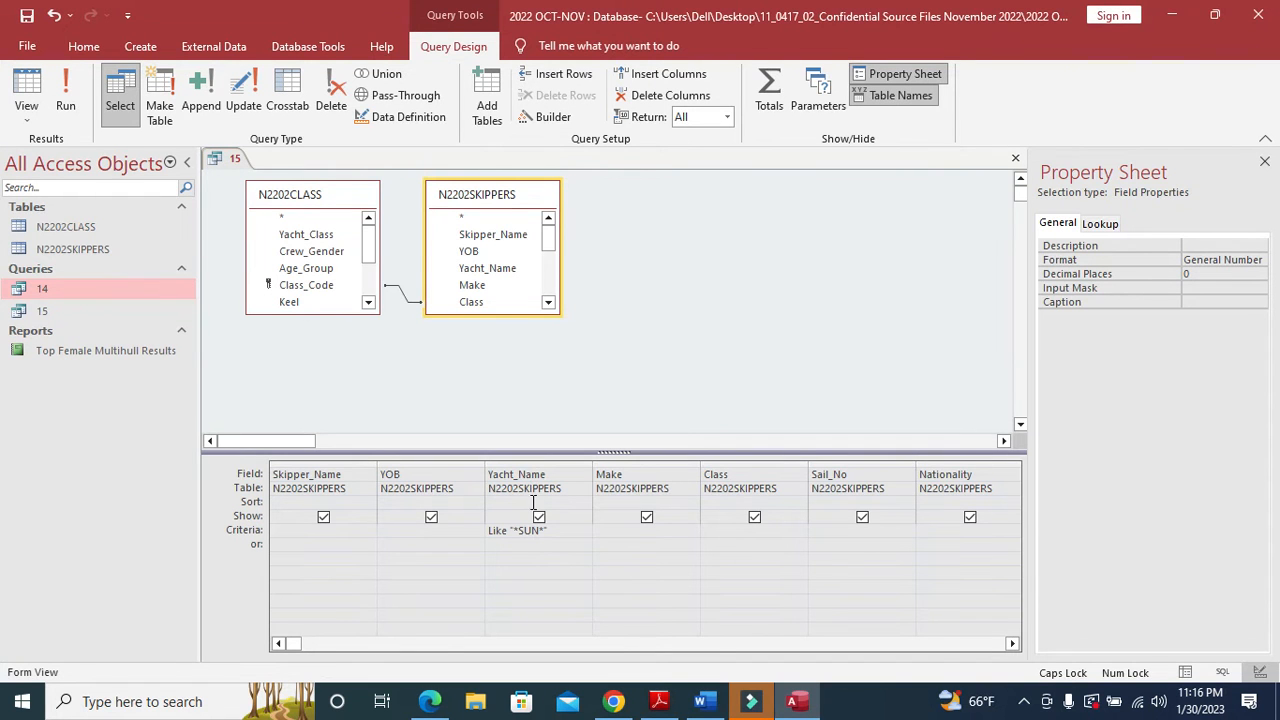
click(539, 517)
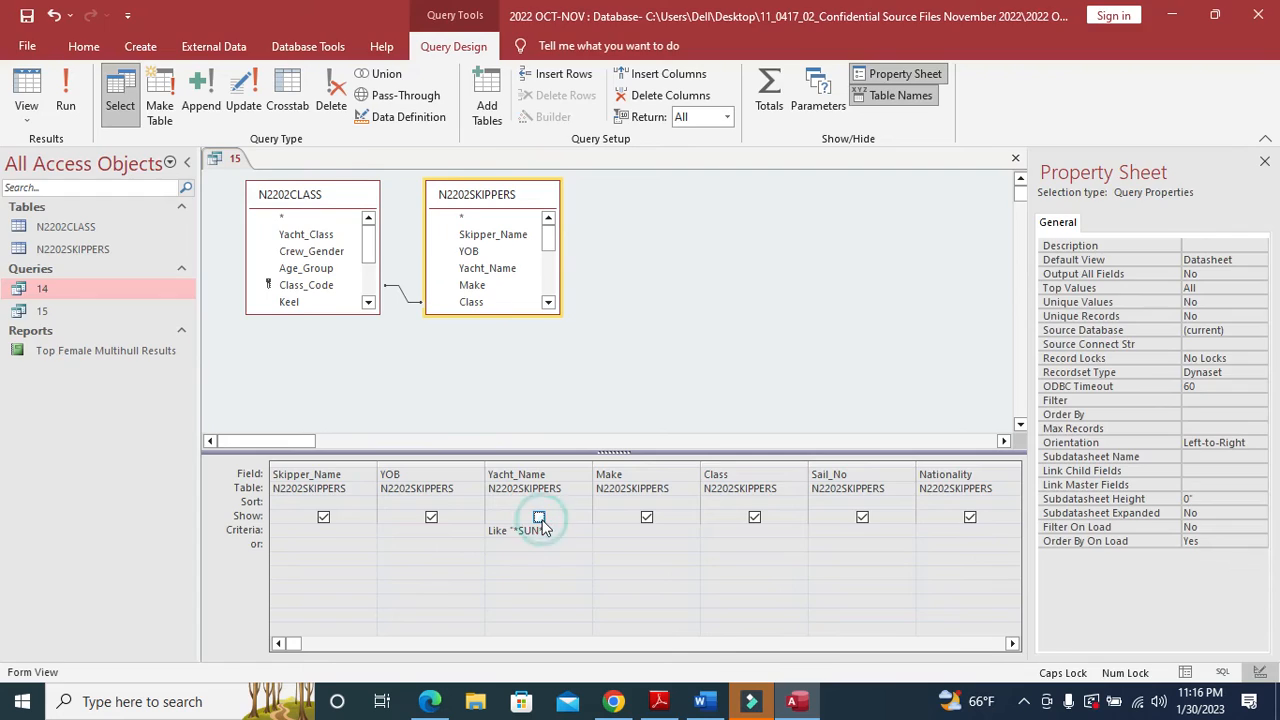
key(alt+Tab)
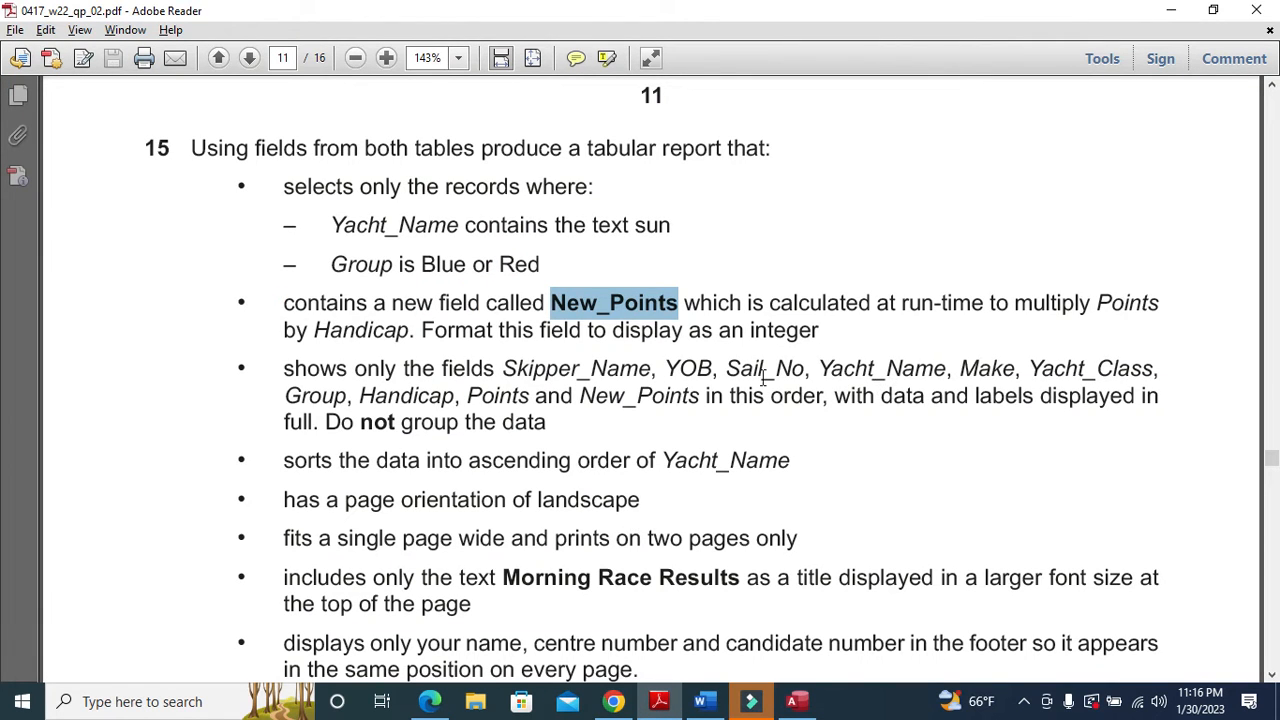
key(alt+Tab)
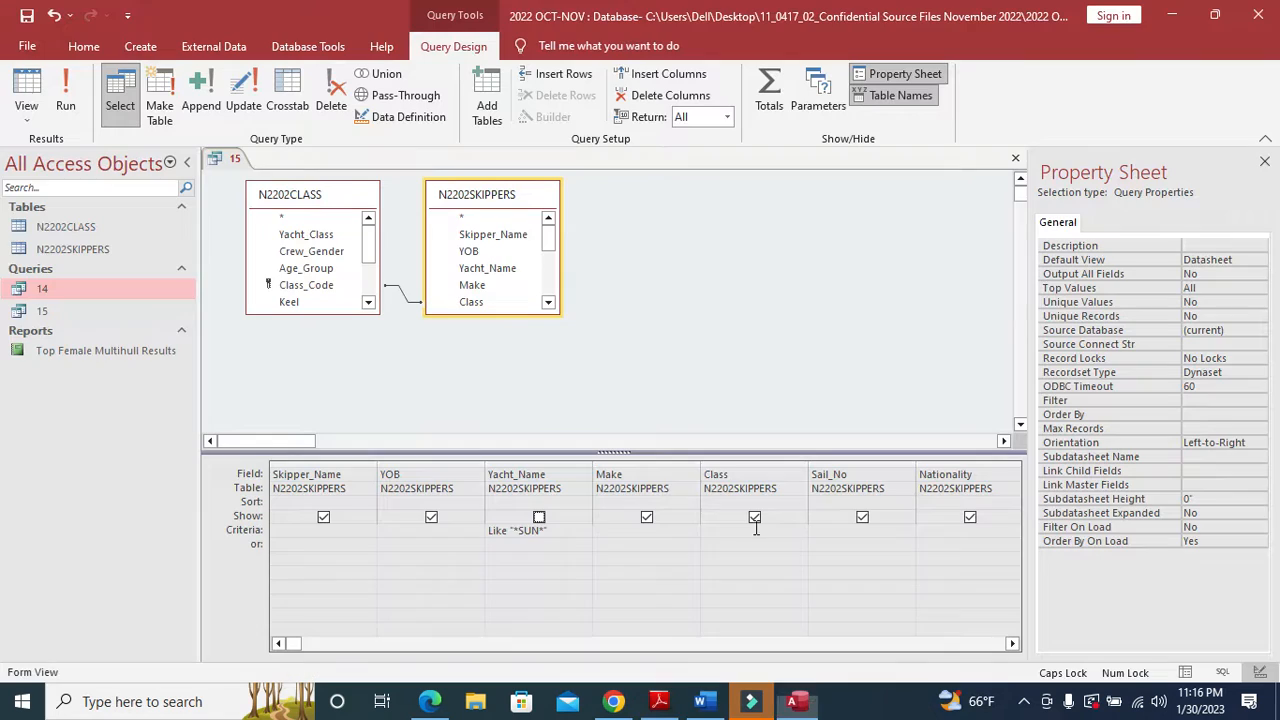
click(539, 517)
key(alt+Tab)
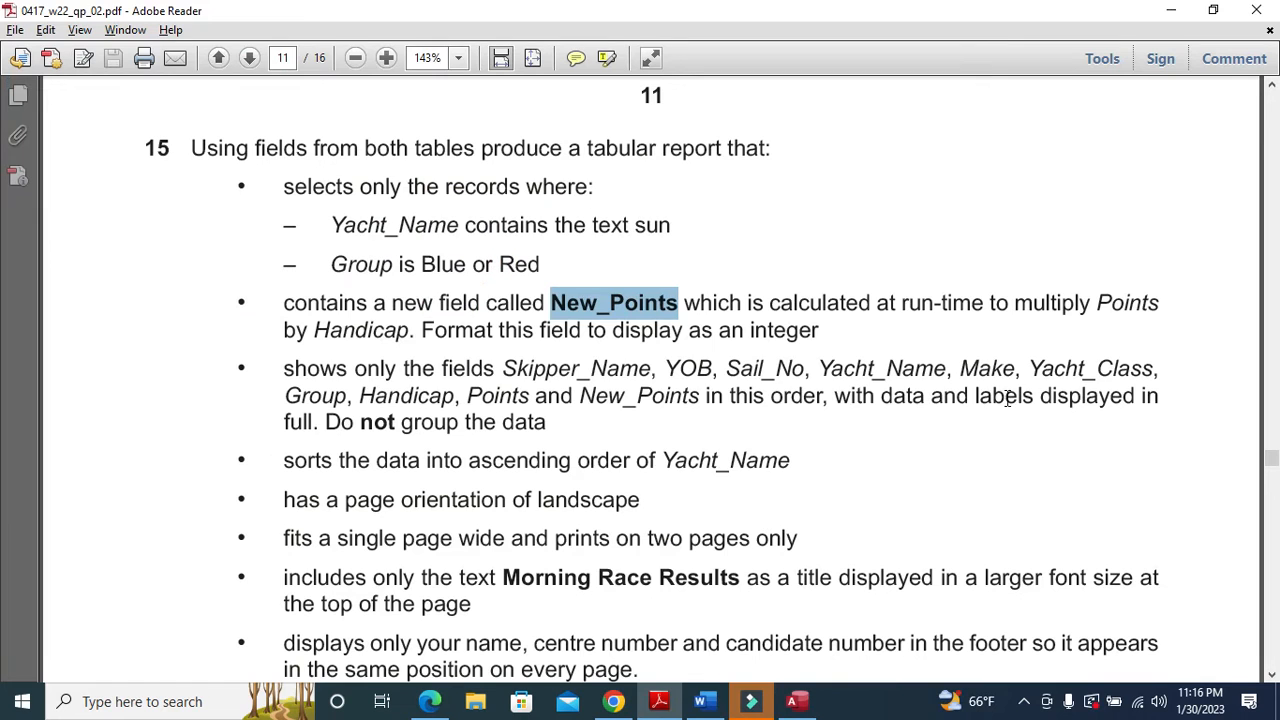
key(alt+Tab)
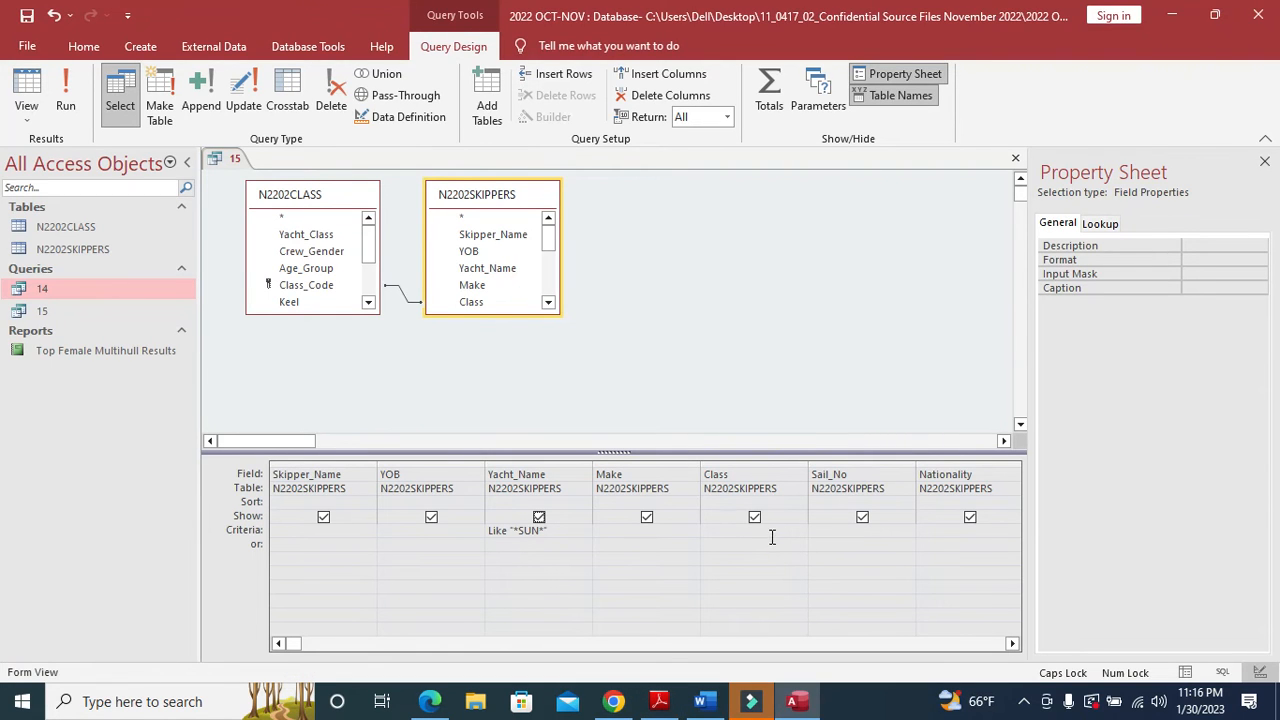
- Scroll the design grid and hide the Class field from the results
click(1012, 644)
click(1012, 644)
click(1012, 644)
click(1012, 644)
click(1012, 644)
click(1012, 644)
click(1012, 644)
click(1012, 644)
click(1012, 644)
click(1012, 644)
click(1012, 644)
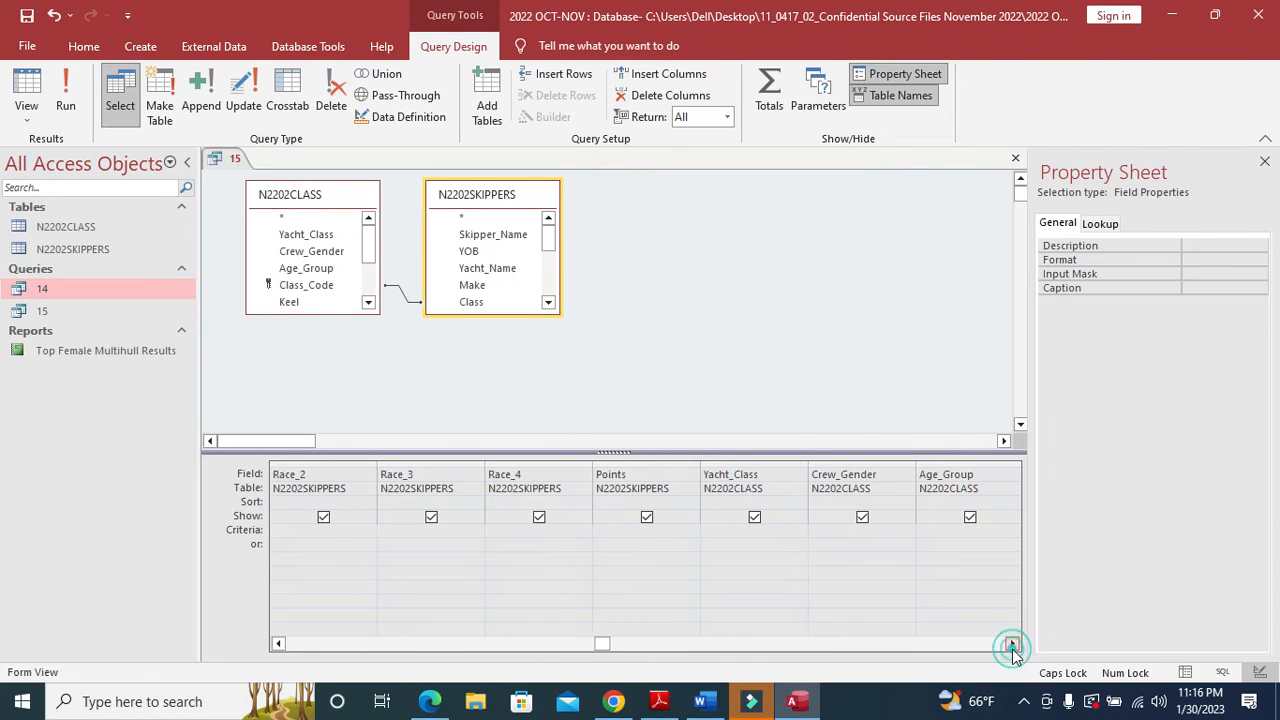
drag(601, 646, 281, 645)
click(755, 518)
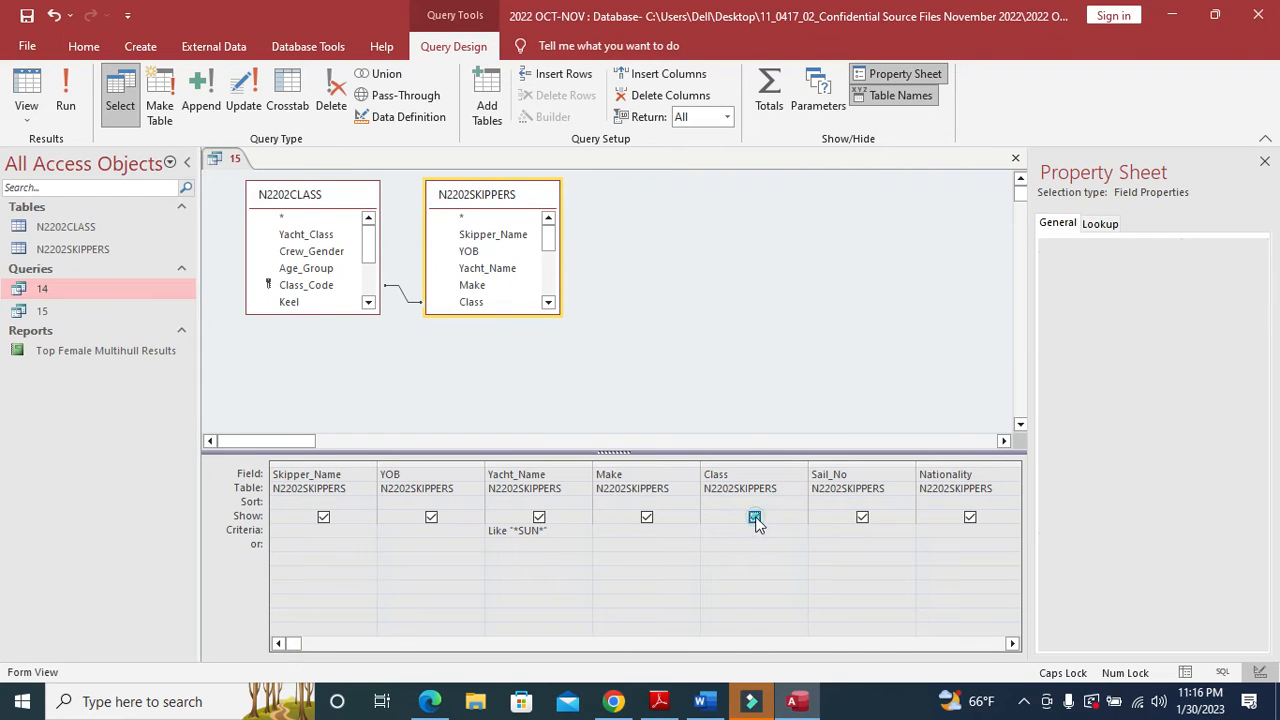
key(alt+Tab)
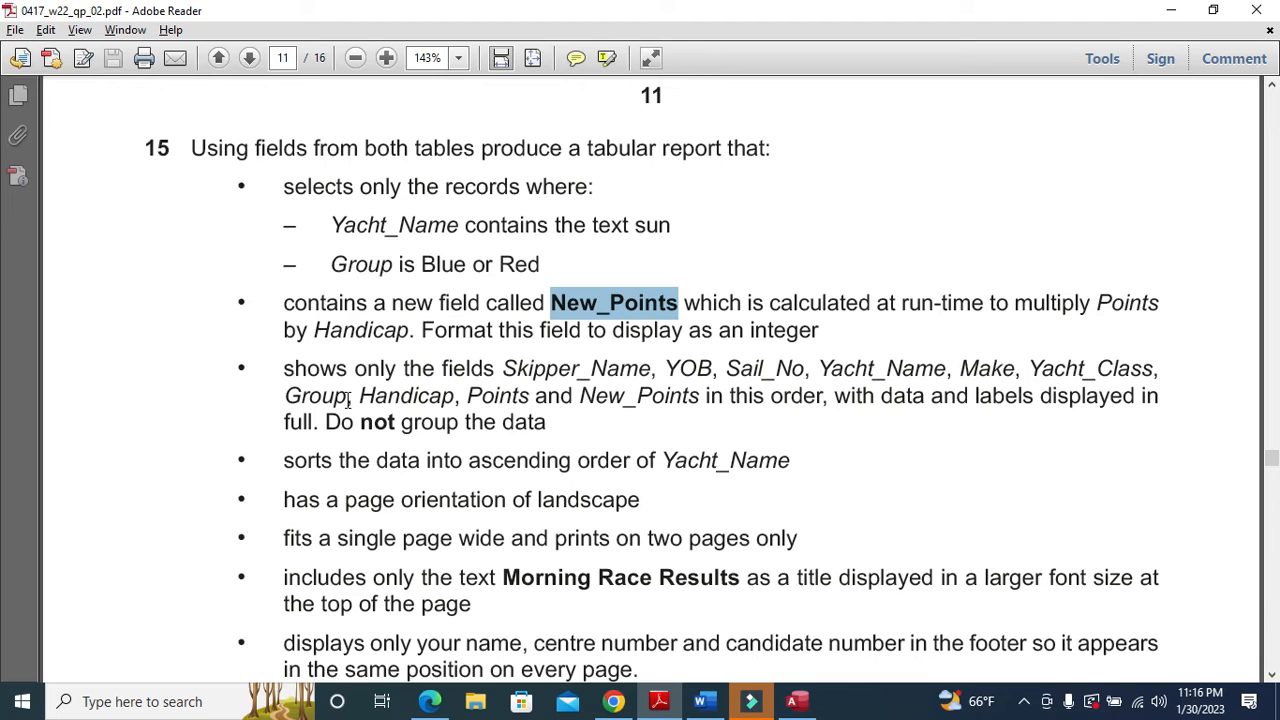
key(alt+Tab)
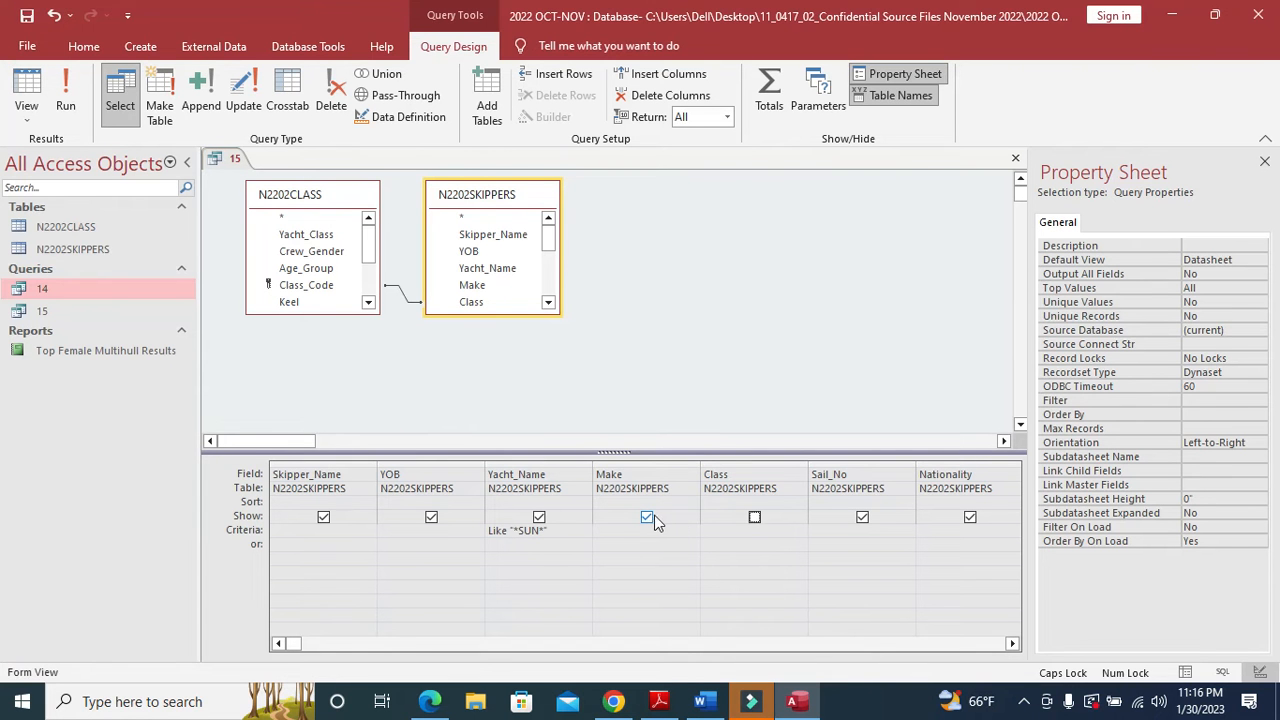
- Hide Sail_No, Nationality and Skip_Gender from the query results
click(862, 517)
click(972, 517)
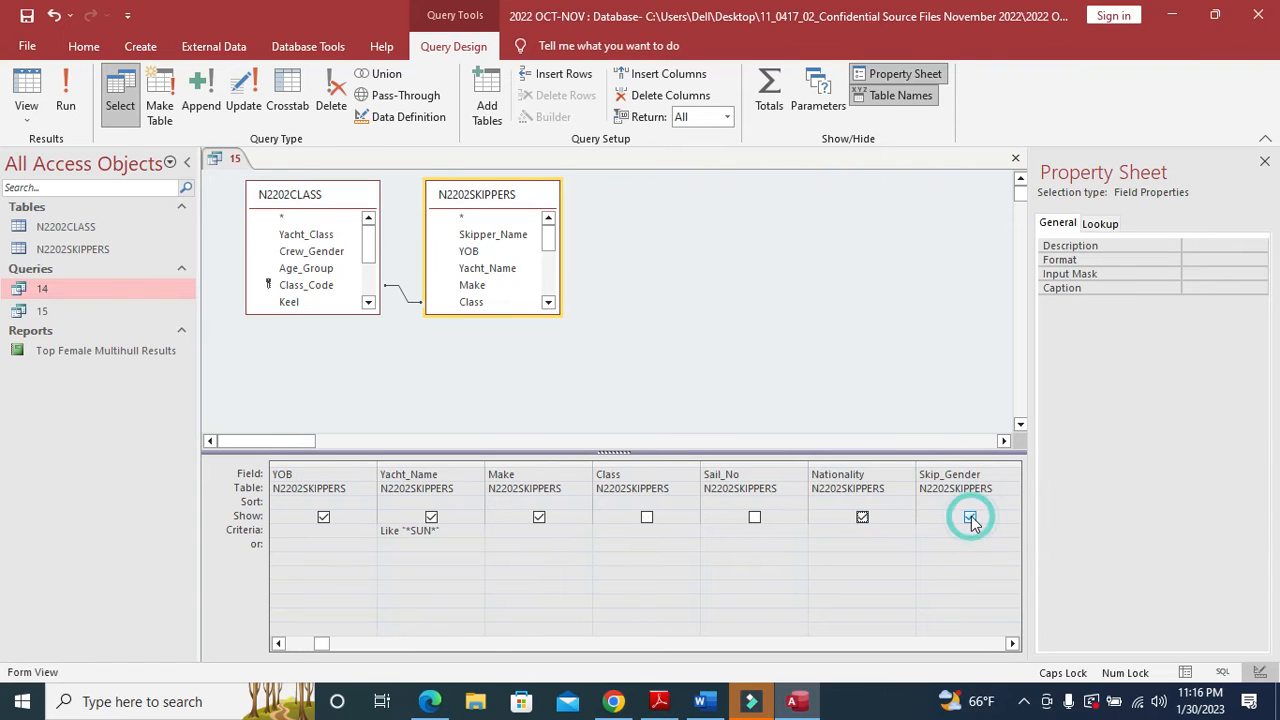
click(864, 518)
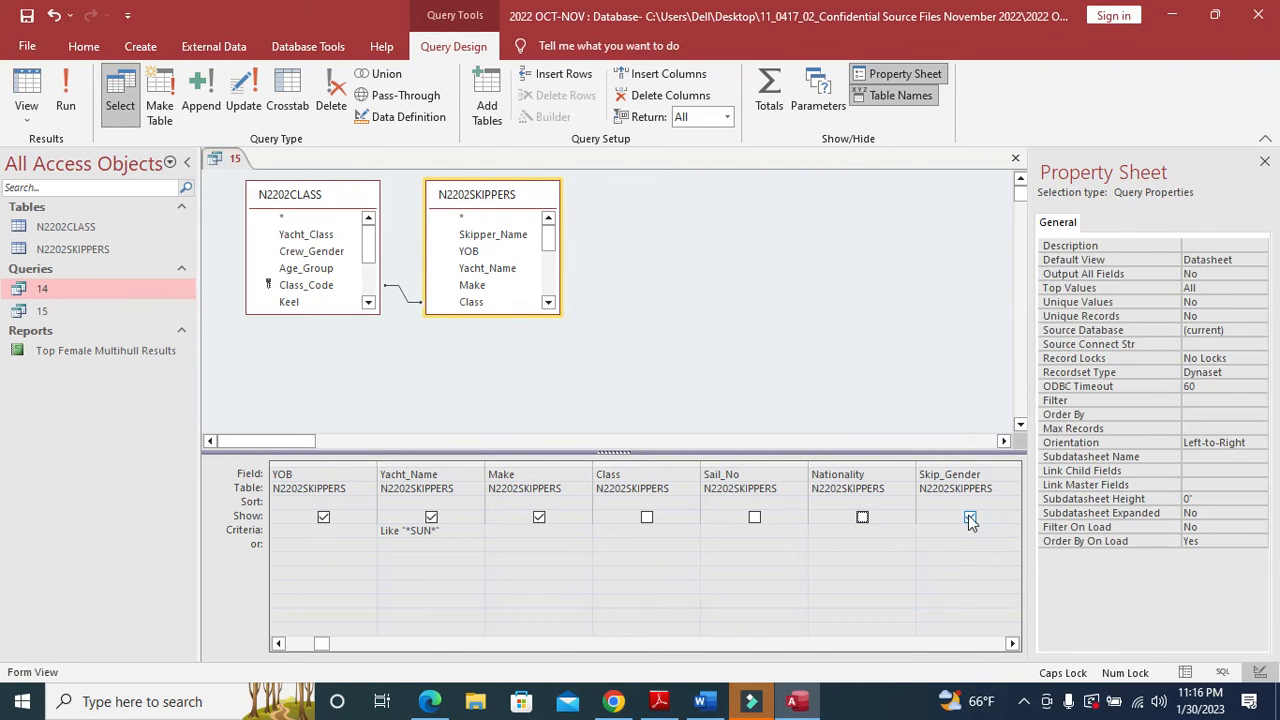
key(alt+Tab)
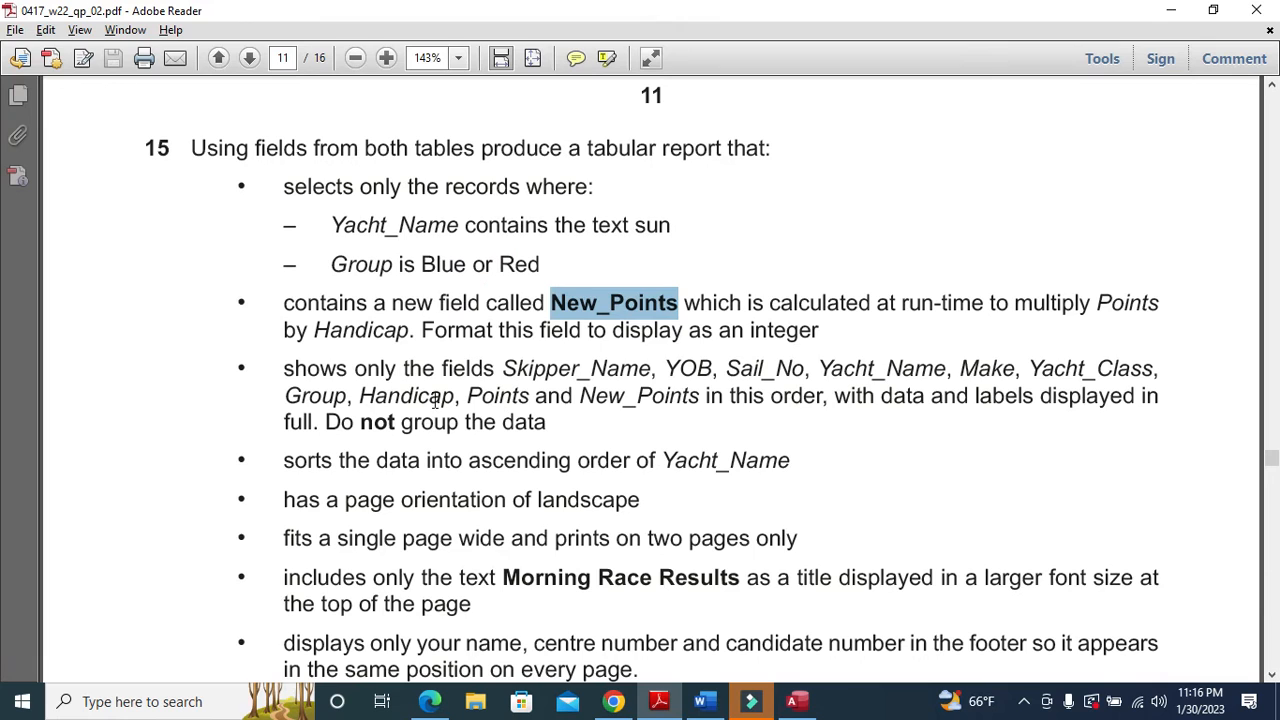
key(alt+Tab)
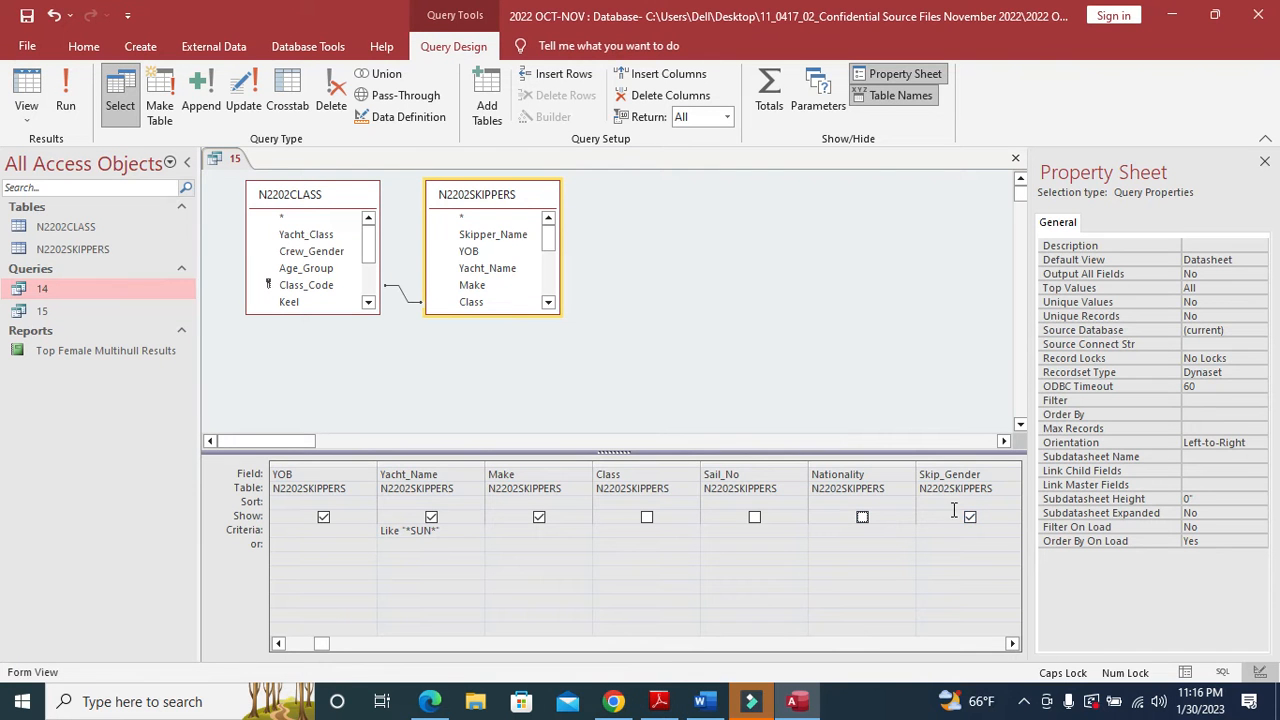
click(969, 518)
click(862, 518)
key(alt+Tab)
click(392, 404)
key(alt+Tab)
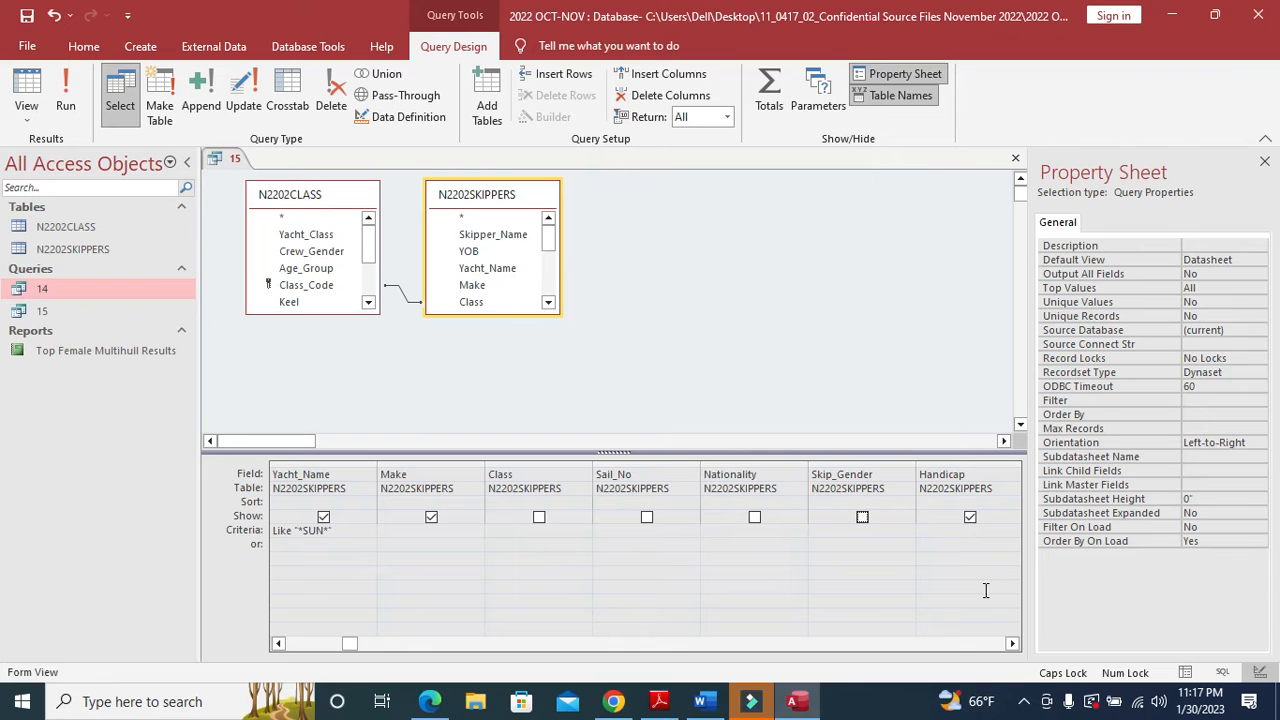
- Hide Race_1, Race_2, Race_3 and Race_4 from query 15's results
click(1012, 643)
click(1012, 643)
click(1012, 643)
key(alt+Tab)
key(alt+Tab)
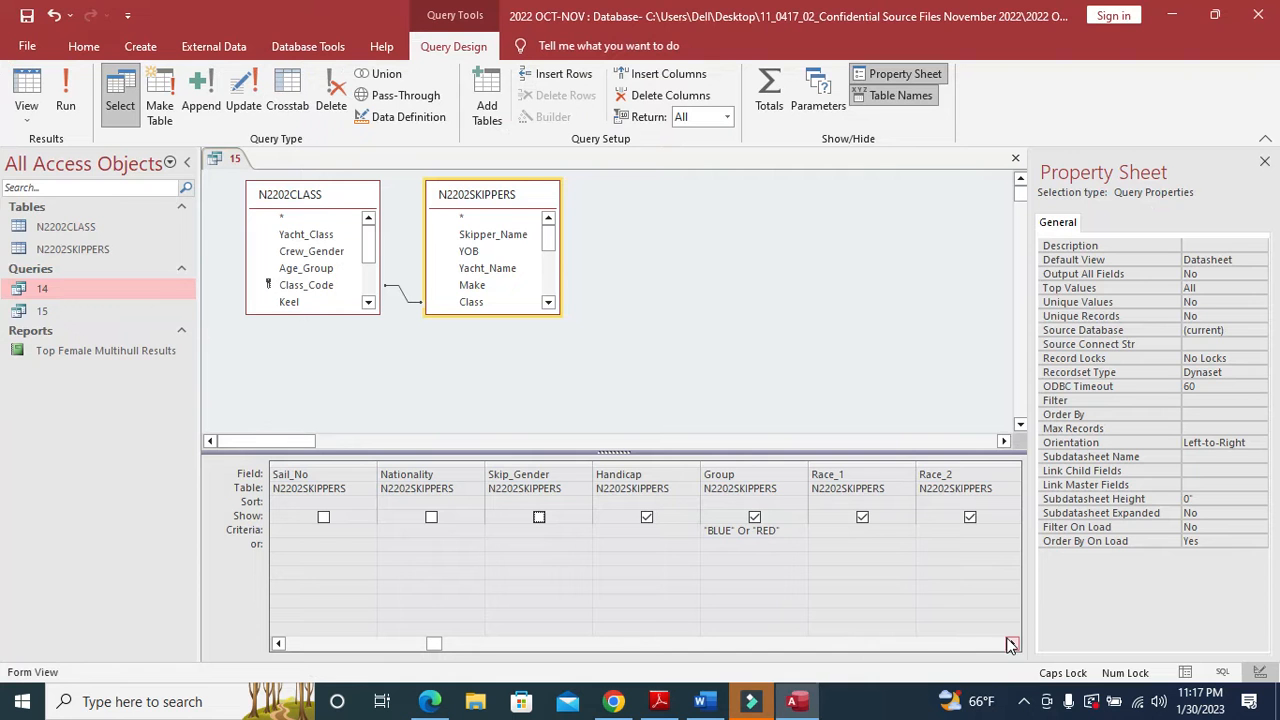
click(860, 517)
click(966, 517)
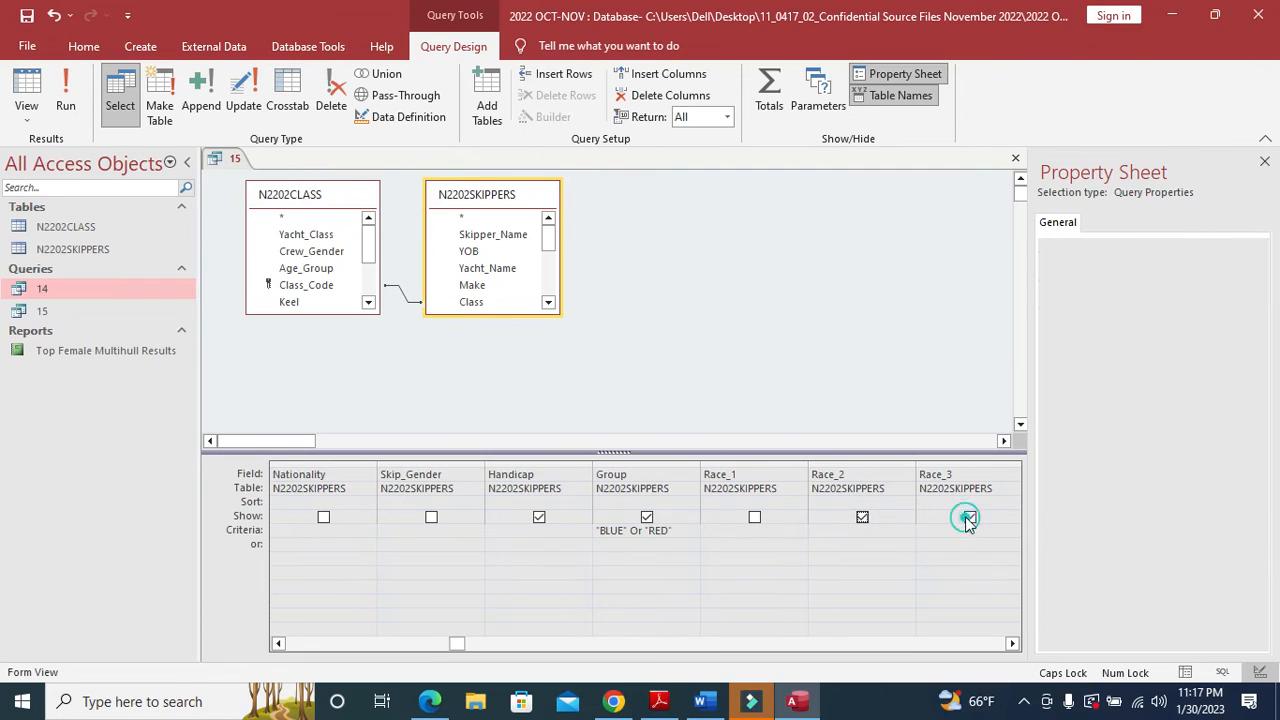
click(862, 517)
click(969, 517)
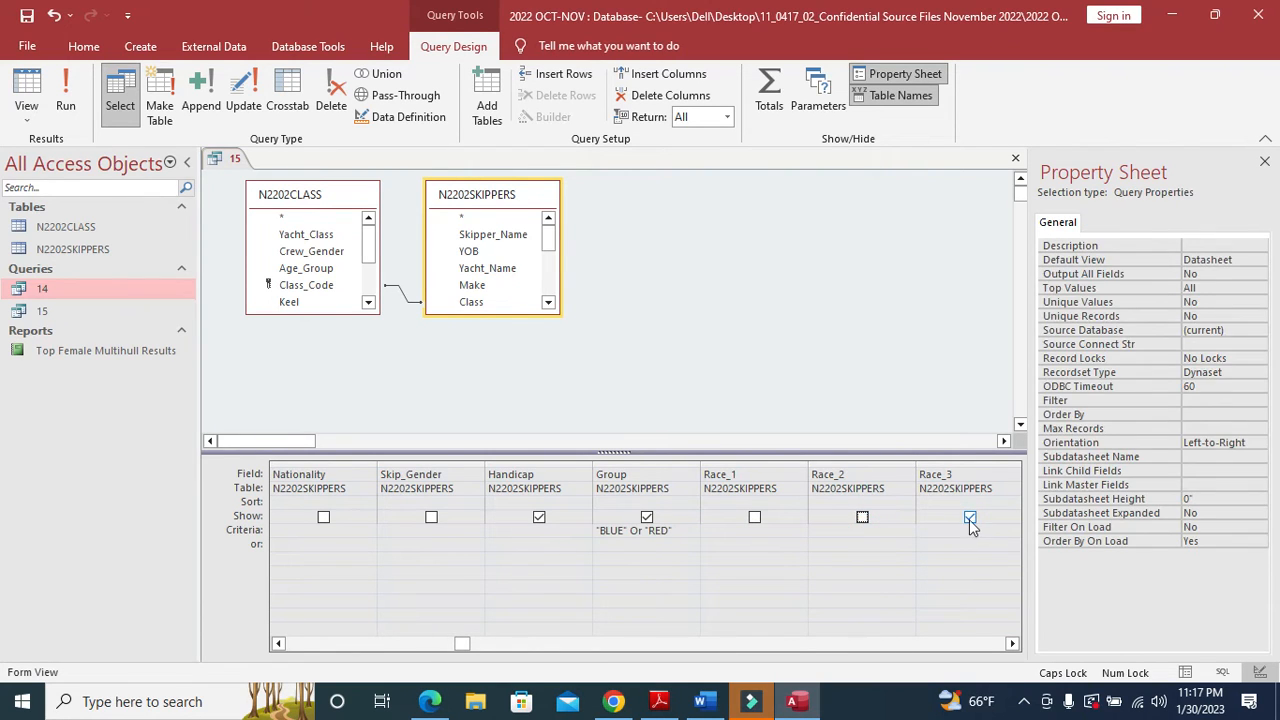
click(969, 517)
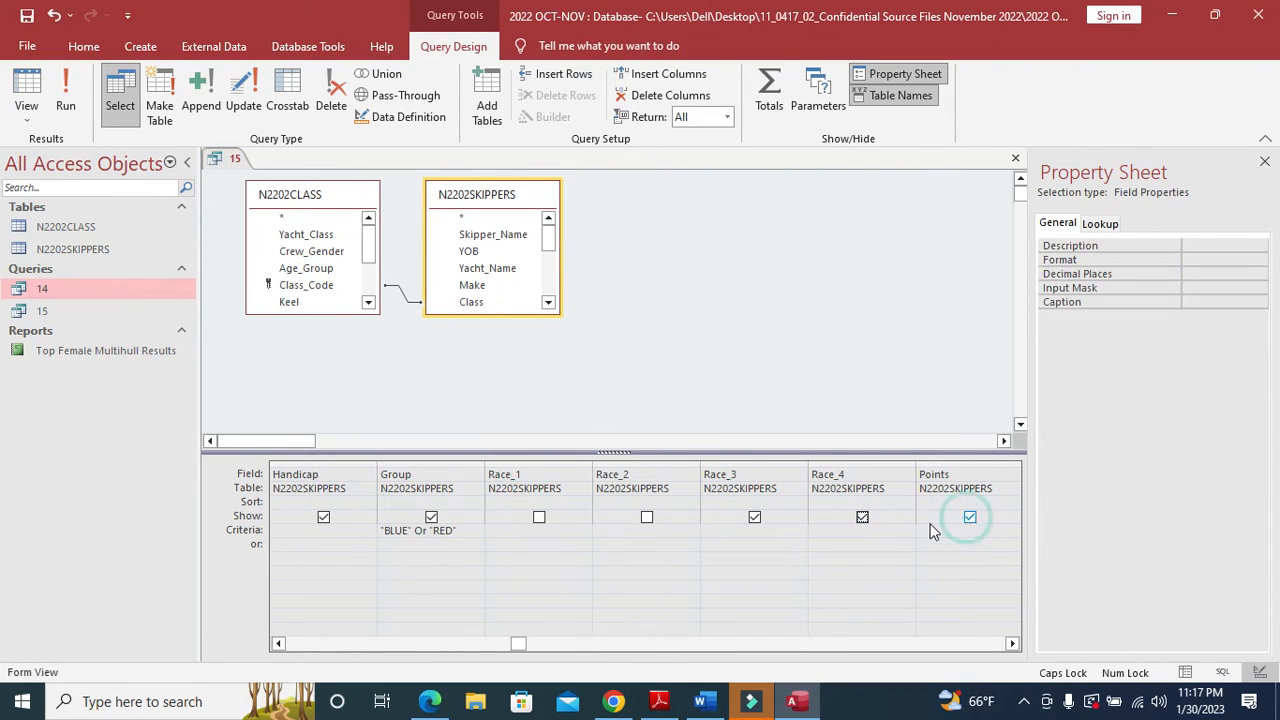
click(862, 517)
click(754, 518)
key(alt+Tab)
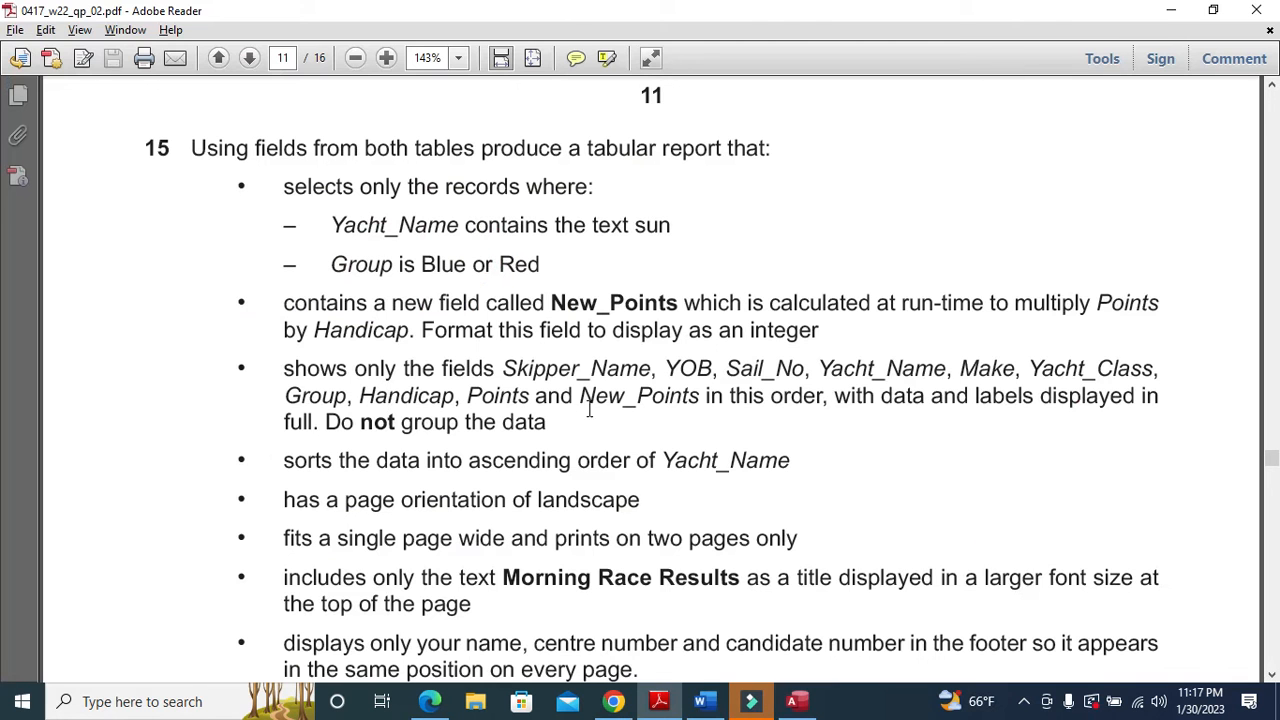
key(alt+Tab)
- Hide Crew_Gender, Age_Group and Class_Code from the query results
click(1012, 643)
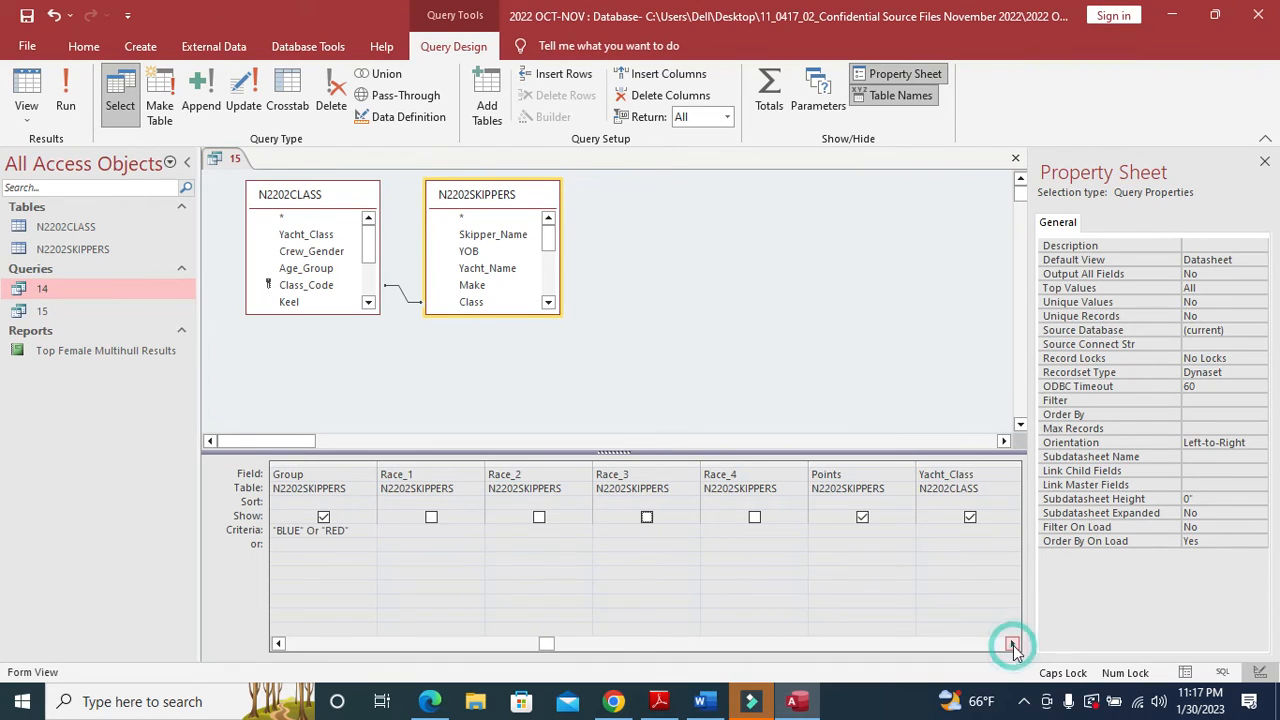
click(1012, 643)
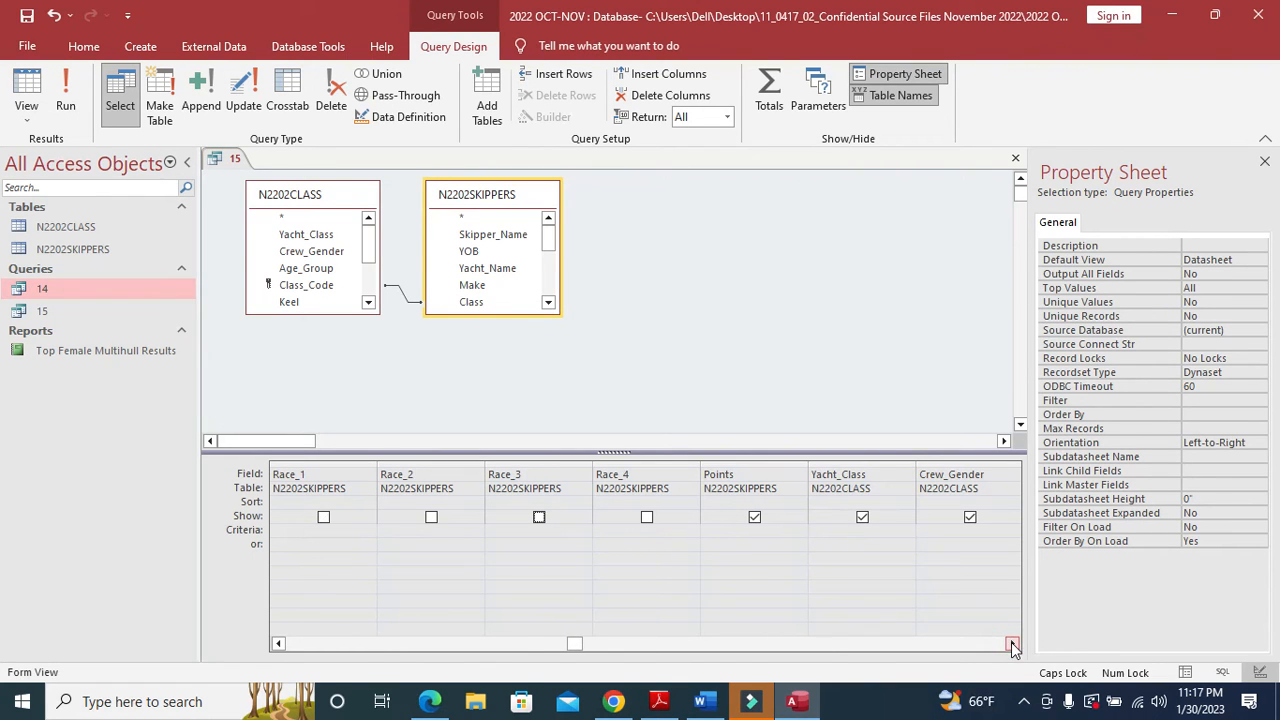
key(alt+Tab)
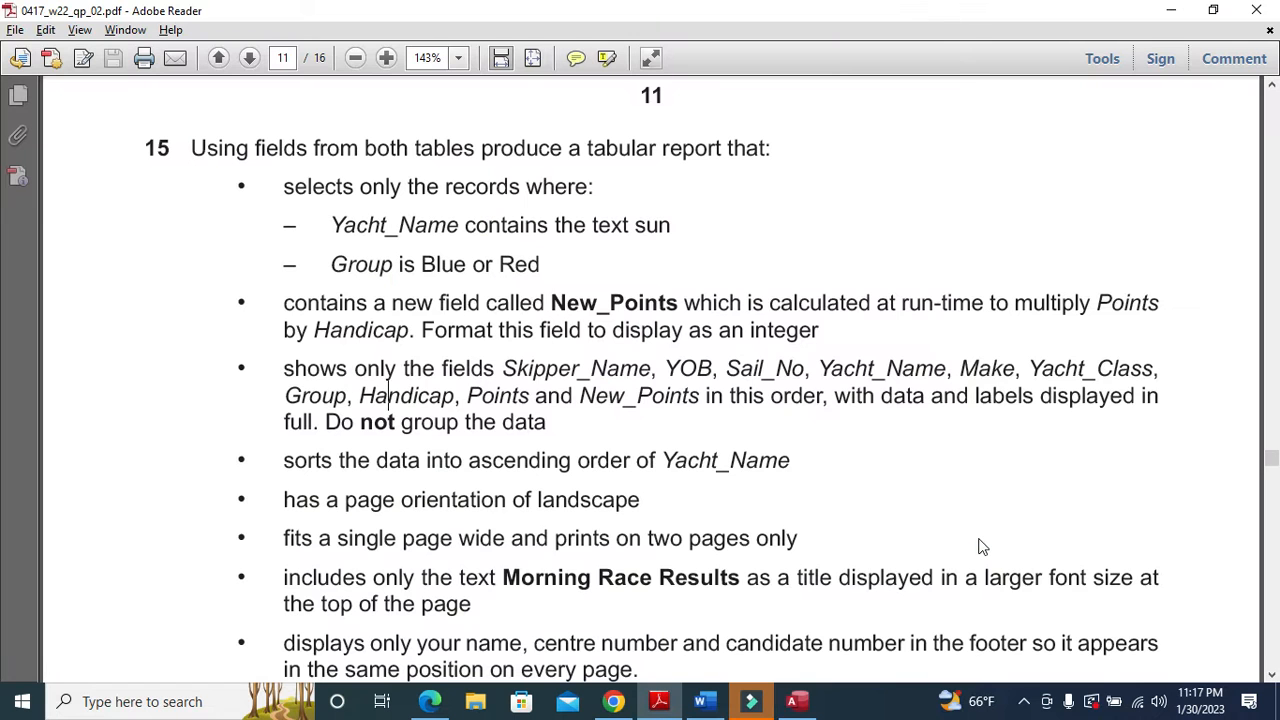
key(alt+Tab)
click(975, 518)
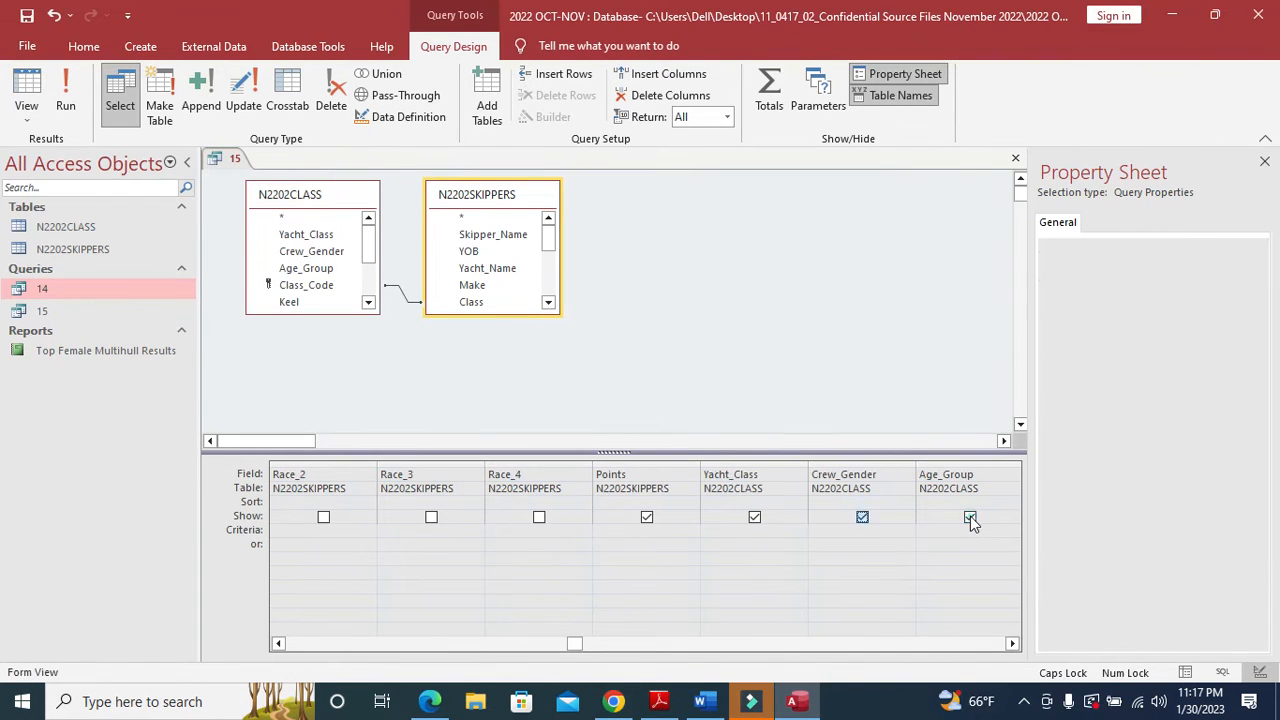
click(862, 517)
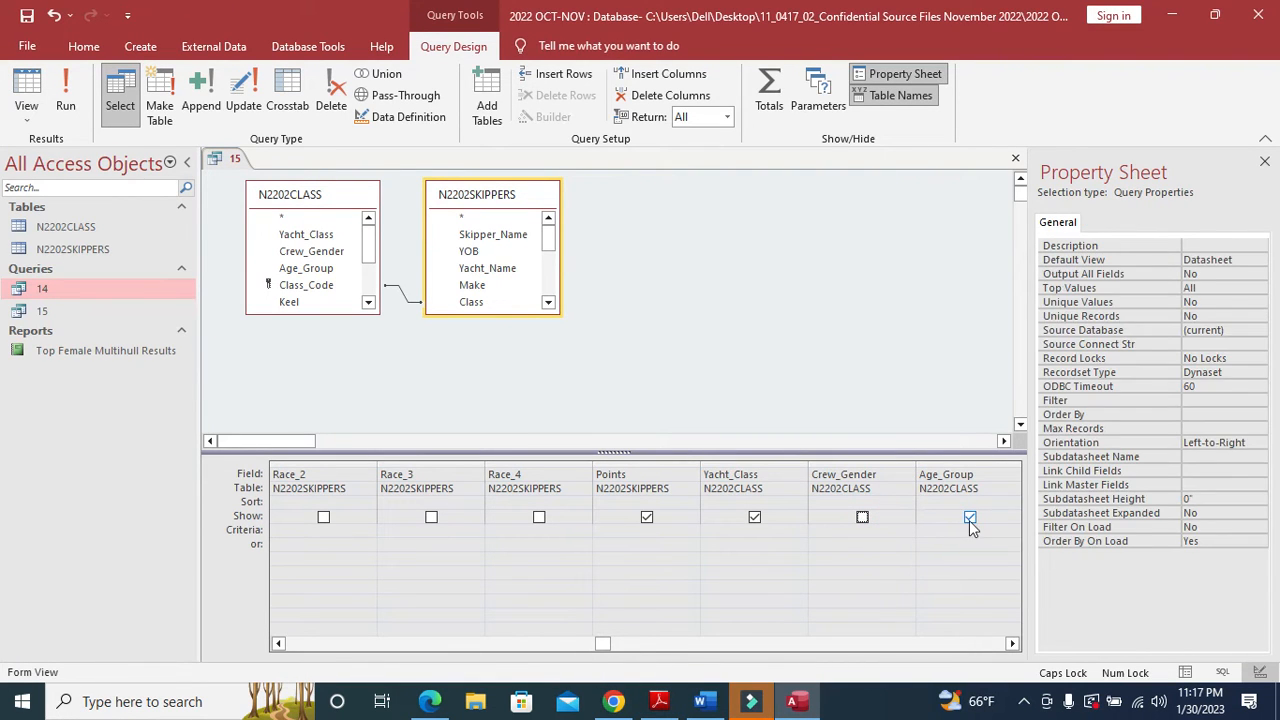
click(970, 517)
click(862, 517)
click(970, 517)
click(862, 517)
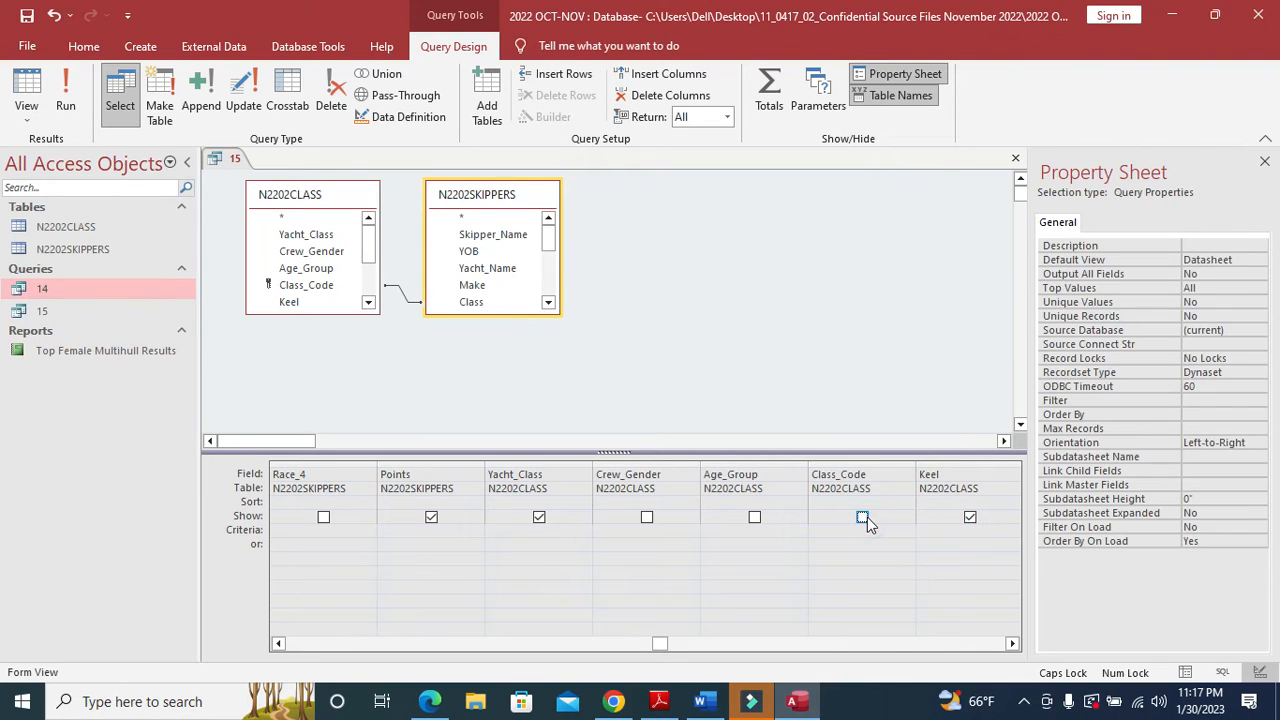
click(970, 517)
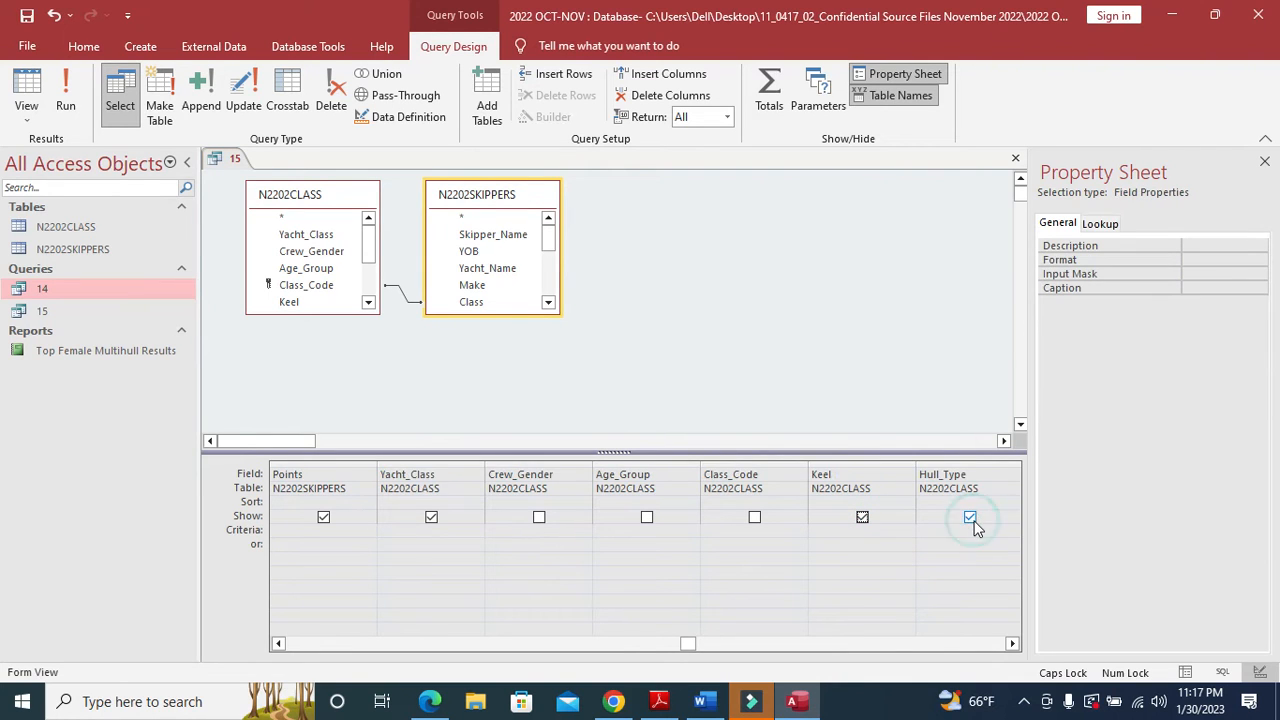
- Untick Show for Keel, Hull_Type, Crew, Hull(m), Beam(m) and Sail_Area(m2), leaving New_Points shown
click(862, 517)
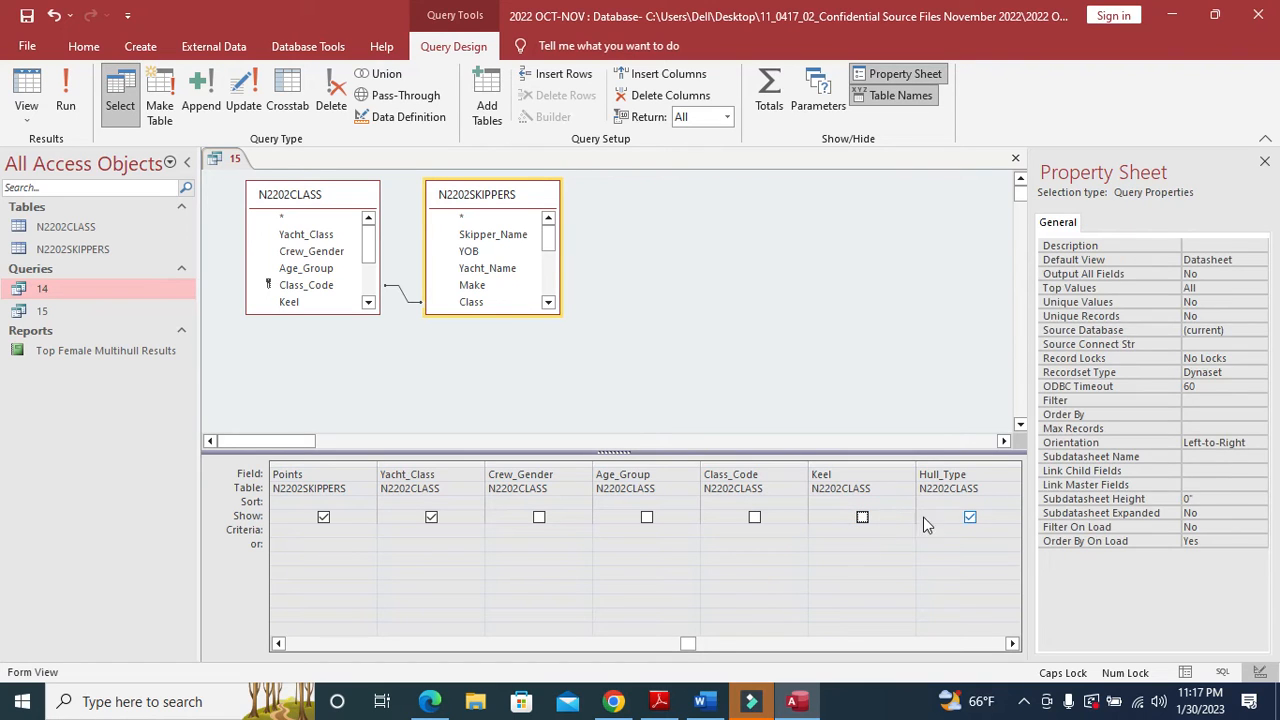
click(970, 517)
click(862, 517)
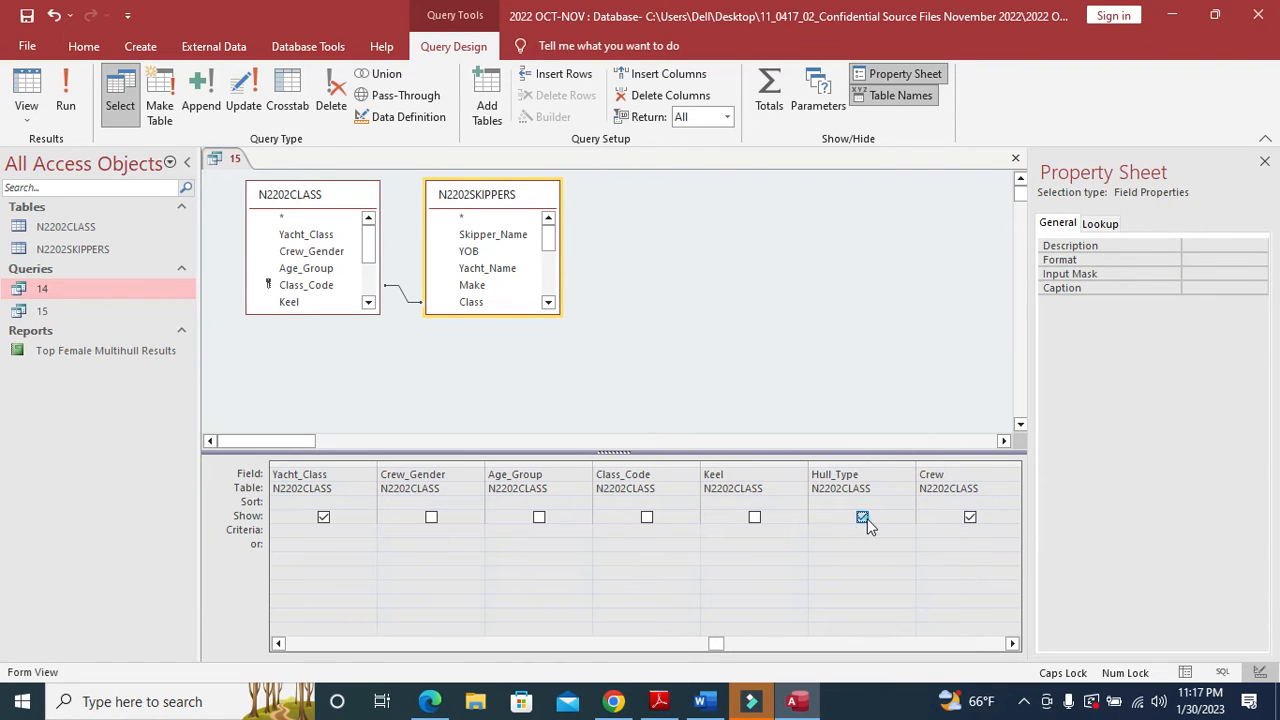
click(970, 517)
click(862, 517)
click(970, 517)
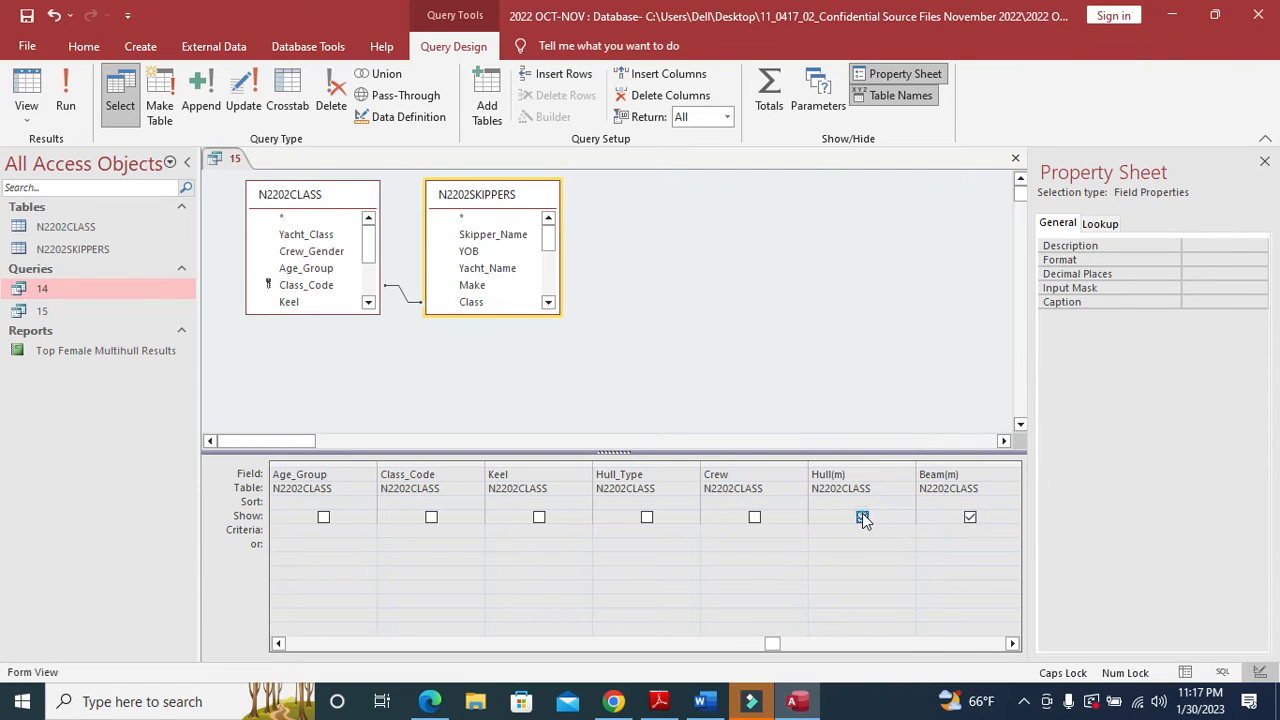
click(862, 517)
click(970, 520)
click(863, 519)
key(alt+Tab)
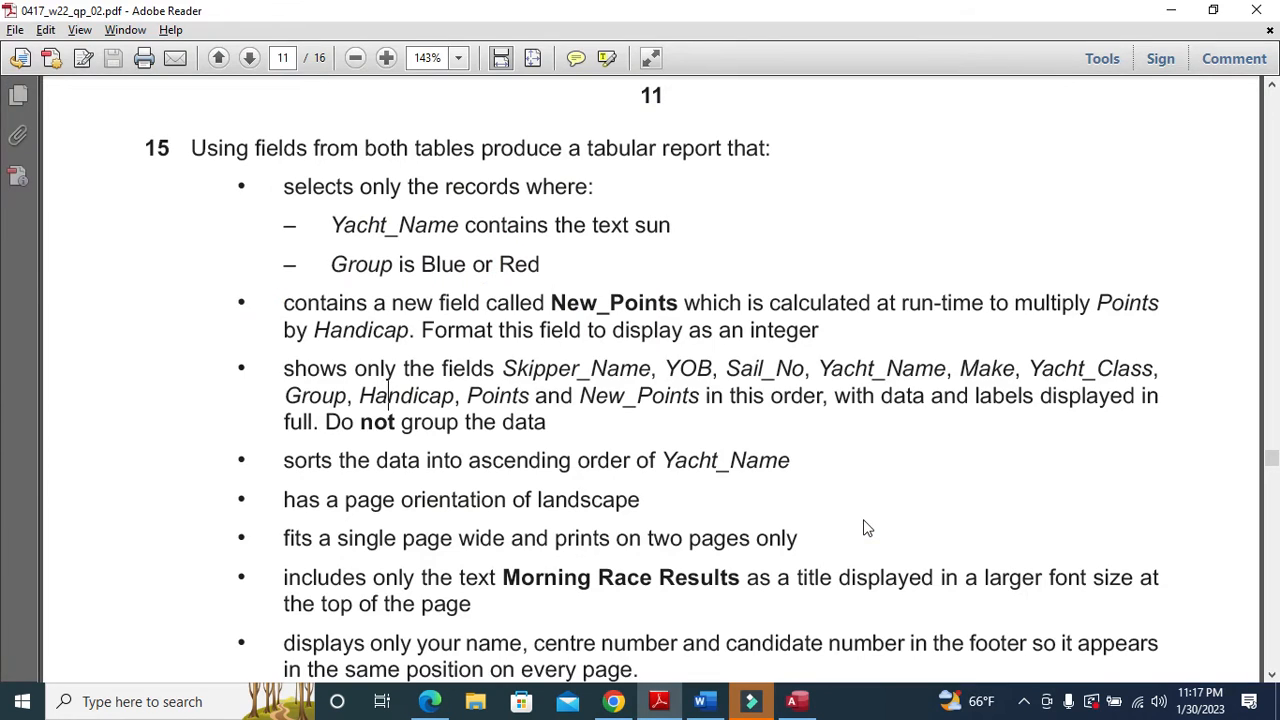
key(alt+Tab)
click(966, 520)
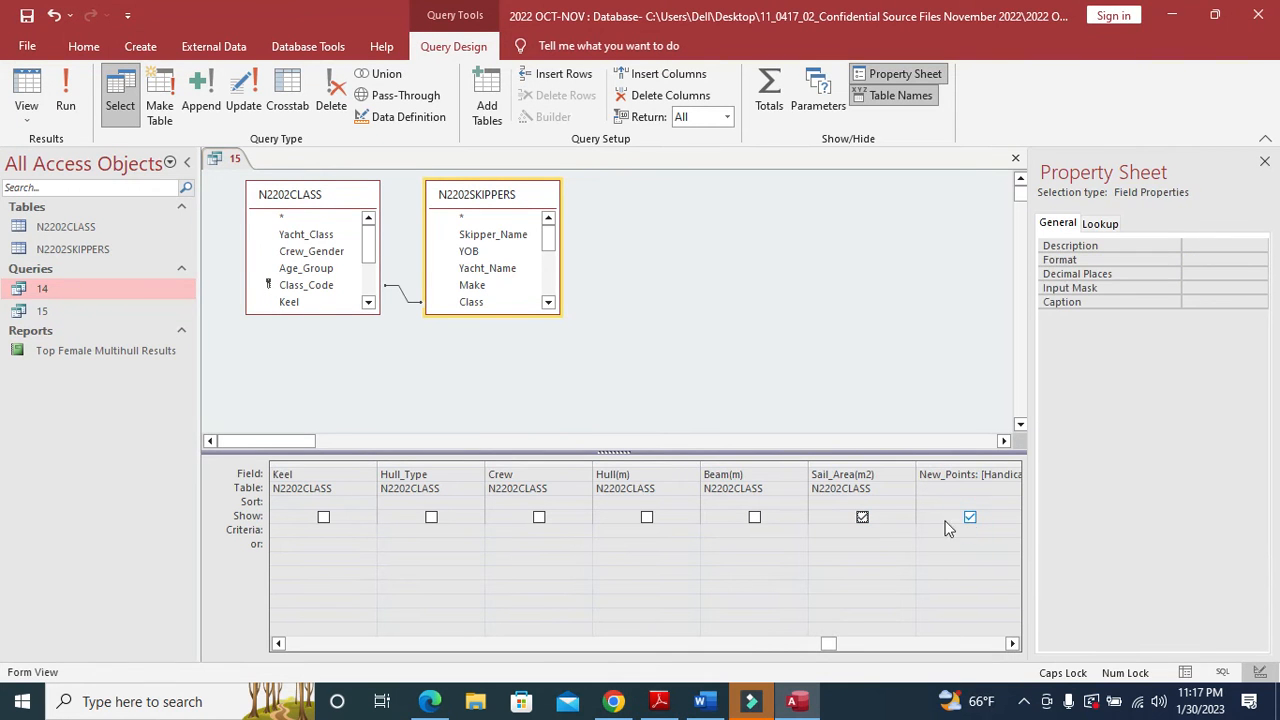
click(862, 517)
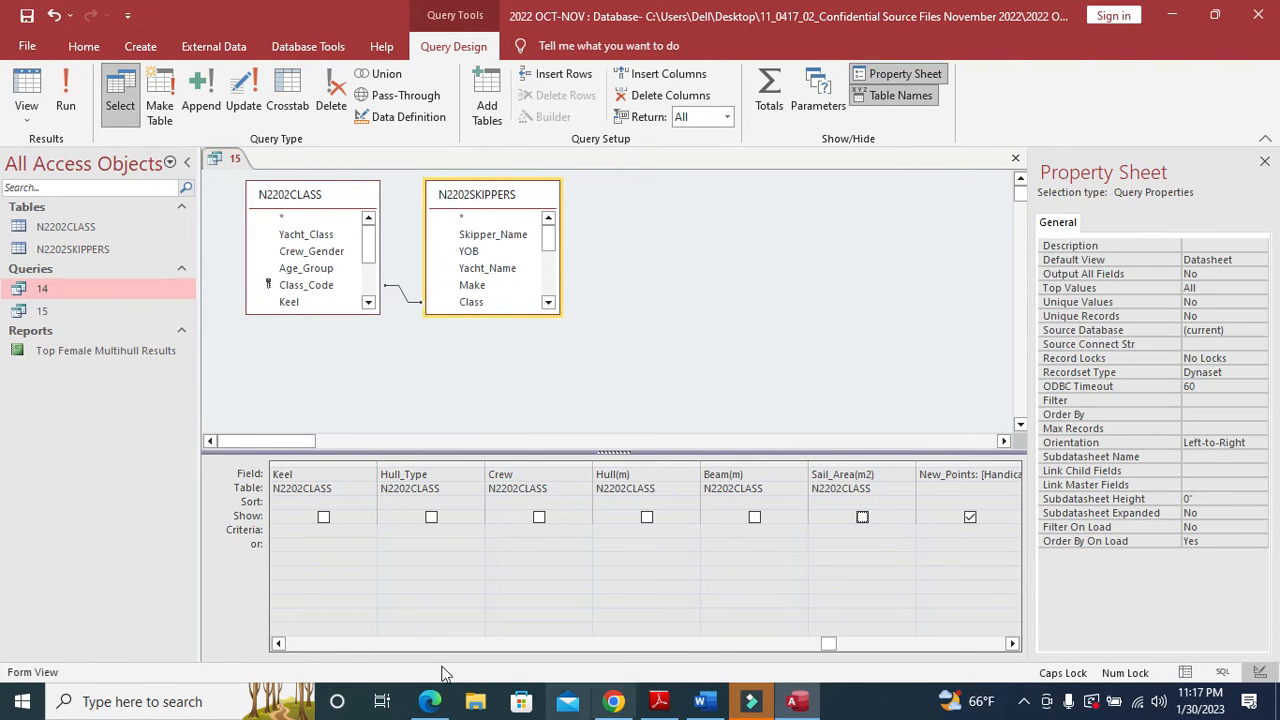
- Run query 15 and check its columns, Skipper_Name through New_Points
click(65, 97)
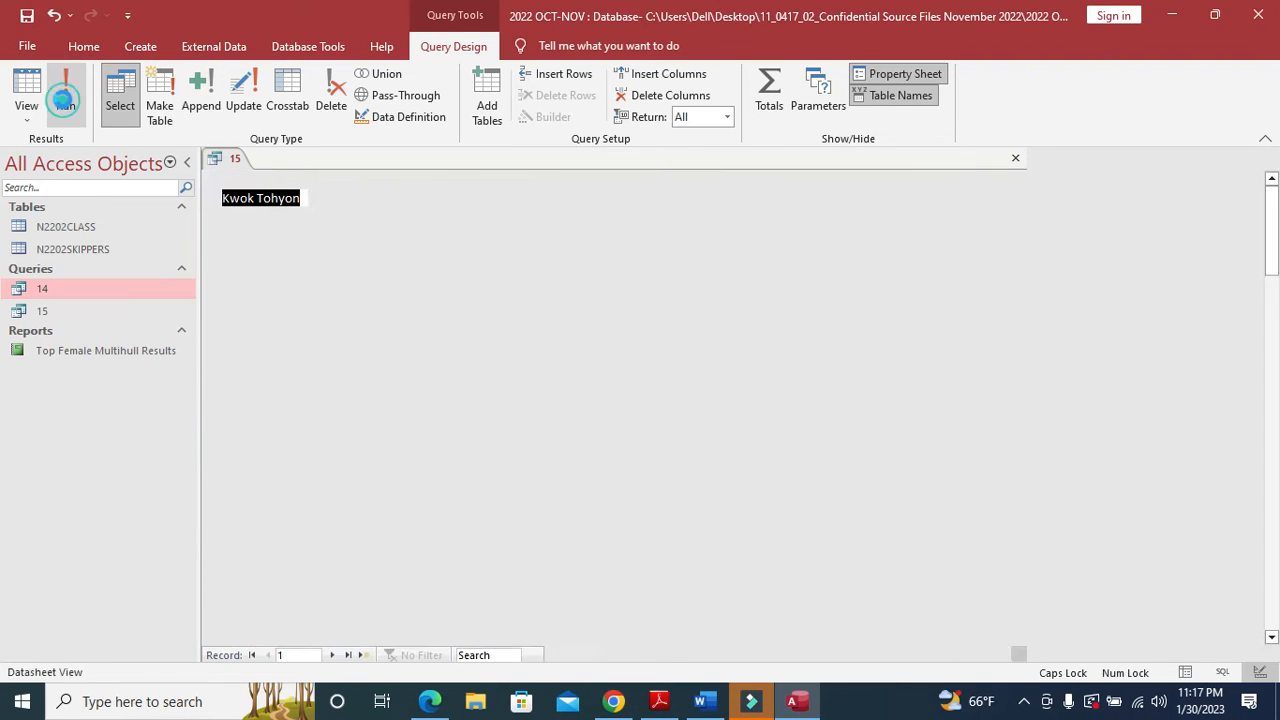
click(257, 178)
click(368, 180)
click(457, 179)
click(563, 179)
click(657, 179)
click(745, 181)
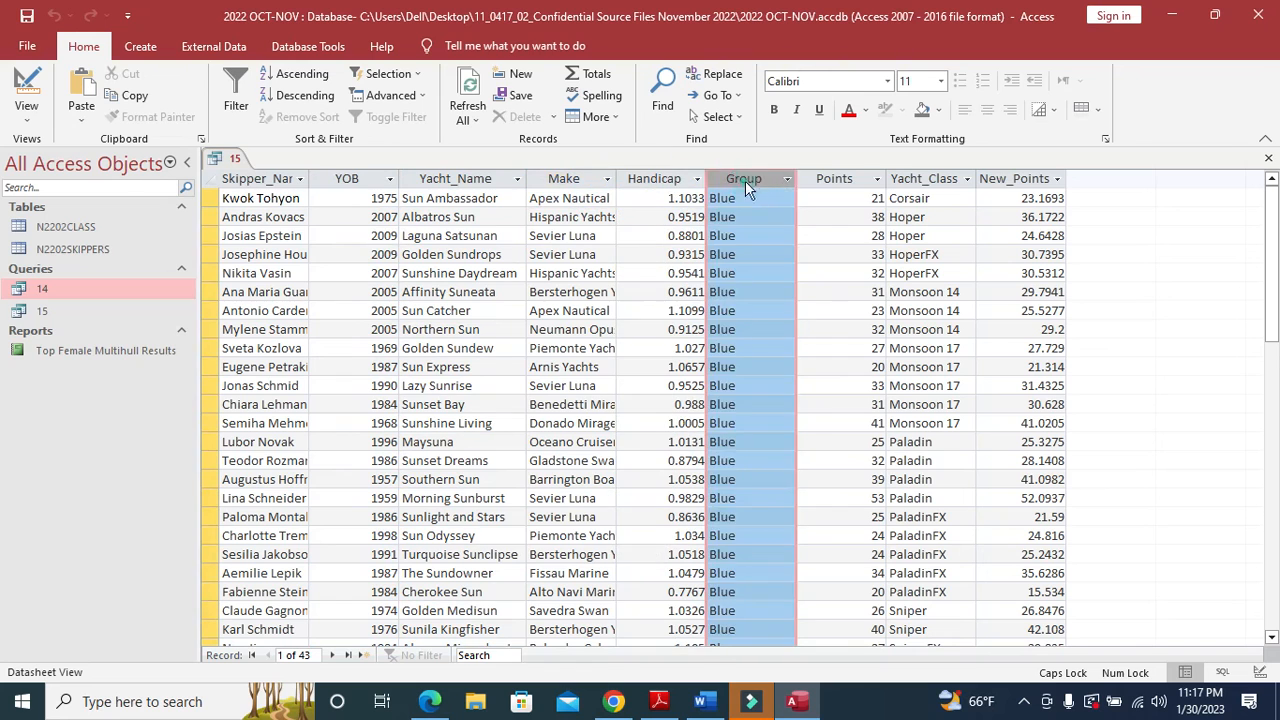
click(830, 179)
click(920, 179)
click(1010, 179)
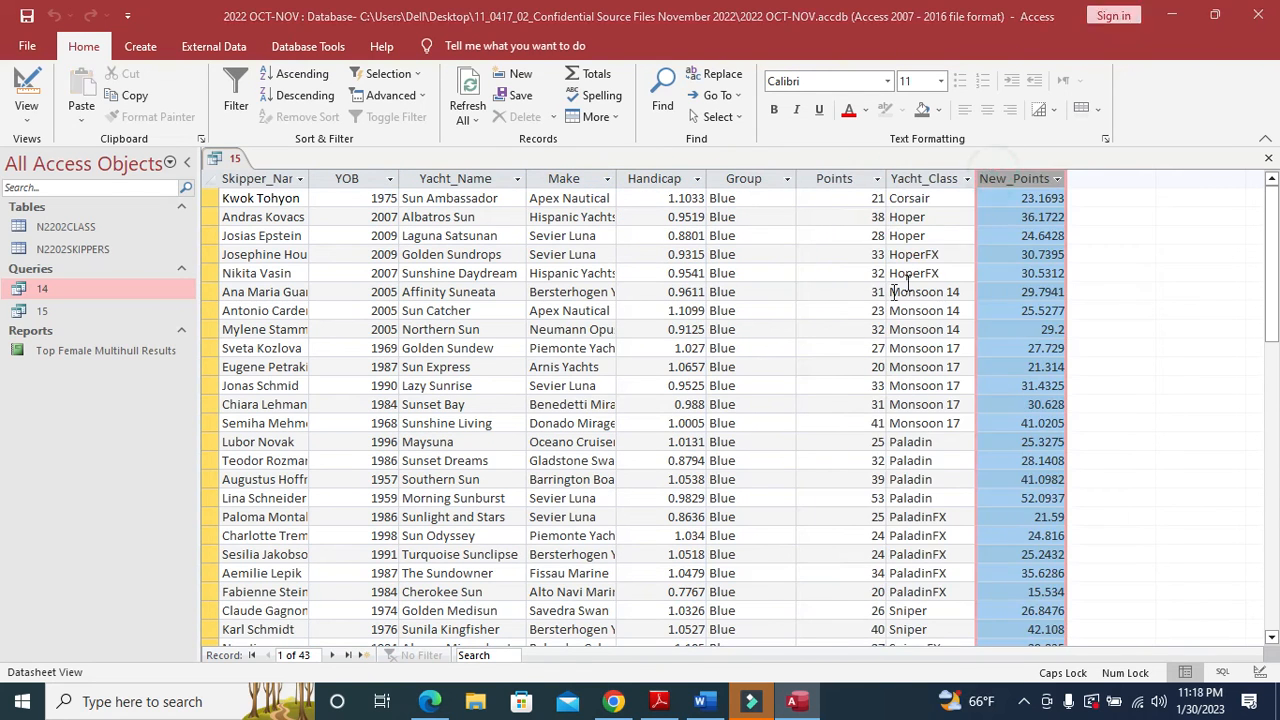
- Compare the result columns with the task's required field list, including Skipper_Name, Handicap and Points
key(alt+Tab)
drag(503, 369, 1131, 369)
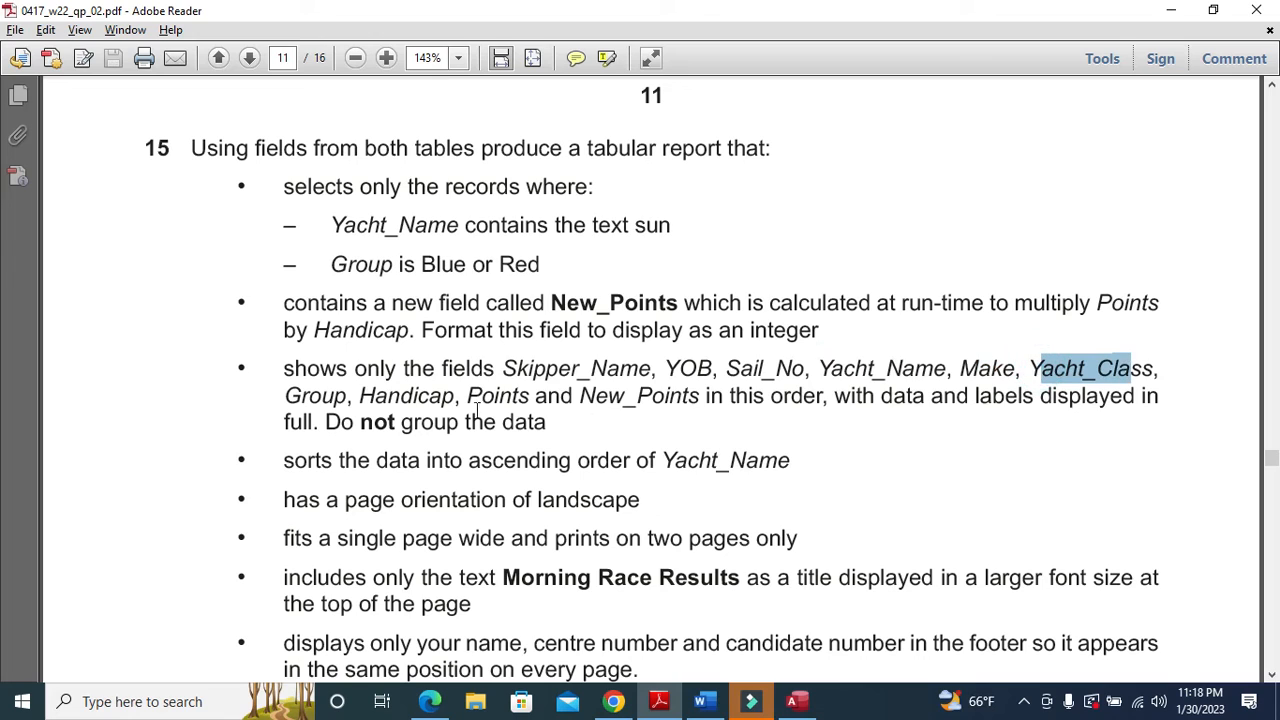
click(290, 396)
drag(360, 396, 410, 396)
drag(468, 396, 535, 400)
click(622, 396)
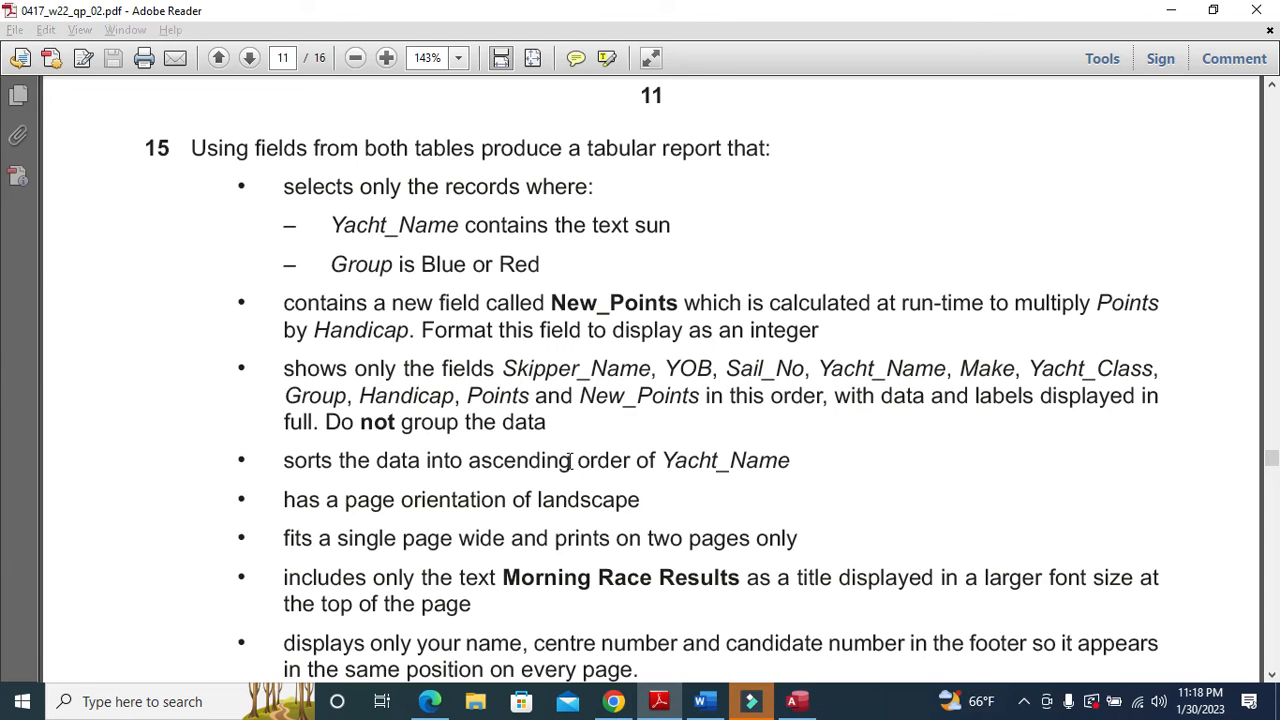
key(alt+Tab)
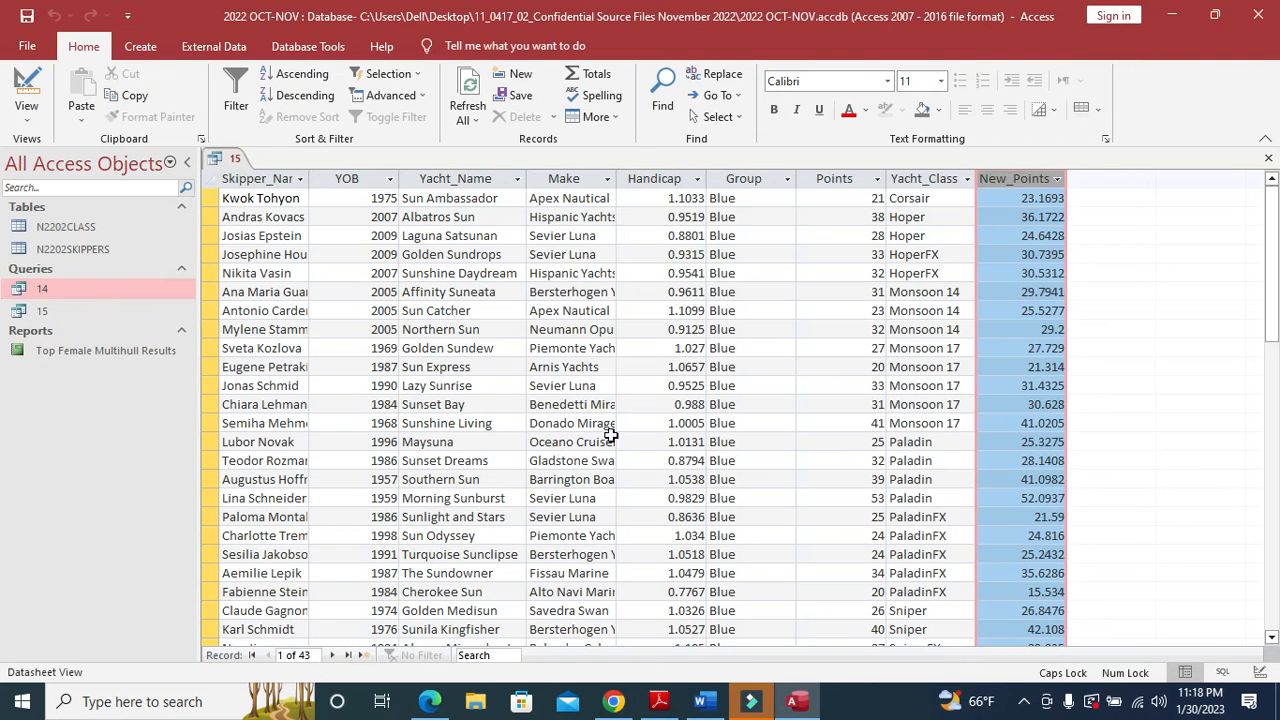
key(alt+Tab)
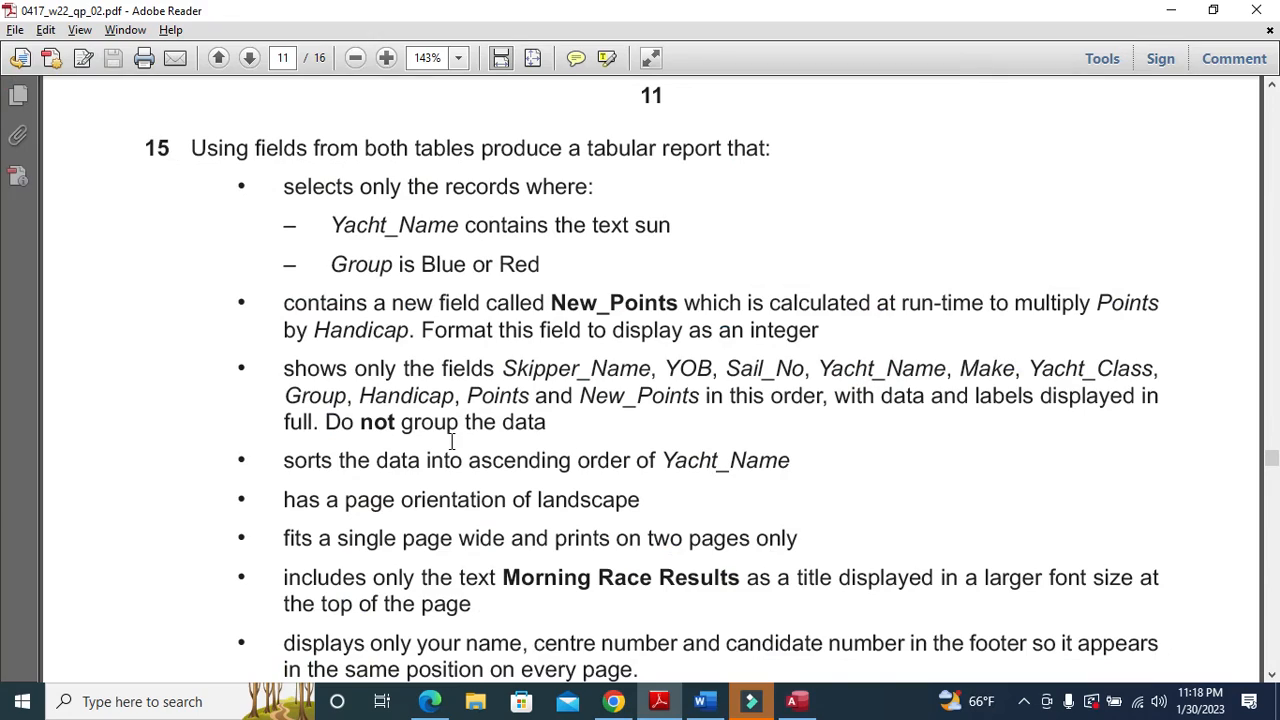
key(alt+Tab)
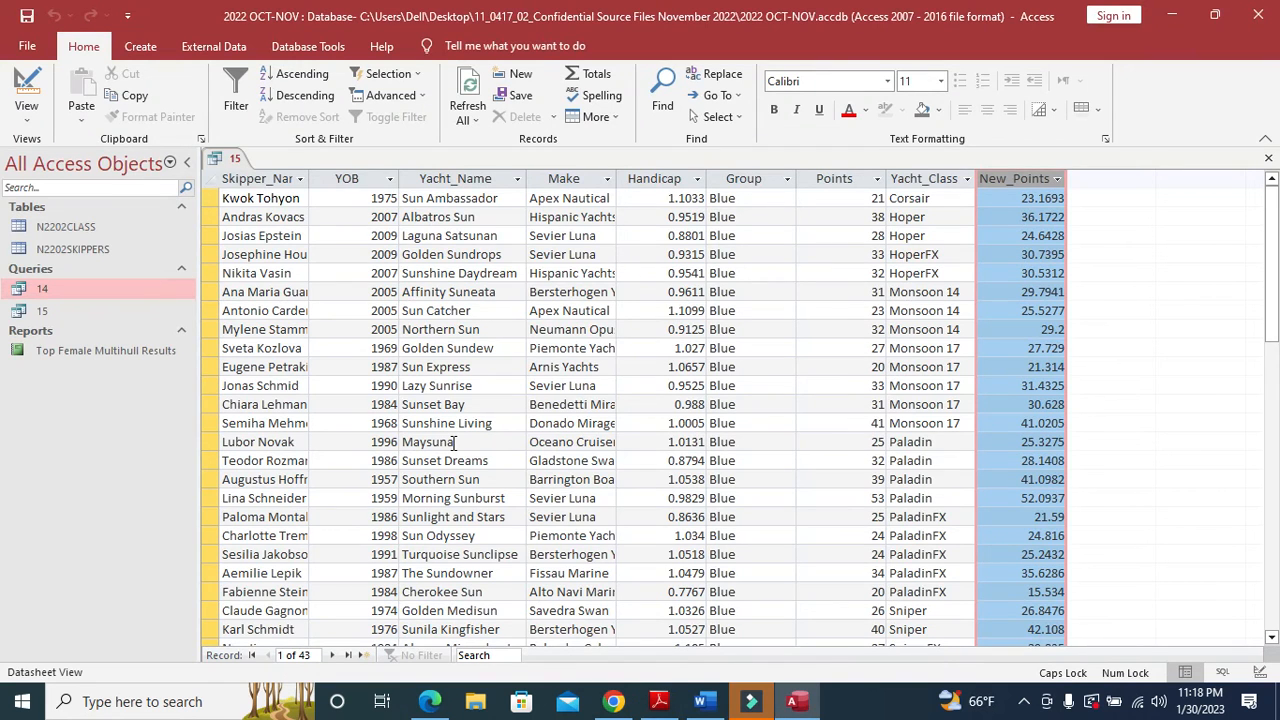
key(alt+Tab)
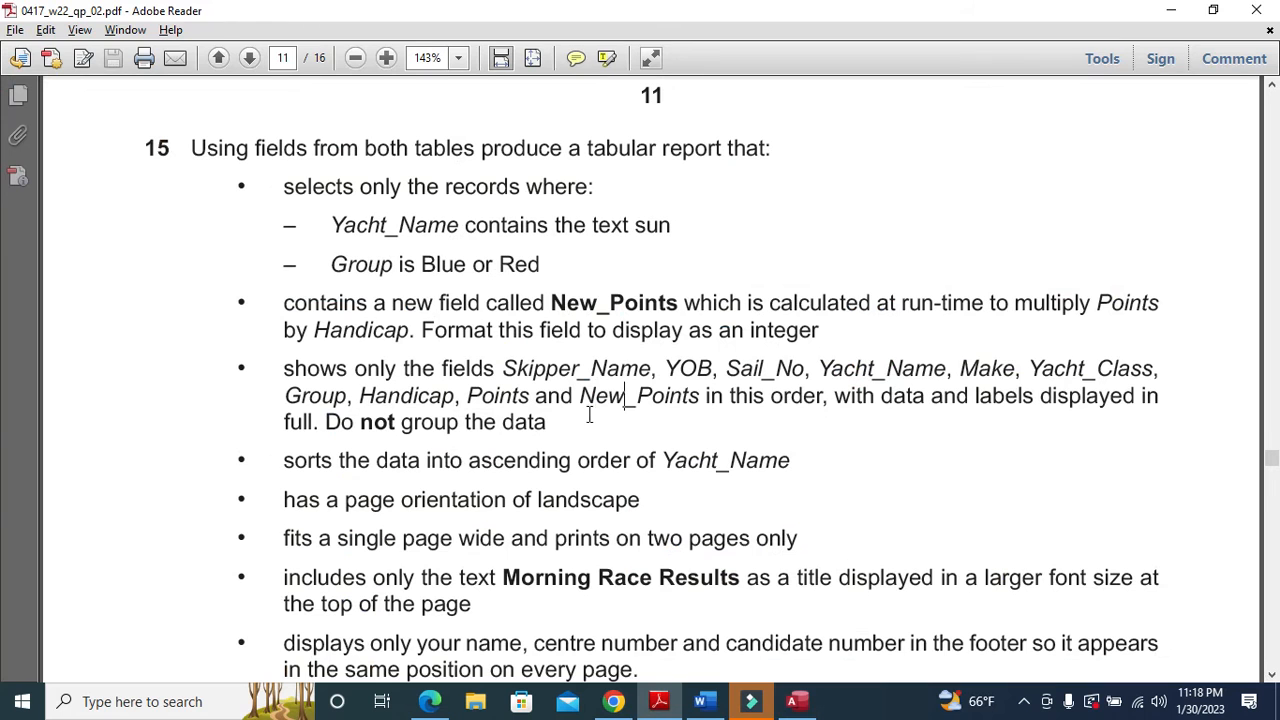
key(alt+Tab)
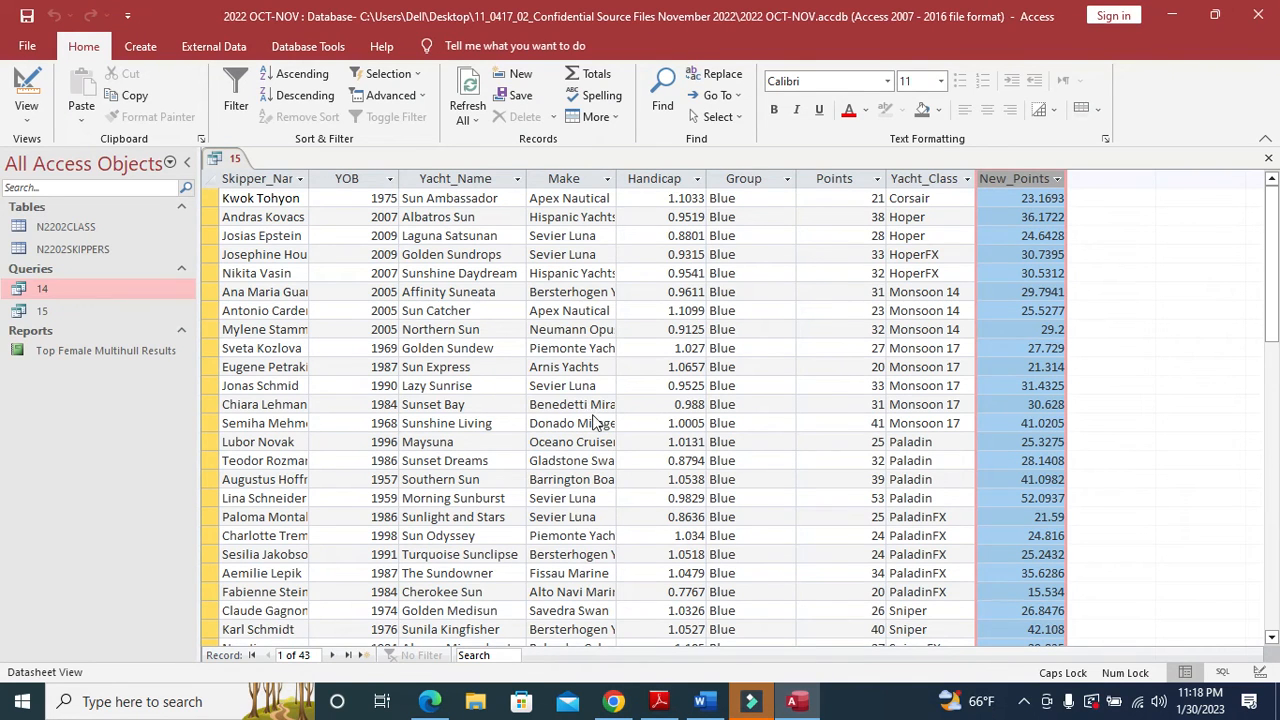
key(alt+Tab)
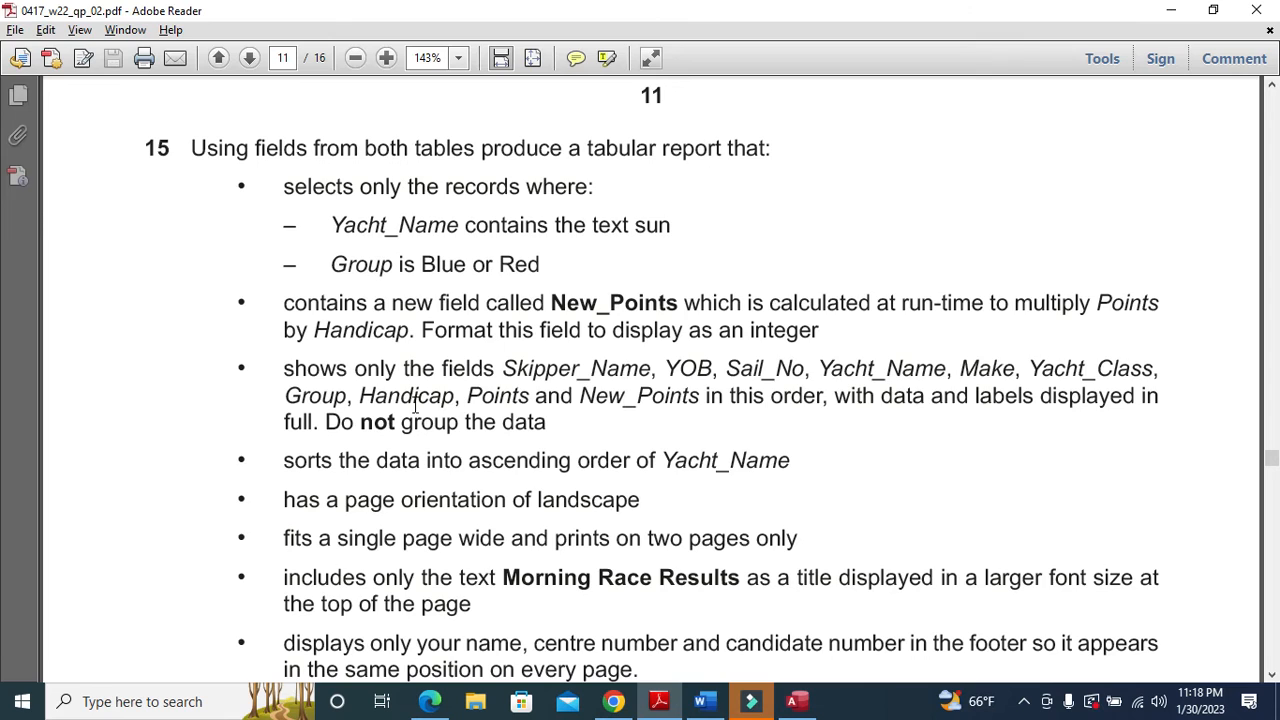
key(alt+Tab)
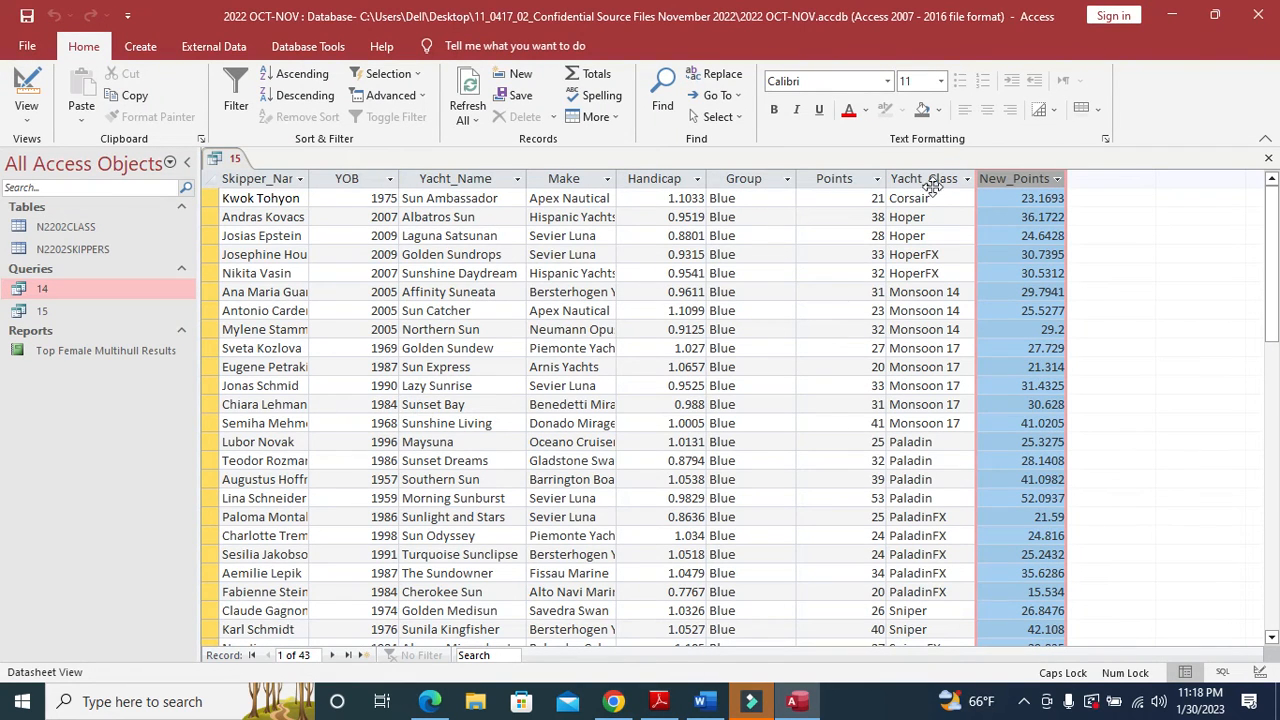
key(alt+Tab)
key(alt+Tab)
key(alt+Tab)
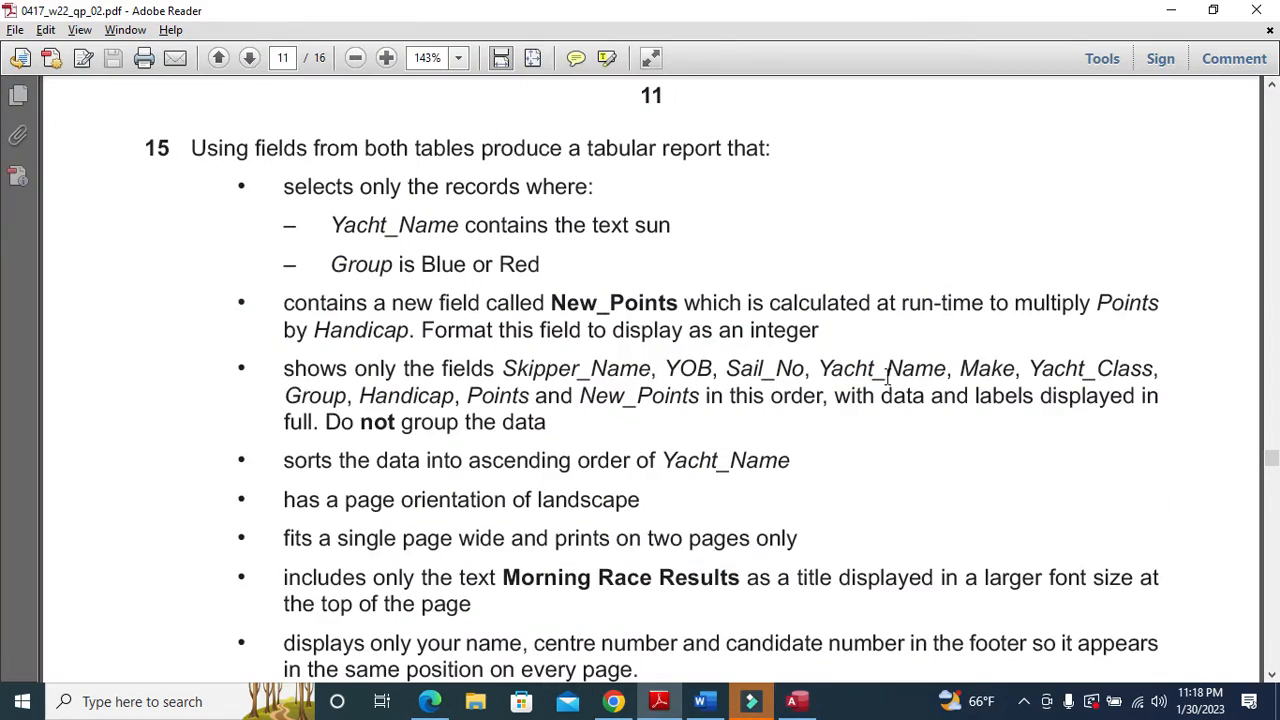
key(alt+Tab)
key(alt+Tab)
key(alt+Tab)
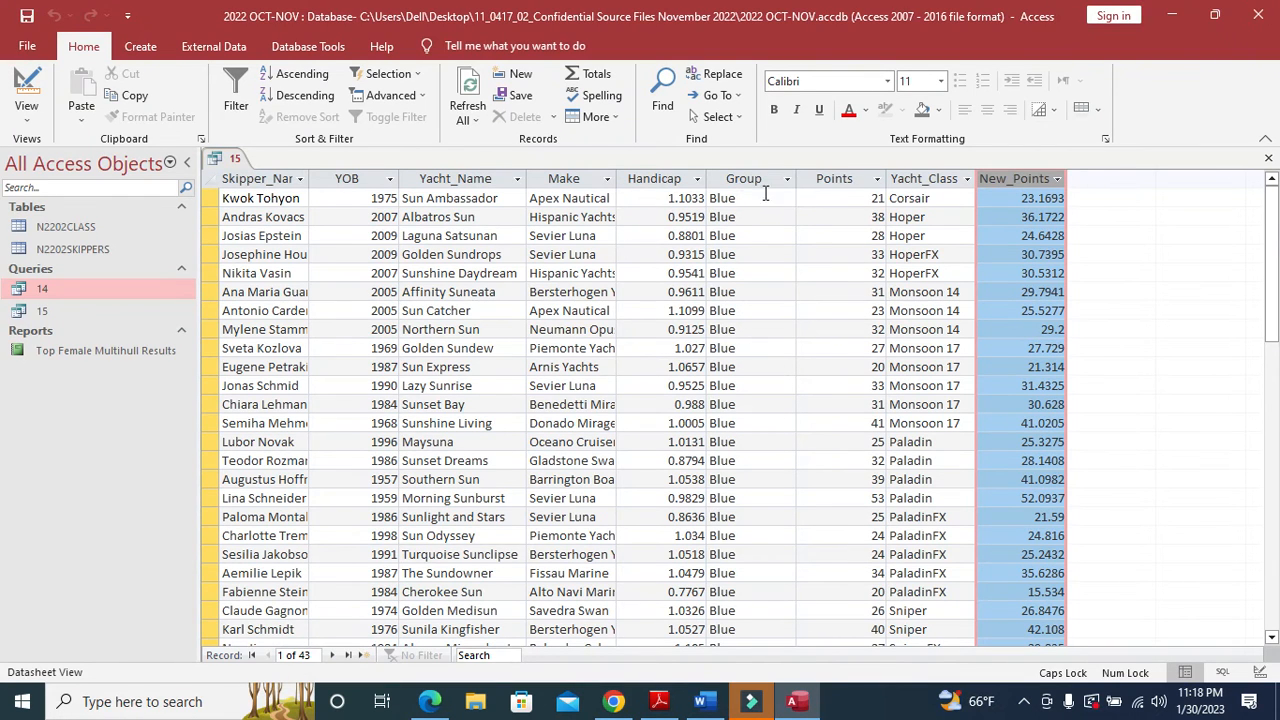
- Back in Design View, show Sail_No in the output and save the query
click(20, 85)
drag(281, 644, 281, 644)
drag(281, 642, 281, 642)
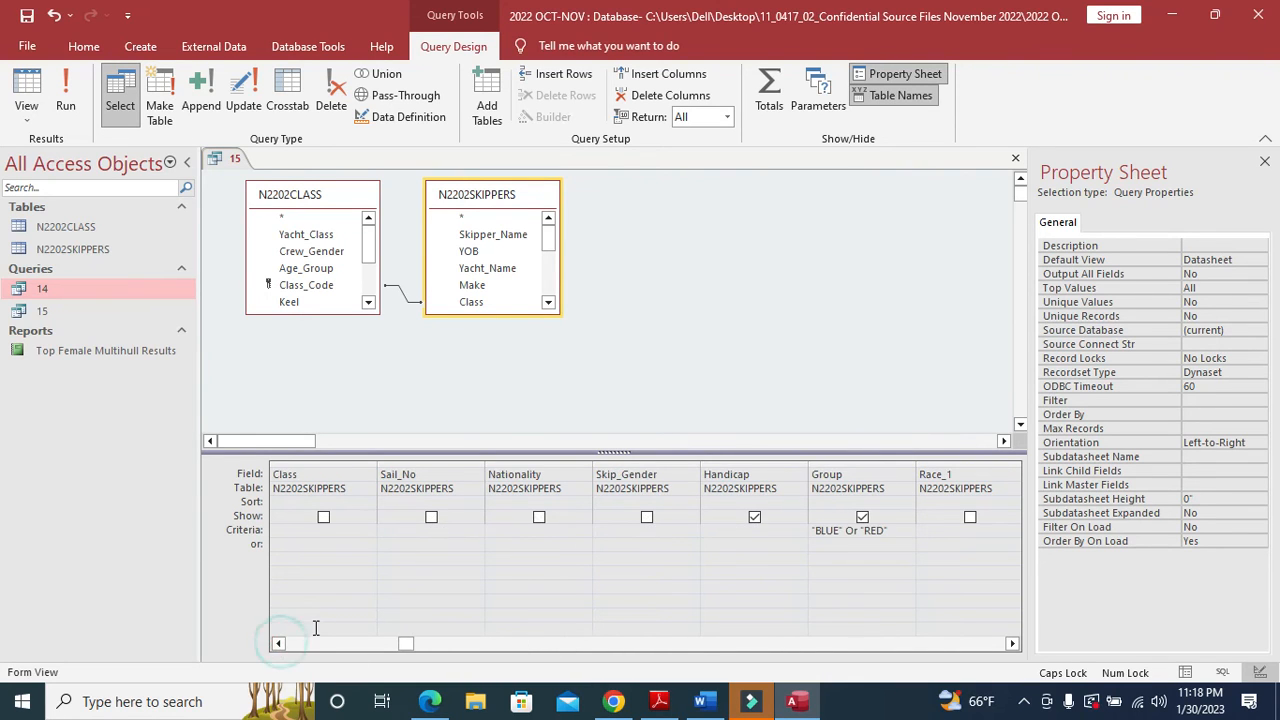
click(431, 518)
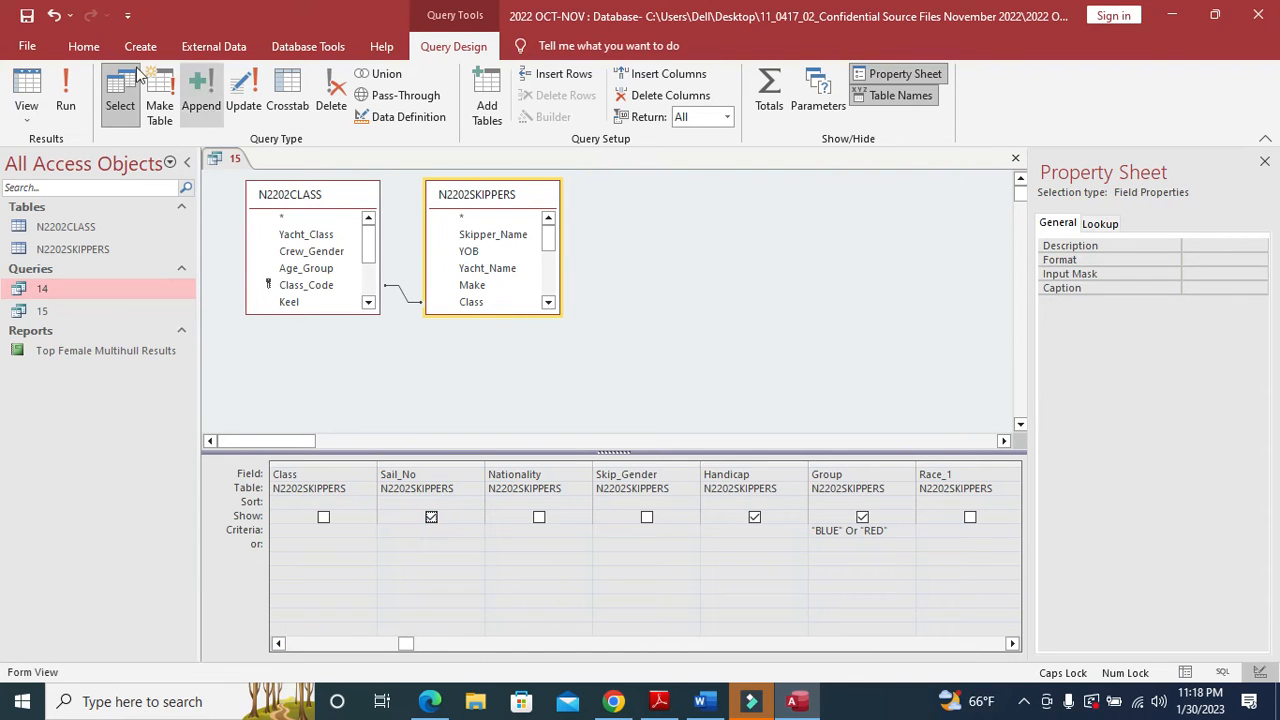
click(20, 16)
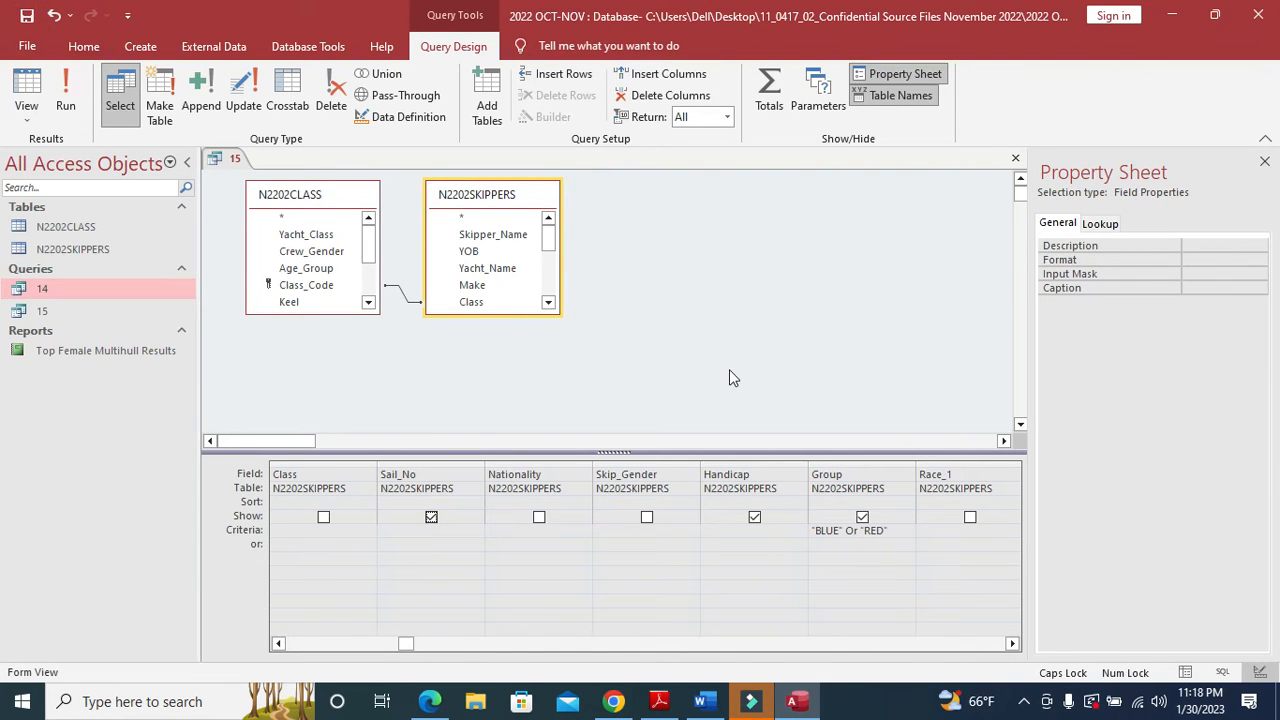
- Sort Yacht_Name ascending, then close query 15, keeping the saved changes
key(alt+Tab)
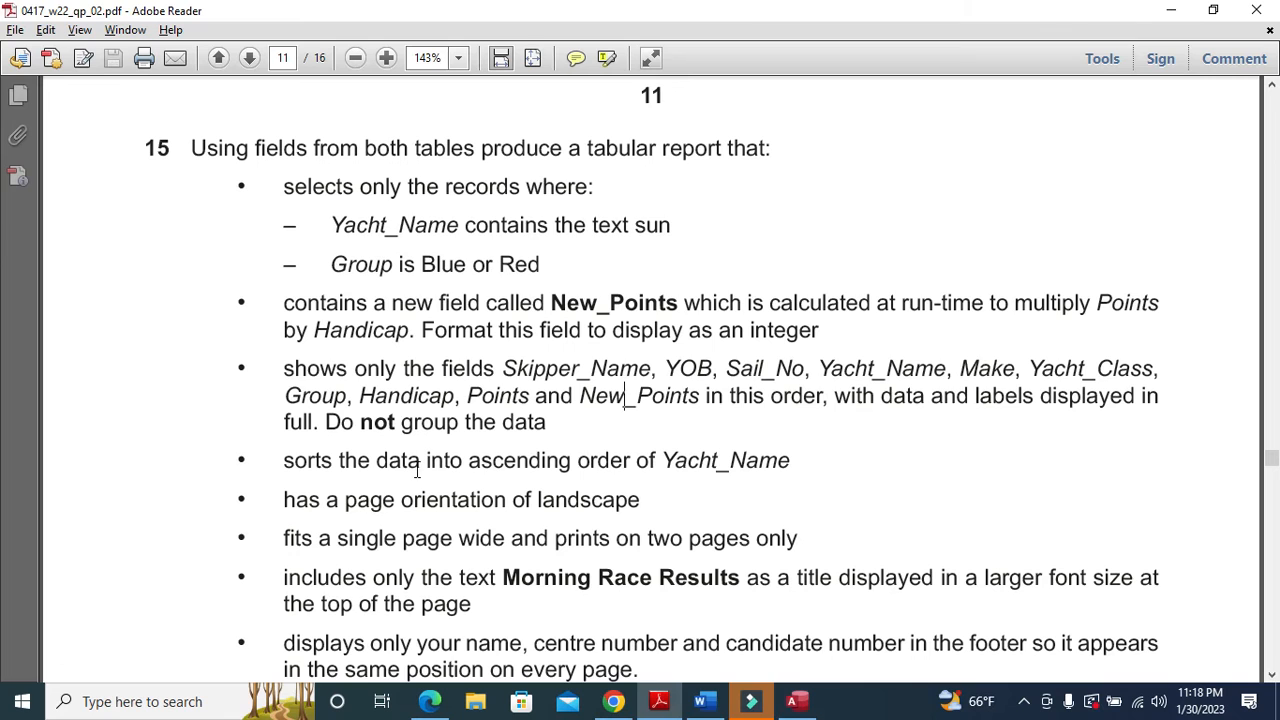
drag(462, 460, 776, 473)
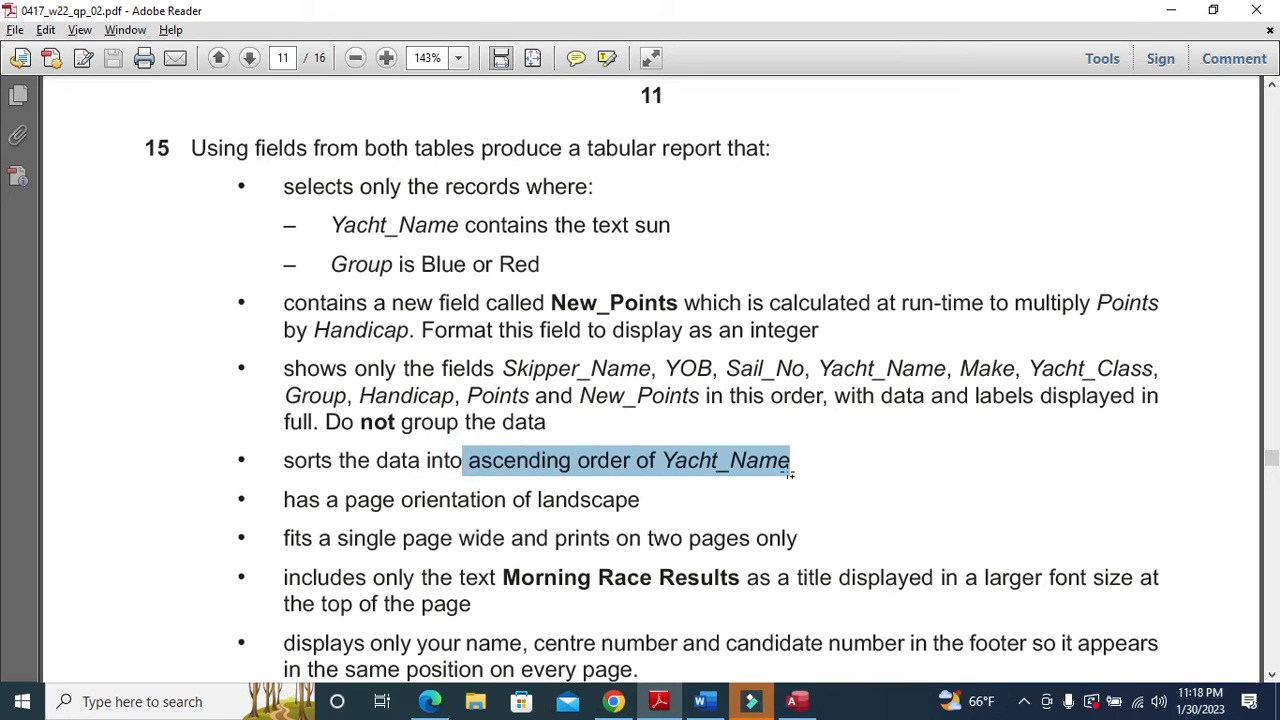
key(alt+Tab)
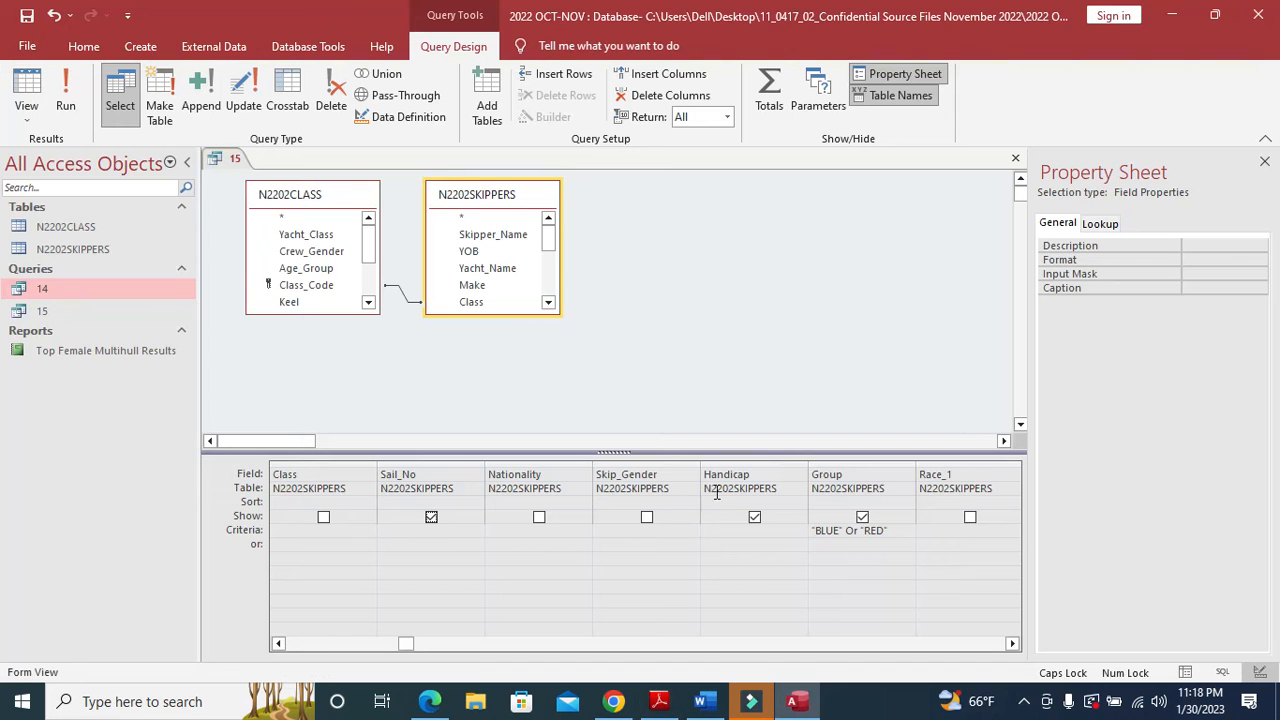
click(280, 644)
click(280, 644)
click(280, 644)
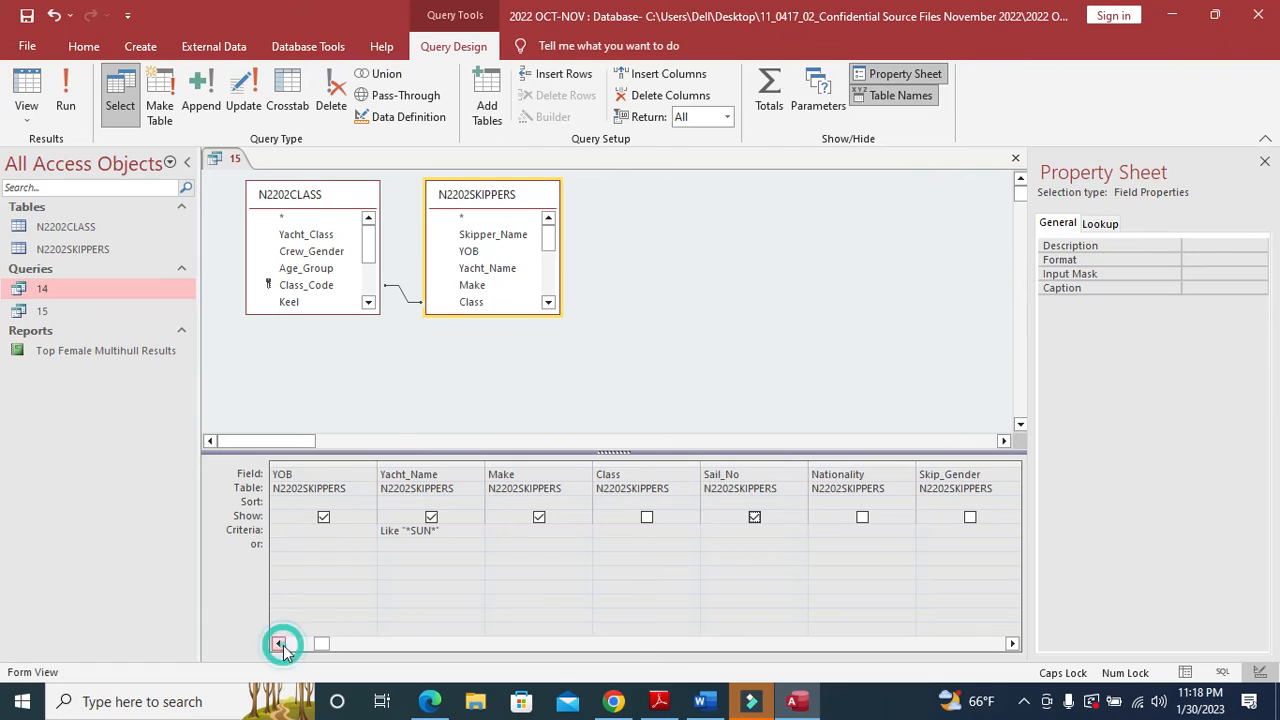
click(480, 499)
click(457, 514)
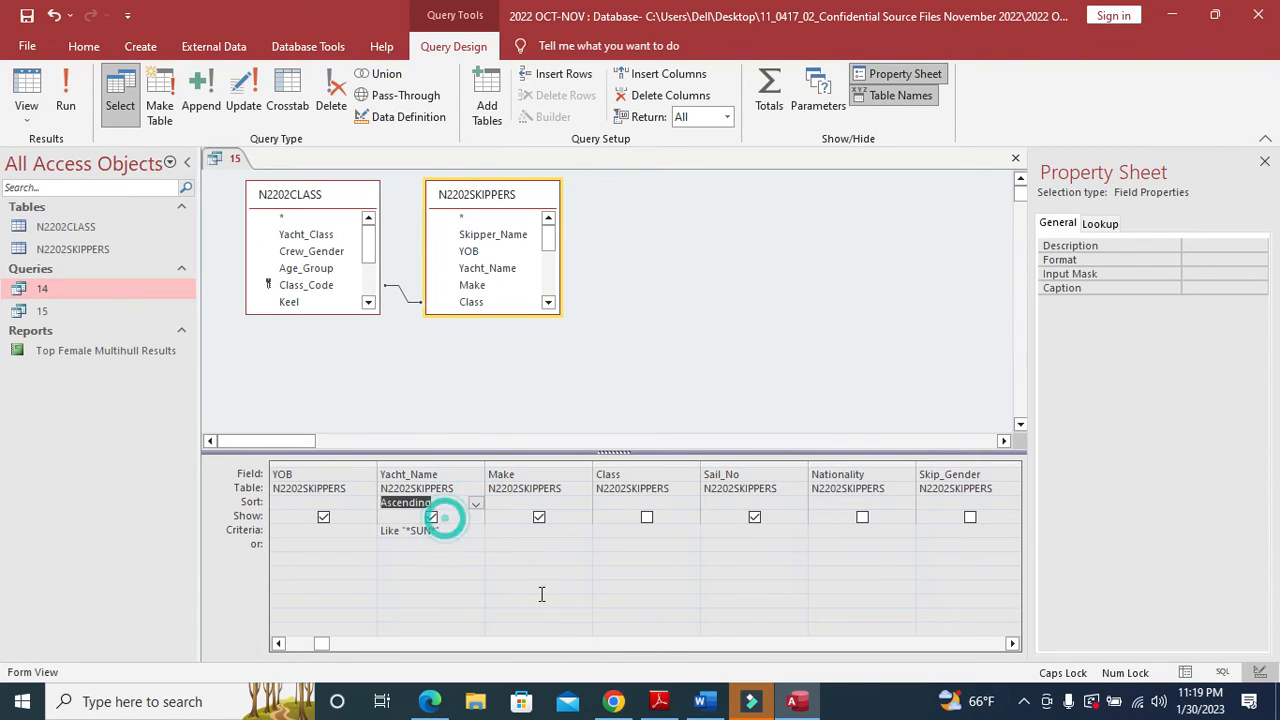
click(27, 16)
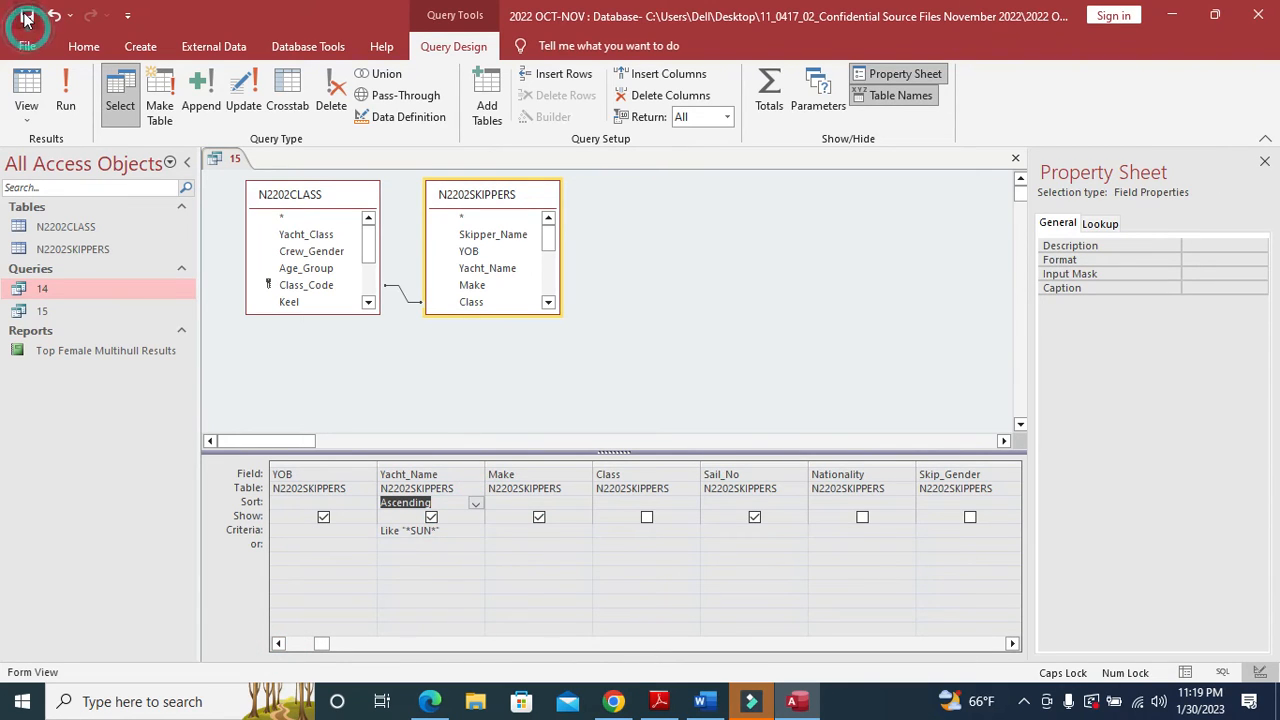
click(1015, 158)
click(85, 313)
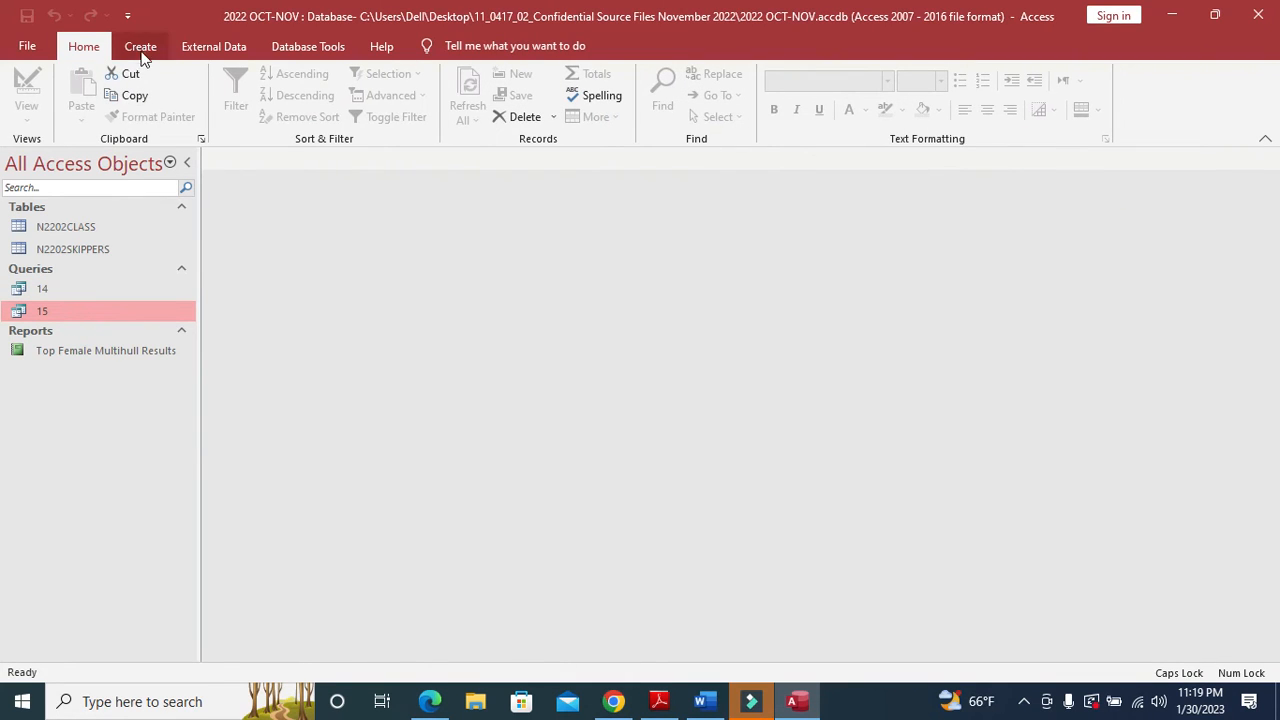
- Start the Report Wizard on query 15 and add Skipper_Name, YOB, Sail_No and Yacht_Name
click(140, 46)
click(728, 84)
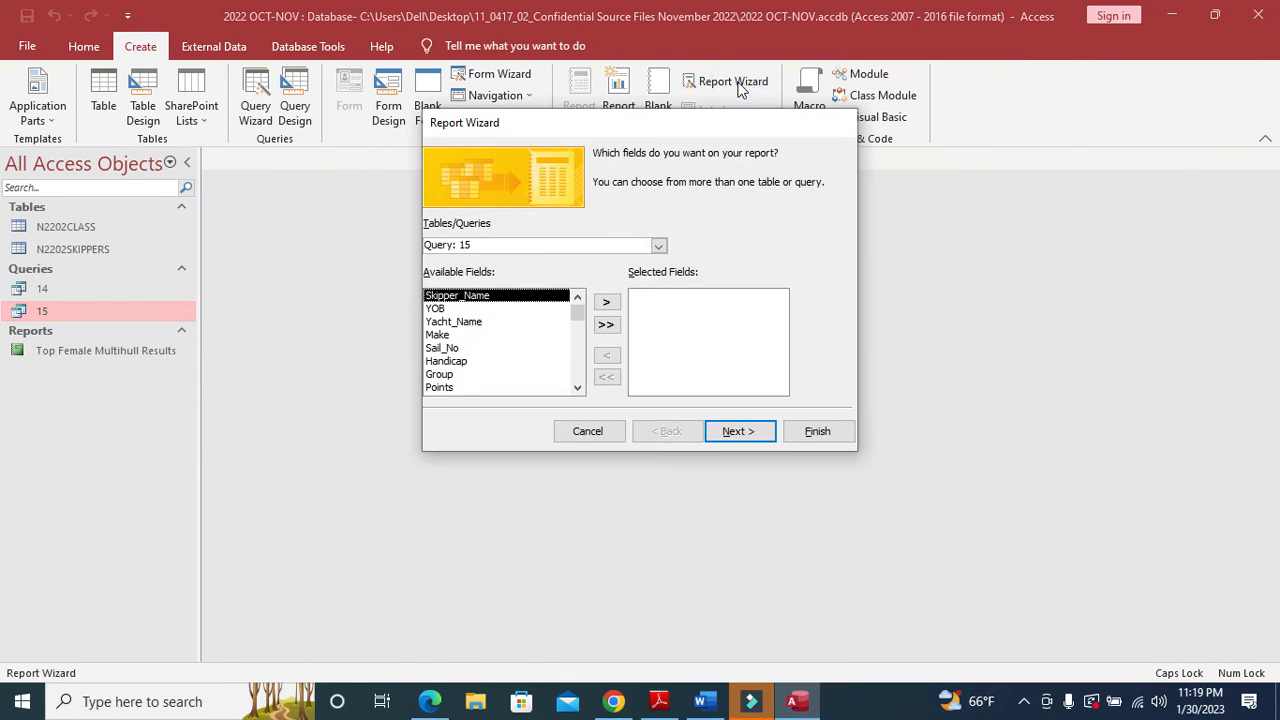
key(alt+Tab)
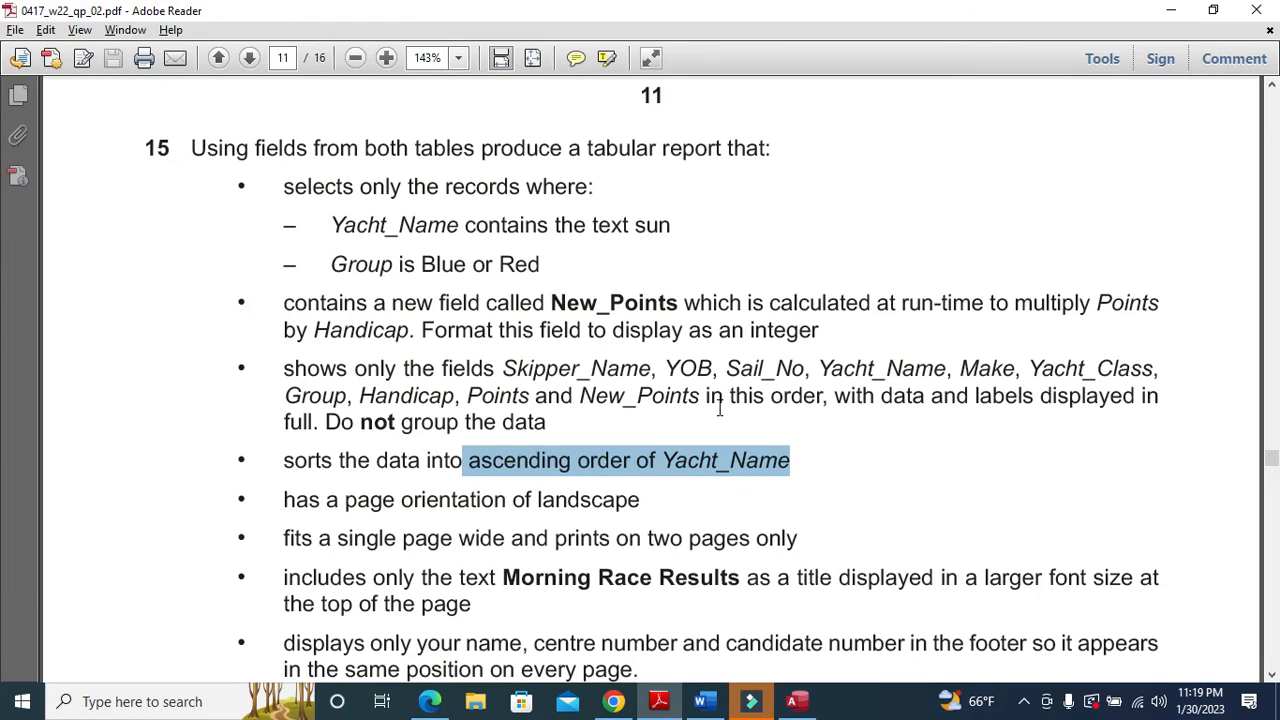
key(alt+Tab)
click(607, 298)
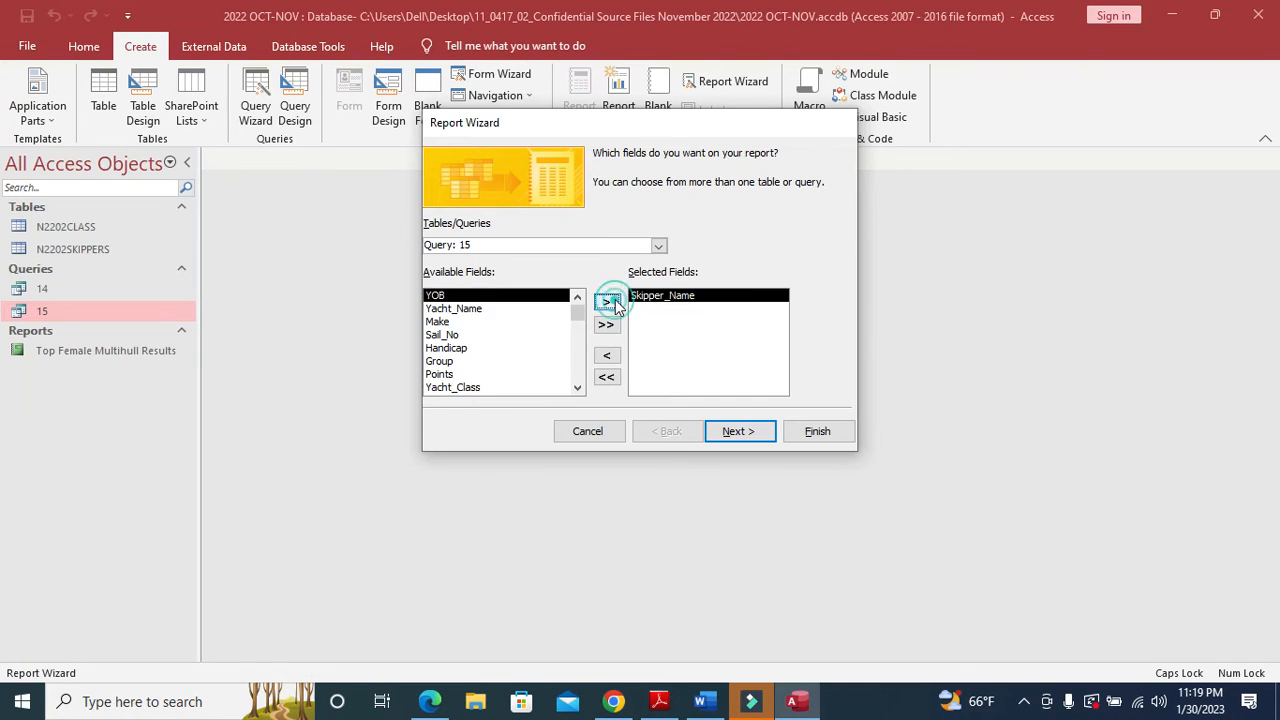
key(alt+Tab)
key(alt+Tab)
click(614, 302)
key(alt+Tab)
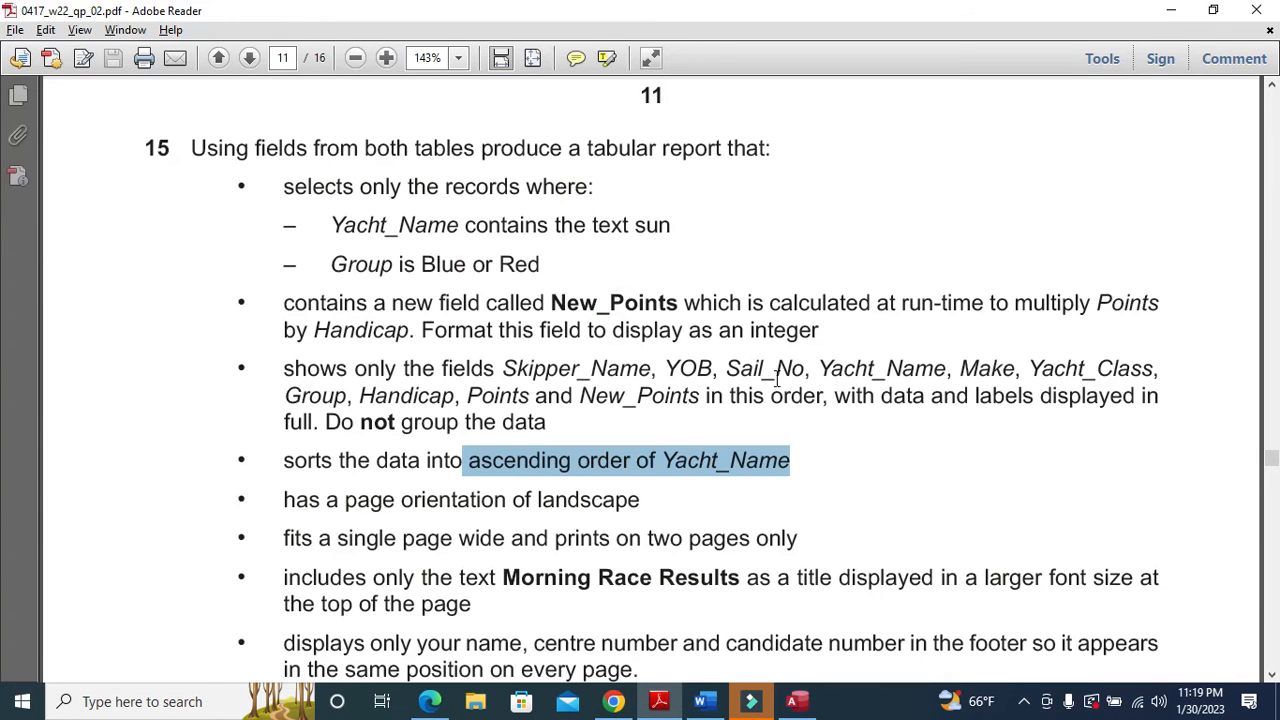
key(alt+Tab)
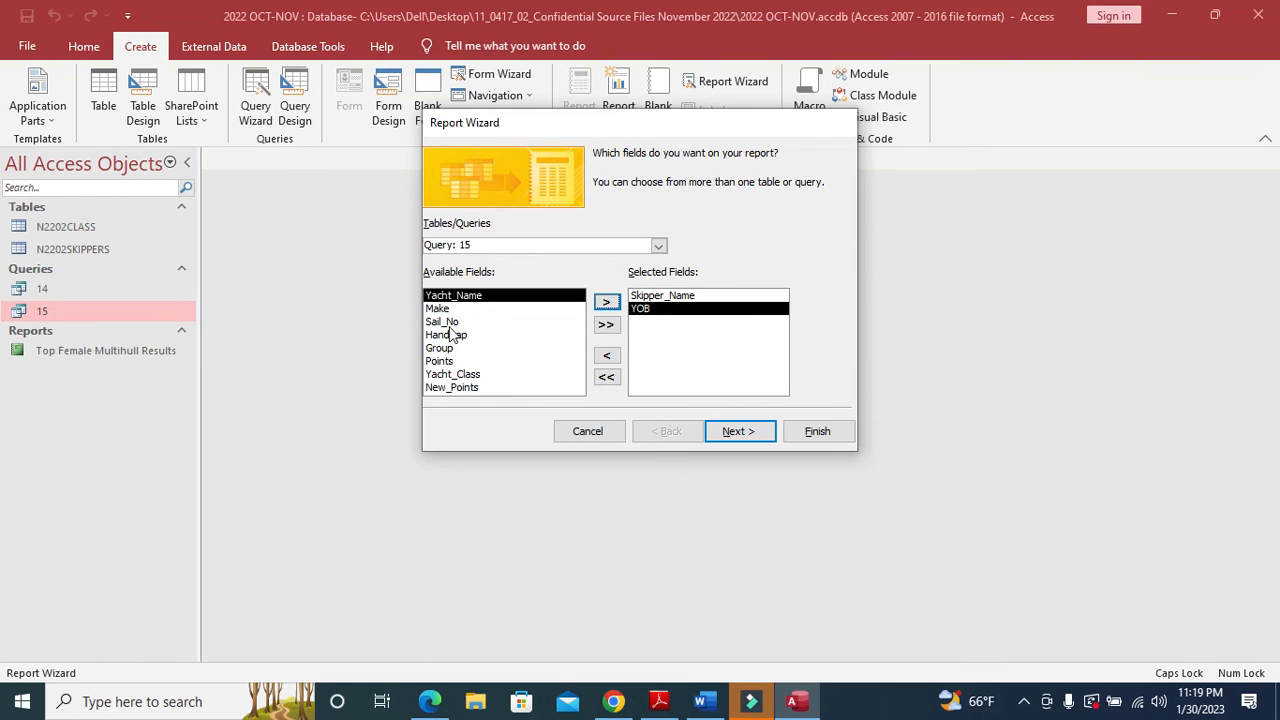
click(445, 322)
click(606, 302)
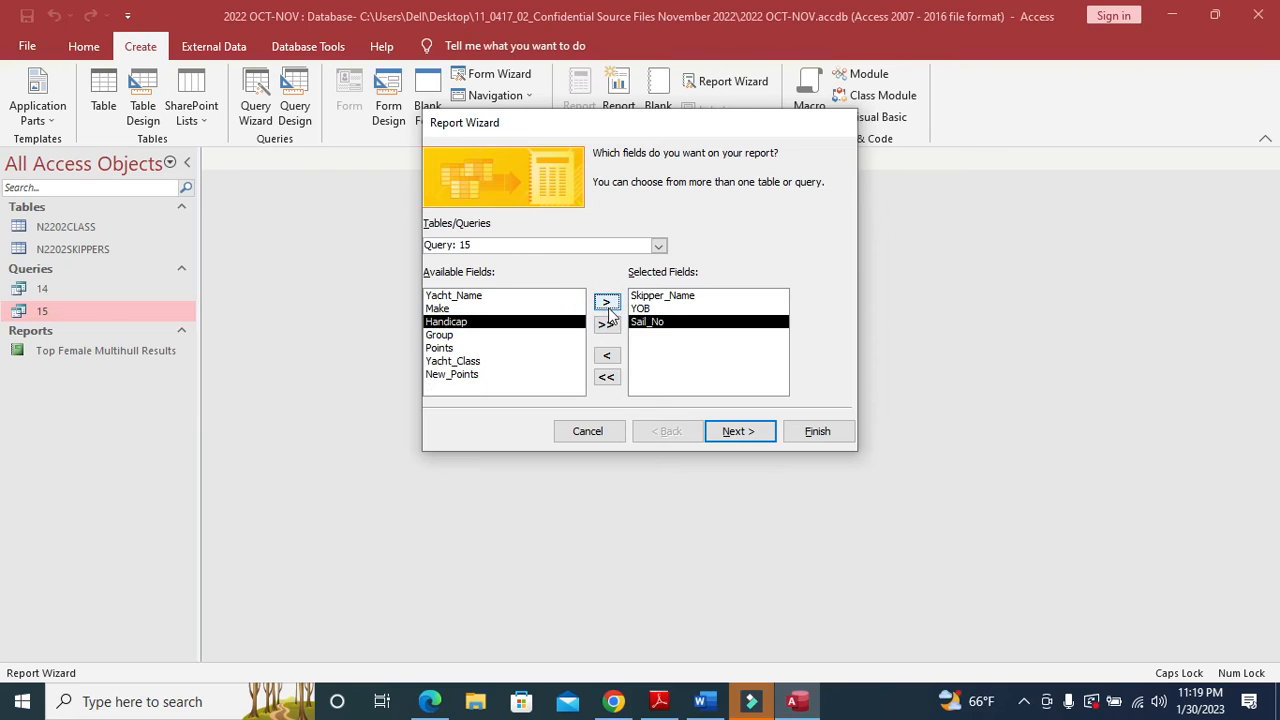
key(alt+Tab)
key(alt+Tab)
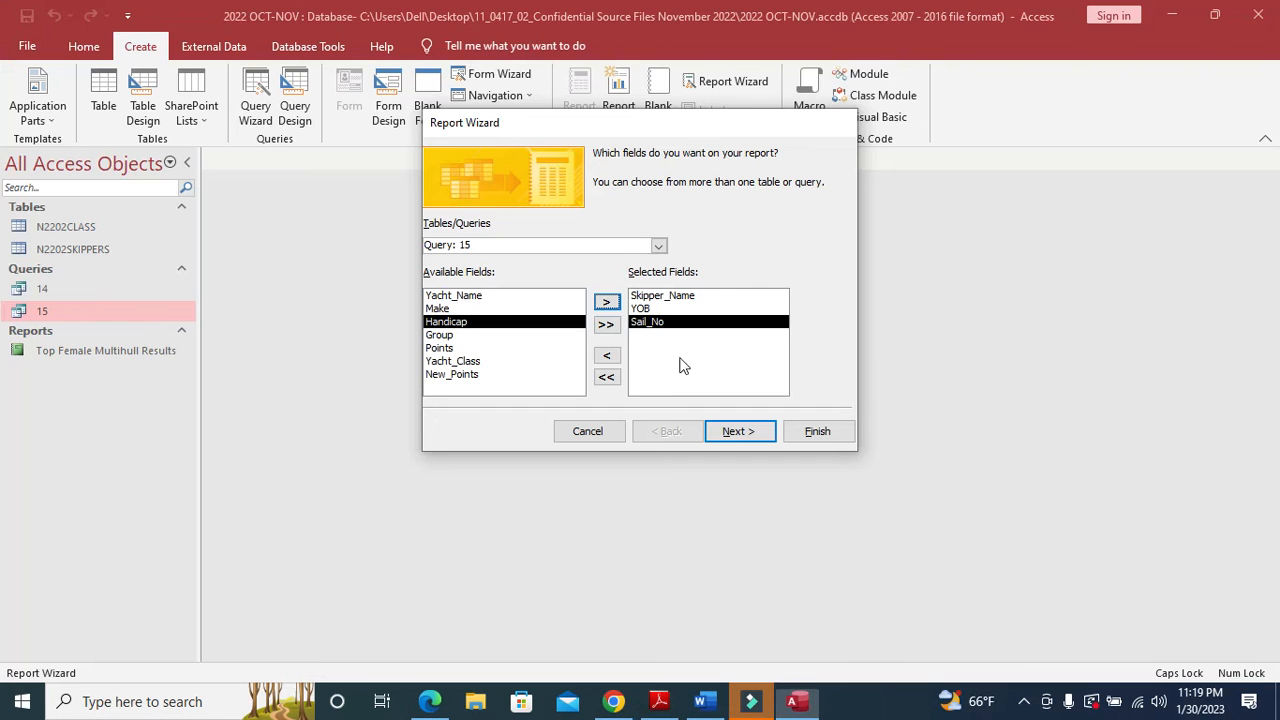
click(460, 296)
click(606, 302)
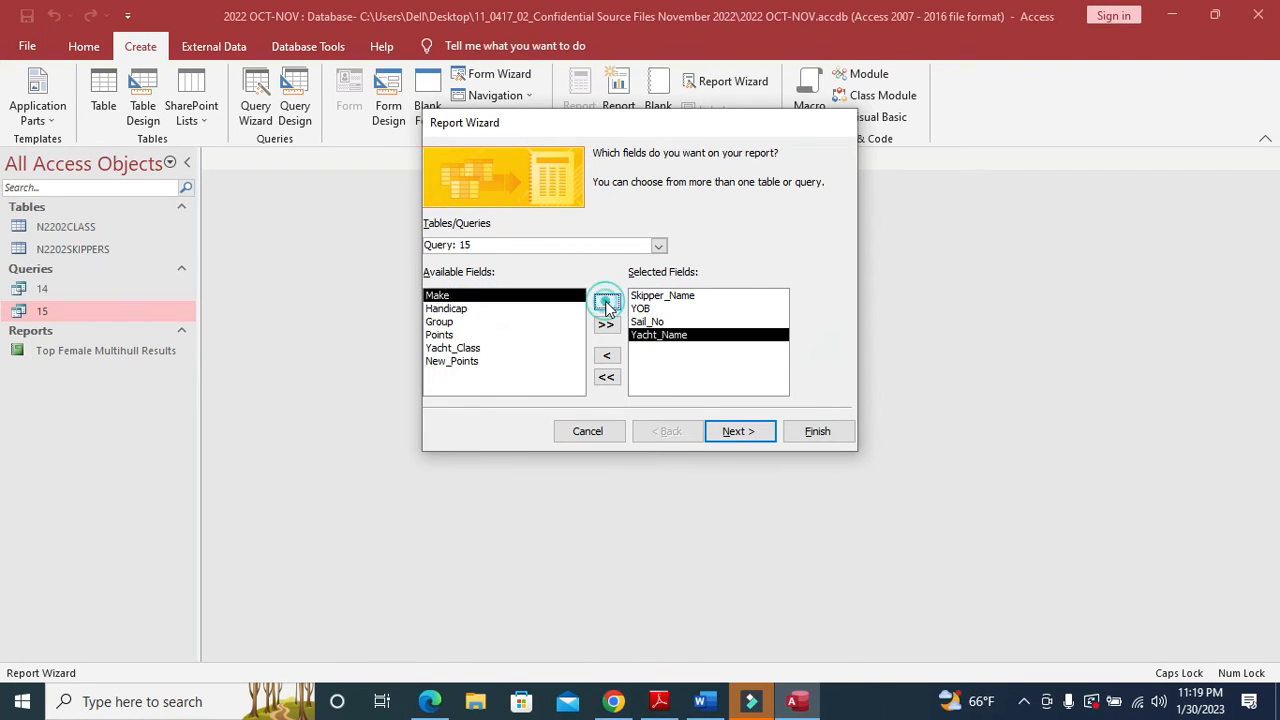
key(alt+Tab)
- Add Make, Yacht_Class and Group to the report fields
key(alt+Tab)
click(606, 302)
key(alt+Tab)
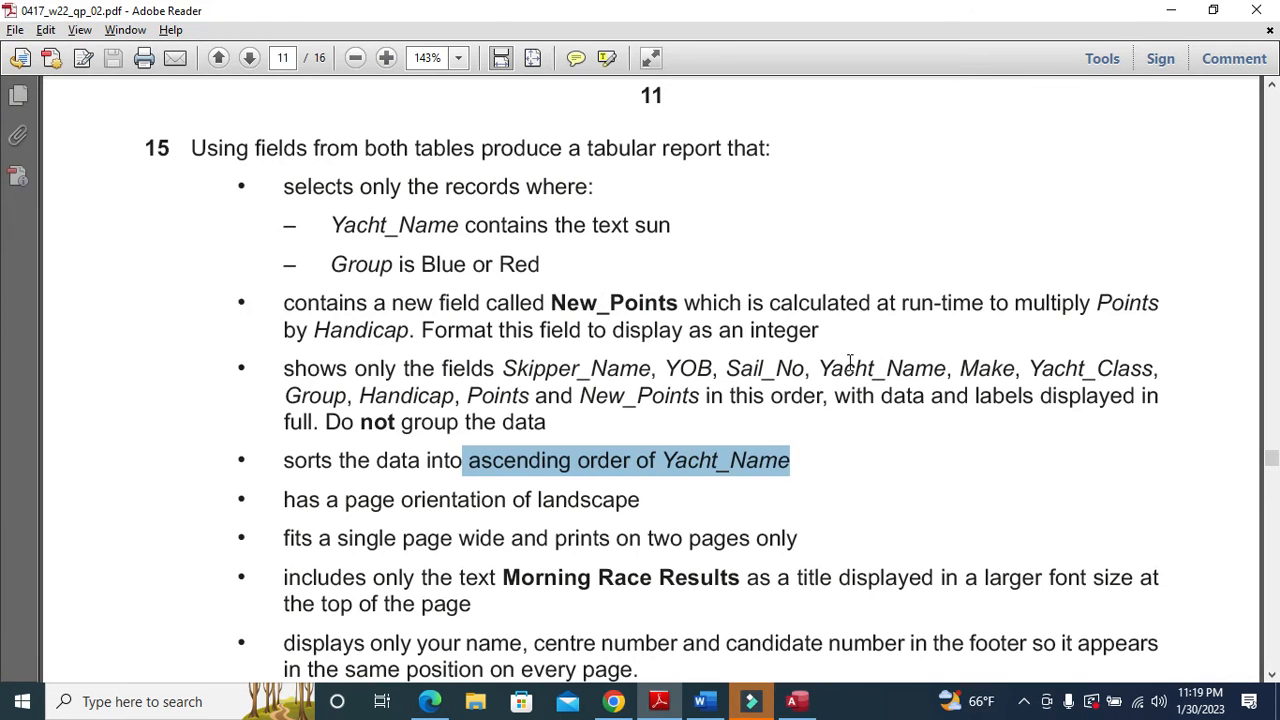
key(alt+Tab)
click(478, 335)
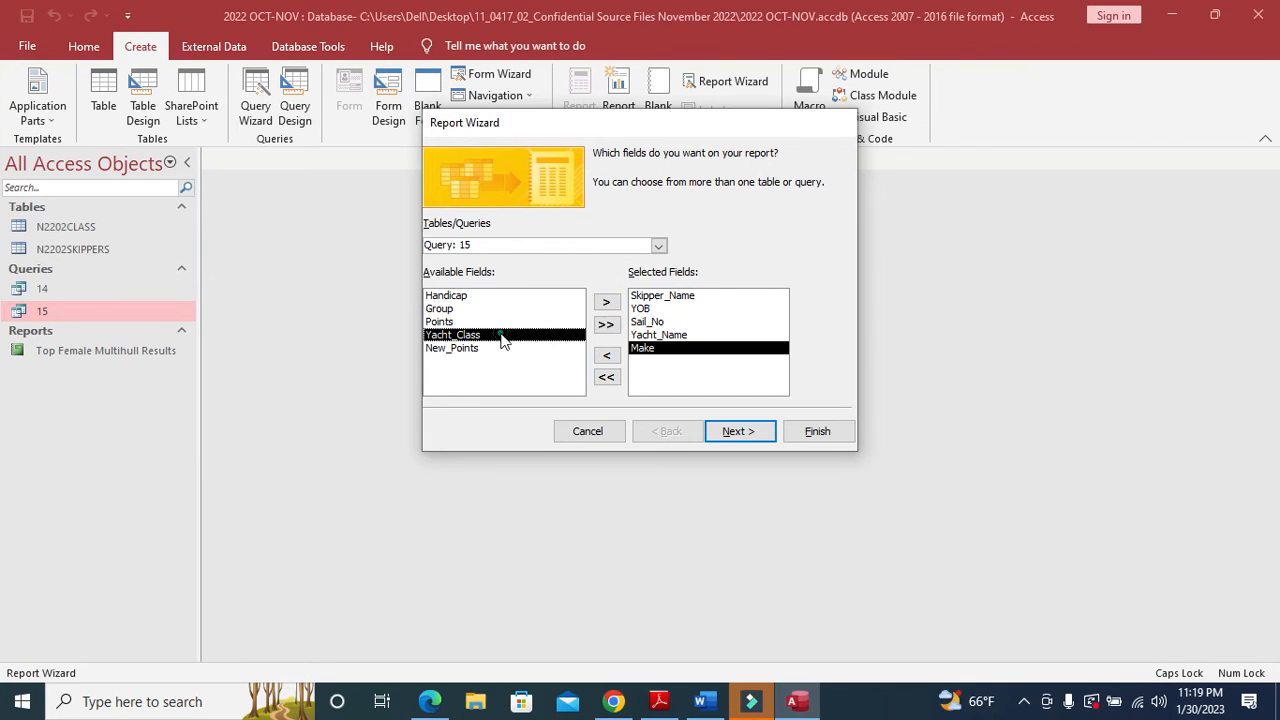
click(606, 302)
key(alt+Tab)
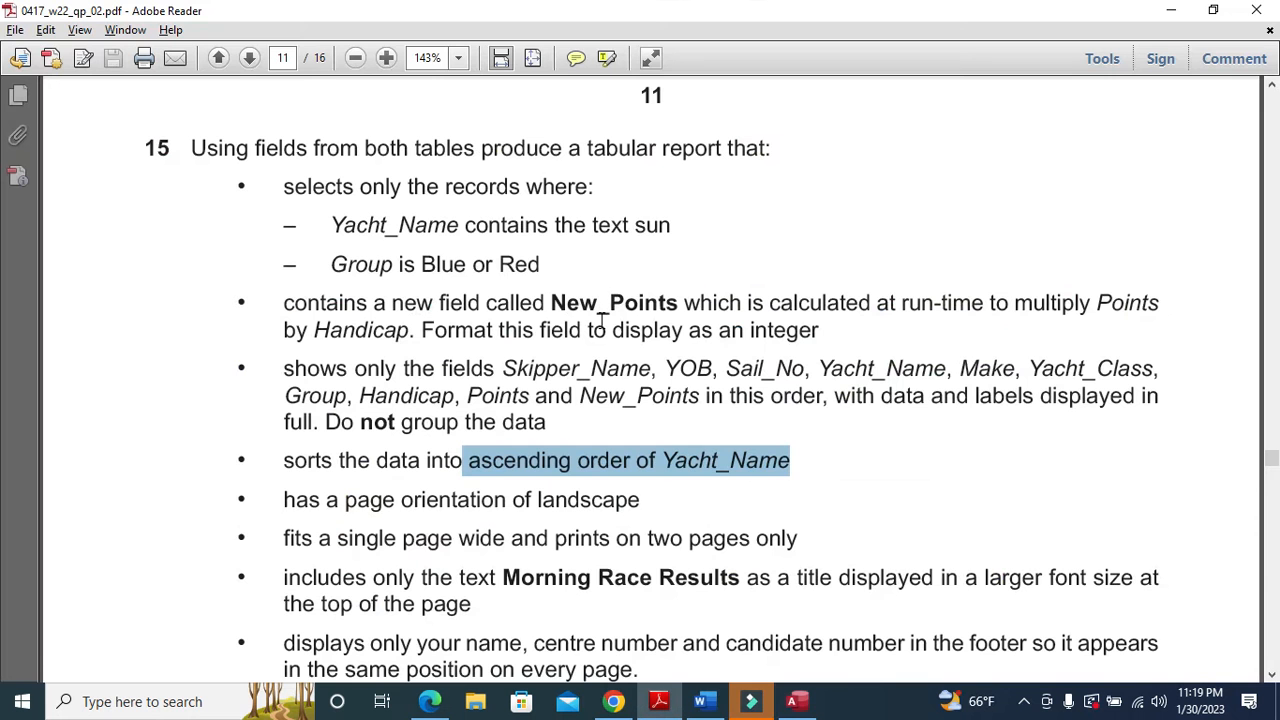
key(alt+Tab)
click(440, 308)
click(606, 302)
- Add Handicap, Points and New_Points to the report fields
key(alt+Tab)
drag(361, 397, 456, 398)
key(alt+Tab)
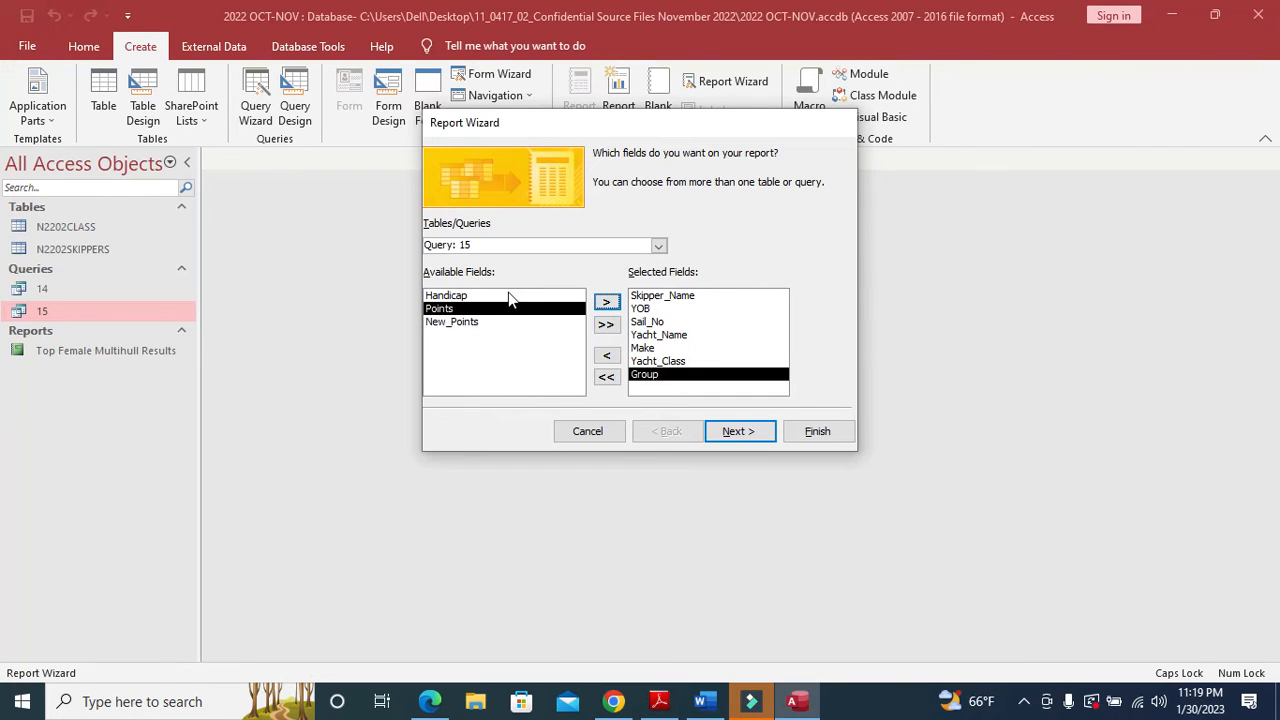
click(508, 296)
click(606, 302)
key(alt+Tab)
drag(467, 398, 526, 400)
key(alt+Tab)
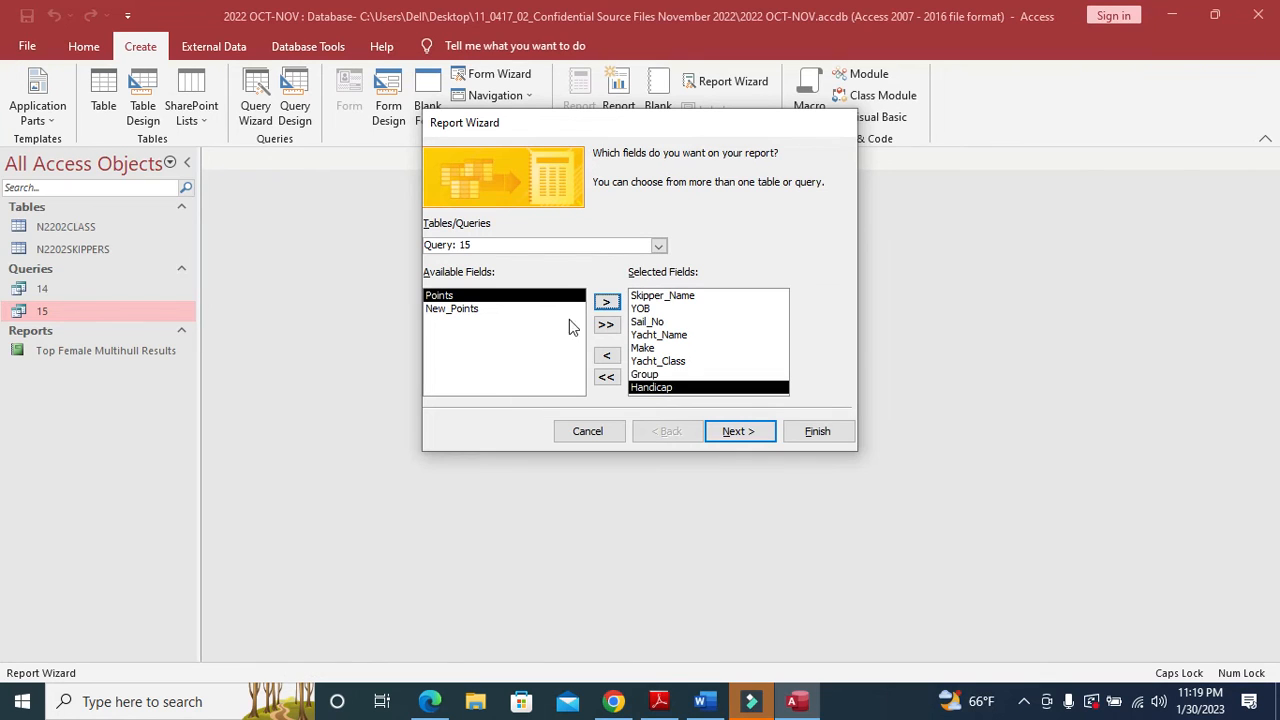
click(606, 303)
click(606, 303)
- Skip grouping and sorting, then choose a landscape layout for the report
click(768, 438)
click(767, 440)
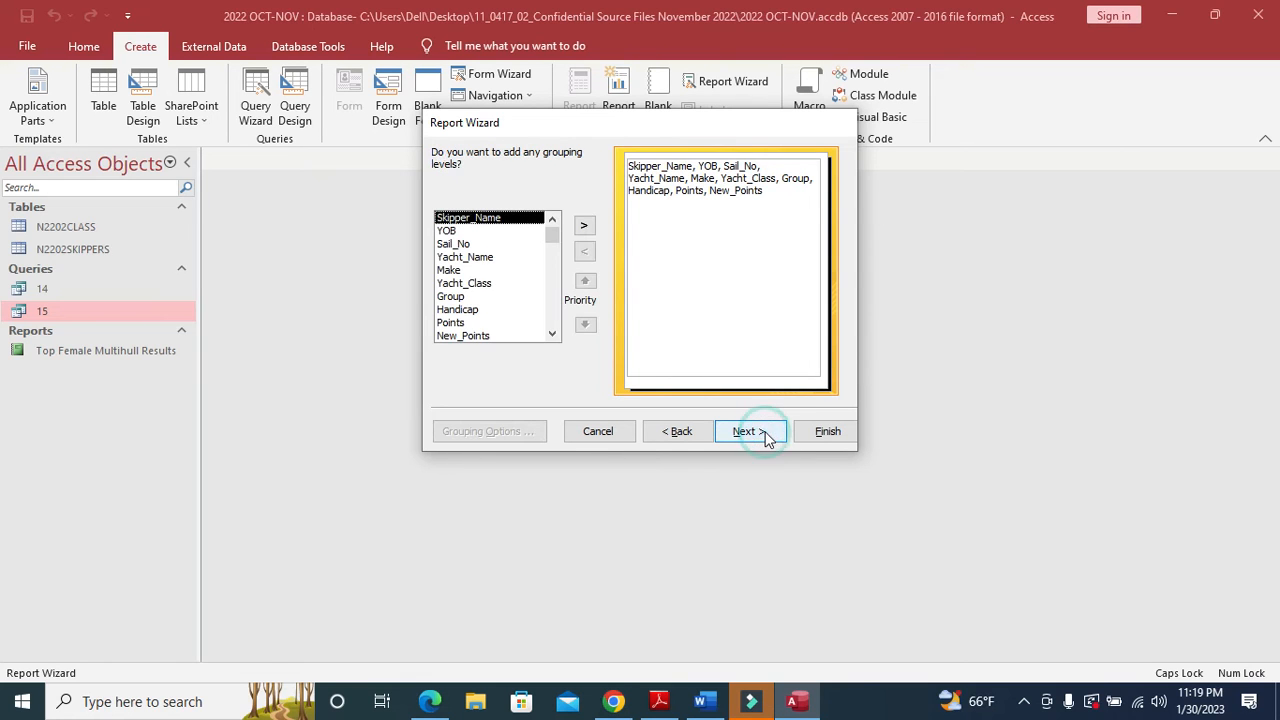
click(750, 432)
key(alt+Tab)
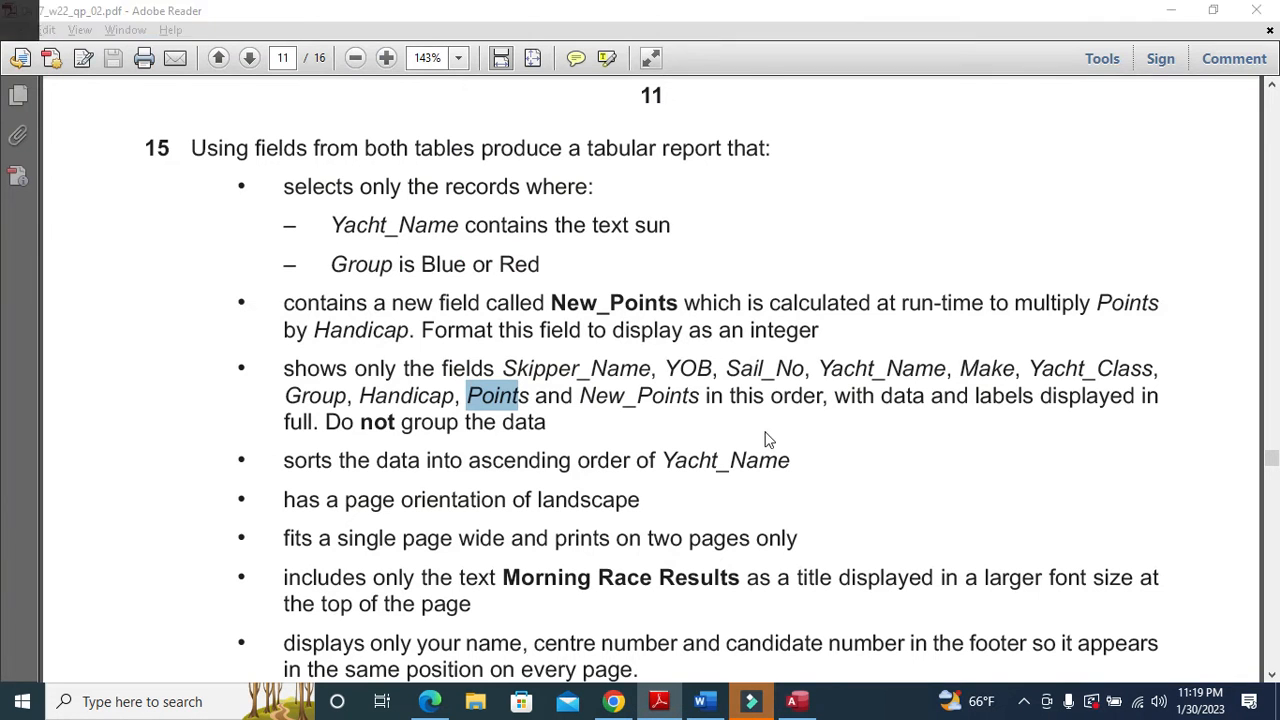
key(alt+Tab)
click(764, 436)
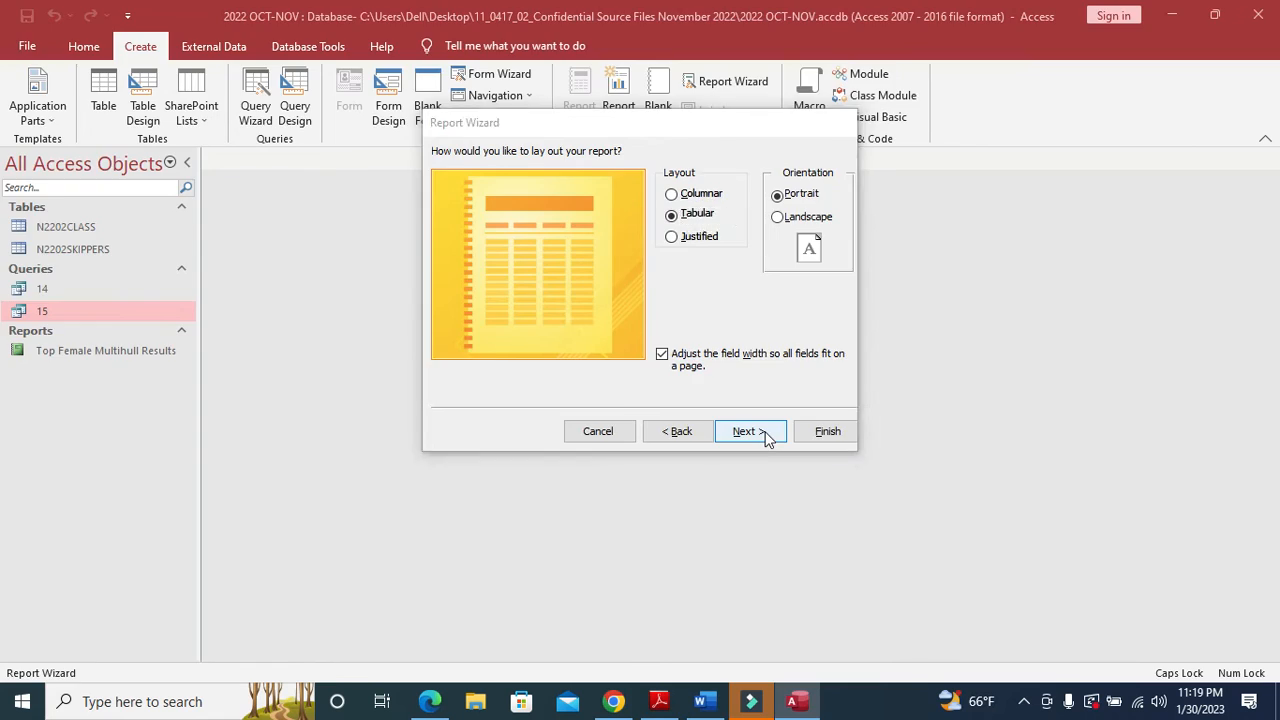
key(alt+Tab)
key(alt+Tab)
click(778, 216)
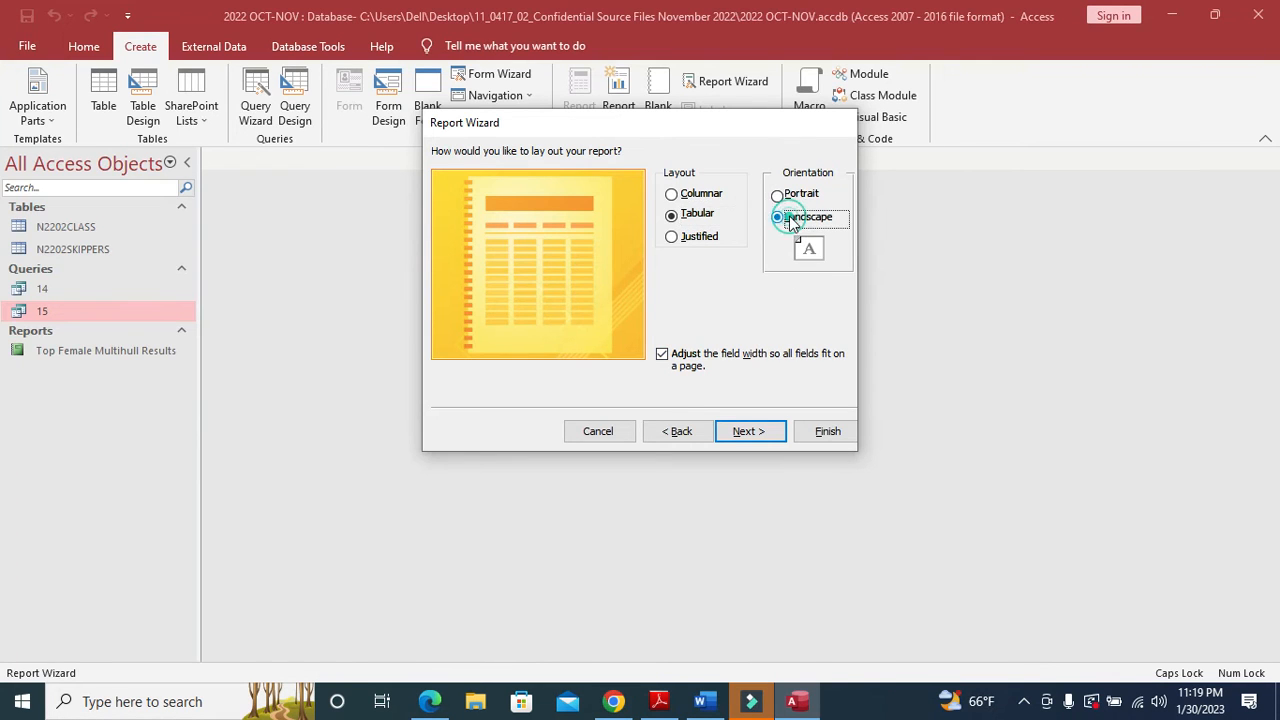
key(alt+Tab)
- Title the report 'Morning Race Results', pasting the text copied from the task sheet
drag(537, 497, 634, 501)
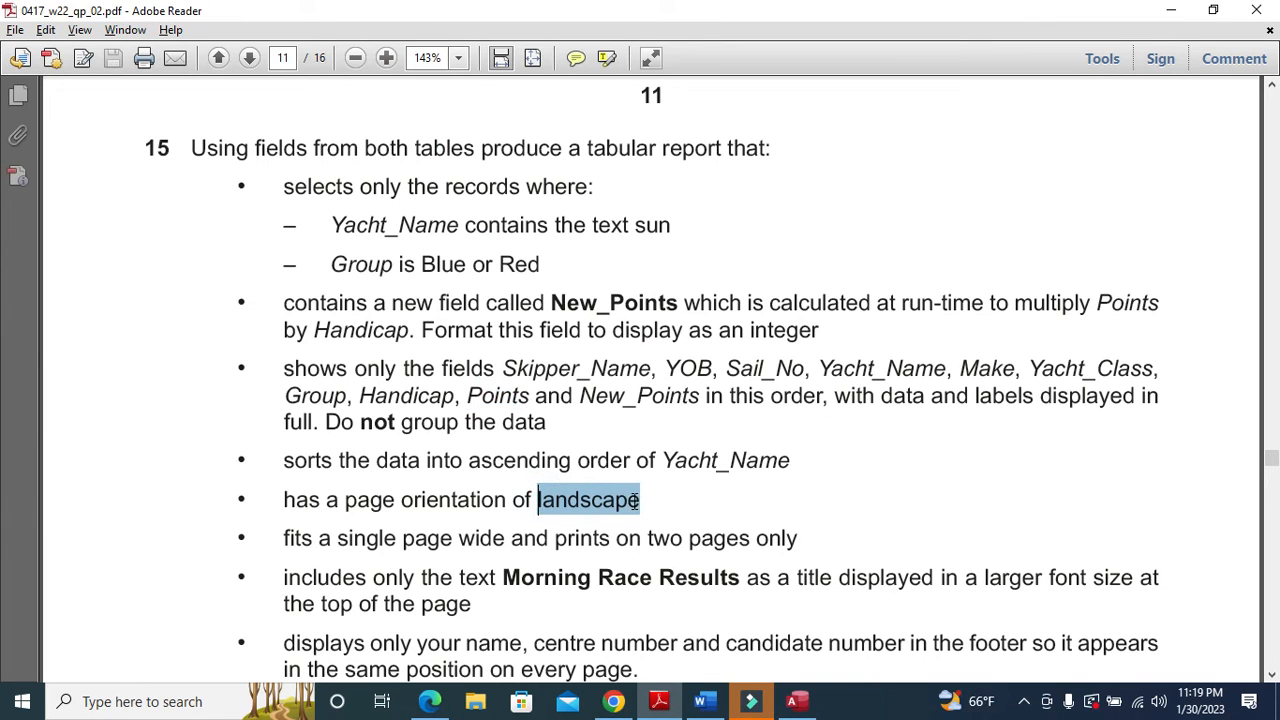
click(579, 579)
drag(502, 578, 697, 583)
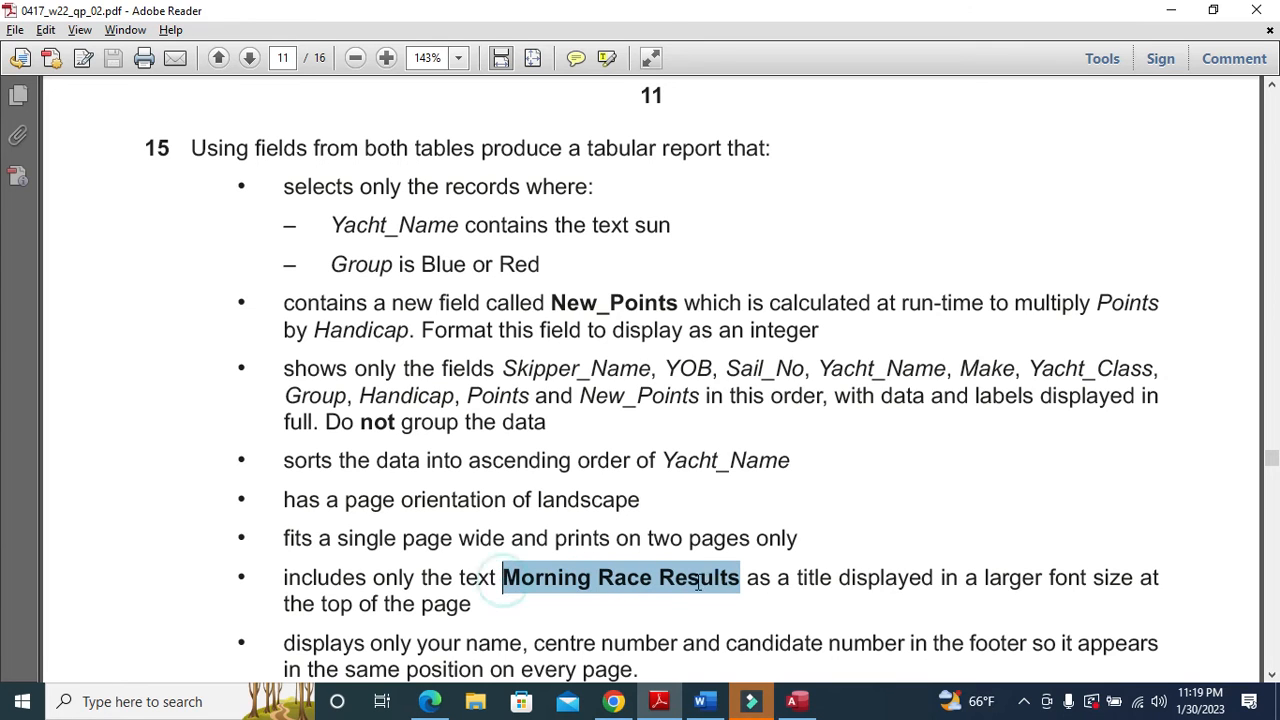
right_click(733, 590)
click(758, 592)
key(alt+Tab)
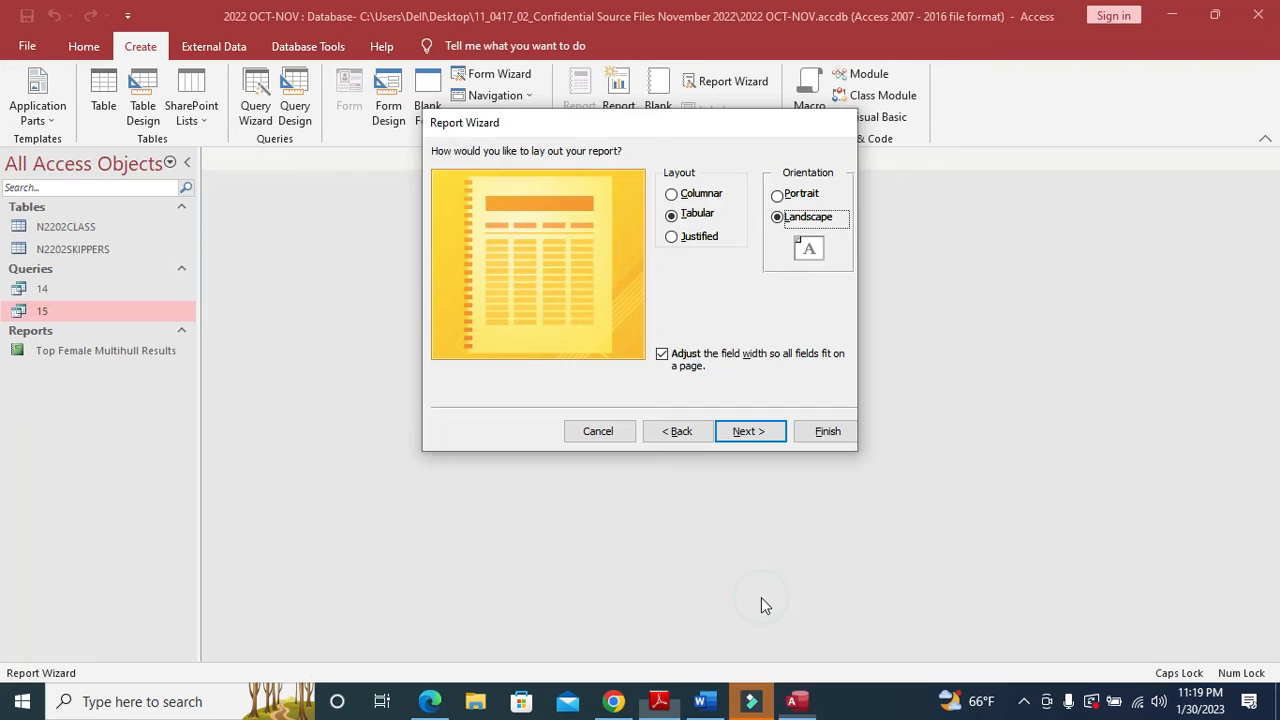
click(746, 437)
double_click(669, 174)
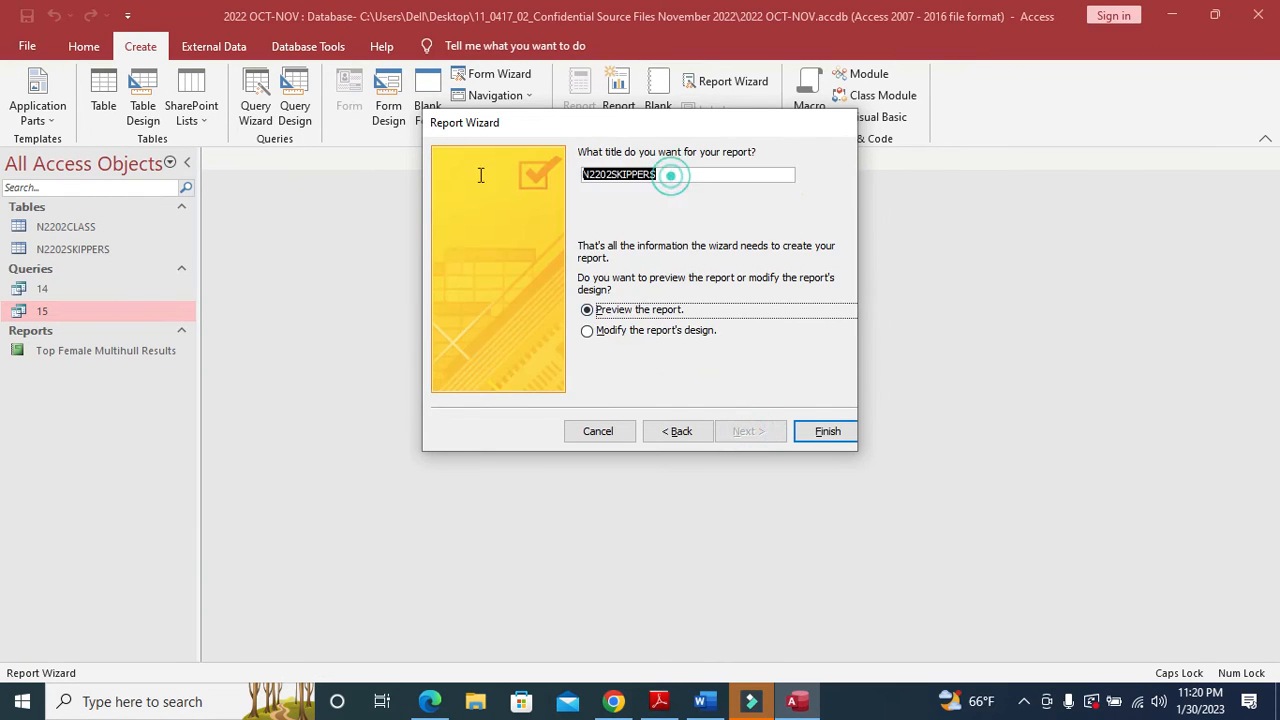
key(ctrl+v)
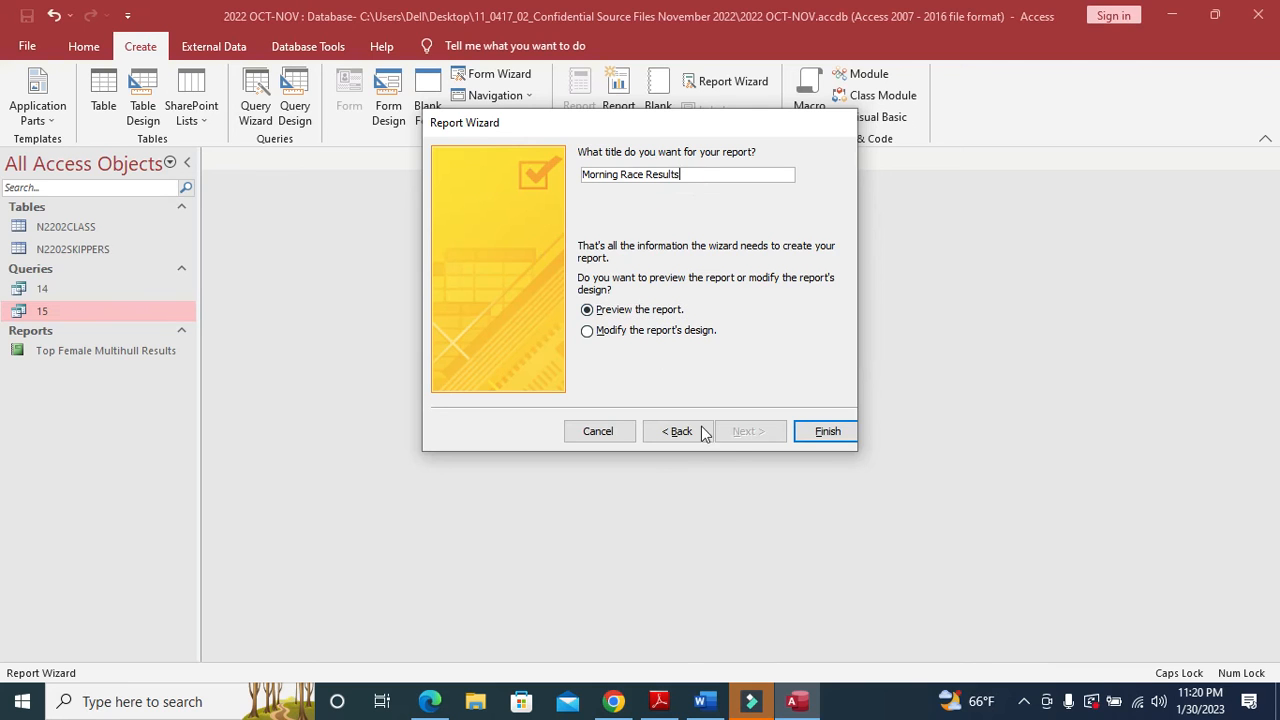
- Finish the Morning Race Results report wizard and open the report in Layout View
click(815, 431)
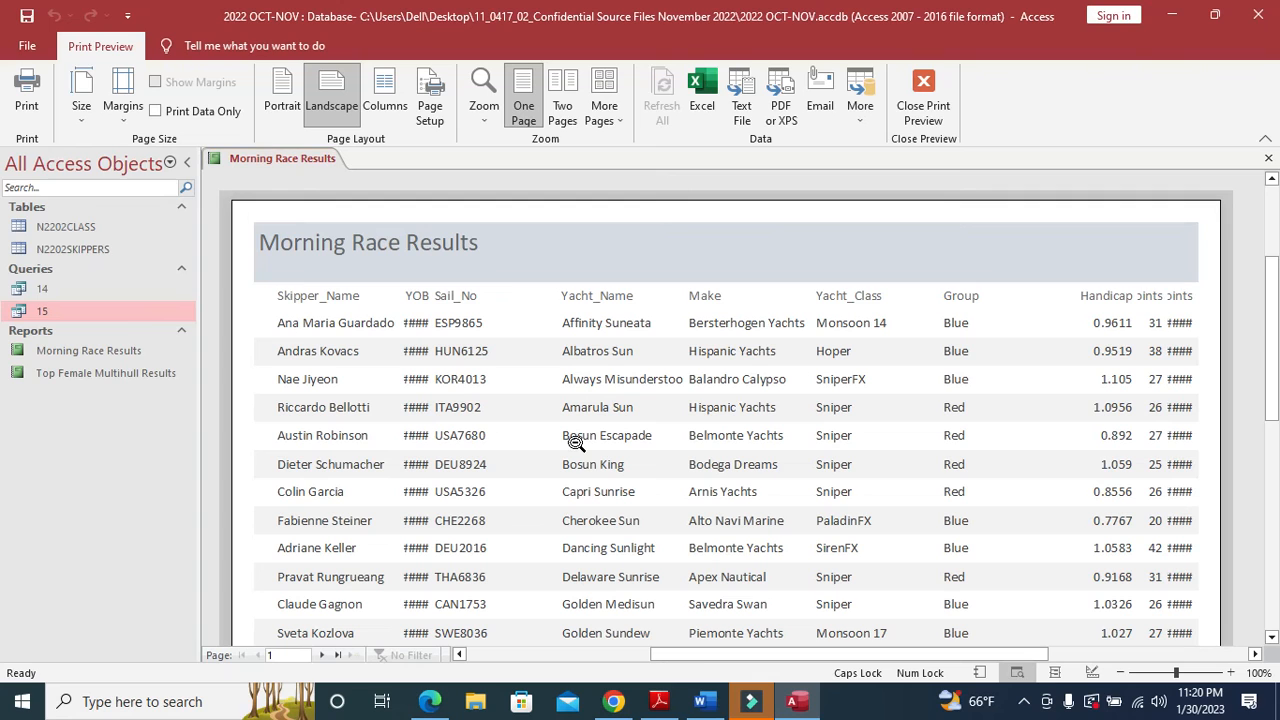
click(338, 300)
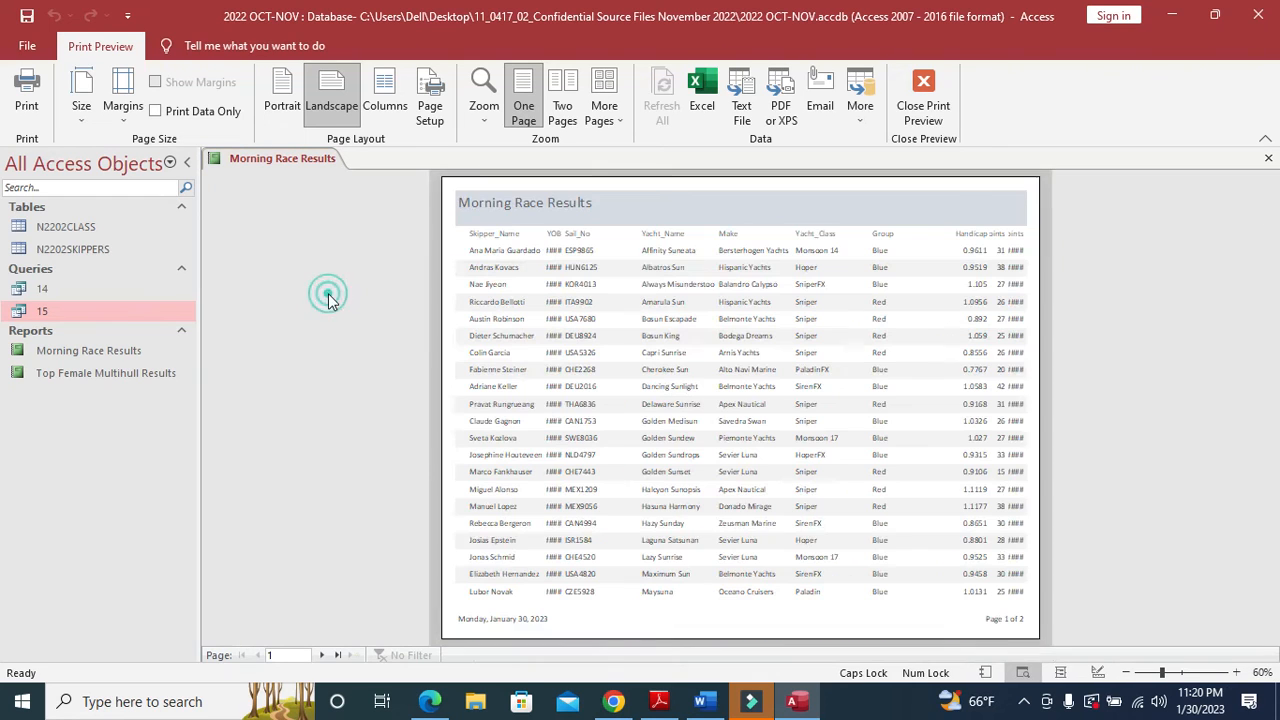
right_click(326, 160)
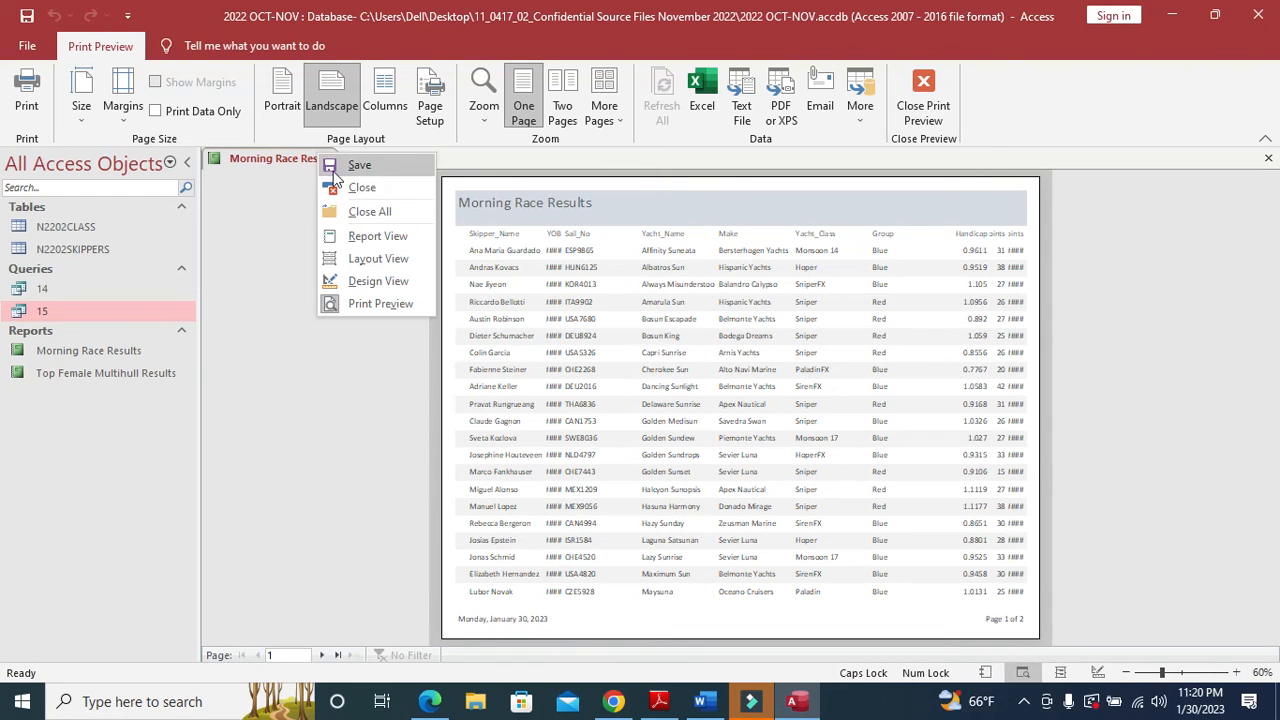
click(370, 258)
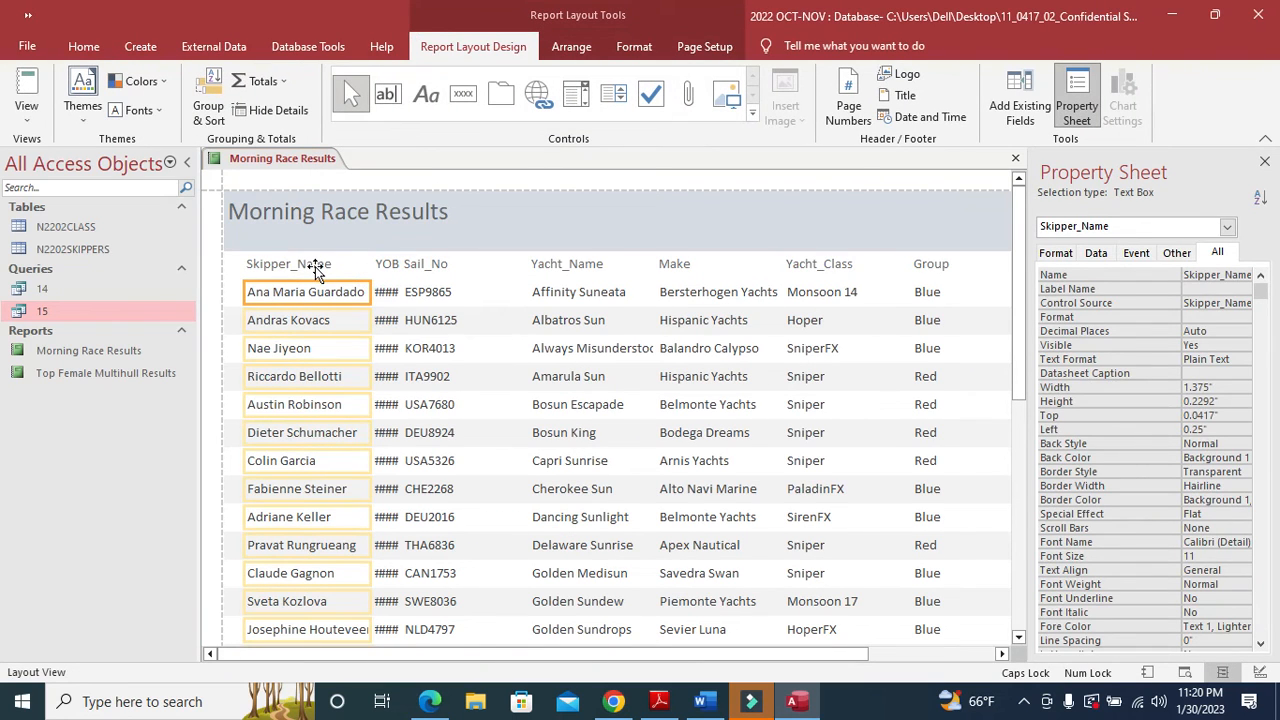
- Resize the Skipper_Name and YOB columns so names and years show in full
click(315, 266)
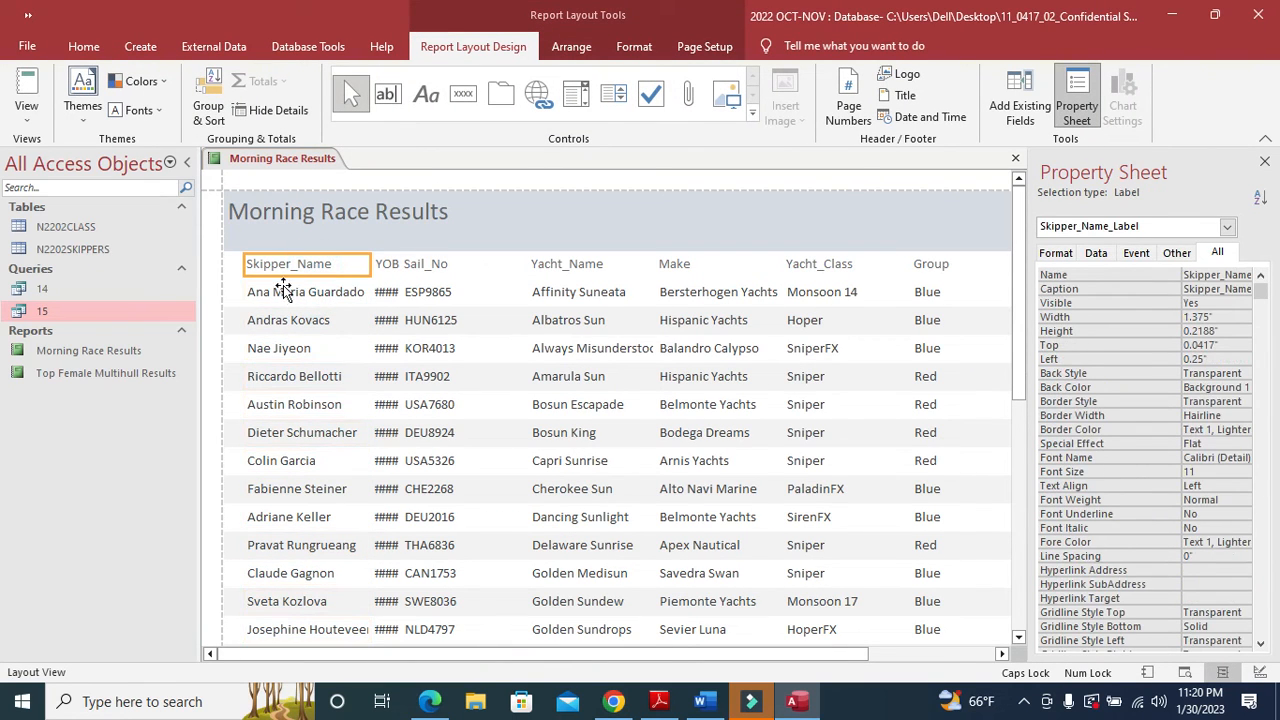
shift+click(280, 290)
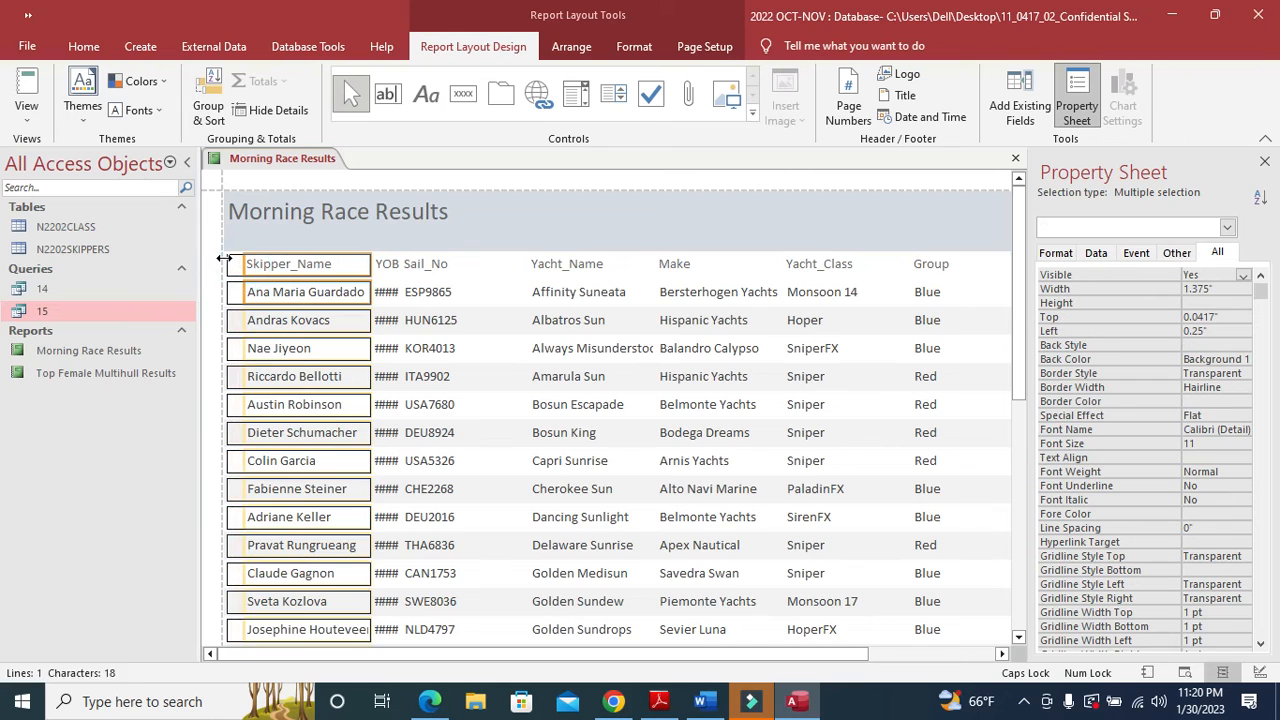
drag(224, 258, 205, 258)
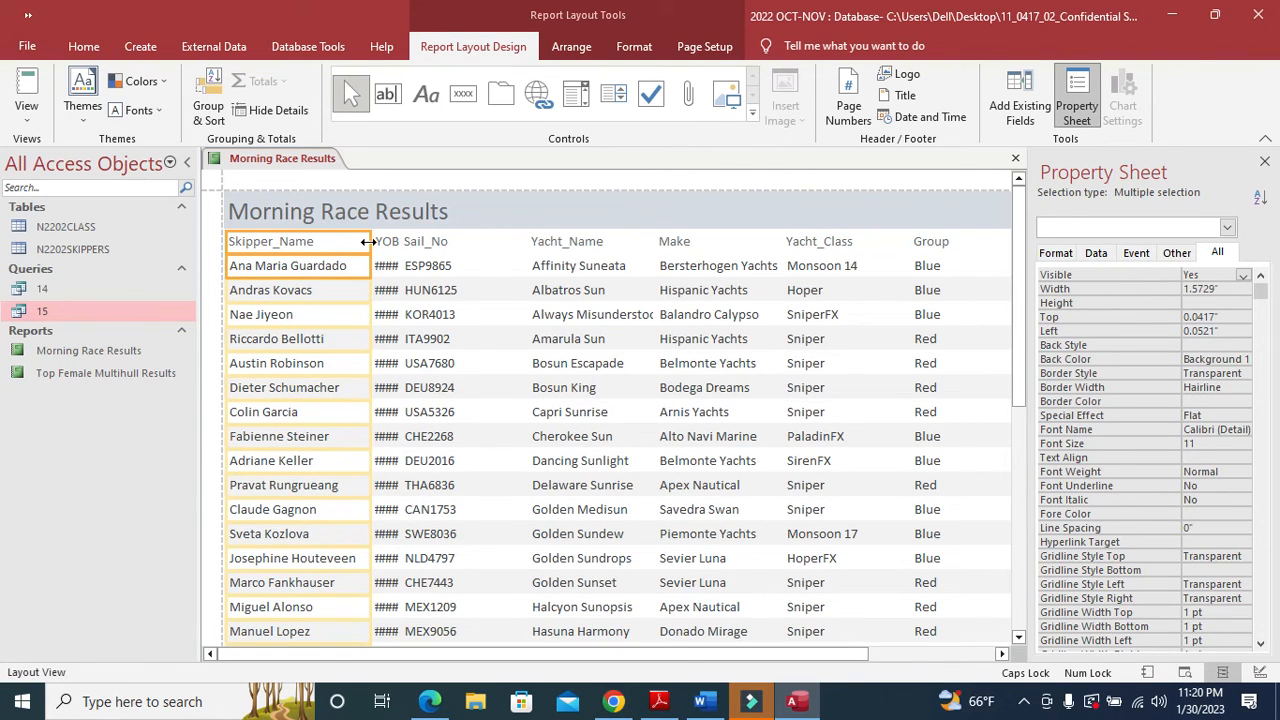
drag(369, 241, 359, 258)
scroll(335, 410, down, 3)
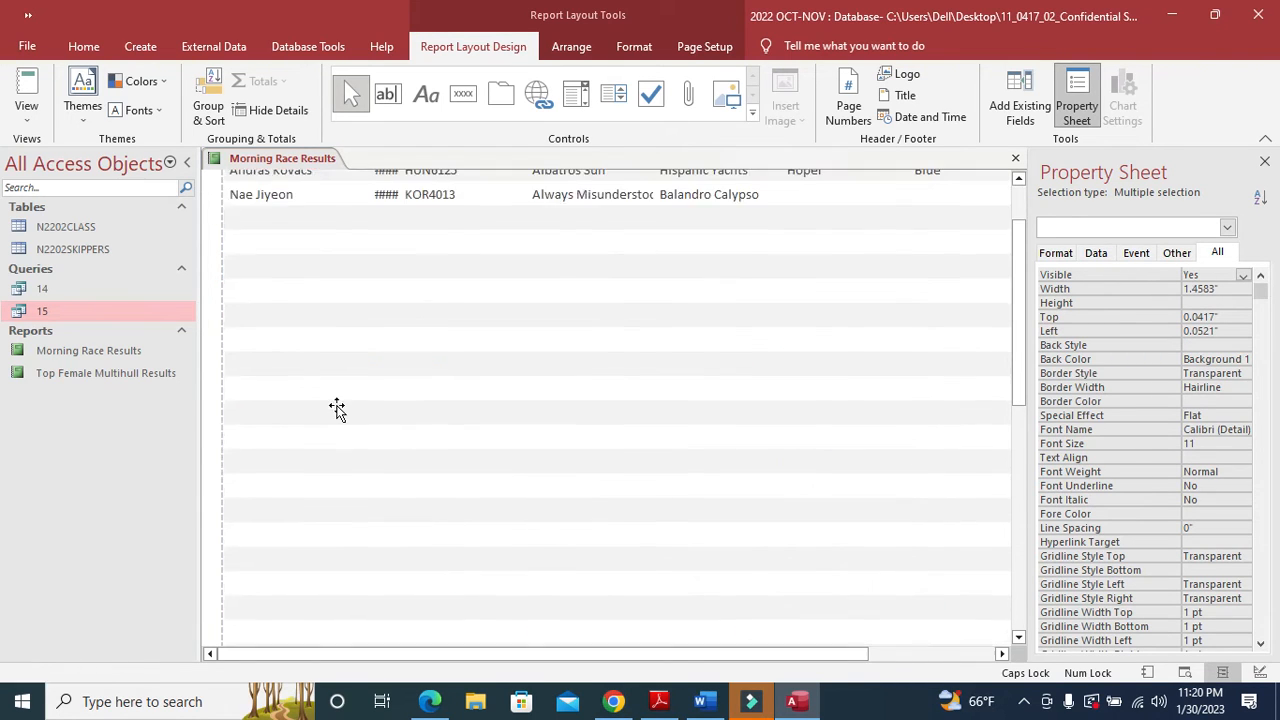
scroll(340, 418, down, 6)
scroll(340, 418, down, 3)
scroll(340, 418, up, 12)
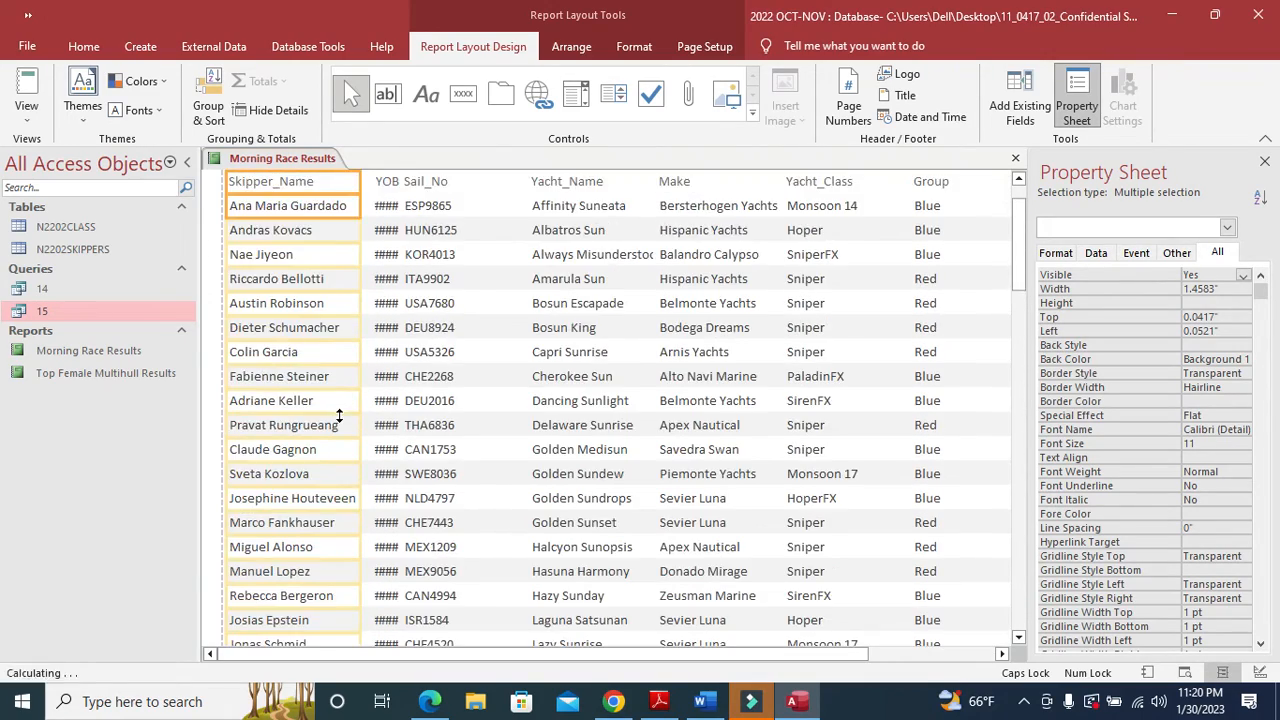
scroll(339, 416, up, 1)
click(389, 245)
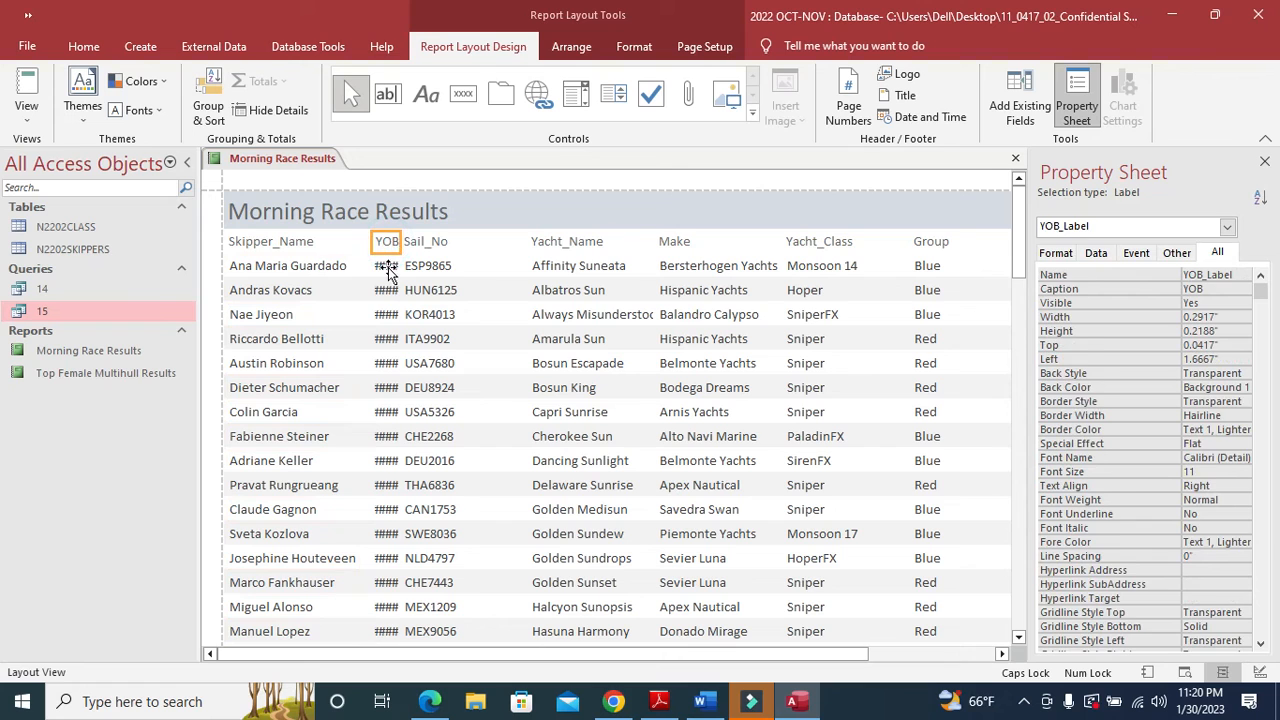
shift+click(388, 267)
drag(371, 242, 358, 241)
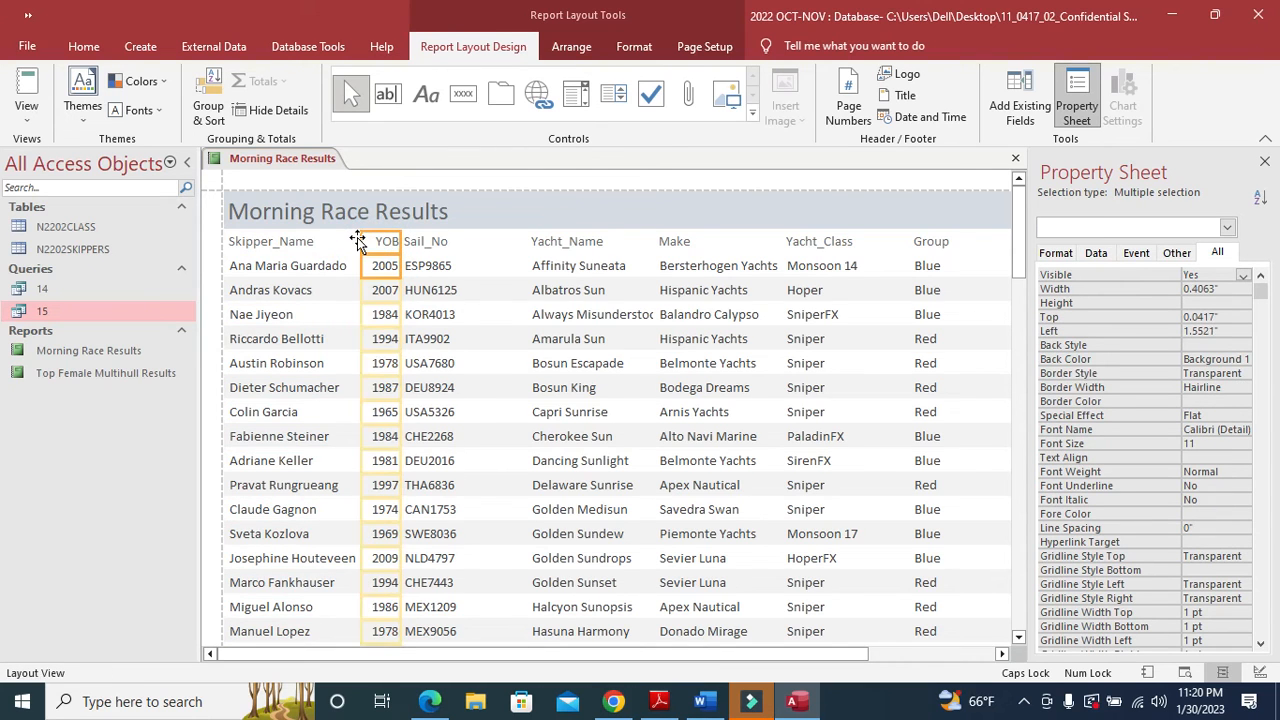
- Select Sail_No, then widen and refit Yacht_Name to its longest name
click(427, 245)
shift+click(440, 267)
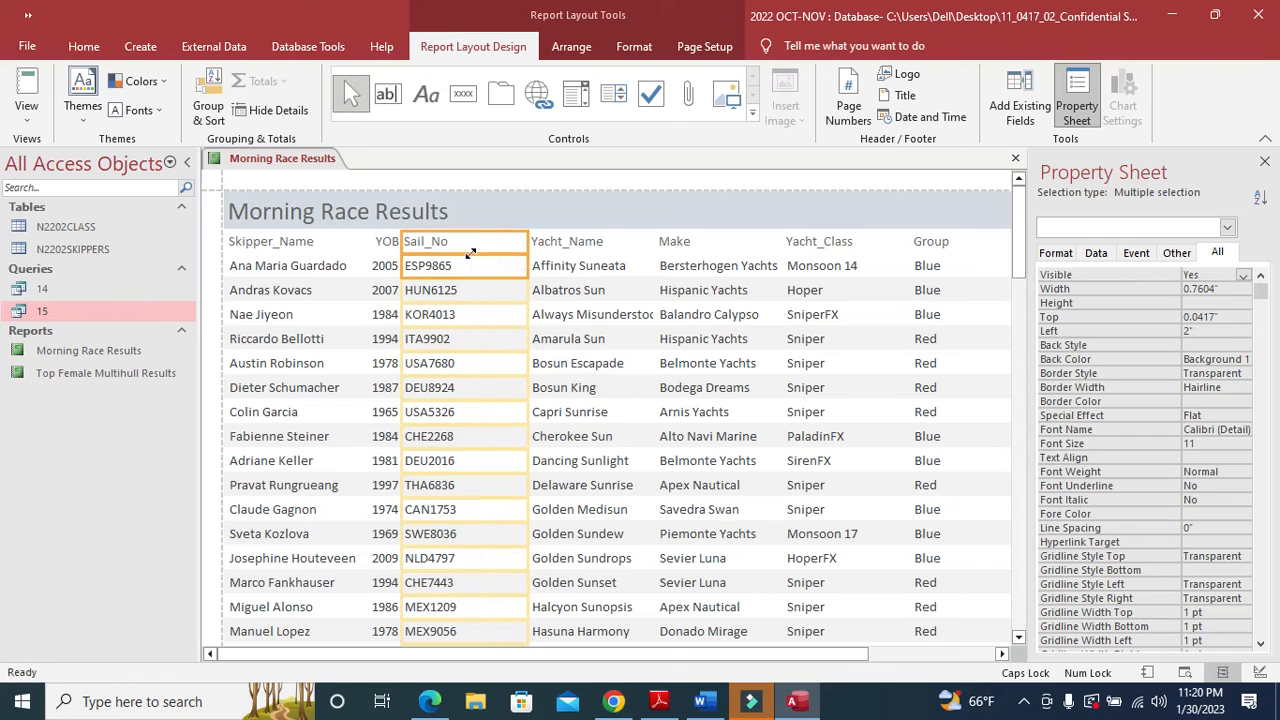
click(550, 242)
shift+click(549, 266)
drag(527, 249, 470, 249)
drag(657, 242, 617, 242)
- Narrow the Make column and refit the Group column to fit Blue and Red
click(669, 234)
shift+click(674, 263)
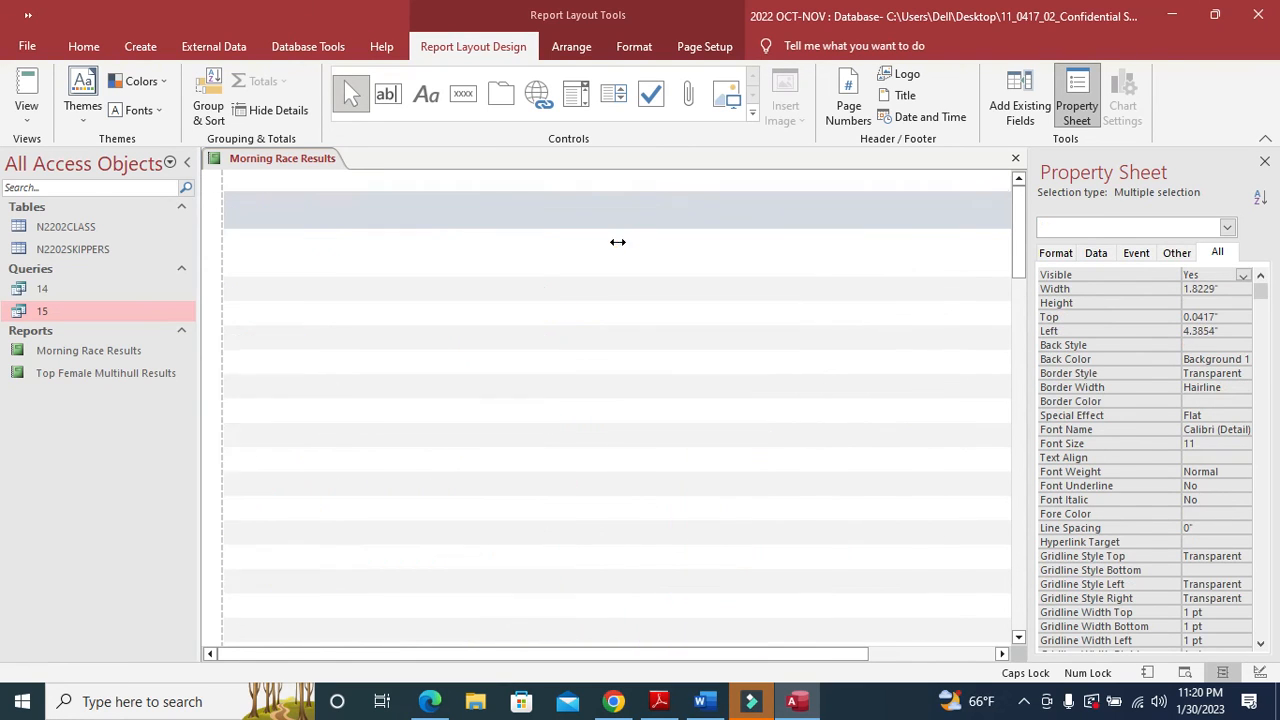
drag(778, 241, 748, 243)
click(799, 245)
shift+click(800, 265)
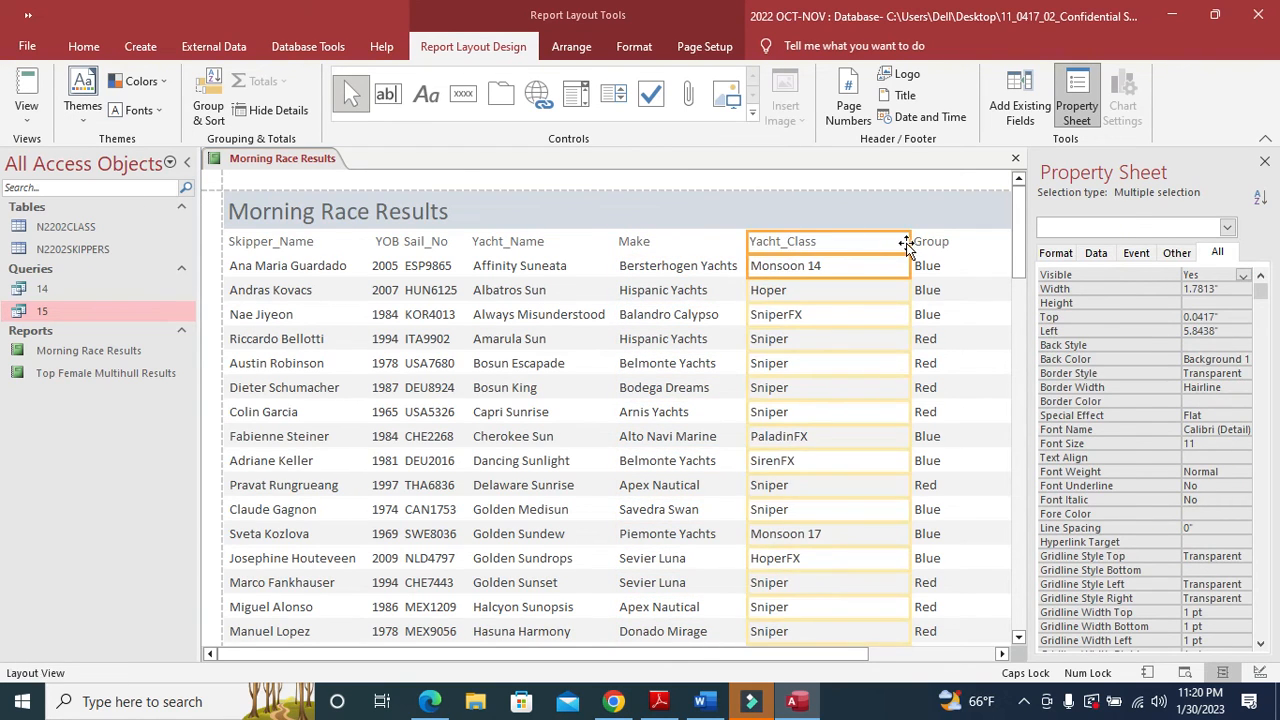
click(921, 243)
shift+click(923, 262)
drag(911, 245, 836, 245)
drag(811, 655, 952, 660)
drag(881, 241, 729, 250)
- Resize the Handicap, Points and New_Points columns so values like 29.7941 show fully
click(927, 247)
click(920, 256)
drag(884, 241, 725, 250)
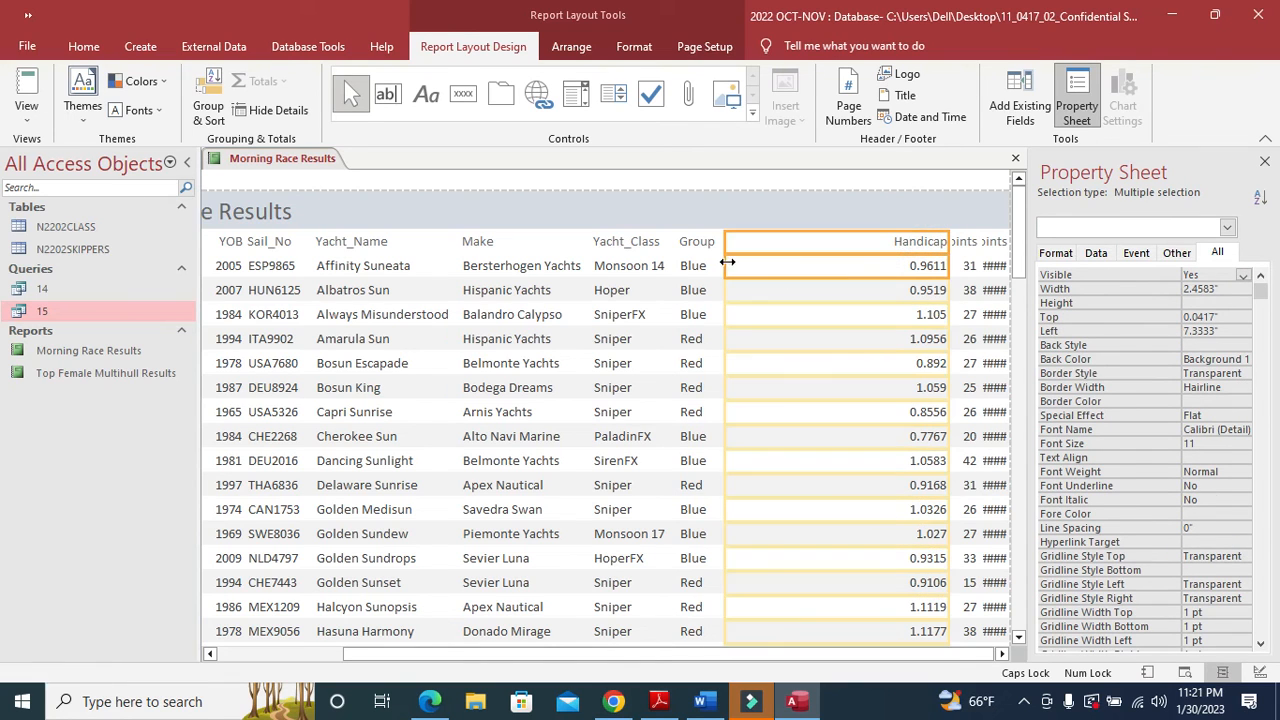
drag(945, 241, 797, 262)
click(955, 243)
click(952, 250)
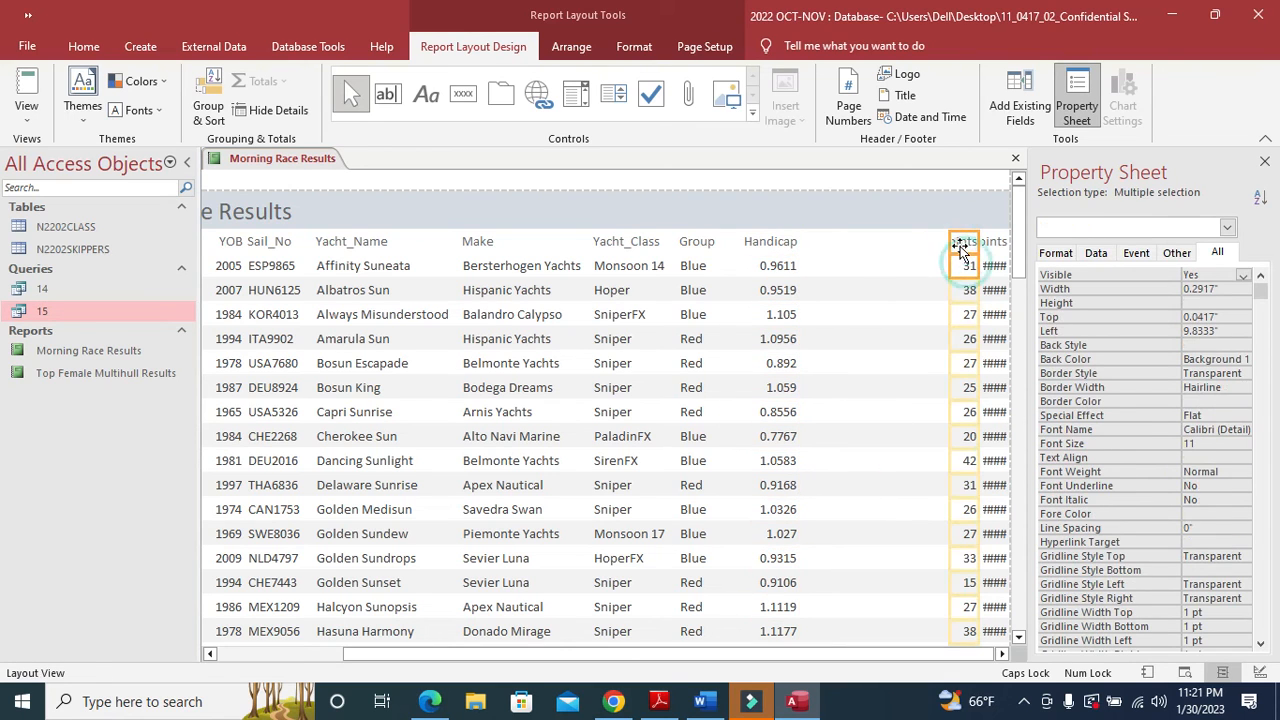
drag(950, 241, 808, 251)
drag(976, 243, 870, 262)
click(986, 245)
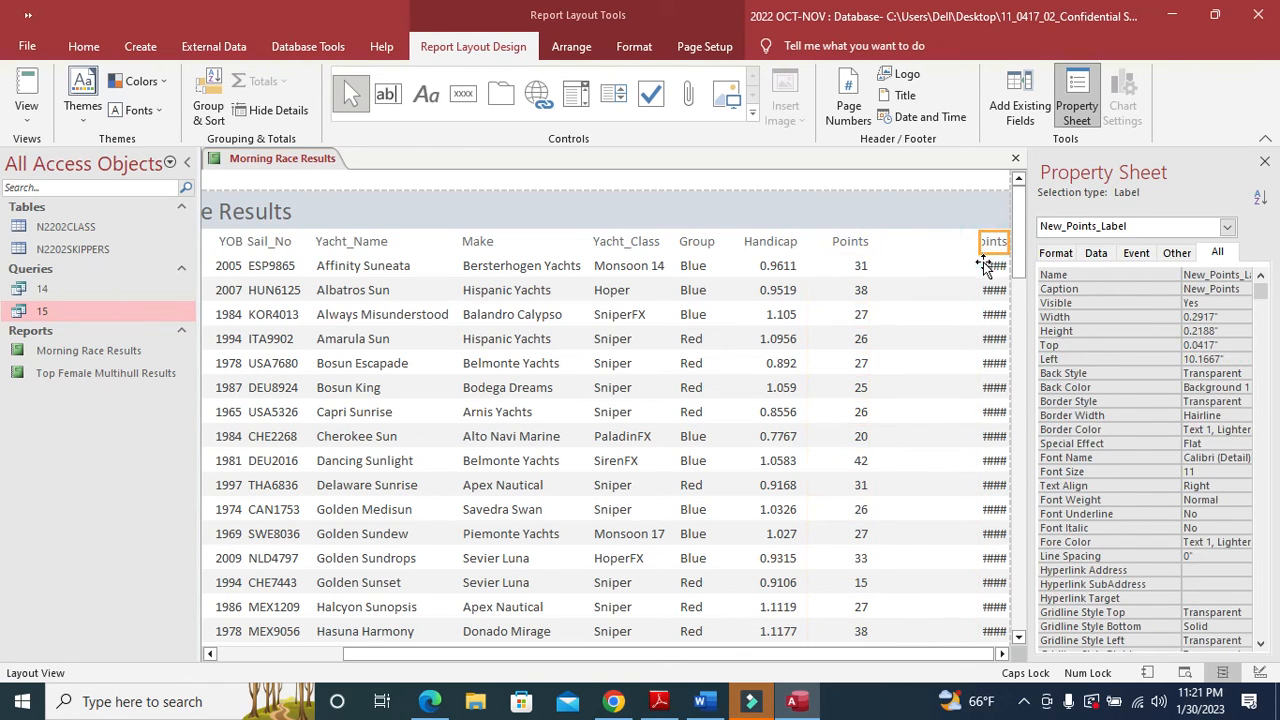
click(985, 251)
drag(980, 247, 884, 251)
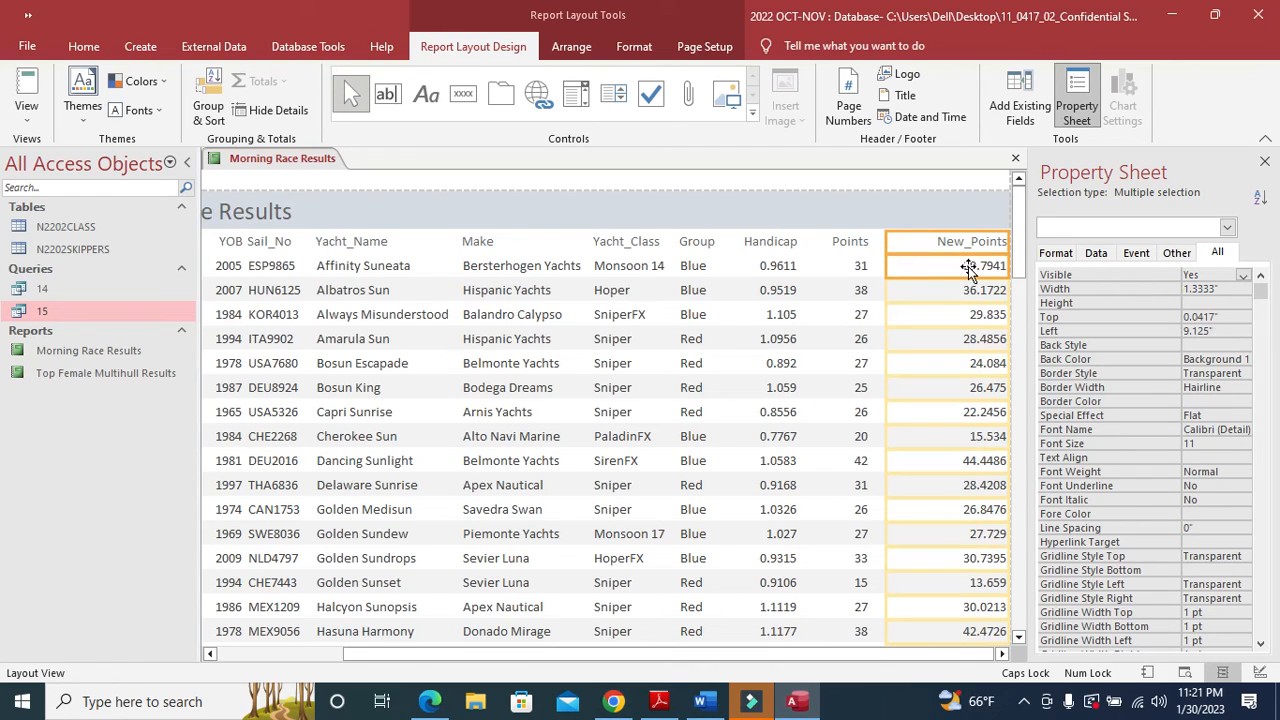
drag(1010, 241, 970, 244)
- Edit the New_Points value box's Decimal Places property and narrow its column
click(943, 272)
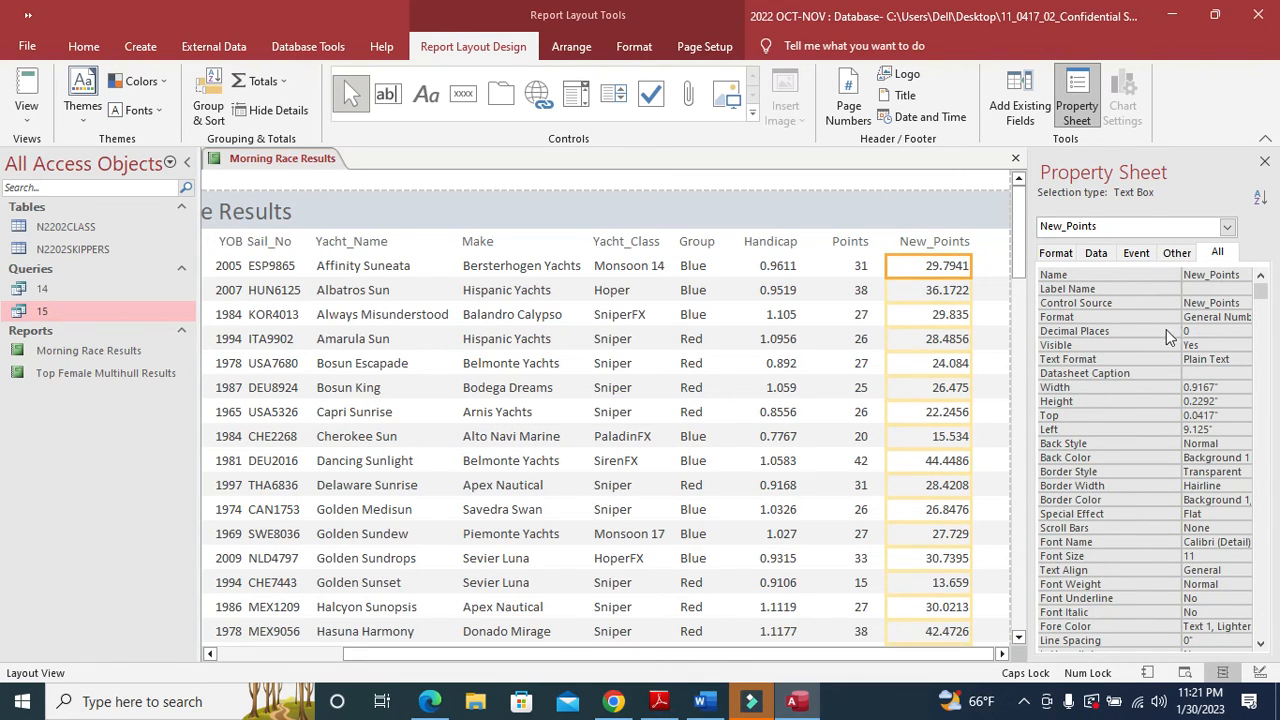
click(1200, 331)
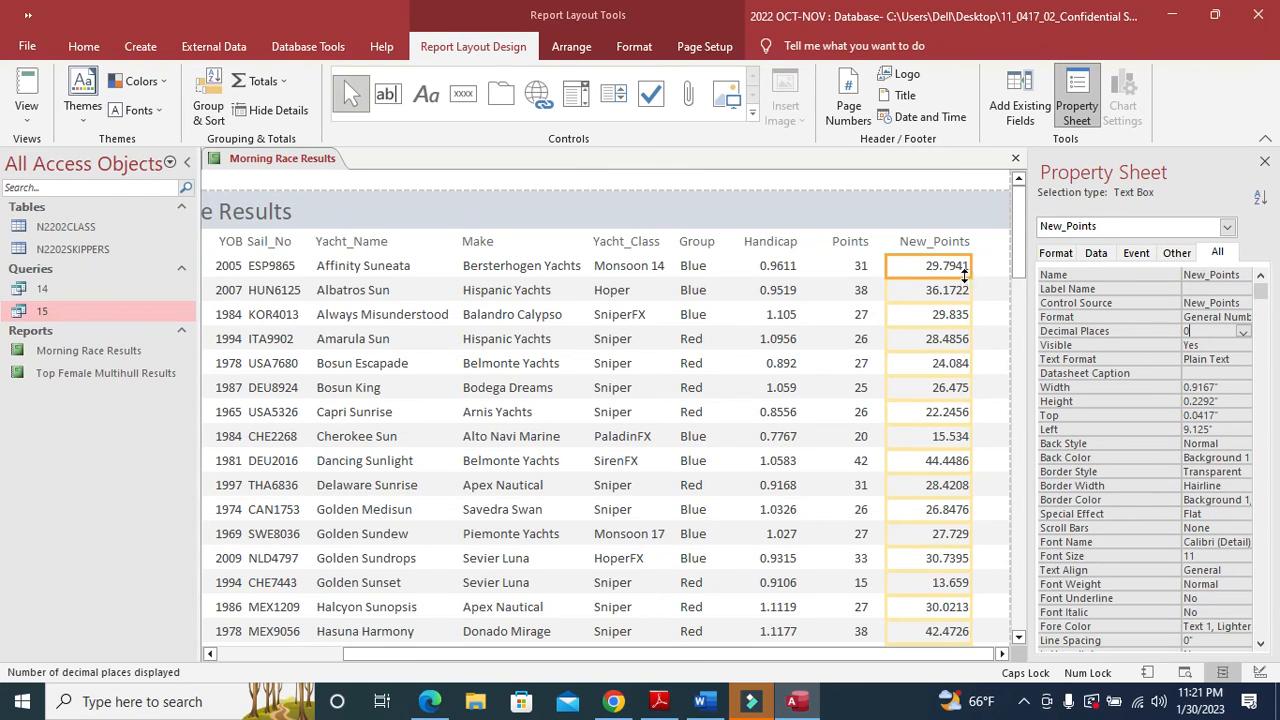
drag(972, 265, 946, 273)
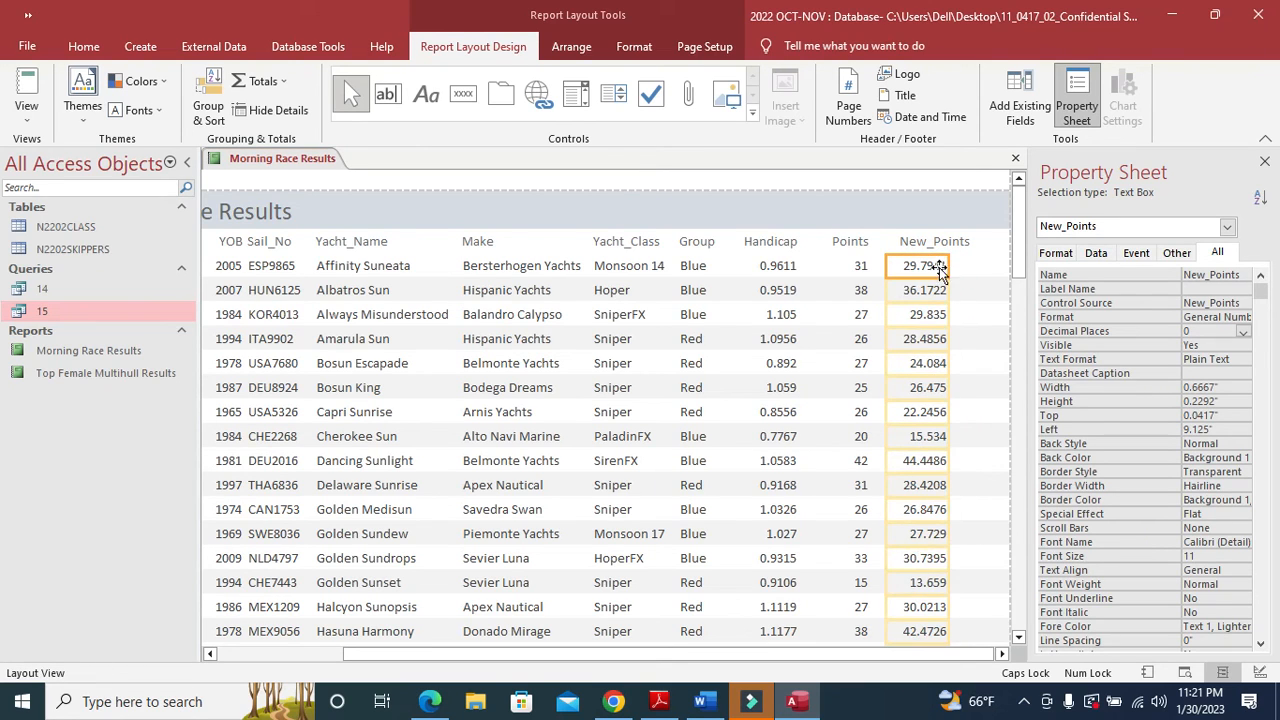
- Widen the New_Points column slightly so values fit, then bring up the question paper PDF
click(930, 245)
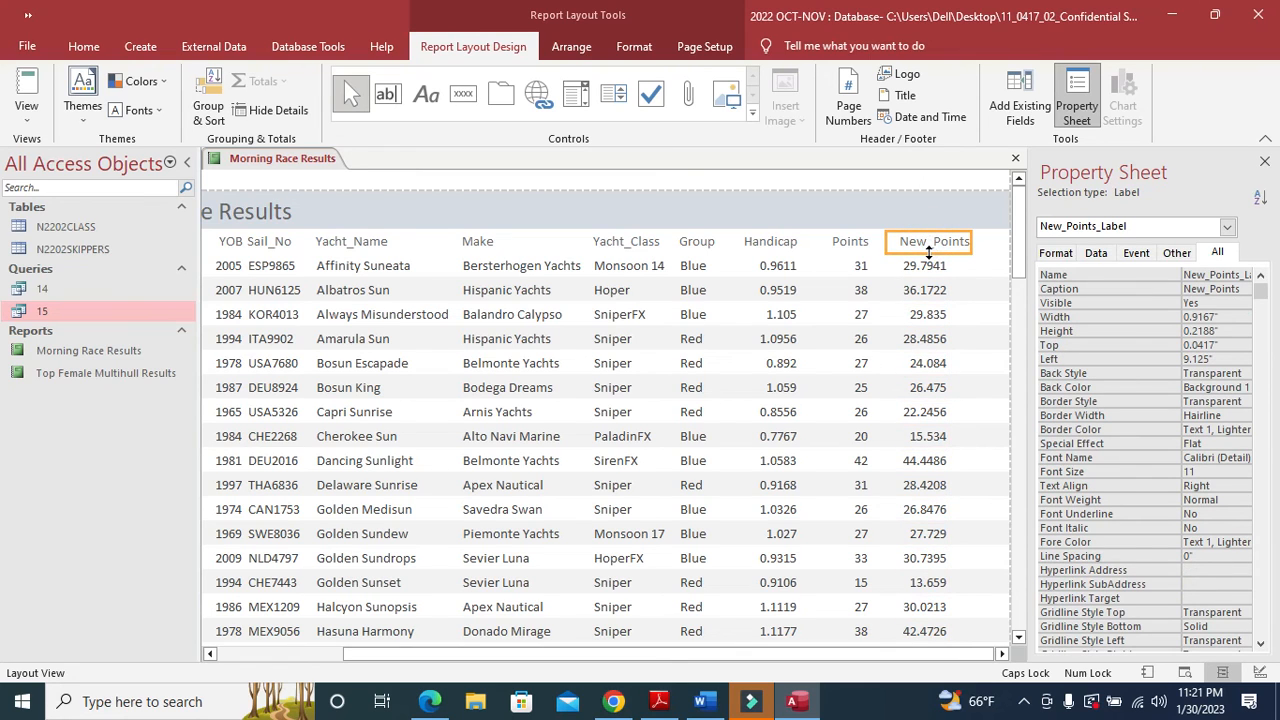
click(930, 270)
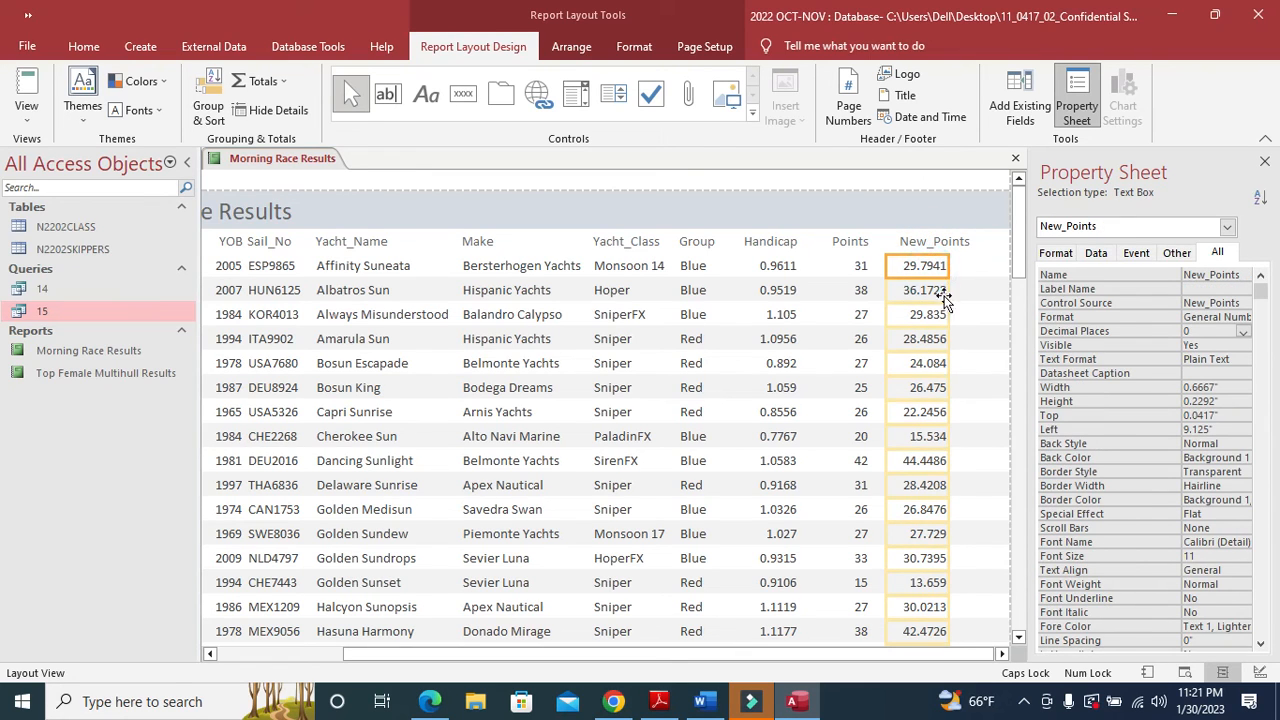
drag(948, 271, 967, 271)
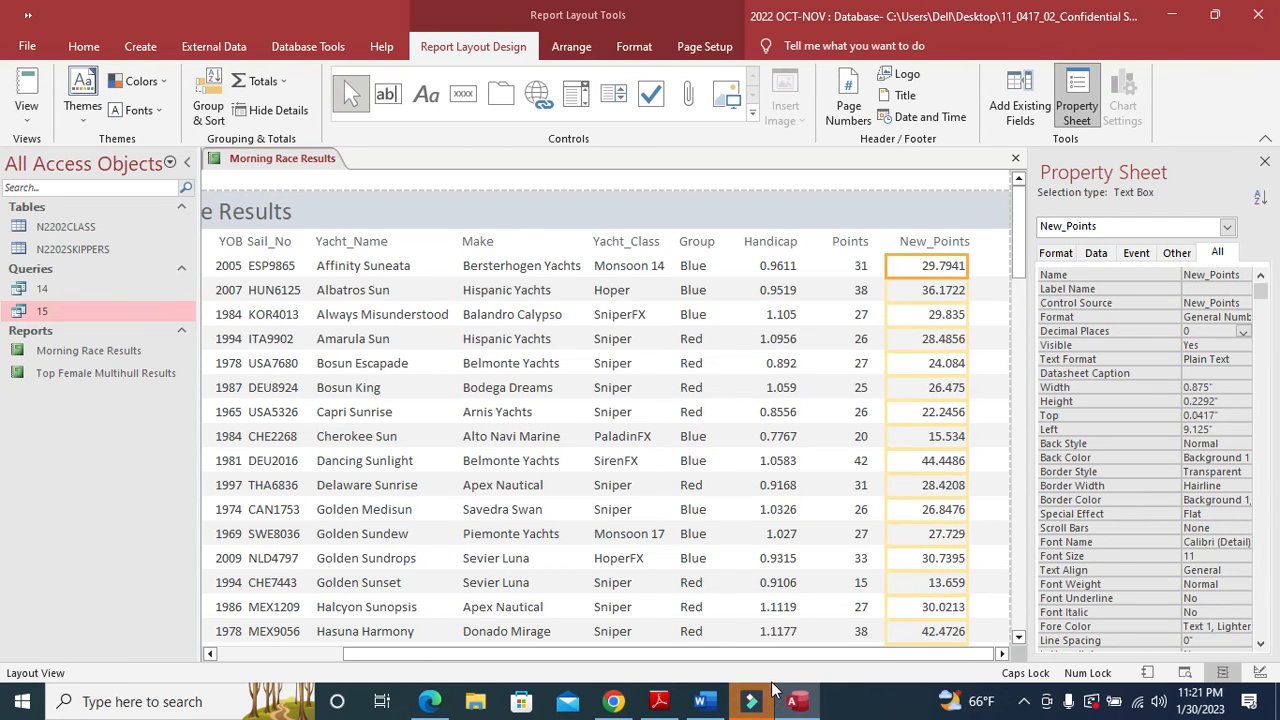
click(659, 701)
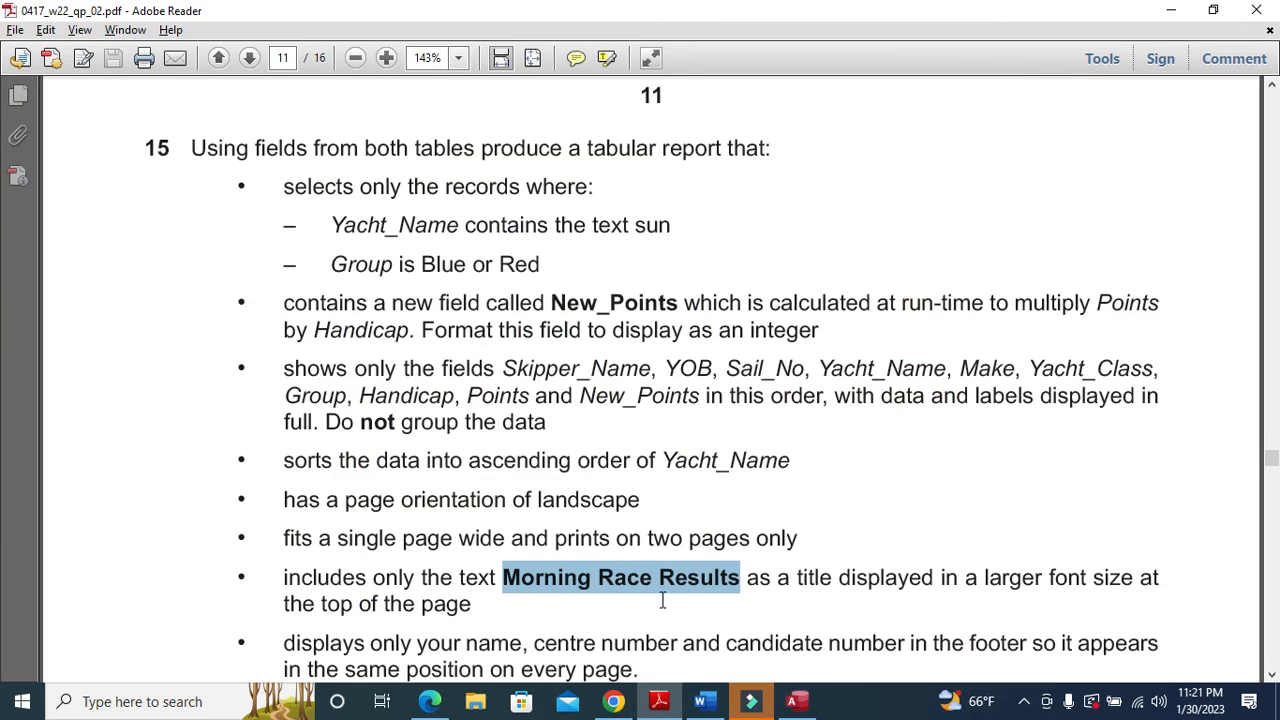
- Highlight the footer name, centre and candidate number requirement, then return to the Access report
scroll(662, 600, down, 3)
drag(276, 463, 516, 507)
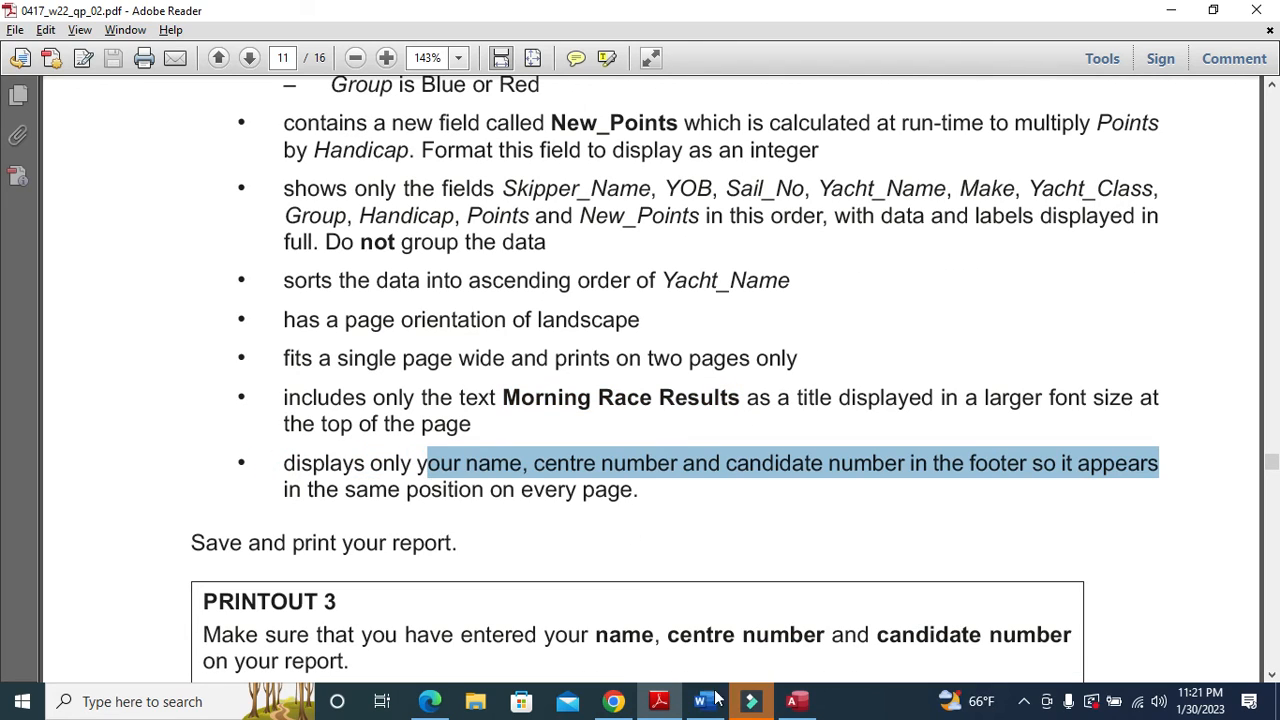
click(797, 701)
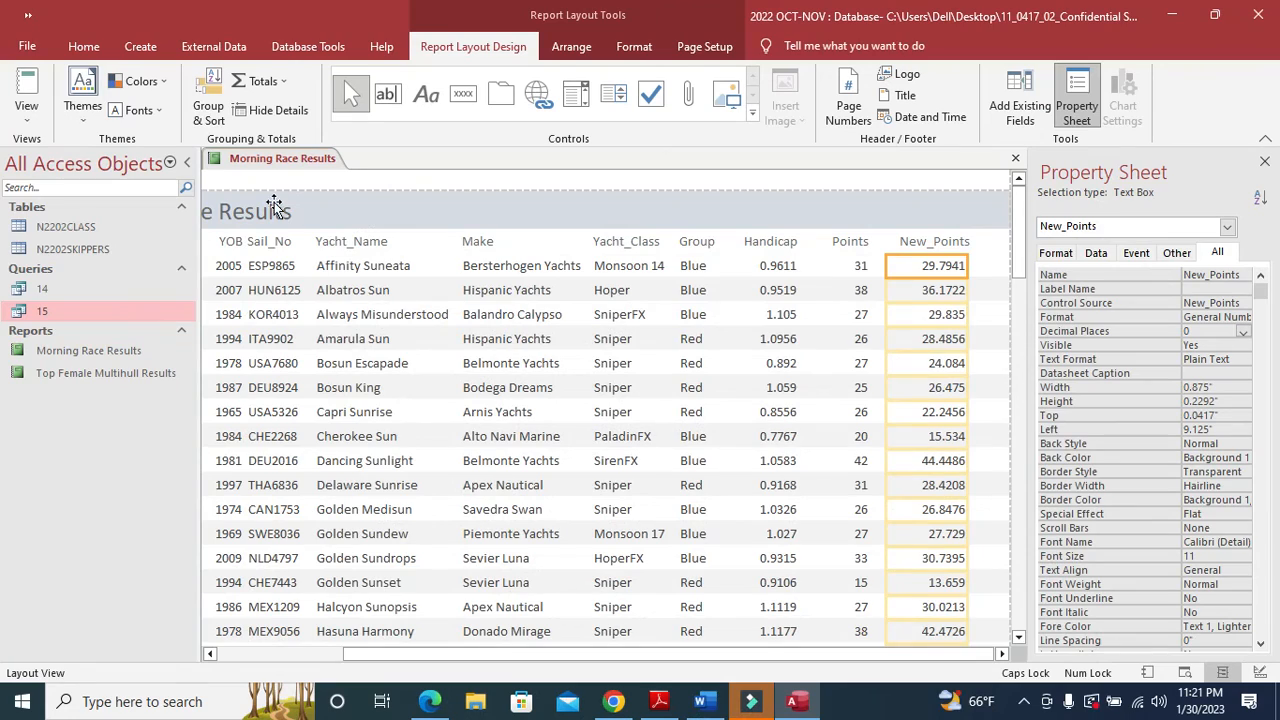
click(659, 701)
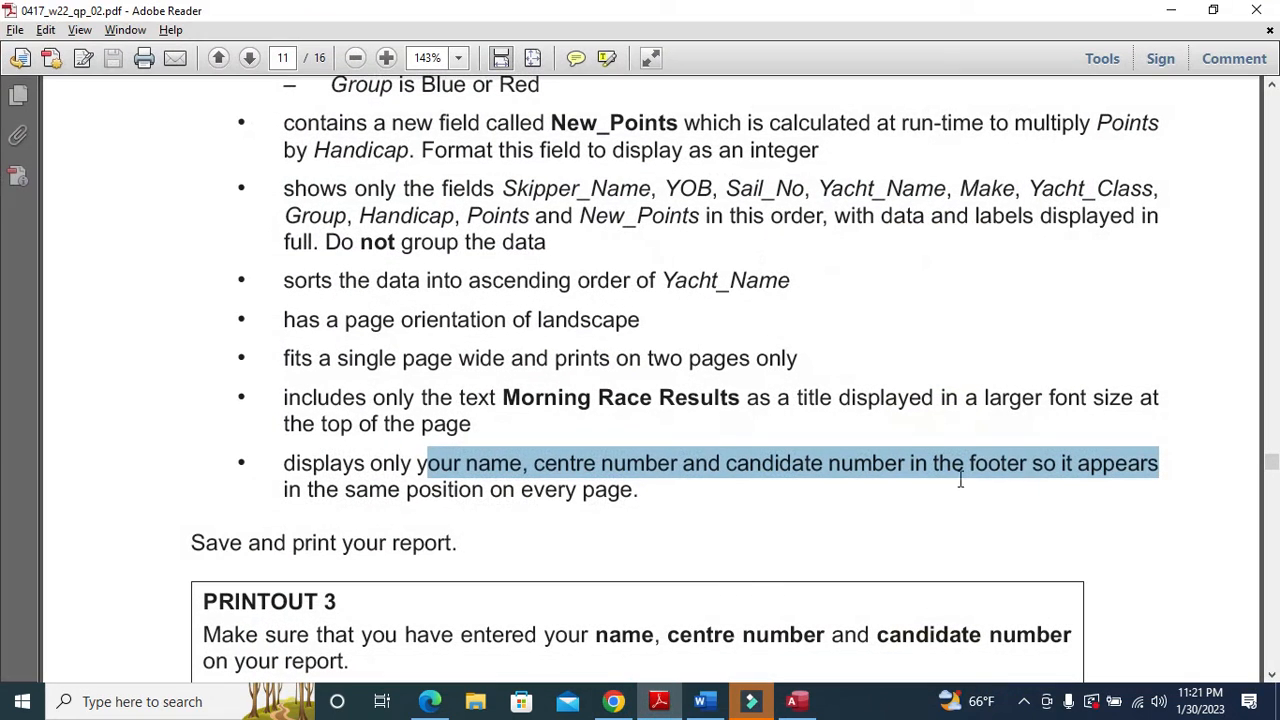
drag(346, 490, 634, 489)
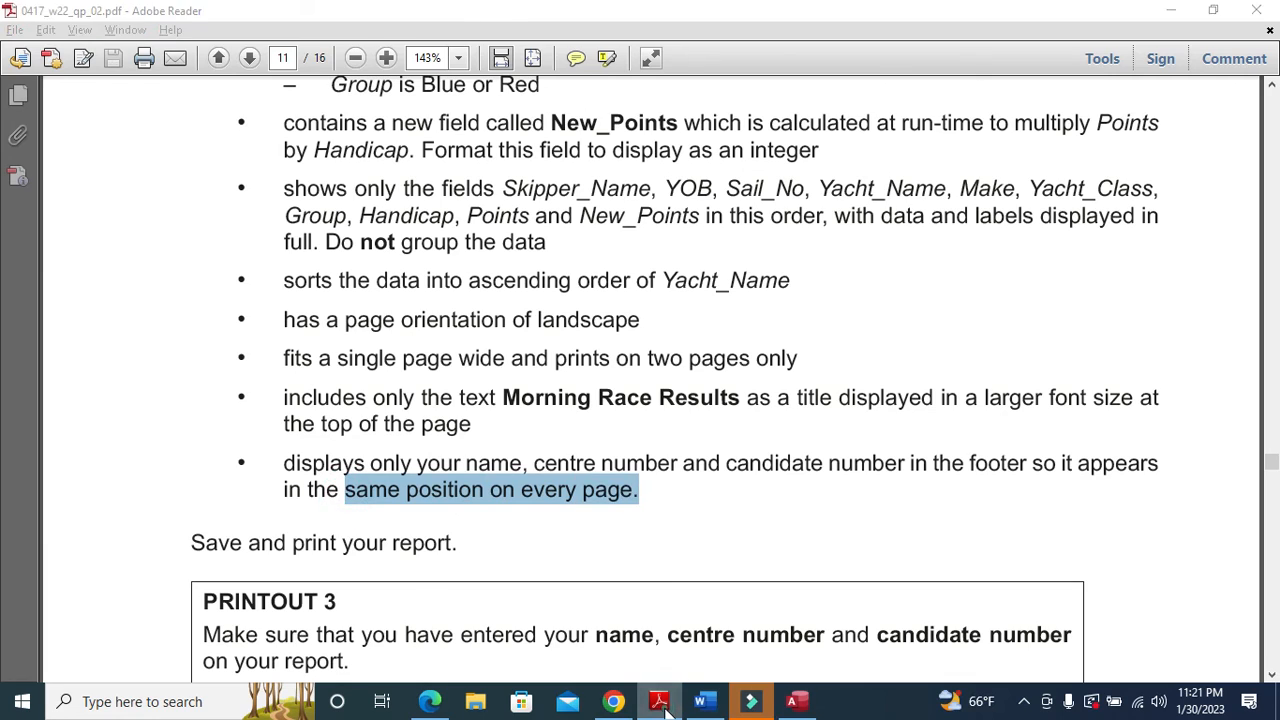
click(659, 701)
right_click(287, 160)
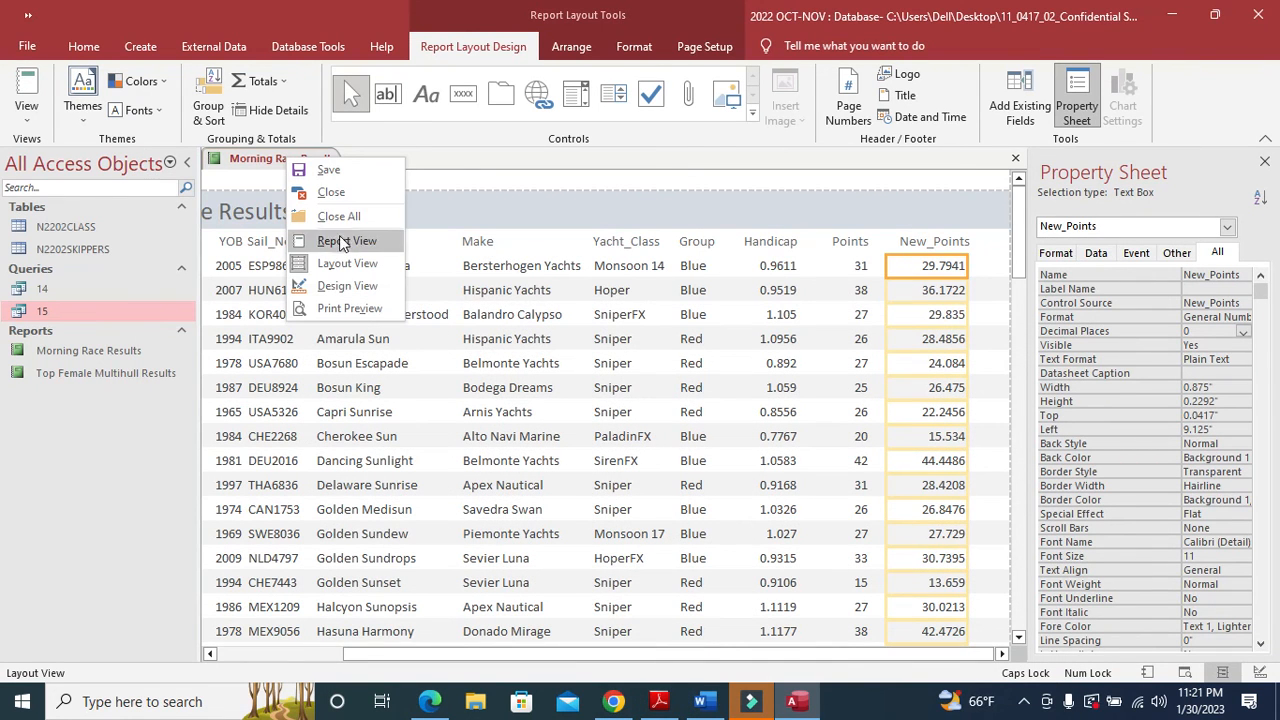
- Switch the report to Design View and draw a label in the Page Footer
click(350, 287)
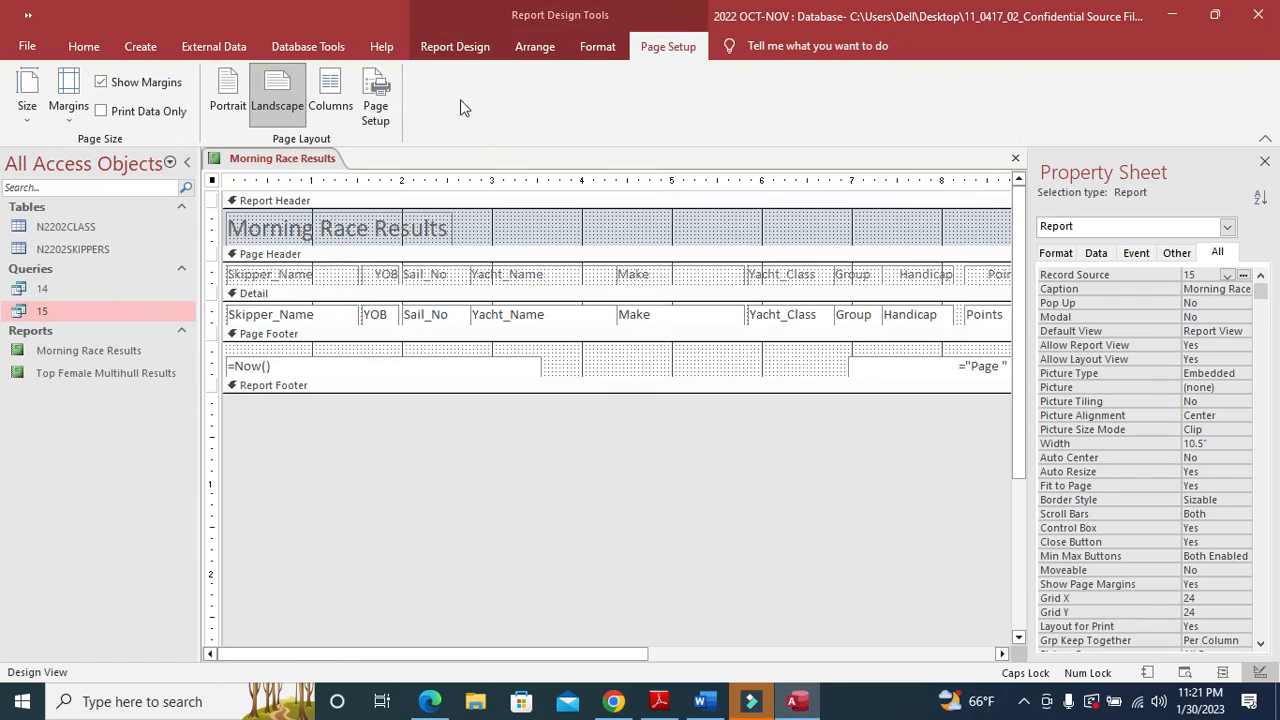
click(462, 50)
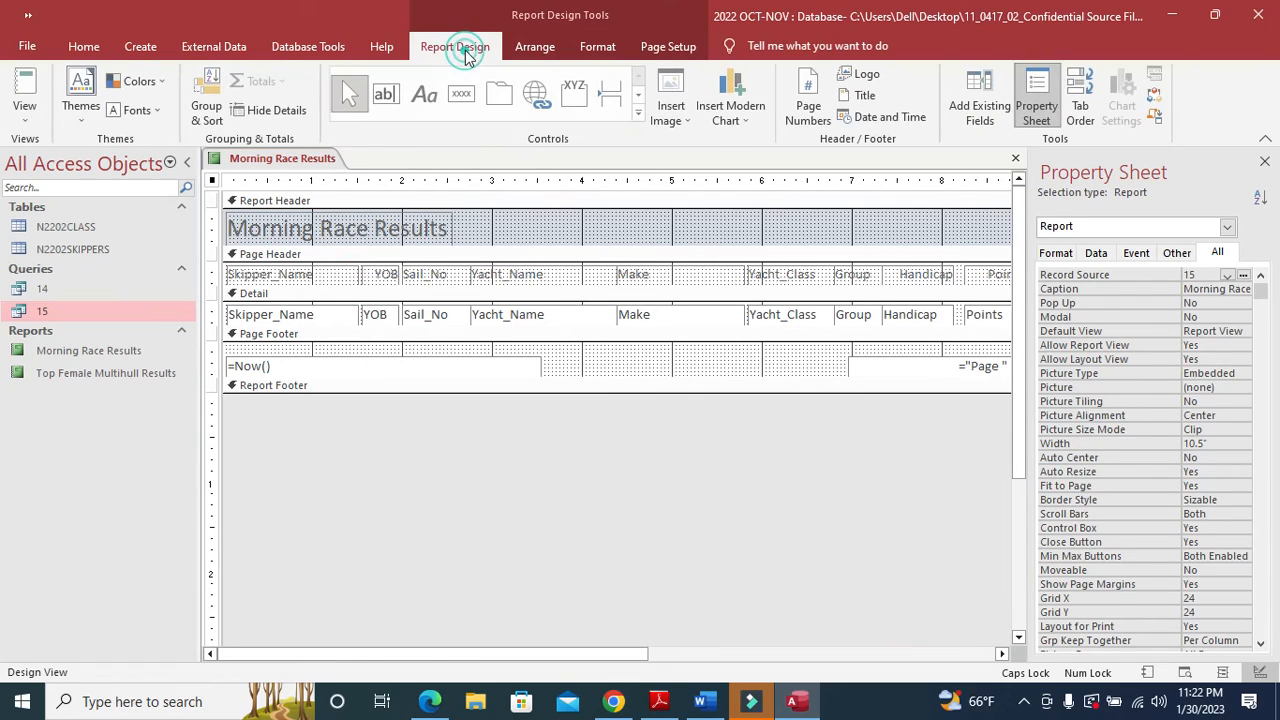
click(425, 94)
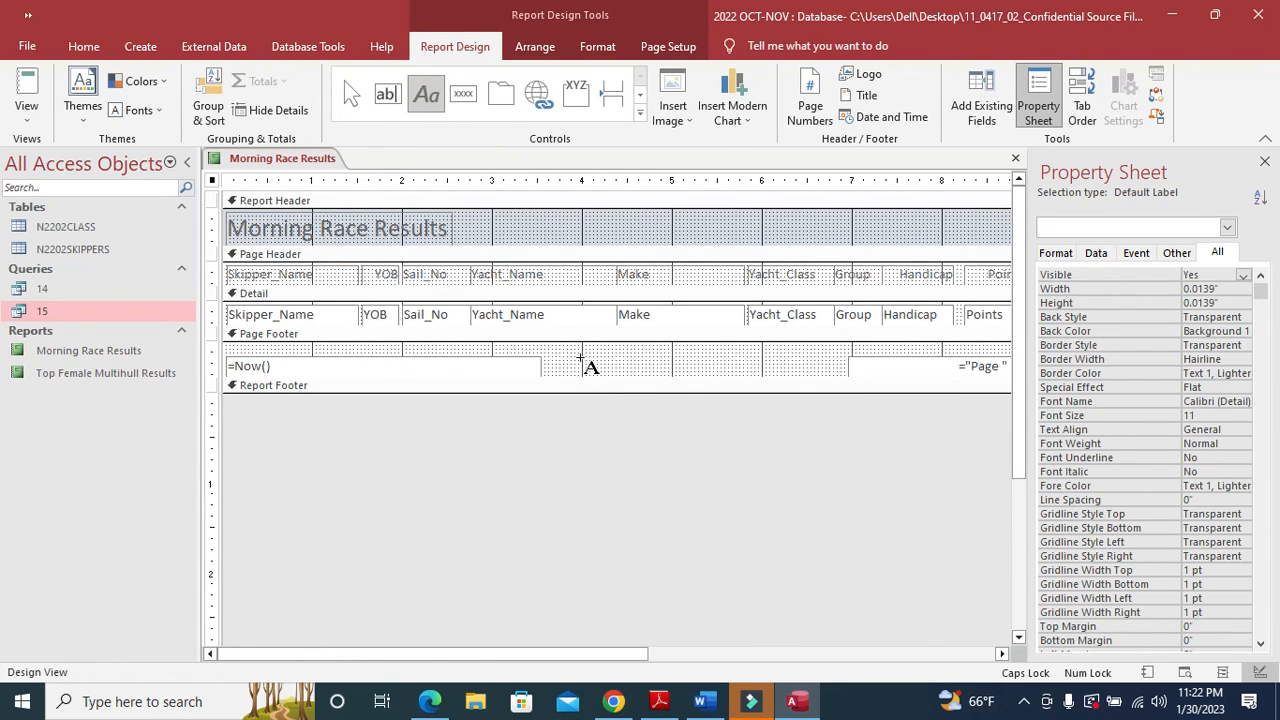
drag(577, 350, 745, 382)
drag(767, 375, 777, 375)
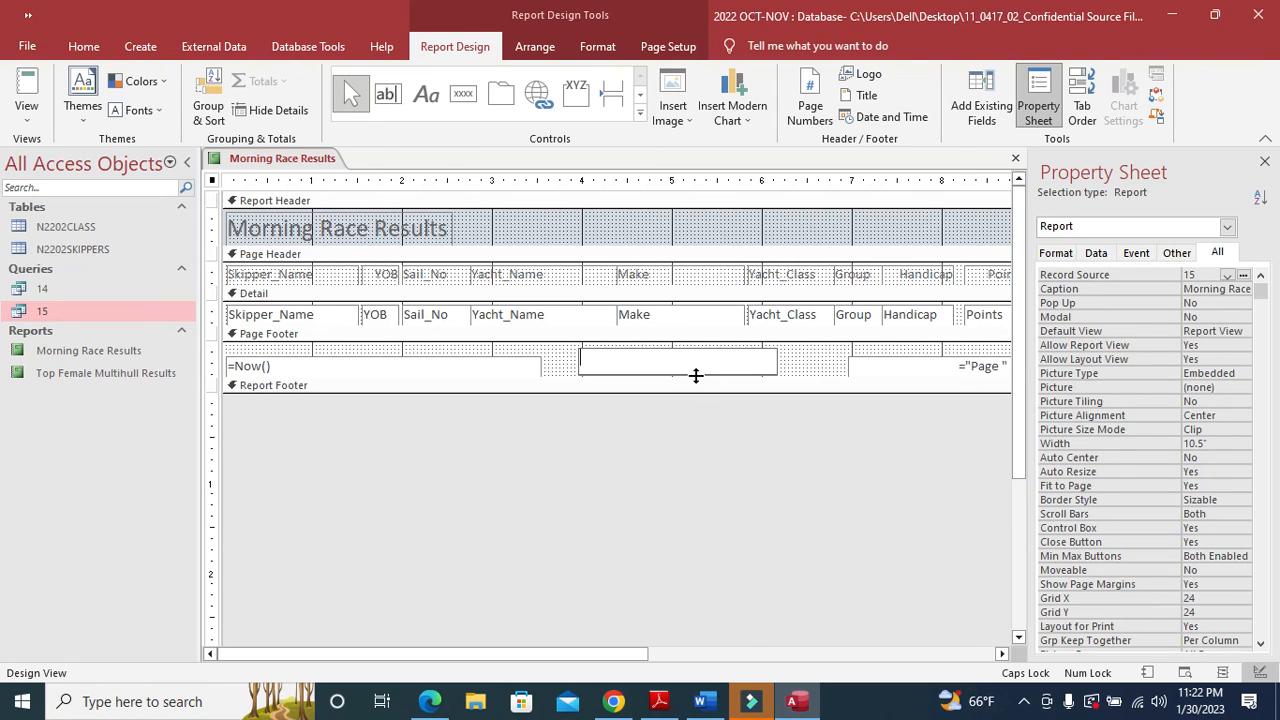
- Type the candidate's name, centre number and candidate number into the label, then open Print Preview
text(F)
key(Caps_Lock)
text(ahim)
key(Caps_Lock)
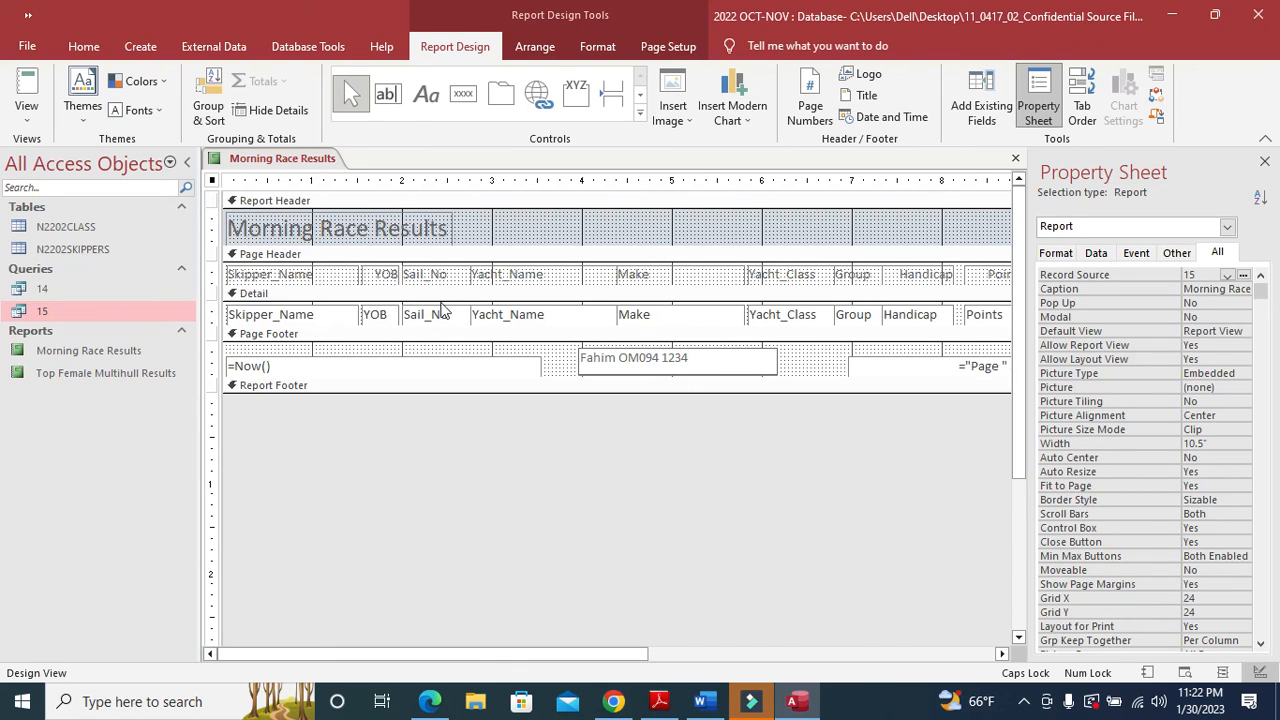
right_click(222, 158)
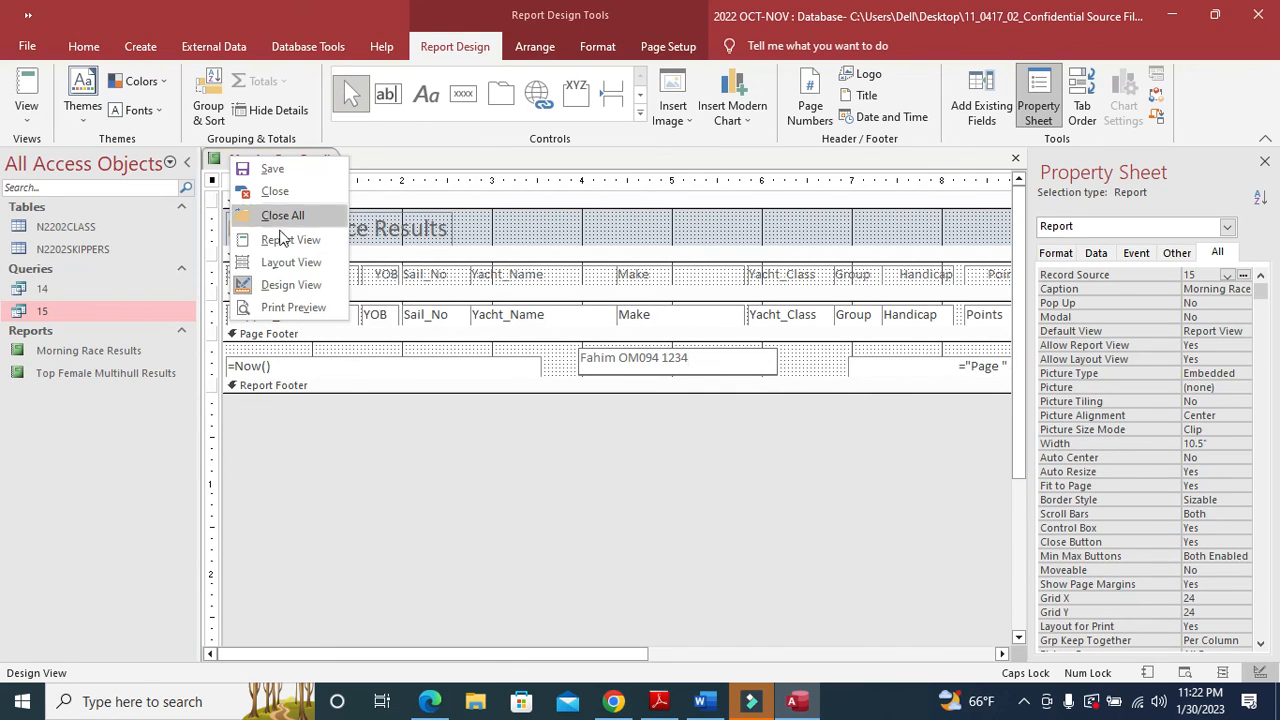
click(290, 307)
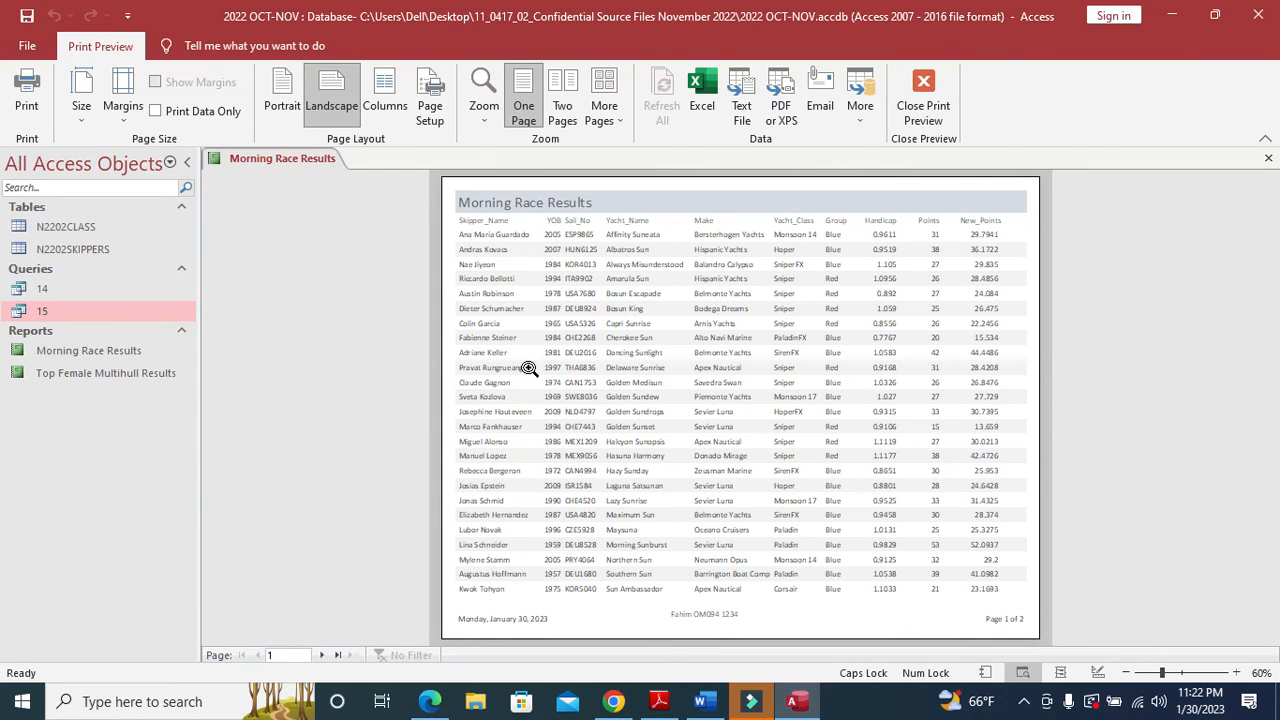
- Check the second preview page, close Print Preview, and scroll the question paper to Printout 3
click(322, 655)
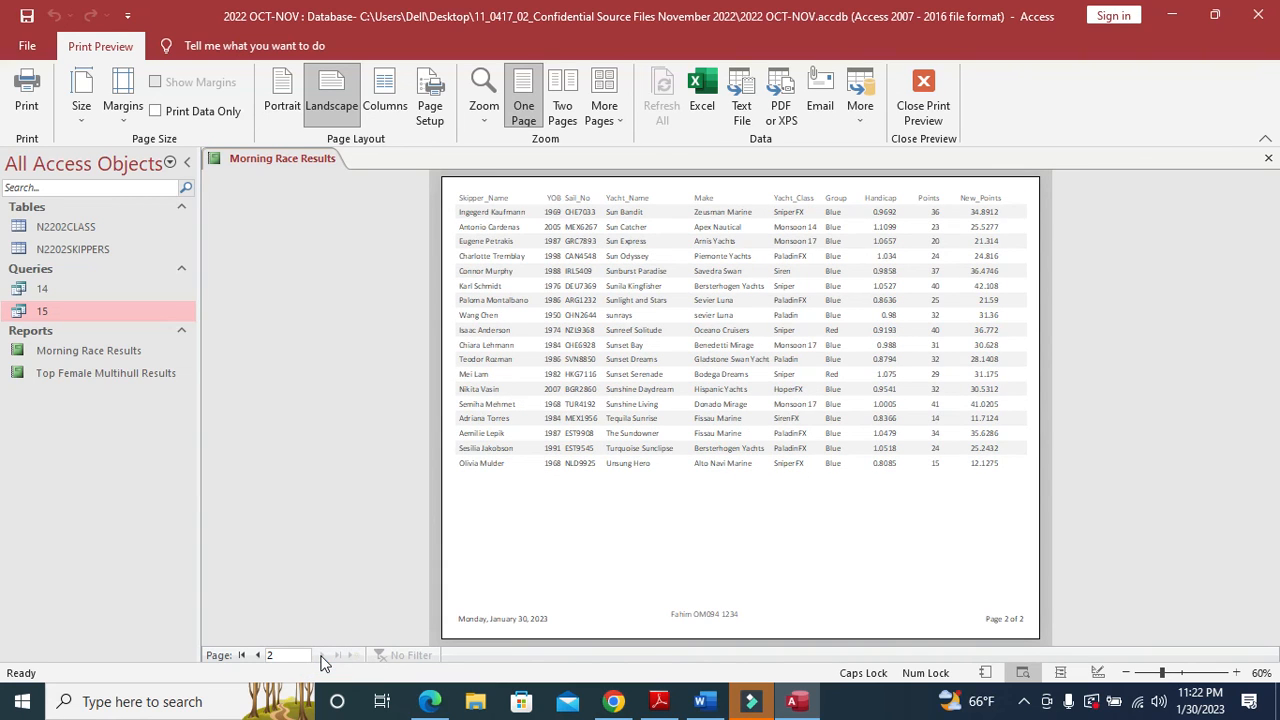
click(933, 102)
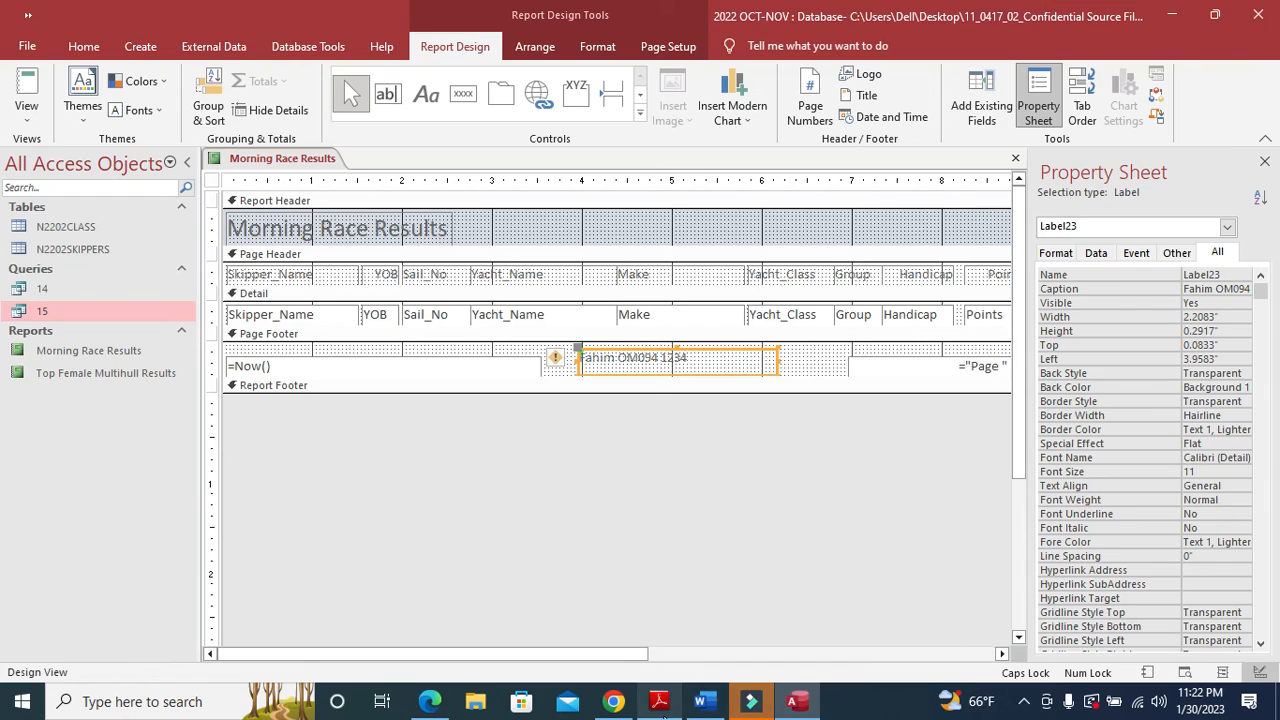
click(659, 701)
scroll(588, 475, down, 5)
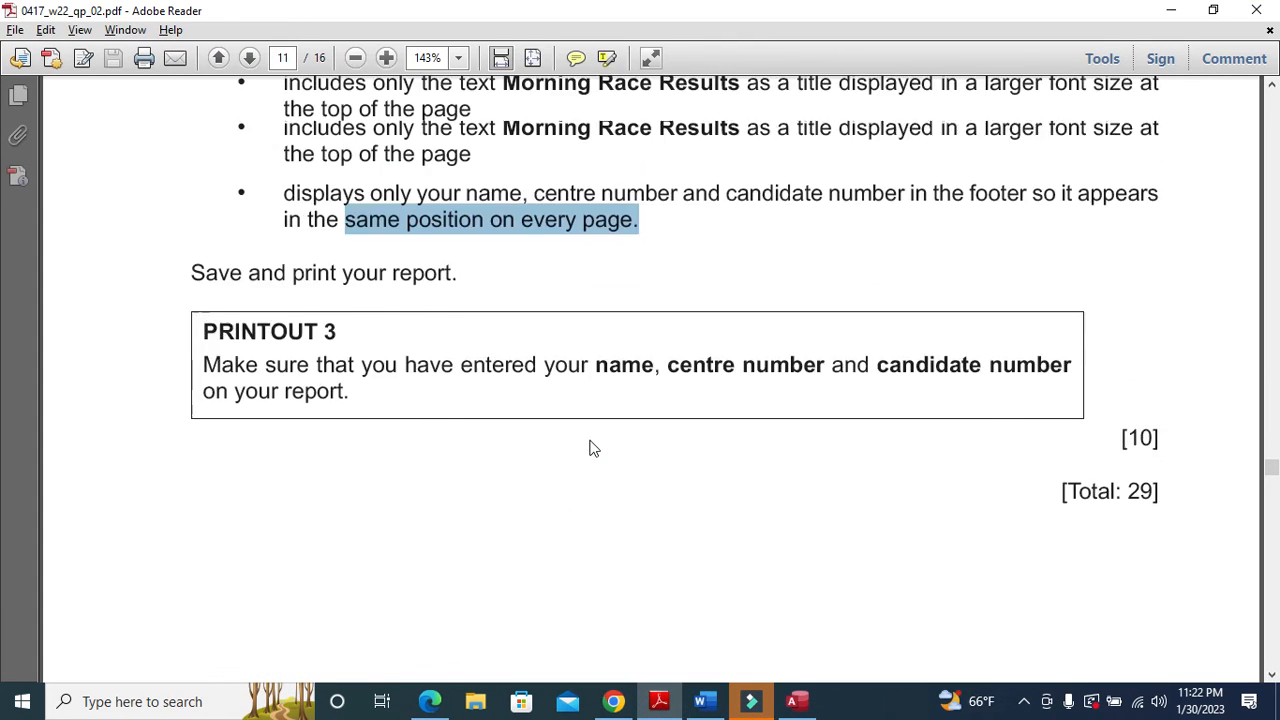